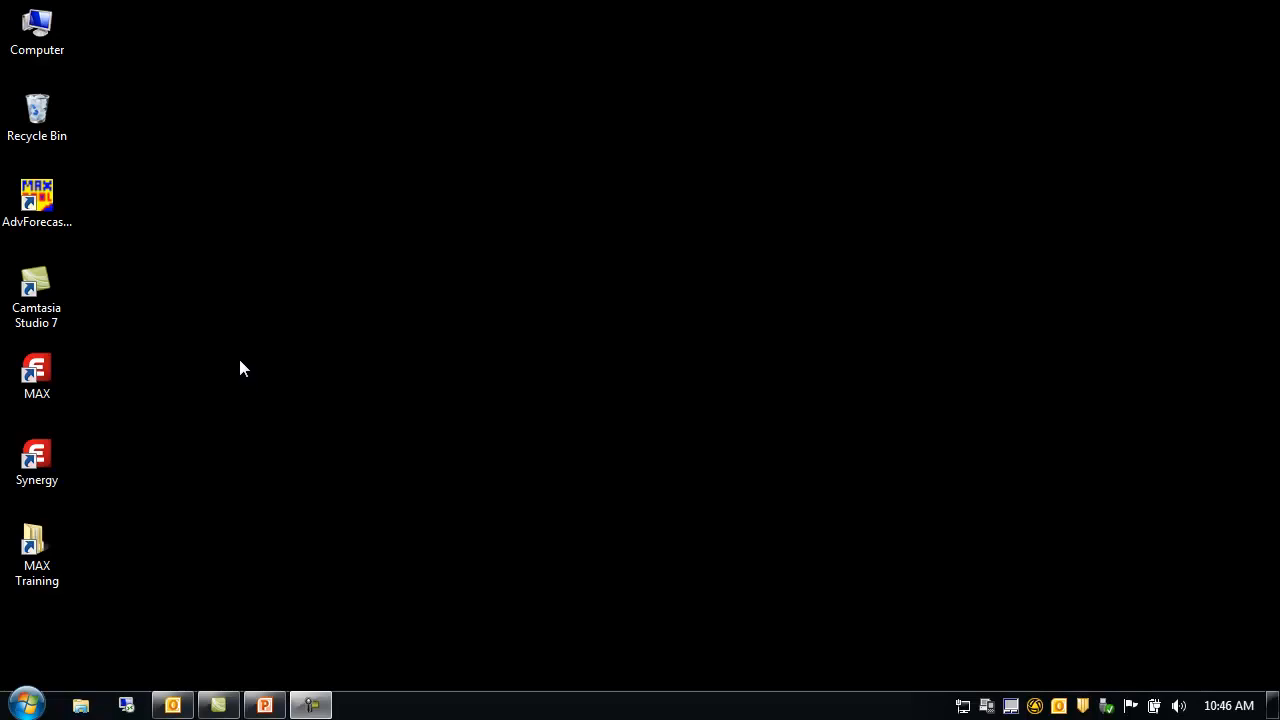
Launch Exact MAX and log in to the MAX Training Database with the account password
{"action": "double_click", "coordinate": [31, 375]}
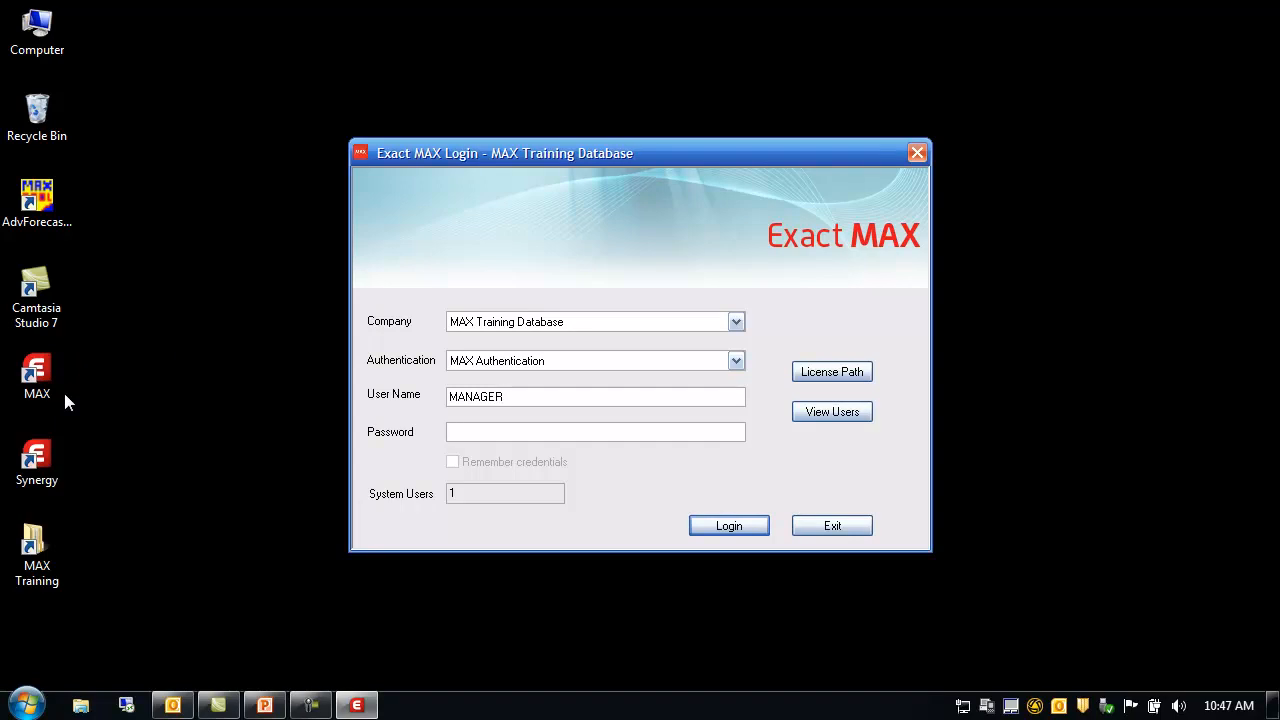
{"action": "key", "text": "Caps_Lock"}
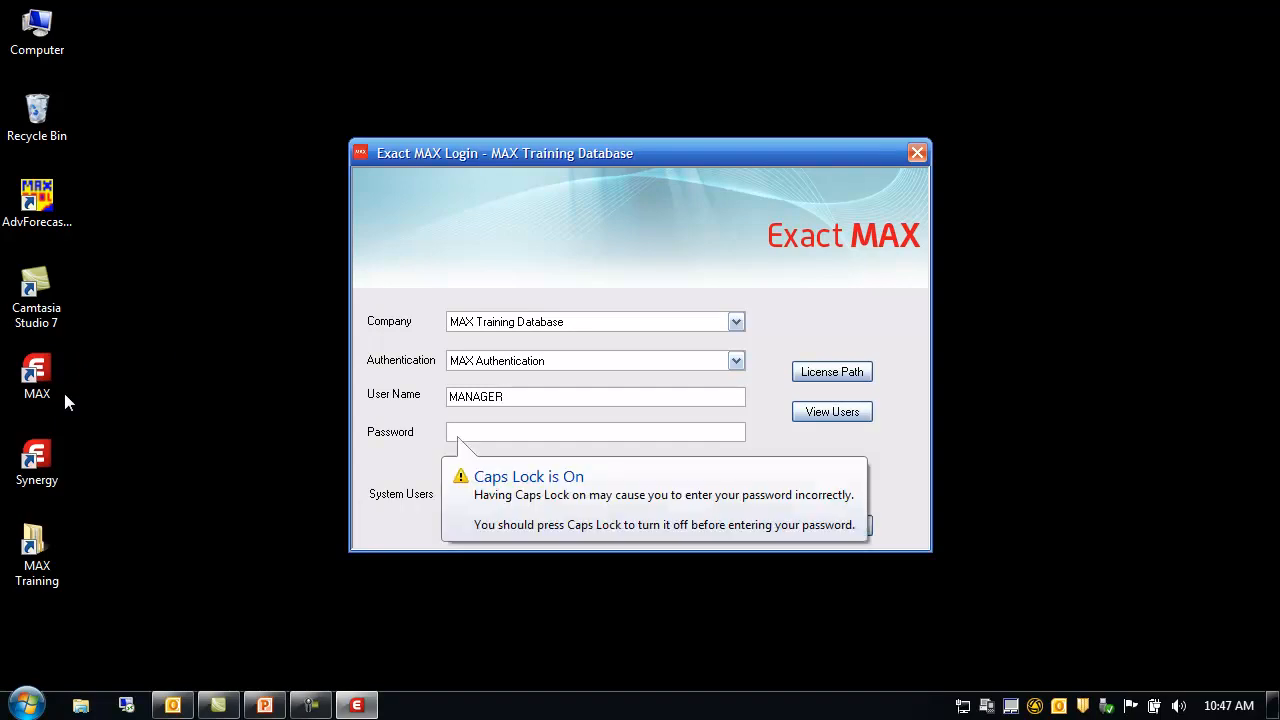
{"action": "type", "text": "********"}
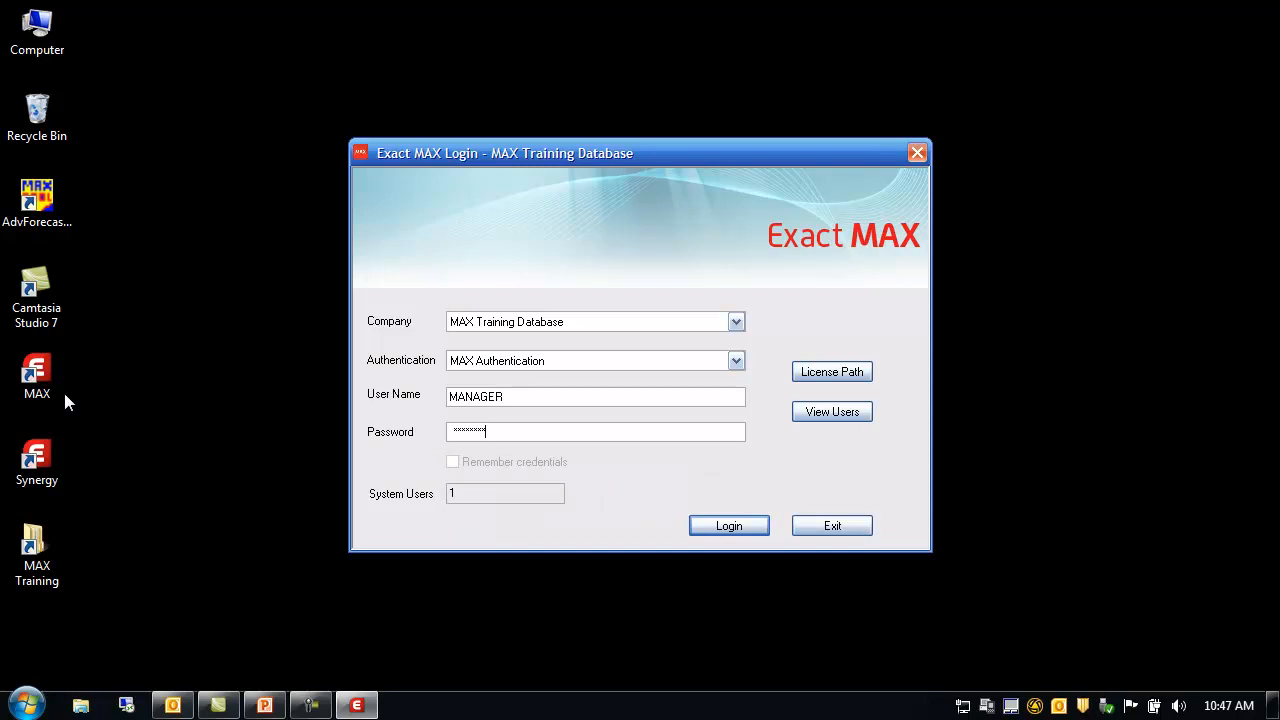
{"action": "key", "text": "Return"}
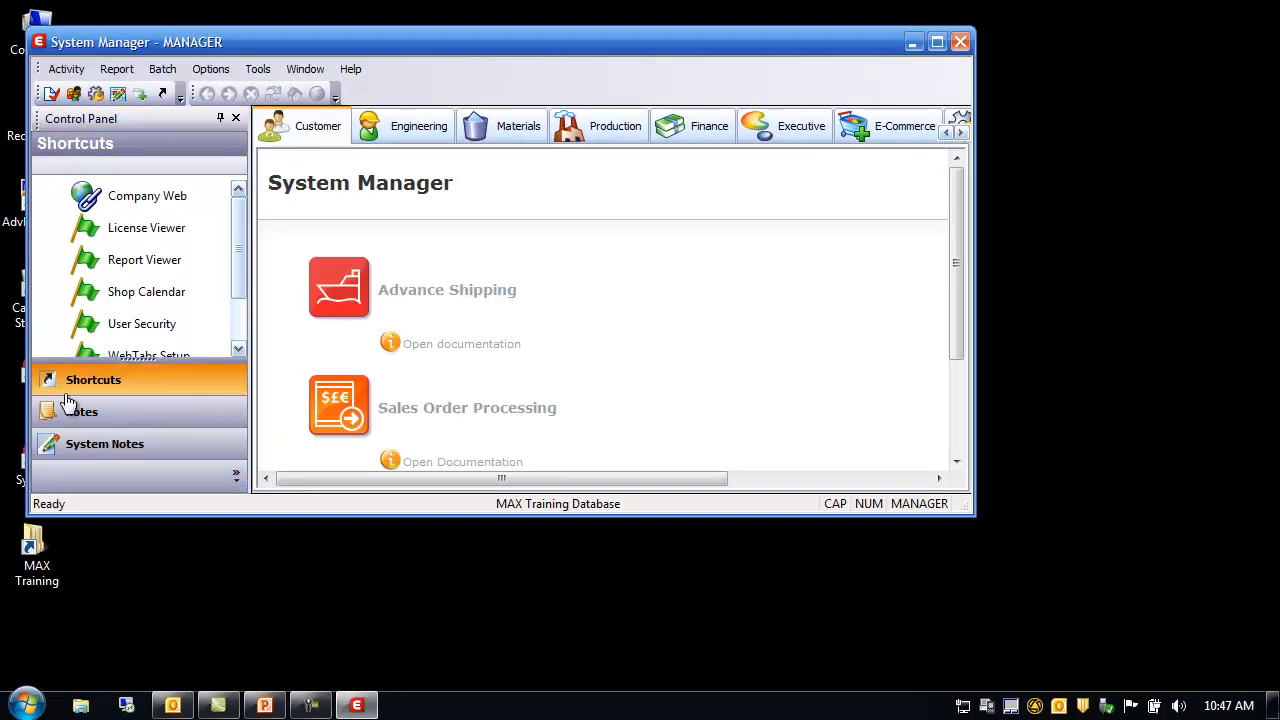
Maximize the System Manager window to full screen
{"action": "left_click", "coordinate": [938, 43]}
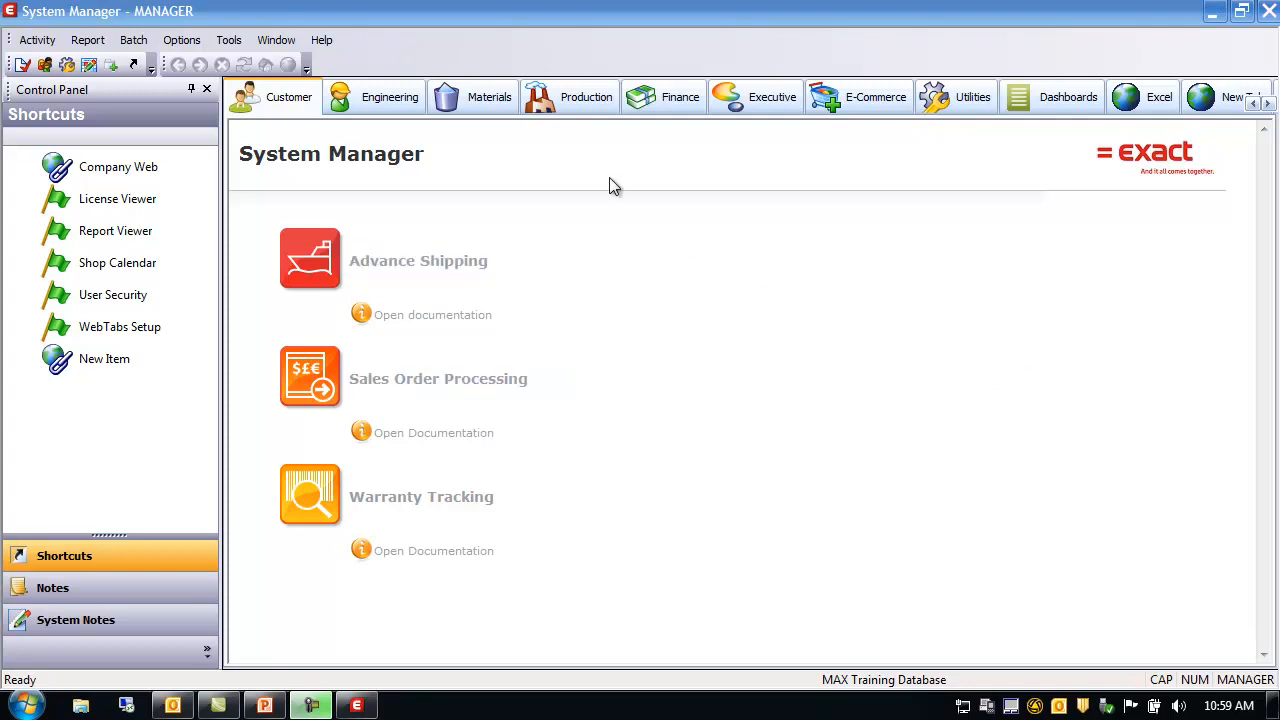
{"action": "left_click", "coordinate": [48, 42]}
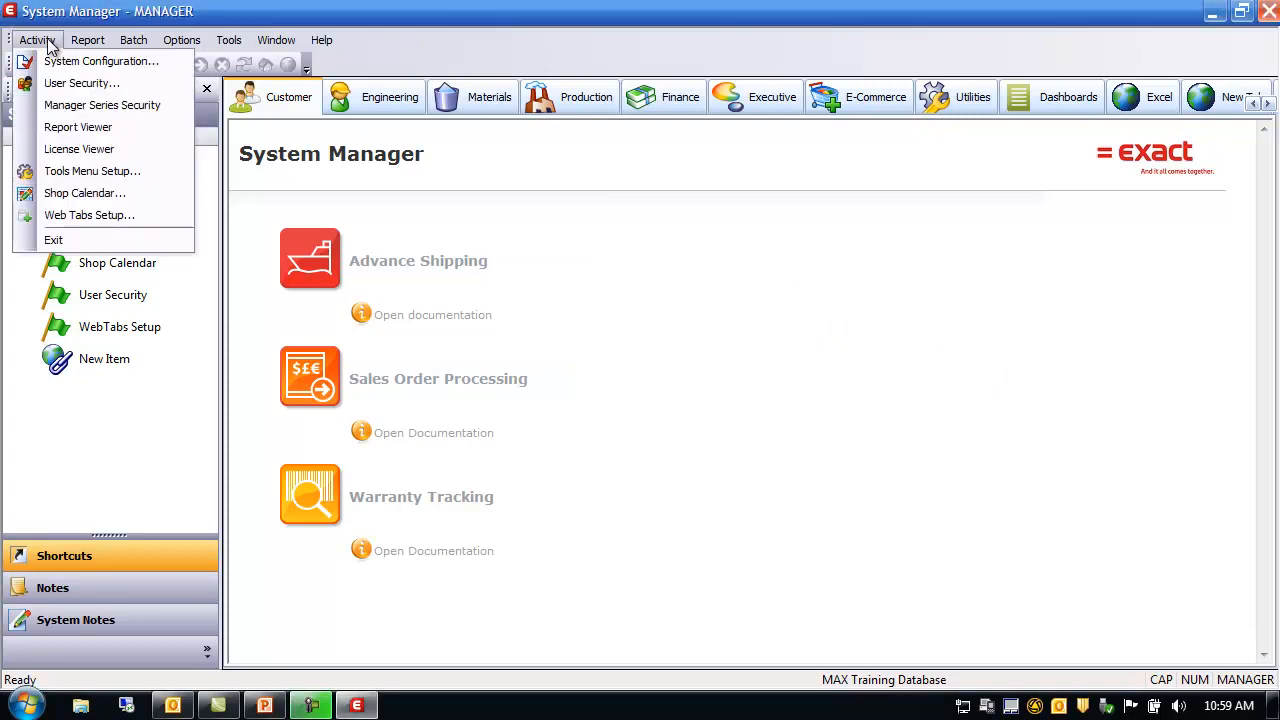
{"action": "left_click", "coordinate": [64, 62]}
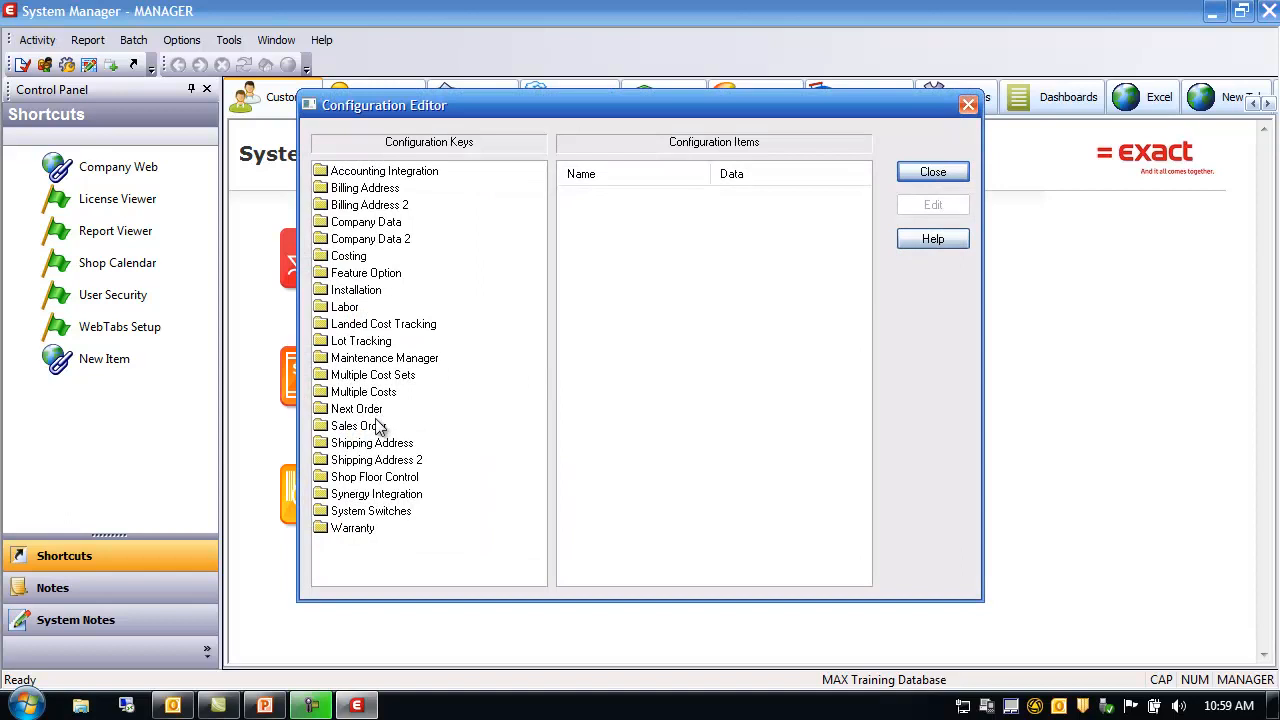
{"action": "left_click", "coordinate": [380, 428]}
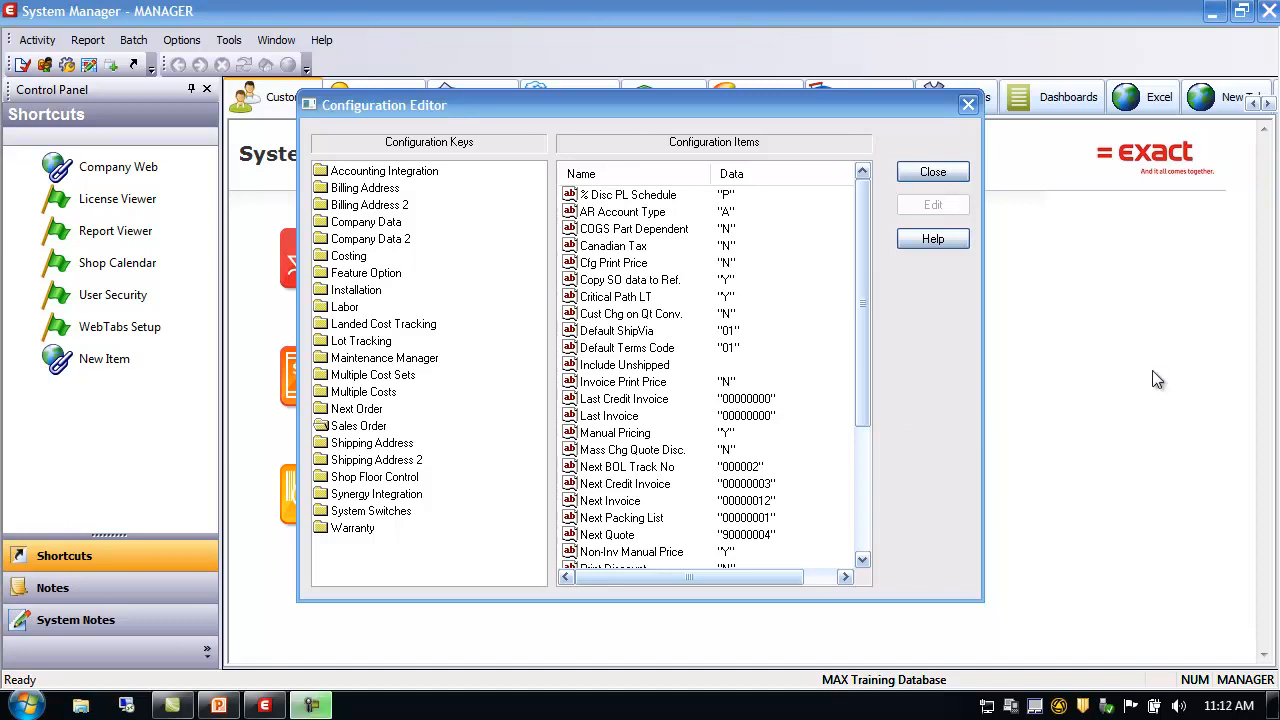
{"action": "left_click", "coordinate": [952, 171]}
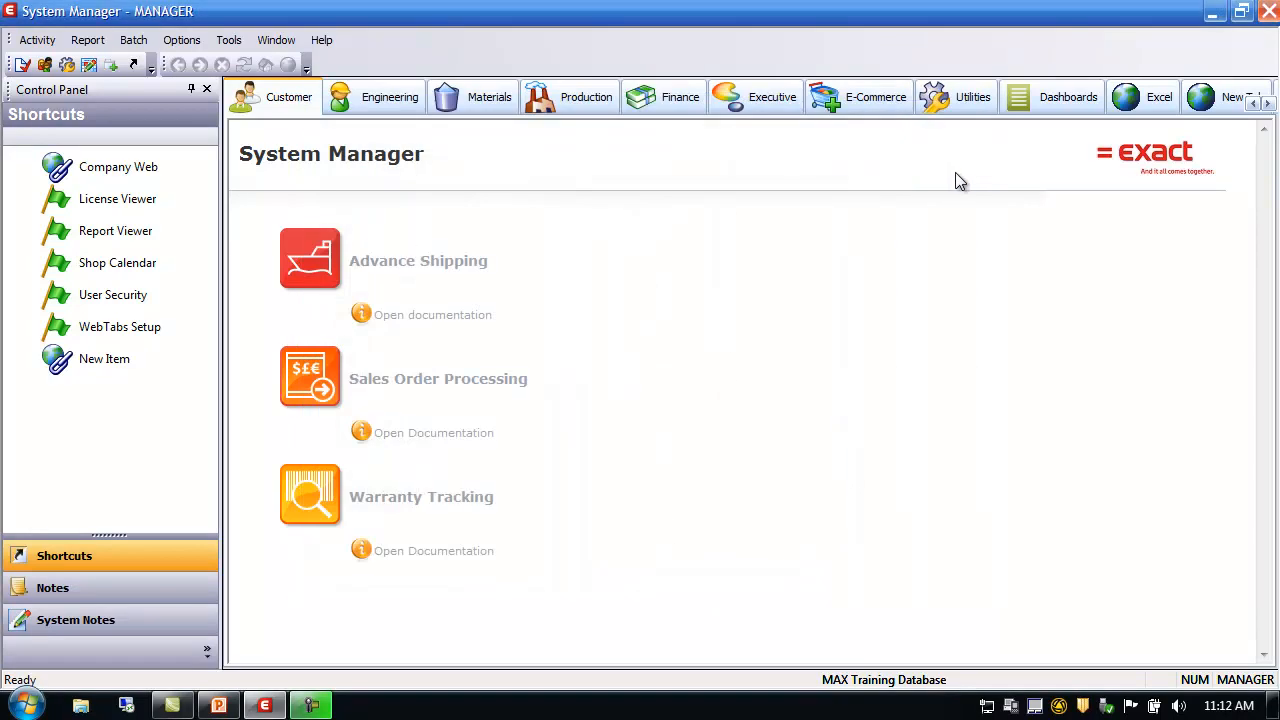
Open Sales Order Processing maximized and navigate Activity > SOP Data > SOP Code Data > Currency Codes
{"action": "left_click", "coordinate": [467, 381]}
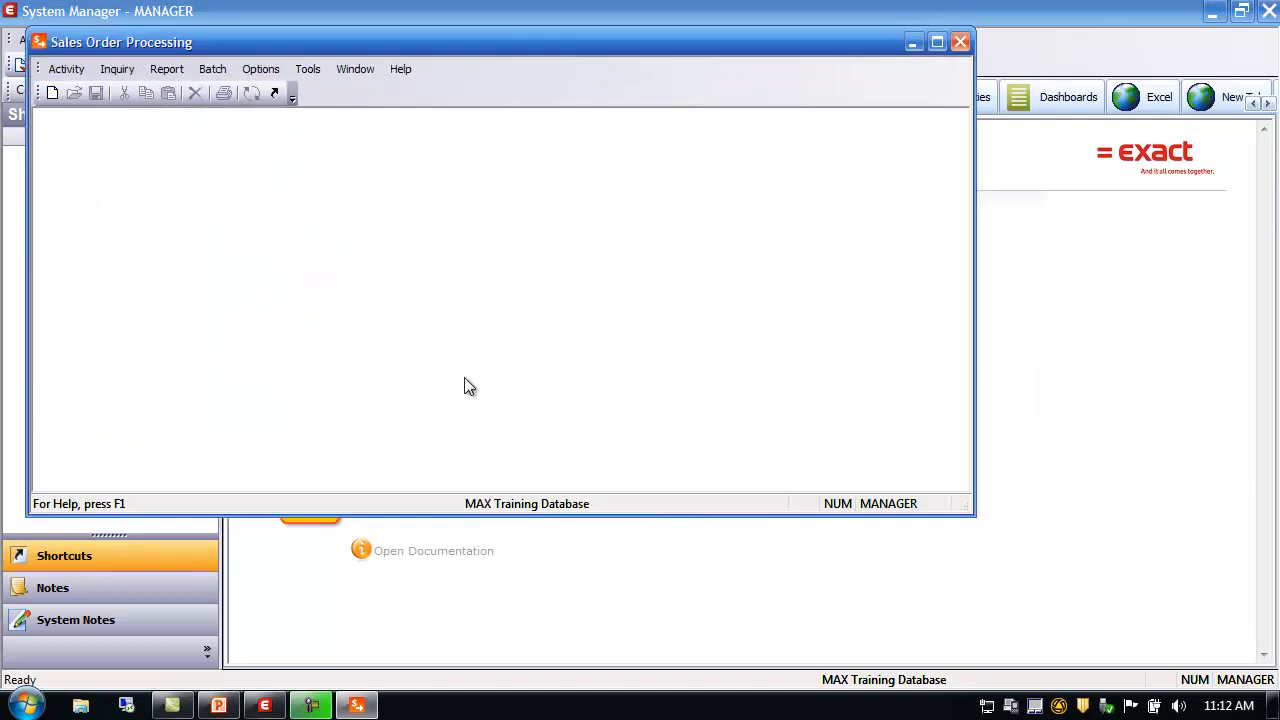
{"action": "left_click", "coordinate": [937, 43]}
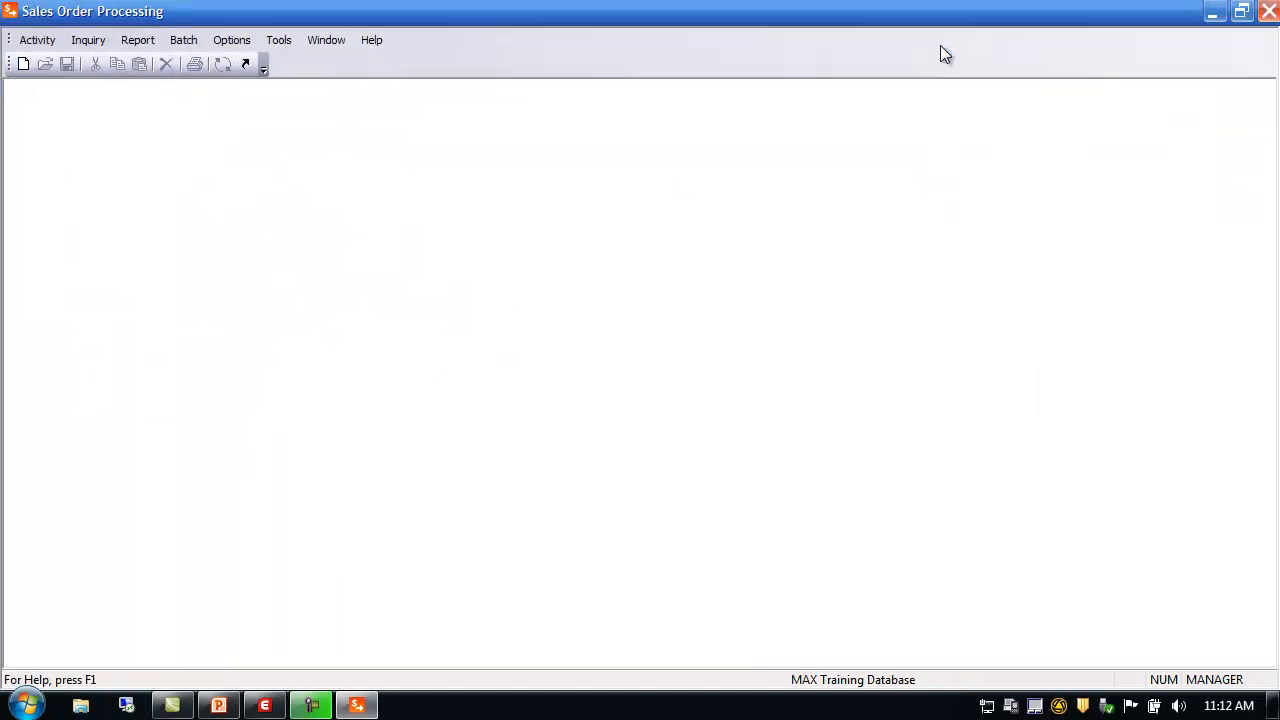
{"action": "left_click", "coordinate": [37, 45]}
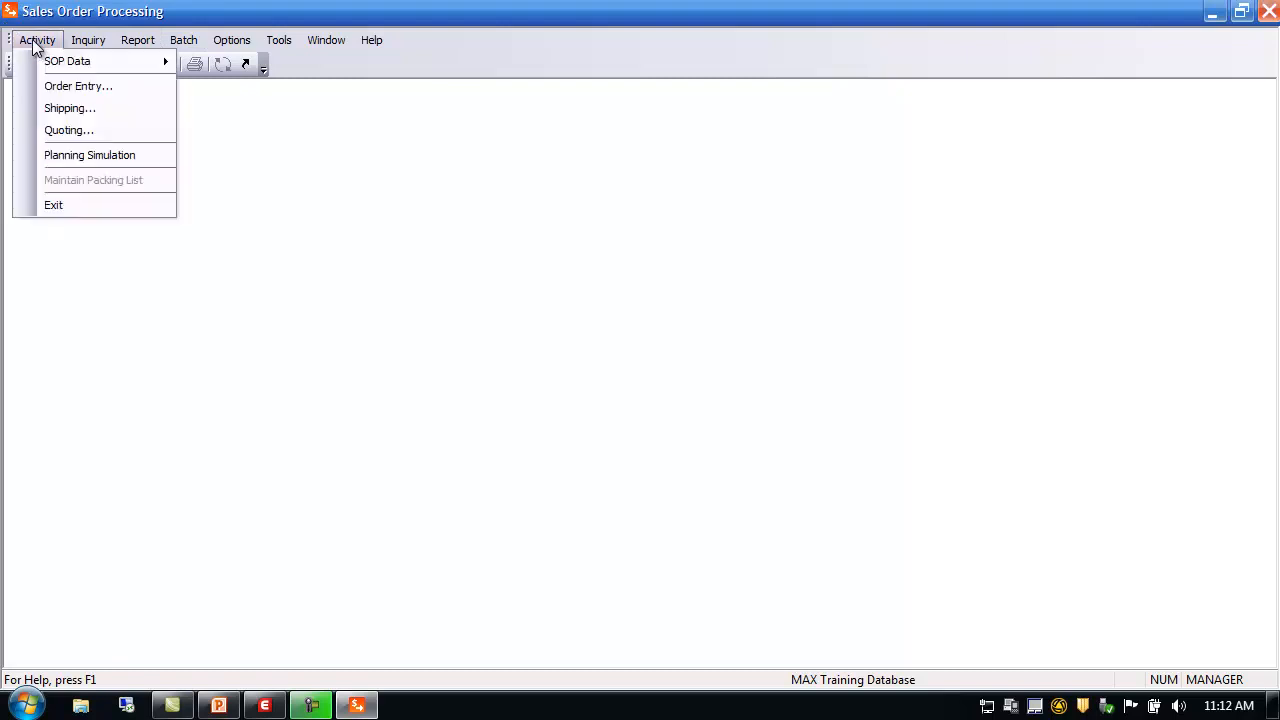
{"action": "mouse_move", "coordinate": [50, 68]}
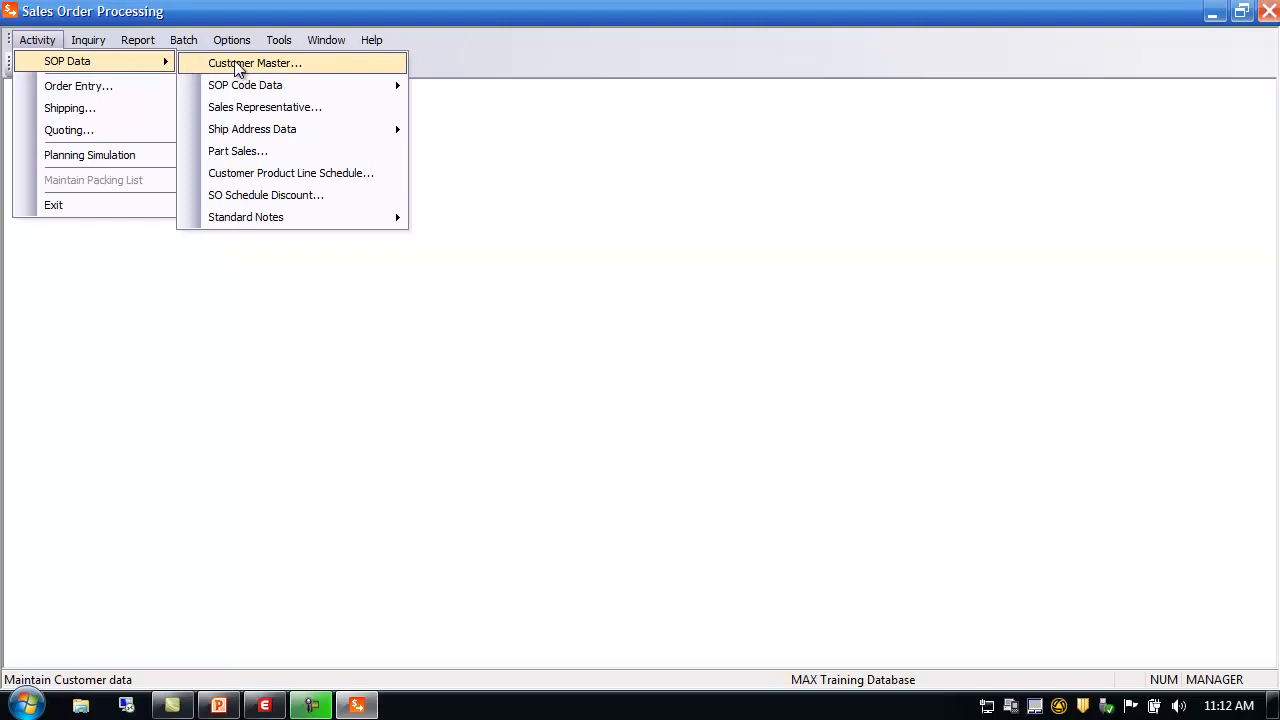
{"action": "mouse_move", "coordinate": [257, 214]}
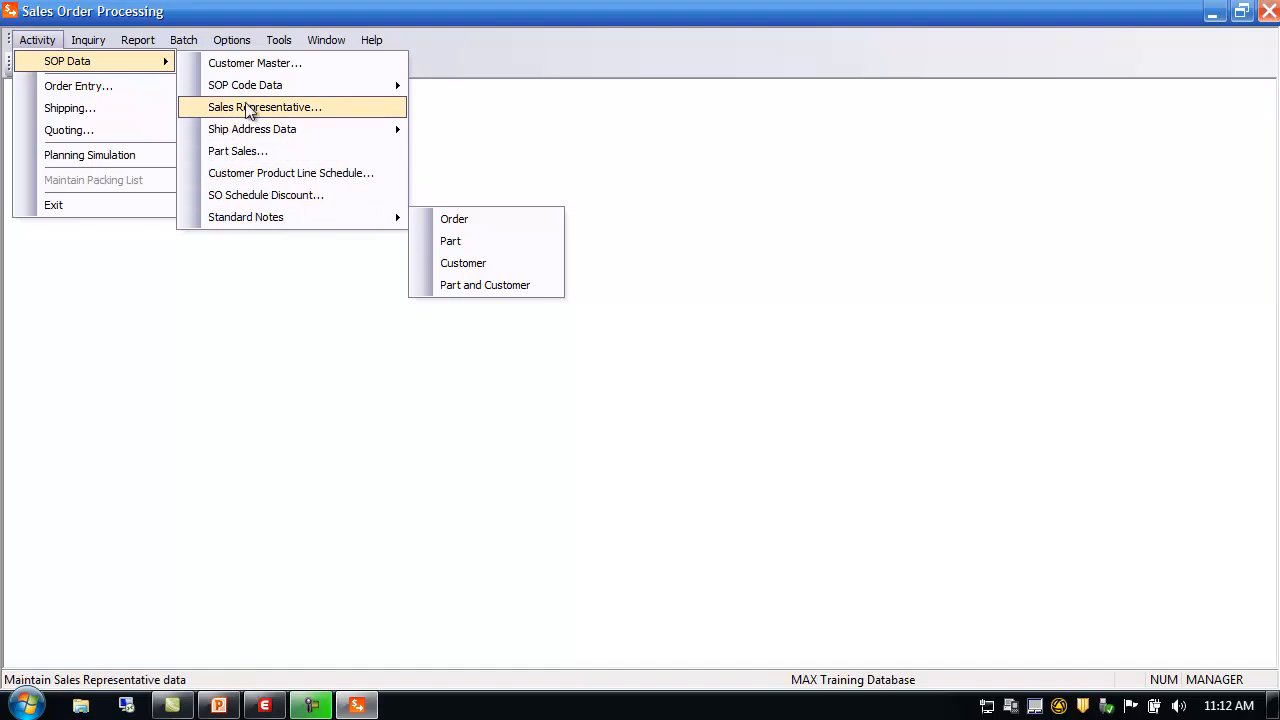
{"action": "mouse_move", "coordinate": [258, 91]}
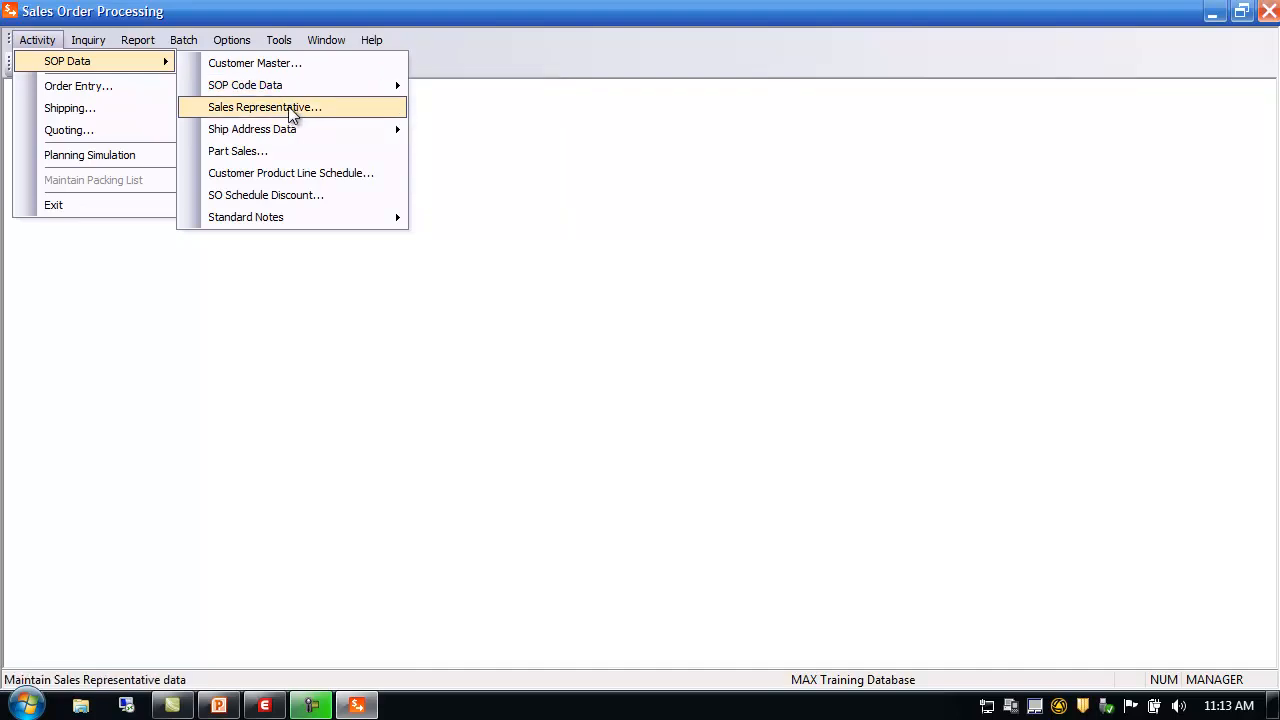
{"action": "mouse_move", "coordinate": [296, 138]}
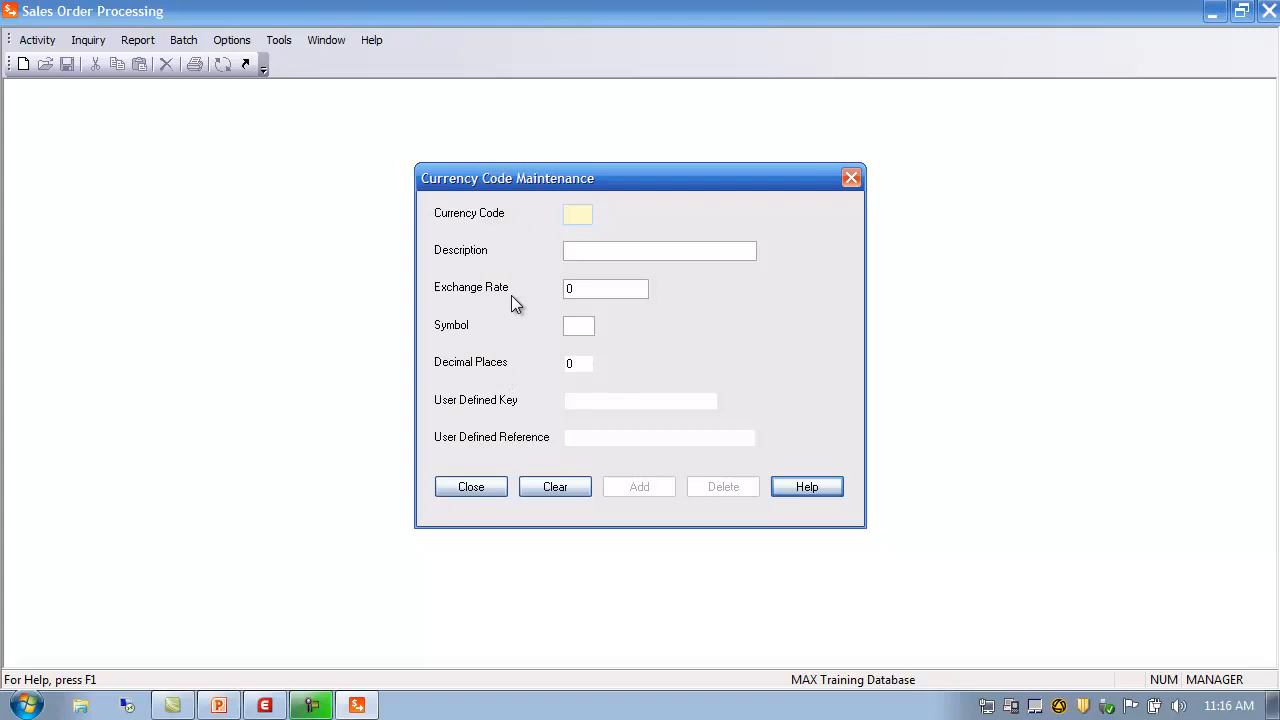
Search the Code Master Browser and load the US Dollar currency record
{"action": "double_click", "coordinate": [578, 218]}
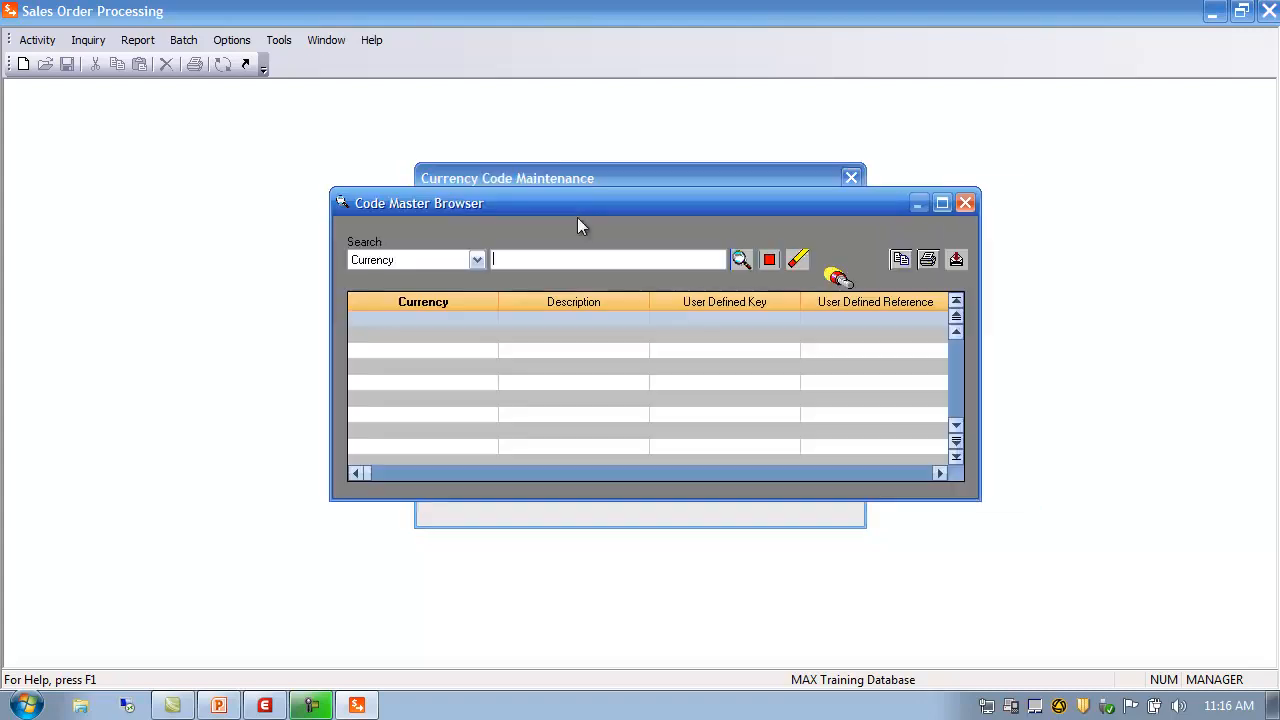
{"action": "left_click", "coordinate": [741, 259]}
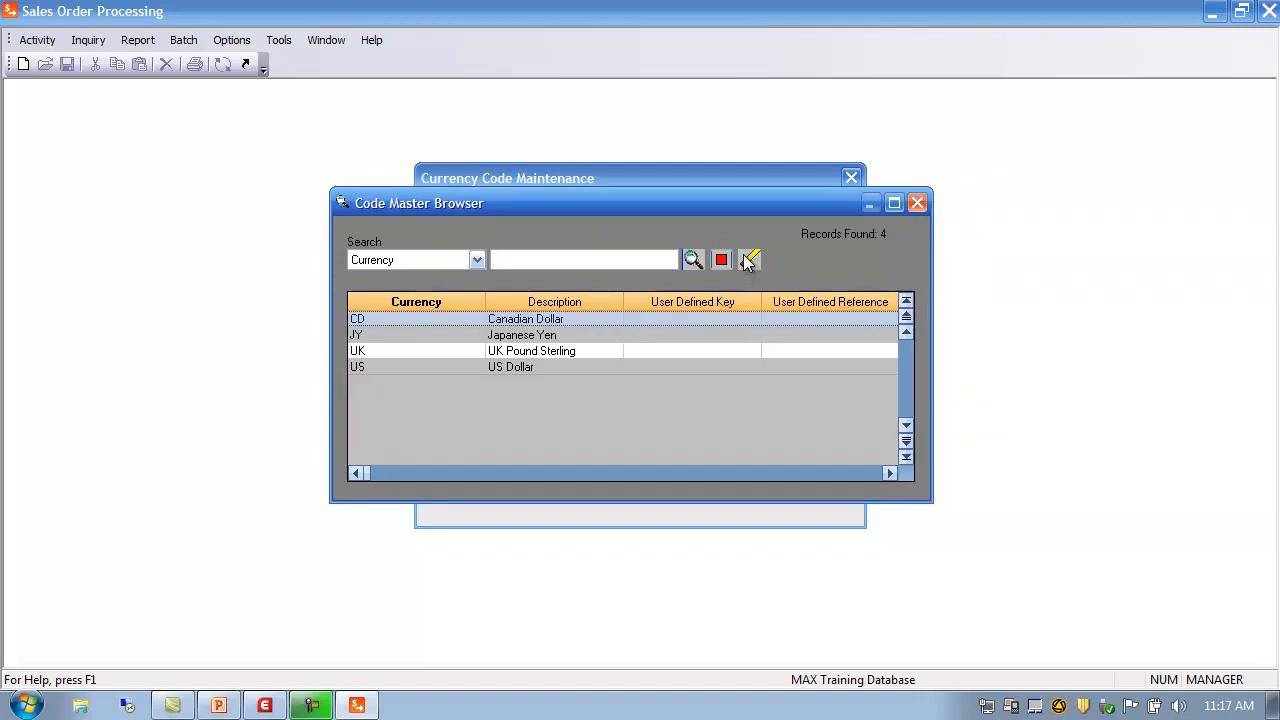
{"action": "left_click", "coordinate": [452, 369]}
{"action": "double_click", "coordinate": [452, 369]}
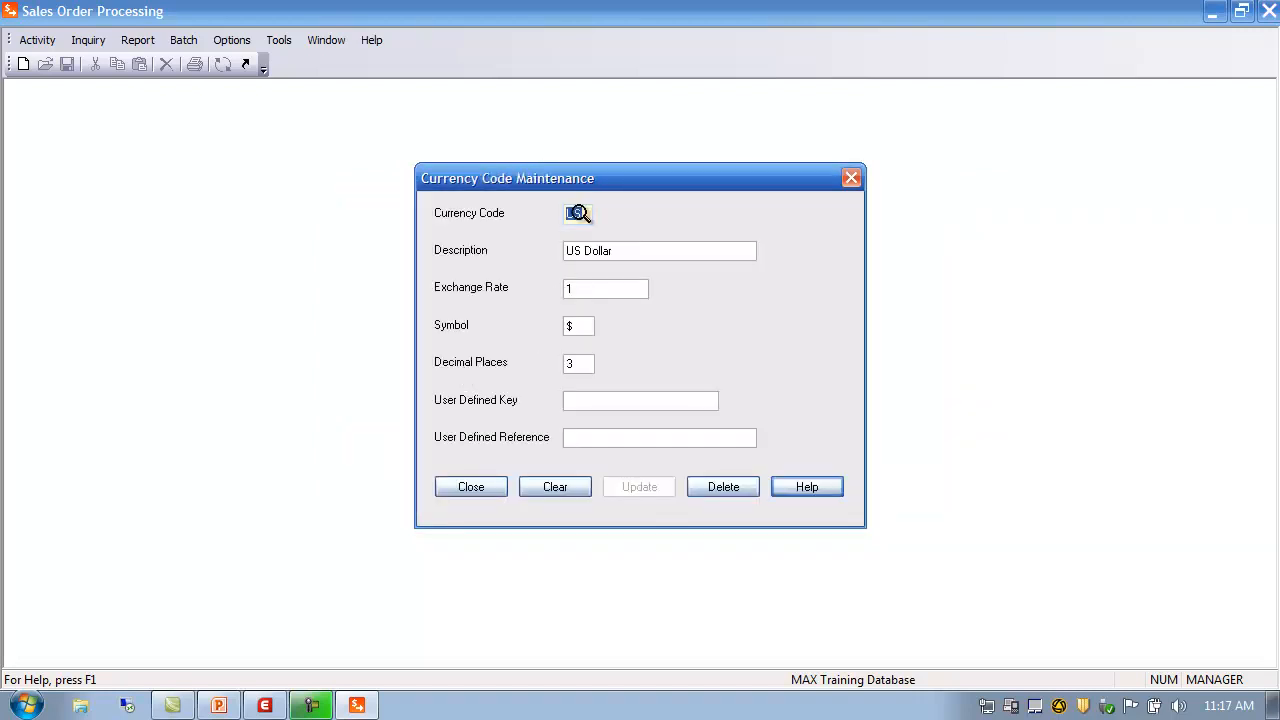
Review the US record's exchange rate, currency symbol and decimal places, then close the form
{"action": "left_click", "coordinate": [586, 289]}
{"action": "left_click", "coordinate": [583, 327]}
{"action": "left_click", "coordinate": [588, 364]}
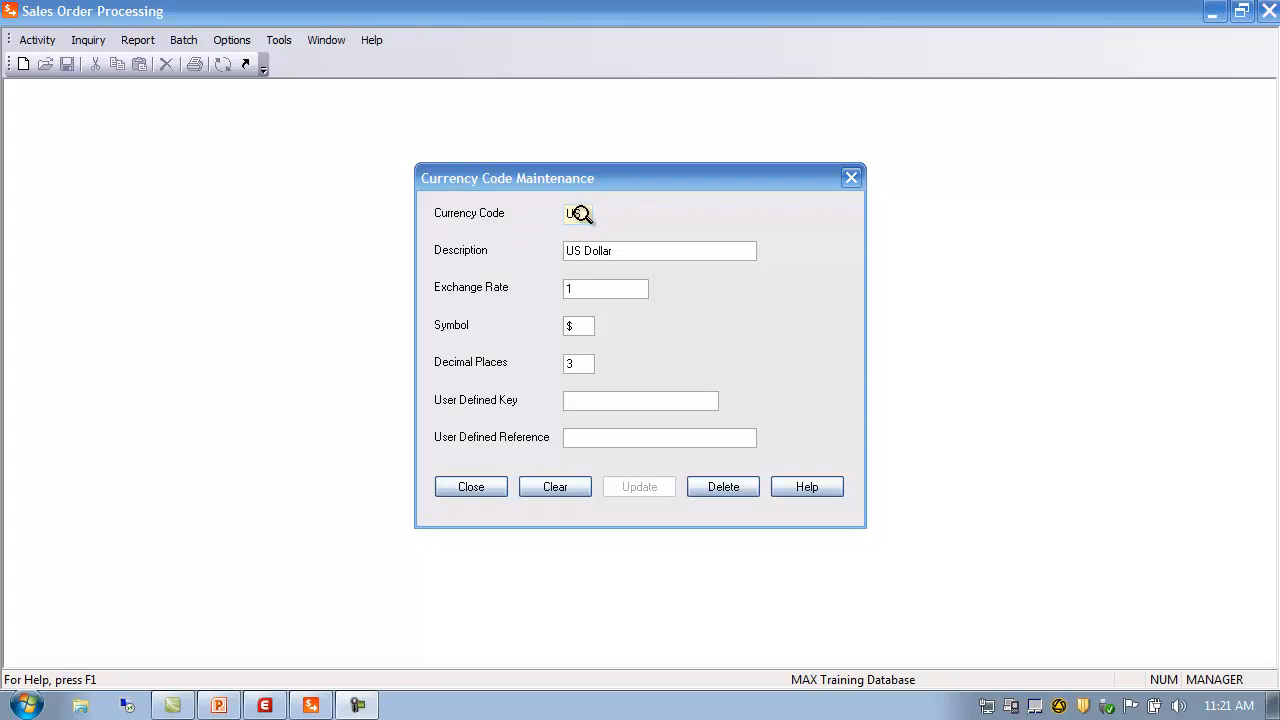
{"action": "left_click", "coordinate": [583, 215]}
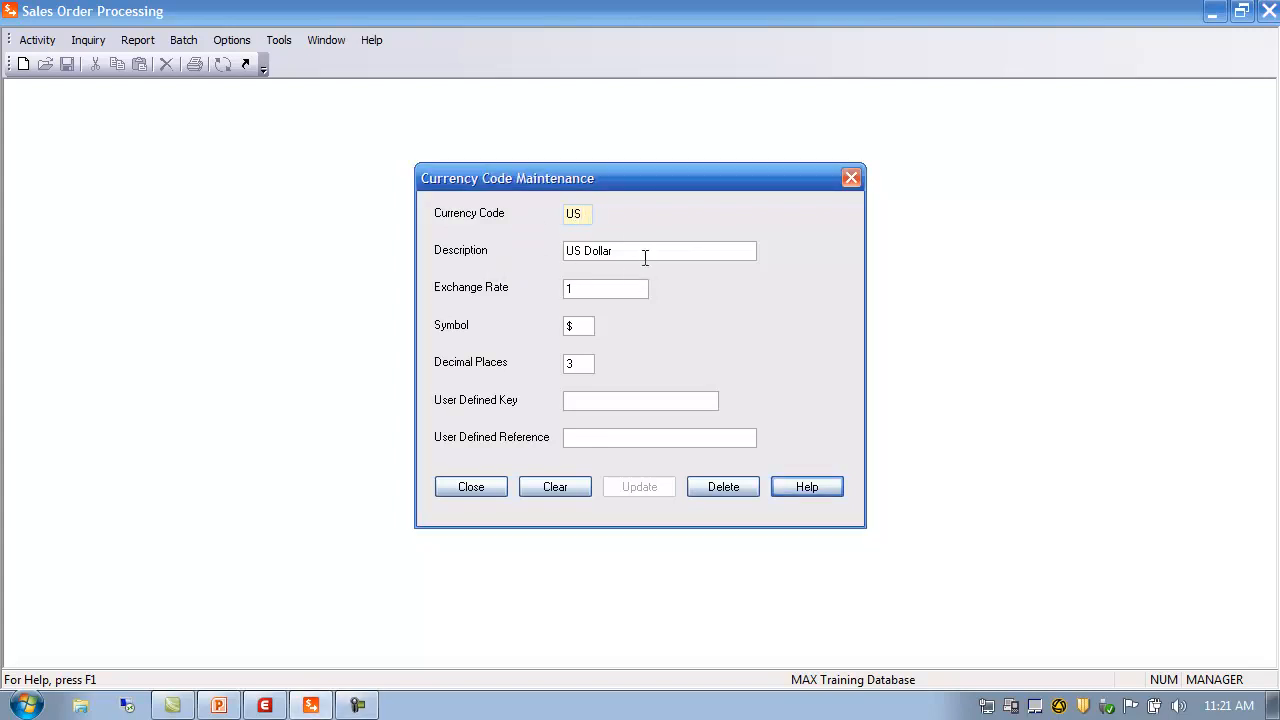
{"action": "left_click", "coordinate": [582, 326]}
{"action": "left_click", "coordinate": [482, 491]}
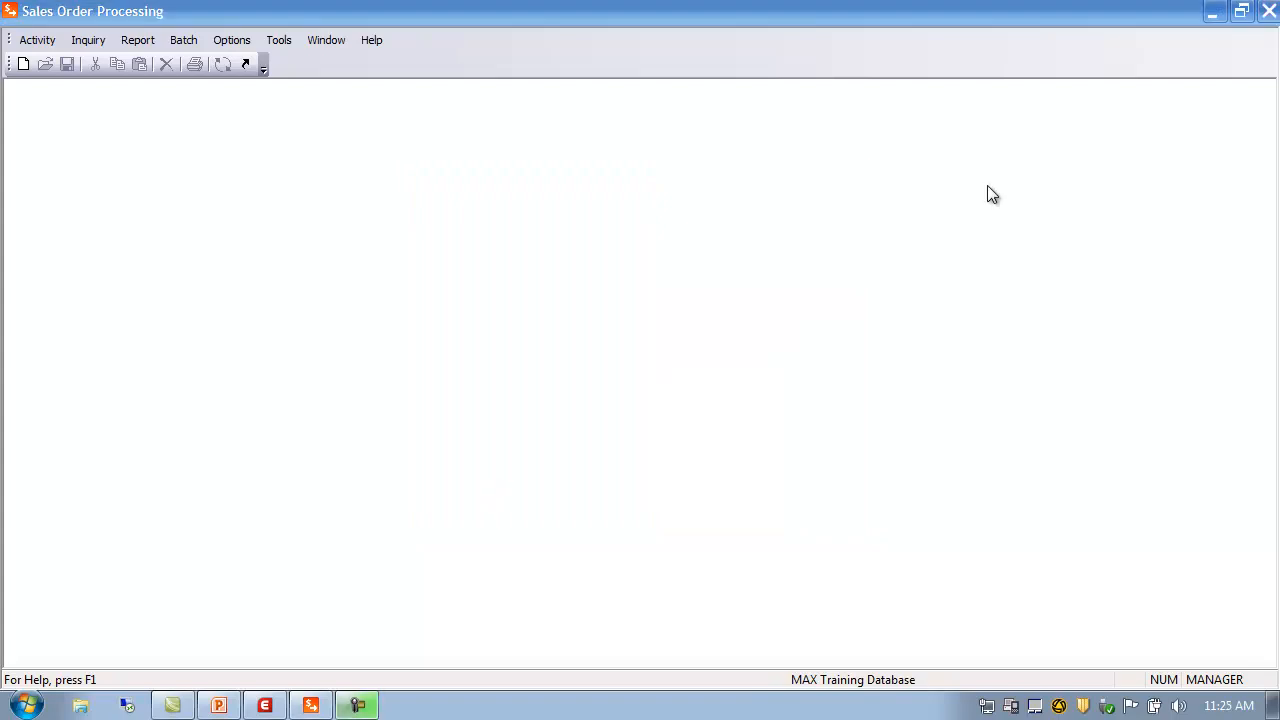
Choose Activity > SOP Data > SOP Code Data > Ship Via Codes
{"action": "left_click", "coordinate": [40, 44]}
{"action": "mouse_move", "coordinate": [58, 62]}
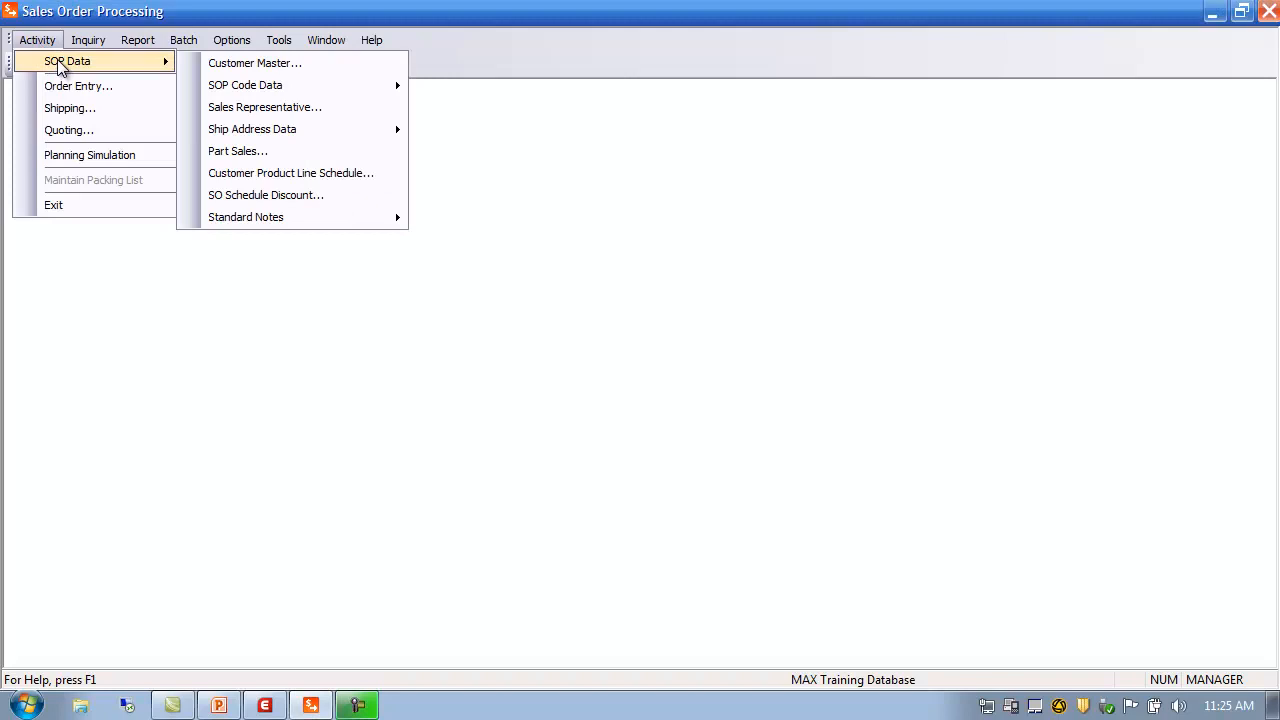
{"action": "mouse_move", "coordinate": [245, 87]}
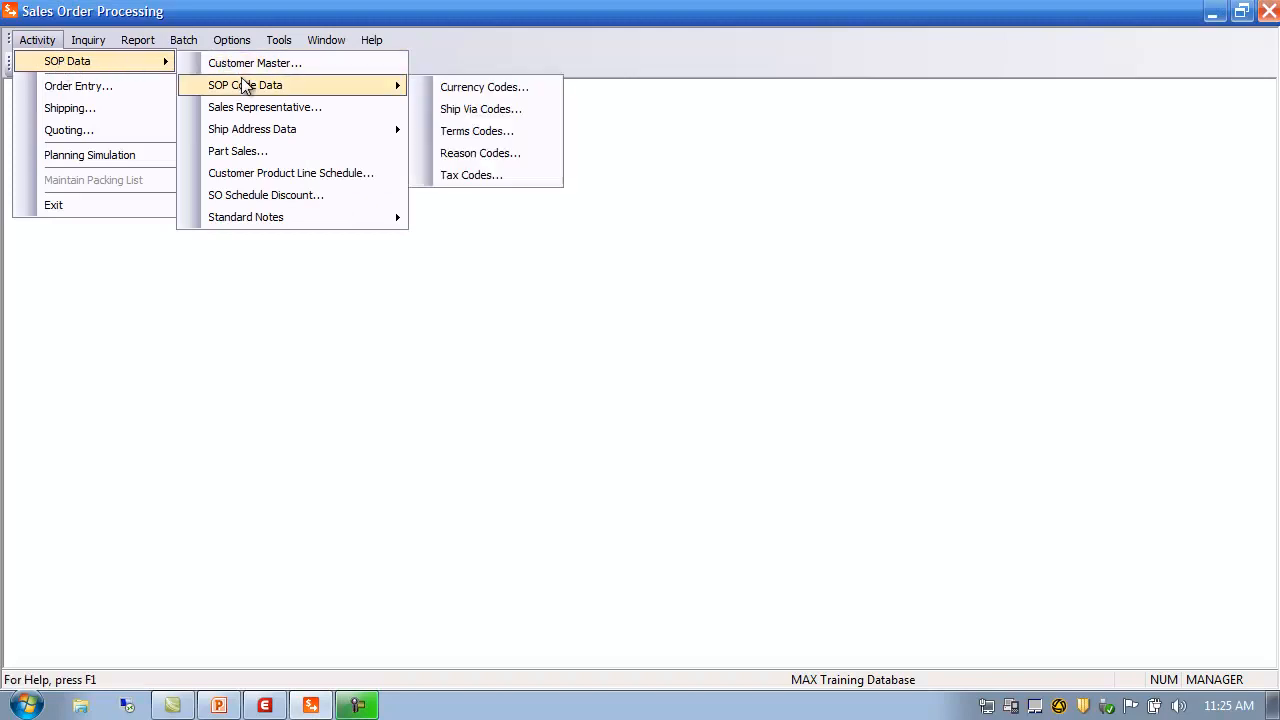
{"action": "left_click", "coordinate": [490, 110]}
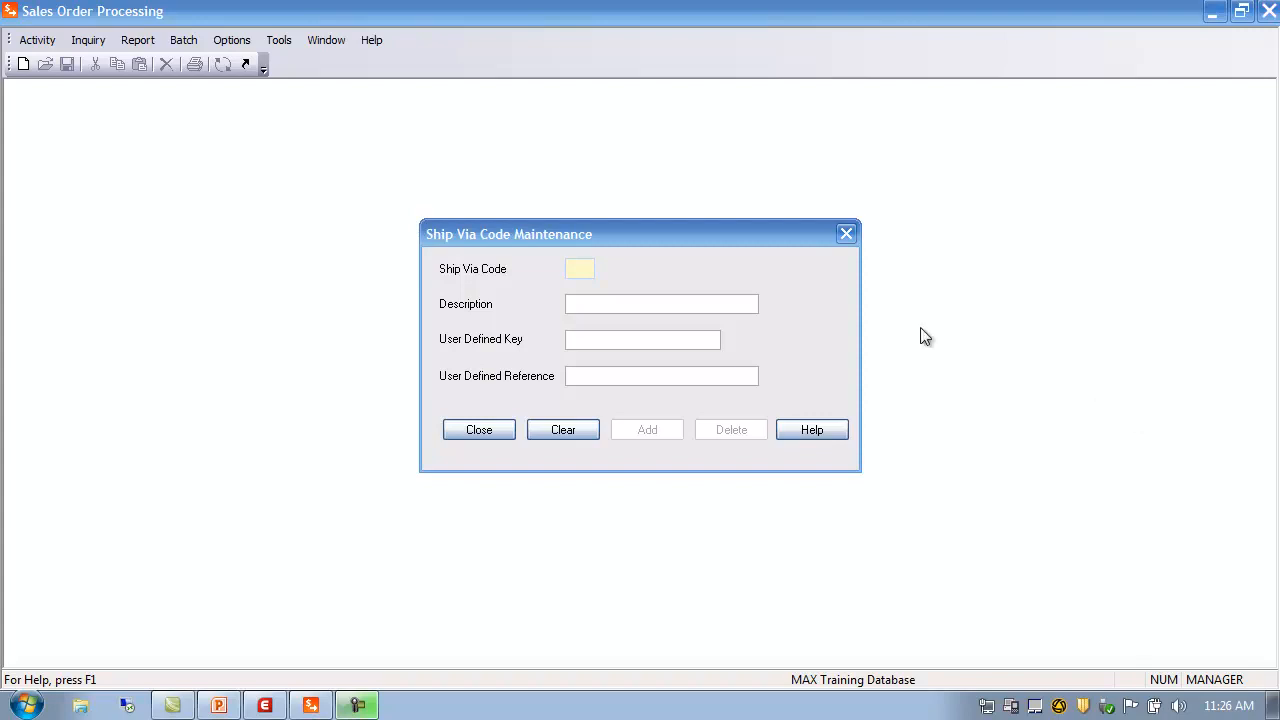
Browse existing ship via codes and load the Federal Express record to inspect it
{"action": "left_click", "coordinate": [574, 268]}
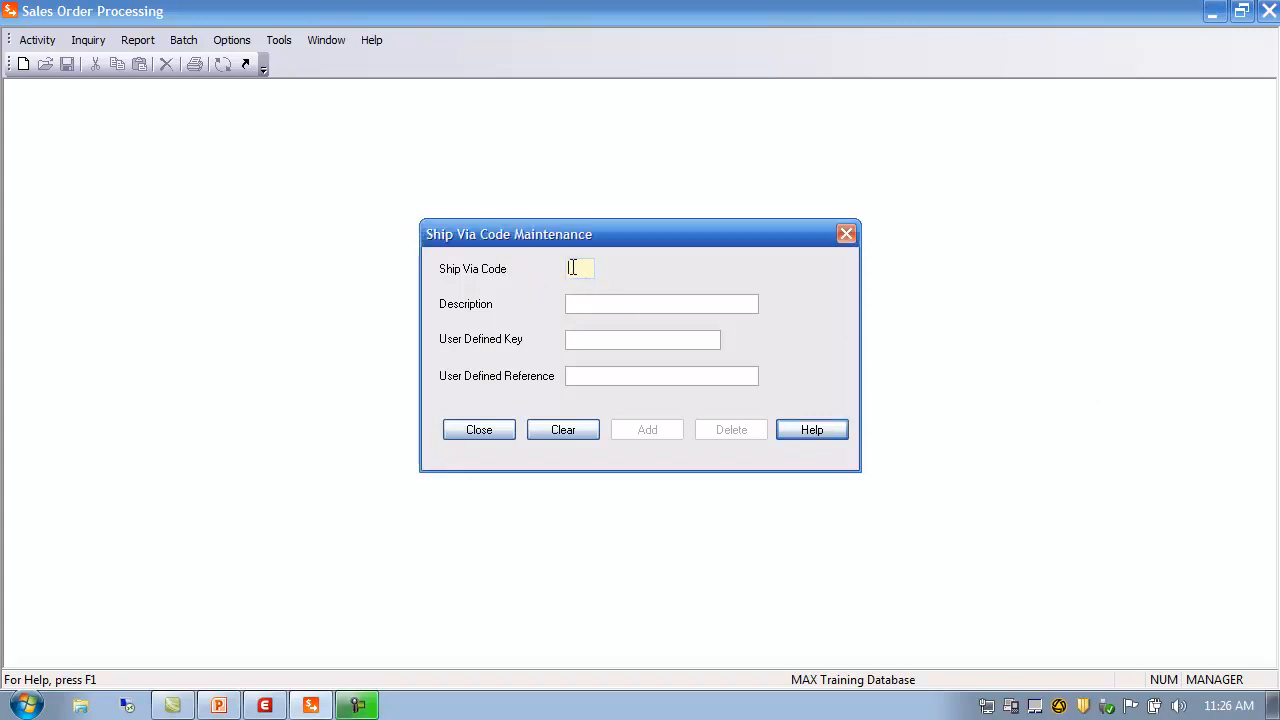
{"action": "double_click", "coordinate": [574, 268]}
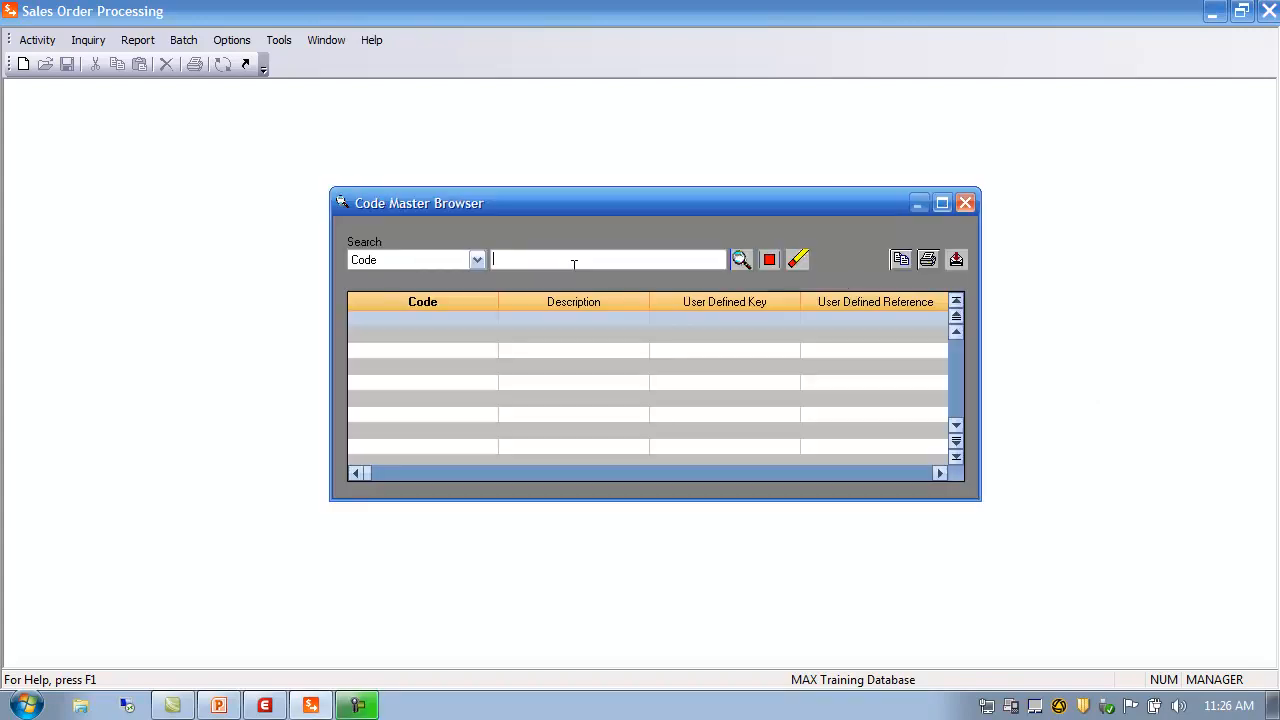
{"action": "left_click", "coordinate": [740, 260]}
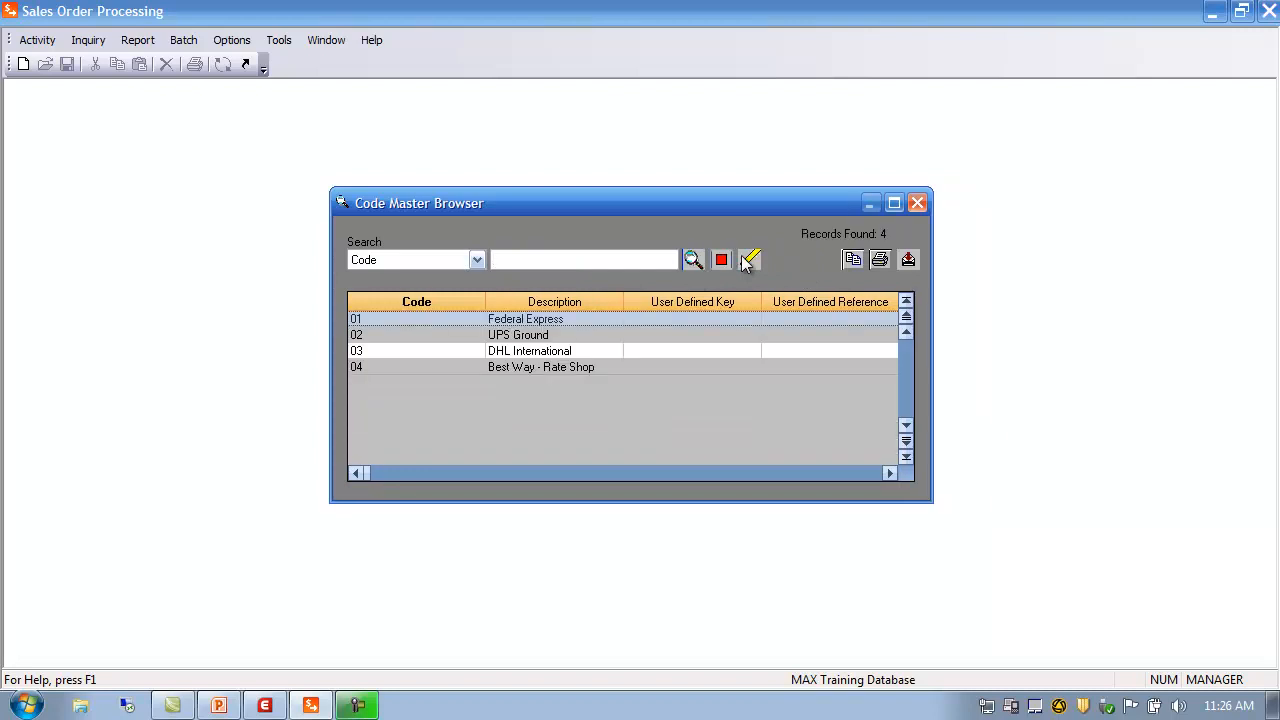
{"action": "double_click", "coordinate": [385, 319]}
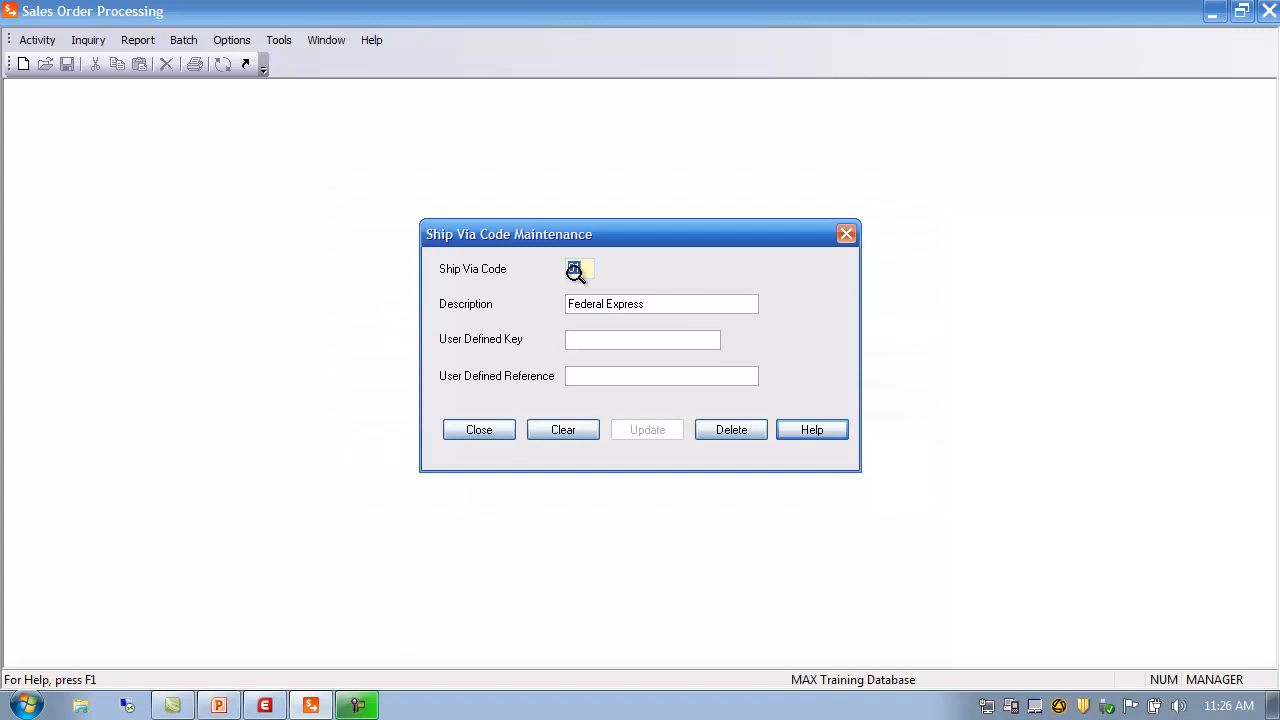
{"action": "left_click", "coordinate": [660, 303]}
{"action": "left_click", "coordinate": [614, 341]}
Add ship via code 05 described as 'Green Line', then close the form
{"action": "left_click", "coordinate": [578, 268]}
{"action": "type", "text": "05"}
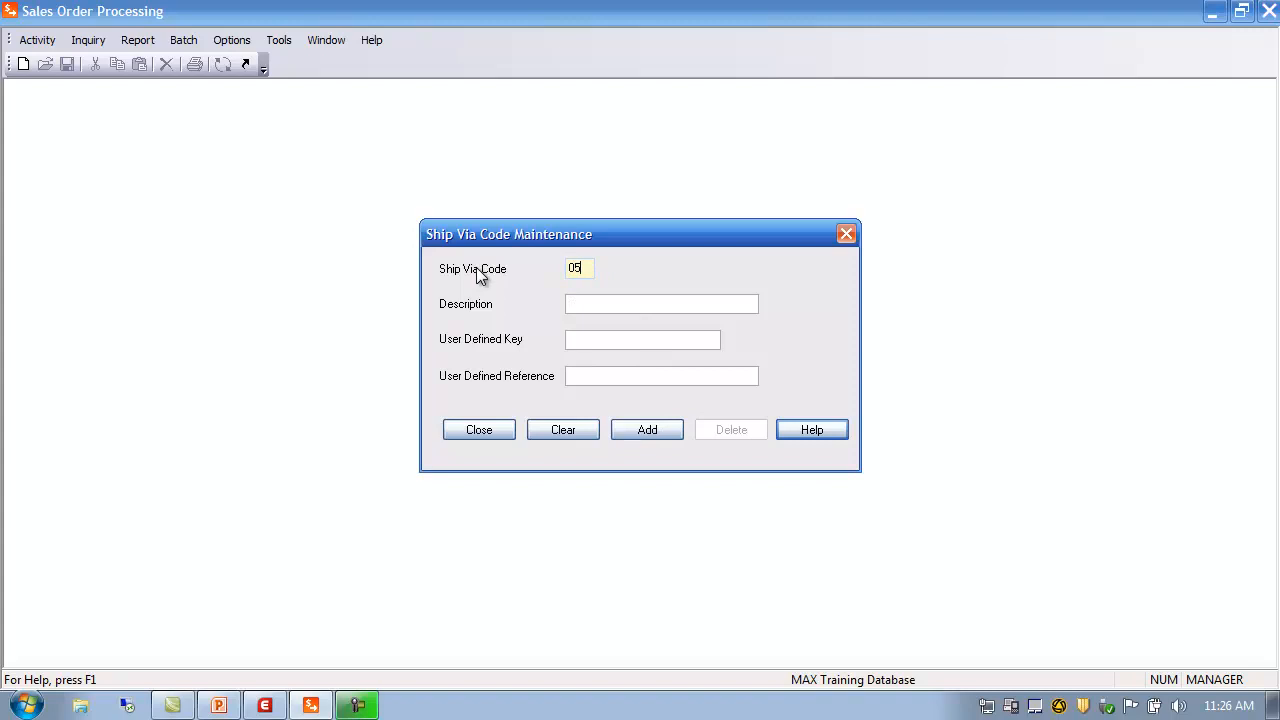
{"action": "left_click", "coordinate": [652, 304]}
{"action": "type", "text": "Green Line"}
{"action": "left_click", "coordinate": [658, 429]}
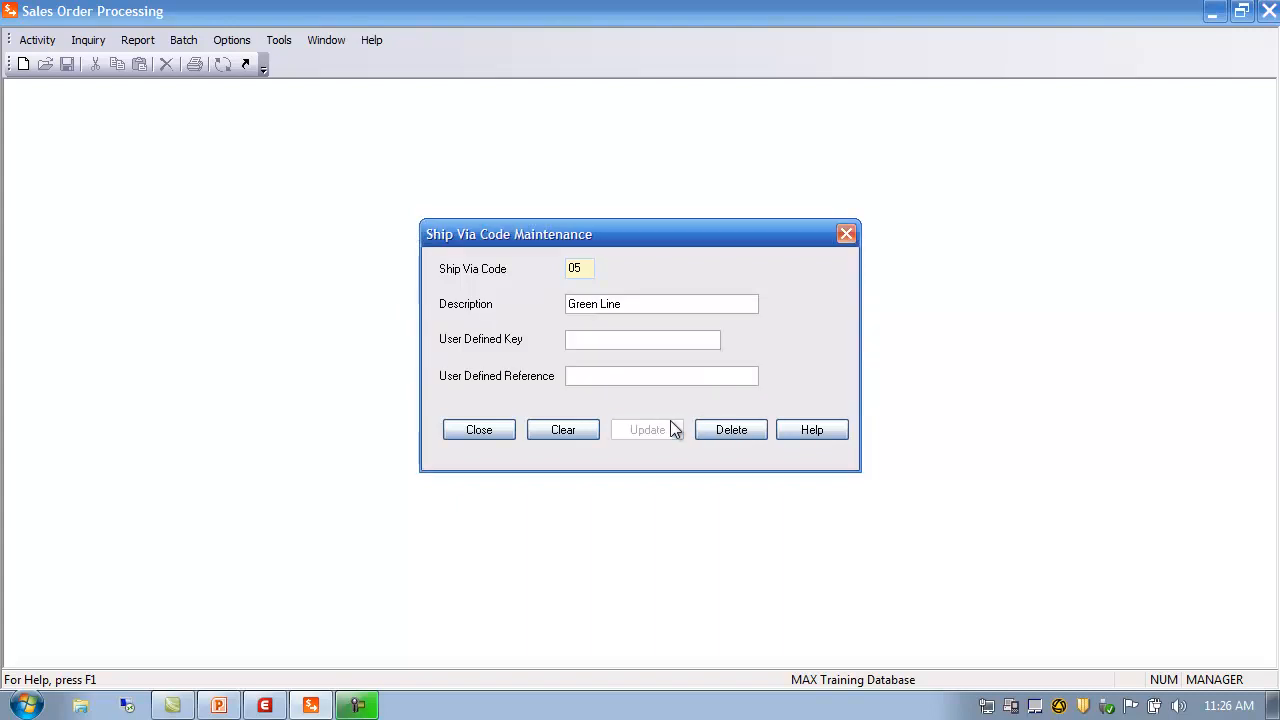
{"action": "left_click", "coordinate": [487, 430]}
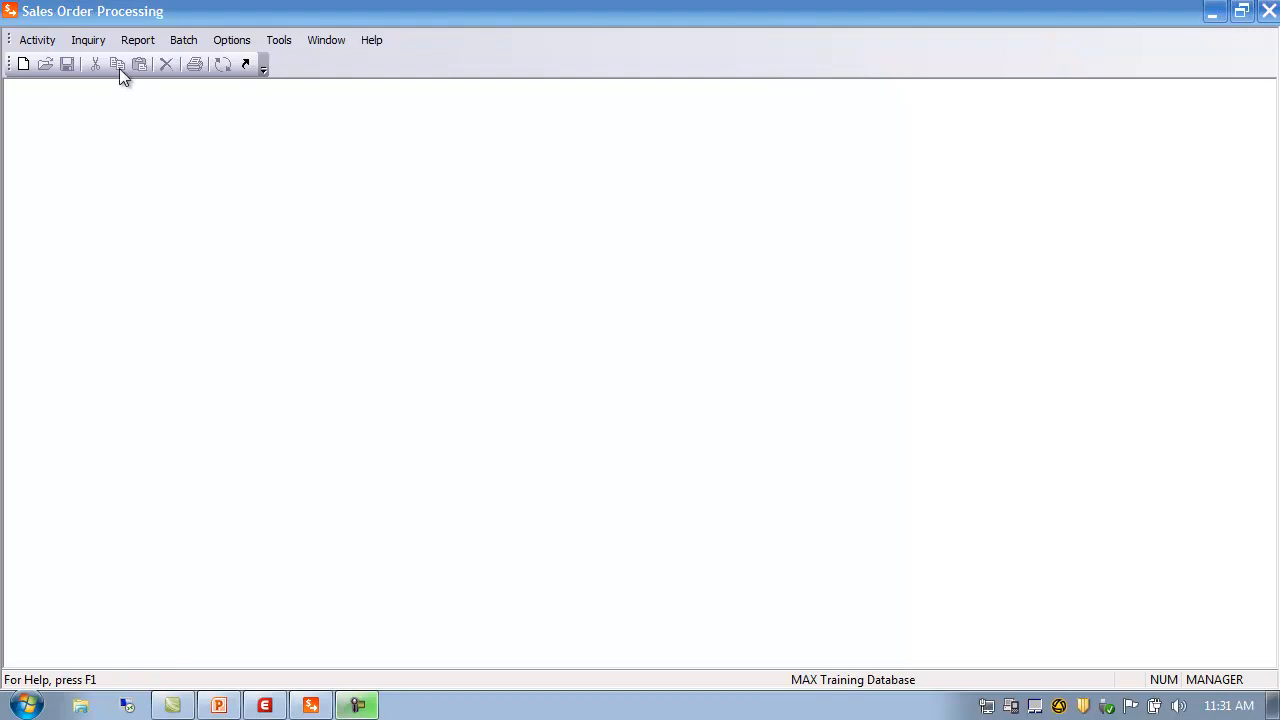
Choose Activity > SOP Data > SOP Code Data > Terms Codes
{"action": "left_click", "coordinate": [43, 42]}
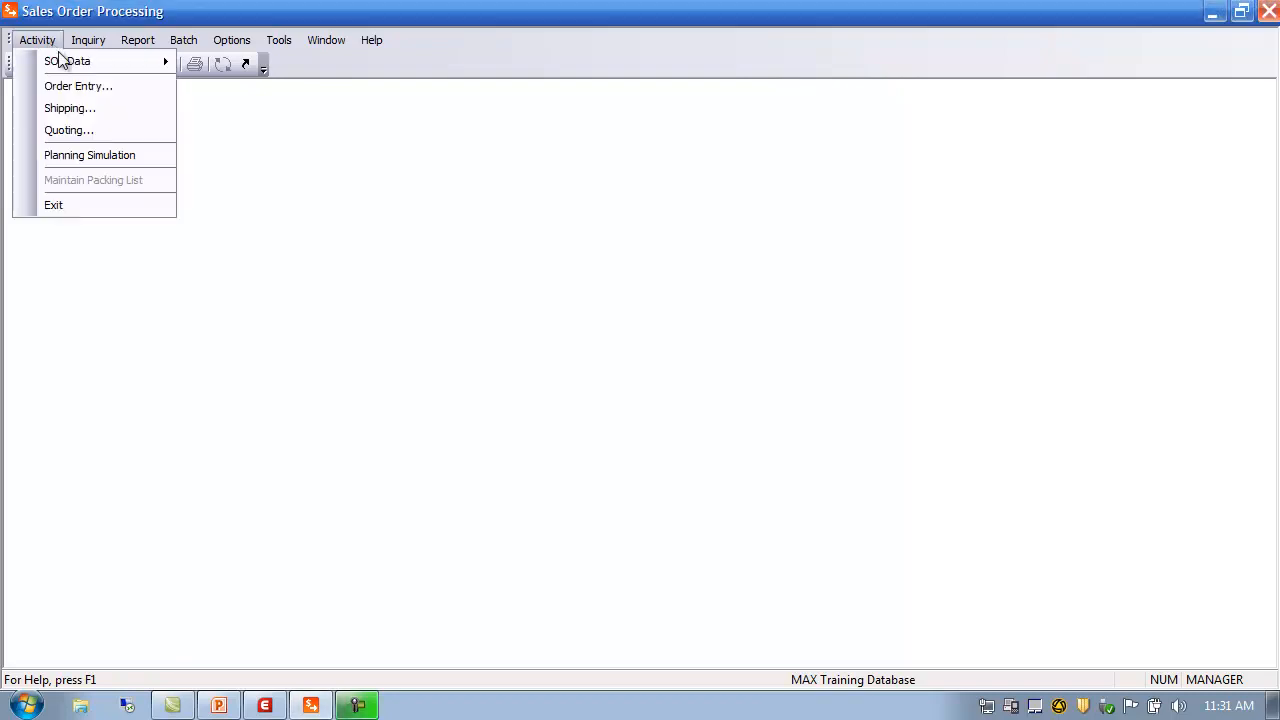
{"action": "mouse_move", "coordinate": [69, 64]}
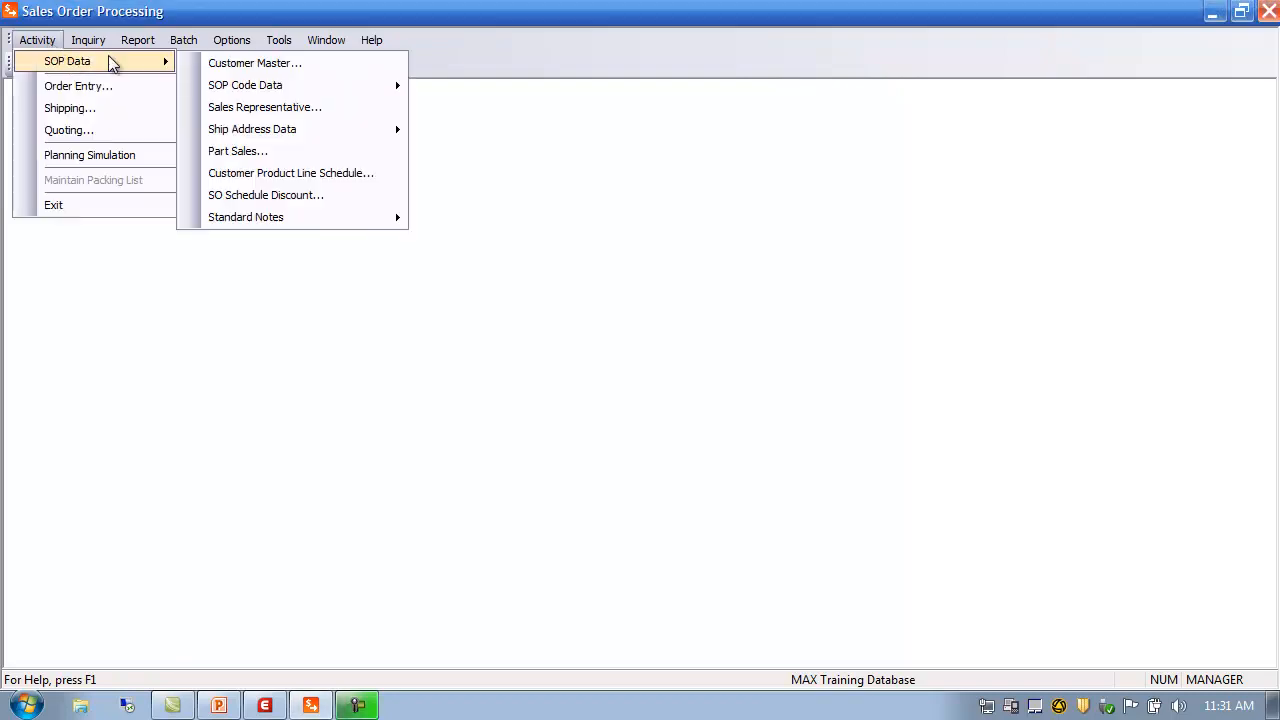
{"action": "mouse_move", "coordinate": [247, 88]}
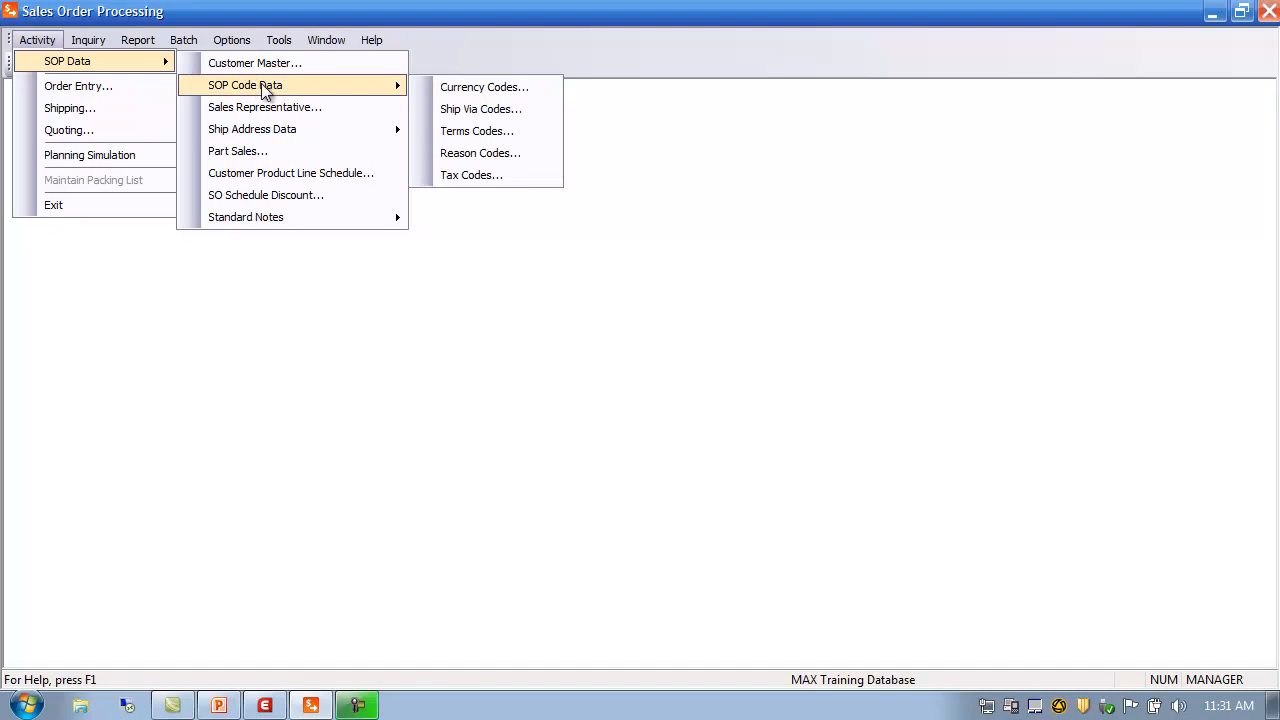
{"action": "left_click", "coordinate": [479, 131]}
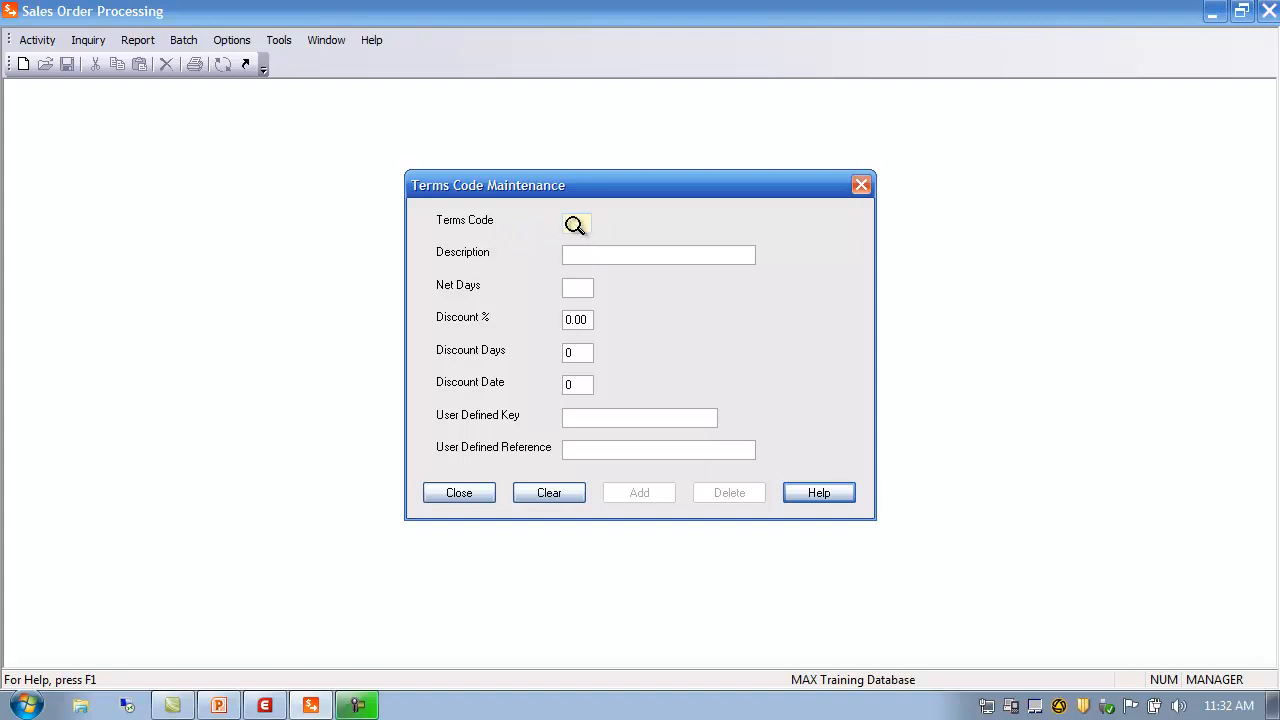
List all terms codes in the Code Master Browser and load code 02, Net 30
{"action": "left_click", "coordinate": [574, 224]}
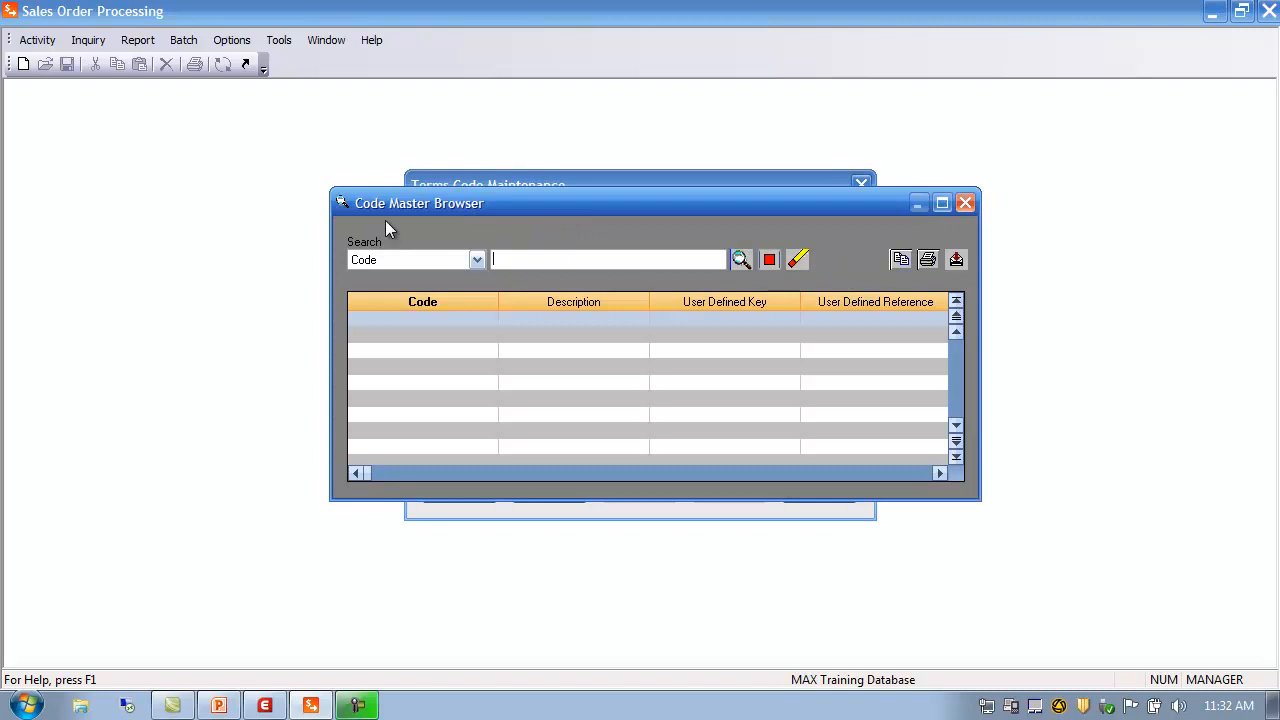
{"action": "left_click", "coordinate": [741, 259]}
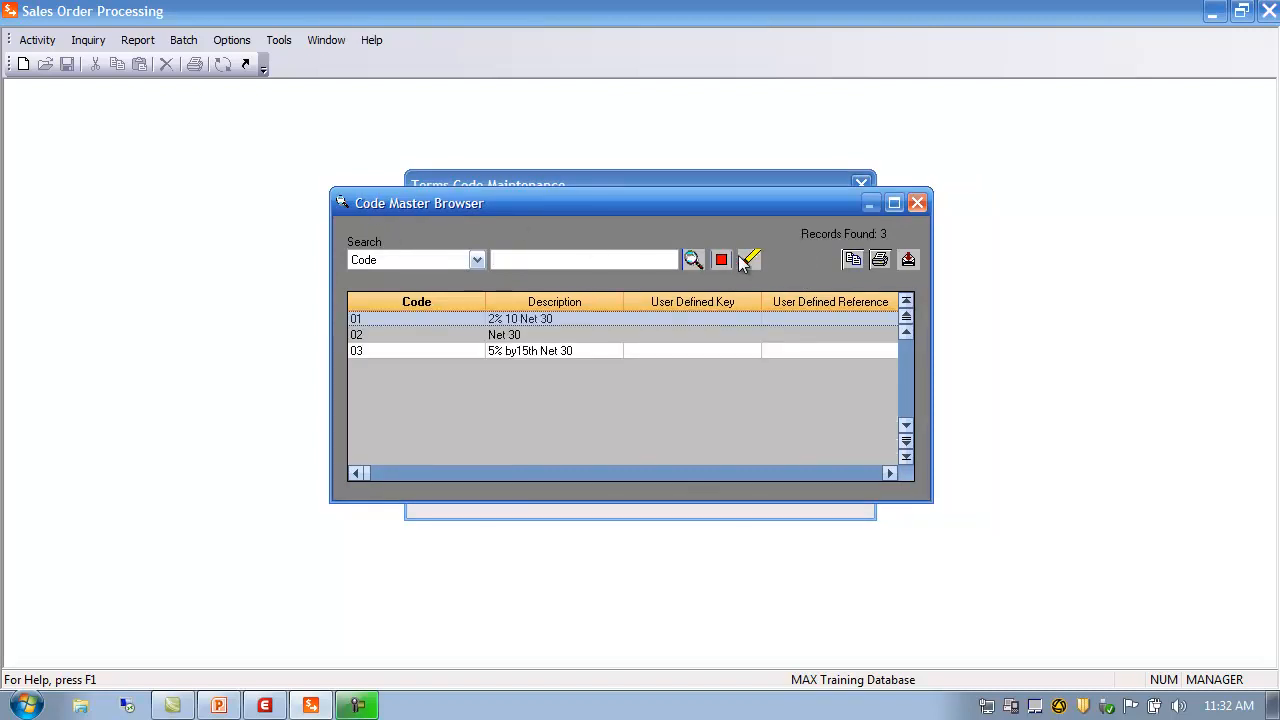
{"action": "double_click", "coordinate": [369, 336]}
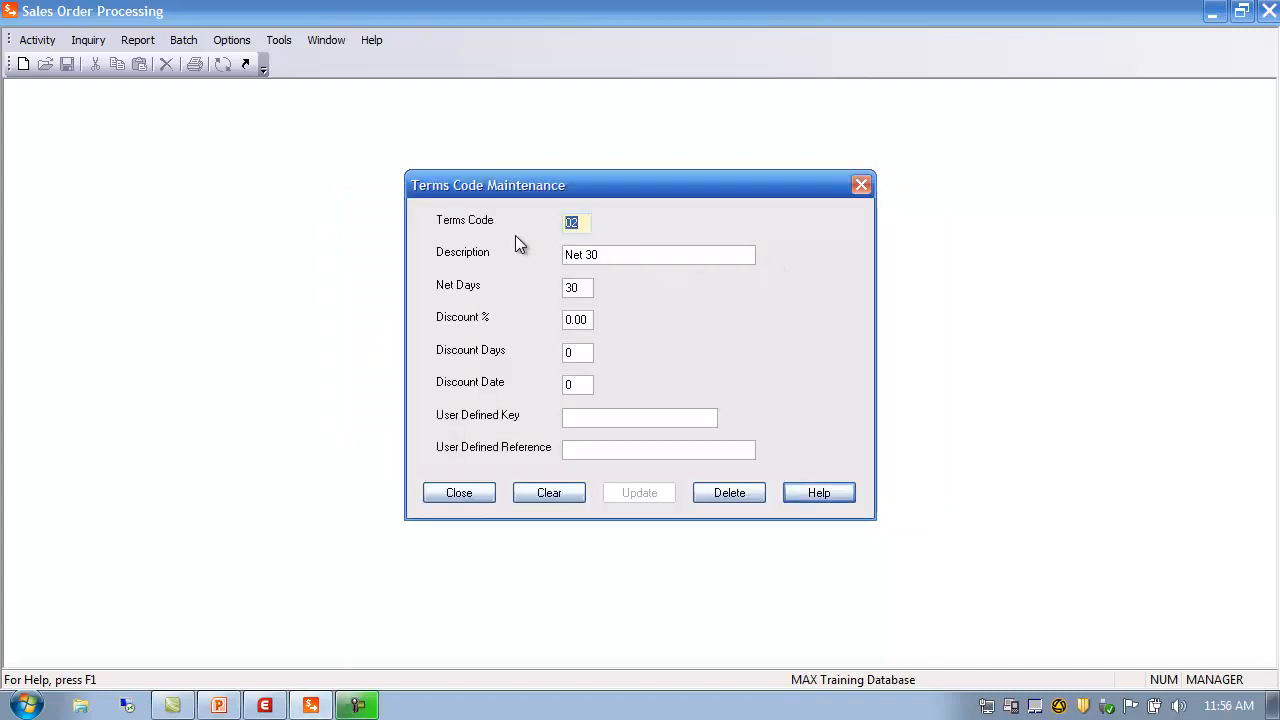
Start terms code 07 with description 'Freight' and 30 net days
{"action": "type", "text": "07"}
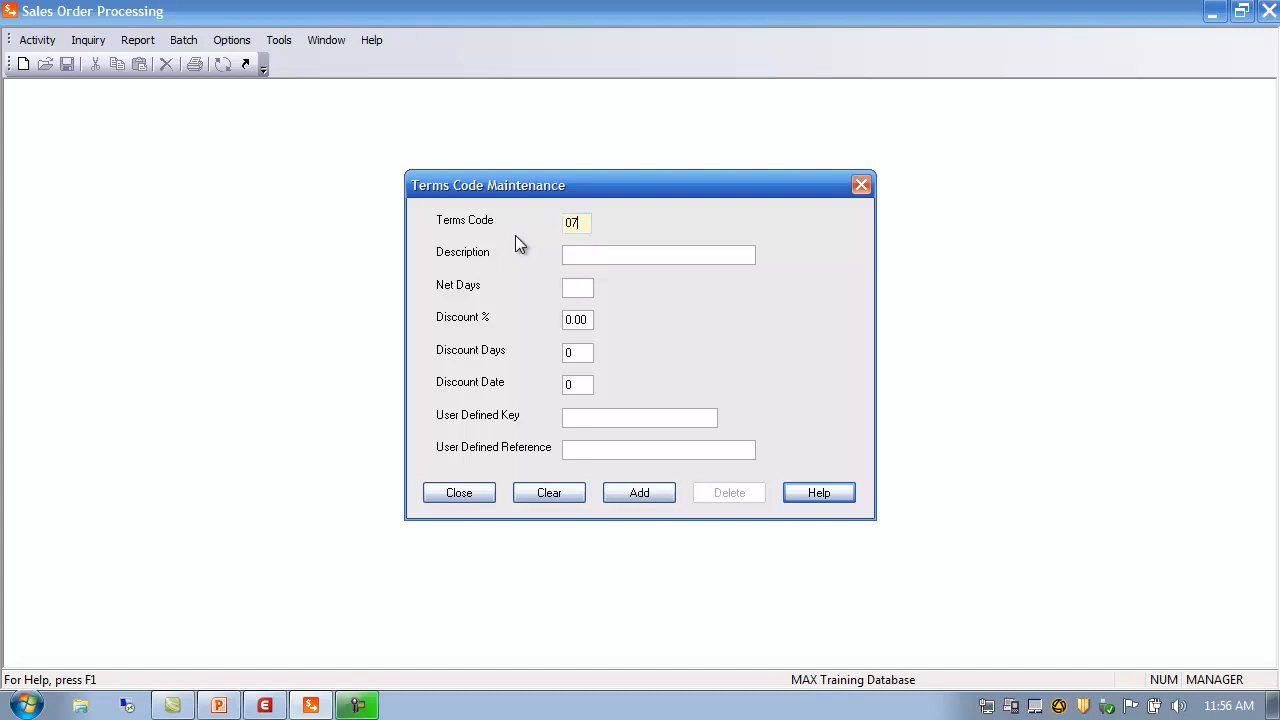
{"action": "left_click", "coordinate": [597, 257]}
{"action": "type", "text": "Freight"}
{"action": "key", "text": "Tab"}
{"action": "type", "text": "30"}
Set discount 15%, discount days 0 and discount date 15, then add the code
{"action": "left_click", "coordinate": [591, 319]}
{"action": "key", "text": "BackSpace"}
{"action": "key", "text": "BackSpace"}
{"action": "key", "text": "BackSpace"}
{"action": "key", "text": "BackSpace"}
{"action": "type", "text": "15"}
{"action": "double_click", "coordinate": [588, 355]}
{"action": "type", "text": "15"}
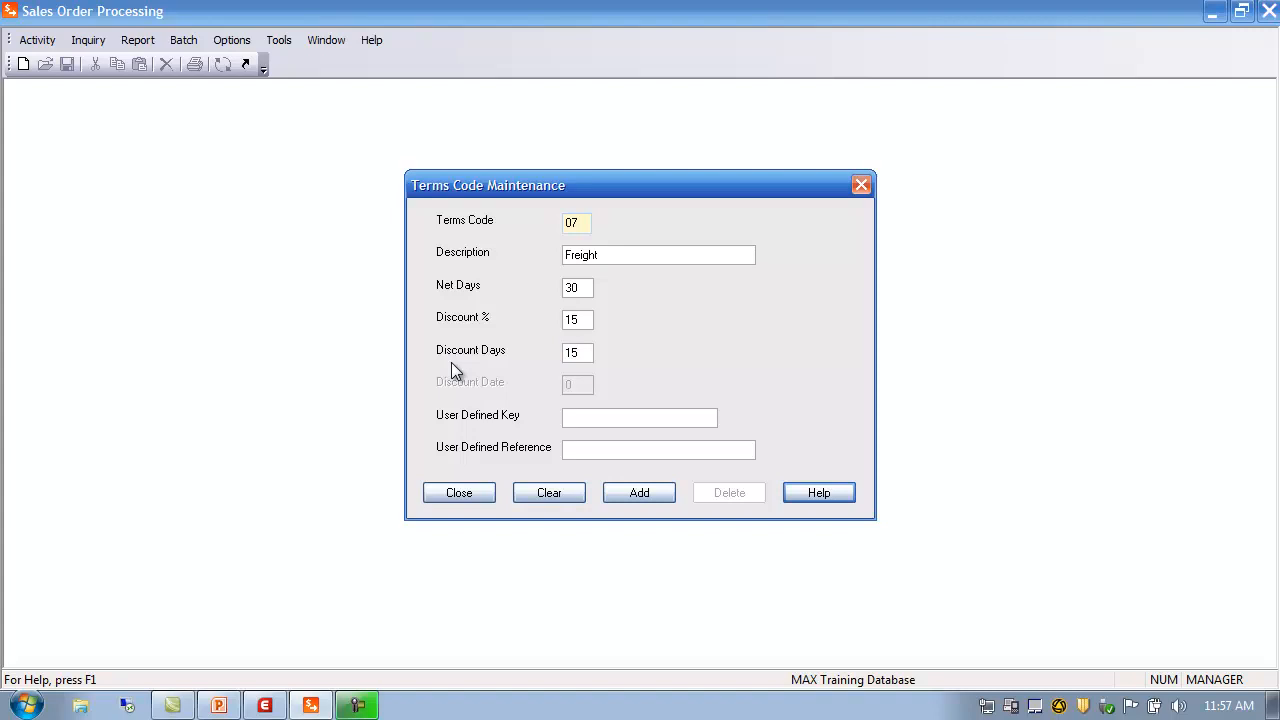
{"action": "key", "text": "BackSpace"}
{"action": "key", "text": "BackSpace"}
{"action": "type", "text": "0"}
{"action": "left_click", "coordinate": [569, 384]}
{"action": "left_click_drag", "start_coordinate": [549, 391], "coordinate": [405, 414]}
{"action": "type", "text": "15"}
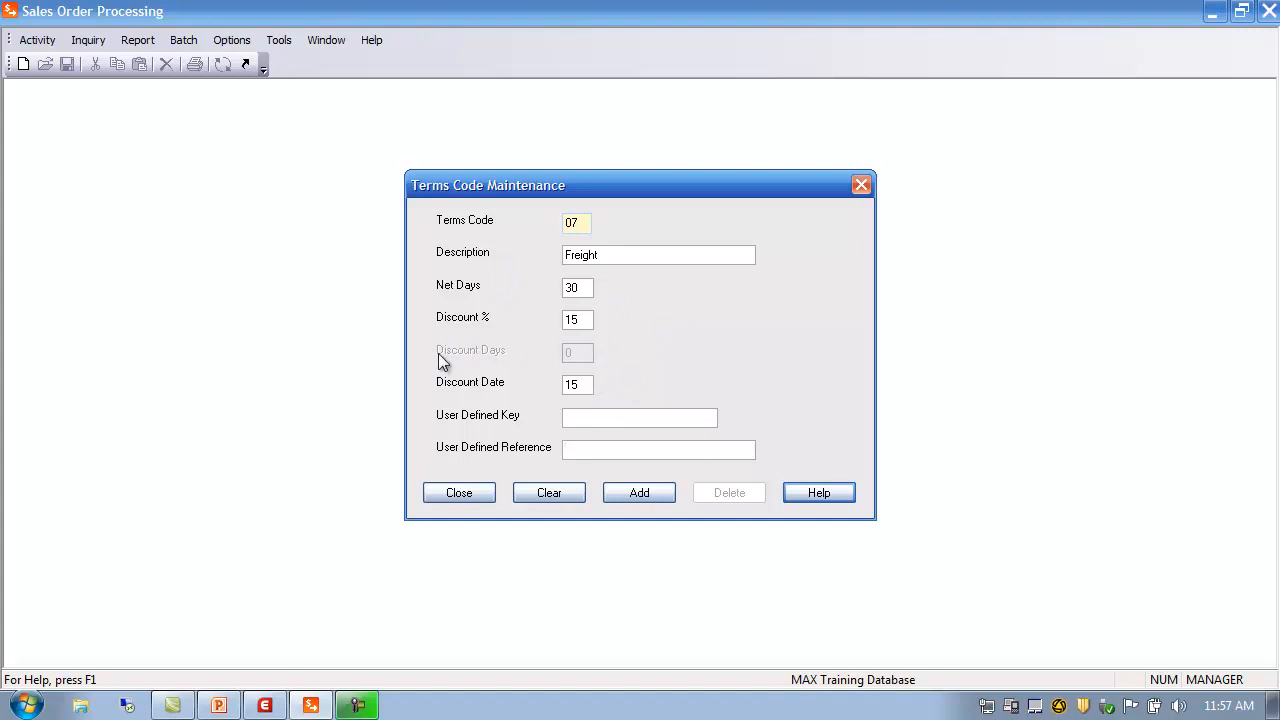
{"action": "double_click", "coordinate": [575, 320]}
{"action": "left_click", "coordinate": [650, 493]}
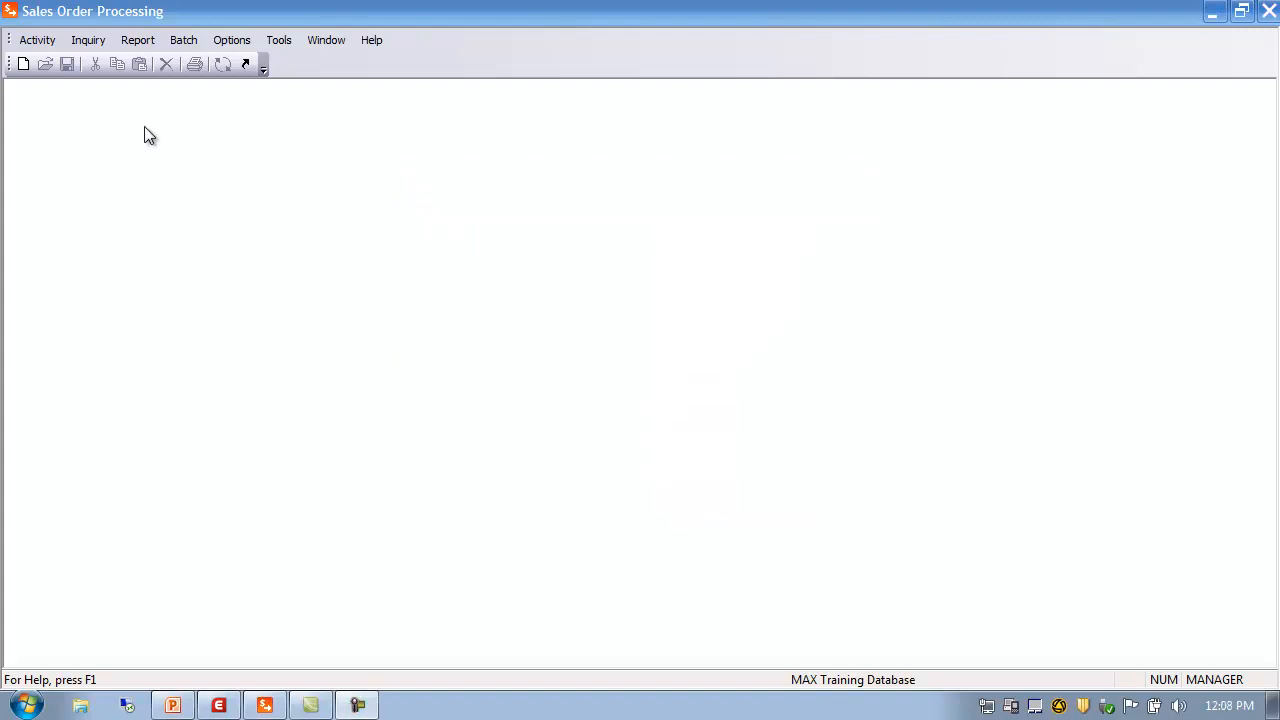
Open Tax Code Maintenance via Activity > SOP Data > SOP Code Data and inspect Description and Tax Rate %
{"action": "left_click", "coordinate": [45, 42]}
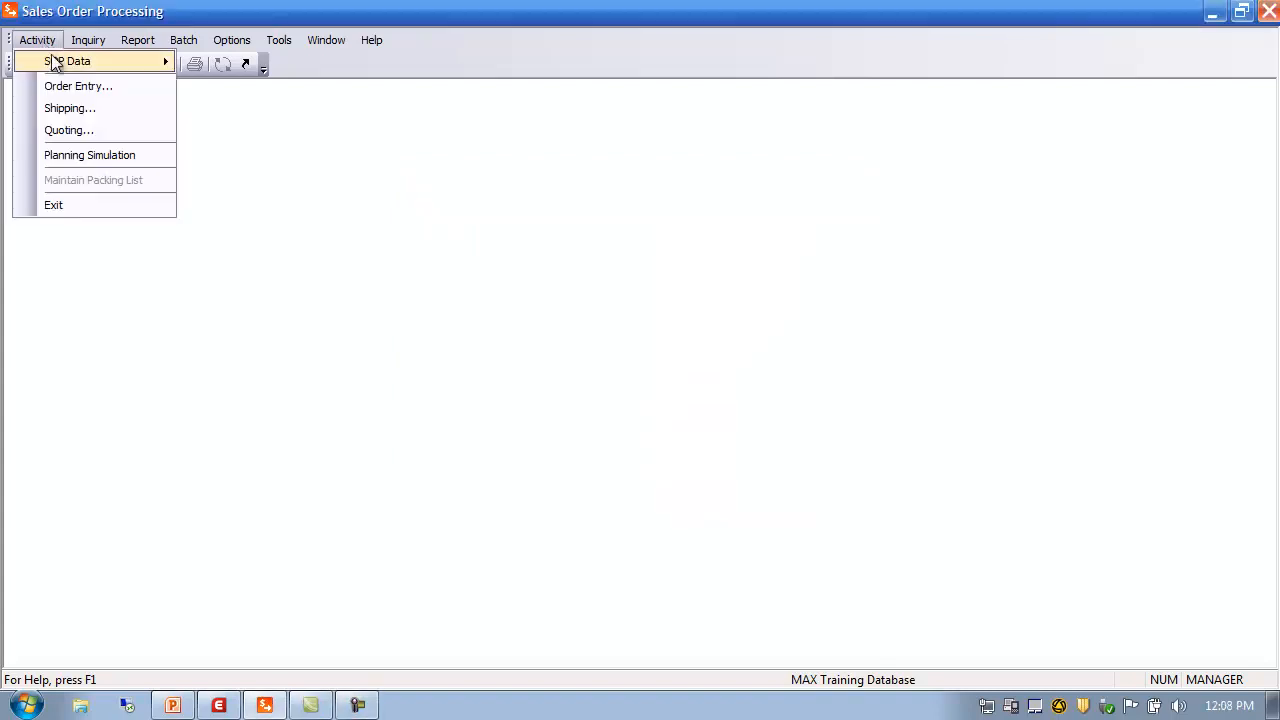
{"action": "mouse_move", "coordinate": [57, 62]}
{"action": "mouse_move", "coordinate": [258, 85]}
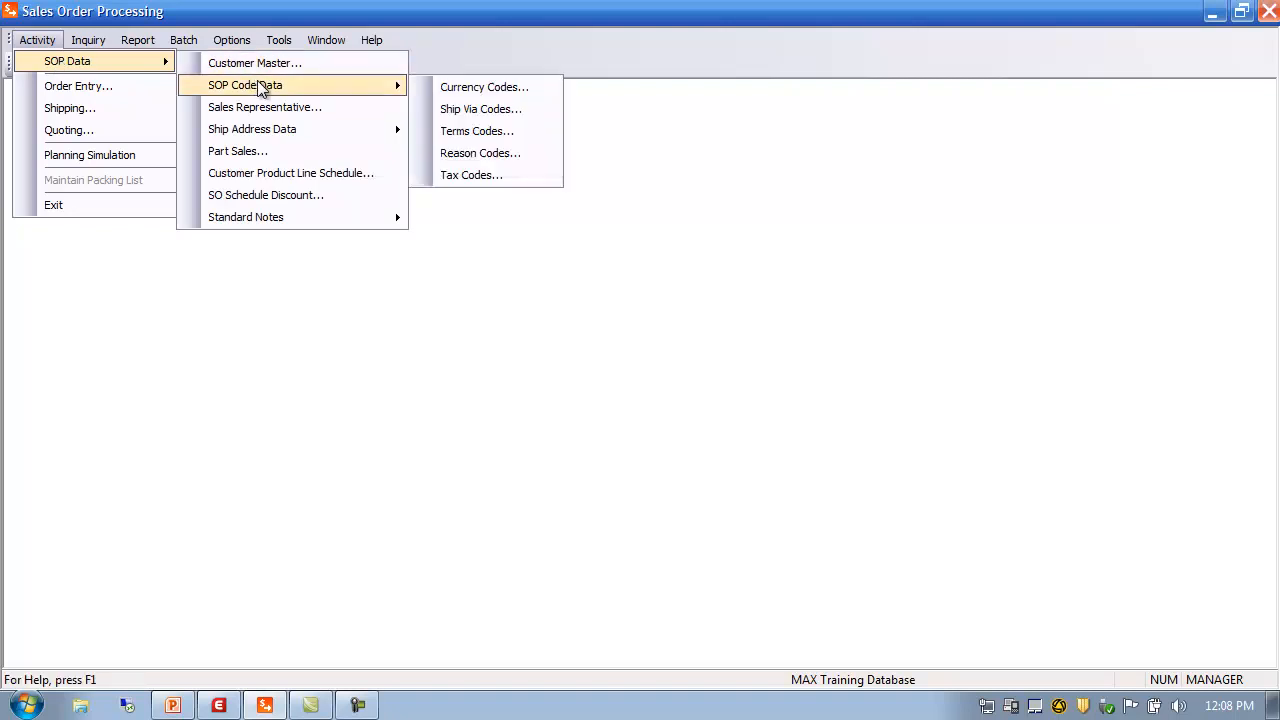
{"action": "left_click", "coordinate": [498, 176]}
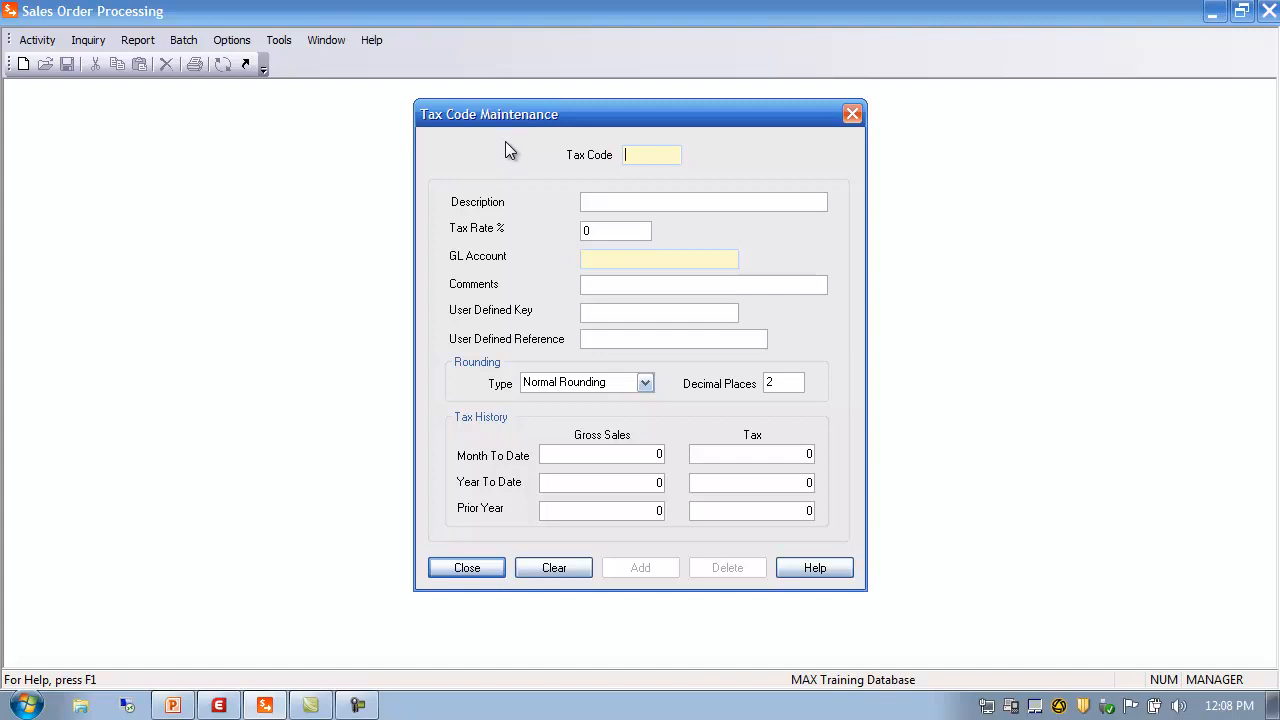
{"action": "left_click", "coordinate": [613, 205]}
{"action": "left_click", "coordinate": [609, 230]}
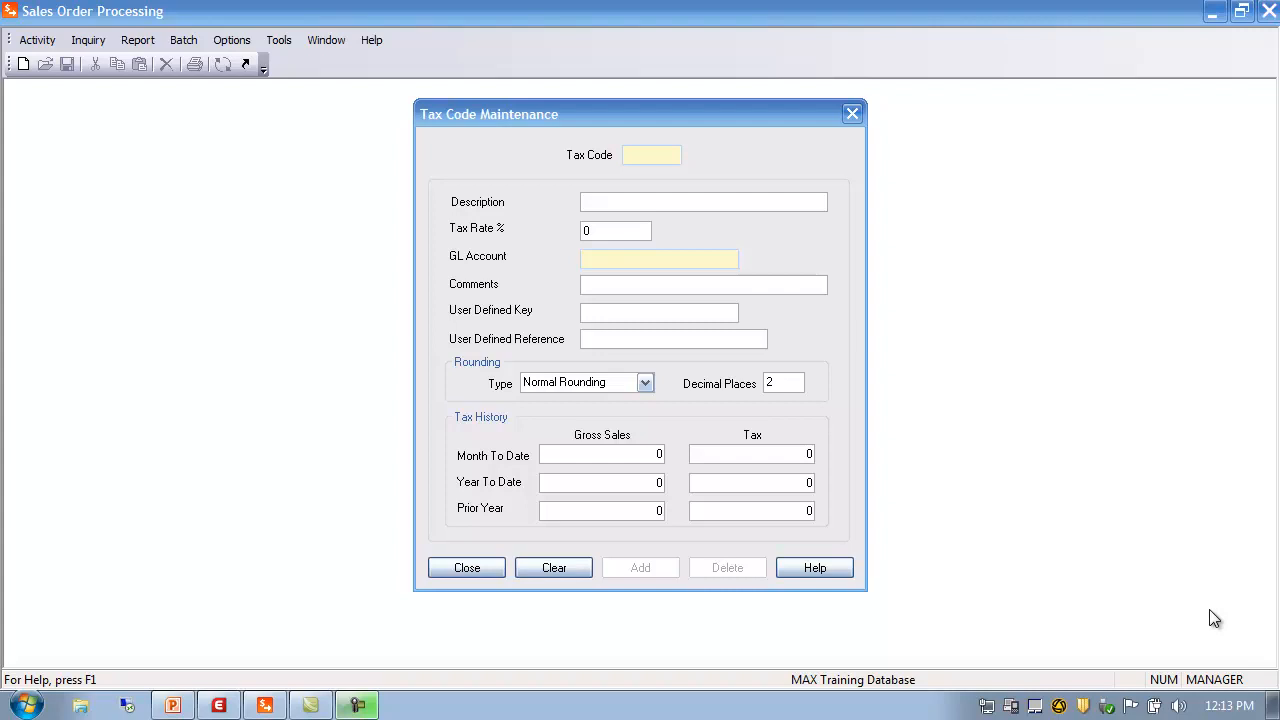
Look up and load tax code ANACITY, Anaheim City Tax at 1.5%
{"action": "left_click", "coordinate": [638, 155]}
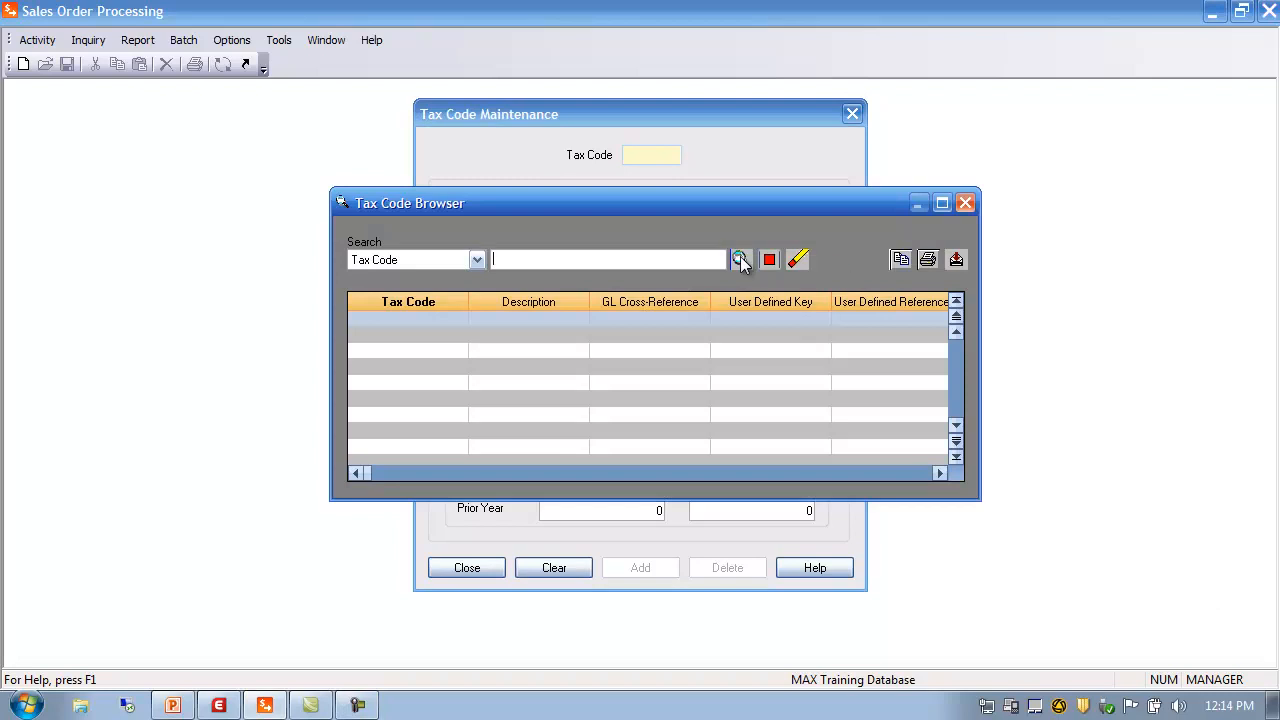
{"action": "left_click", "coordinate": [740, 260]}
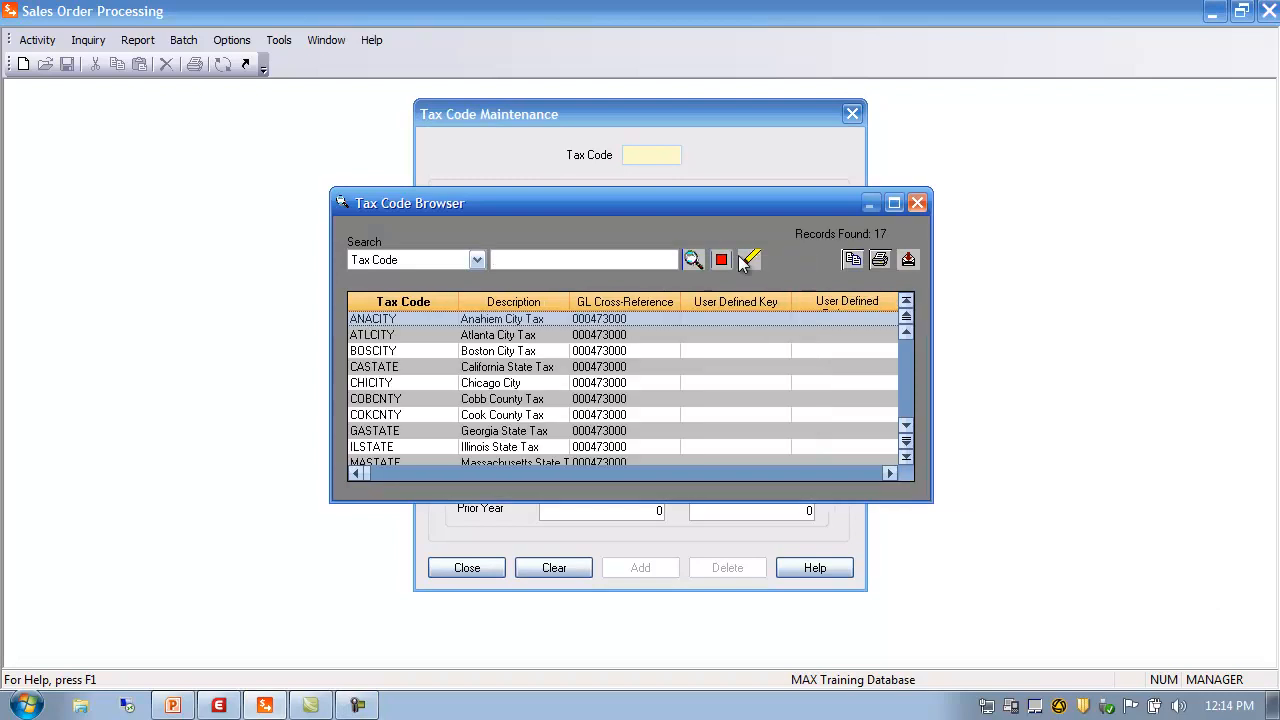
{"action": "double_click", "coordinate": [378, 320]}
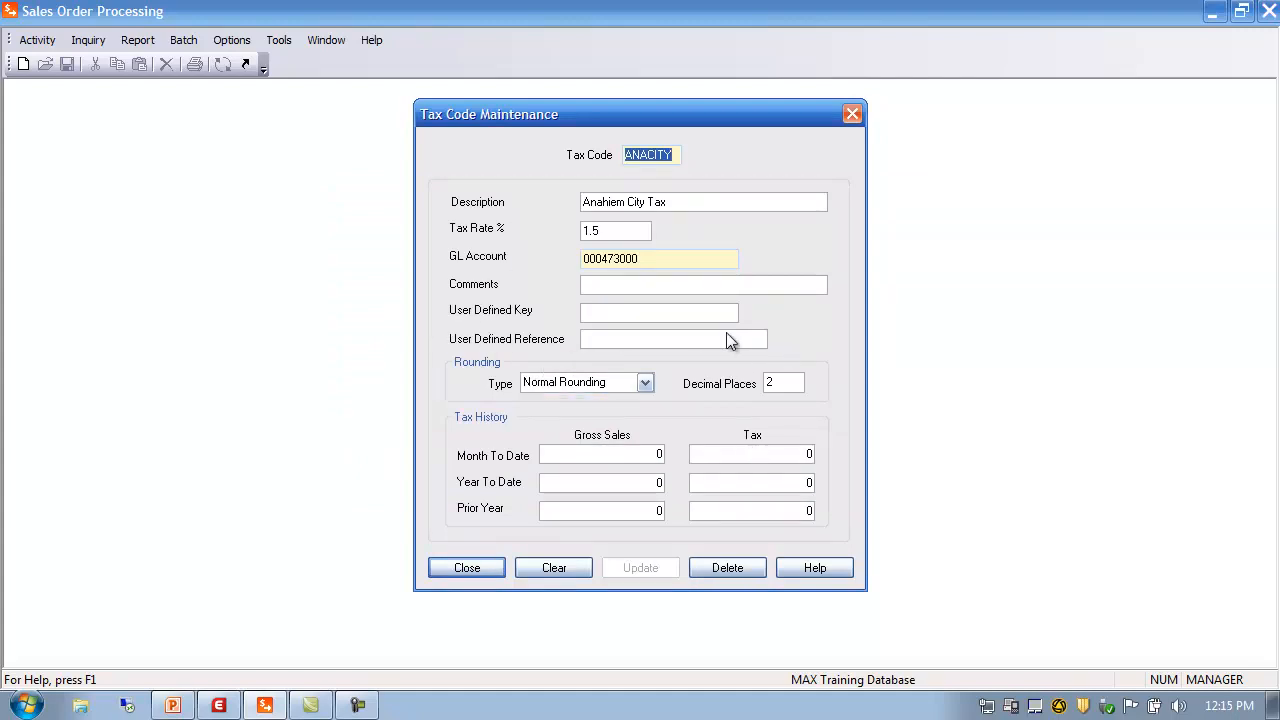
Review GL account 000473000 and keep Normal Rounding with 2 decimal places
{"action": "left_click", "coordinate": [643, 263]}
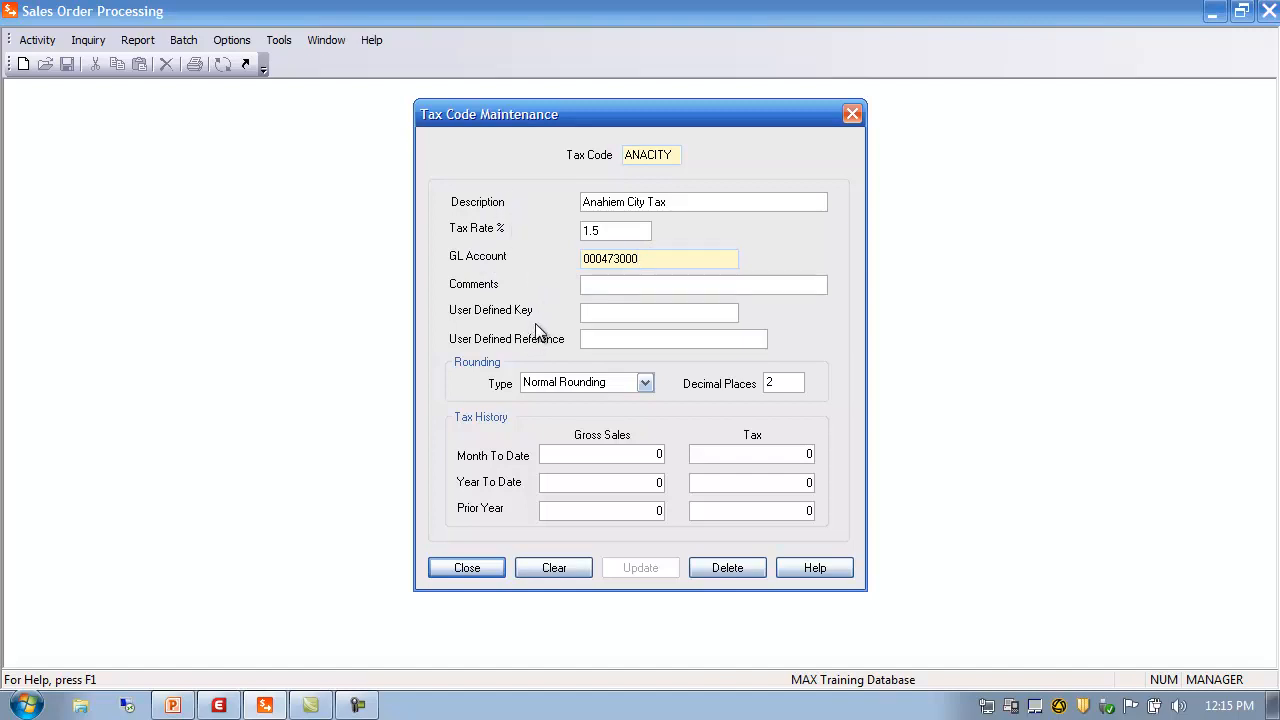
{"action": "left_click", "coordinate": [591, 284]}
{"action": "left_click", "coordinate": [606, 310]}
{"action": "left_click", "coordinate": [645, 383]}
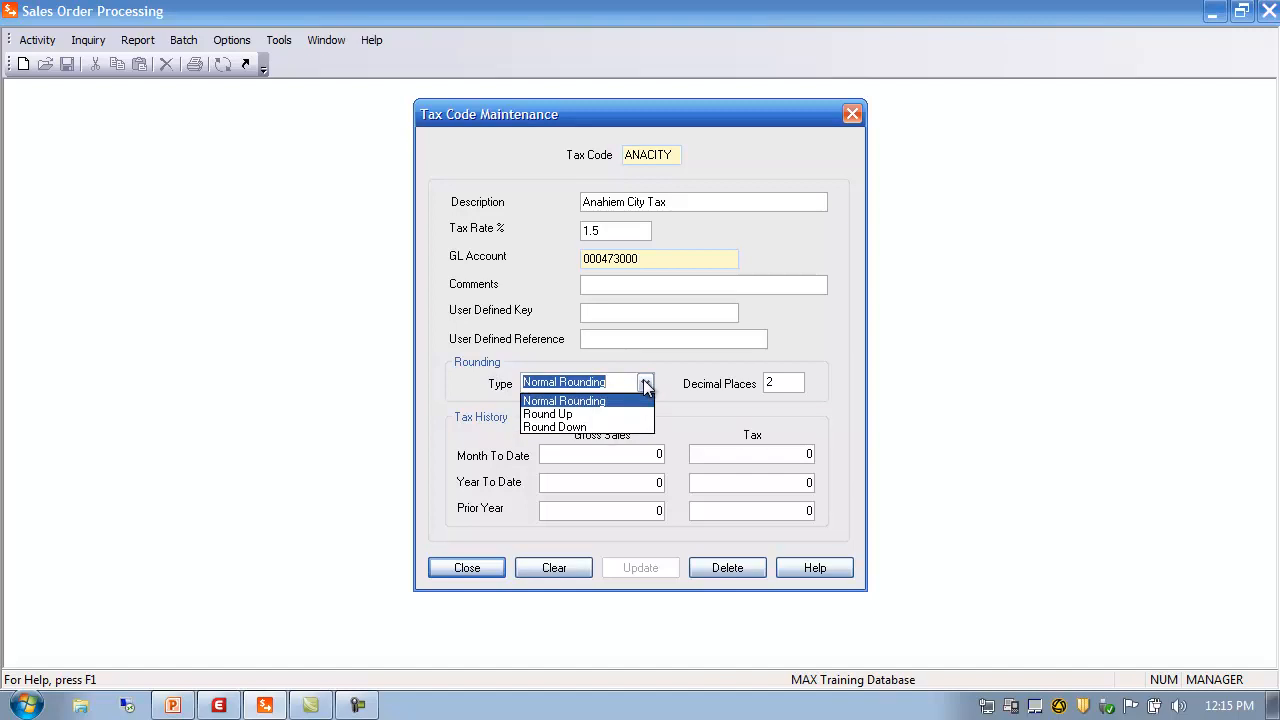
{"action": "left_click", "coordinate": [645, 385]}
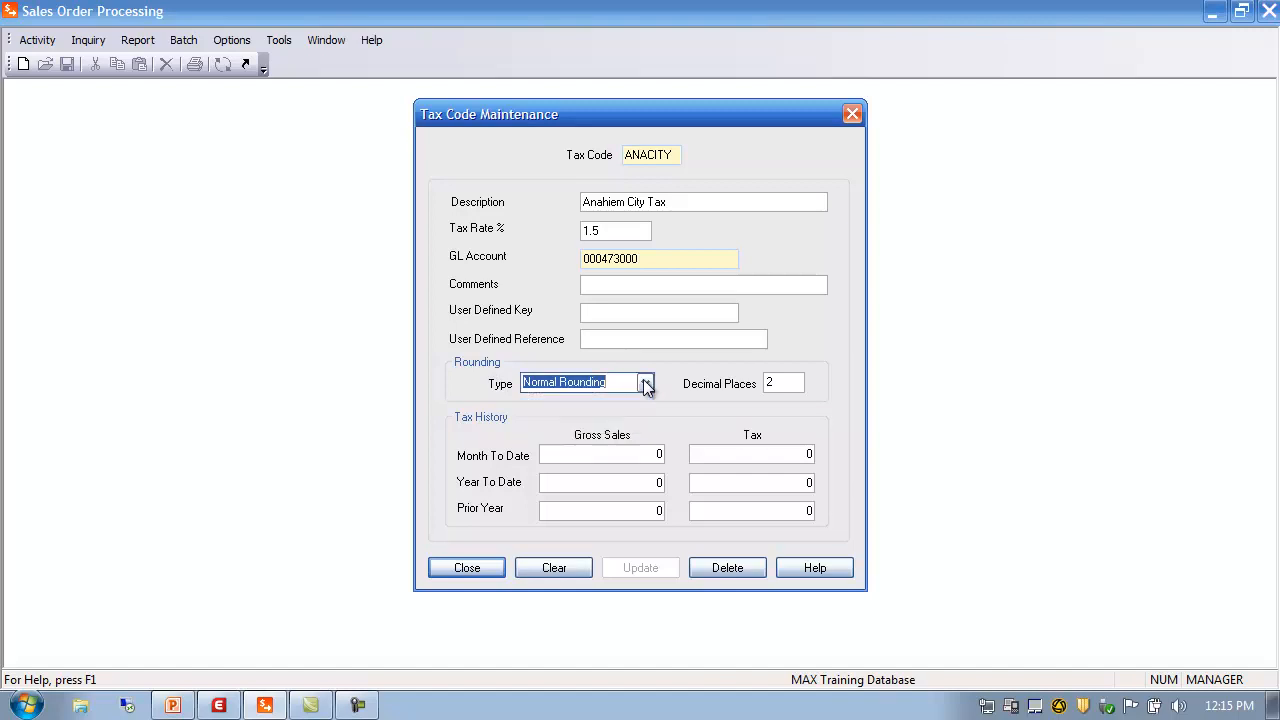
{"action": "left_click", "coordinate": [782, 383]}
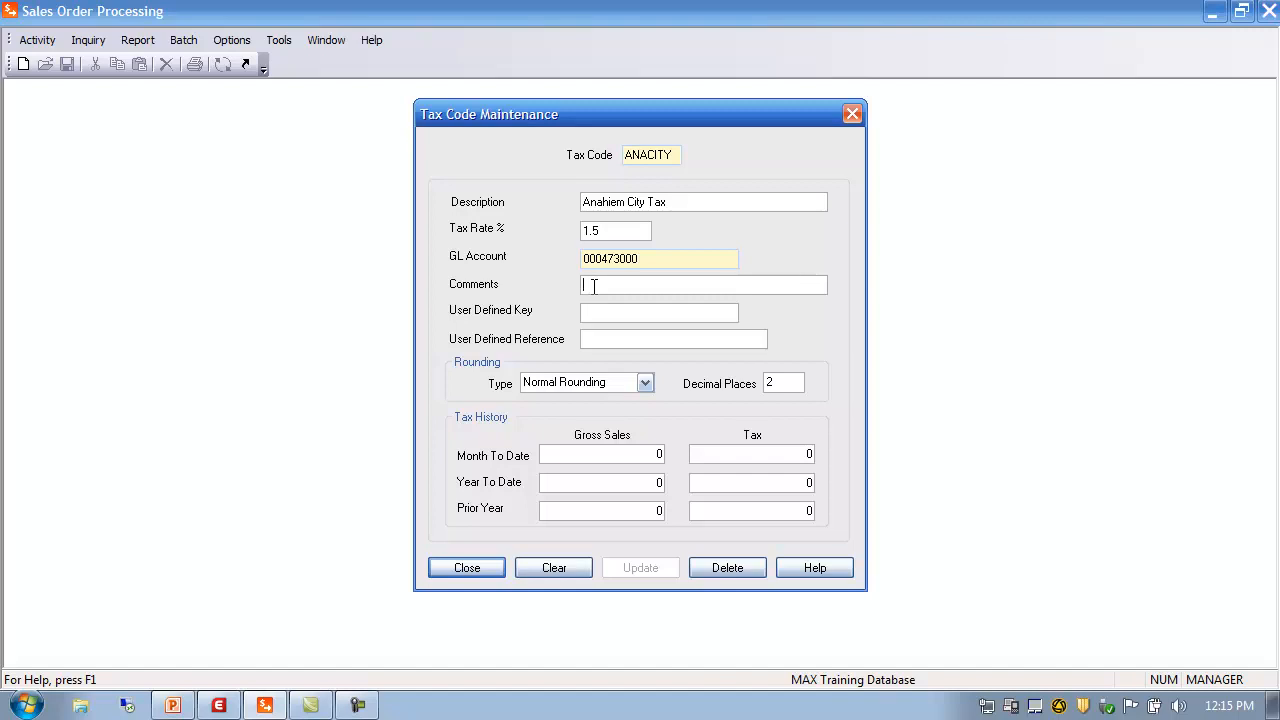
Close the tax code form and generate the Tax Code List report preview
{"action": "left_click", "coordinate": [467, 568]}
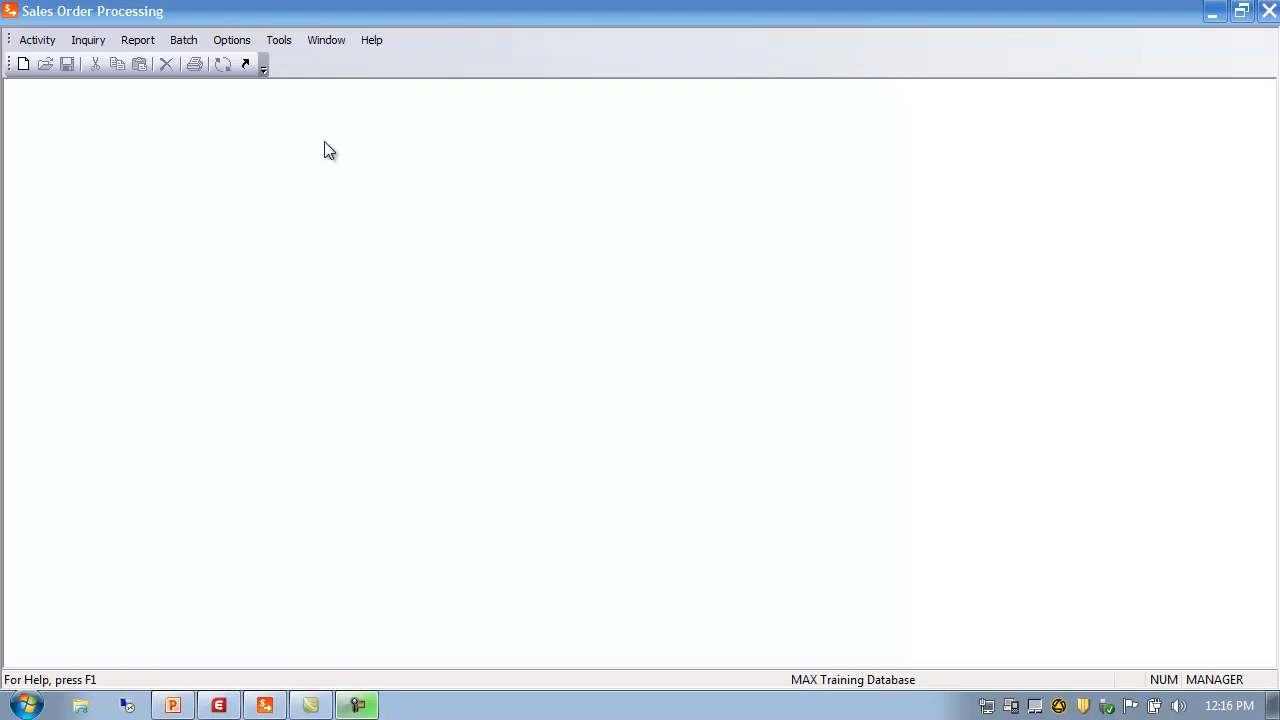
{"action": "left_click", "coordinate": [139, 41]}
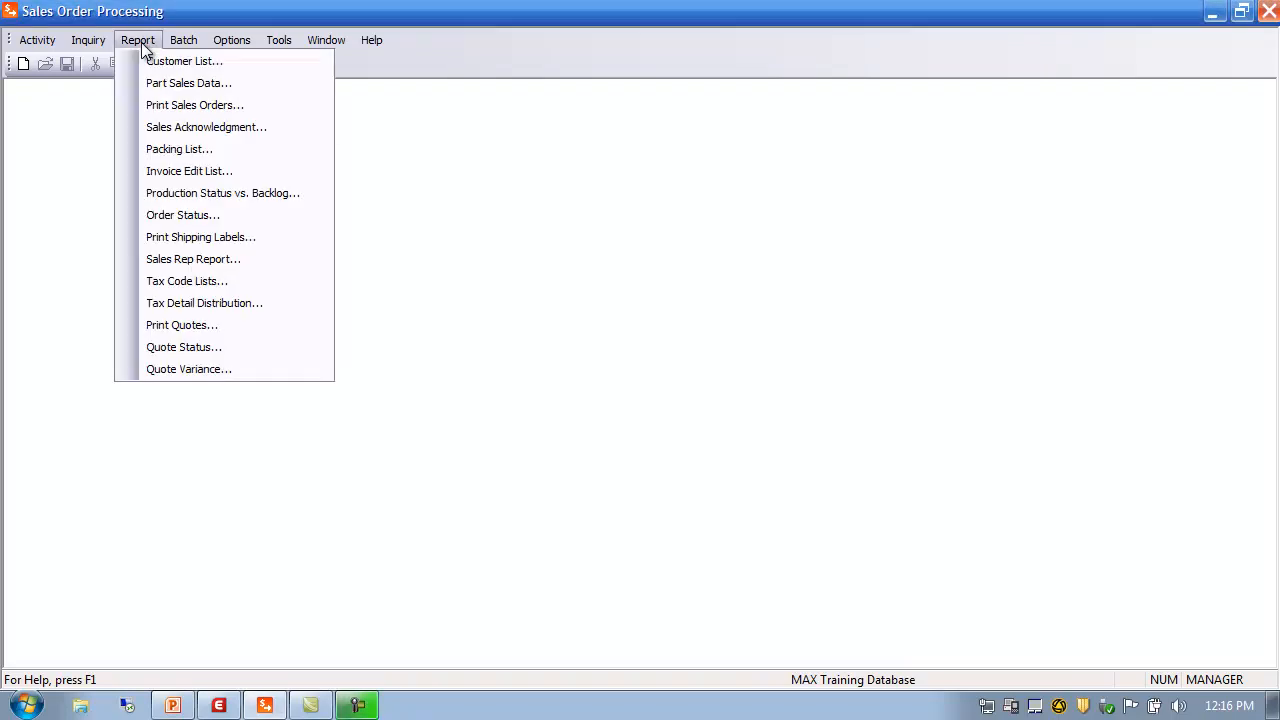
{"action": "left_click", "coordinate": [199, 281]}
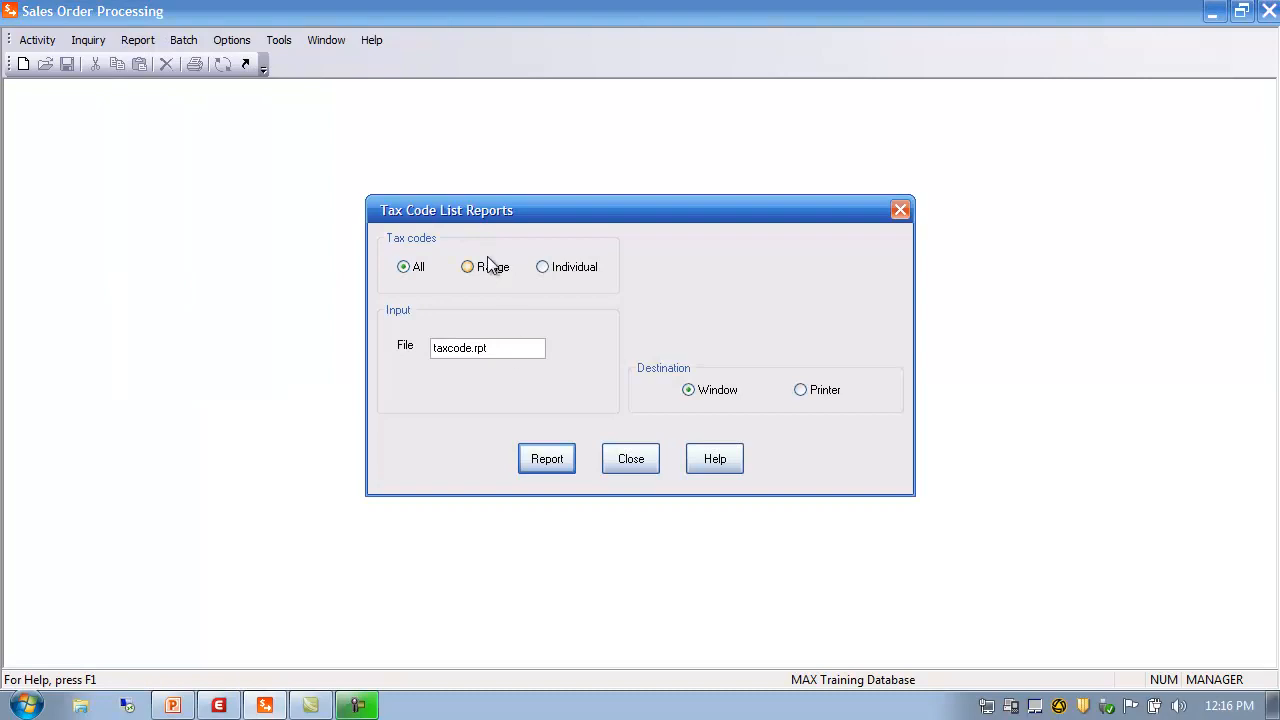
{"action": "left_click", "coordinate": [557, 467]}
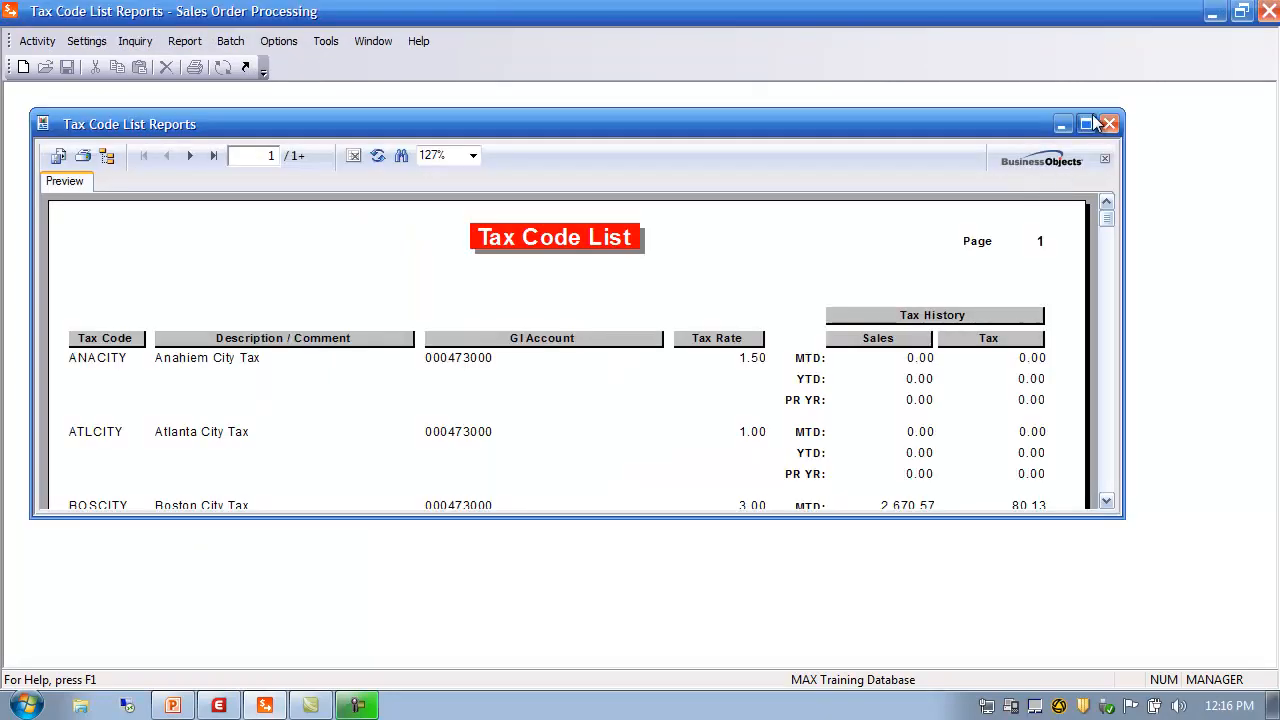
Maximize the preview, scroll through the tax codes, including ANACITY at 1.50, then close it
{"action": "left_click", "coordinate": [1092, 122]}
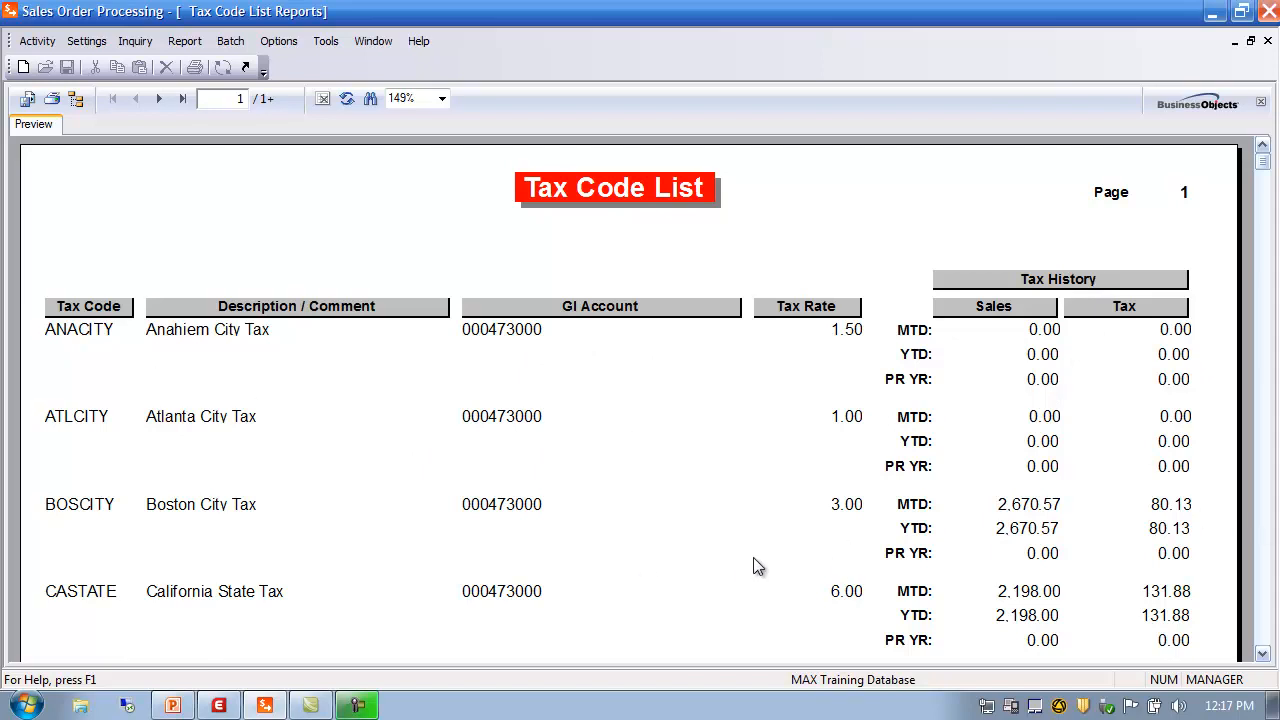
{"action": "left_click", "coordinate": [1263, 655]}
{"action": "left_click", "coordinate": [1264, 655]}
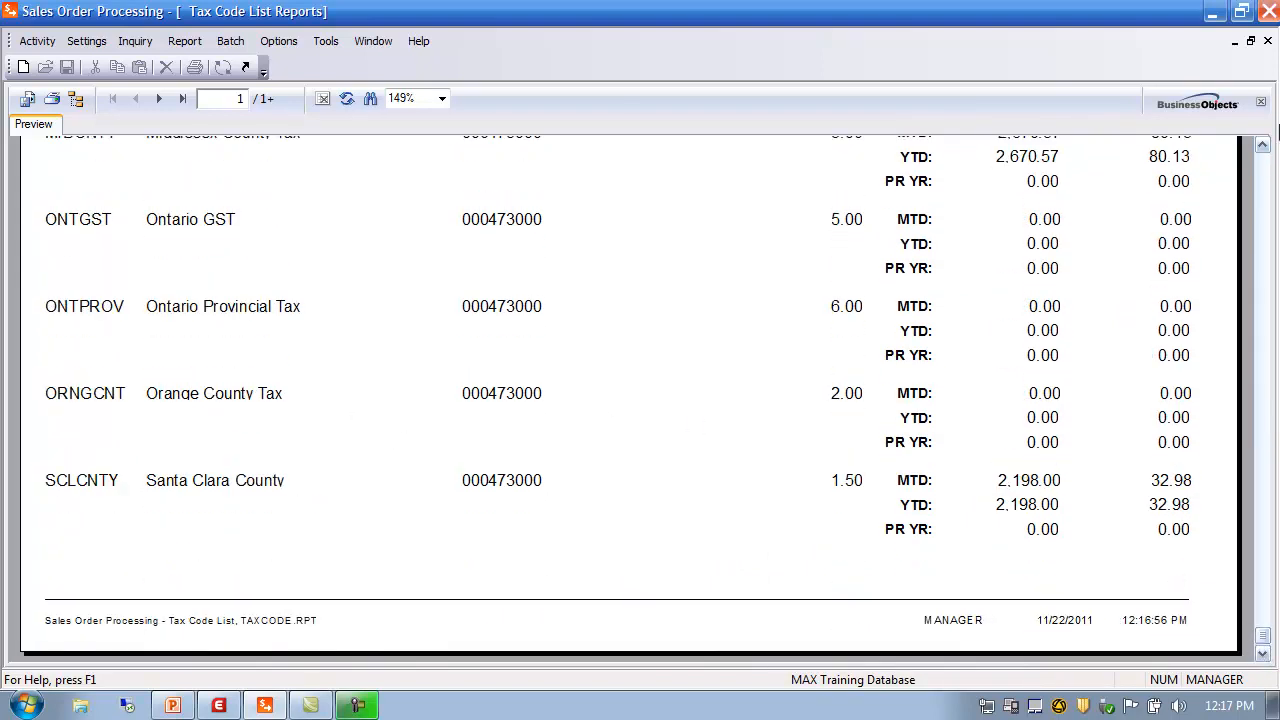
{"action": "left_click", "coordinate": [1263, 160]}
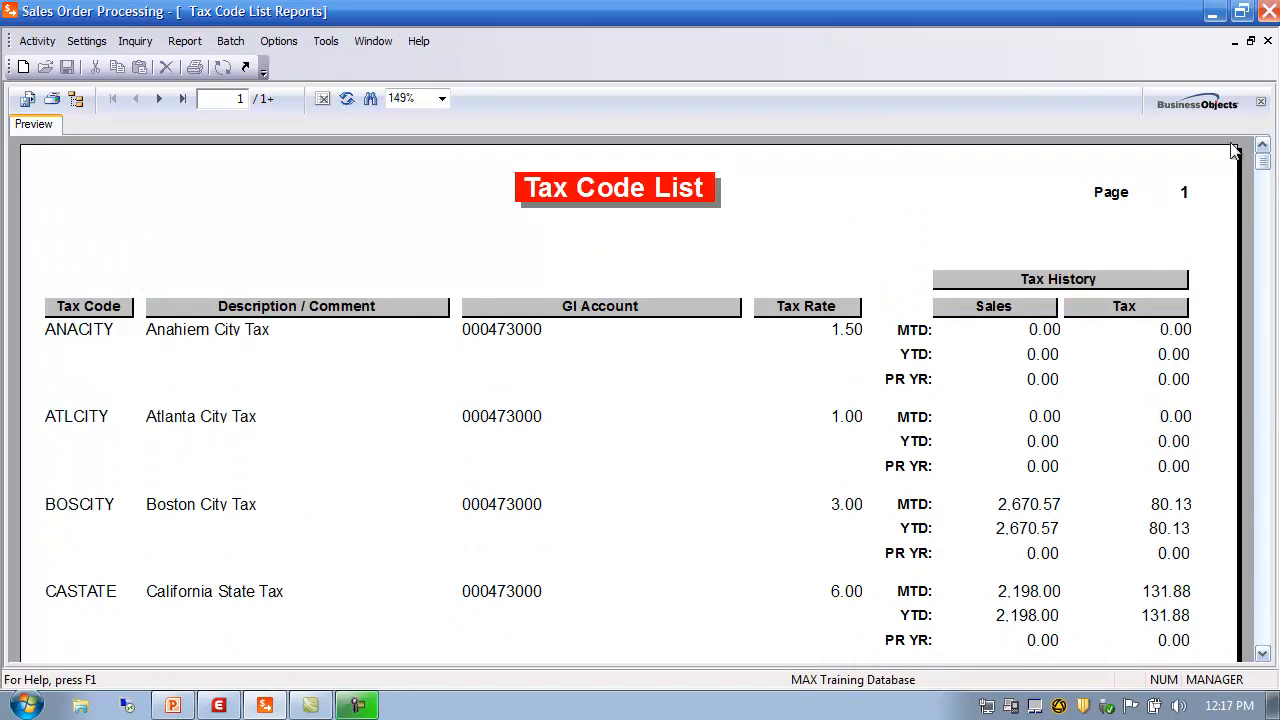
{"action": "left_click", "coordinate": [1267, 42]}
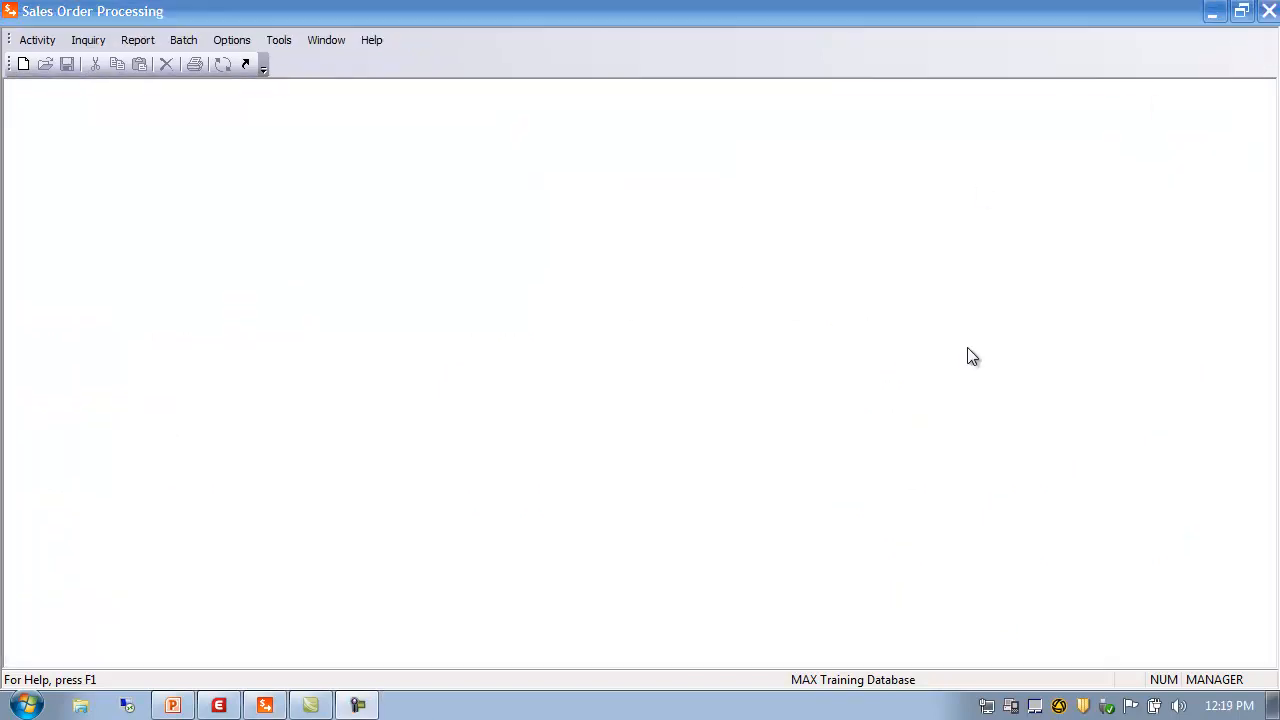
Open Sales Representative Maintenance and load rep MW01 from the lookup
{"action": "left_click", "coordinate": [41, 44]}
{"action": "mouse_move", "coordinate": [62, 62]}
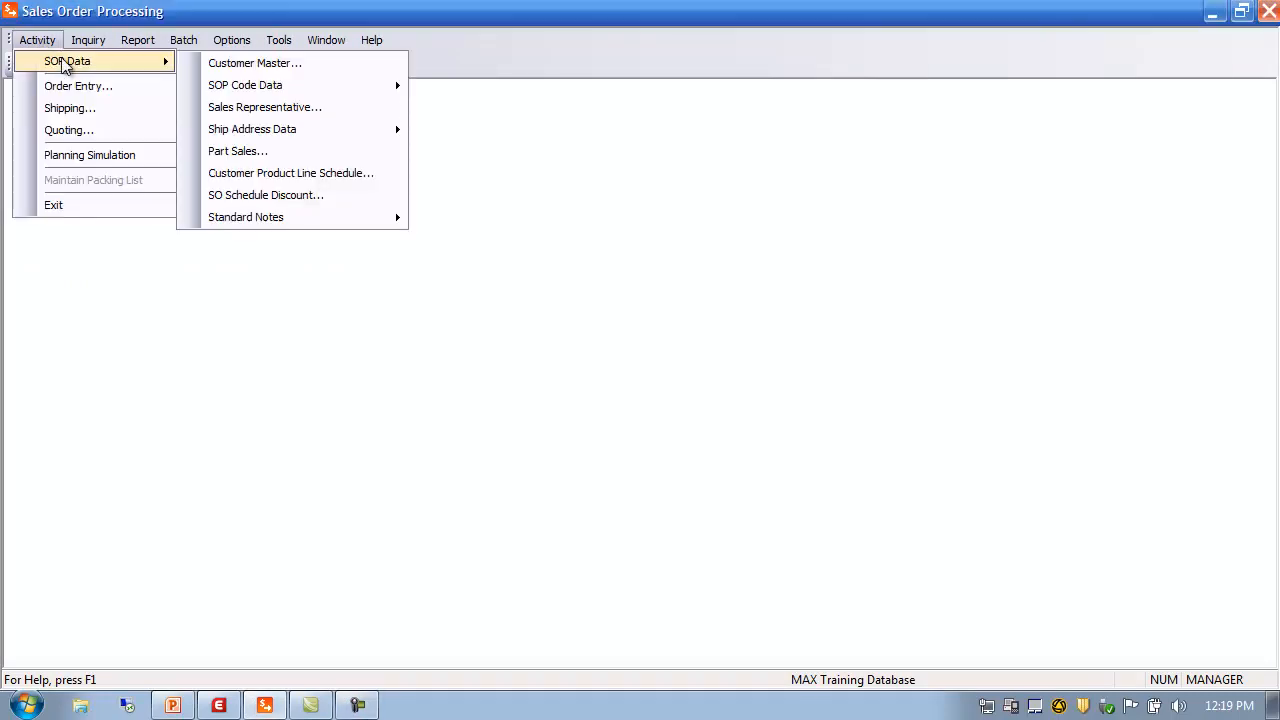
{"action": "mouse_move", "coordinate": [244, 92]}
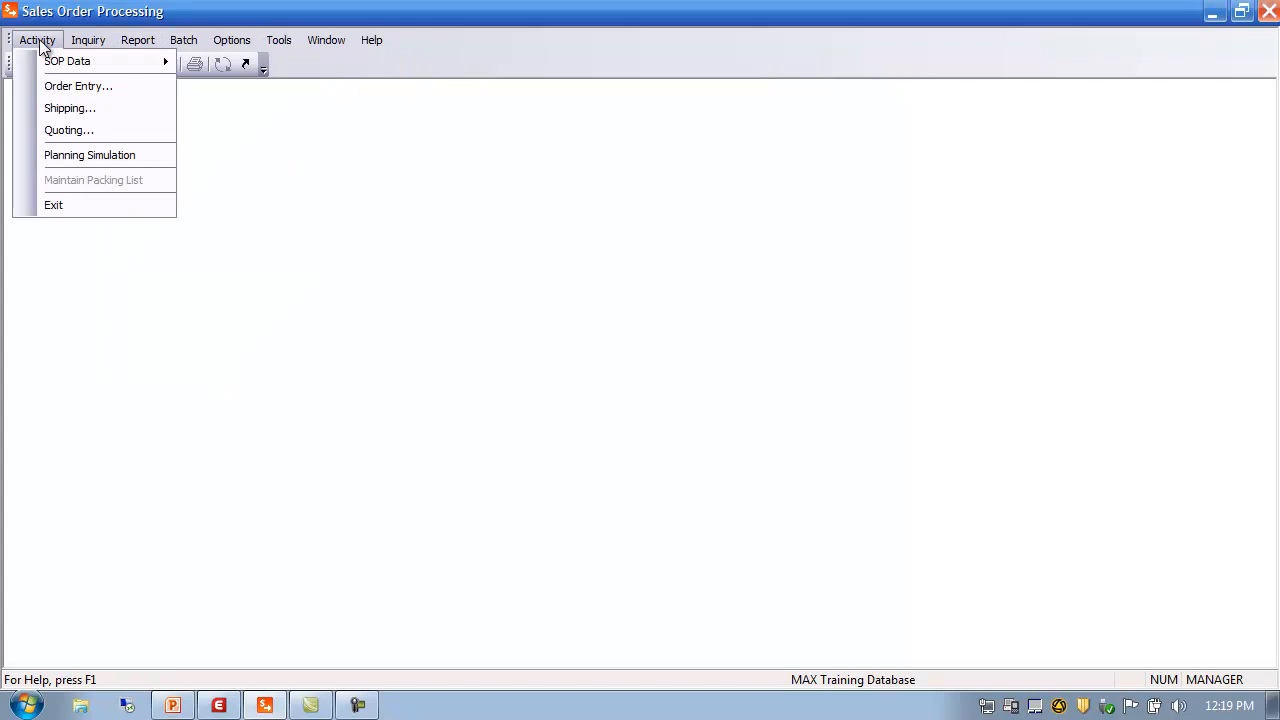
{"action": "mouse_move", "coordinate": [160, 60]}
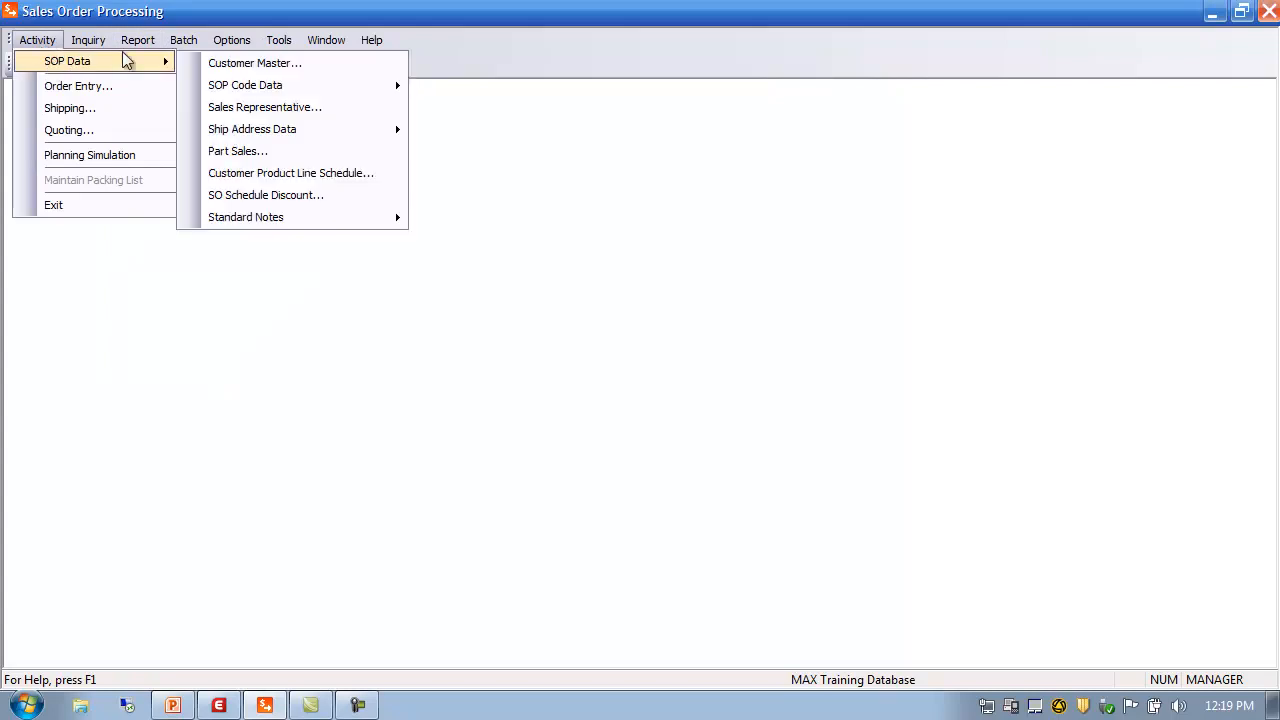
{"action": "left_click", "coordinate": [251, 112]}
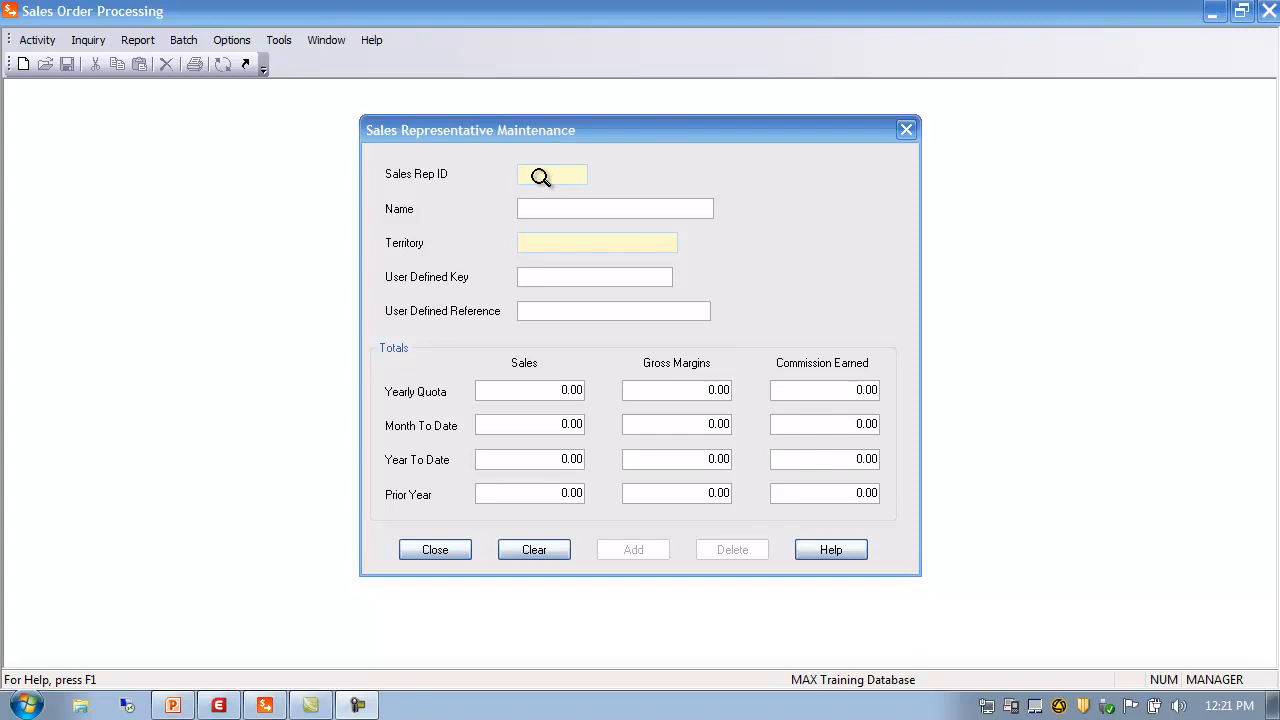
{"action": "double_click", "coordinate": [540, 176]}
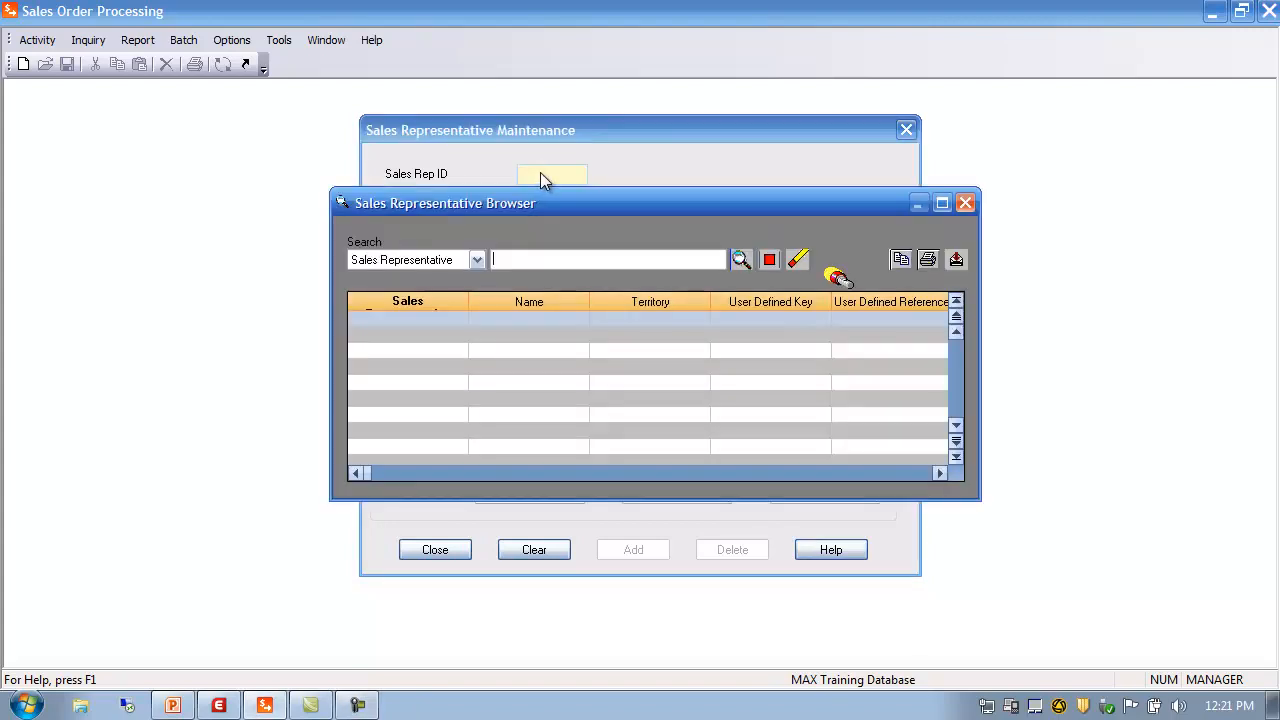
{"action": "left_click", "coordinate": [740, 260]}
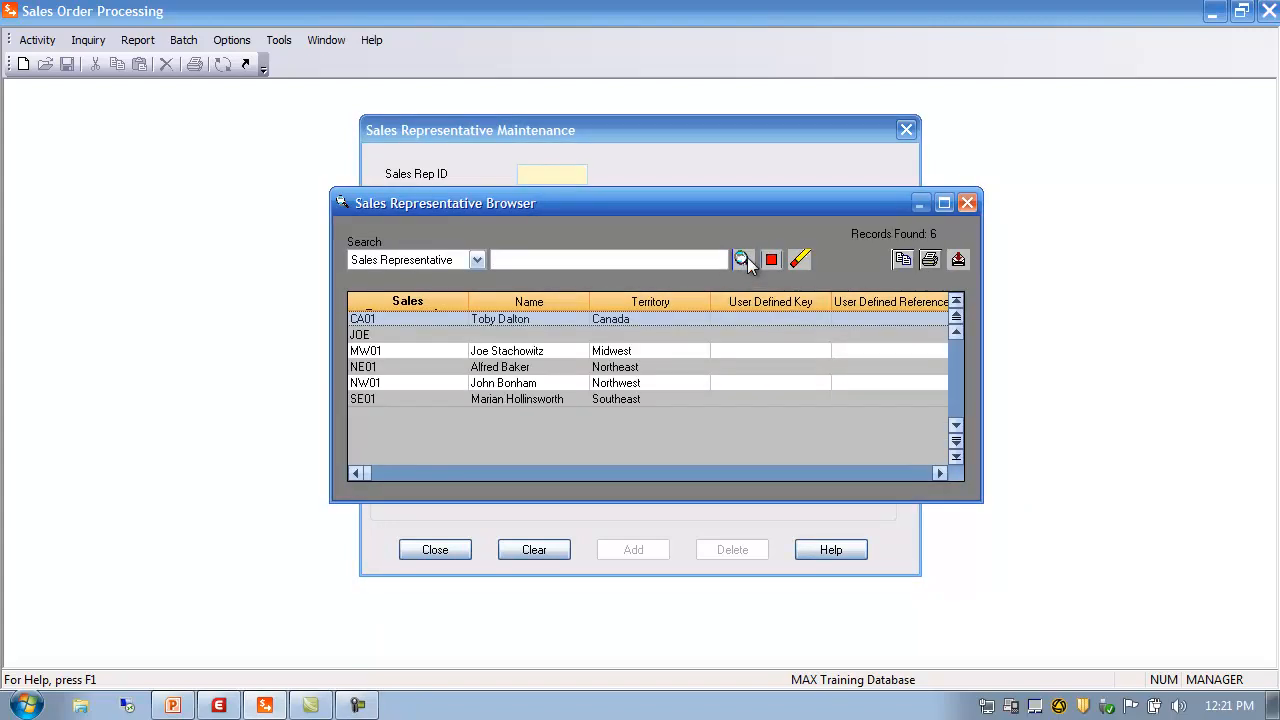
{"action": "double_click", "coordinate": [365, 351]}
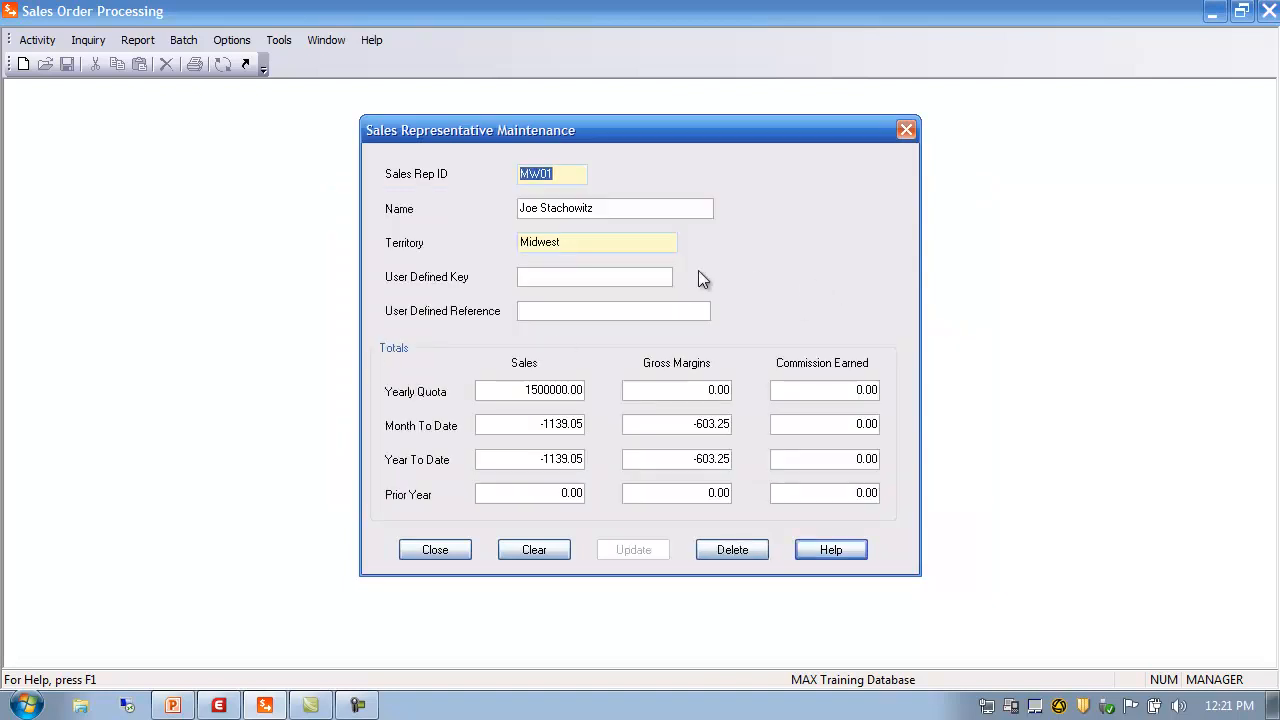
Review the rep's name and browse the territory list, leaving Midwest unchanged
{"action": "left_click", "coordinate": [594, 276]}
{"action": "left_click", "coordinate": [610, 207]}
{"action": "left_click_drag", "start_coordinate": [610, 207], "coordinate": [383, 215]}
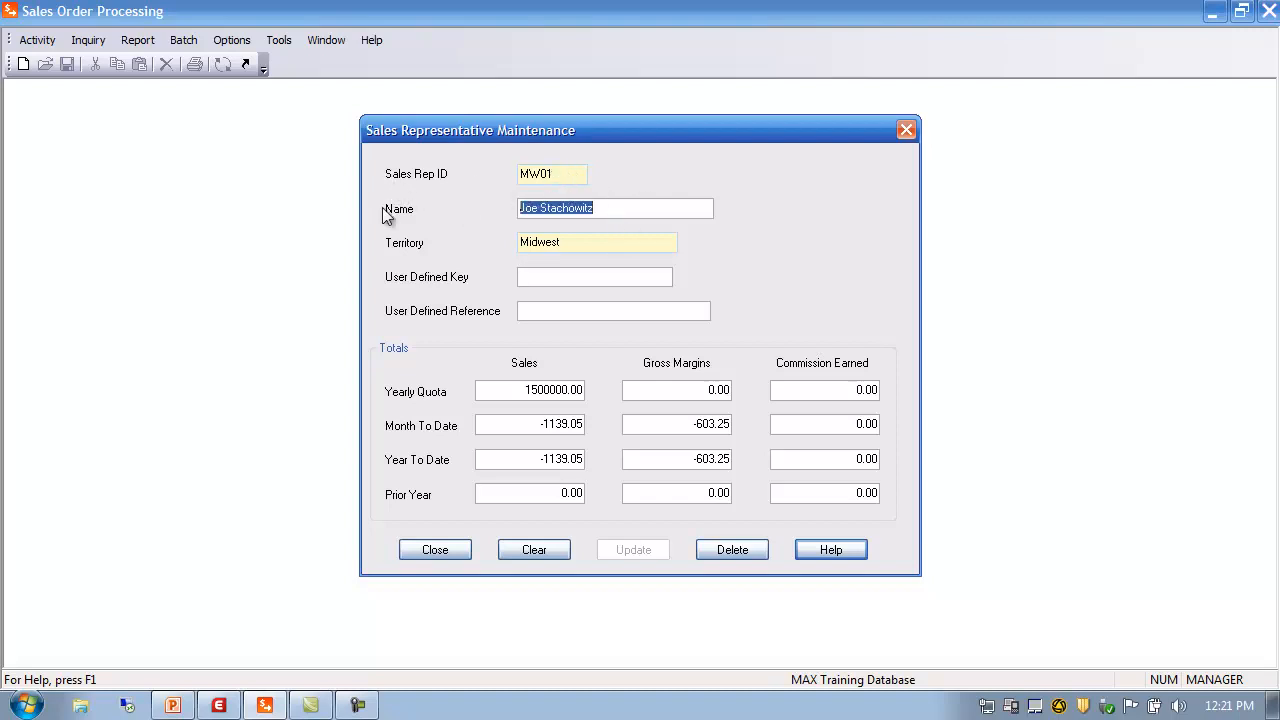
{"action": "key", "text": "Tab"}
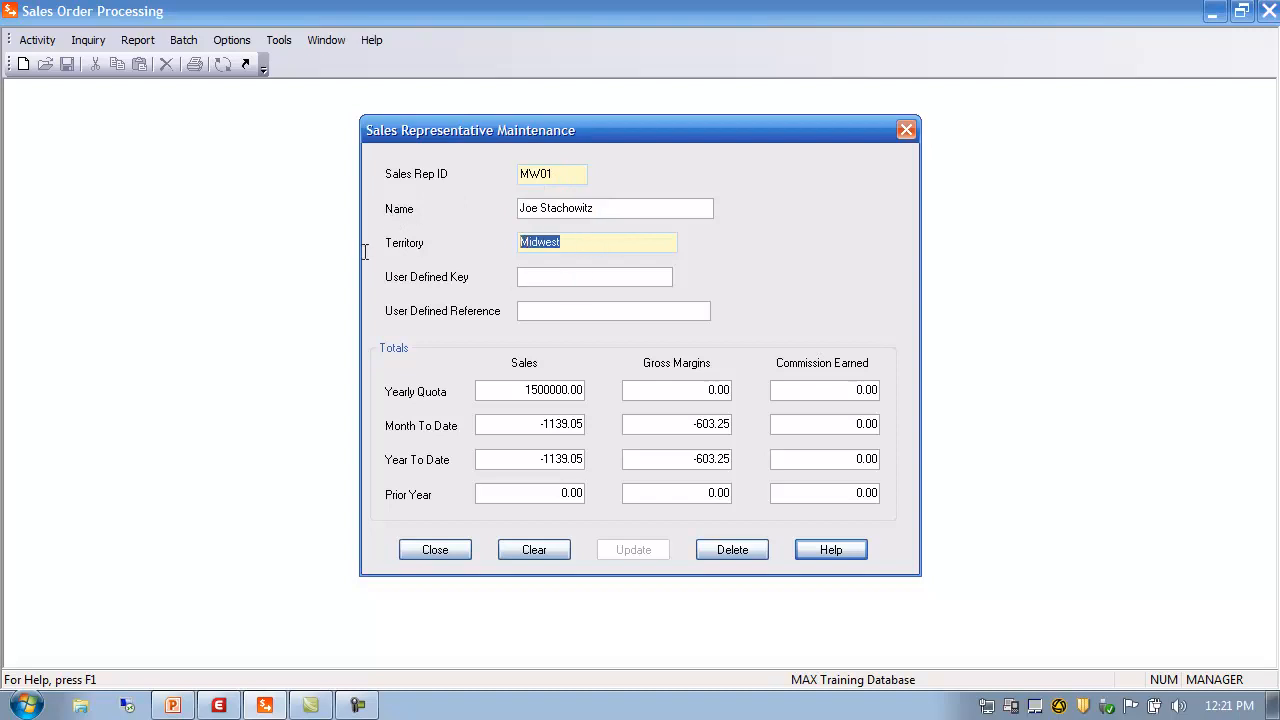
{"action": "double_click", "coordinate": [566, 243]}
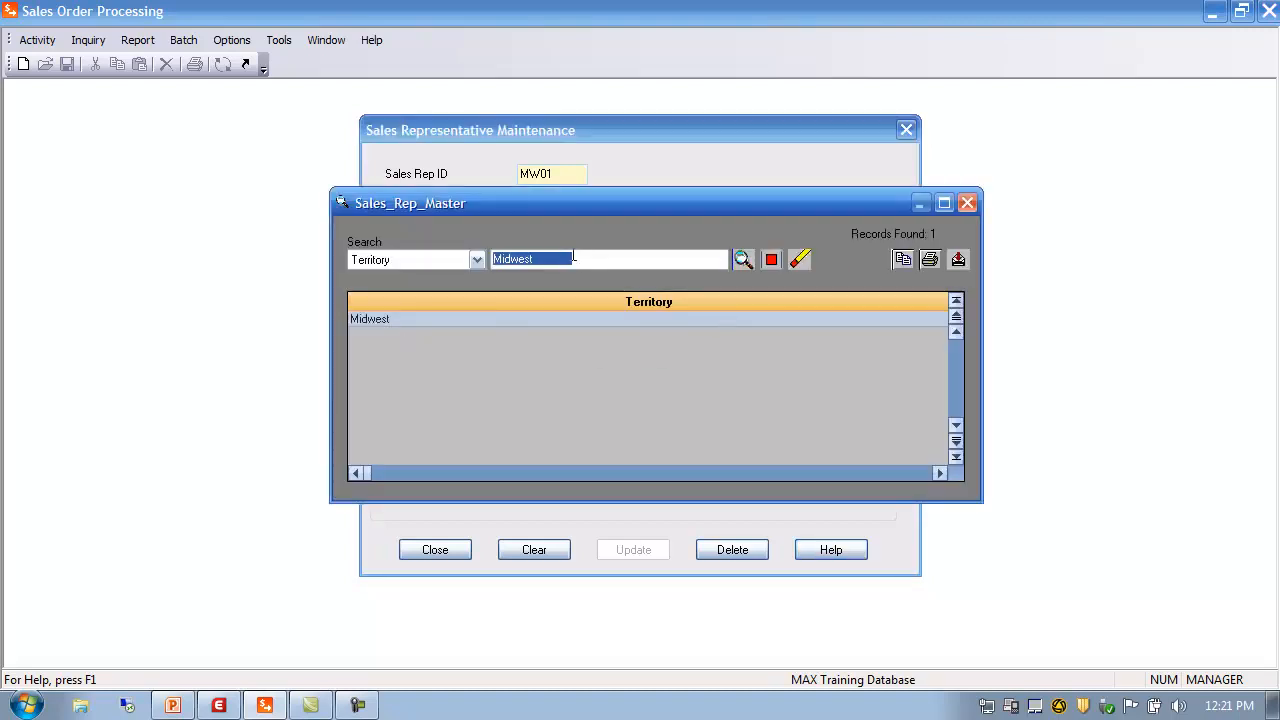
{"action": "key", "text": "Delete"}
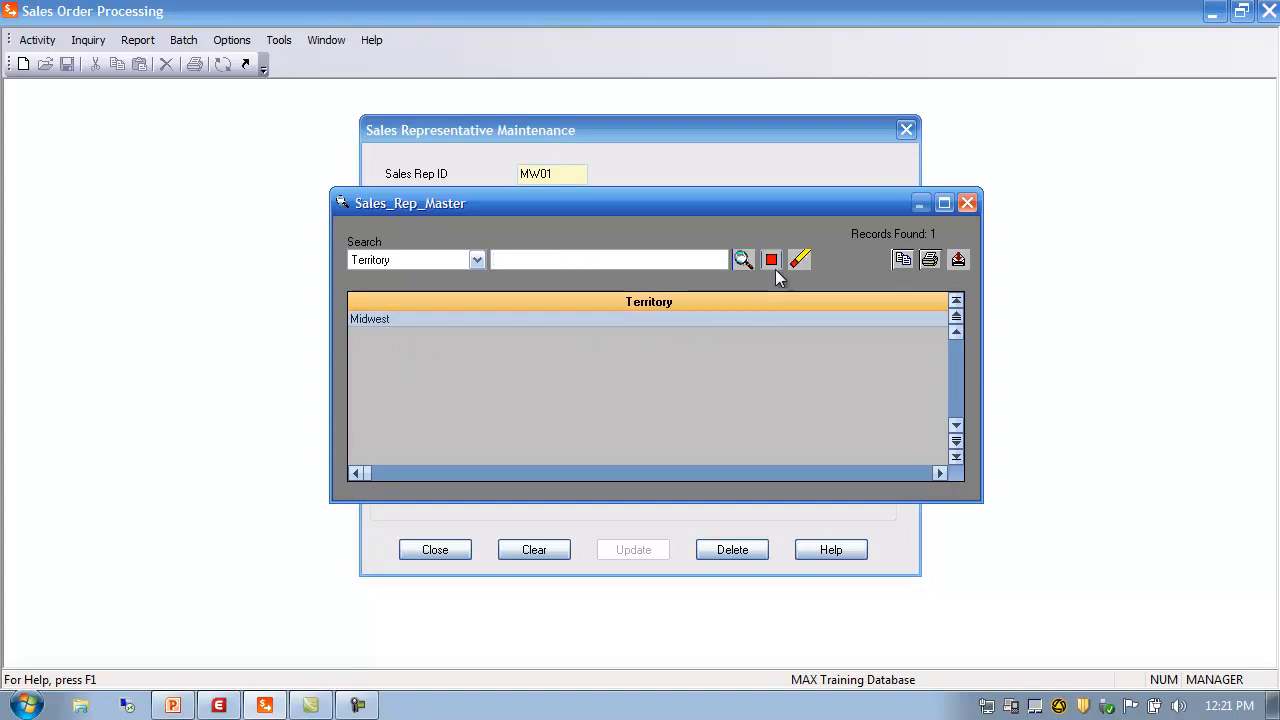
{"action": "left_click", "coordinate": [743, 260]}
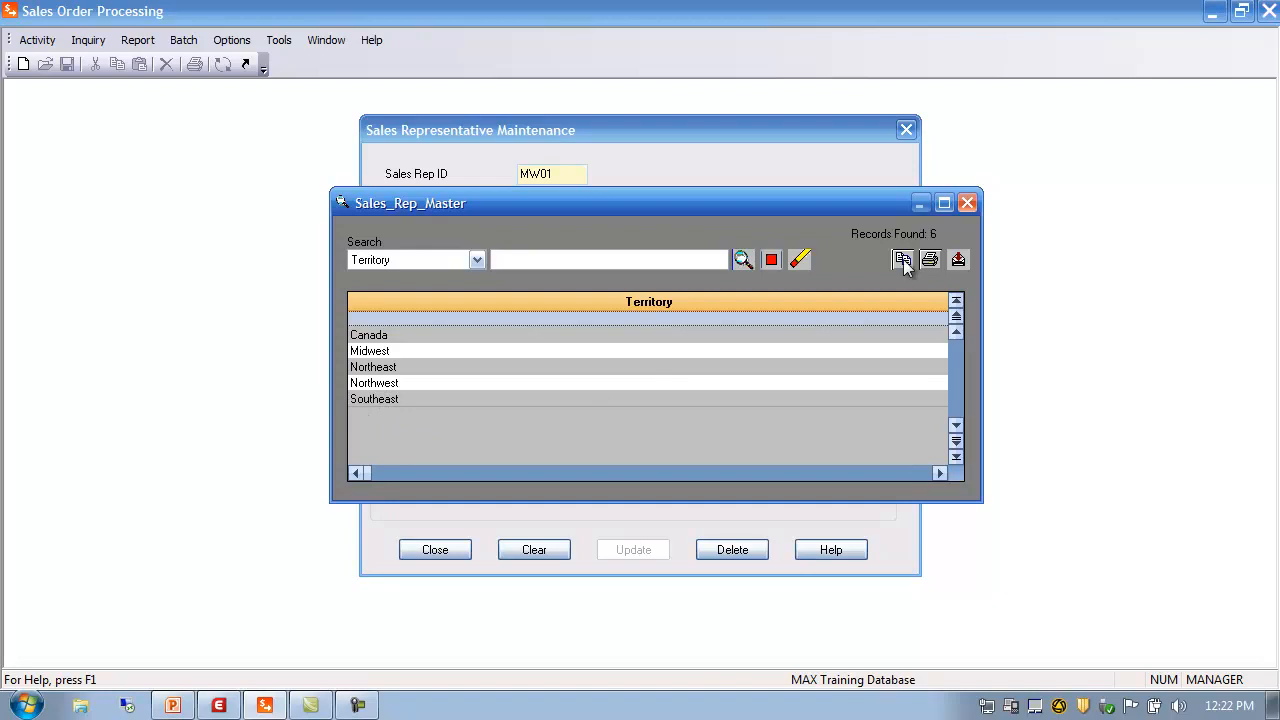
{"action": "left_click", "coordinate": [967, 203]}
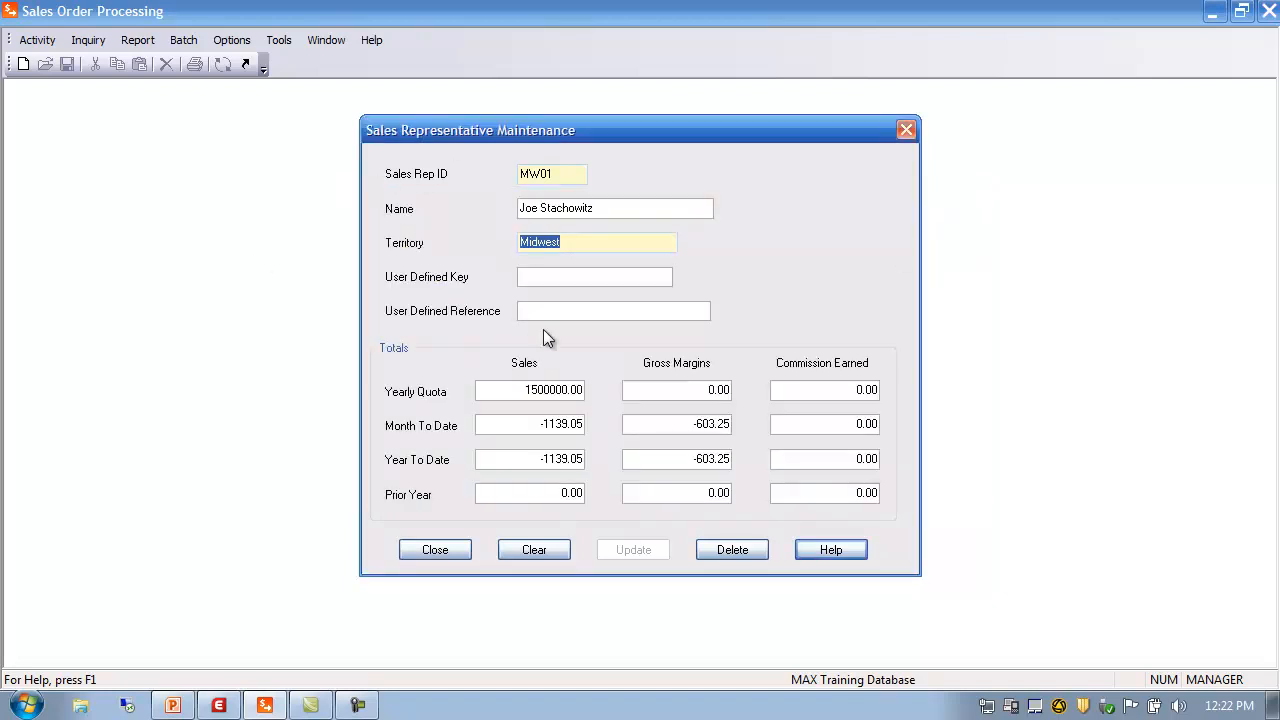
Check MW01's 1500000.00 yearly quota, prior year sales and quota gross margin
{"action": "left_click", "coordinate": [540, 273]}
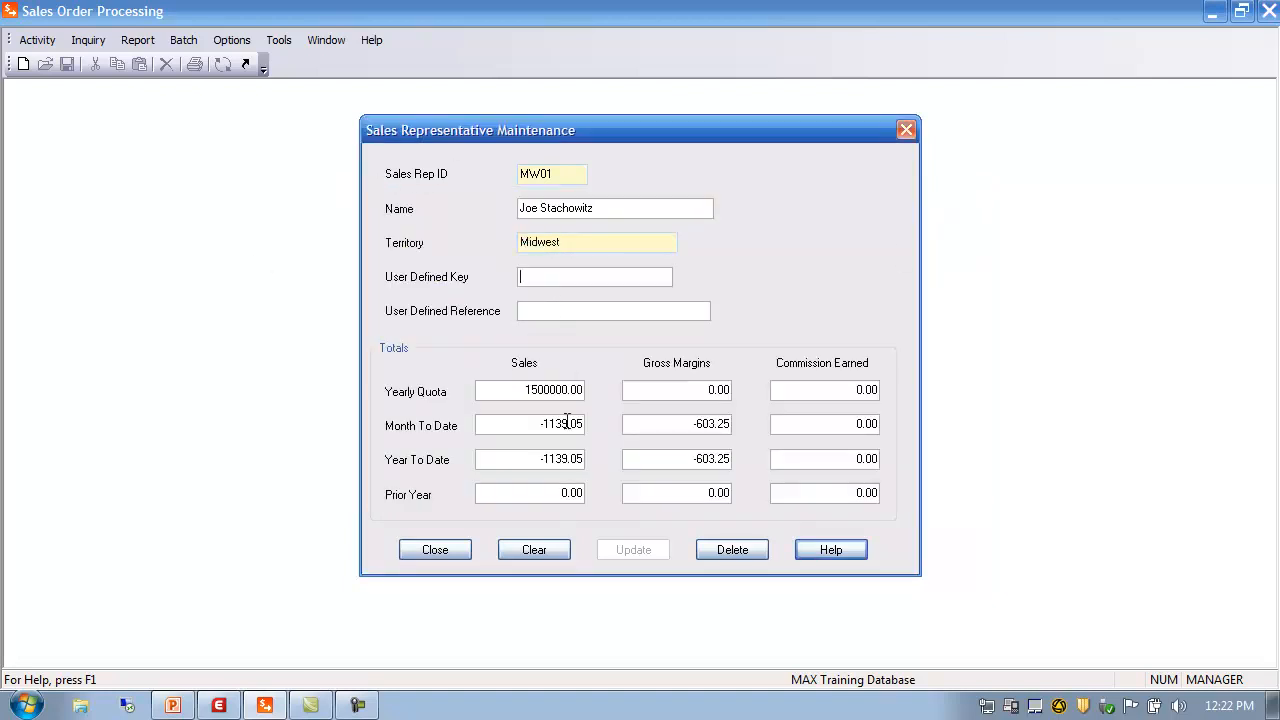
{"action": "left_click", "coordinate": [510, 392]}
{"action": "left_click", "coordinate": [545, 494]}
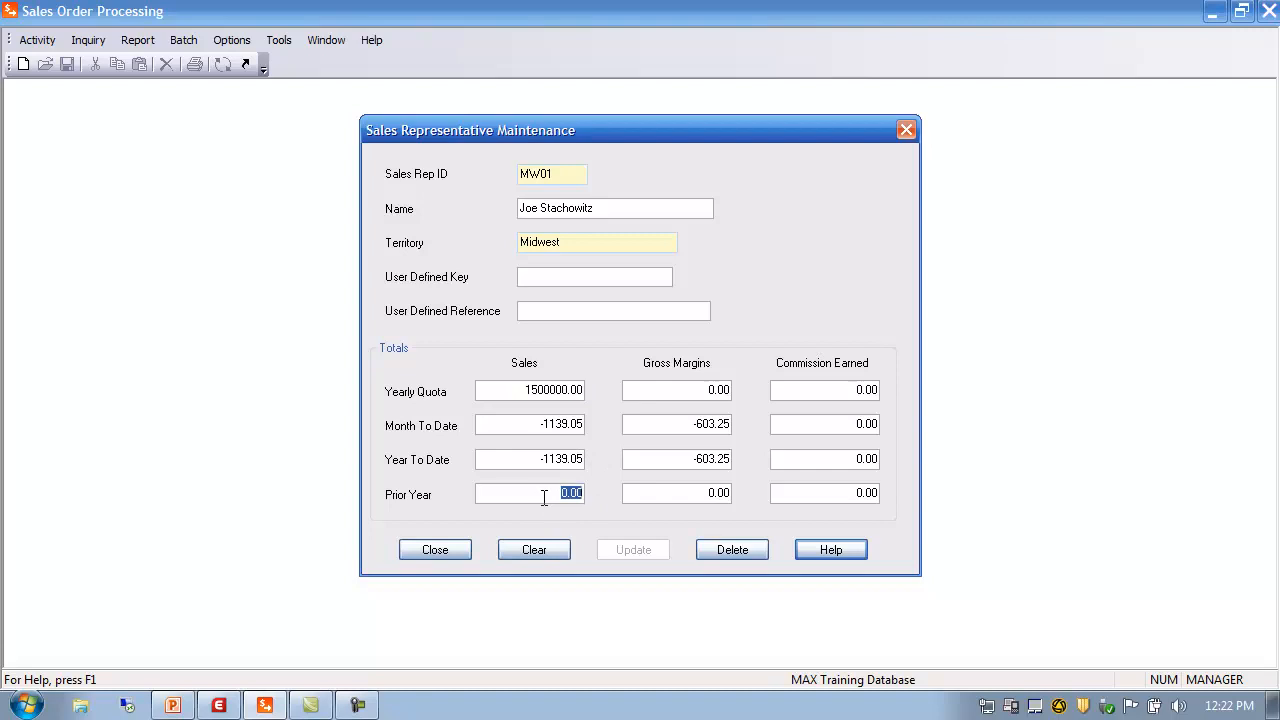
{"action": "left_click", "coordinate": [667, 388]}
Close MW01's record, preview the Sales Representative List for All reps in a Window, then close it
{"action": "left_click", "coordinate": [435, 550]}
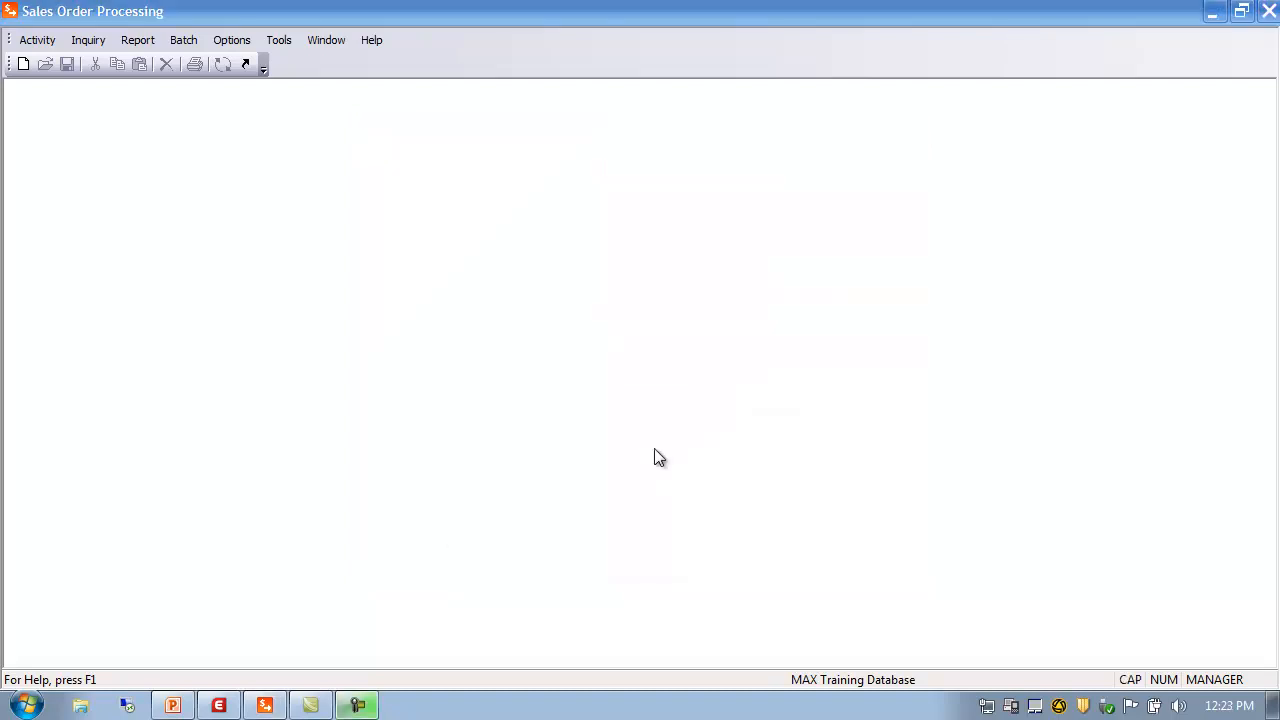
{"action": "left_click", "coordinate": [136, 40]}
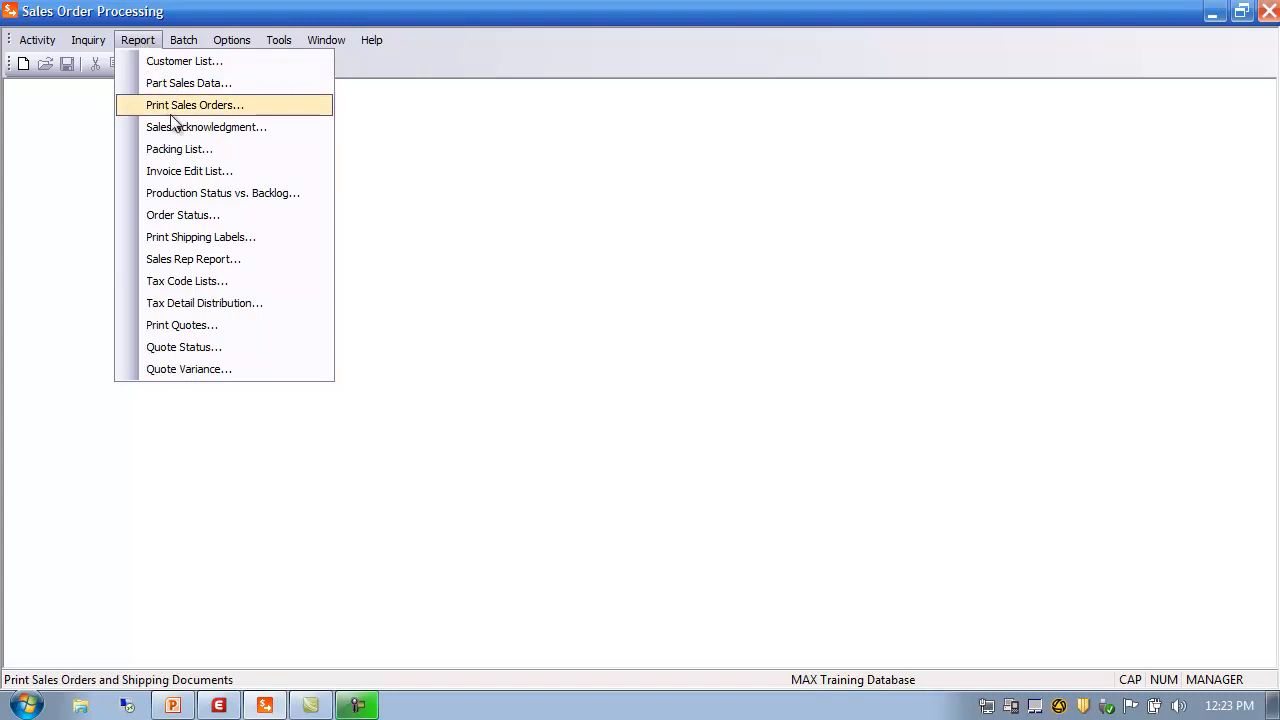
{"action": "left_click", "coordinate": [200, 260]}
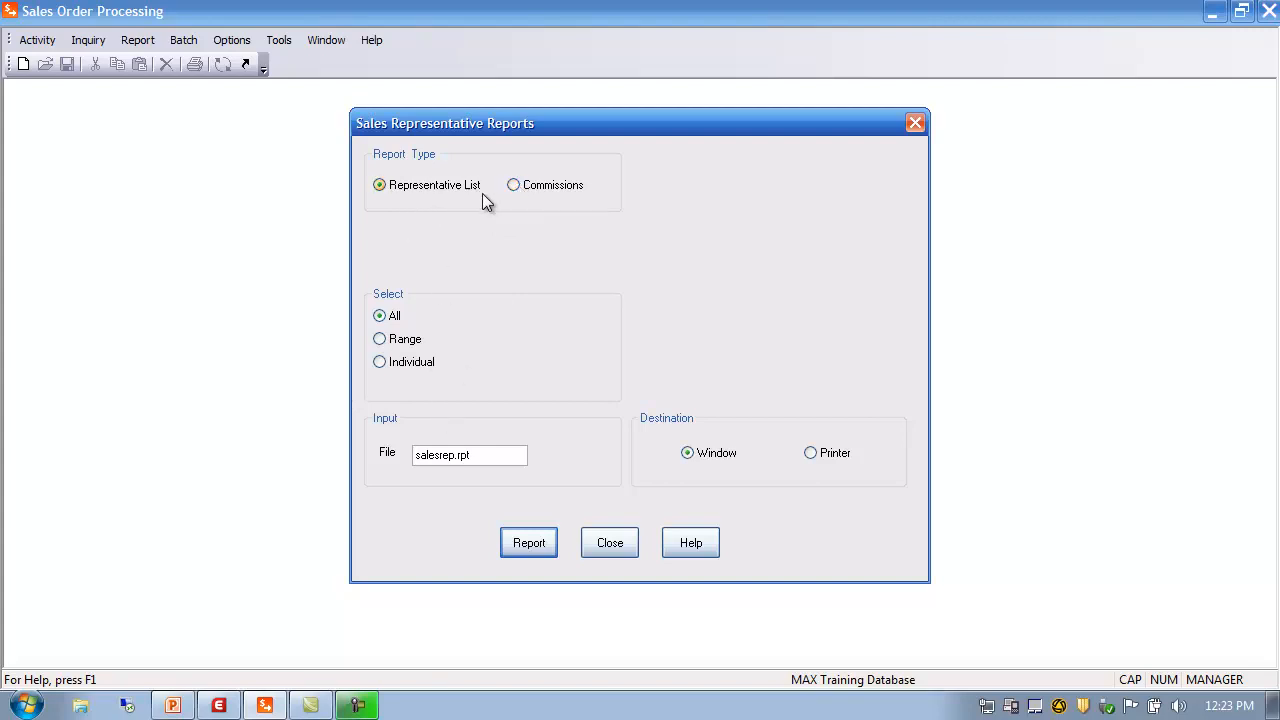
{"action": "left_click", "coordinate": [537, 550]}
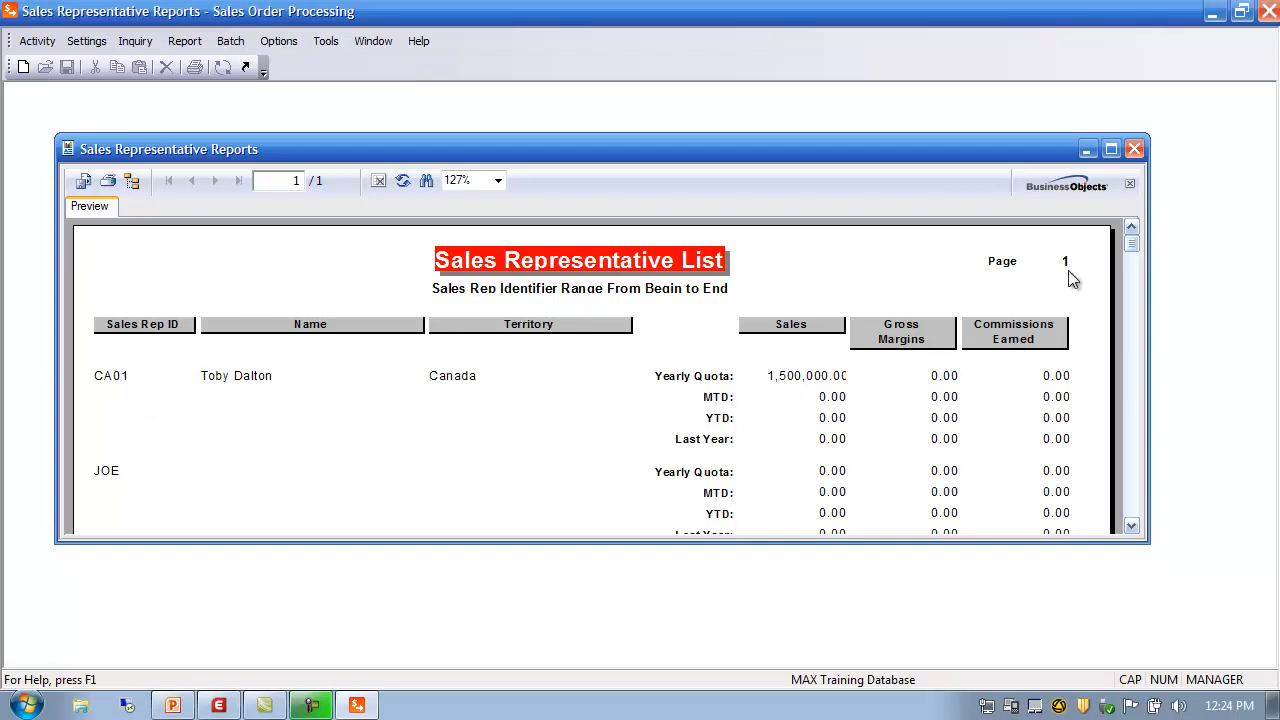
{"action": "left_click", "coordinate": [1111, 149]}
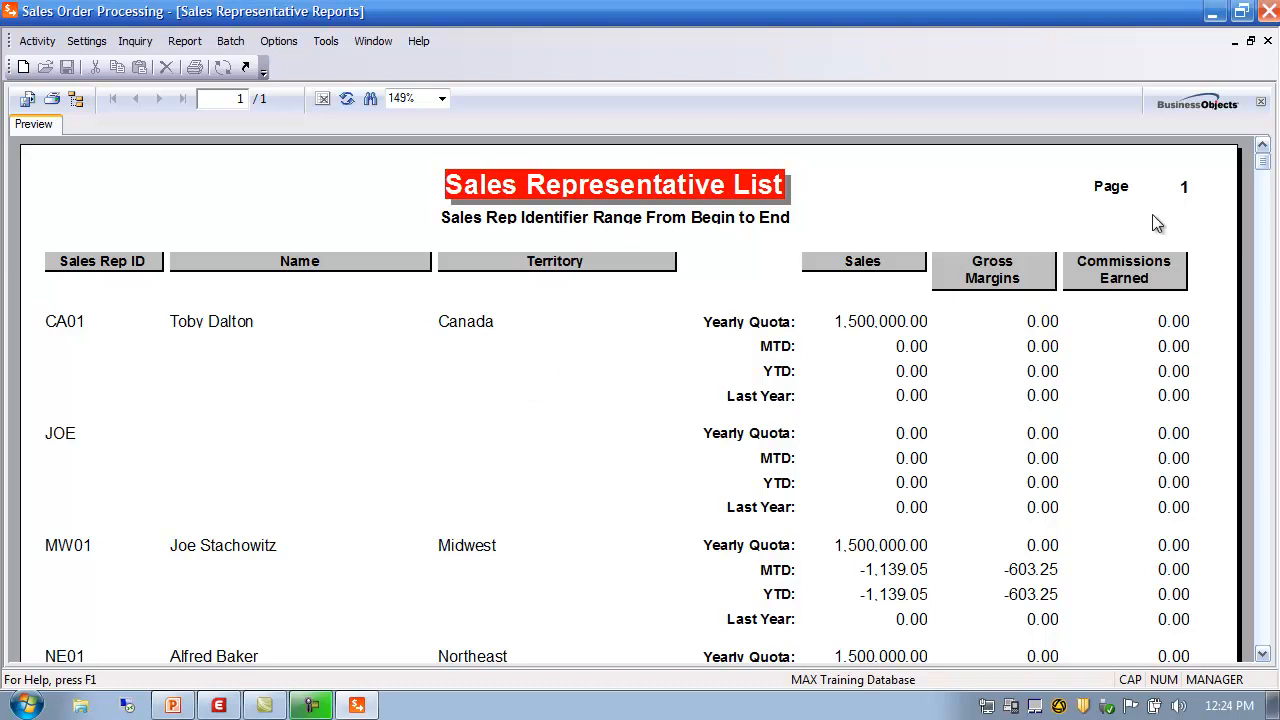
{"action": "left_click", "coordinate": [1267, 41]}
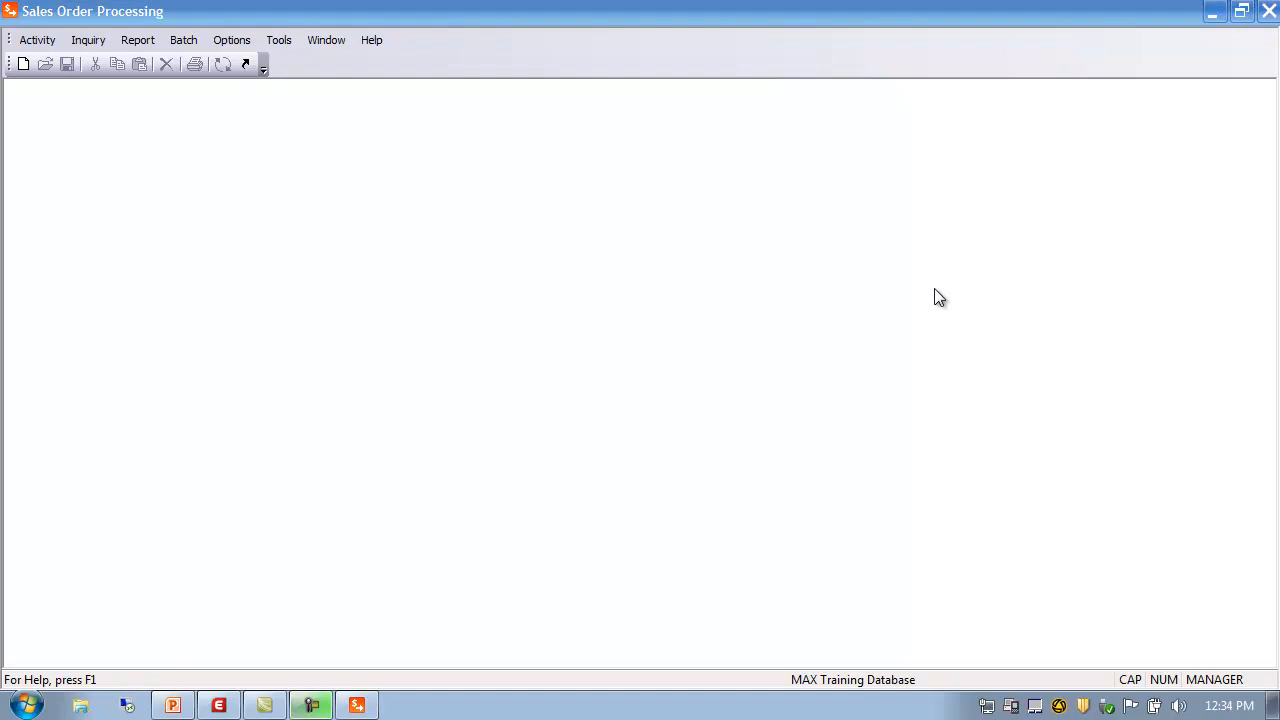
Open Customer Master Maintenance, move its window up, and load customer 100, Intel Corporation
{"action": "left_click", "coordinate": [38, 42]}
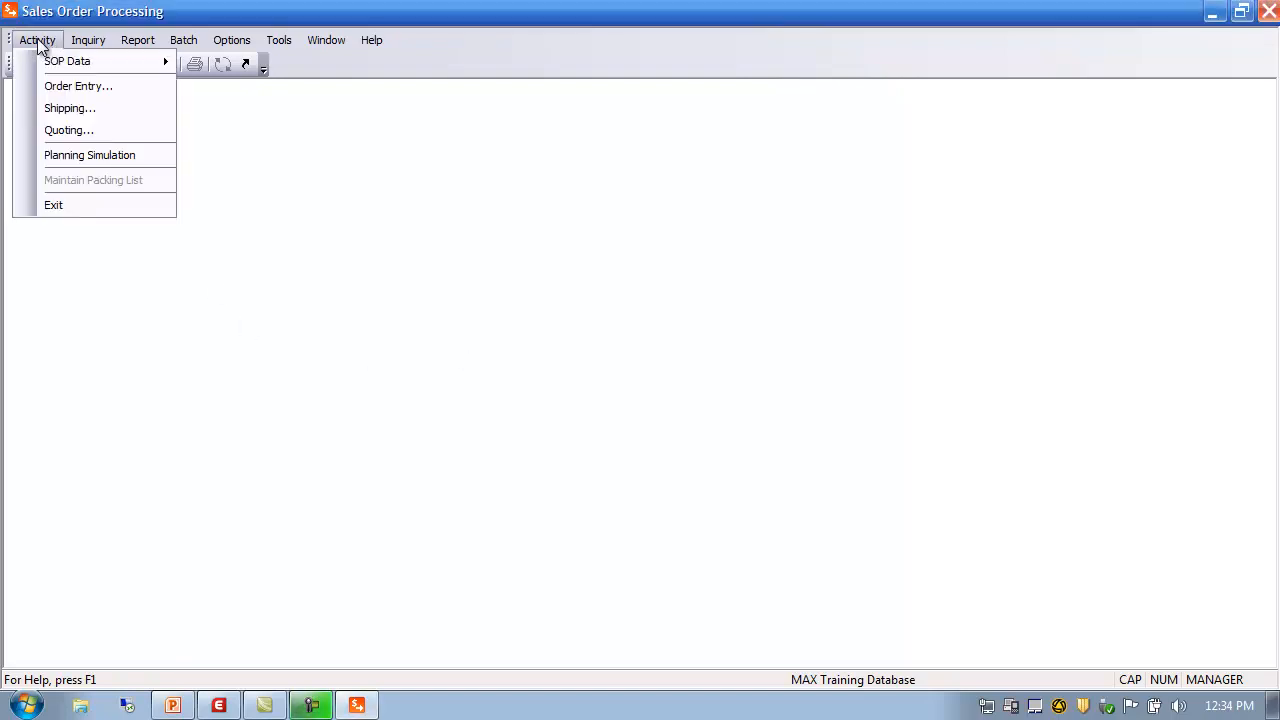
{"action": "mouse_move", "coordinate": [67, 64]}
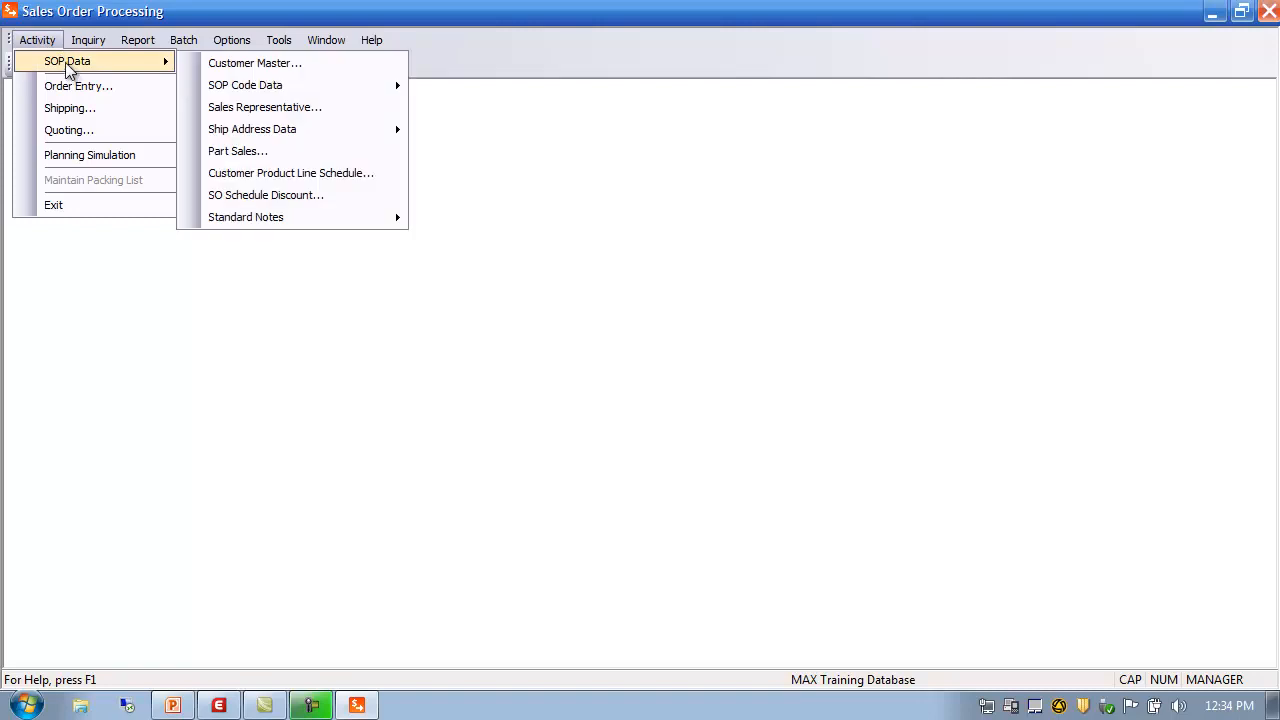
{"action": "left_click", "coordinate": [238, 64]}
{"action": "left_click_drag", "start_coordinate": [456, 195], "coordinate": [602, 99]}
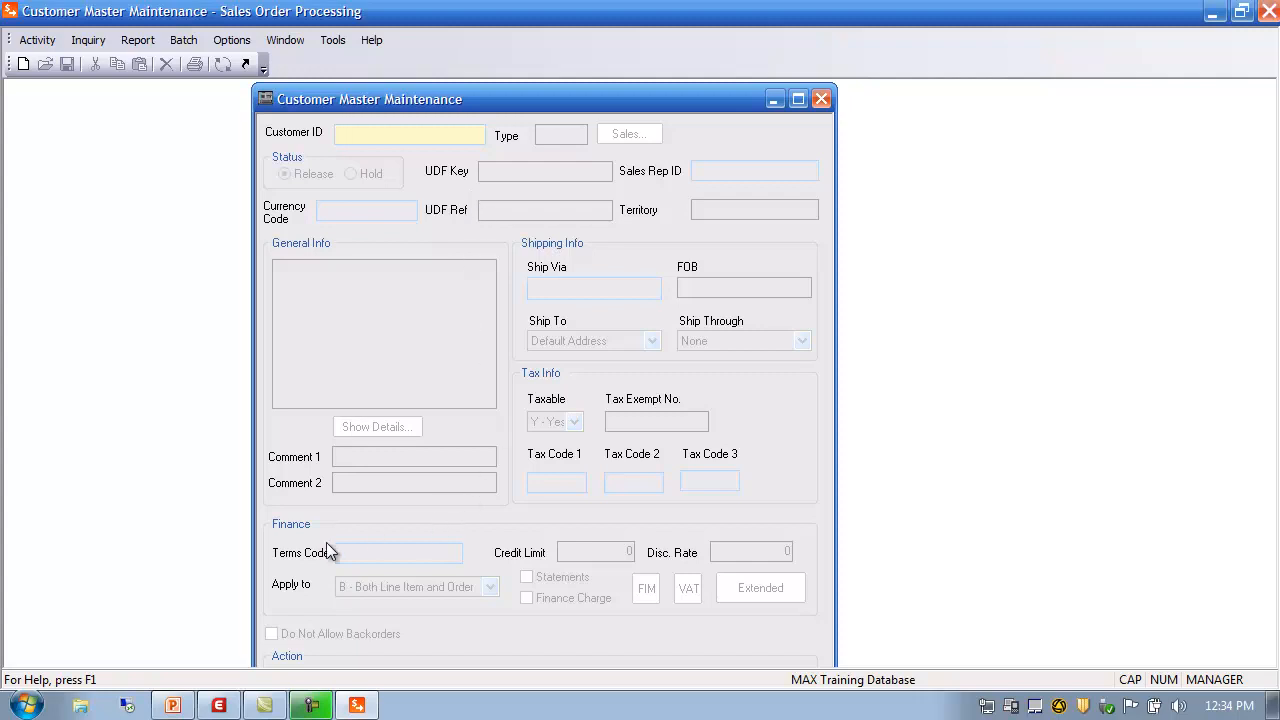
{"action": "left_click", "coordinate": [349, 135]}
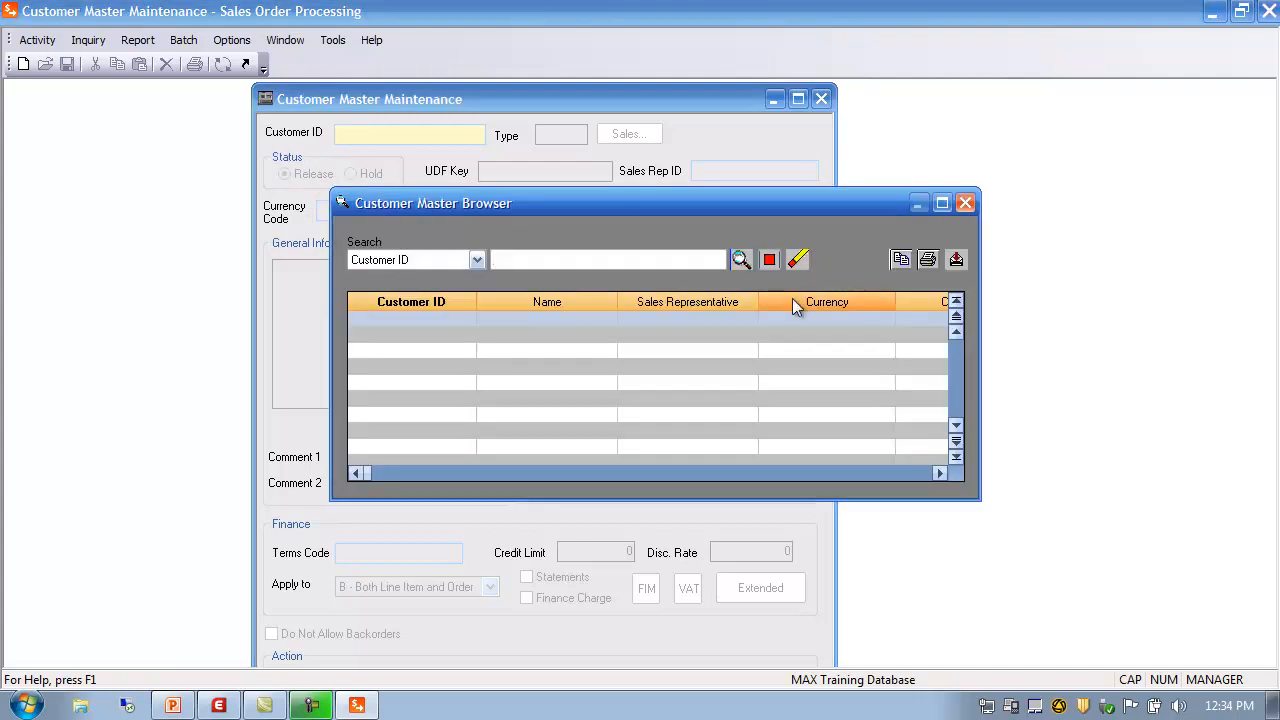
{"action": "left_click", "coordinate": [748, 265]}
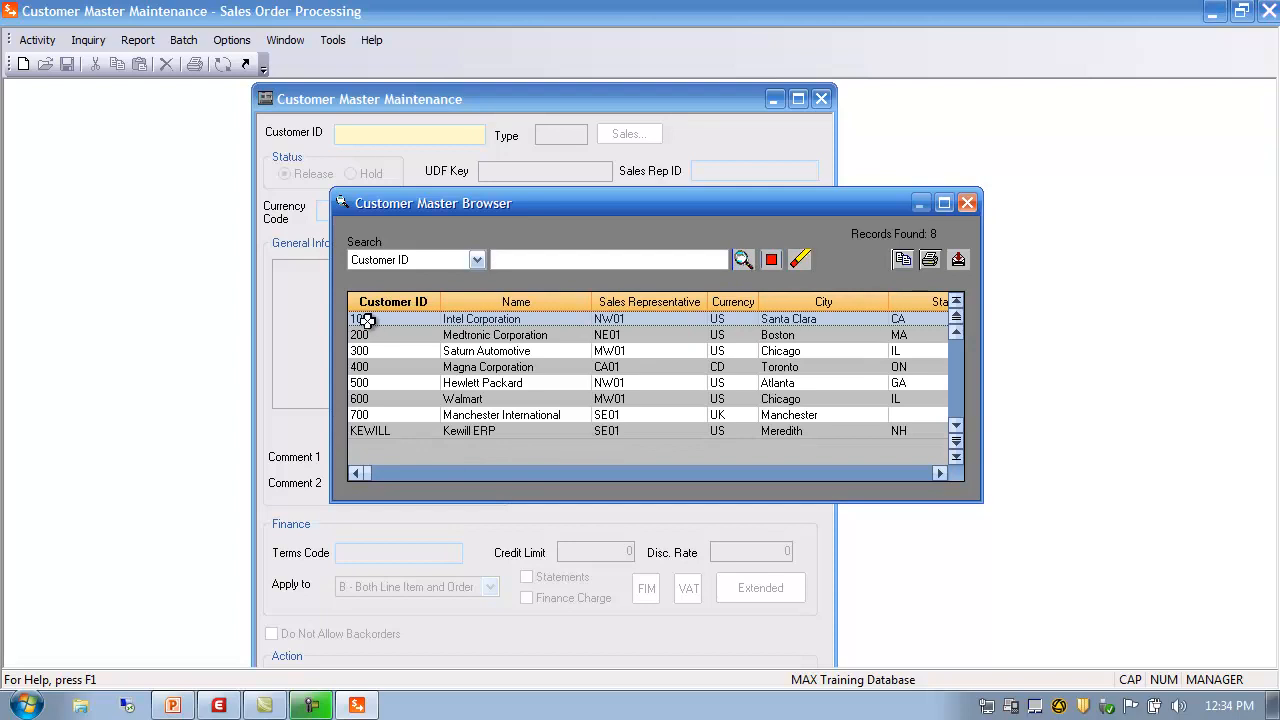
{"action": "double_click", "coordinate": [367, 320]}
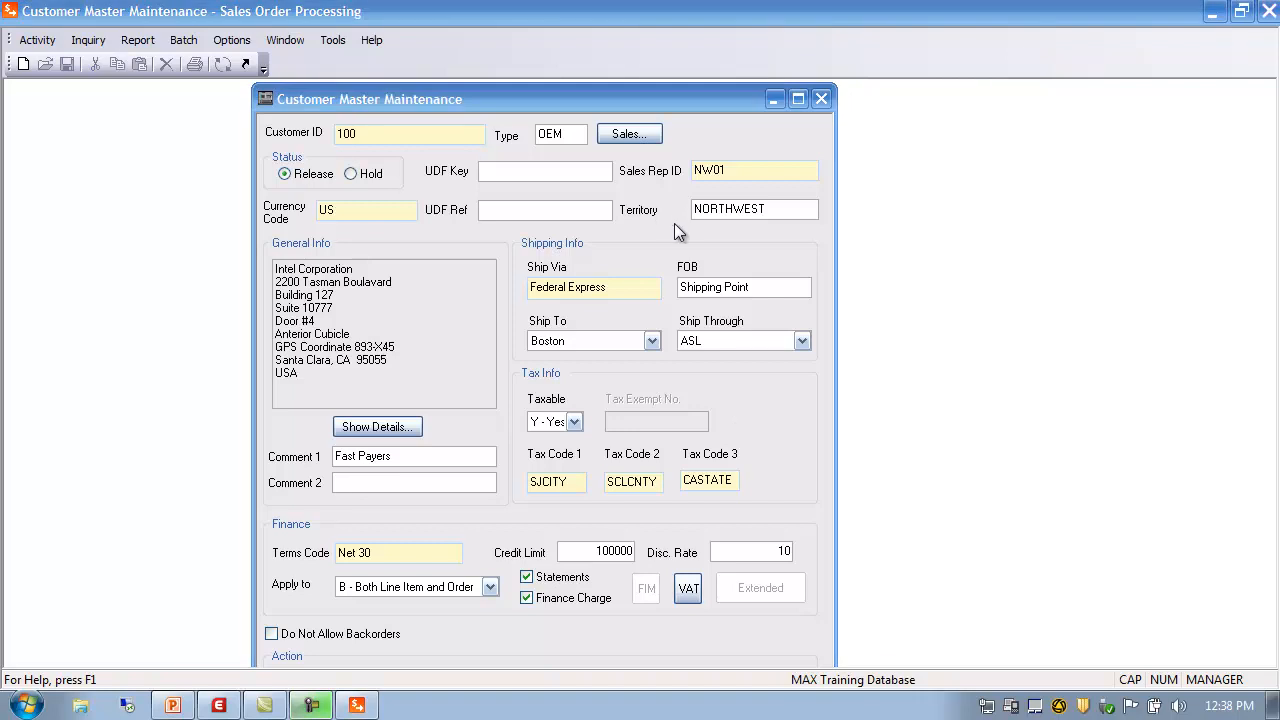
View customer 100's sales summary and close it
{"action": "left_click", "coordinate": [570, 130]}
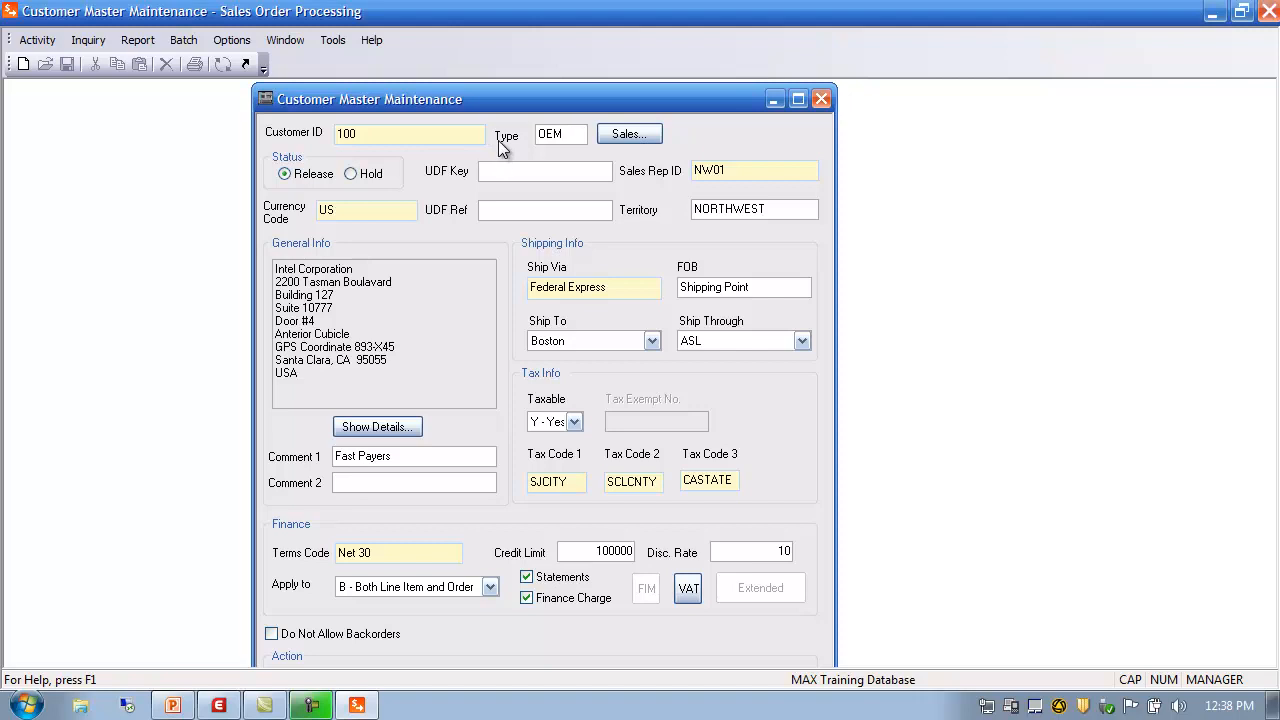
{"action": "left_click", "coordinate": [629, 134]}
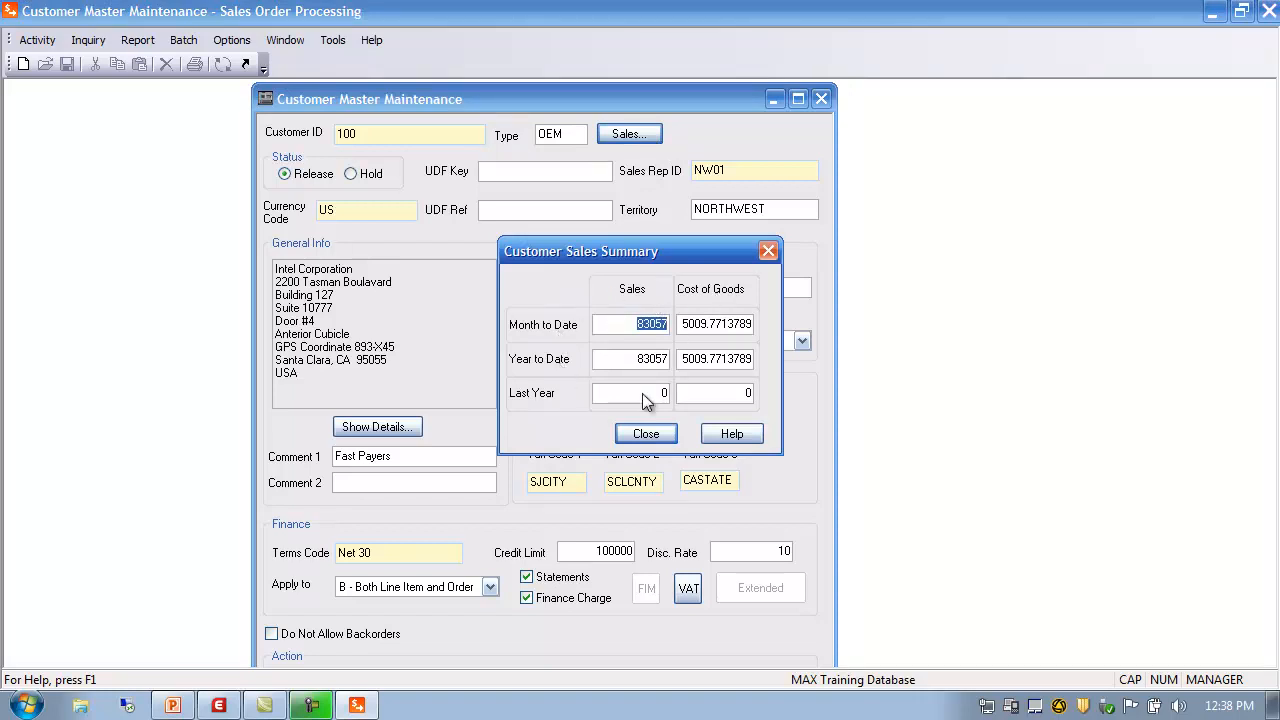
{"action": "left_click", "coordinate": [640, 433]}
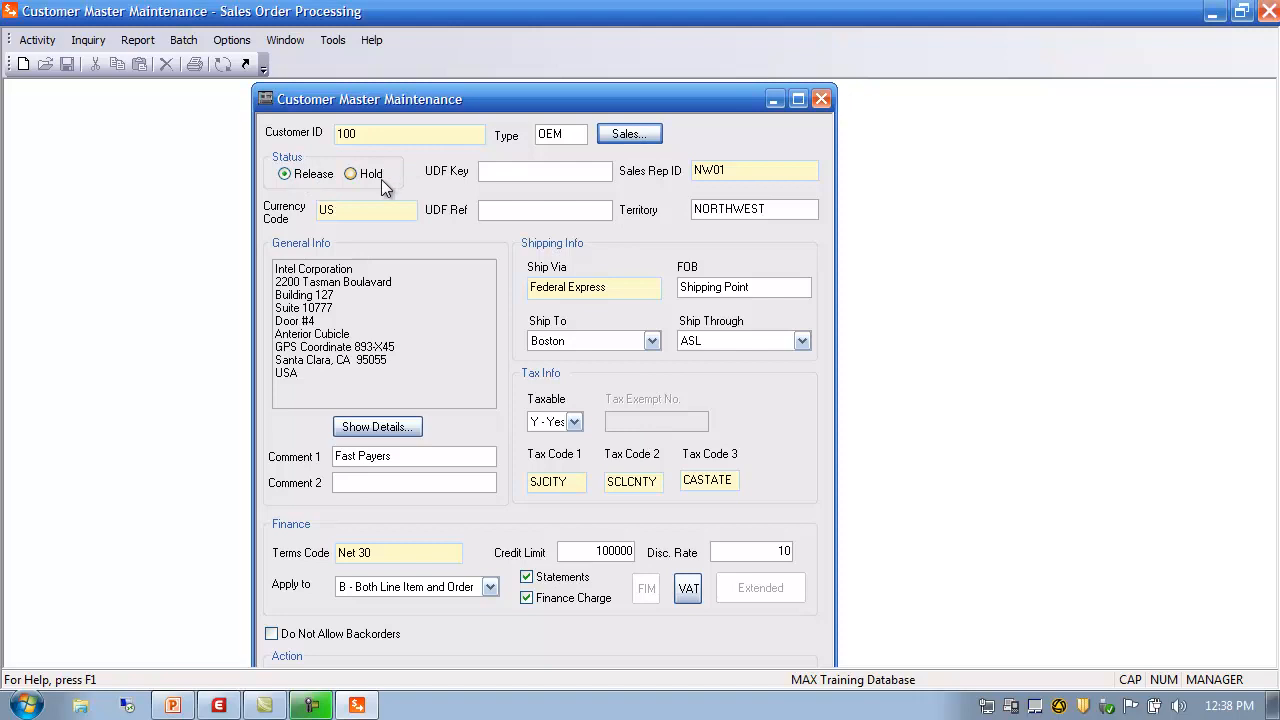
Keep US Dollar (US) as the customer's currency code from the currency lookup
{"action": "left_click", "coordinate": [379, 210]}
{"action": "left_click", "coordinate": [738, 170]}
{"action": "double_click", "coordinate": [353, 212]}
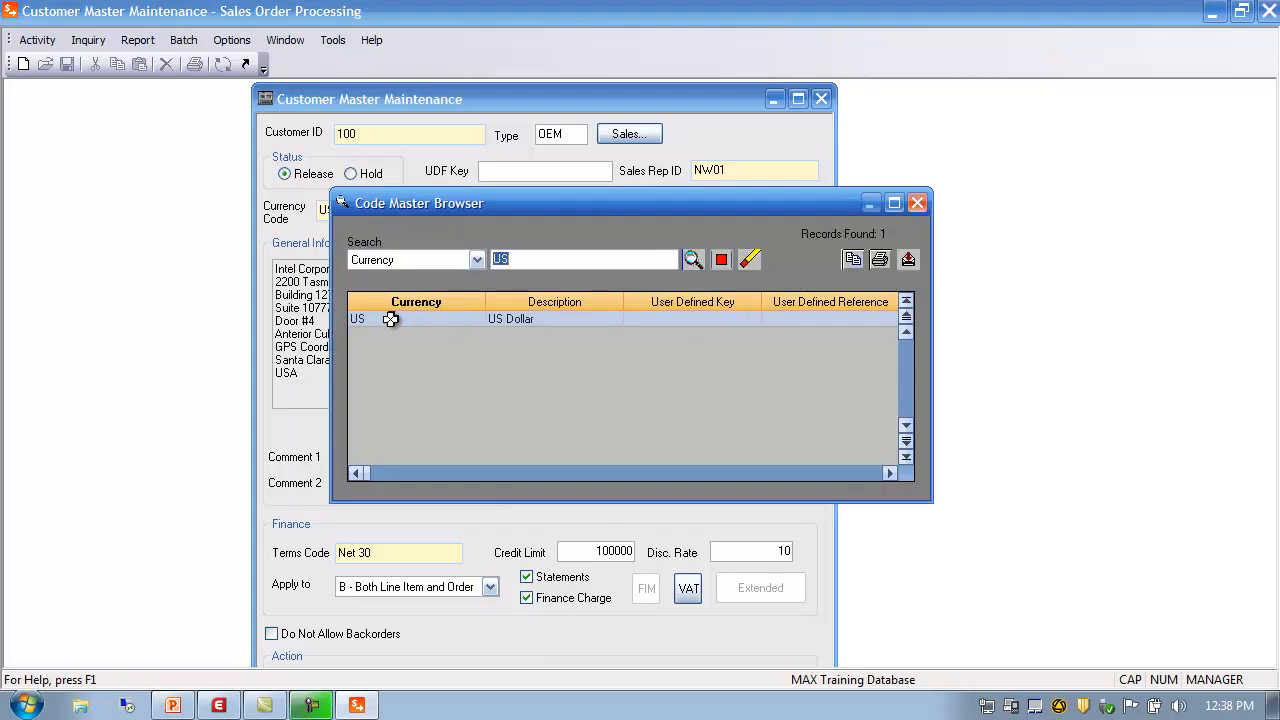
{"action": "double_click", "coordinate": [389, 318]}
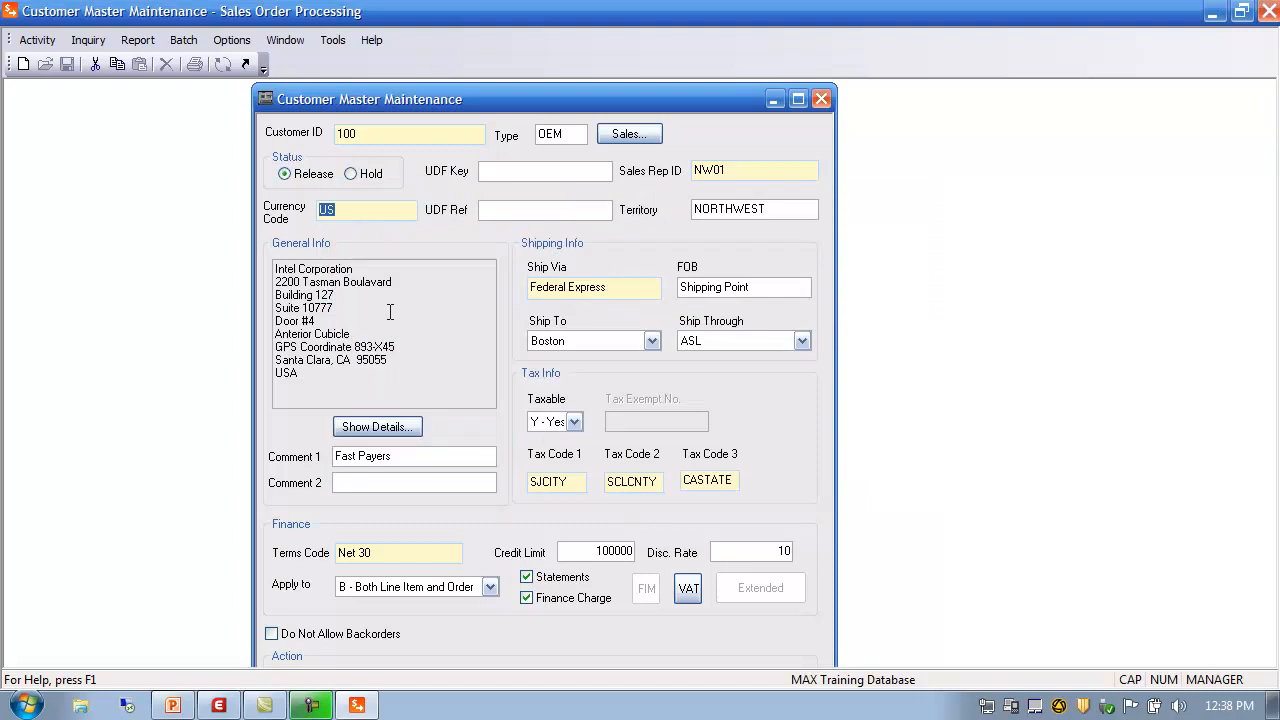
Assign sales rep MW01 to customer 100 so its territory becomes Midwest
{"action": "left_click", "coordinate": [735, 169]}
{"action": "double_click", "coordinate": [734, 169]}
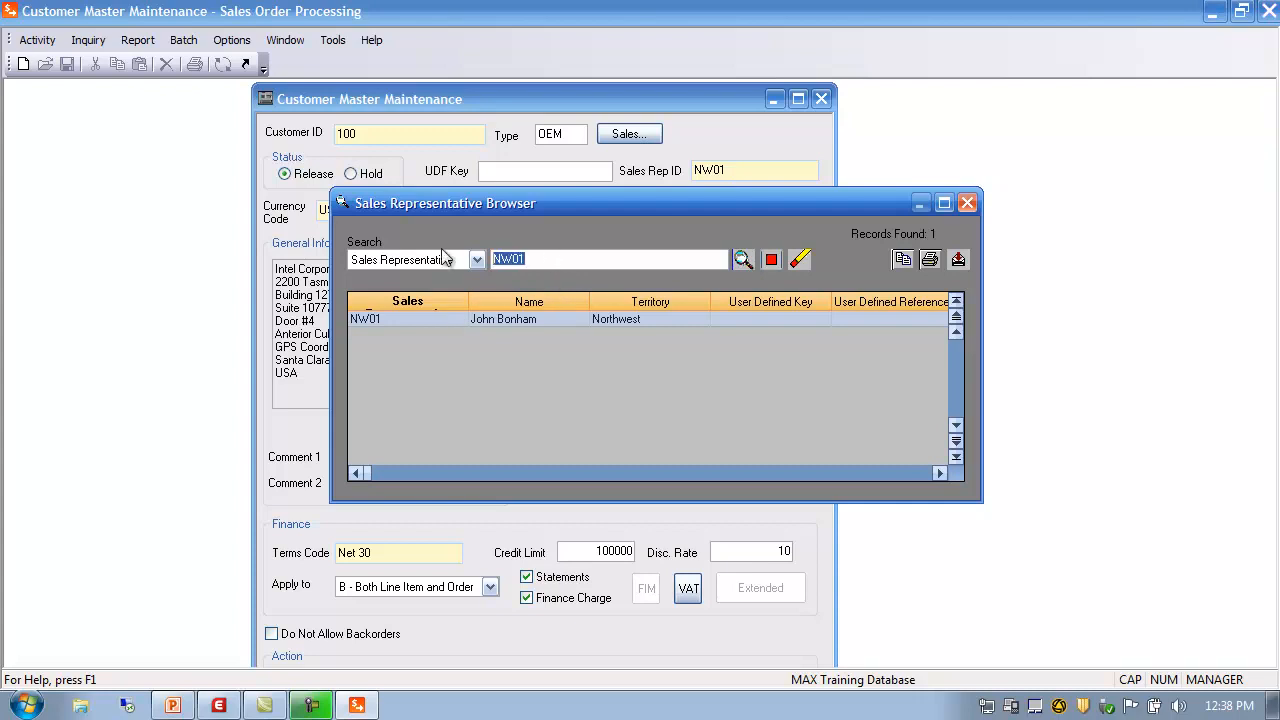
{"action": "key", "text": "BackSpace"}
{"action": "left_click", "coordinate": [744, 262]}
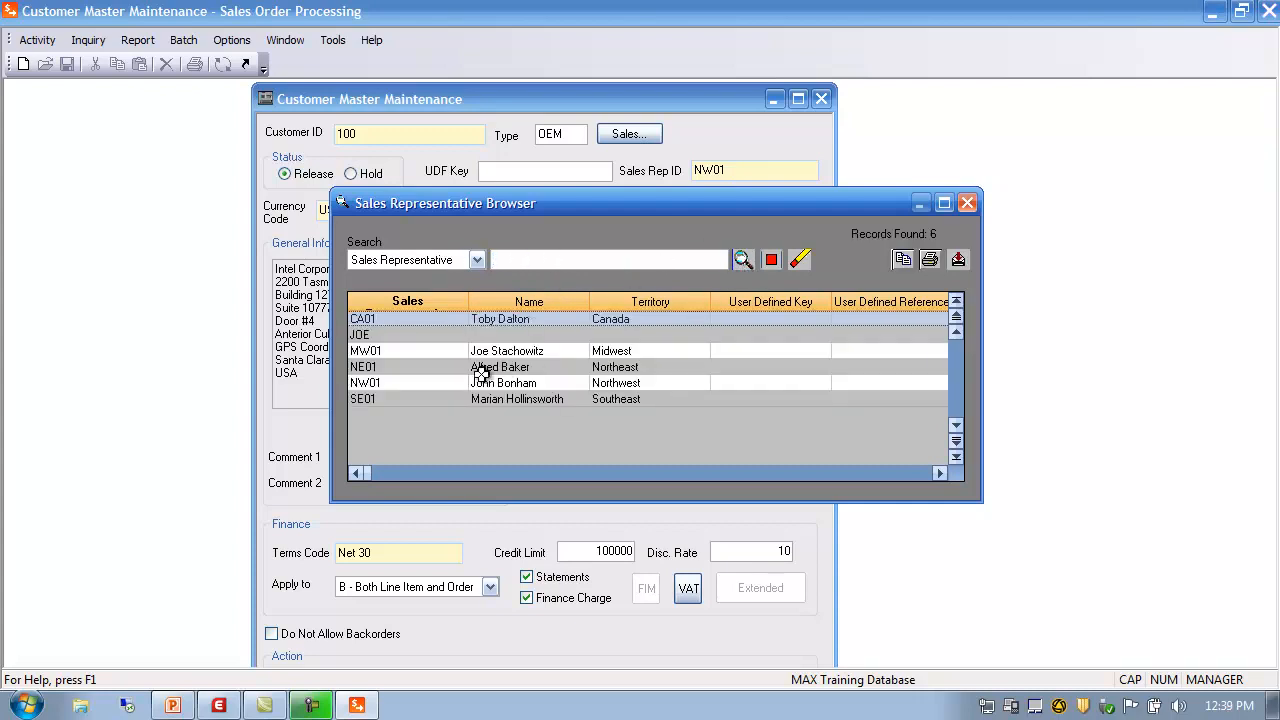
{"action": "double_click", "coordinate": [390, 352]}
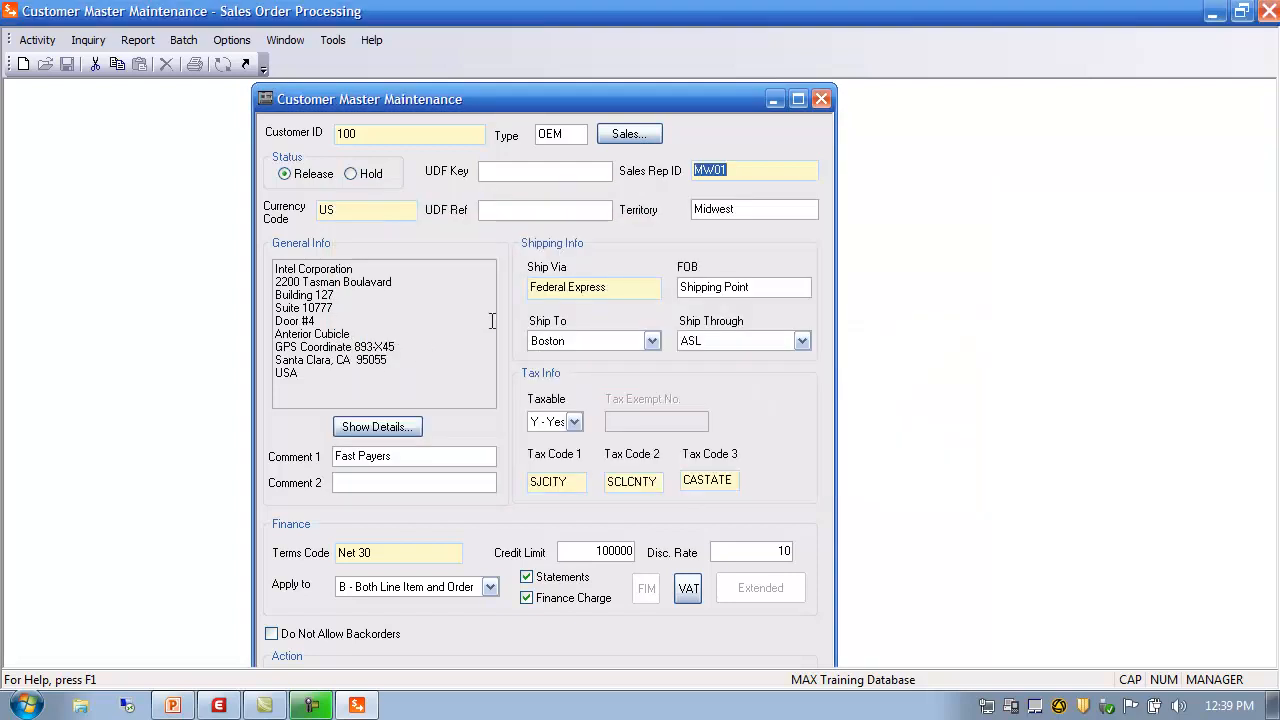
{"action": "left_click", "coordinate": [759, 210]}
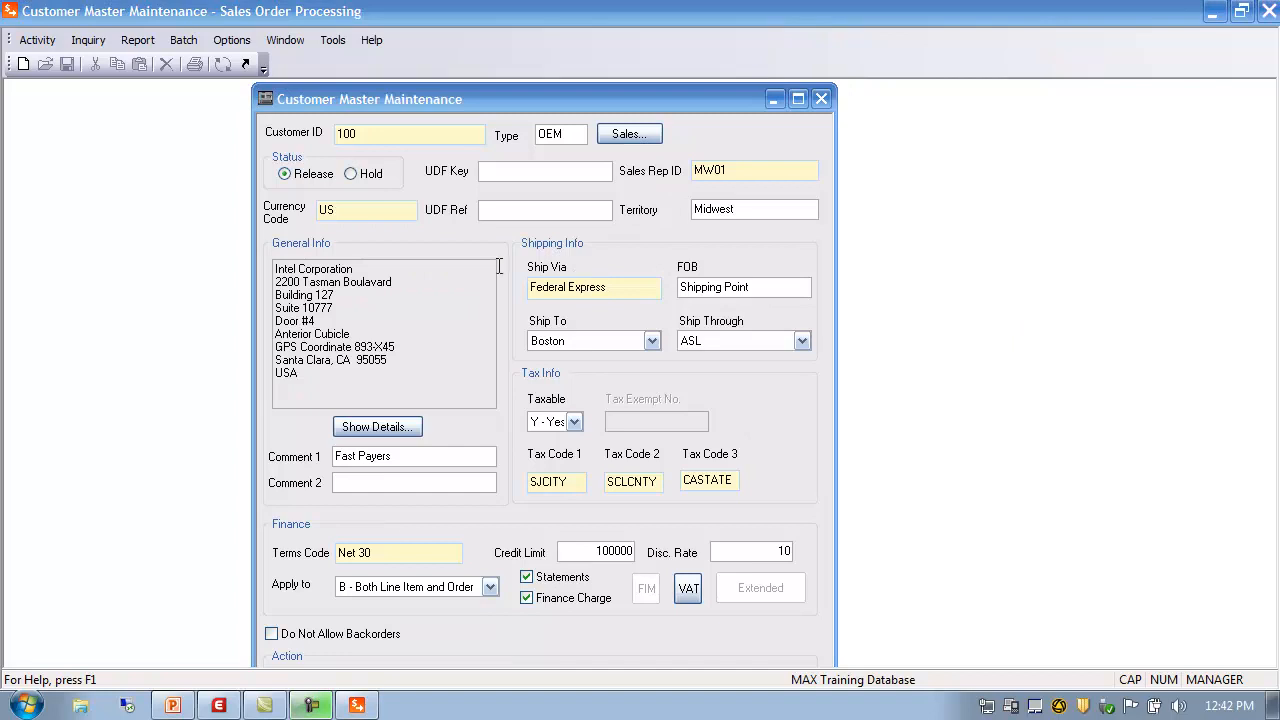
{"action": "left_click", "coordinate": [615, 289]}
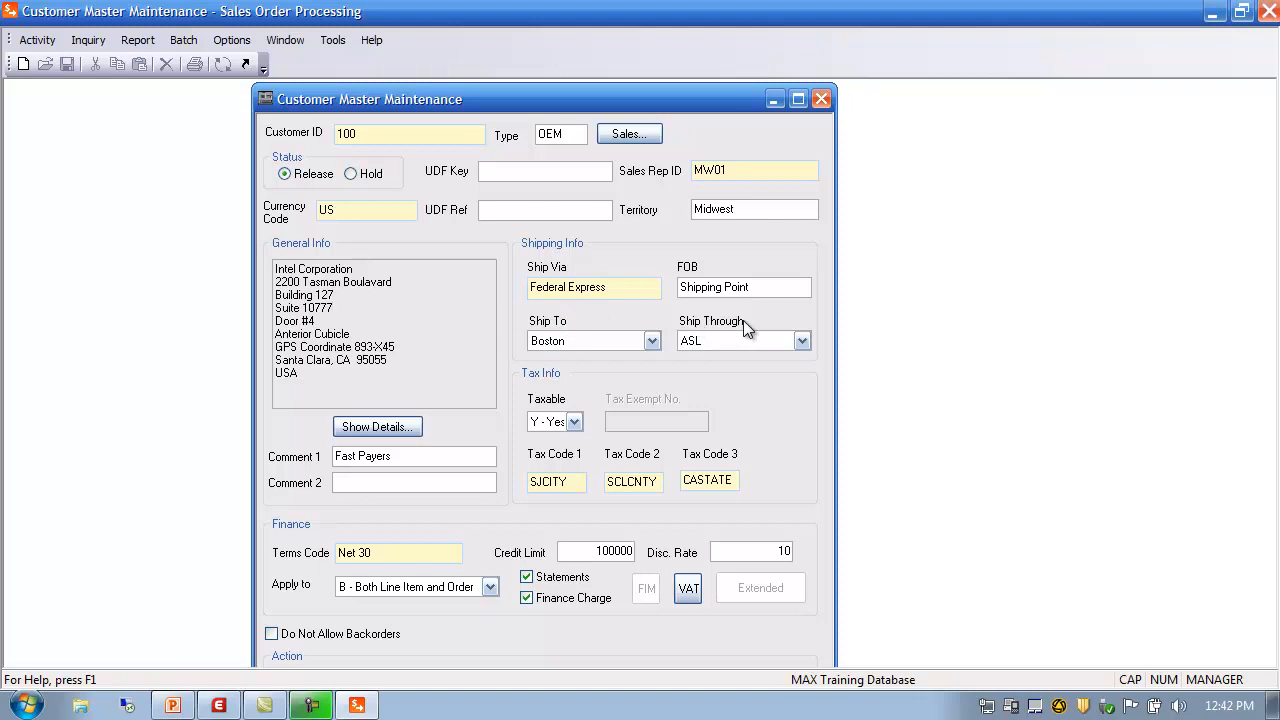
Look up customer 100's PR San Juan Puerto Rico ship-to address, then close Ship To maintenance
{"action": "left_click", "coordinate": [48, 43]}
{"action": "mouse_move", "coordinate": [60, 62]}
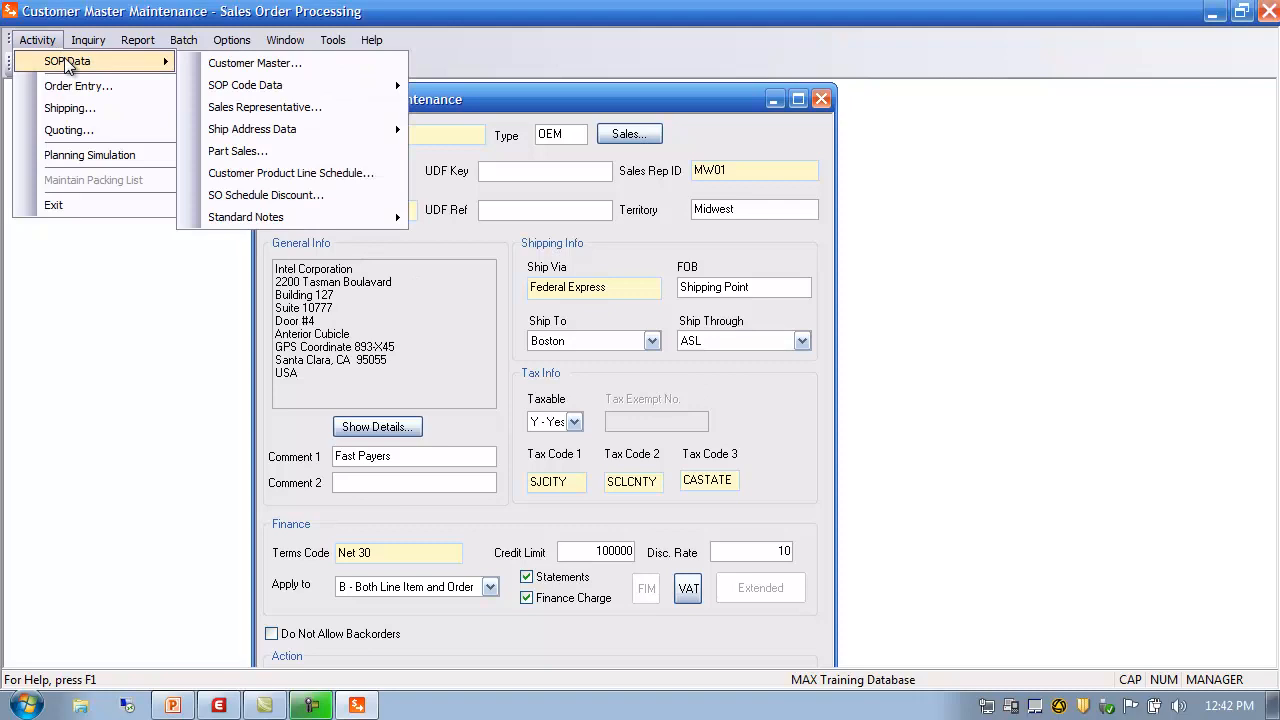
{"action": "mouse_move", "coordinate": [268, 138]}
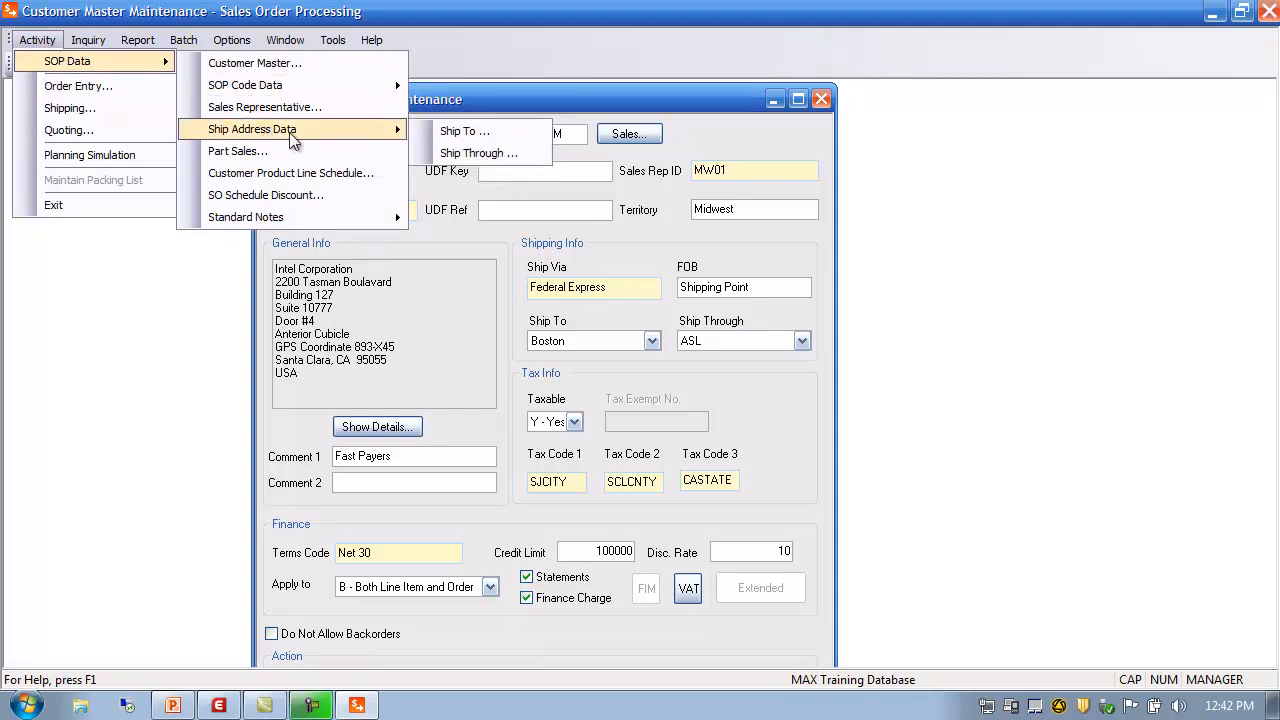
{"action": "left_click", "coordinate": [463, 133]}
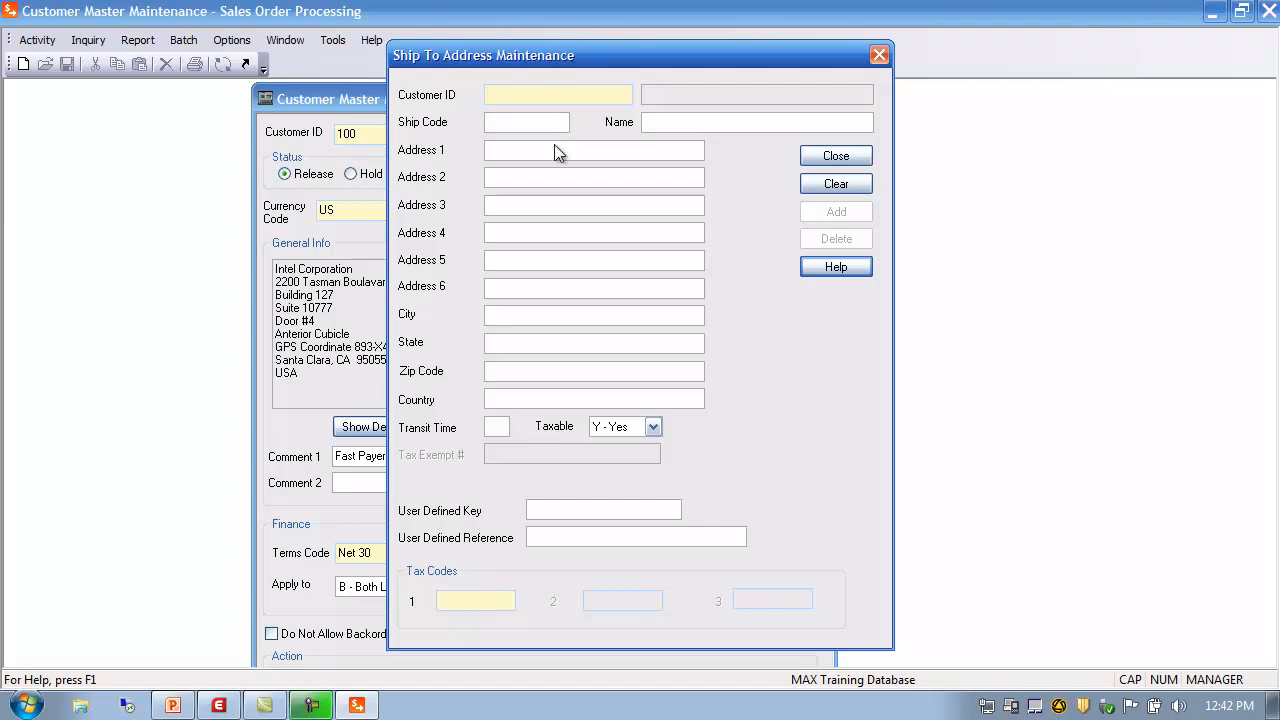
{"action": "double_click", "coordinate": [507, 95]}
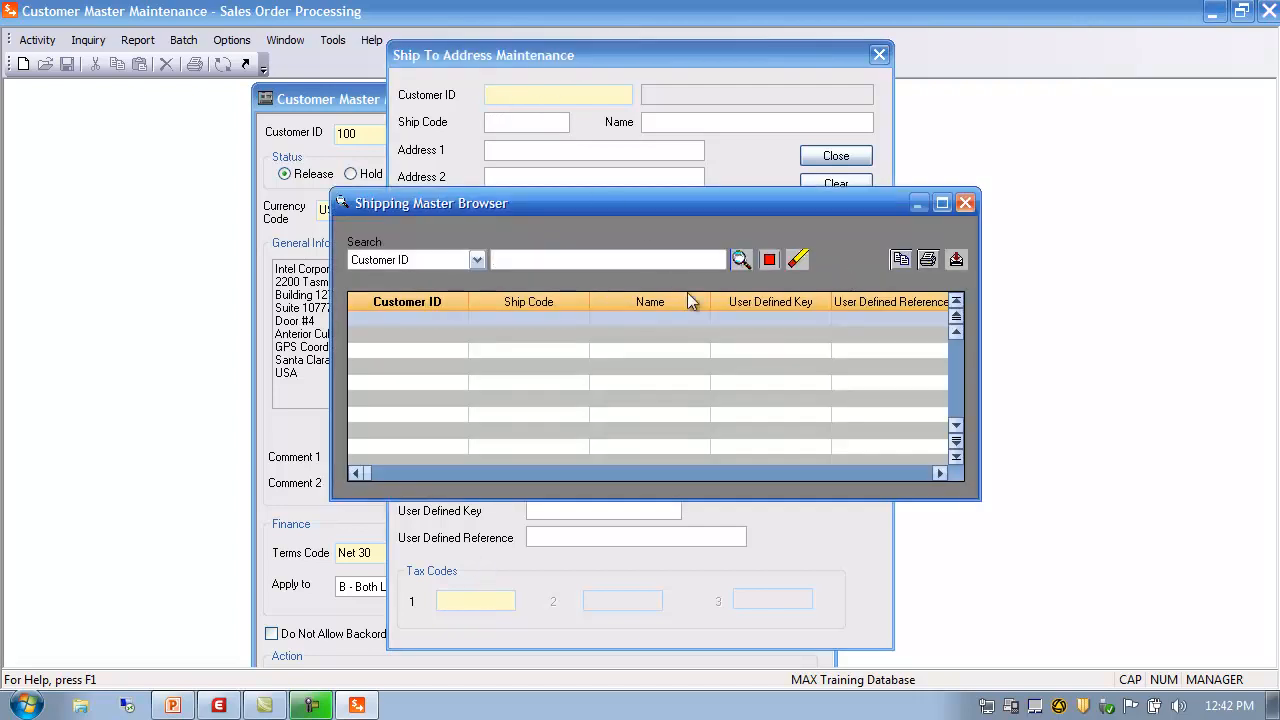
{"action": "left_click", "coordinate": [739, 260]}
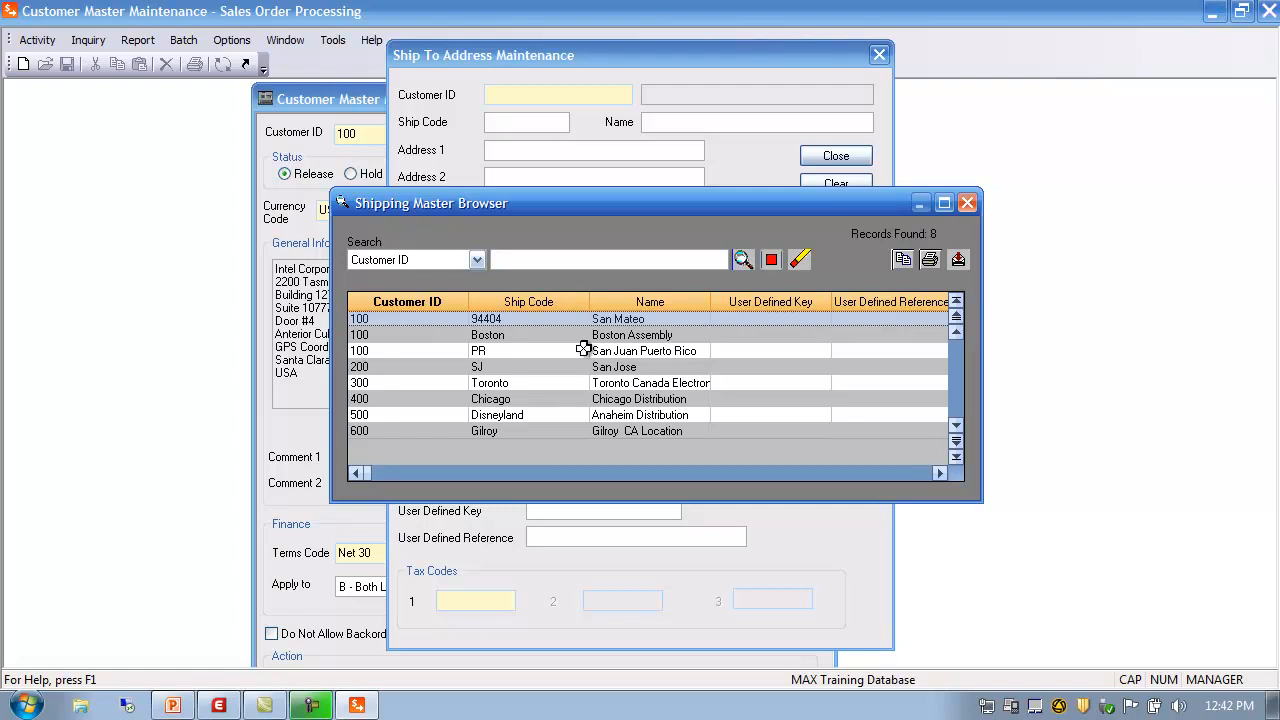
{"action": "double_click", "coordinate": [362, 351]}
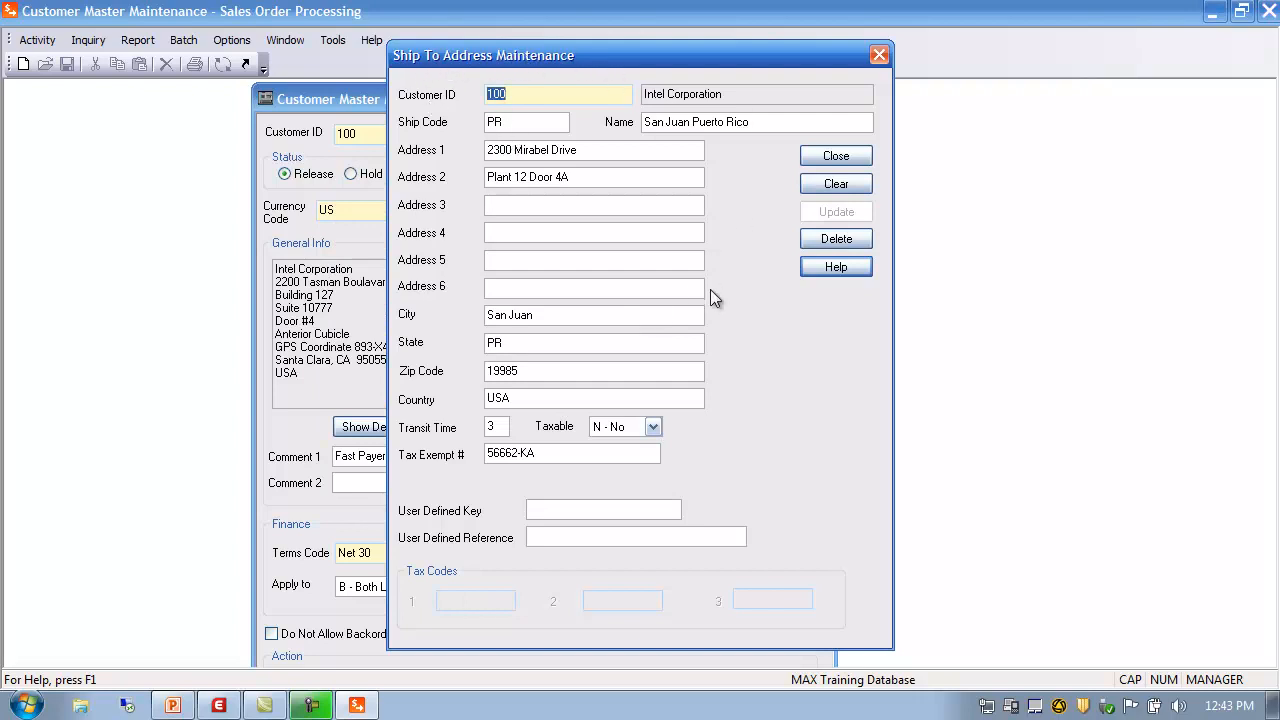
{"action": "left_click", "coordinate": [852, 157]}
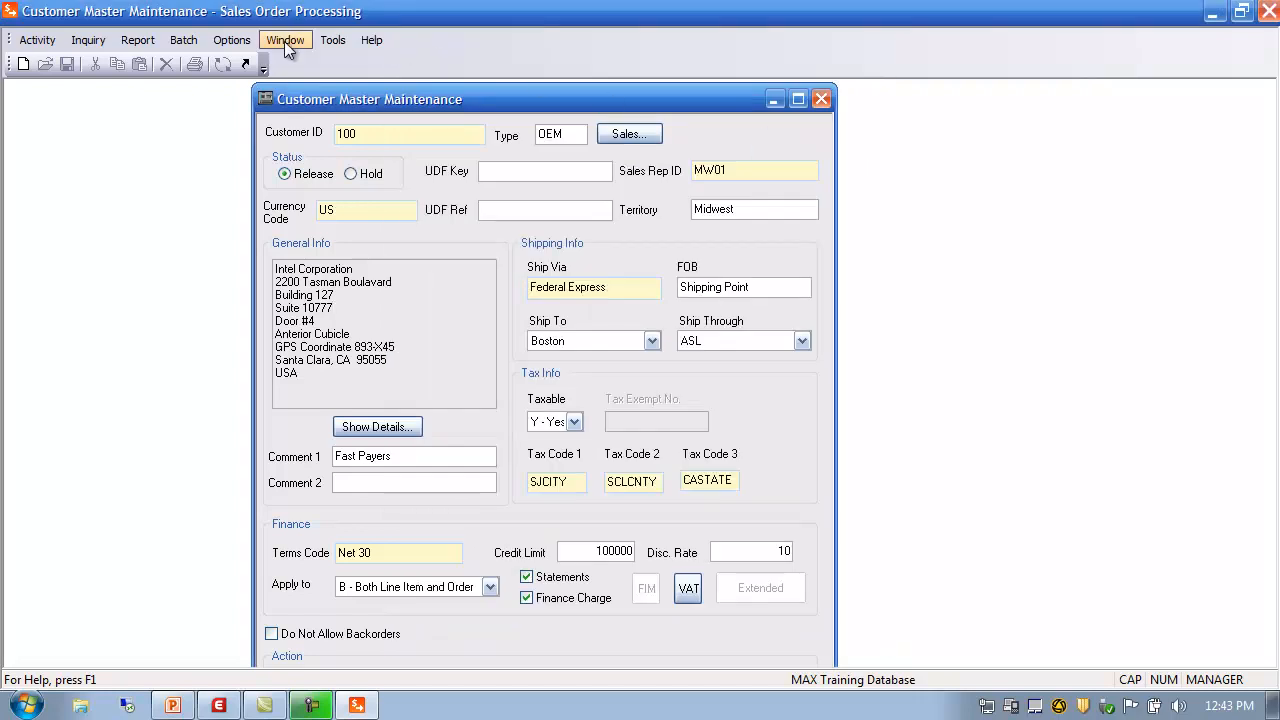
Navigate to Activity > SOP Data > Ship Address Data > Ship Through
{"action": "left_click", "coordinate": [41, 48]}
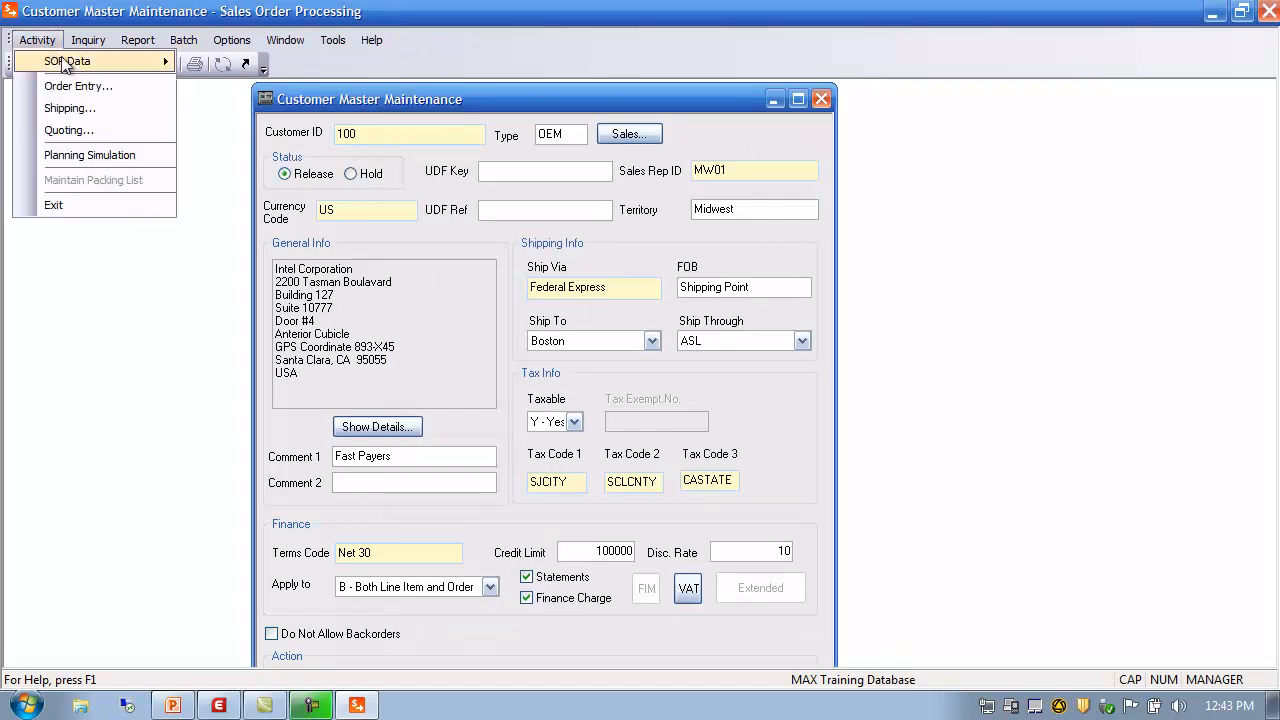
{"action": "mouse_move", "coordinate": [74, 62]}
{"action": "mouse_move", "coordinate": [251, 127]}
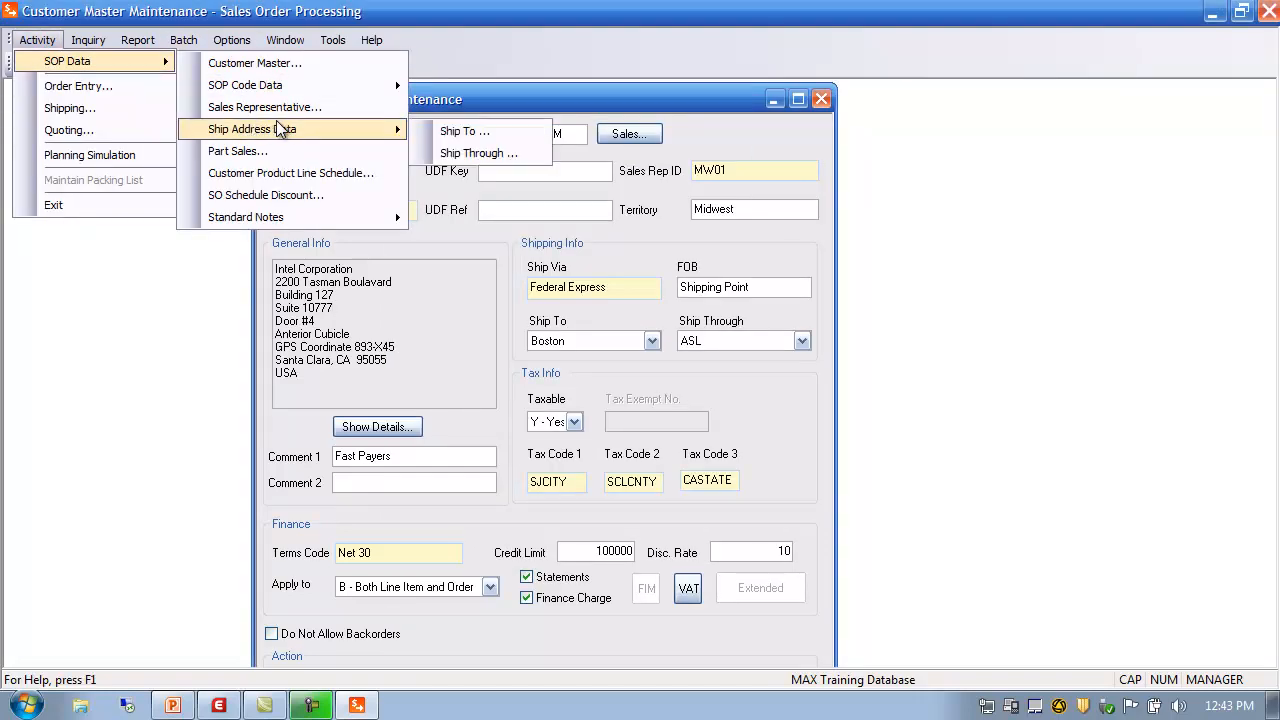
{"action": "left_click", "coordinate": [477, 155]}
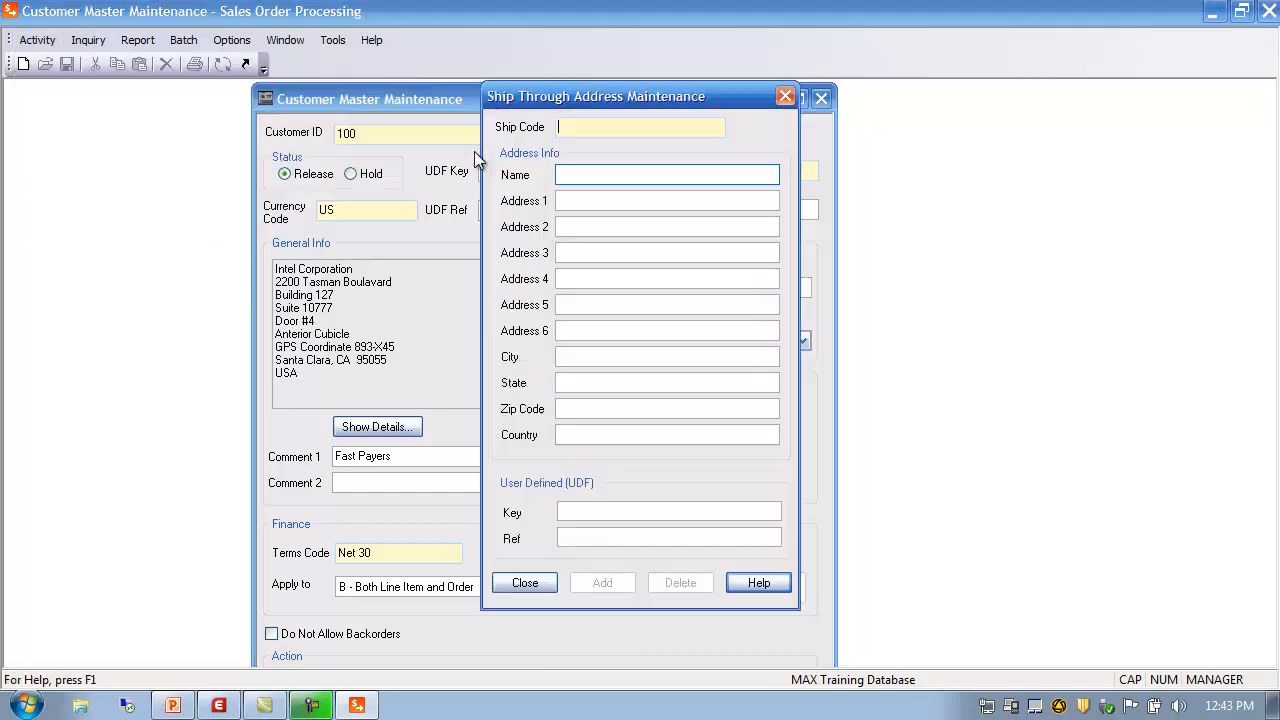
{"action": "double_click", "coordinate": [566, 127]}
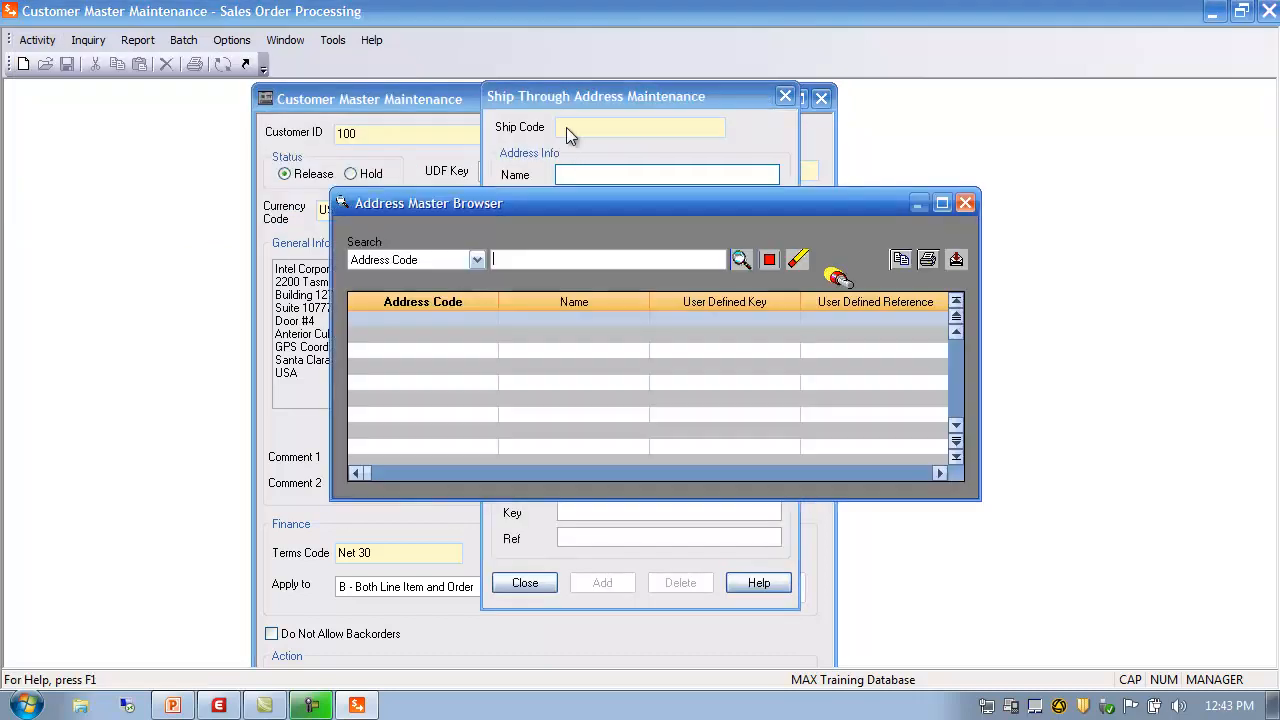
{"action": "left_click", "coordinate": [740, 260]}
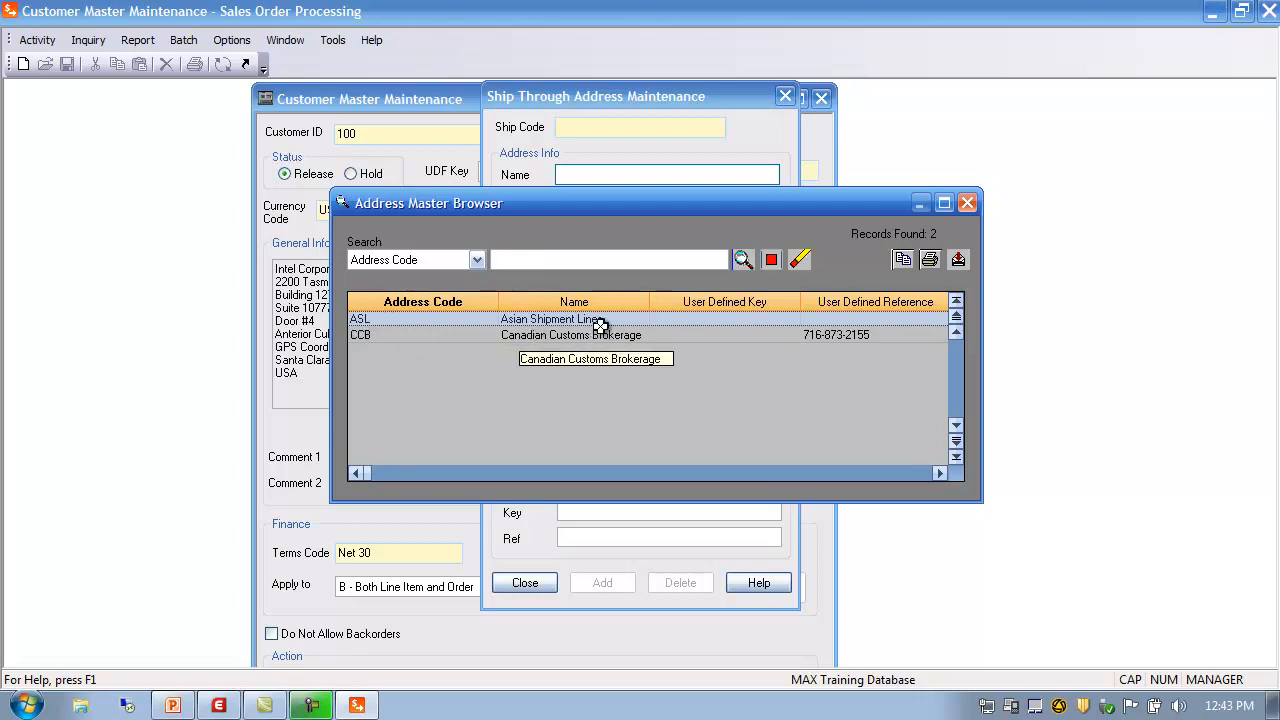
{"action": "left_click", "coordinate": [967, 203]}
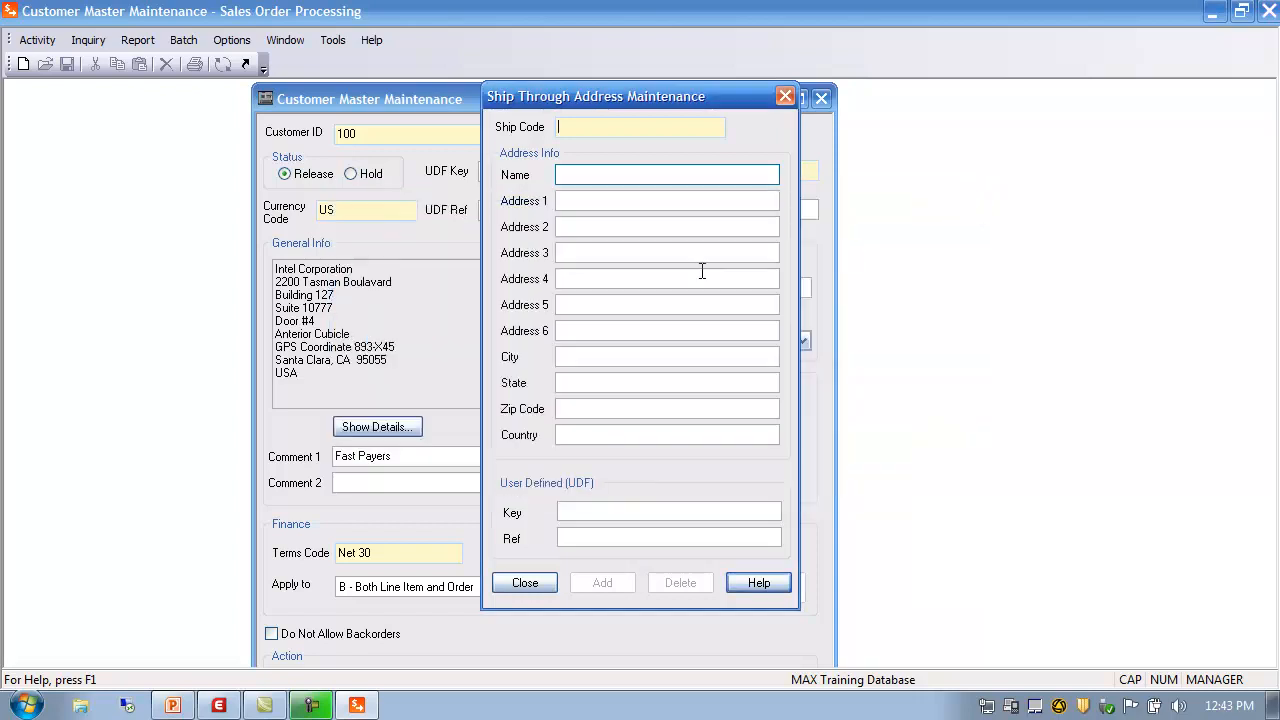
Close ship-through maintenance and set Ship Through to None and Ship To to Default Address
{"action": "left_click", "coordinate": [515, 583]}
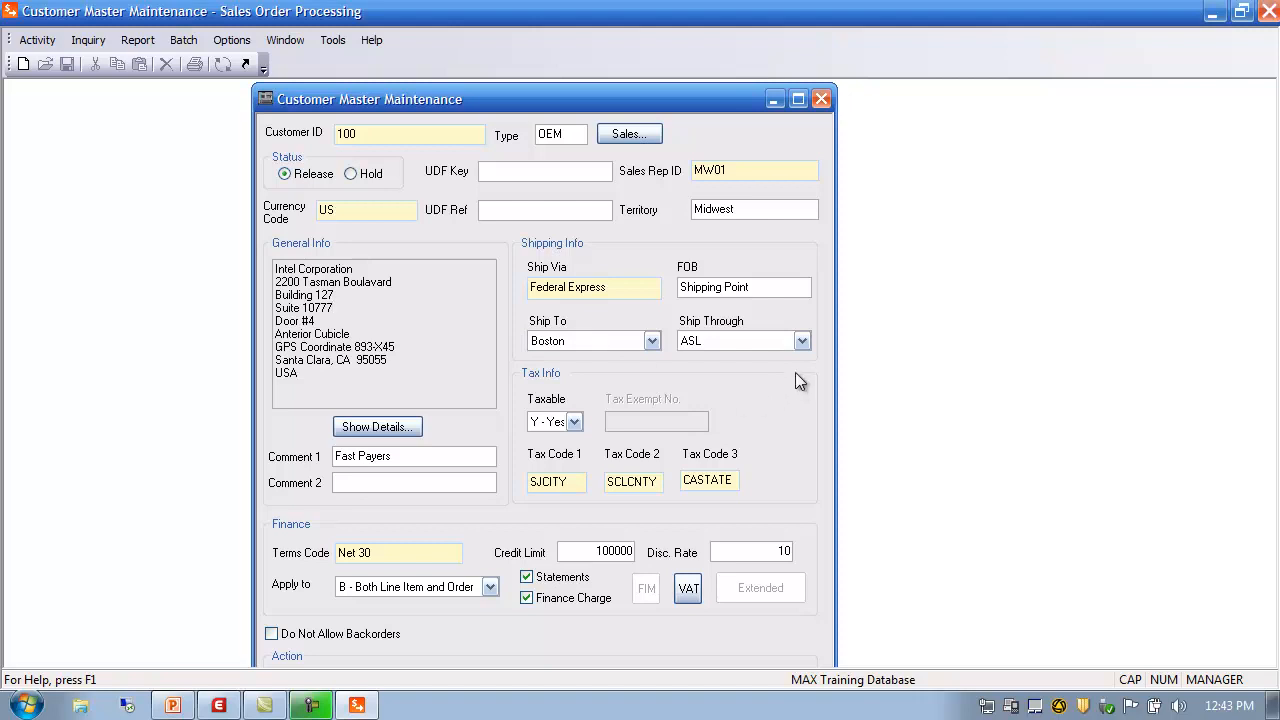
{"action": "left_click", "coordinate": [803, 341]}
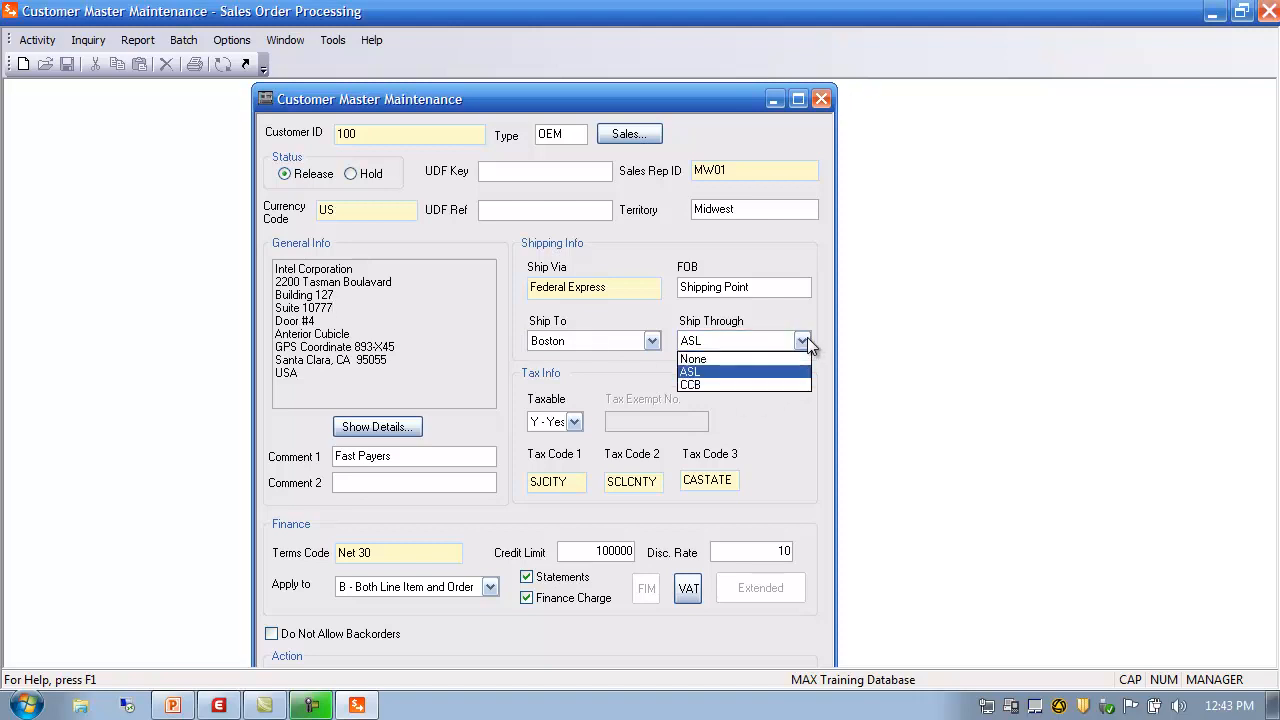
{"action": "left_click", "coordinate": [694, 359]}
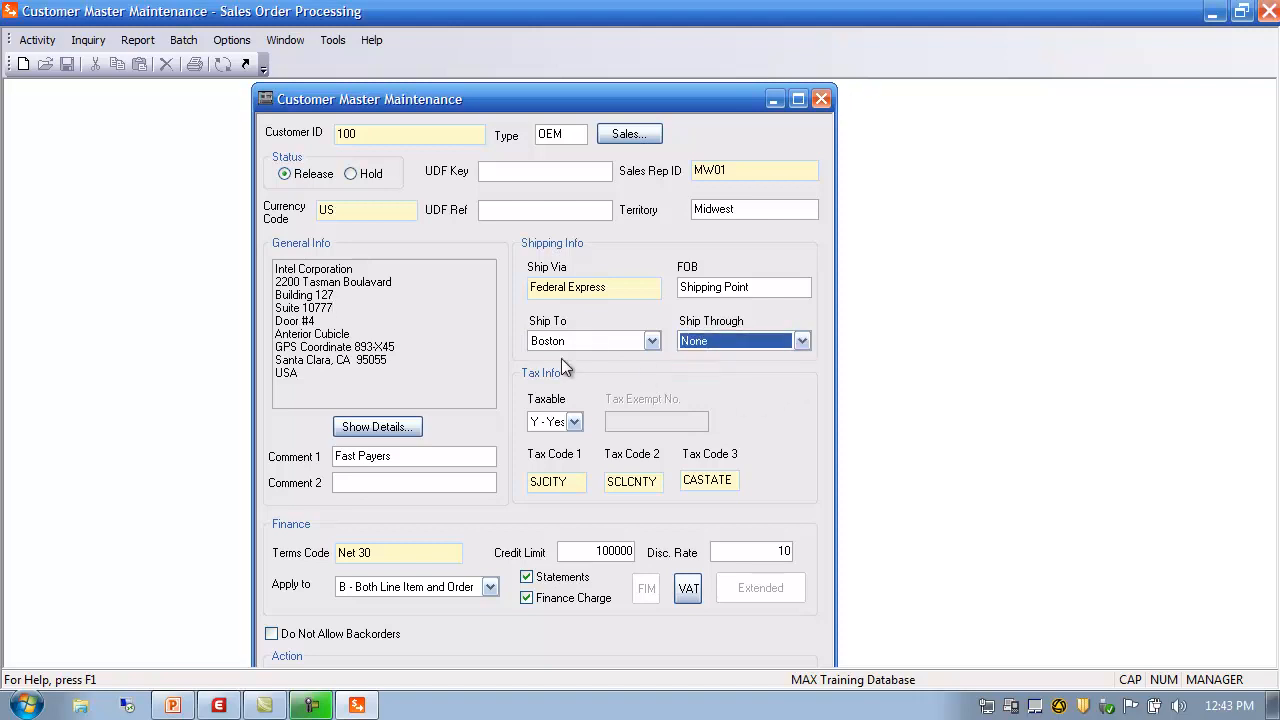
{"action": "left_click", "coordinate": [655, 342]}
{"action": "left_click", "coordinate": [617, 358]}
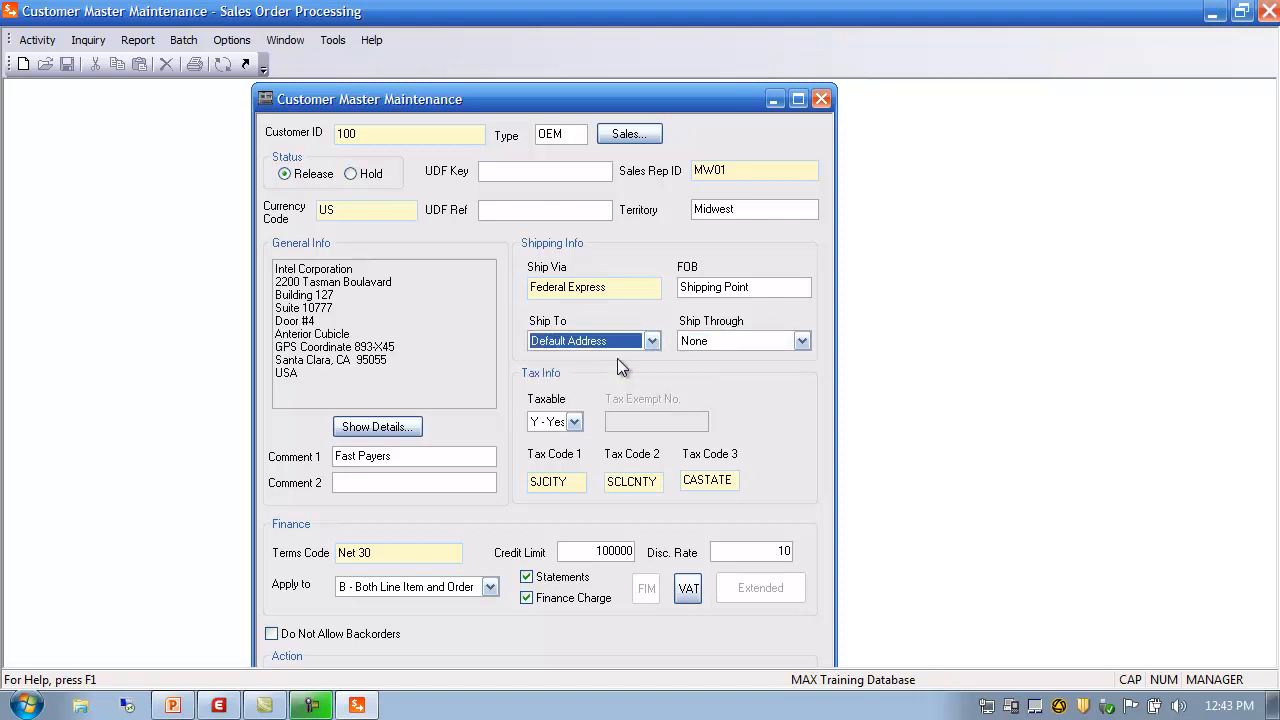
Open customer 100's full contact details and cancel without changes
{"action": "left_click", "coordinate": [376, 320]}
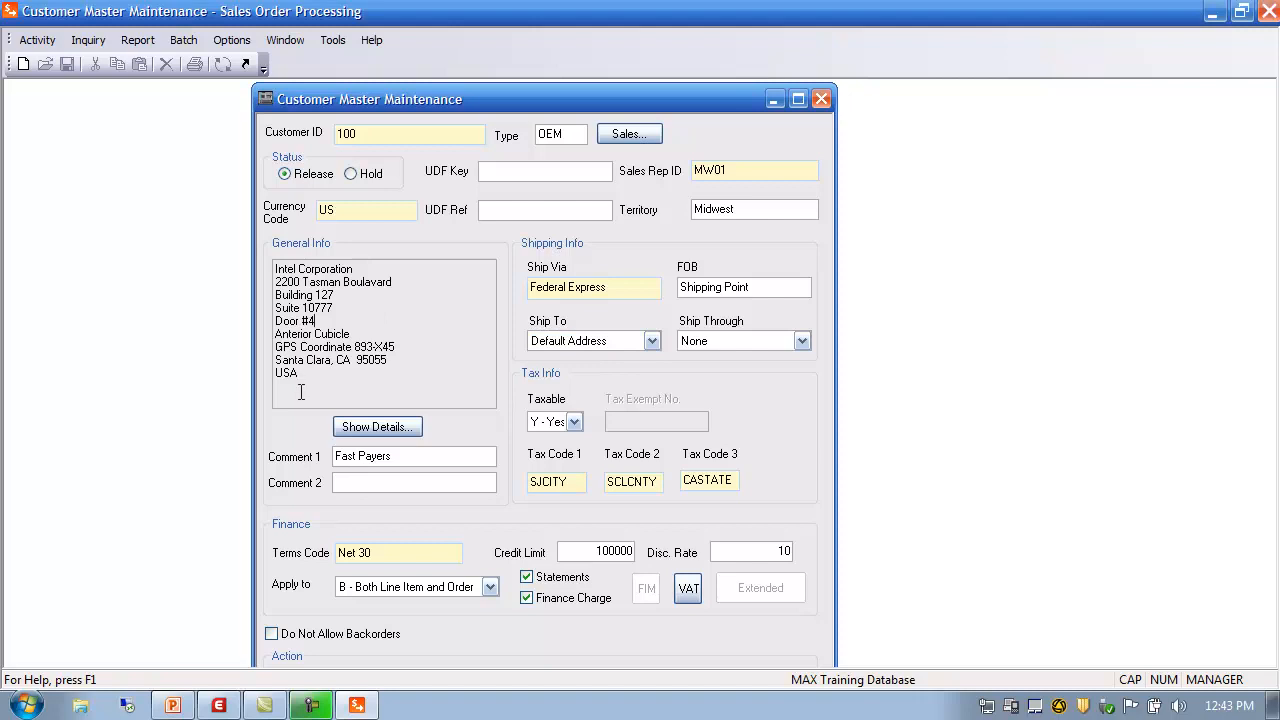
{"action": "left_click", "coordinate": [378, 427]}
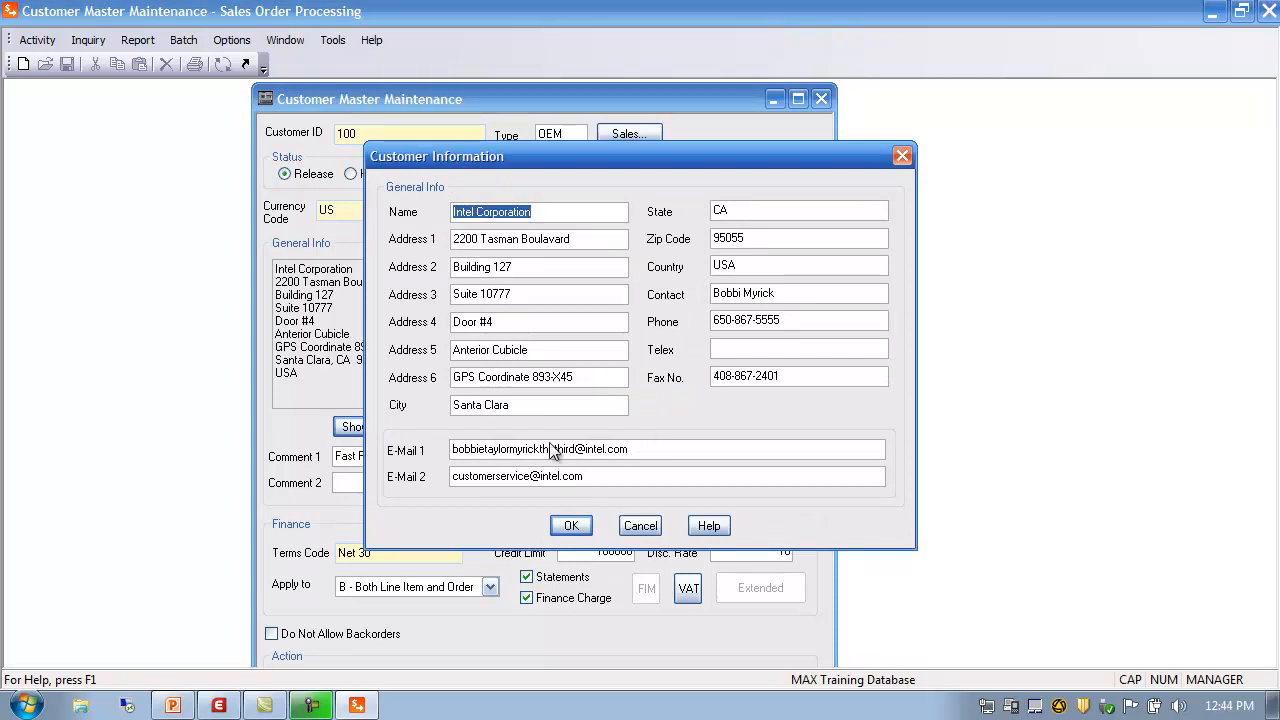
{"action": "left_click", "coordinate": [638, 528]}
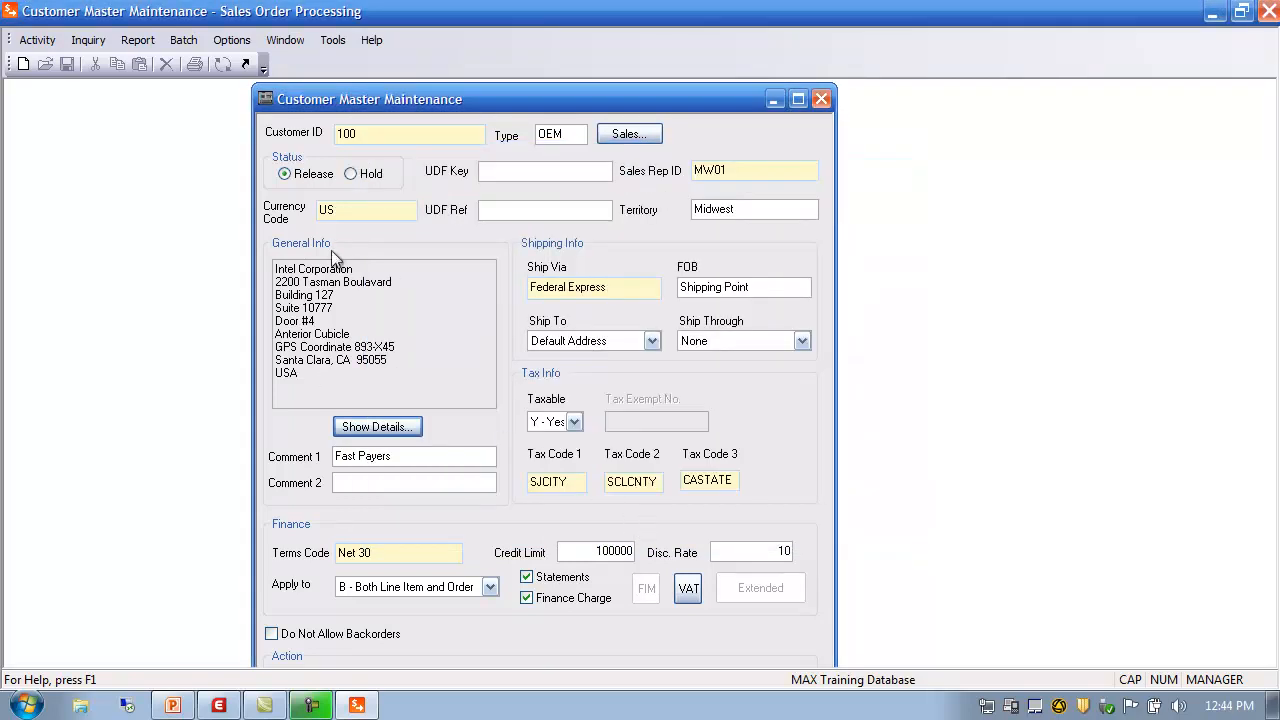
Try ship-to 94404 and Ship Through ASL, then revert to Default Address and None
{"action": "left_click", "coordinate": [652, 341]}
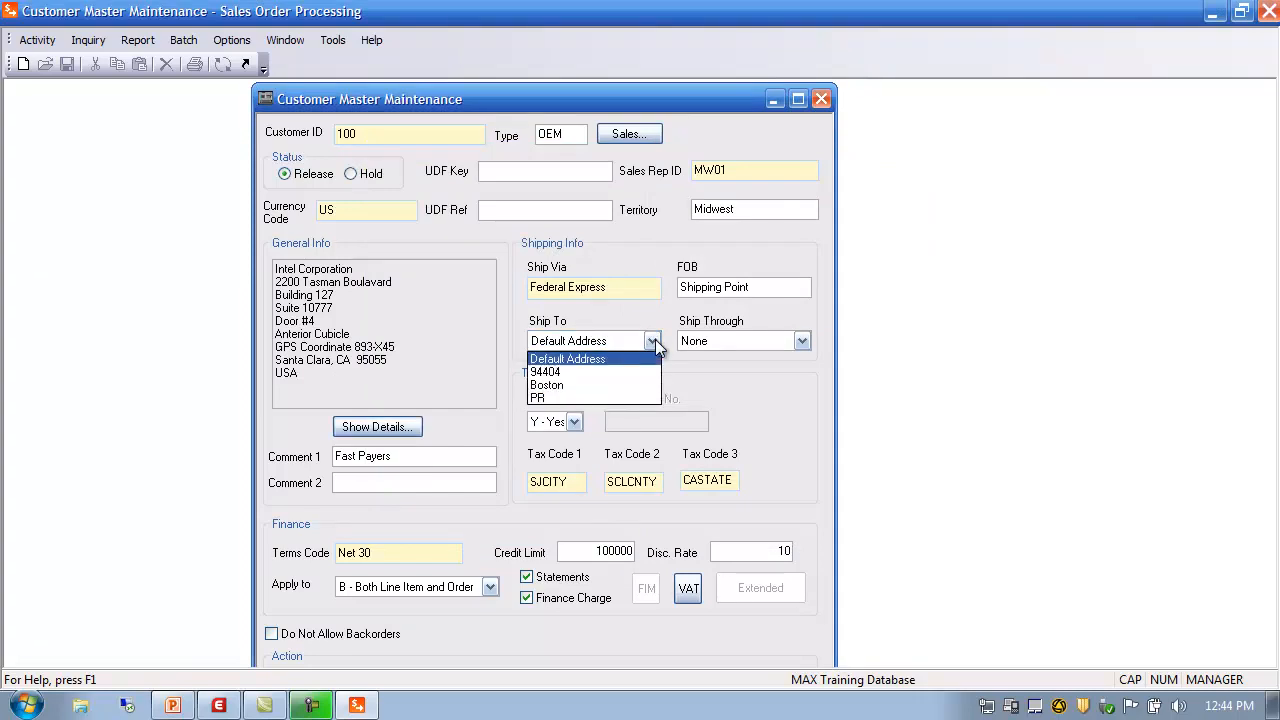
{"action": "left_click", "coordinate": [577, 370]}
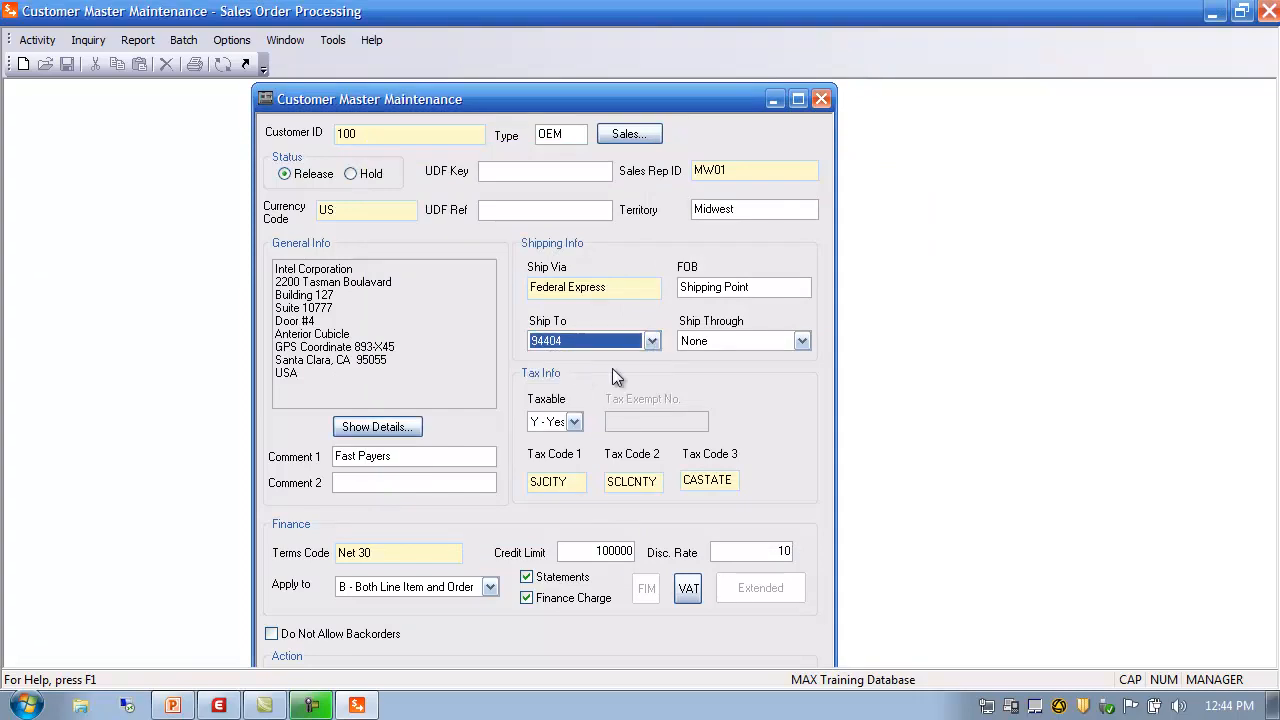
{"action": "left_click", "coordinate": [803, 341]}
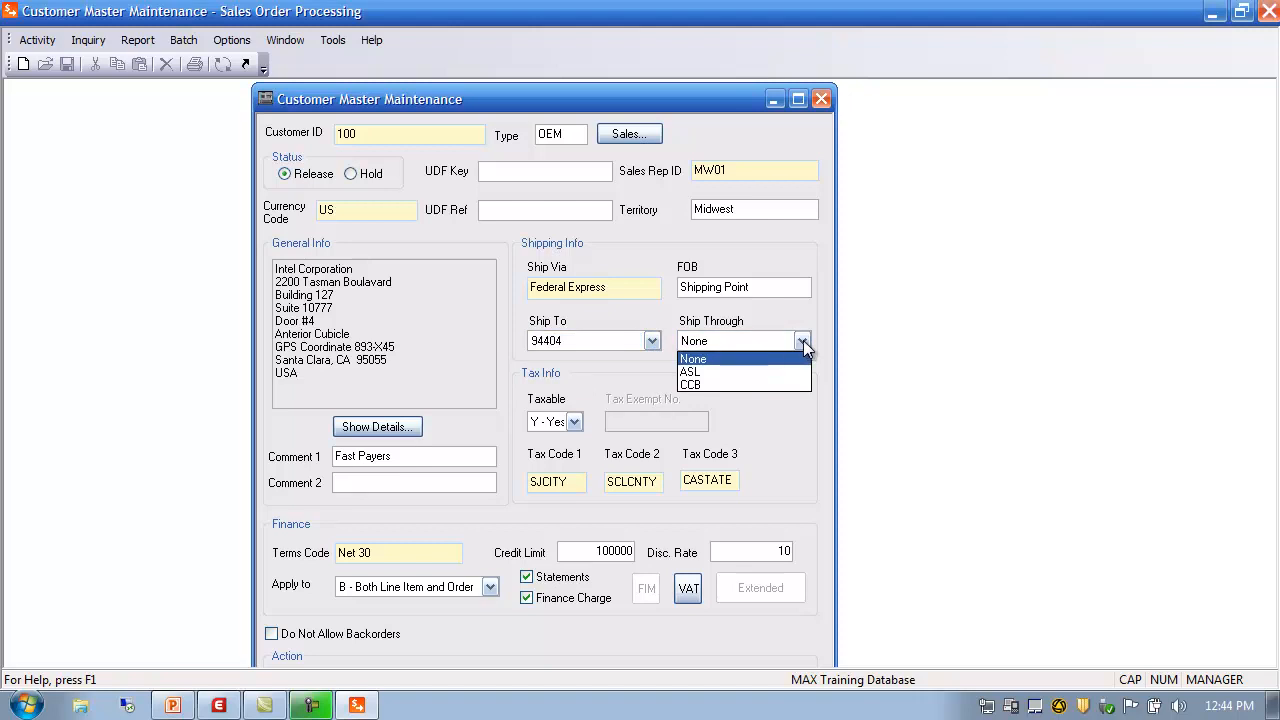
{"action": "left_click", "coordinate": [729, 372]}
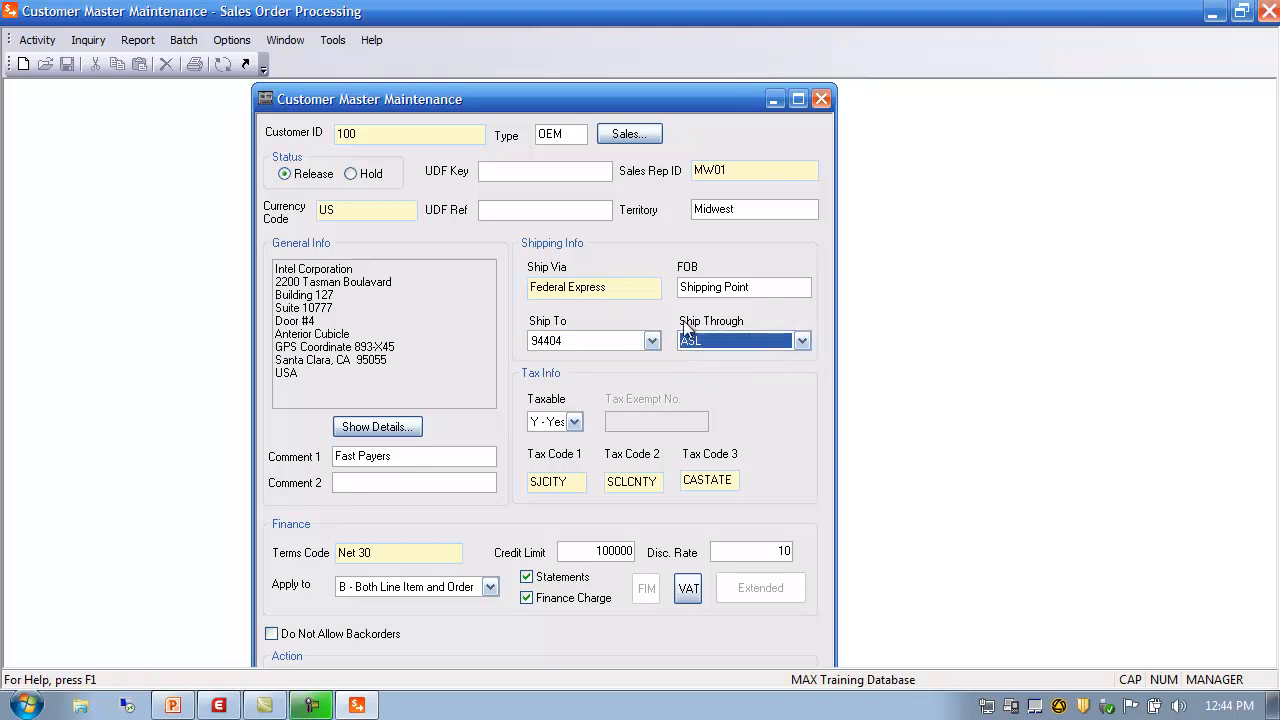
{"action": "left_click", "coordinate": [801, 341]}
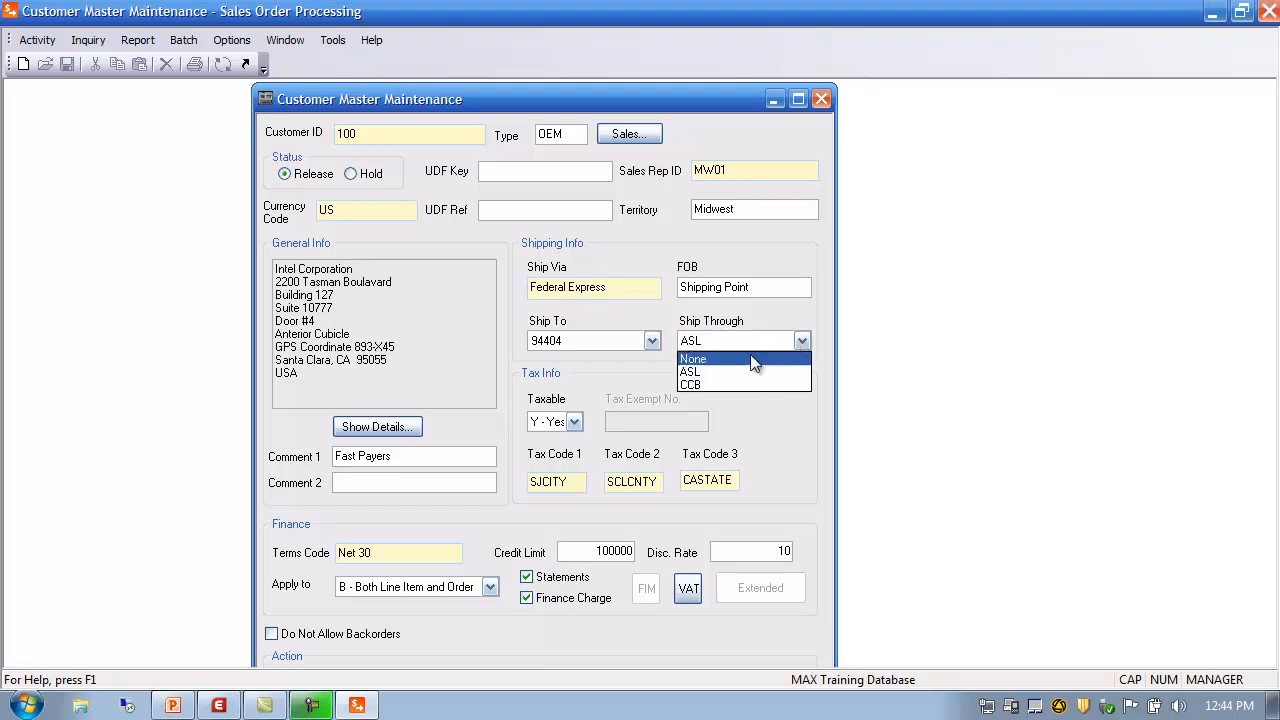
{"action": "left_click", "coordinate": [734, 358]}
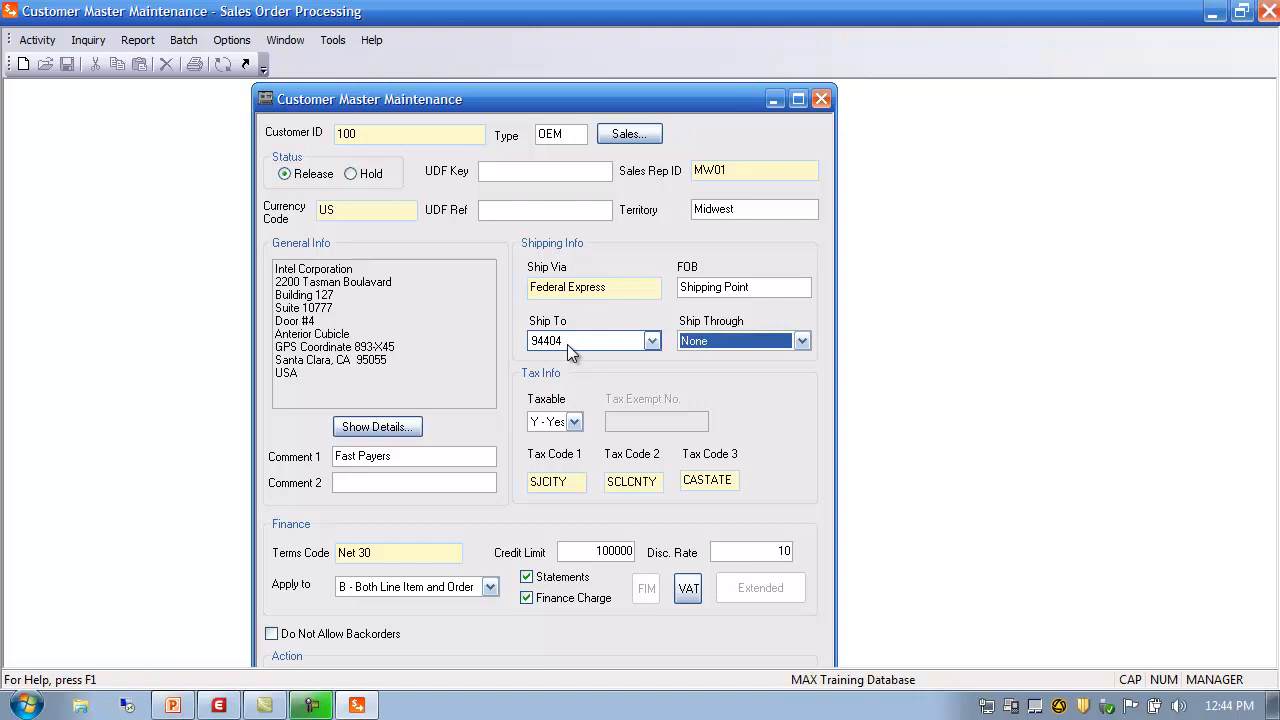
{"action": "left_click", "coordinate": [651, 341]}
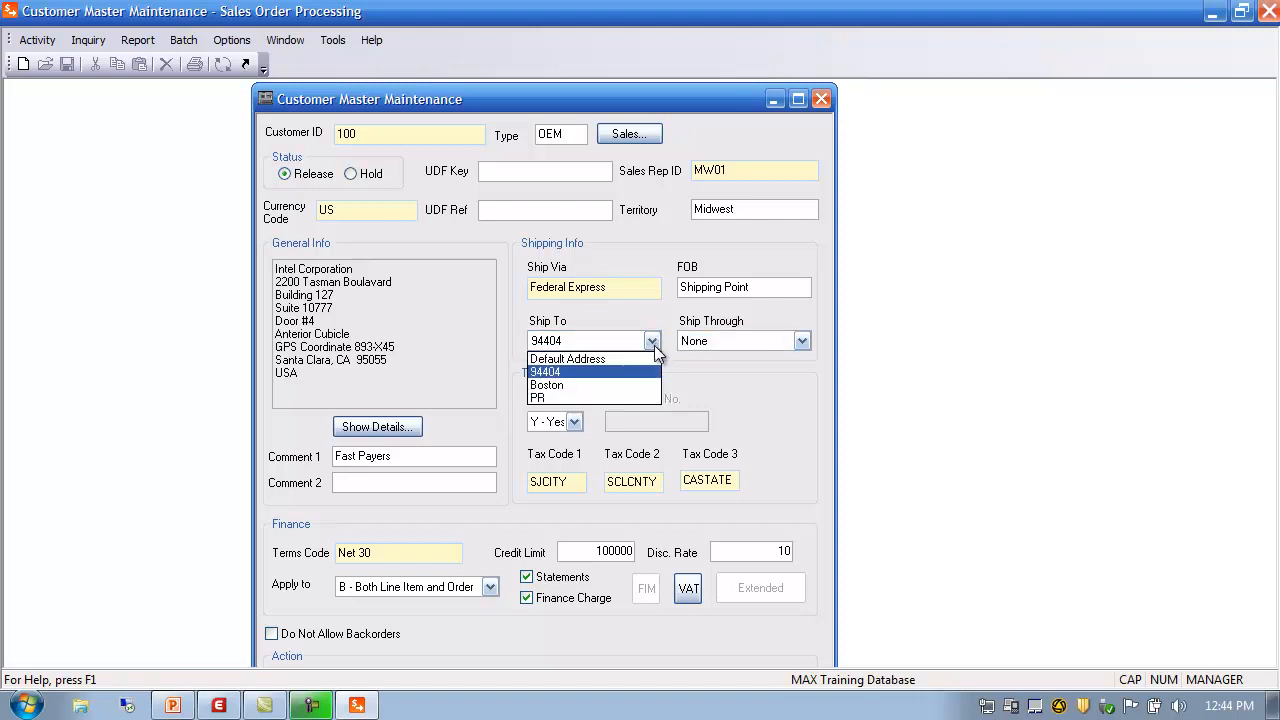
{"action": "left_click", "coordinate": [578, 358]}
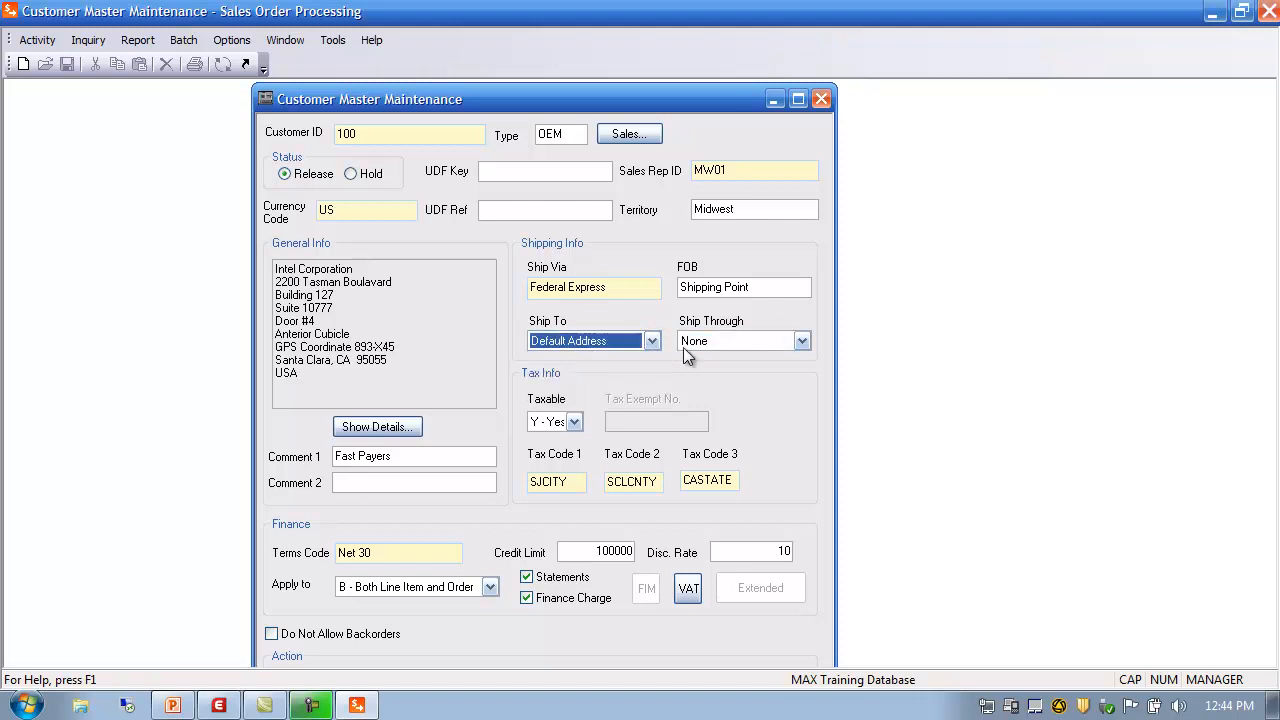
{"action": "left_click", "coordinate": [348, 319]}
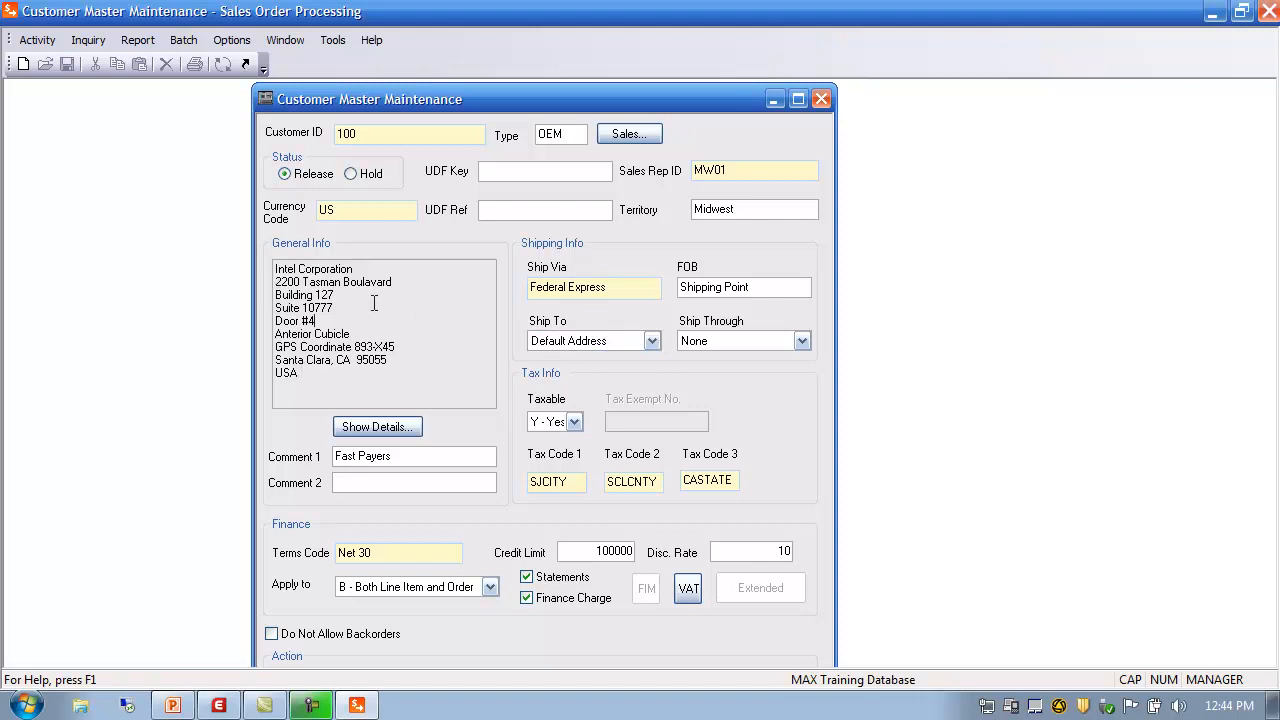
Set customer 100's Ship To to Boston and Ship Through to ASL
{"action": "left_click", "coordinate": [651, 342]}
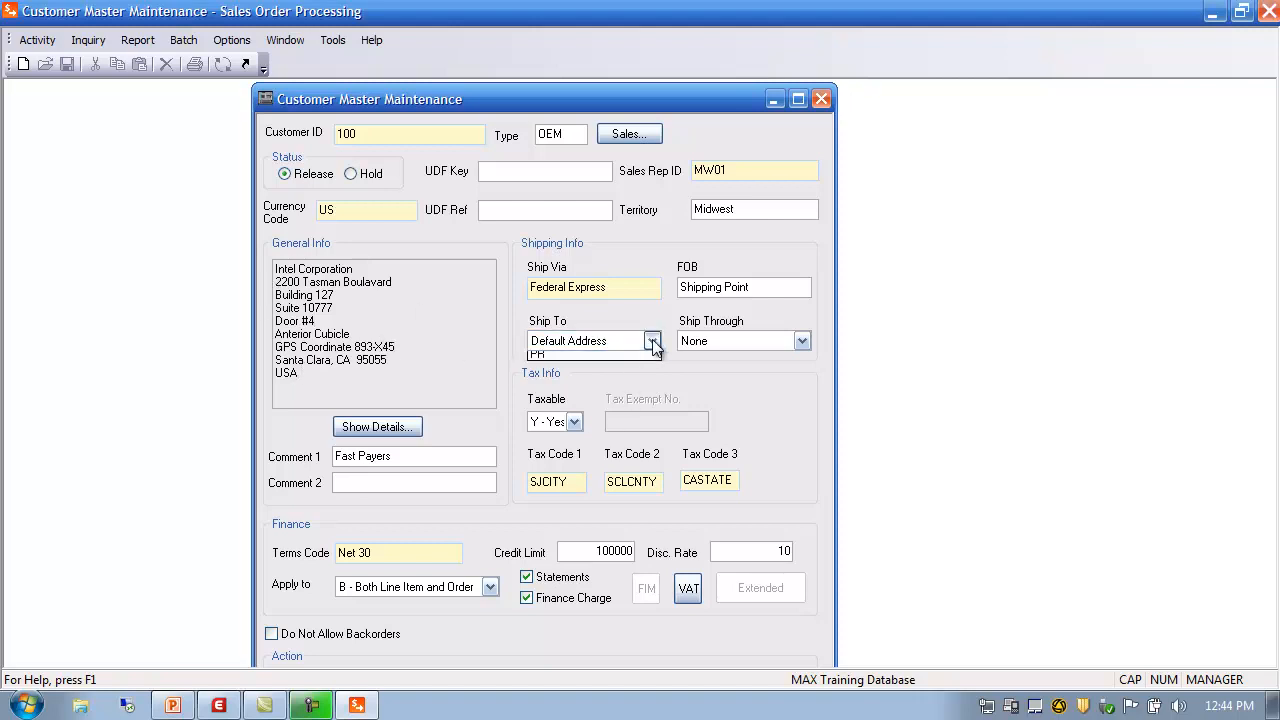
{"action": "left_click", "coordinate": [631, 395]}
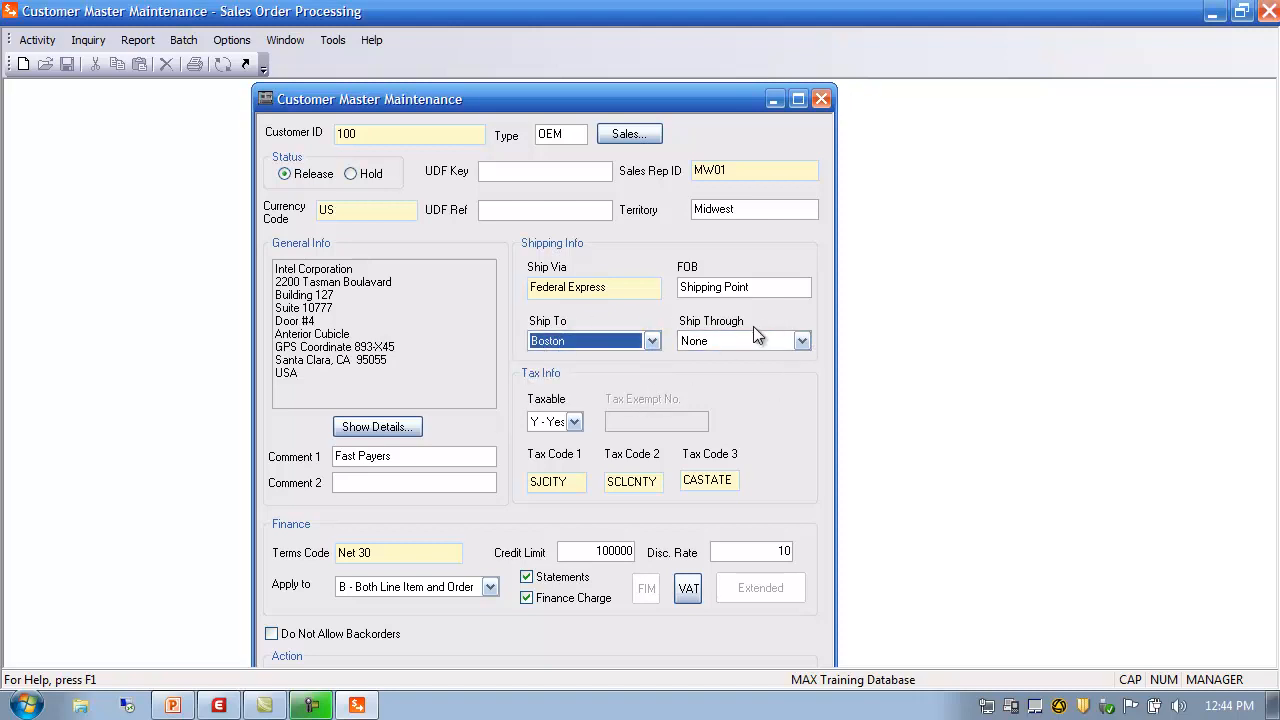
{"action": "left_click", "coordinate": [803, 341]}
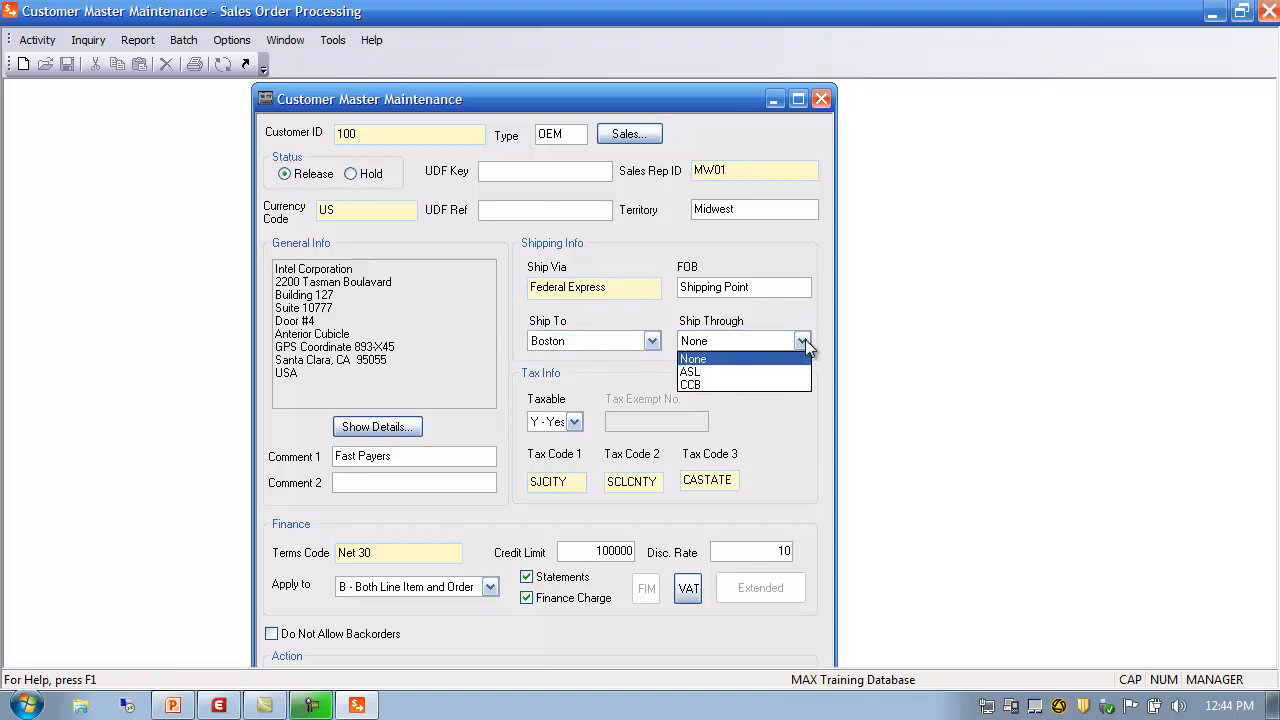
{"action": "left_click", "coordinate": [740, 370]}
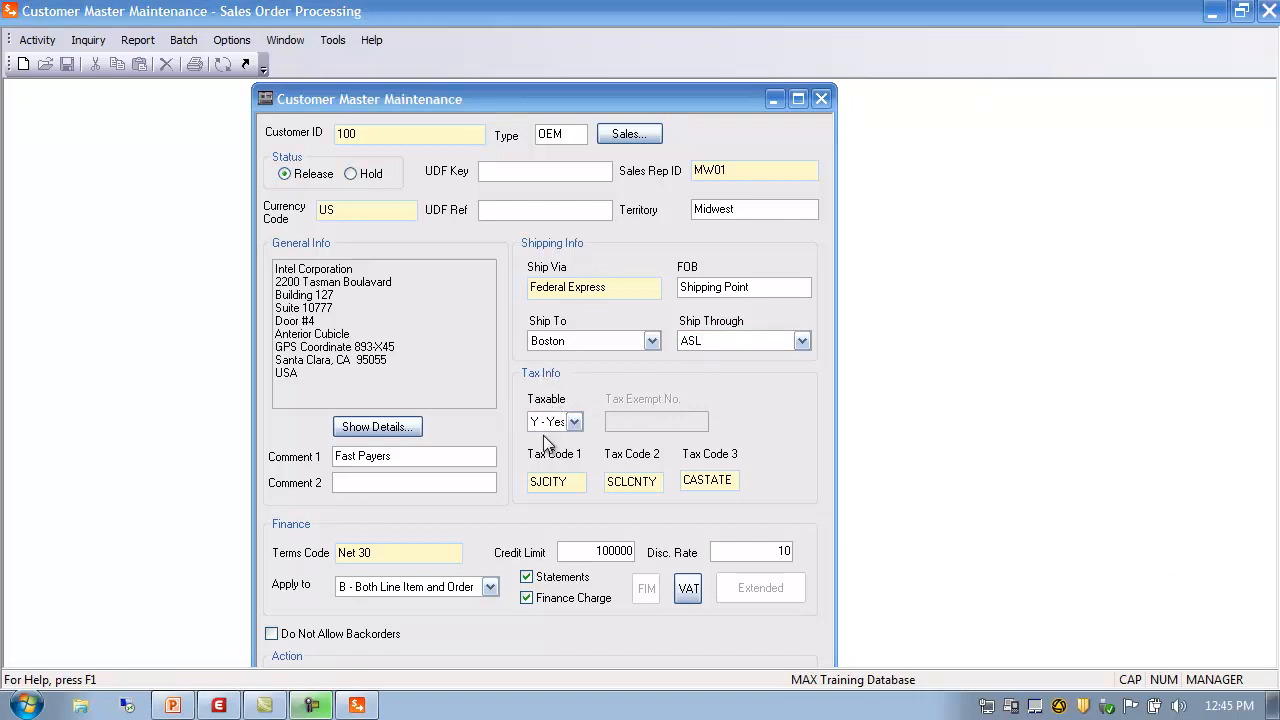
{"action": "left_click", "coordinate": [574, 422]}
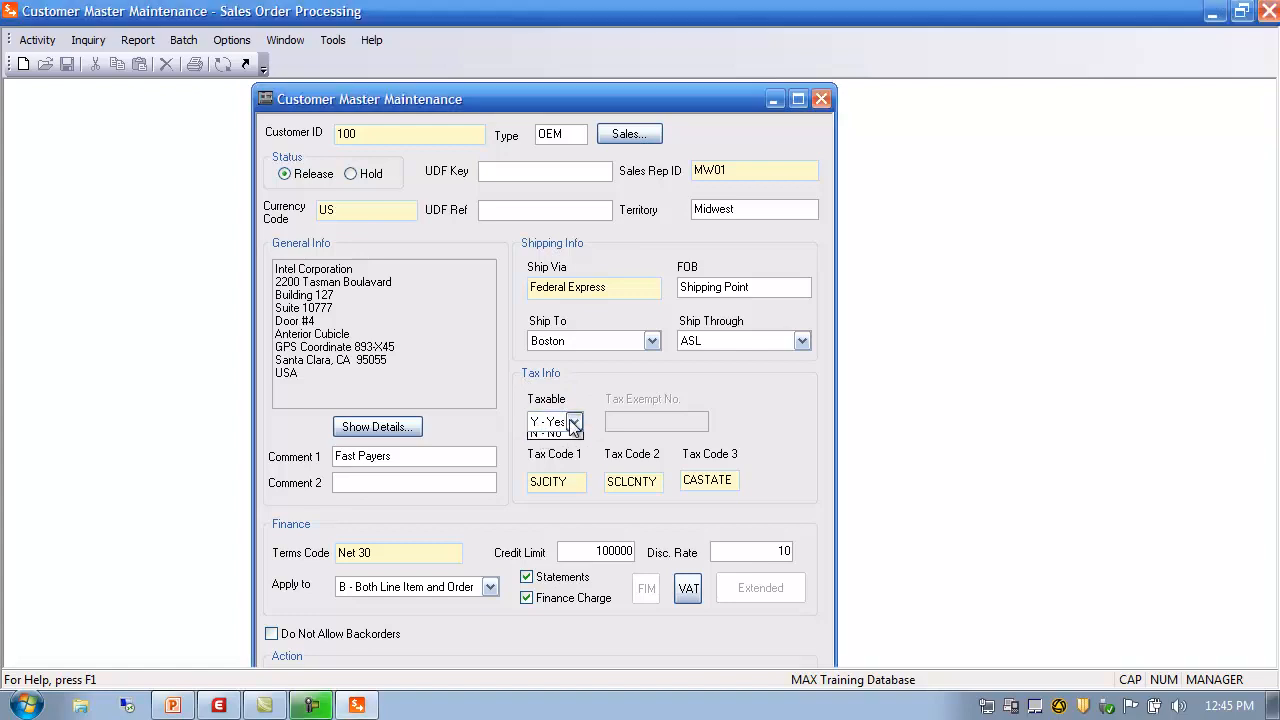
{"action": "left_click", "coordinate": [547, 439]}
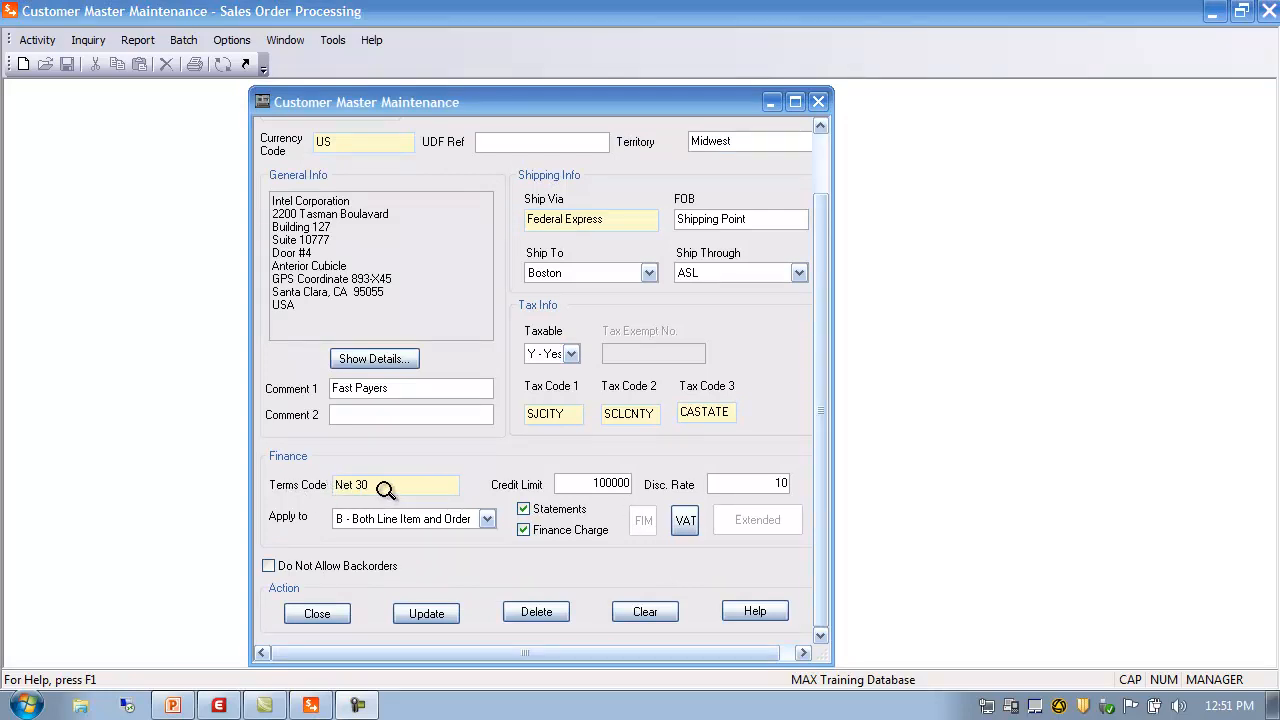
{"action": "double_click", "coordinate": [369, 485]}
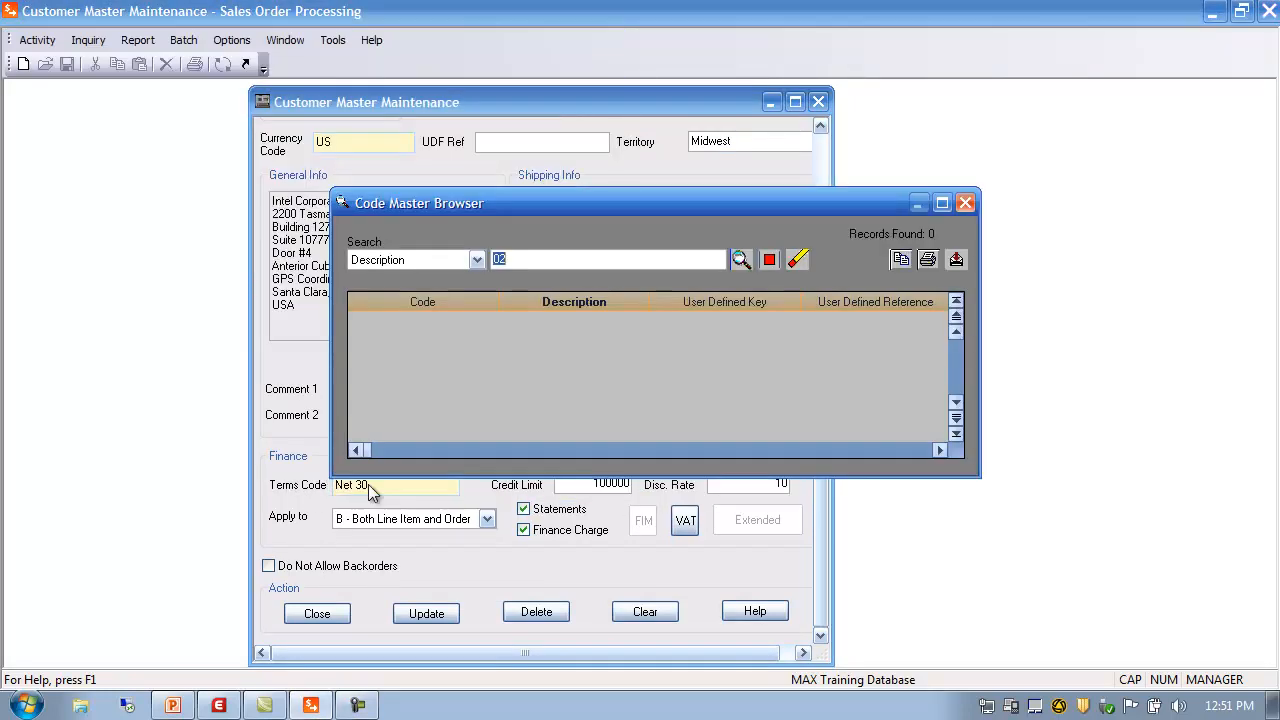
{"action": "left_click", "coordinate": [797, 260]}
{"action": "left_click", "coordinate": [740, 259]}
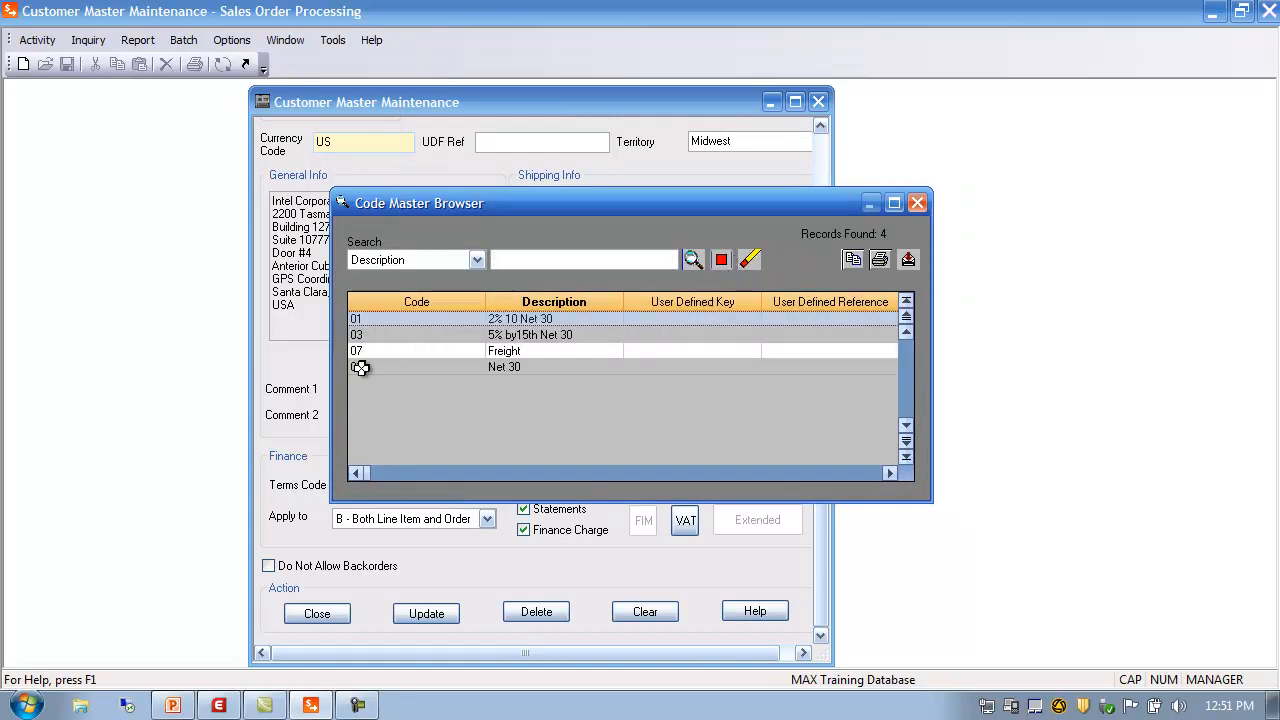
{"action": "double_click", "coordinate": [360, 367]}
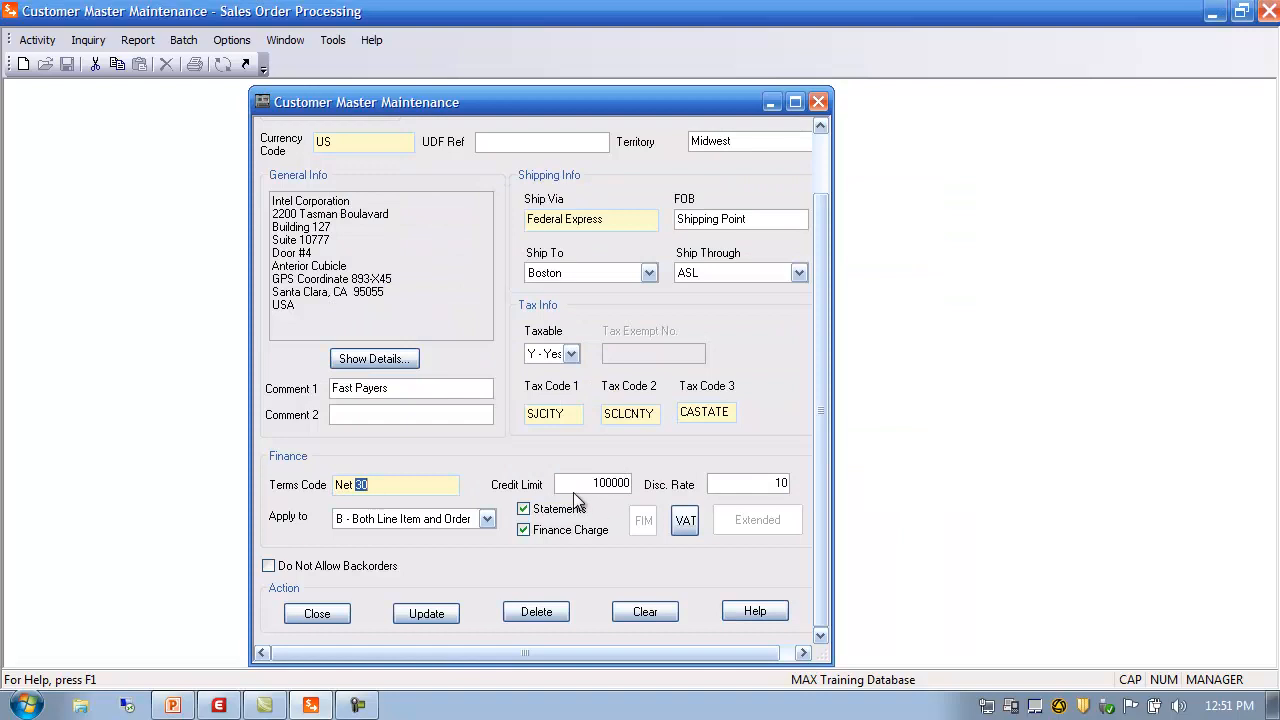
{"action": "left_click", "coordinate": [578, 483]}
{"action": "left_click", "coordinate": [748, 483]}
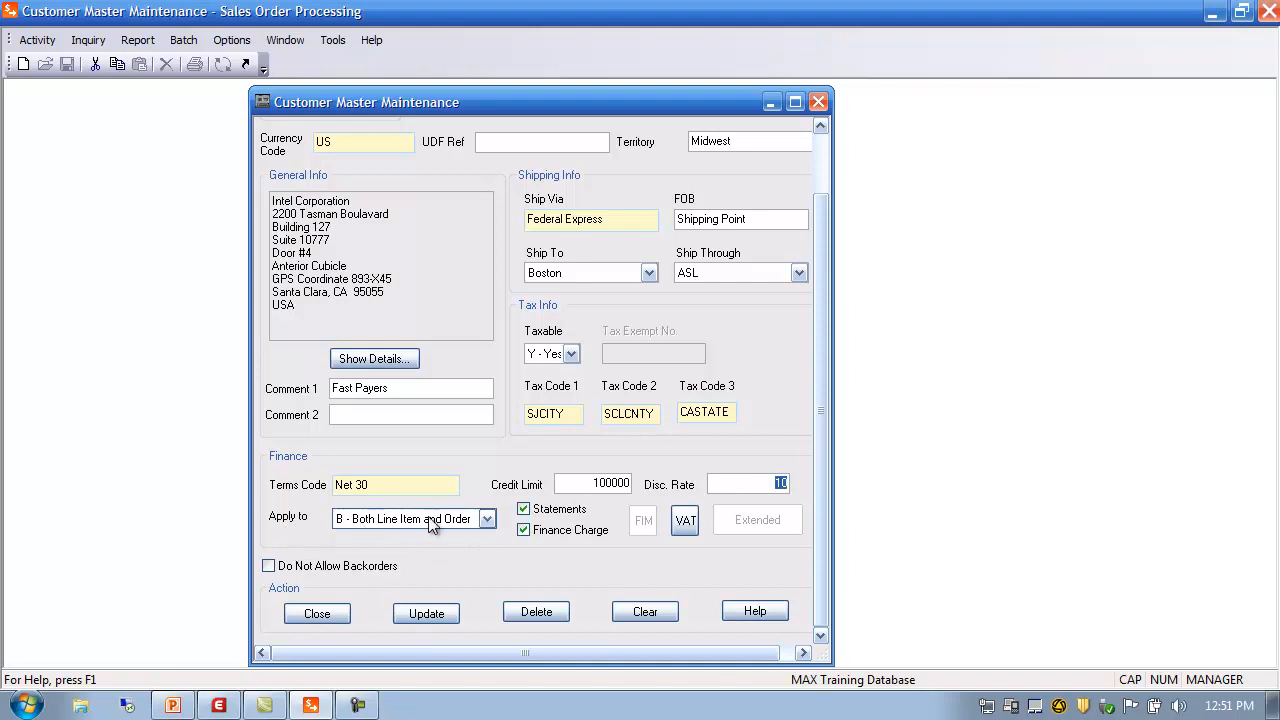
{"action": "left_click", "coordinate": [487, 520]}
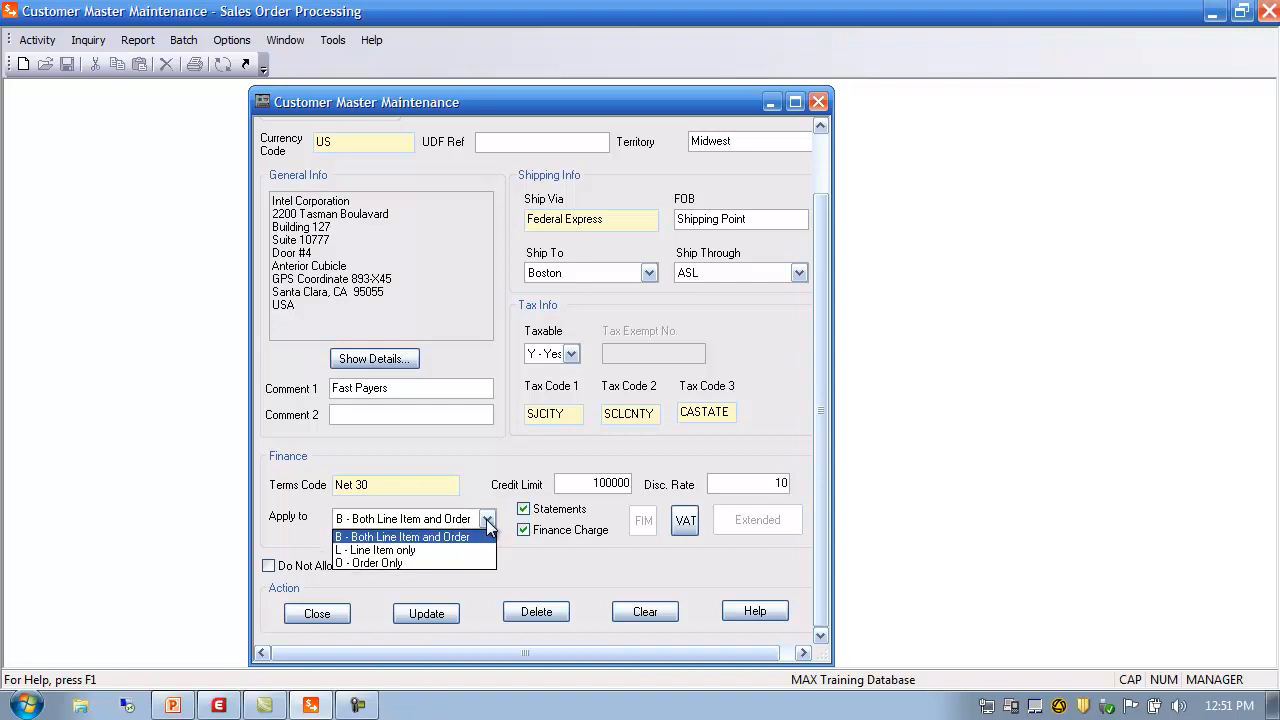
{"action": "left_click", "coordinate": [404, 539]}
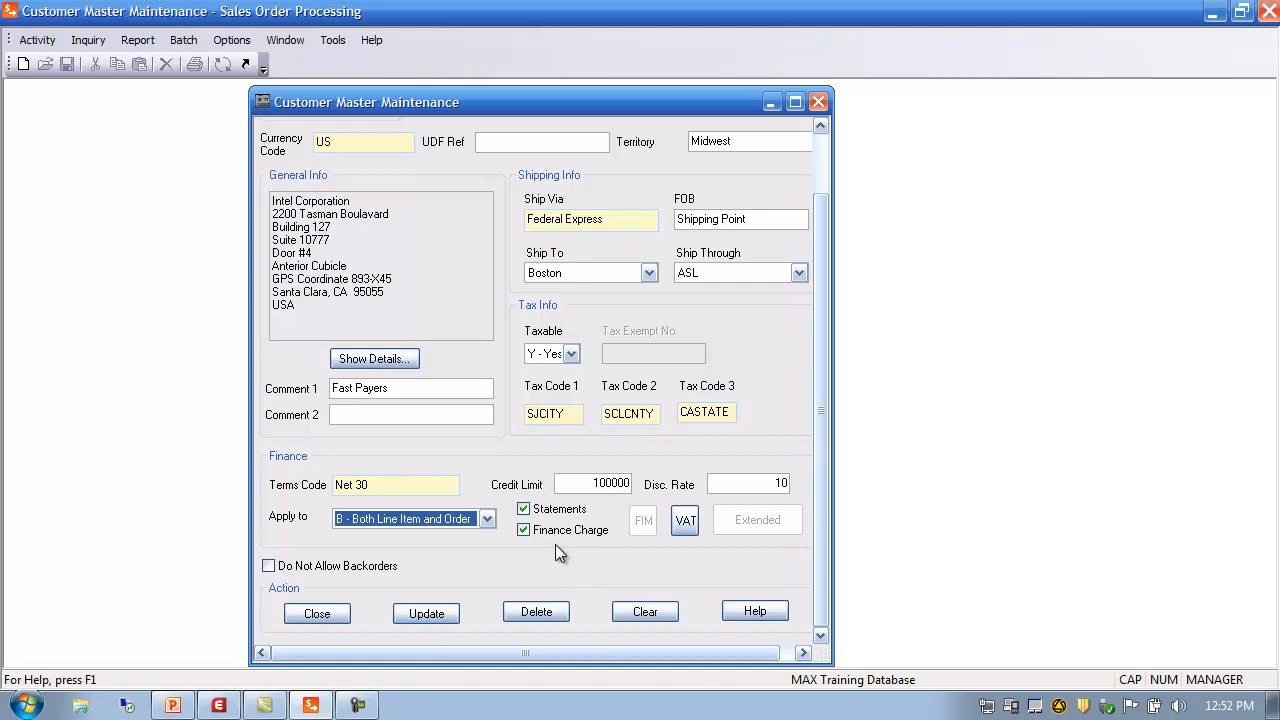
{"action": "left_click", "coordinate": [685, 521]}
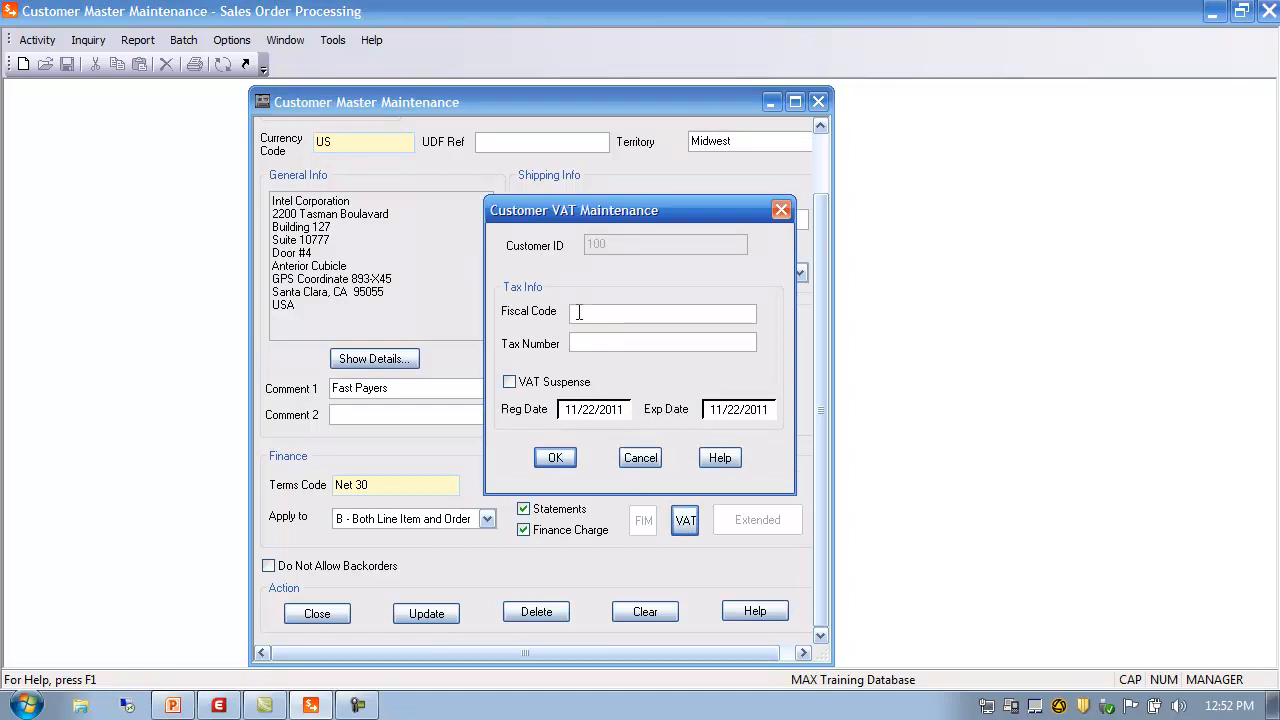
{"action": "left_click", "coordinate": [641, 459]}
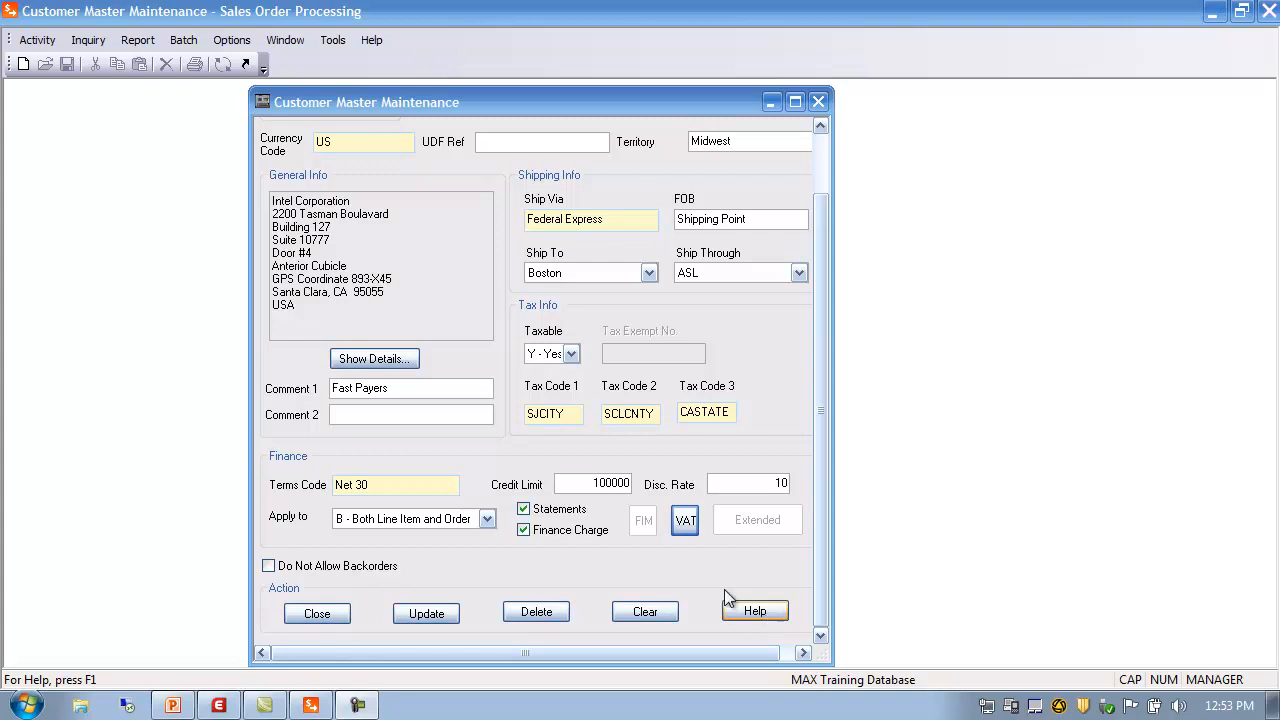
Close Customer Master Maintenance, saving customer 100's changes, and bring up the Report menu
{"action": "left_click", "coordinate": [320, 614]}
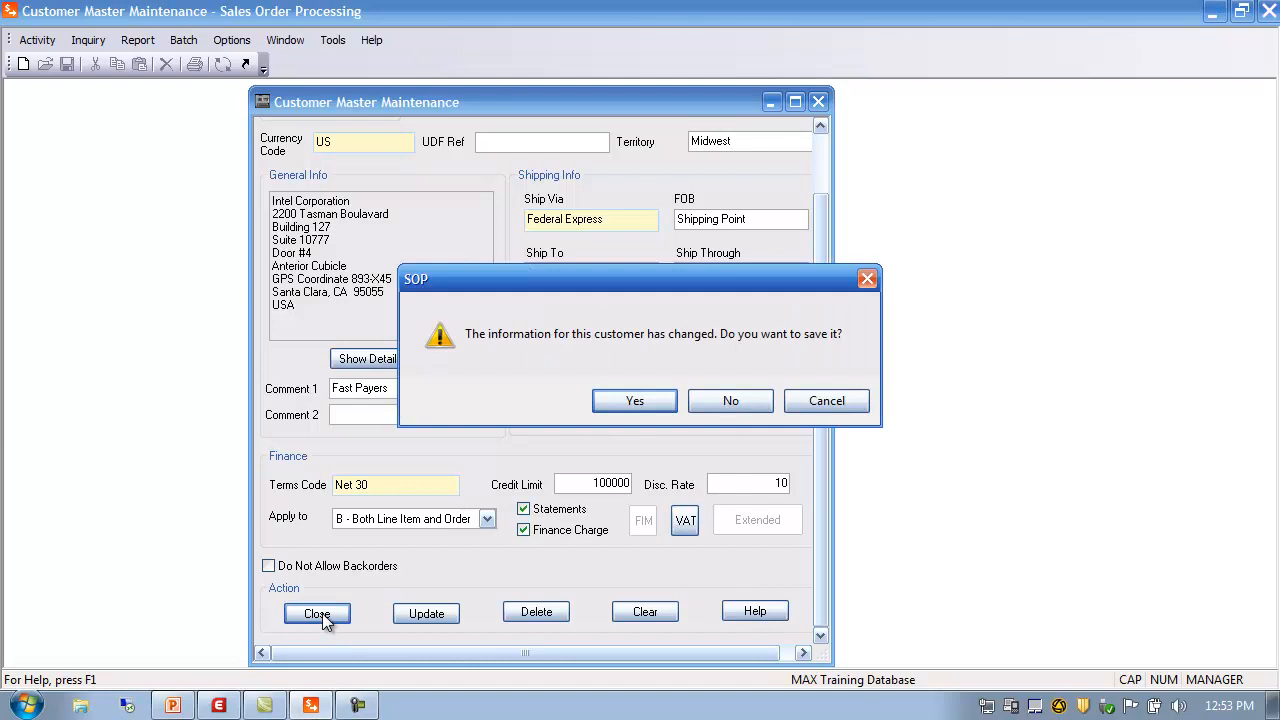
{"action": "left_click", "coordinate": [640, 402]}
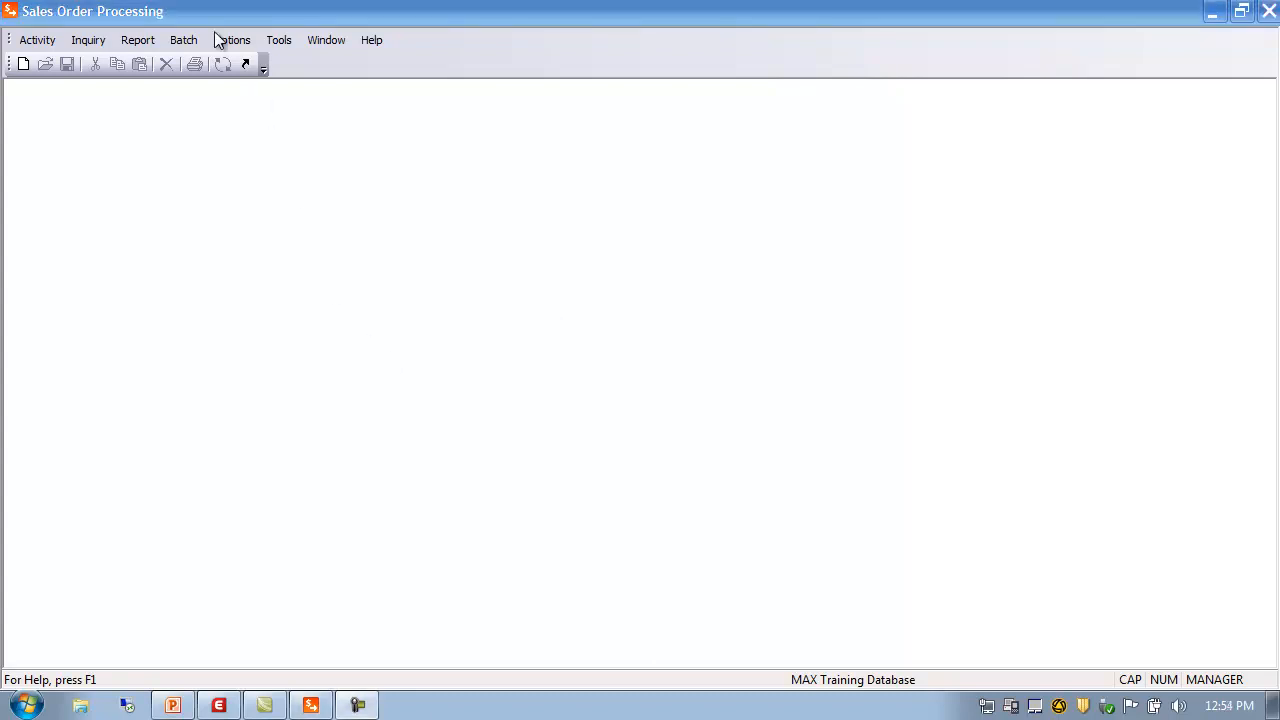
{"action": "left_click", "coordinate": [141, 42]}
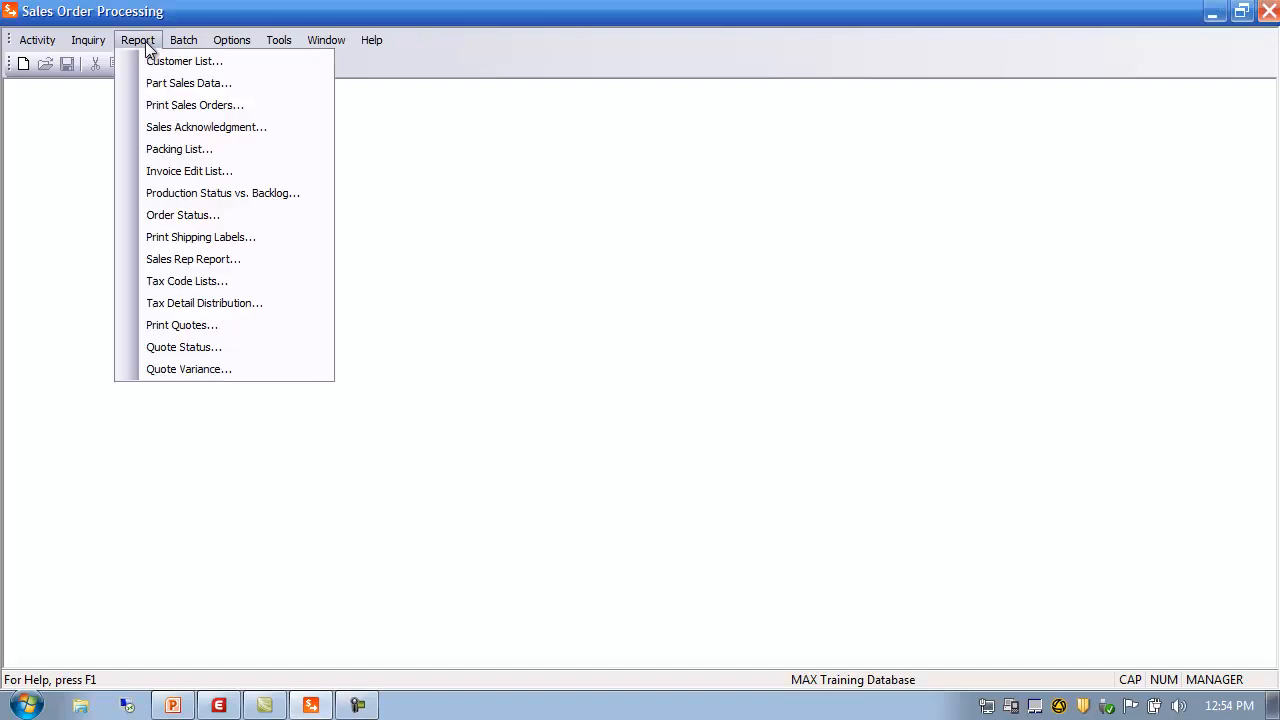
Run the Customer List report with Begin set to 0 and End set to Z
{"action": "left_click", "coordinate": [164, 62]}
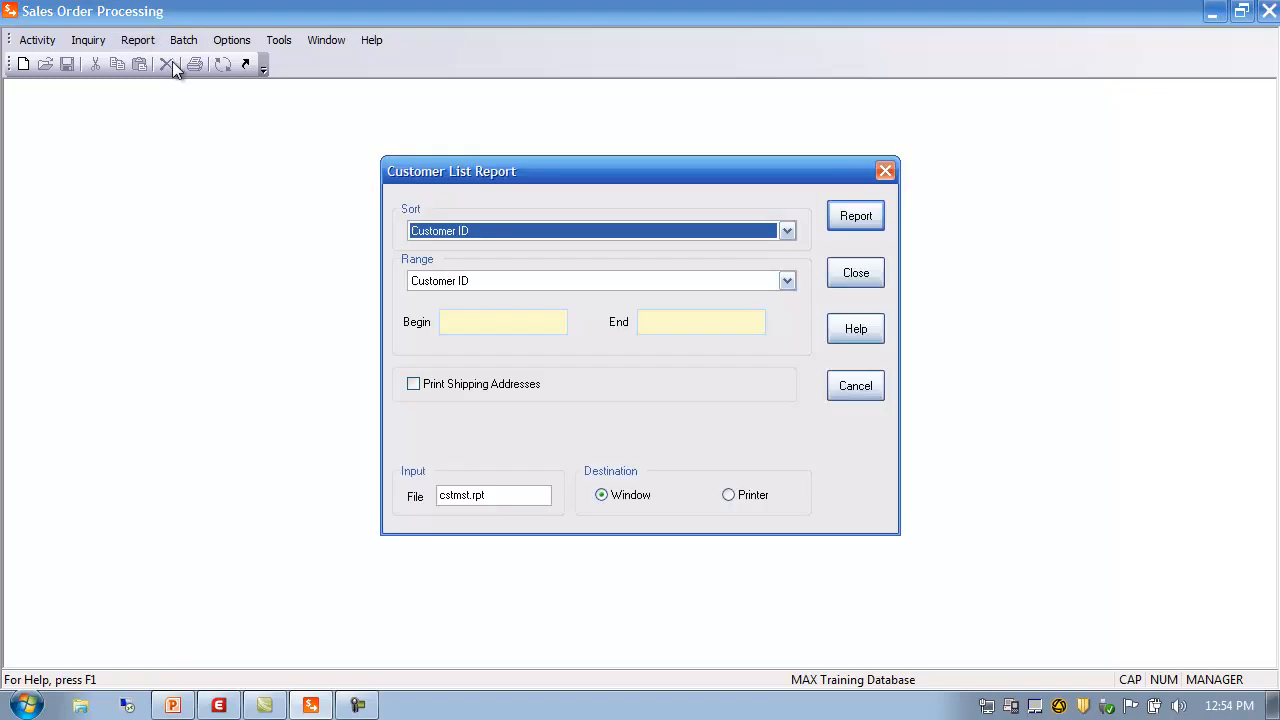
{"action": "left_click", "coordinate": [458, 326]}
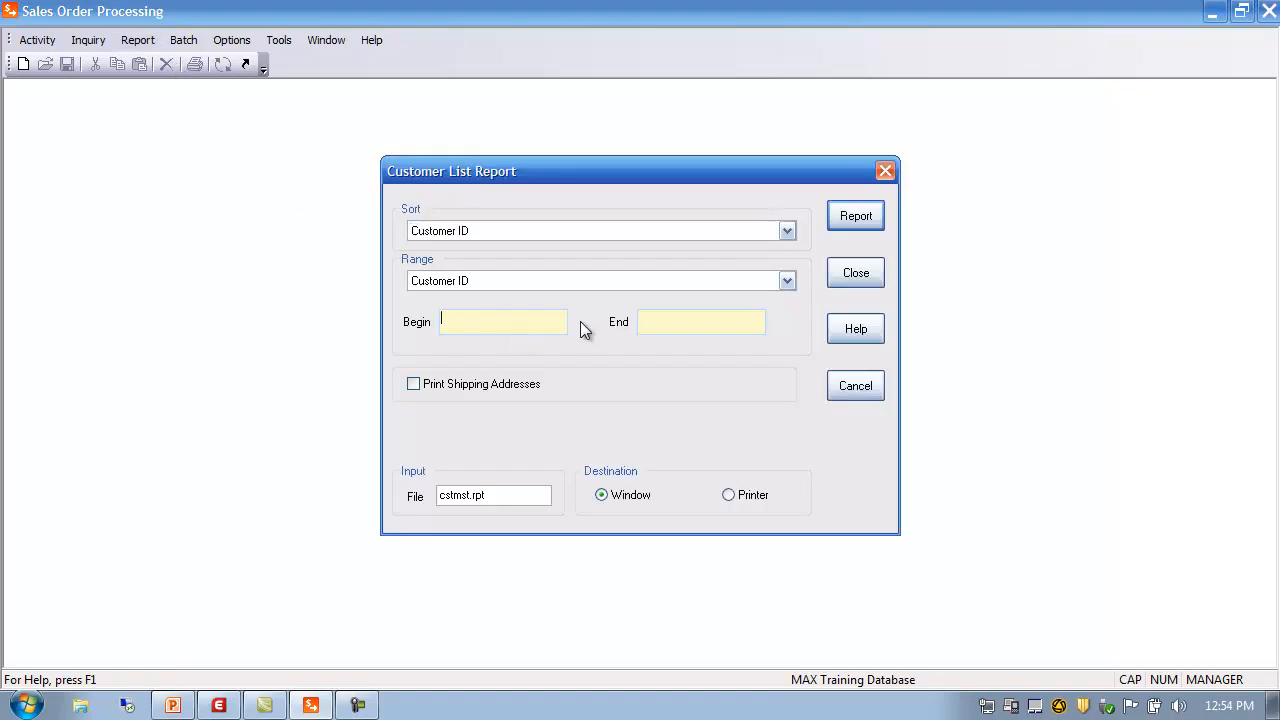
{"action": "type", "text": "0"}
{"action": "left_click_drag", "start_coordinate": [650, 320], "coordinate": [617, 324]}
{"action": "type", "text": "Z"}
{"action": "left_click", "coordinate": [858, 214]}
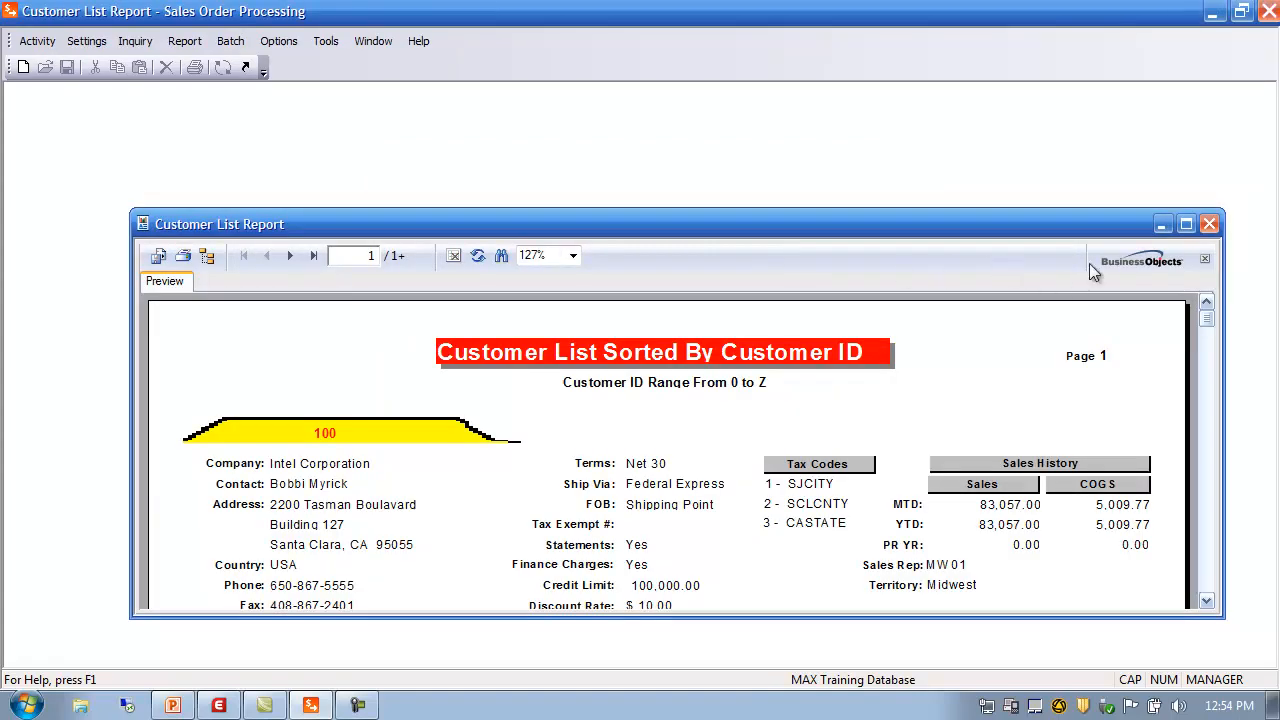
Enlarge the Customer List Report preview to review it, then close it
{"action": "left_click", "coordinate": [1186, 224]}
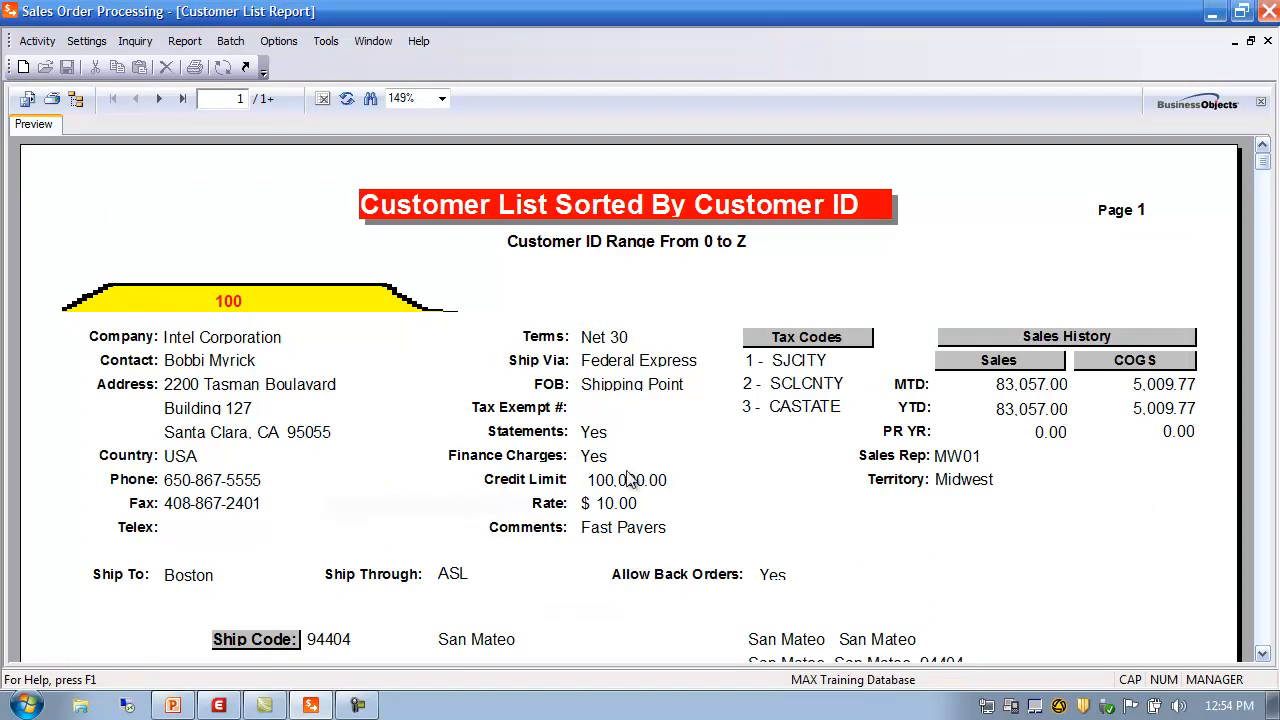
{"action": "mouse_move", "coordinate": [1262, 163]}
{"action": "left_mouse_down"}
{"action": "mouse_move", "coordinate": [1265, 640]}
{"action": "mouse_move", "coordinate": [1272, 449]}
{"action": "mouse_move", "coordinate": [1255, 140]}
{"action": "left_mouse_up"}
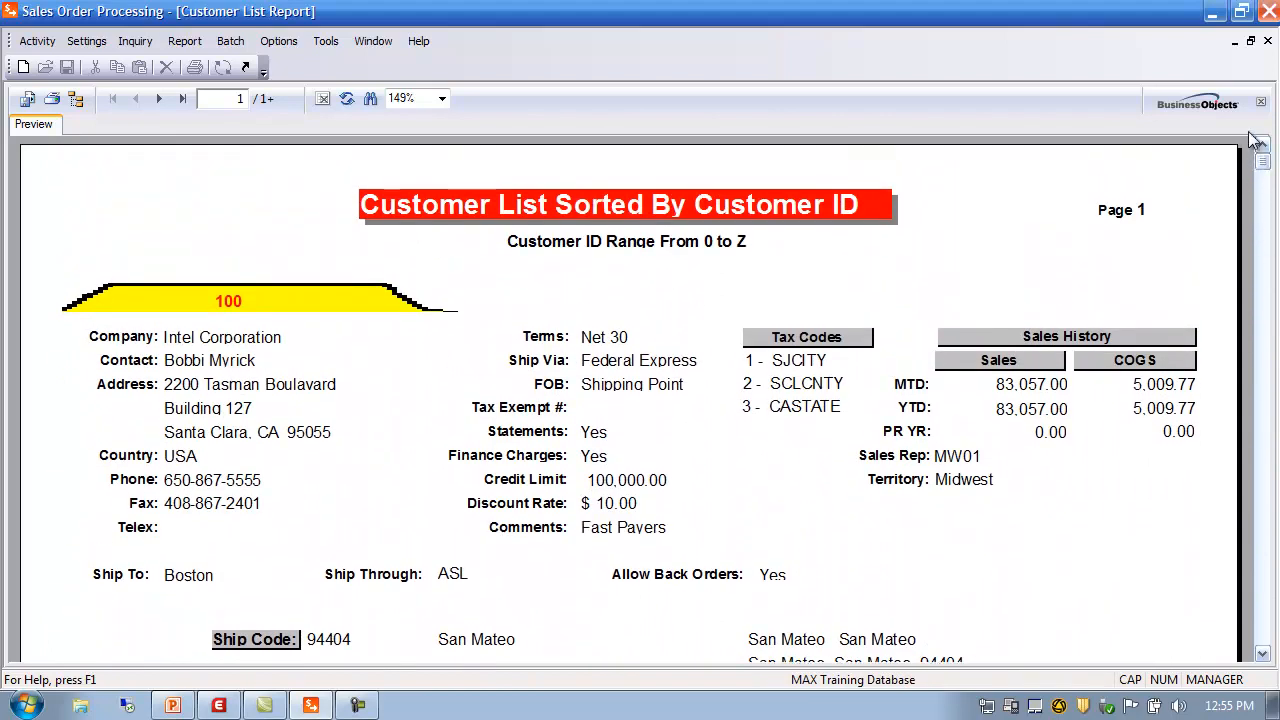
{"action": "left_click", "coordinate": [1267, 41]}
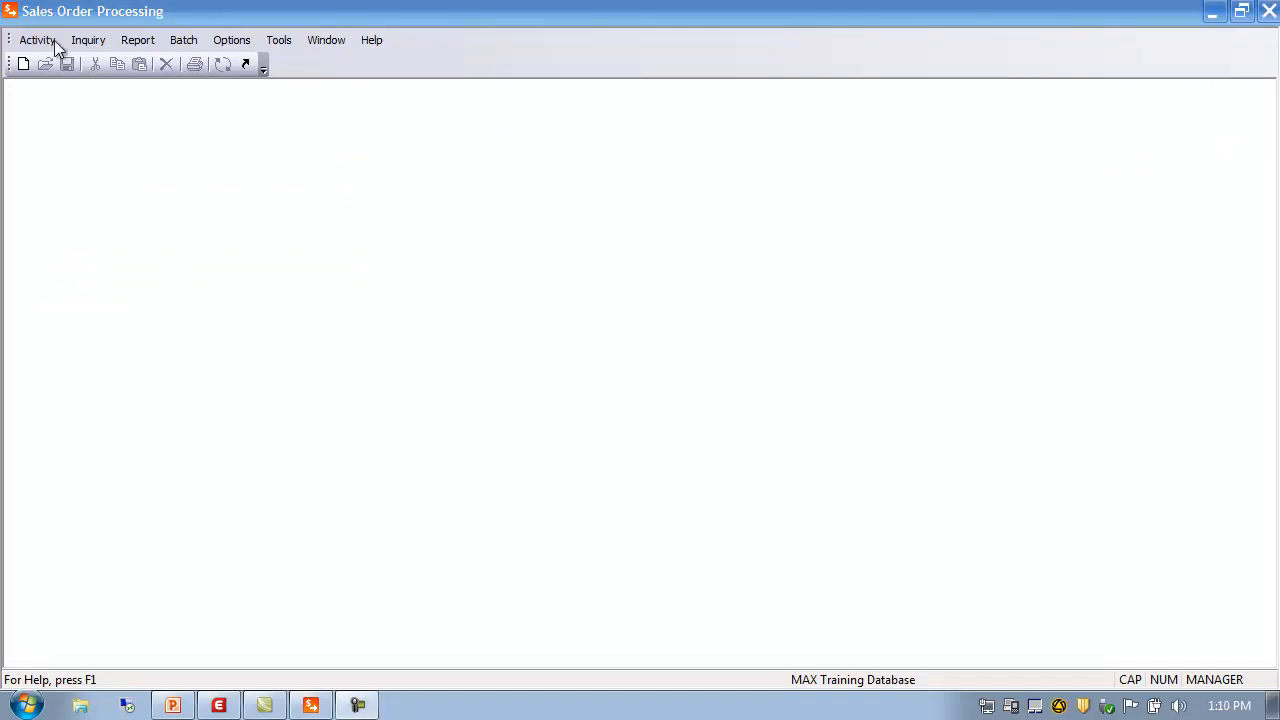
{"action": "left_click", "coordinate": [37, 40]}
{"action": "mouse_move", "coordinate": [62, 63]}
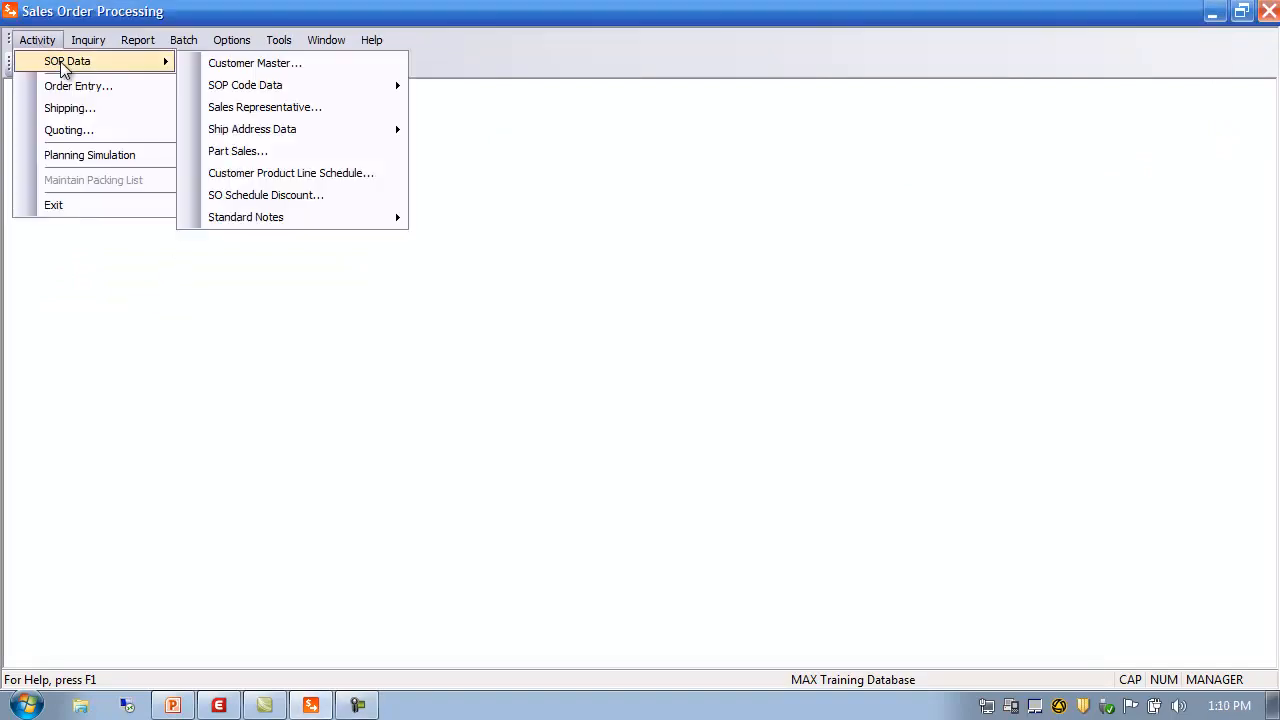
{"action": "mouse_move", "coordinate": [215, 85]}
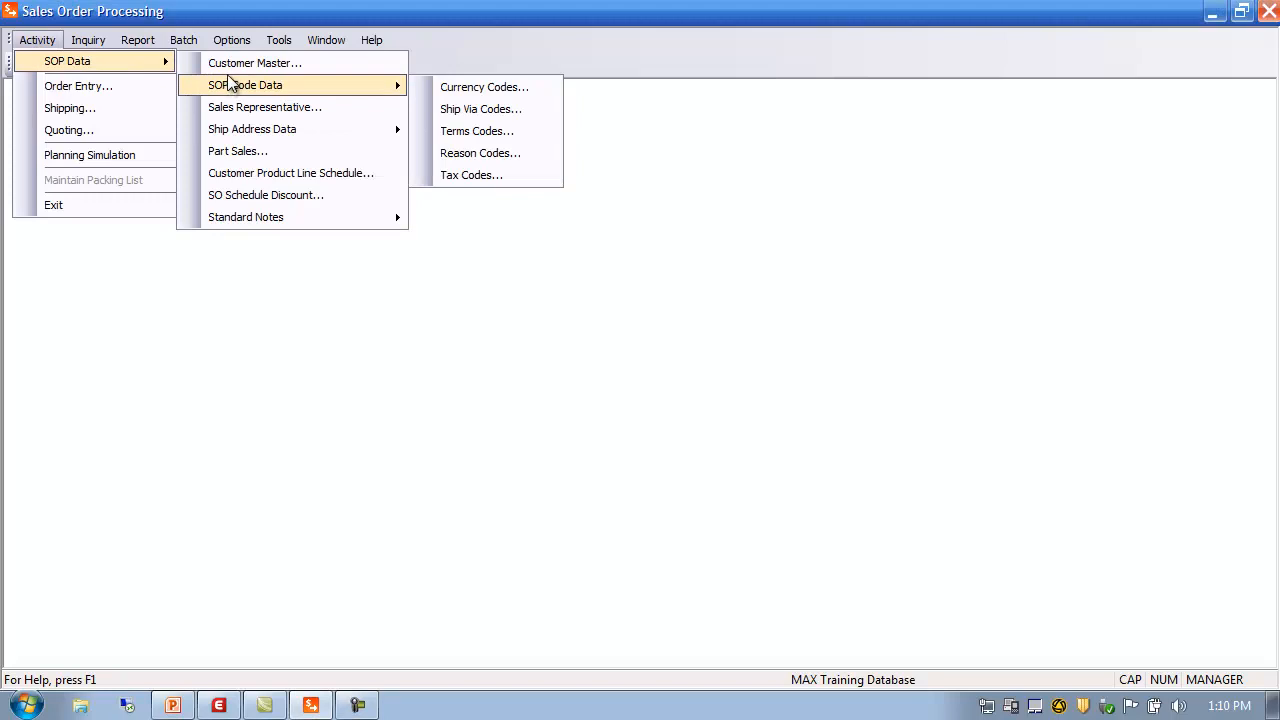
{"action": "left_click", "coordinate": [240, 151]}
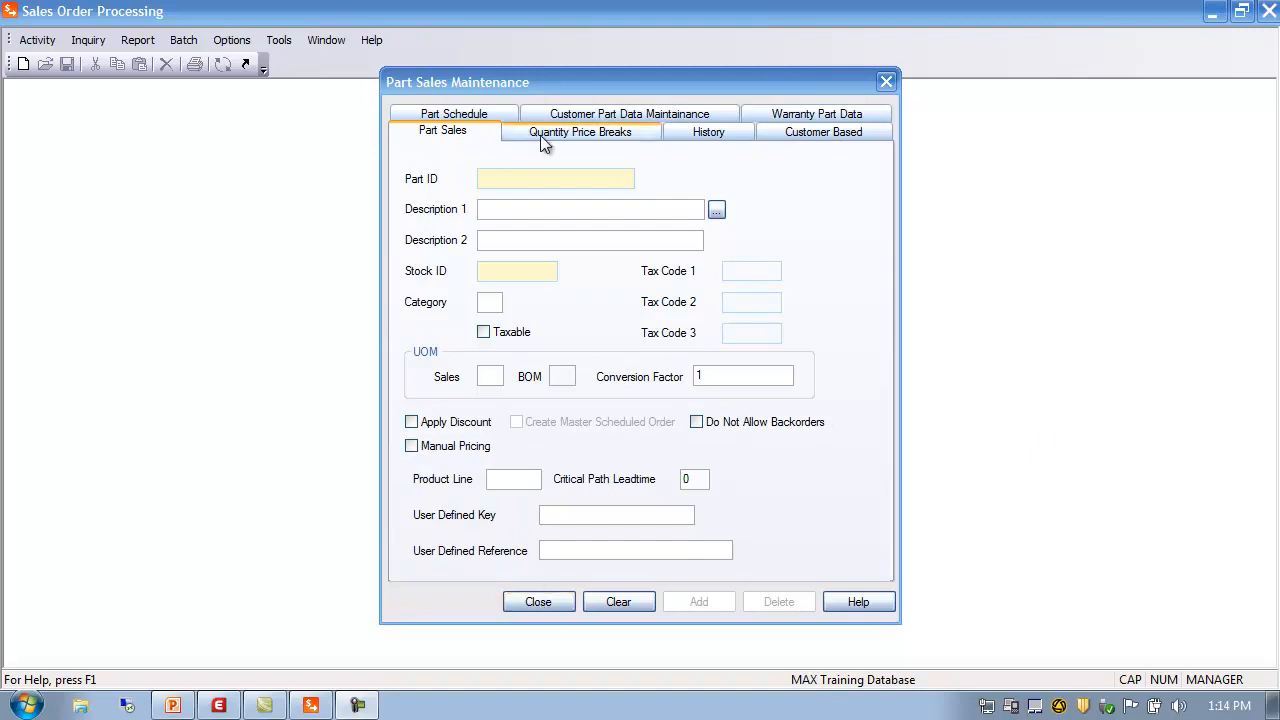
{"action": "left_click", "coordinate": [553, 604]}
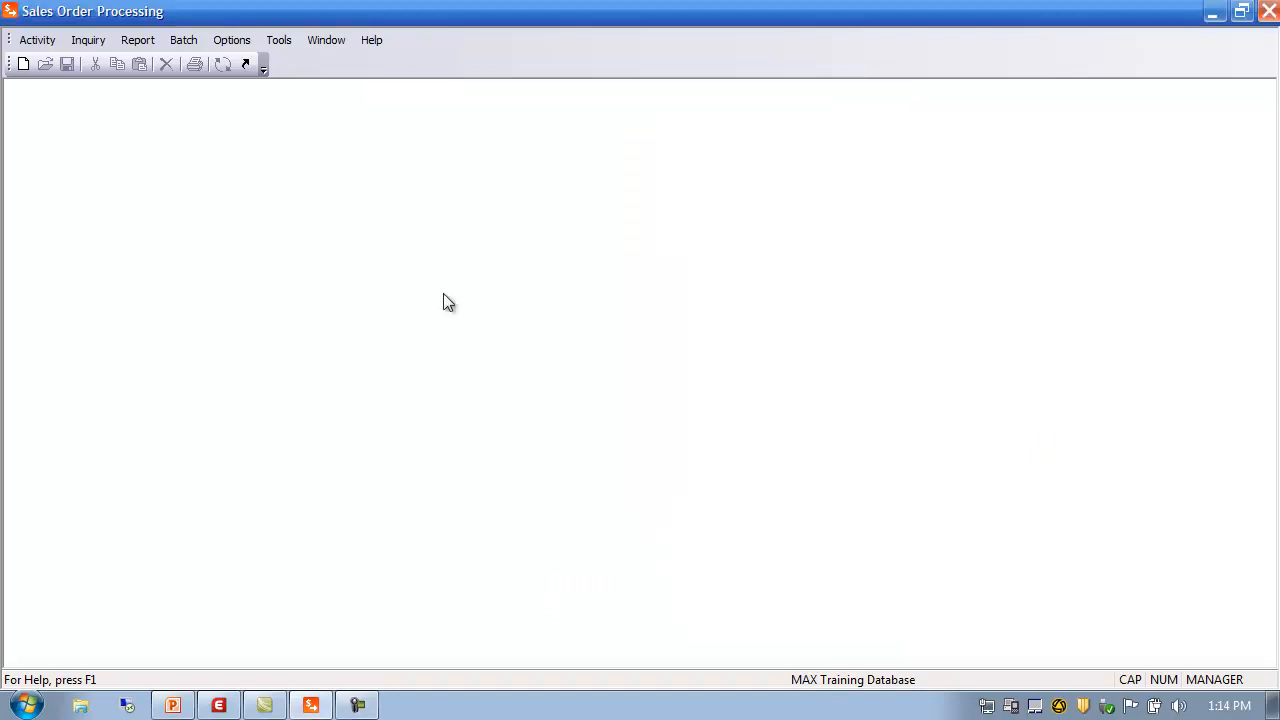
{"action": "left_click", "coordinate": [190, 40]}
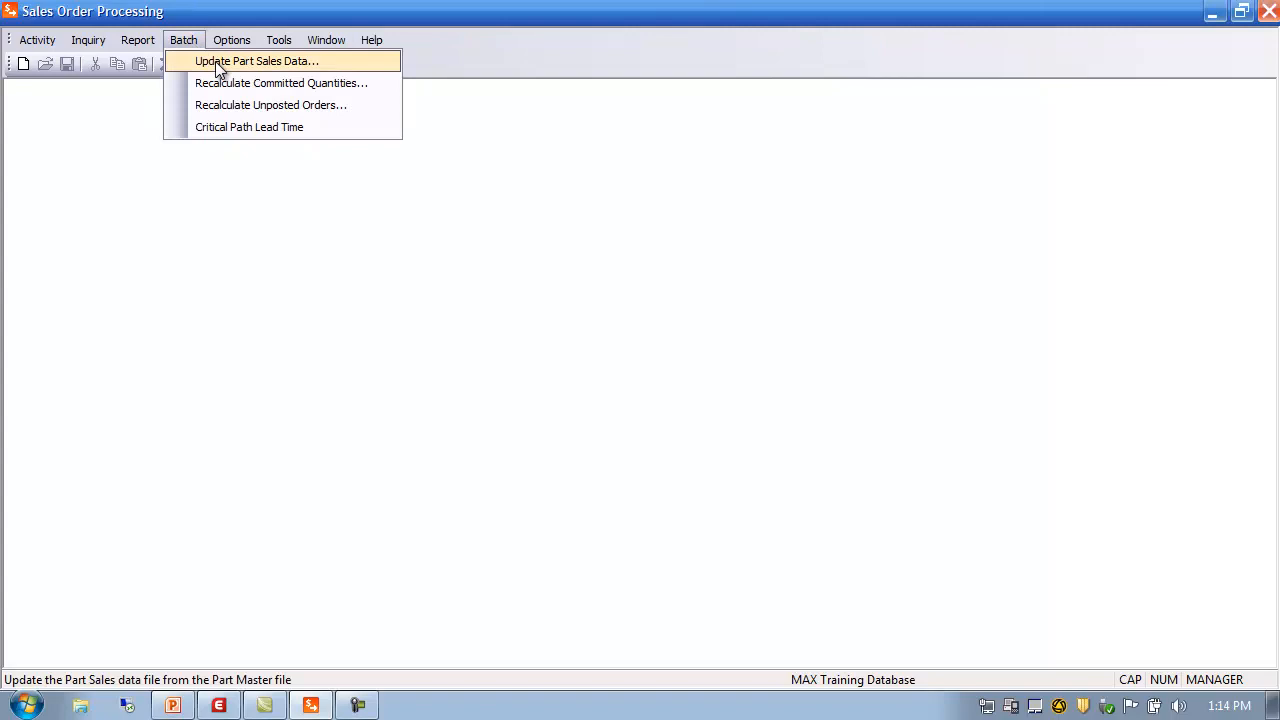
{"action": "left_click", "coordinate": [219, 59]}
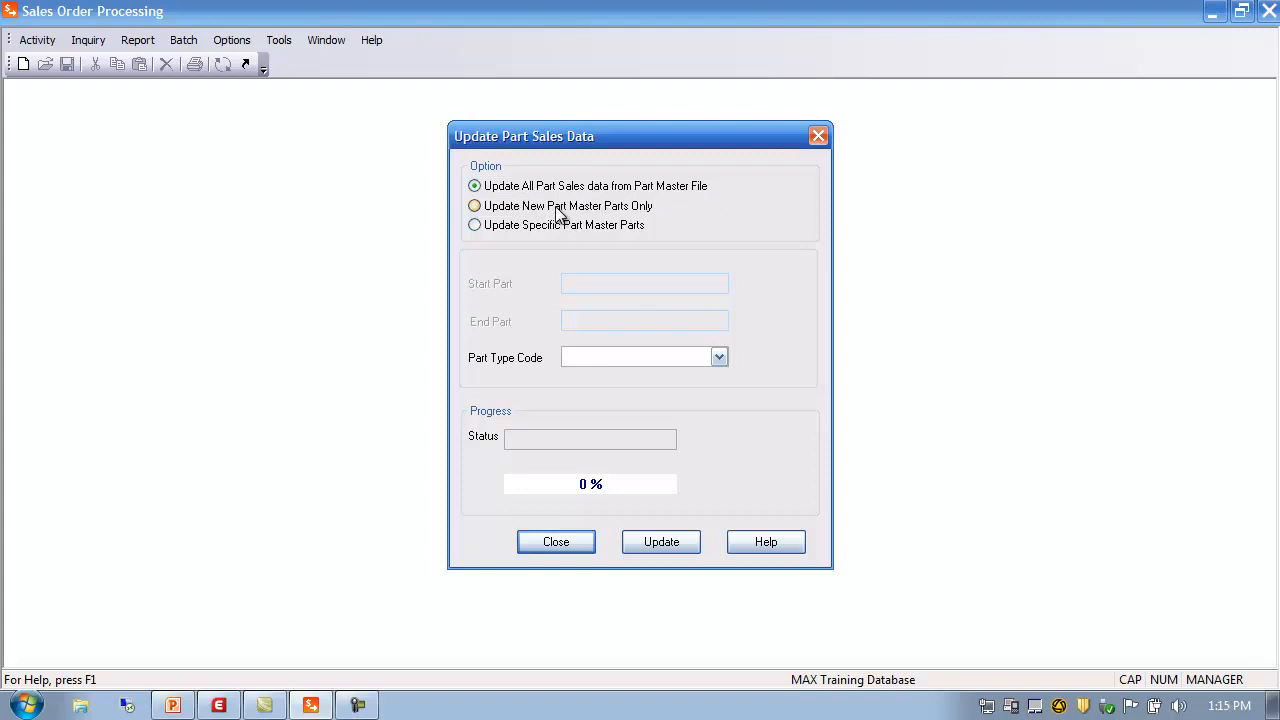
{"action": "left_click", "coordinate": [490, 210]}
{"action": "left_click", "coordinate": [490, 231]}
{"action": "left_click", "coordinate": [585, 320]}
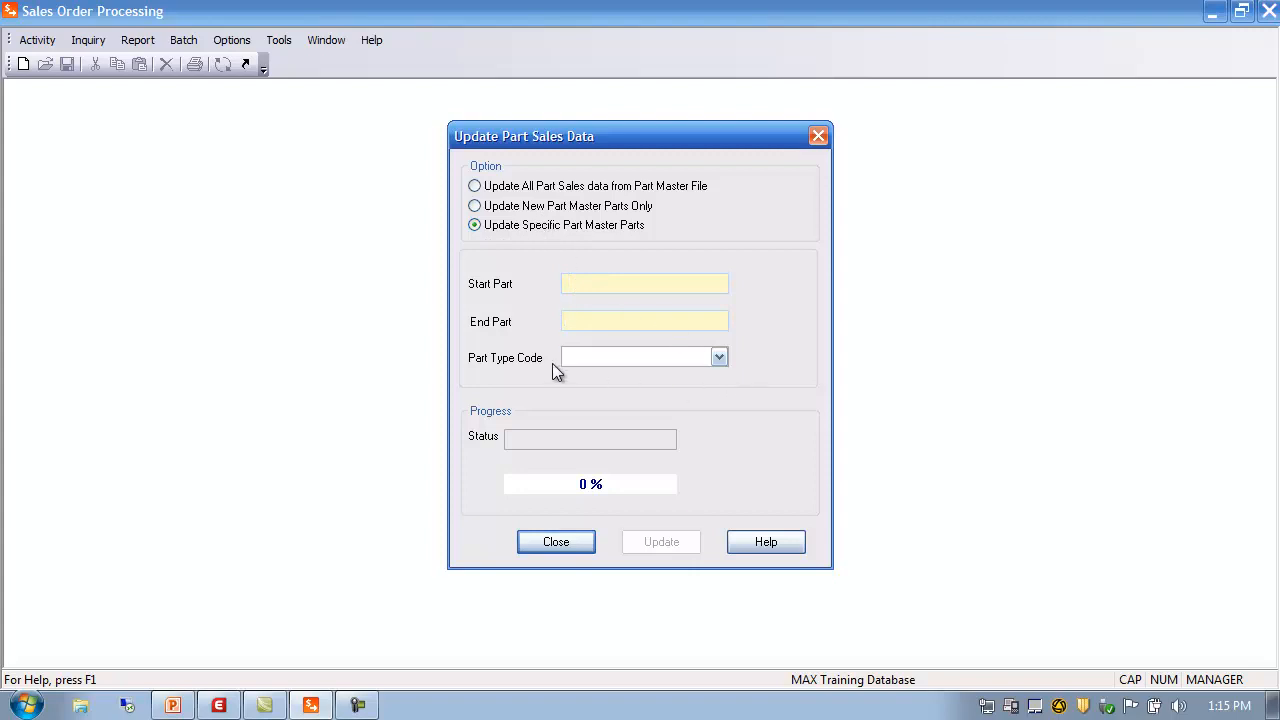
{"action": "left_click", "coordinate": [719, 357]}
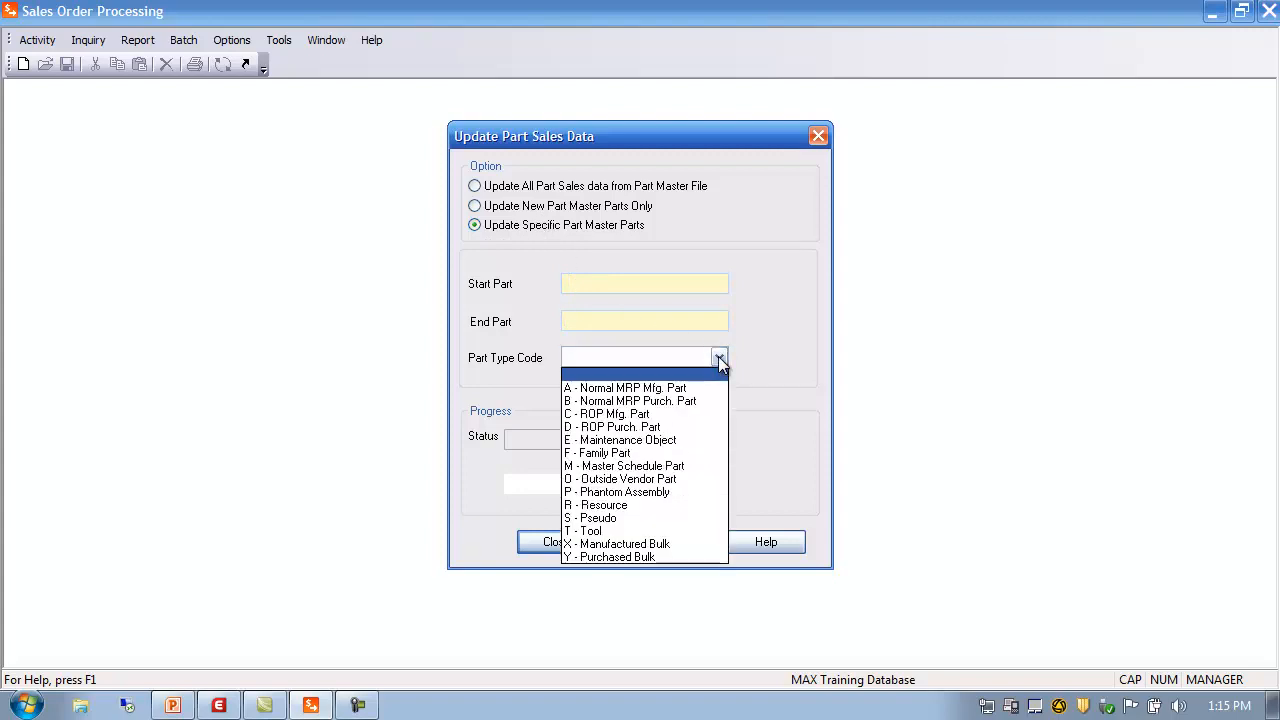
{"action": "left_click", "coordinate": [719, 357]}
{"action": "left_click", "coordinate": [586, 186]}
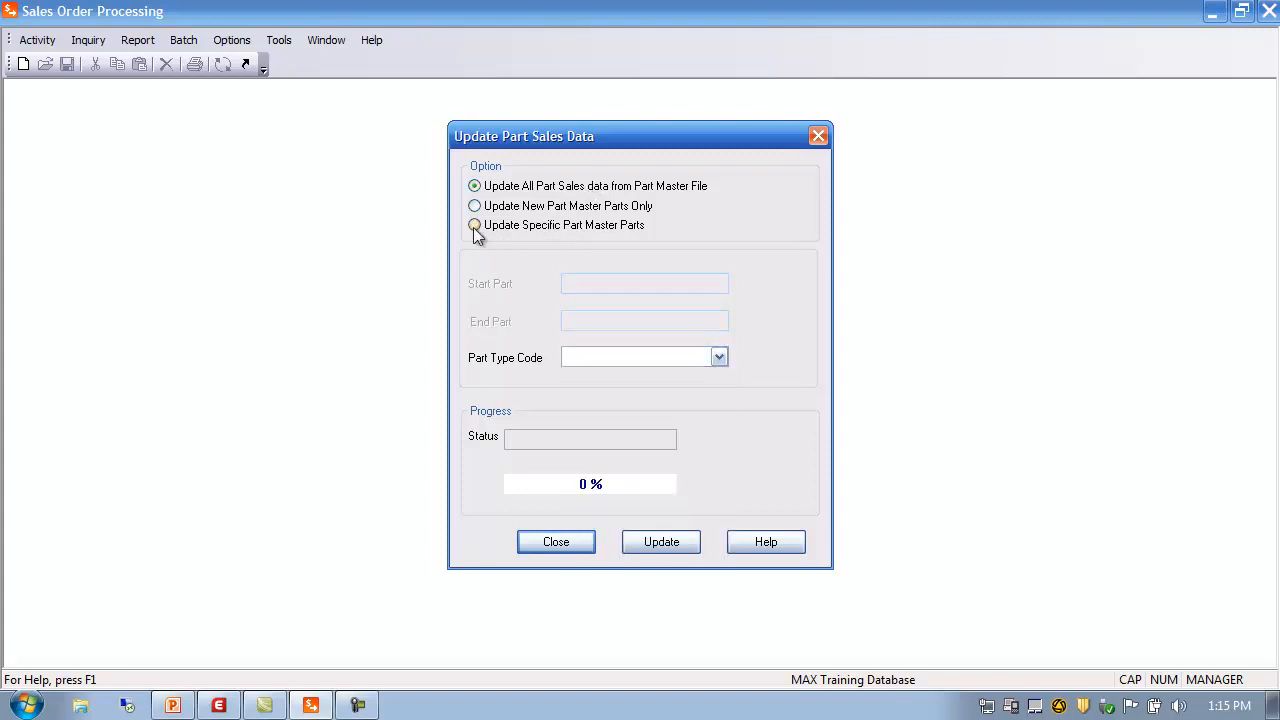
{"action": "left_click", "coordinate": [722, 358]}
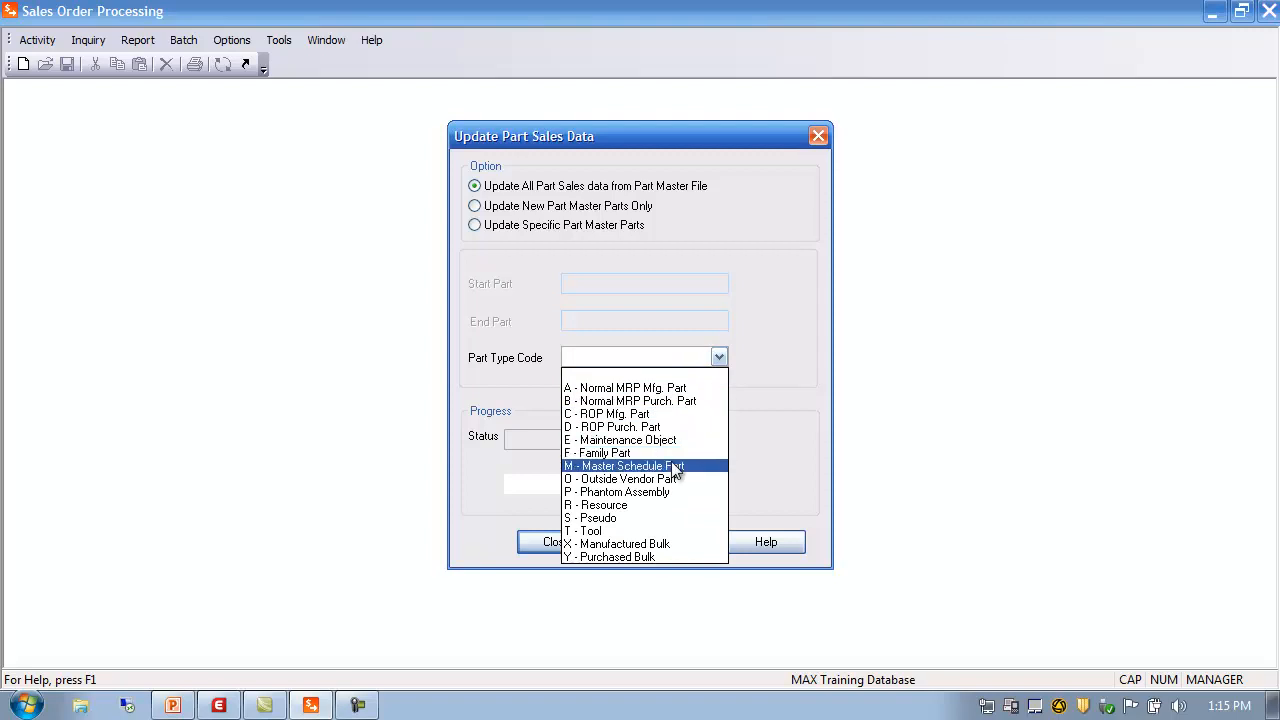
{"action": "left_click", "coordinate": [650, 358]}
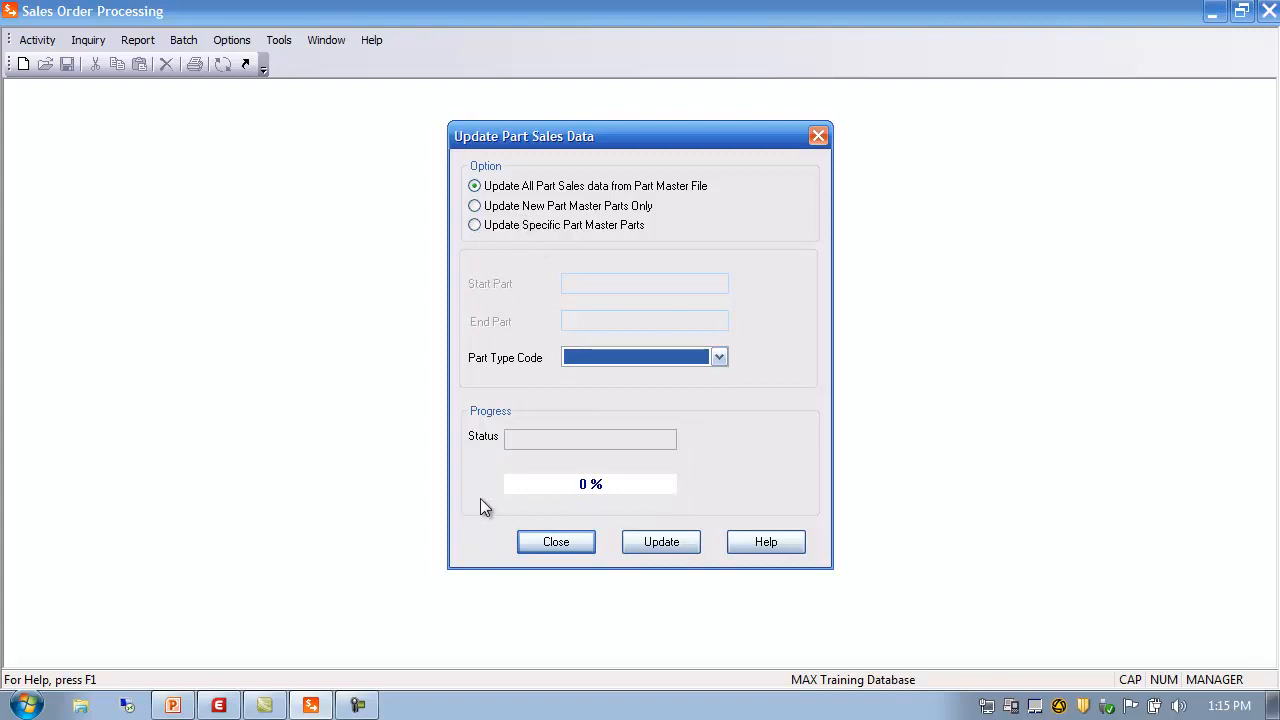
{"action": "left_click", "coordinate": [565, 544]}
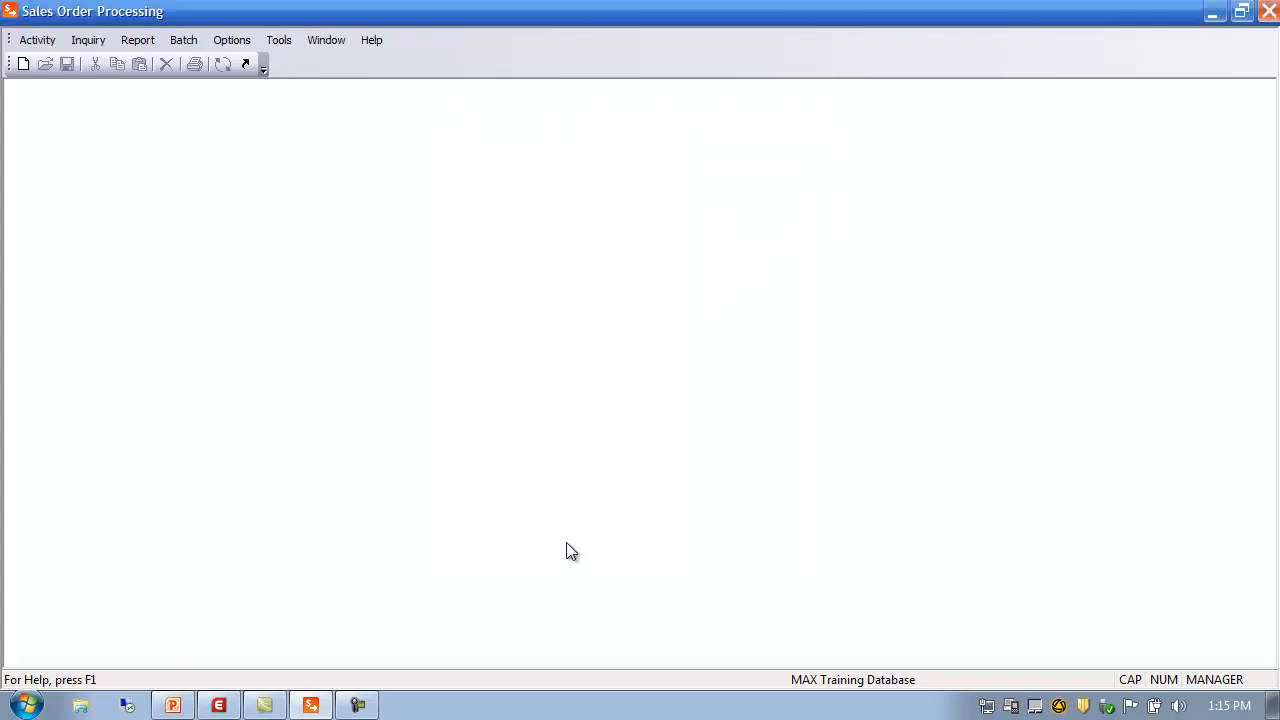
Open Part Sales Maintenance and load part 11000 from the Part Master Browser
{"action": "left_click", "coordinate": [35, 40]}
{"action": "mouse_move", "coordinate": [54, 61]}
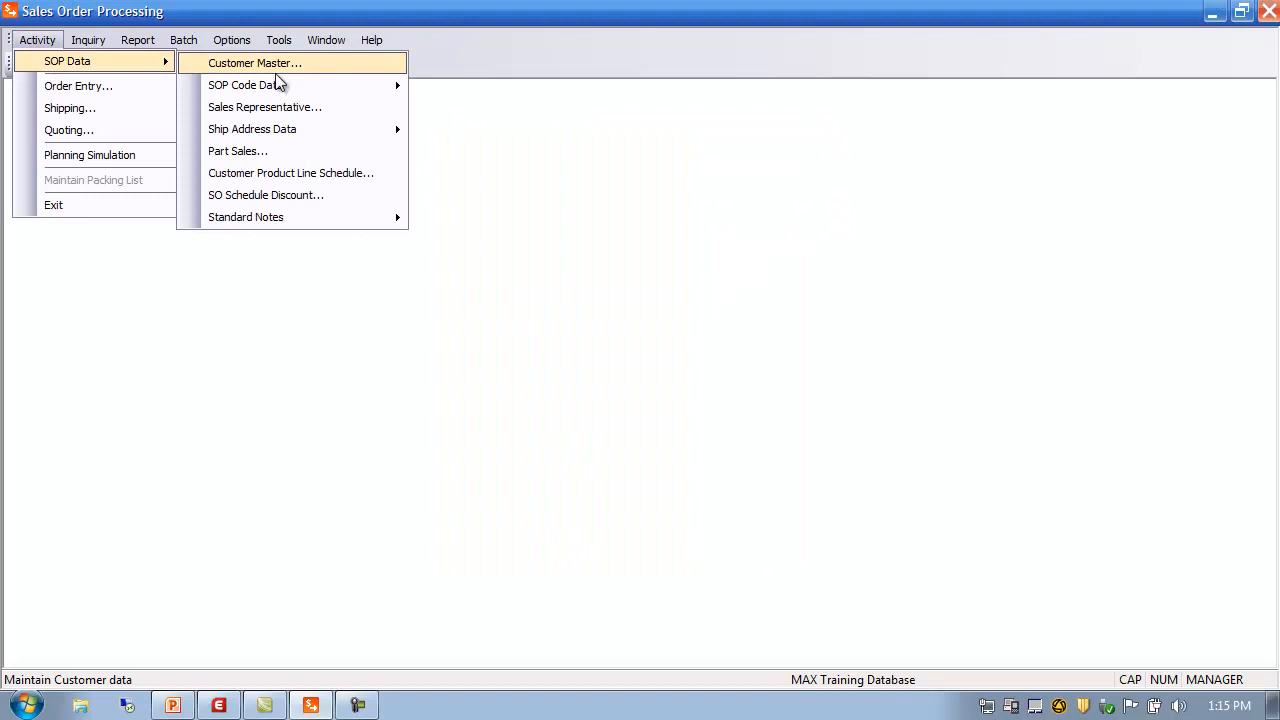
{"action": "left_click", "coordinate": [277, 154]}
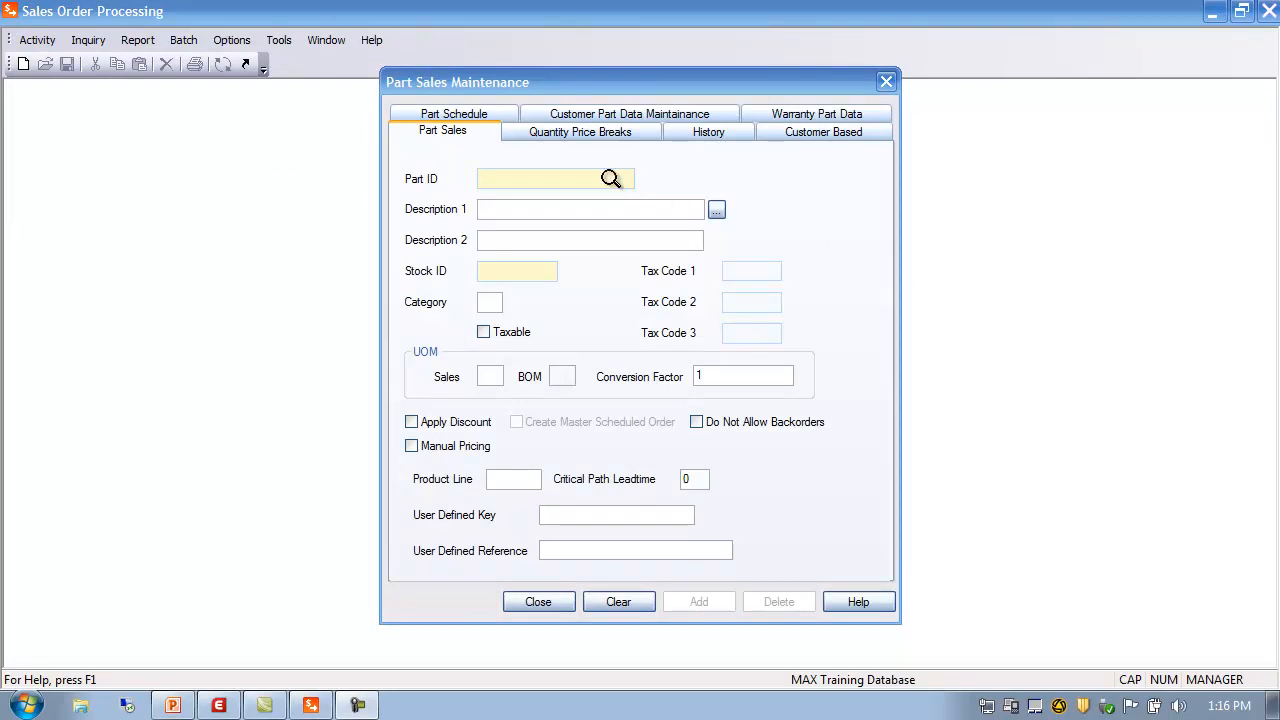
{"action": "double_click", "coordinate": [490, 179]}
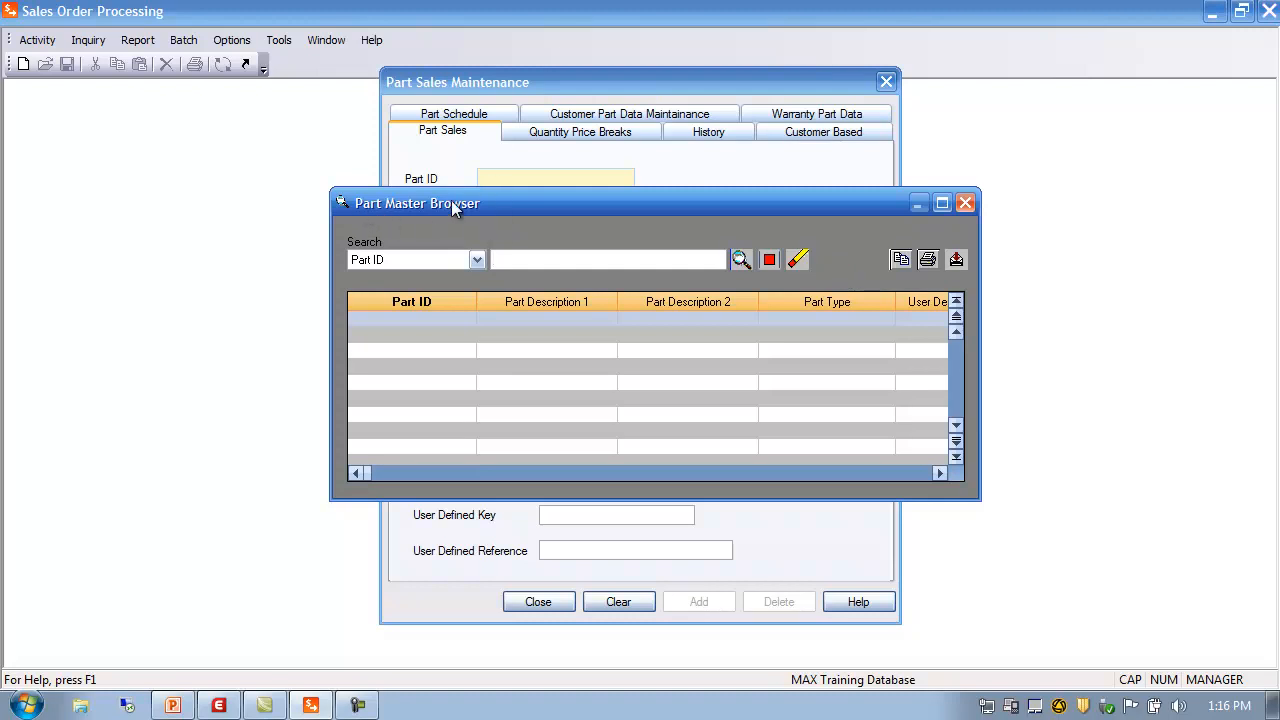
{"action": "left_click", "coordinate": [740, 260]}
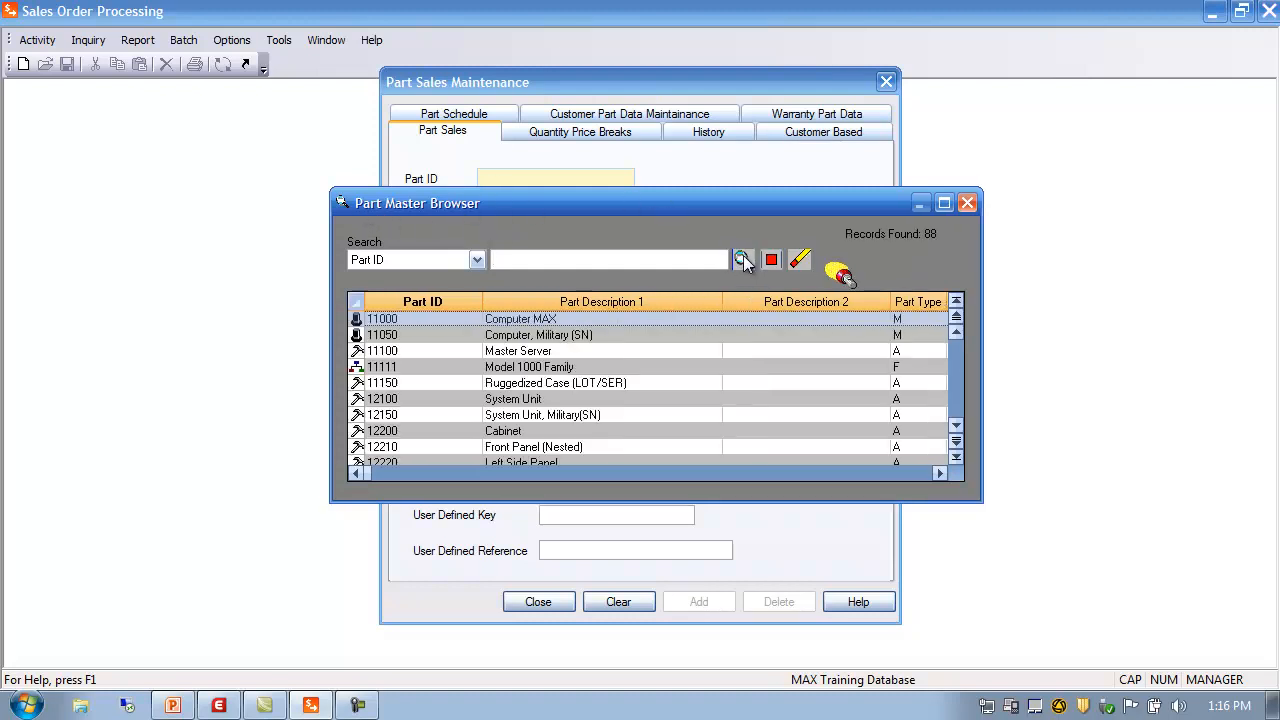
{"action": "double_click", "coordinate": [387, 318]}
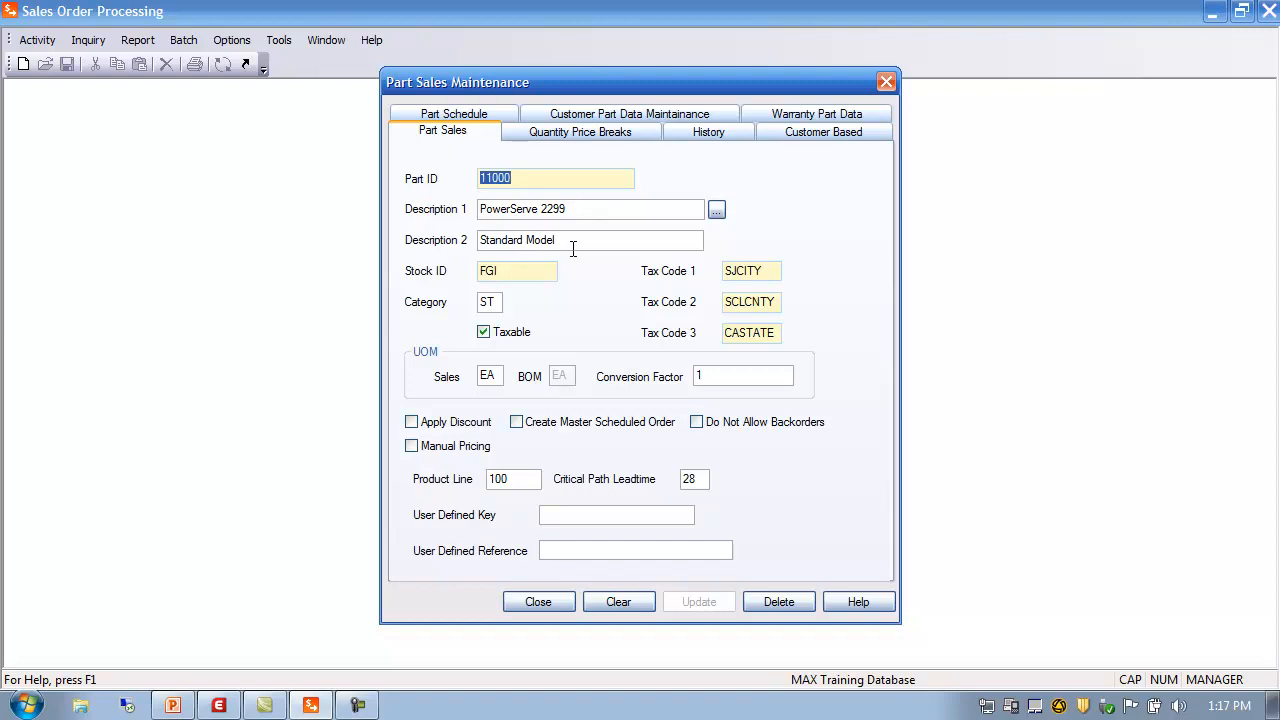
Check the part sales and part master lookups for 11000, then go to the Stock ID field
{"action": "left_click", "coordinate": [718, 216]}
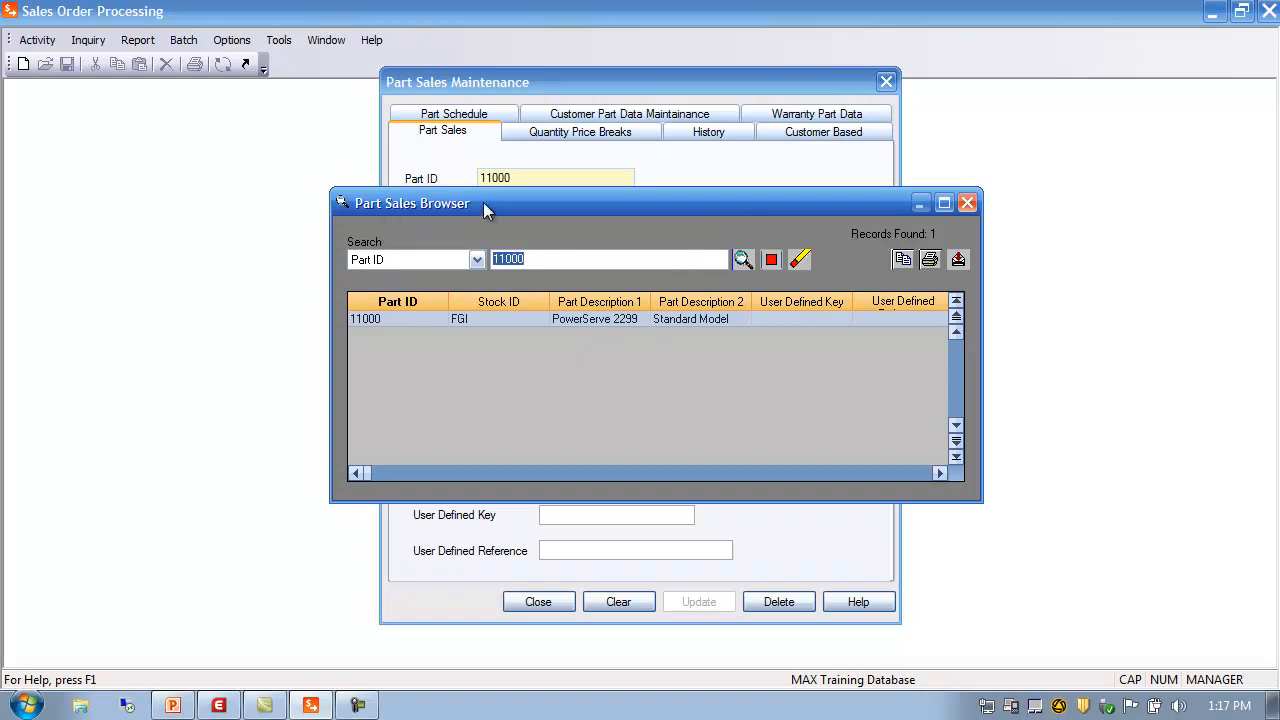
{"action": "left_click", "coordinate": [967, 205]}
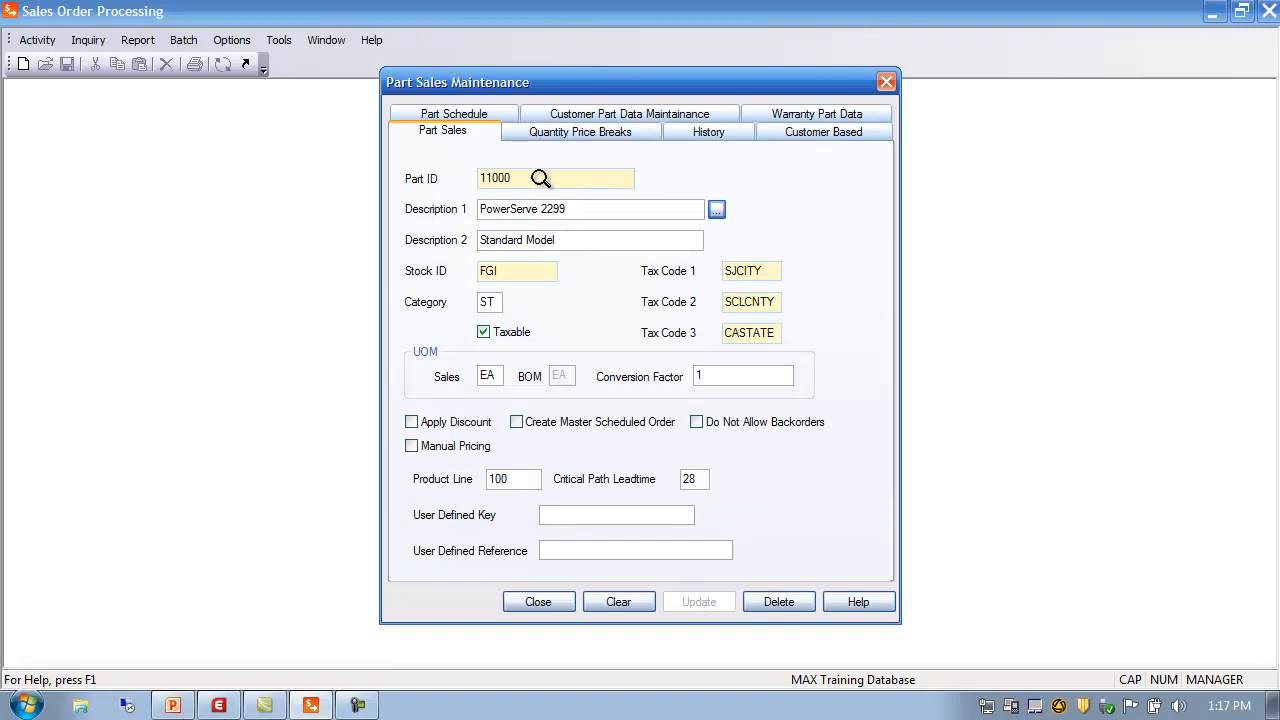
{"action": "double_click", "coordinate": [511, 178]}
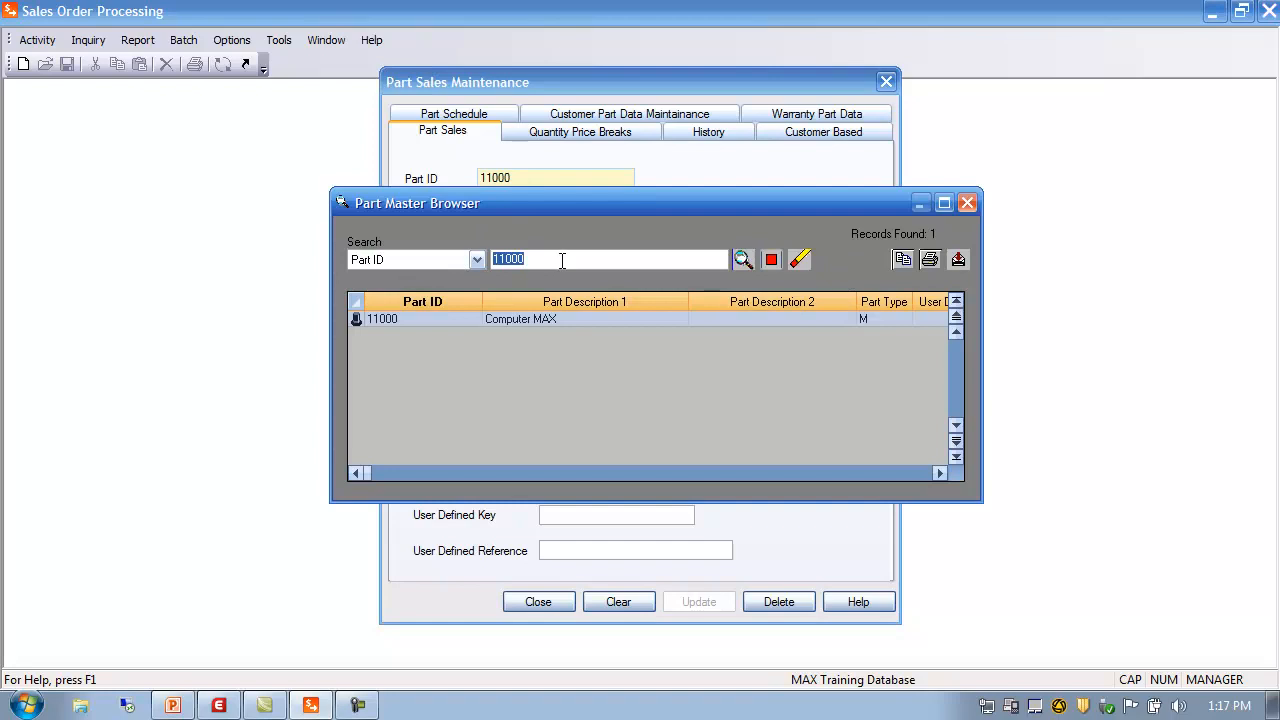
{"action": "left_click", "coordinate": [968, 205]}
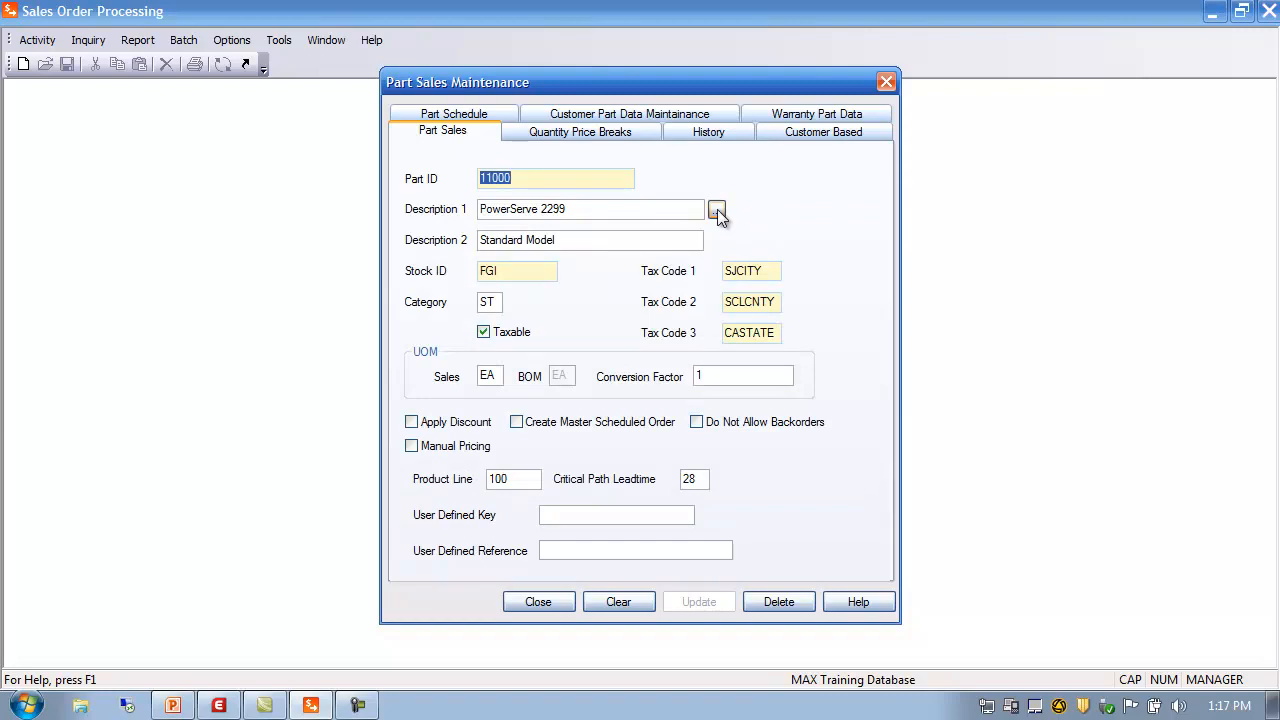
{"action": "left_click", "coordinate": [717, 210]}
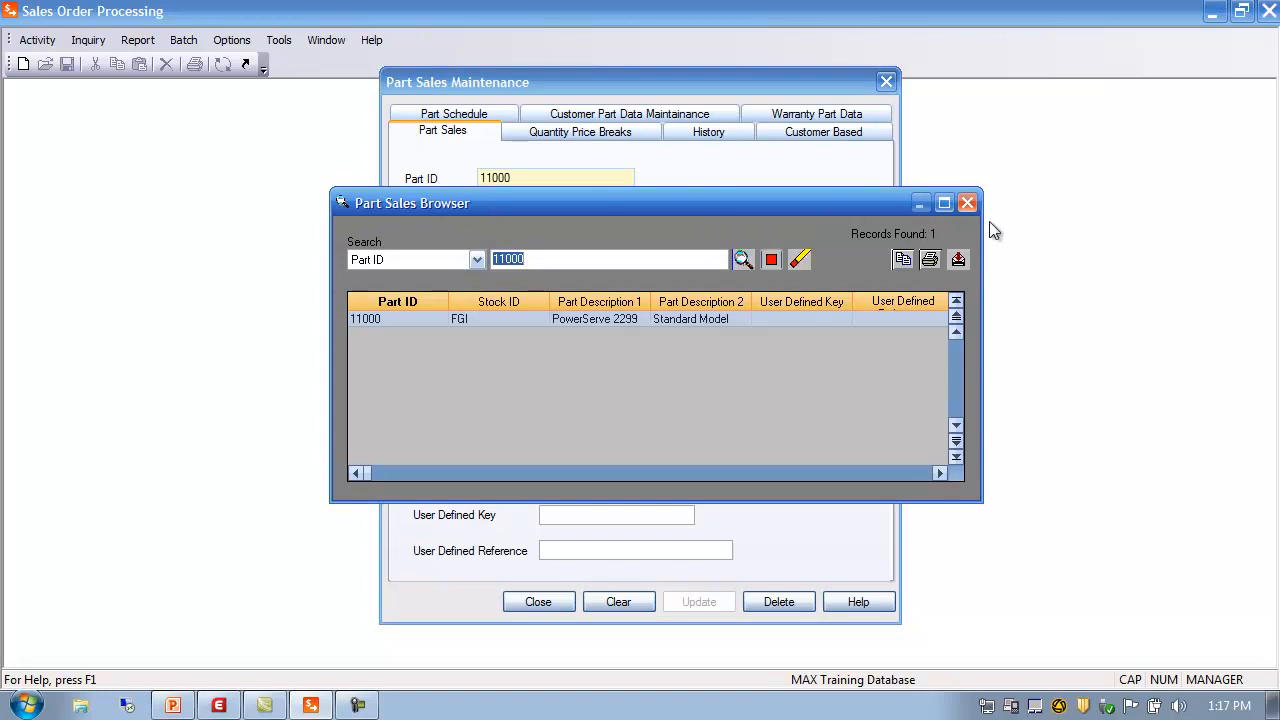
{"action": "left_click", "coordinate": [967, 203]}
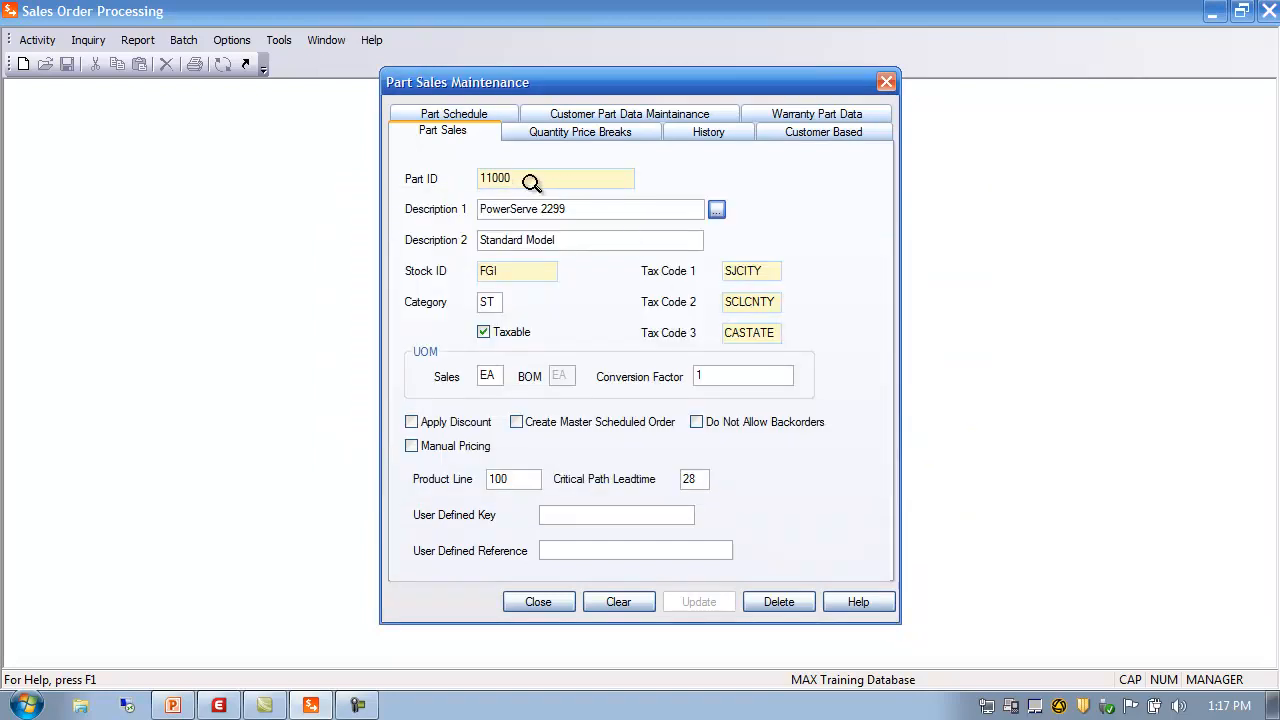
{"action": "left_click", "coordinate": [518, 272]}
{"action": "left_click", "coordinate": [499, 301]}
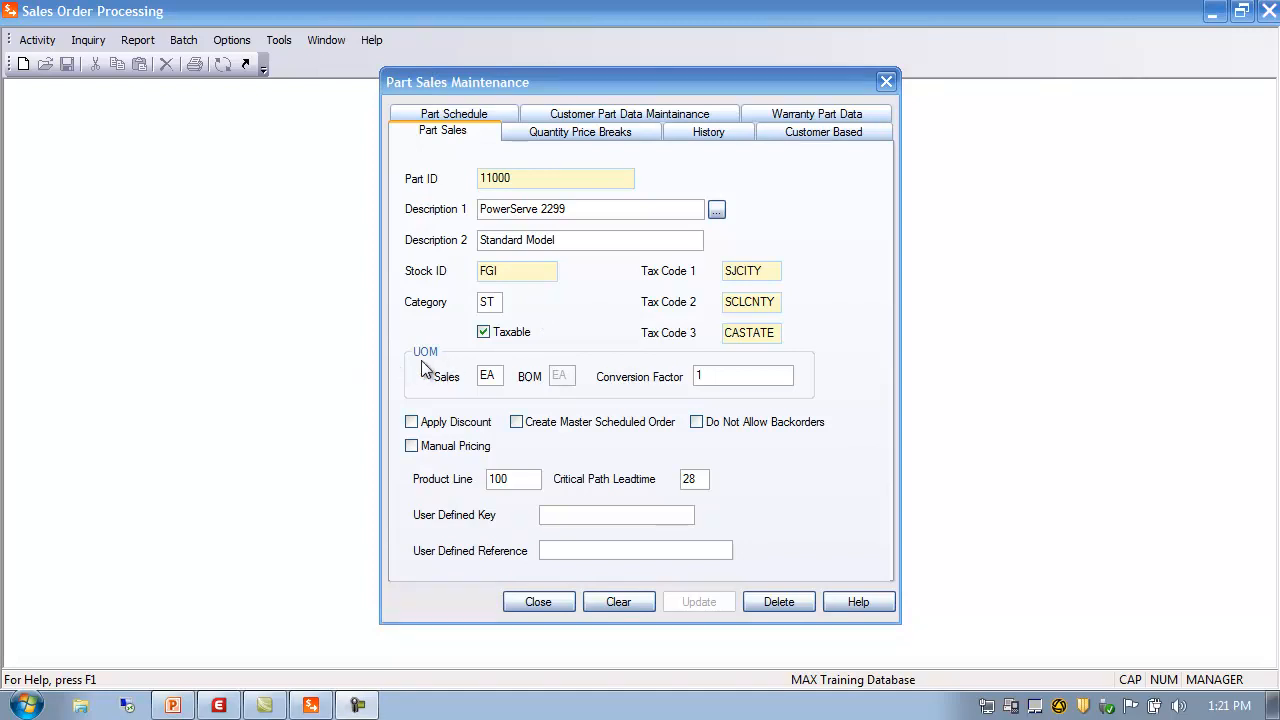
{"action": "left_click_drag", "start_coordinate": [498, 377], "coordinate": [409, 380]}
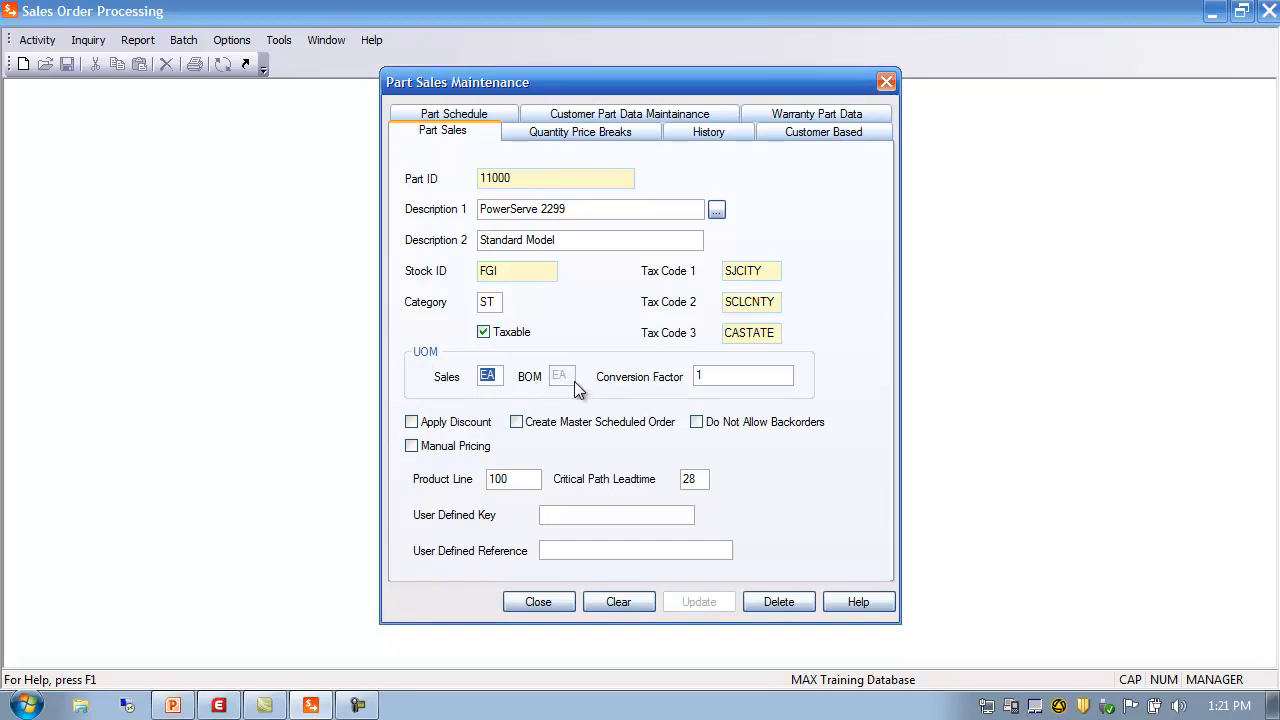
{"action": "left_click", "coordinate": [714, 377]}
Set part 11000's sales UOM to cs with conversion factor 50, leaving Apply Discount unchecked
{"action": "double_click", "coordinate": [499, 374]}
{"action": "type", "text": "cs"}
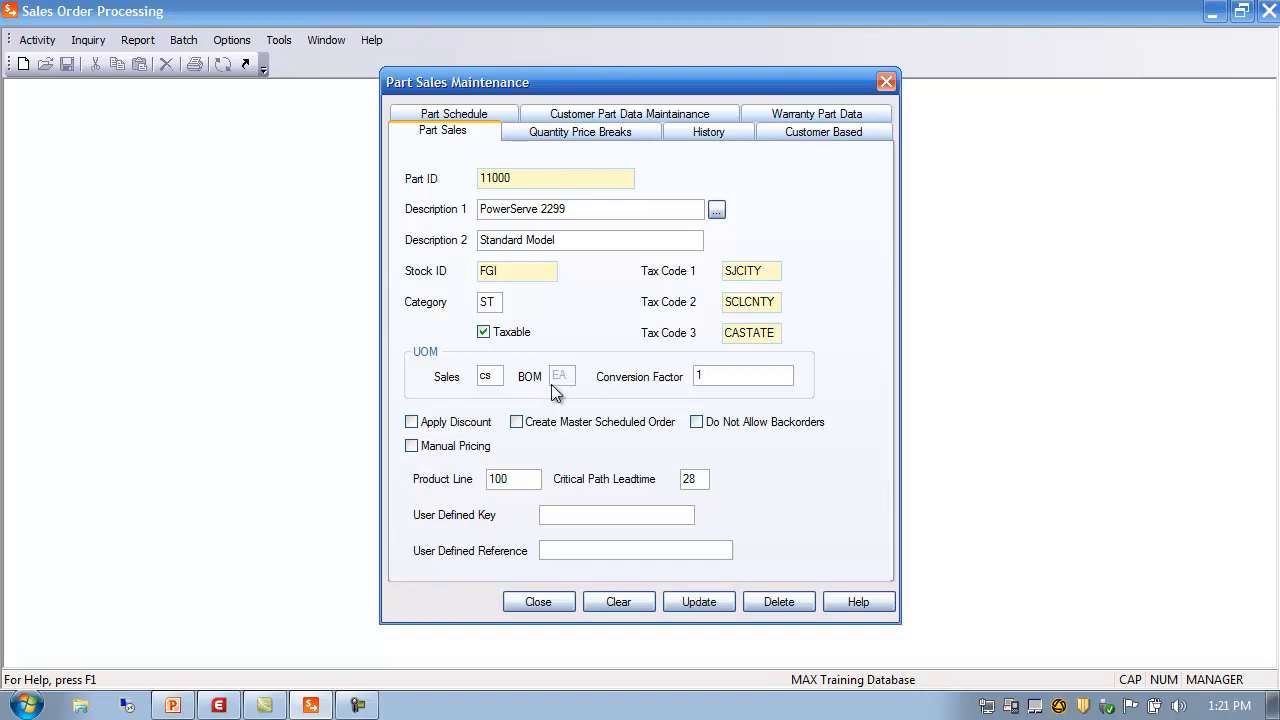
{"action": "left_click", "coordinate": [714, 373]}
{"action": "type", "text": "50"}
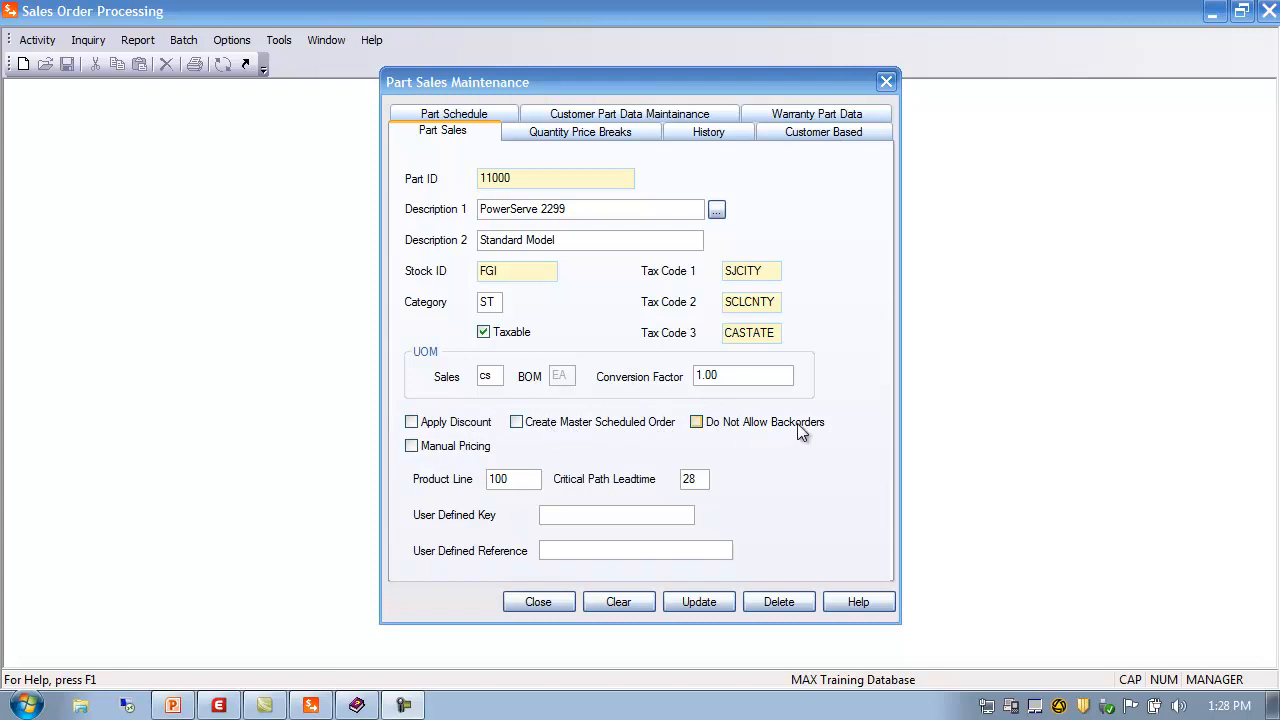
{"action": "left_click", "coordinate": [412, 424]}
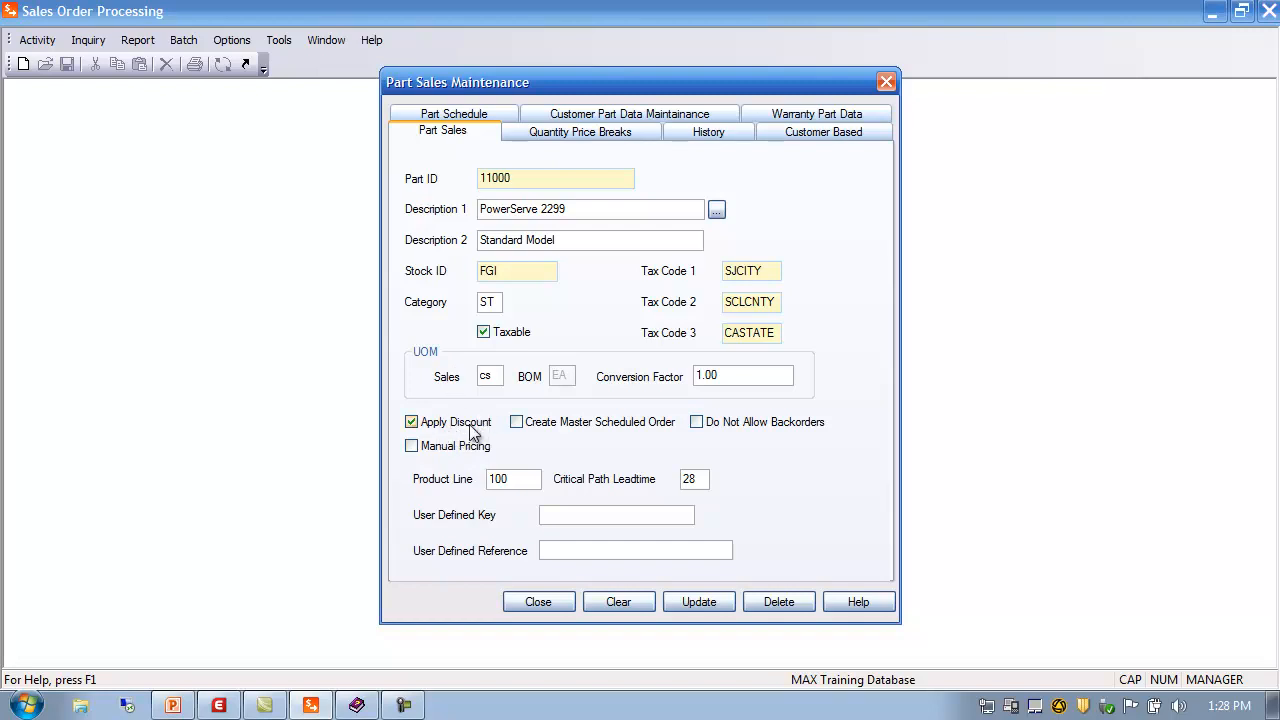
{"action": "left_click", "coordinate": [411, 422]}
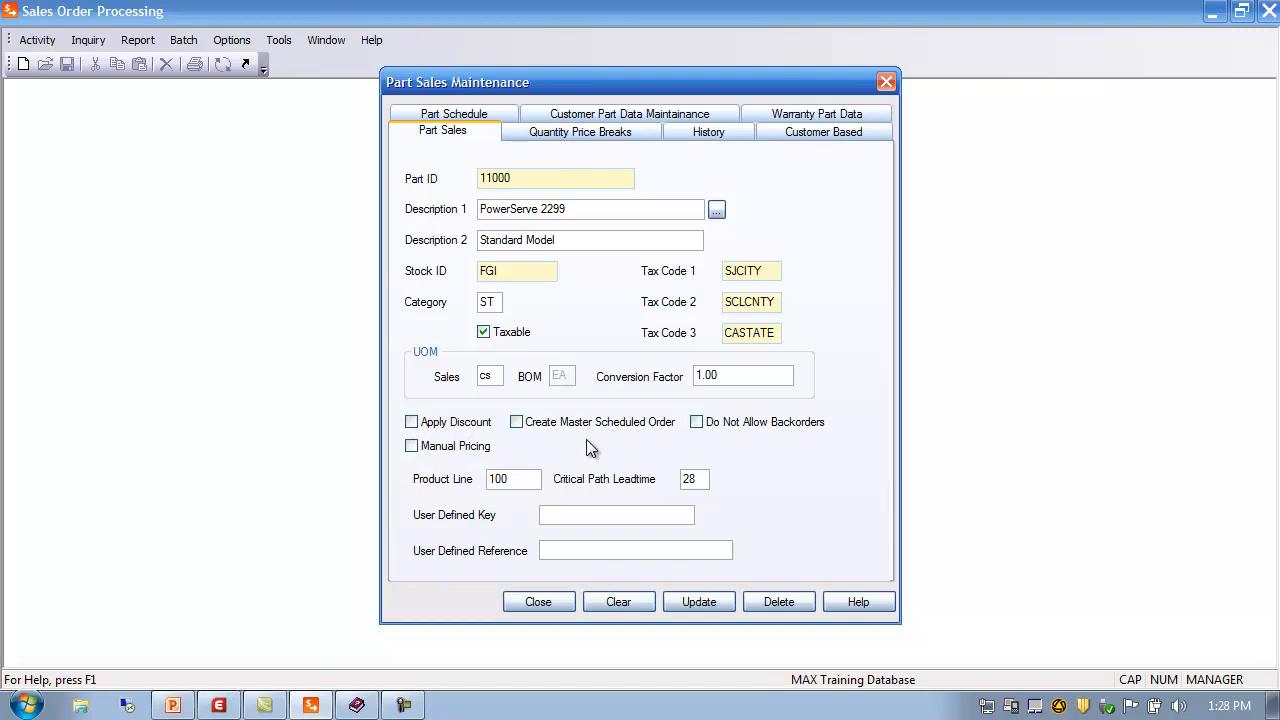
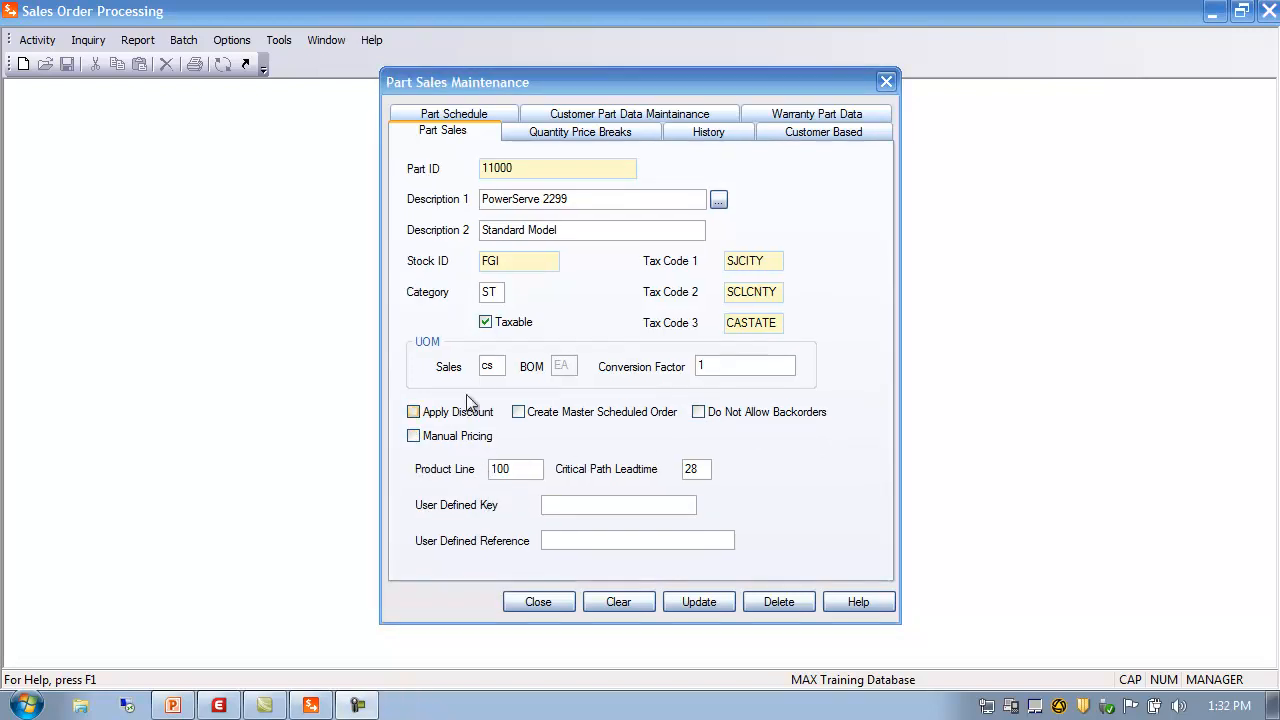
Toggle Manual Pricing for part 11000, then review its Product Line, Leadtime and User Defined fields
{"action": "left_click", "coordinate": [414, 437]}
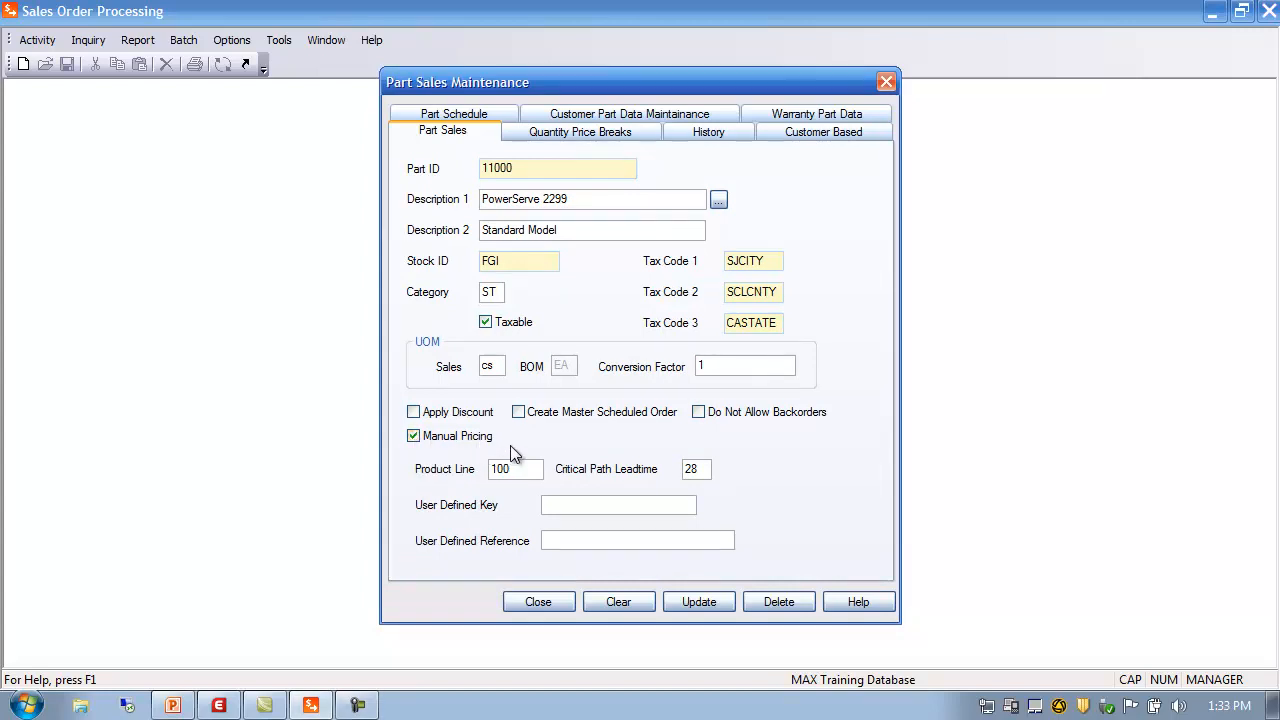
{"action": "left_click", "coordinate": [414, 437]}
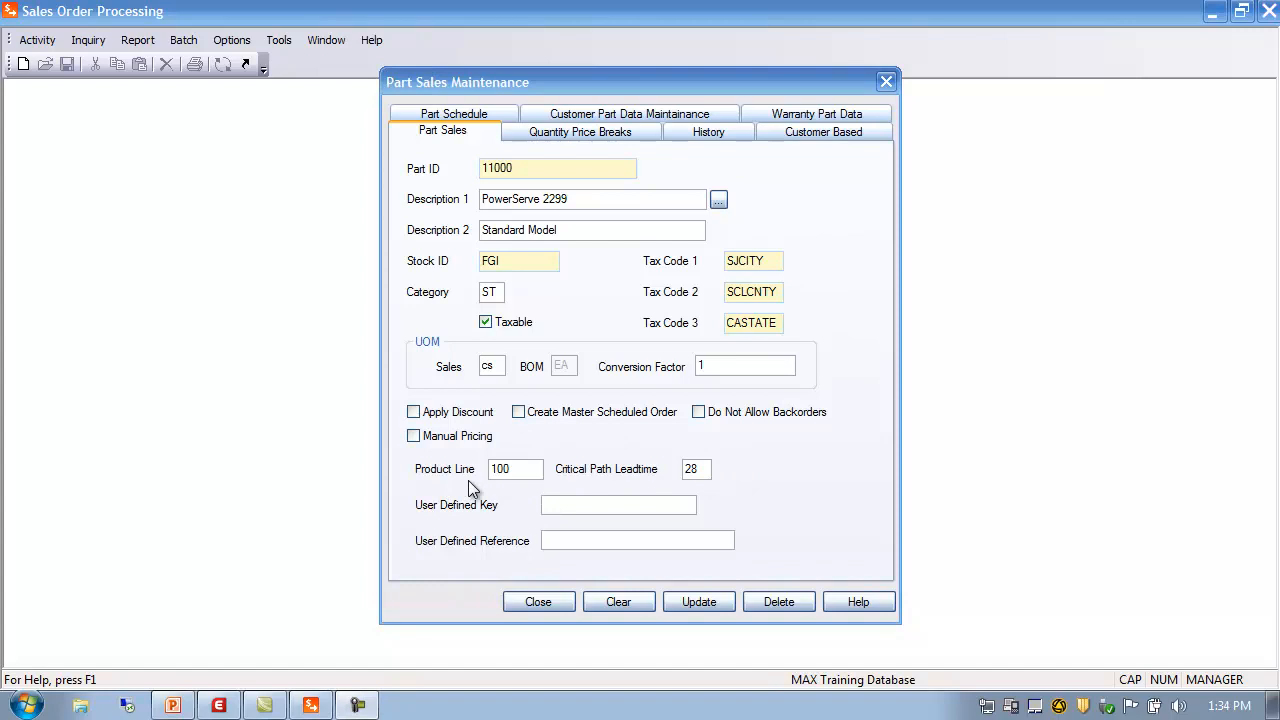
{"action": "left_click", "coordinate": [521, 467]}
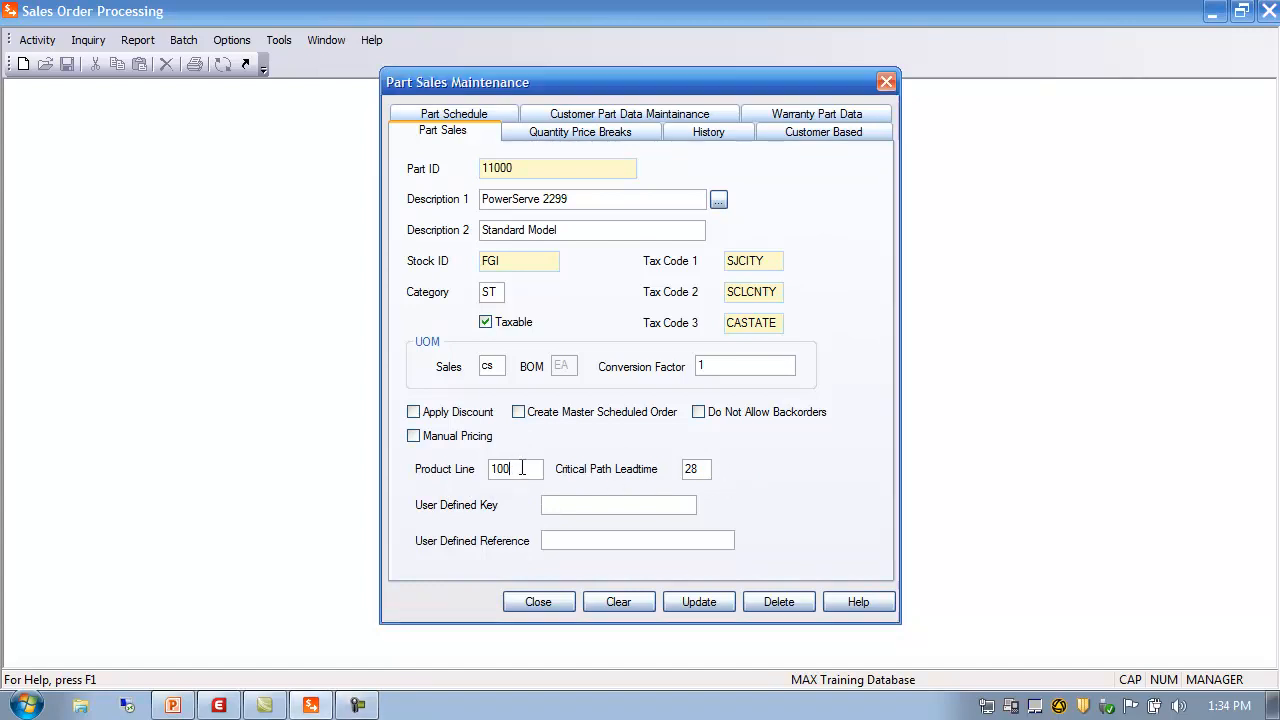
{"action": "left_click", "coordinate": [703, 468]}
{"action": "left_click", "coordinate": [525, 468]}
{"action": "key", "text": "Tab"}
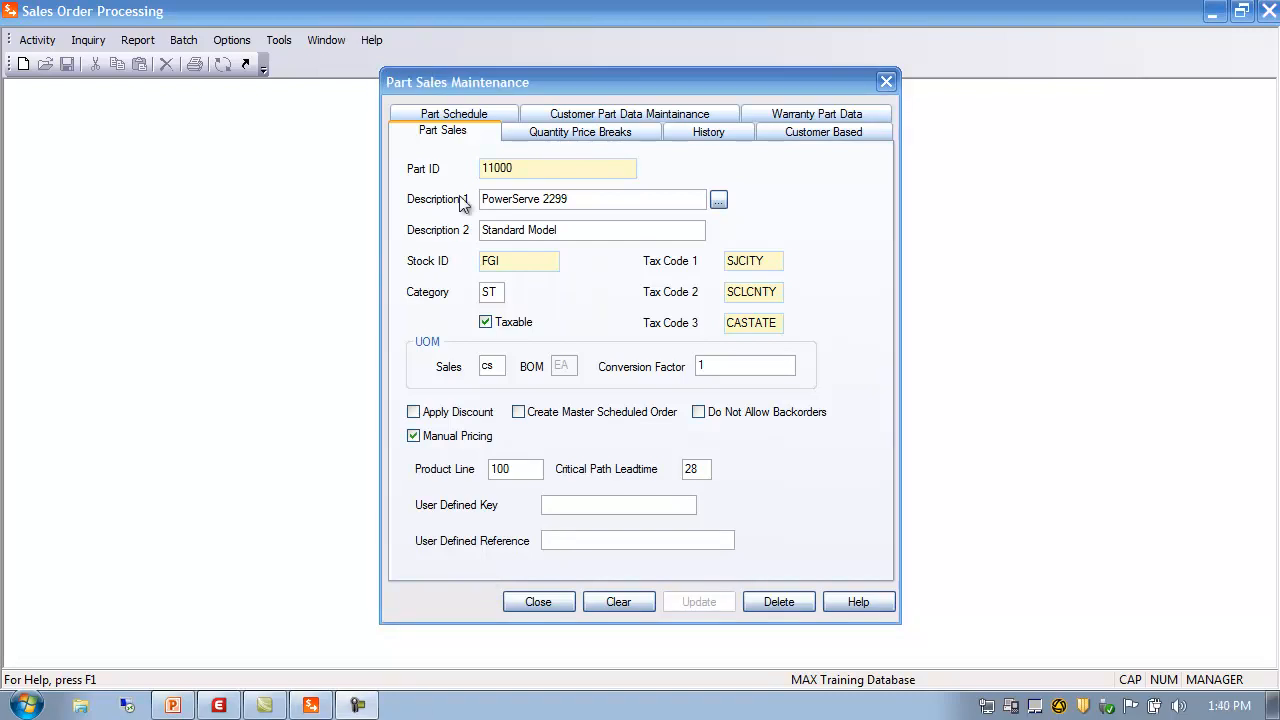
Add a third quantity price break for part 11000: 200 units at 20% discount
{"action": "left_click", "coordinate": [561, 136]}
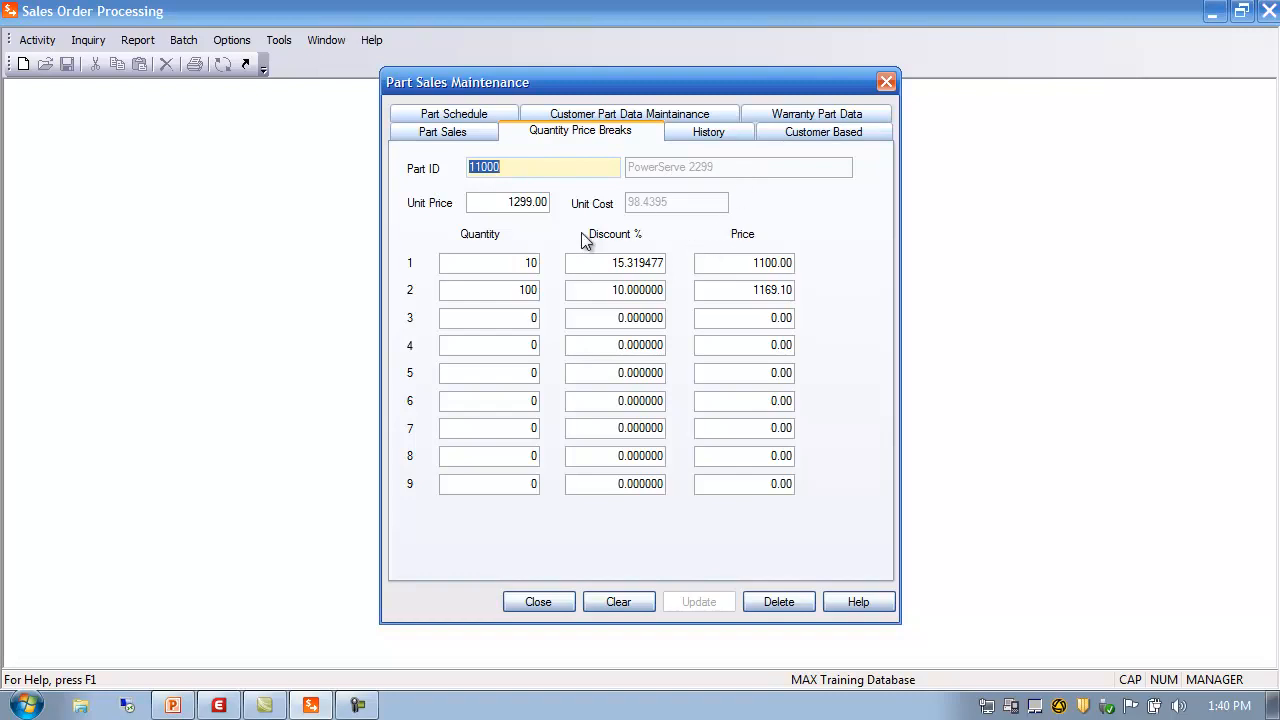
{"action": "left_click", "coordinate": [479, 202]}
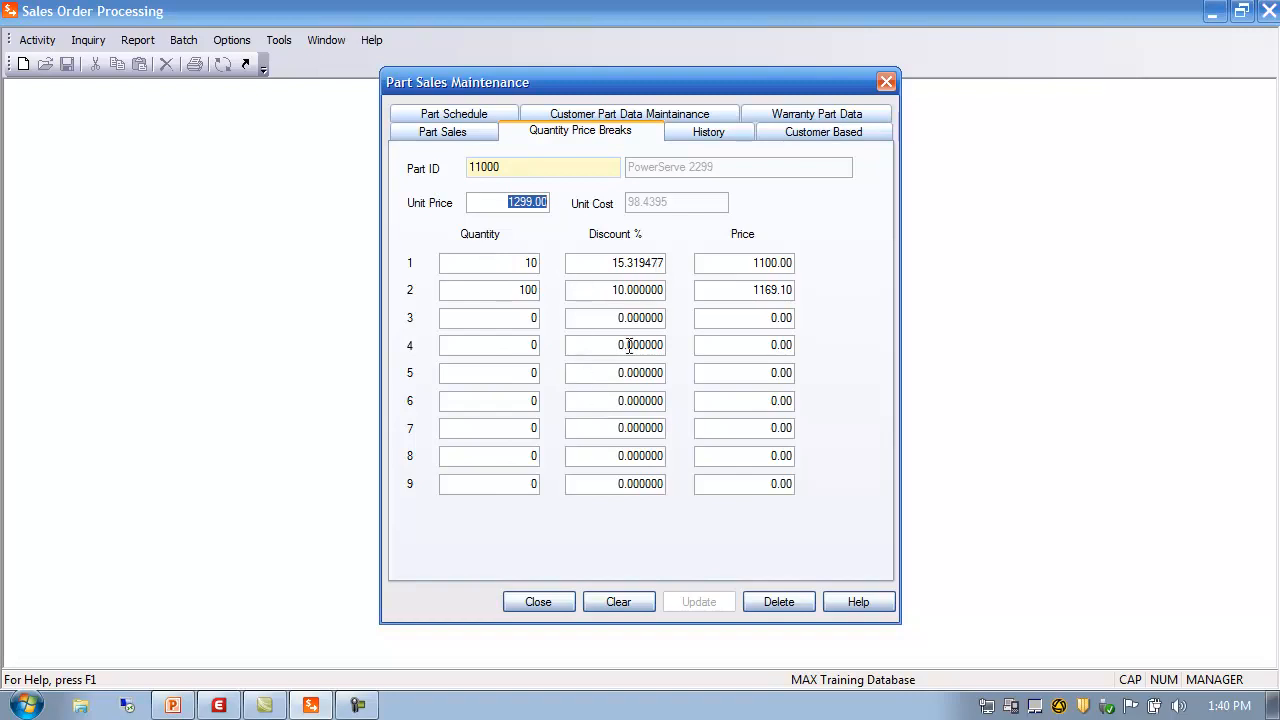
{"action": "left_click", "coordinate": [512, 320]}
{"action": "type", "text": "2000"}
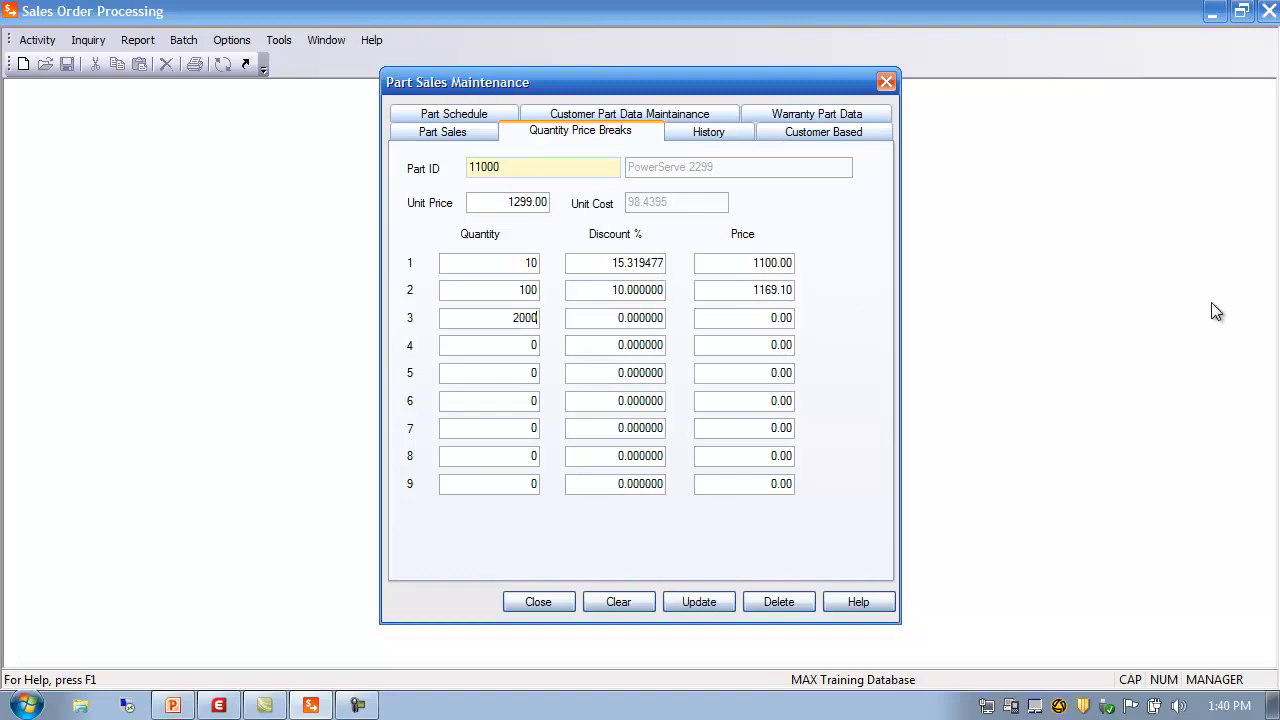
{"action": "key", "text": "BackSpace"}
{"action": "left_click", "coordinate": [612, 318]}
{"action": "type", "text": "20"}
Add a fourth price break of 300 units at 30%, then view the part's sales history
{"action": "left_click", "coordinate": [757, 345]}
{"action": "left_click", "coordinate": [514, 346]}
{"action": "type", "text": "300"}
{"action": "key", "text": "Tab"}
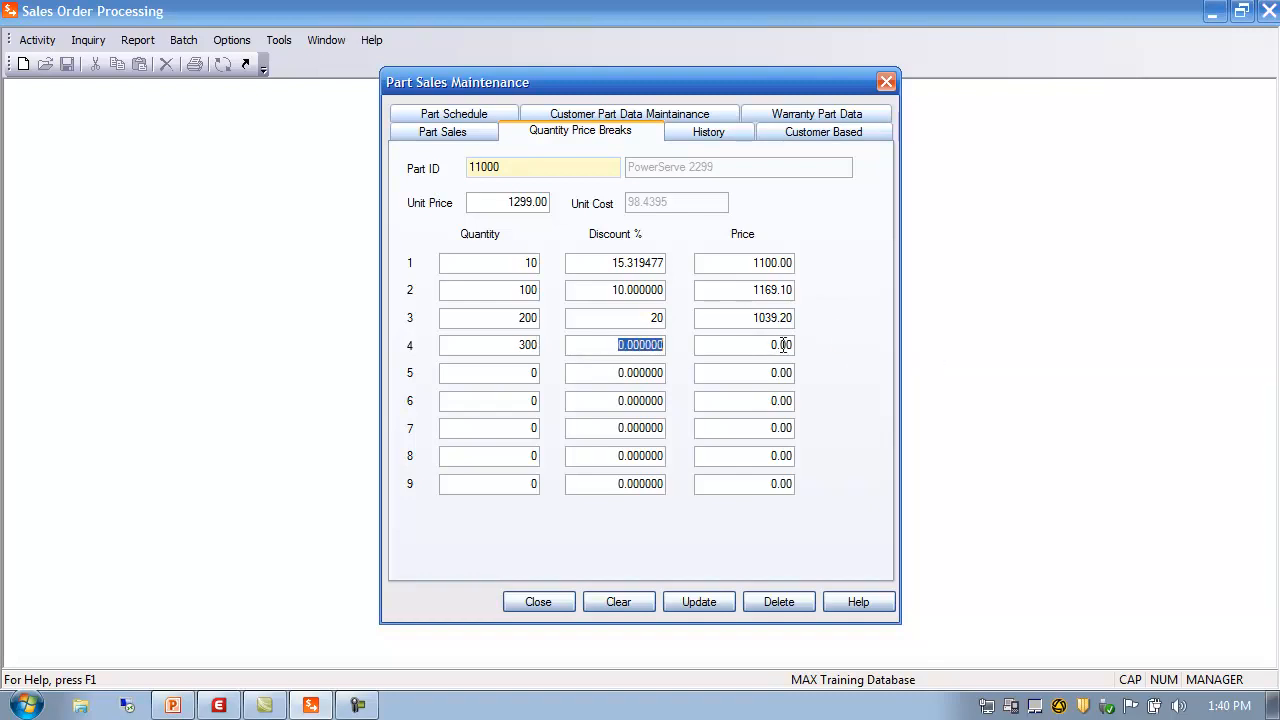
{"action": "type", "text": "30"}
{"action": "left_click", "coordinate": [619, 376]}
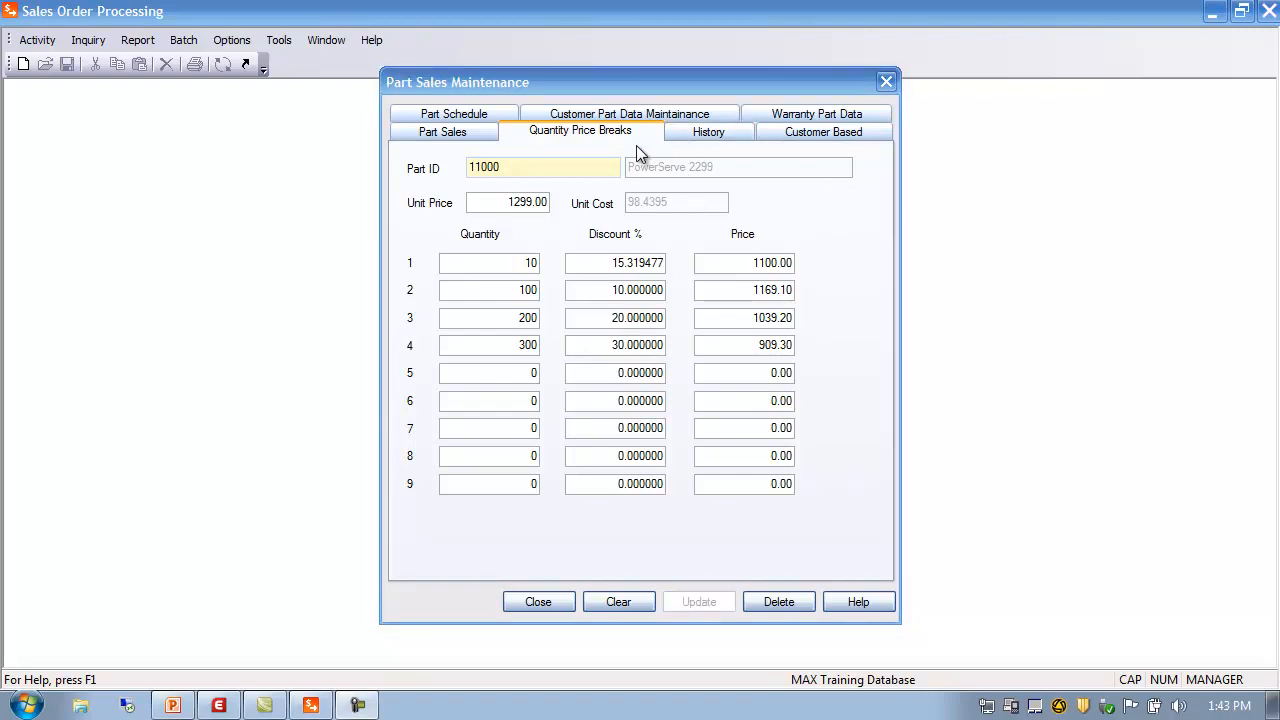
{"action": "left_click", "coordinate": [725, 135]}
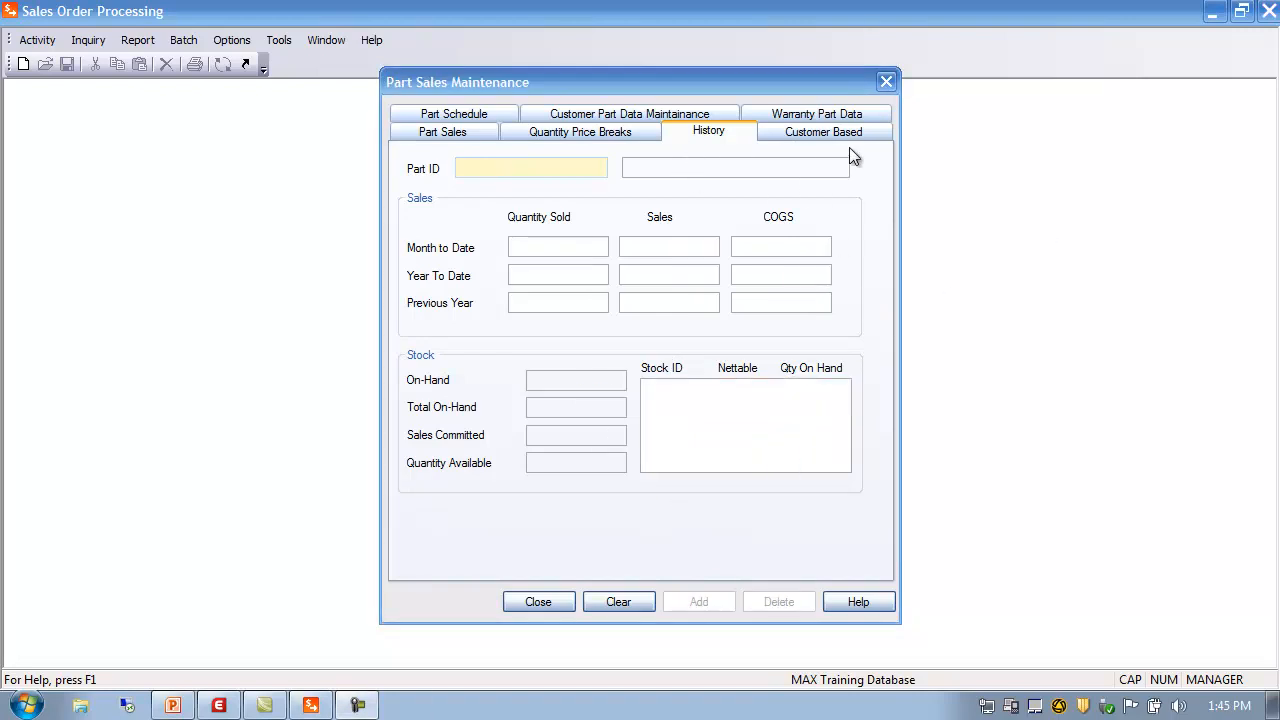
Load part 11000 on the Customer Based pricing page and go to the customer Type field
{"action": "left_click", "coordinate": [829, 134]}
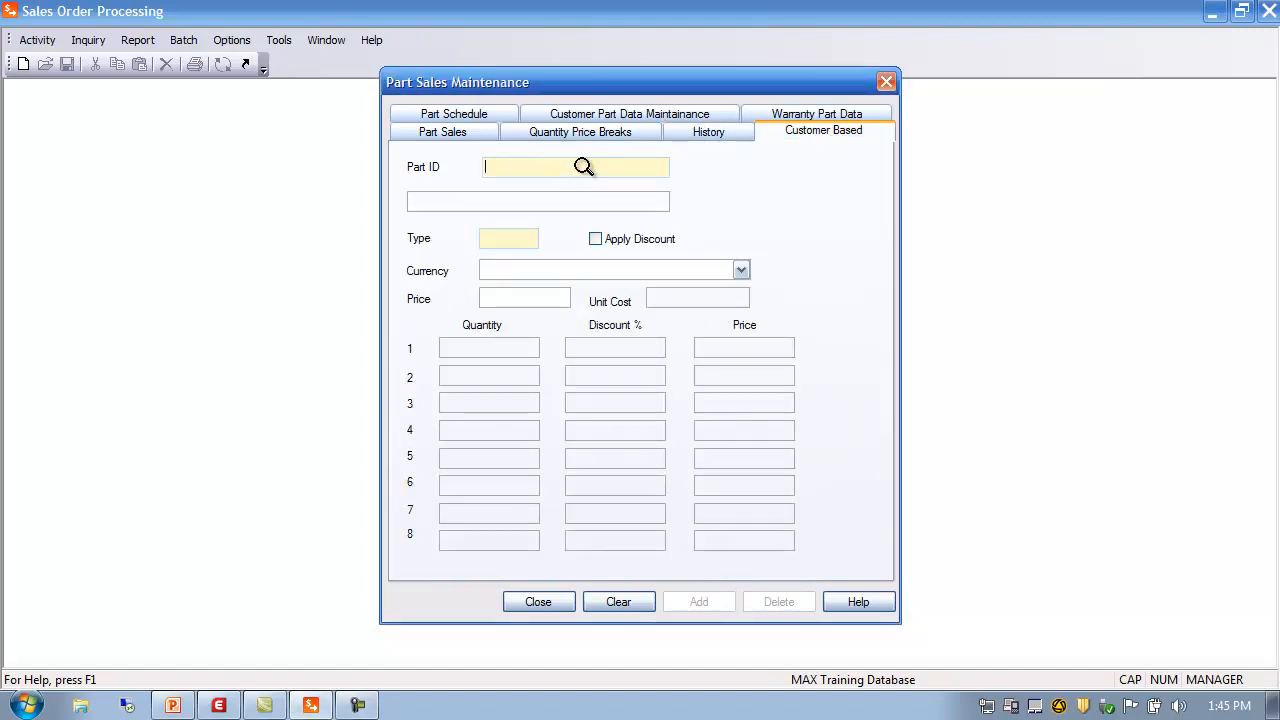
{"action": "type", "text": "11000"}
{"action": "key", "text": "Tab"}
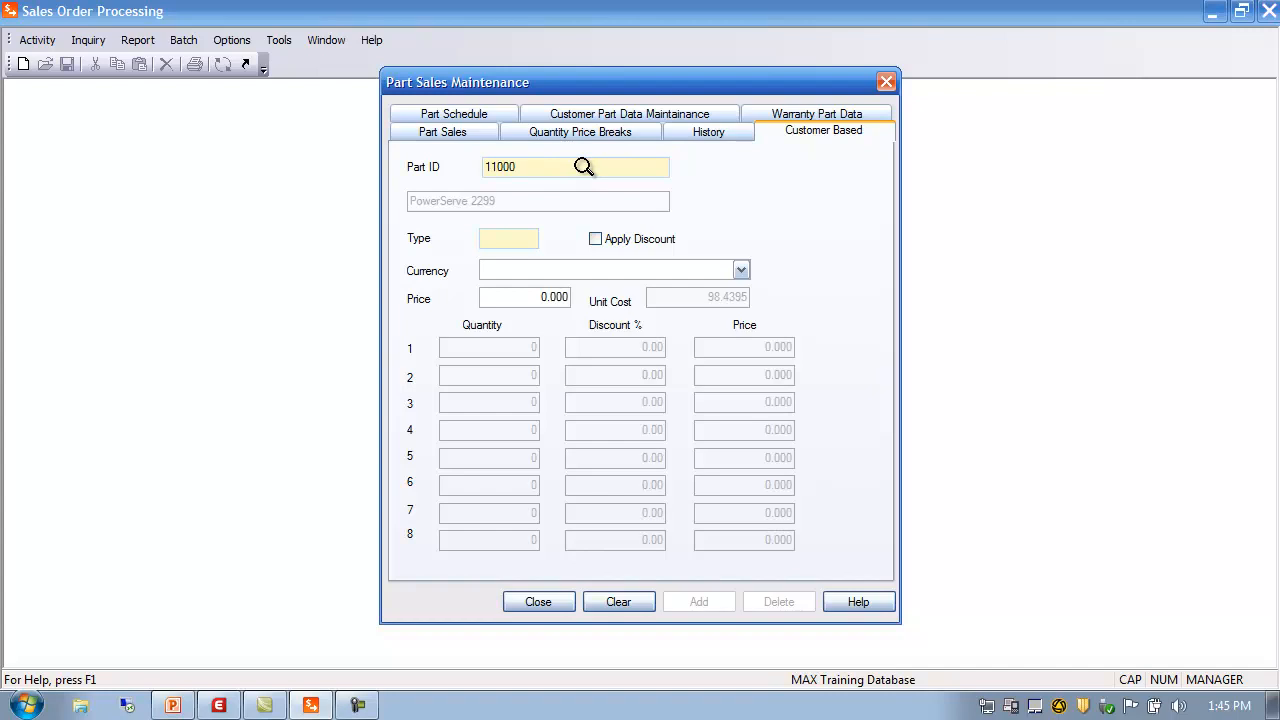
{"action": "left_click", "coordinate": [499, 237]}
{"action": "left_click", "coordinate": [539, 602]}
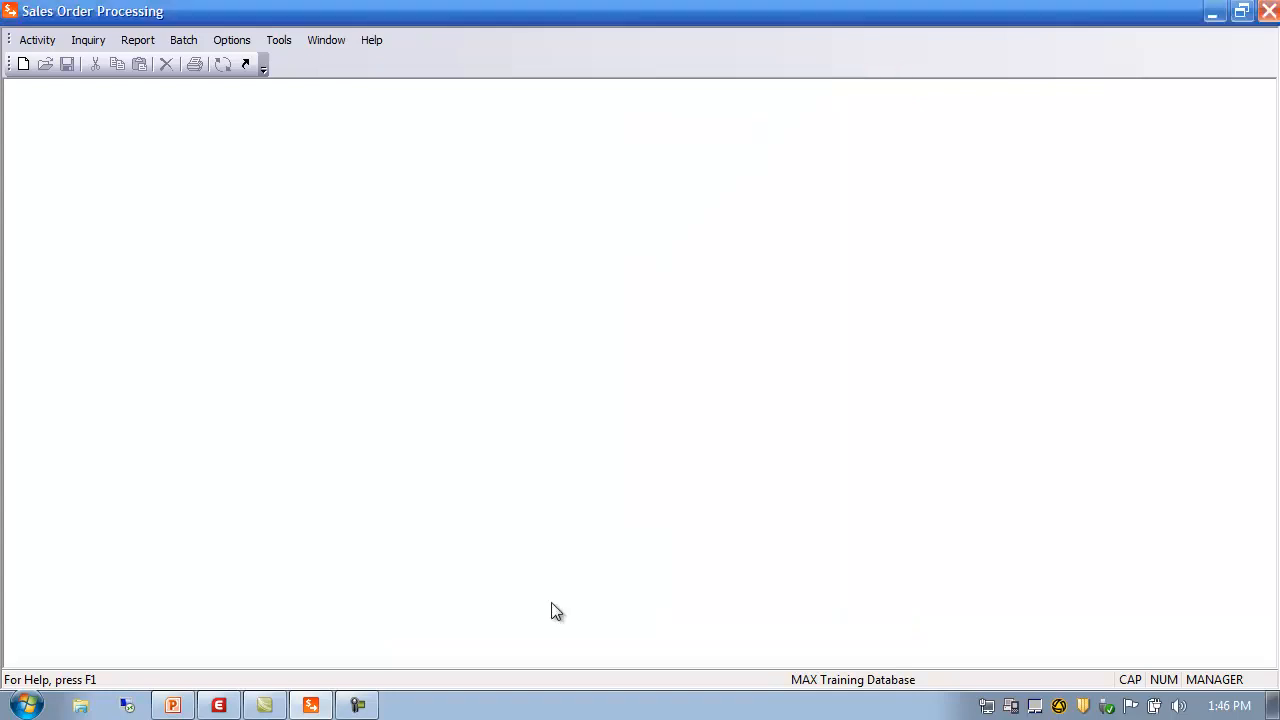
{"action": "left_click", "coordinate": [40, 42]}
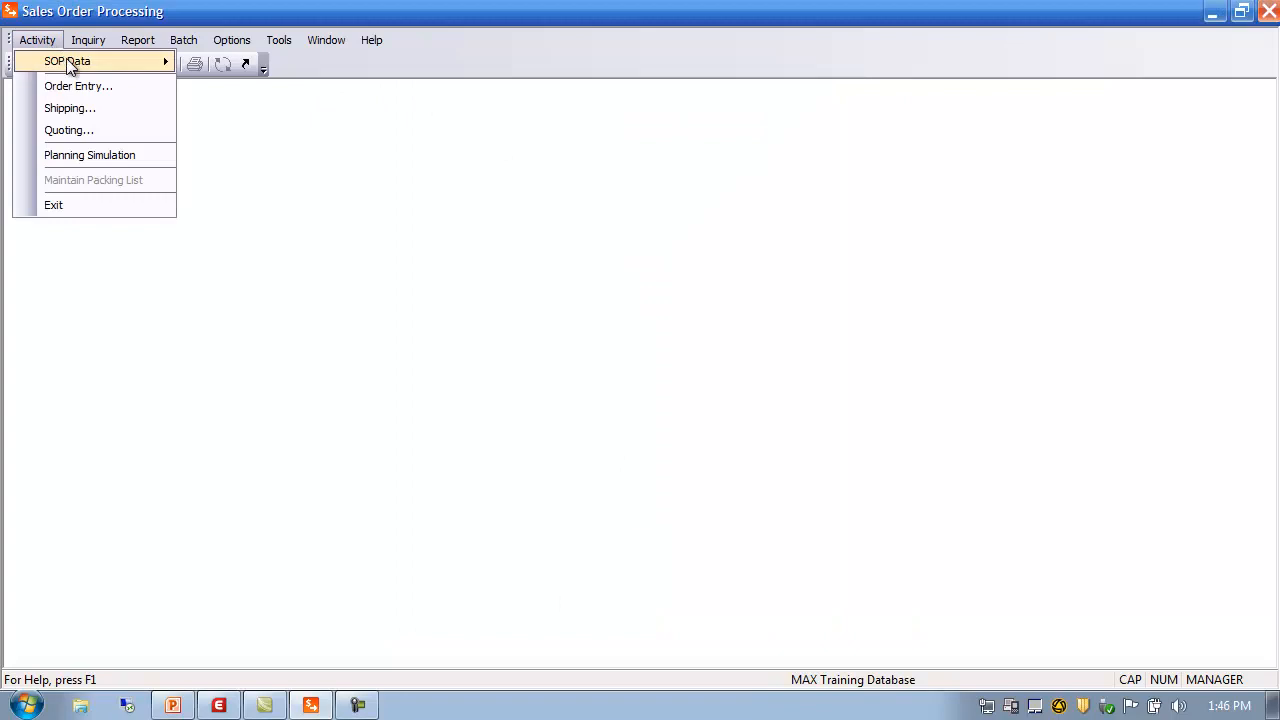
{"action": "mouse_move", "coordinate": [69, 61]}
{"action": "left_click", "coordinate": [250, 63]}
{"action": "left_click_drag", "start_coordinate": [354, 102], "coordinate": [564, 117]}
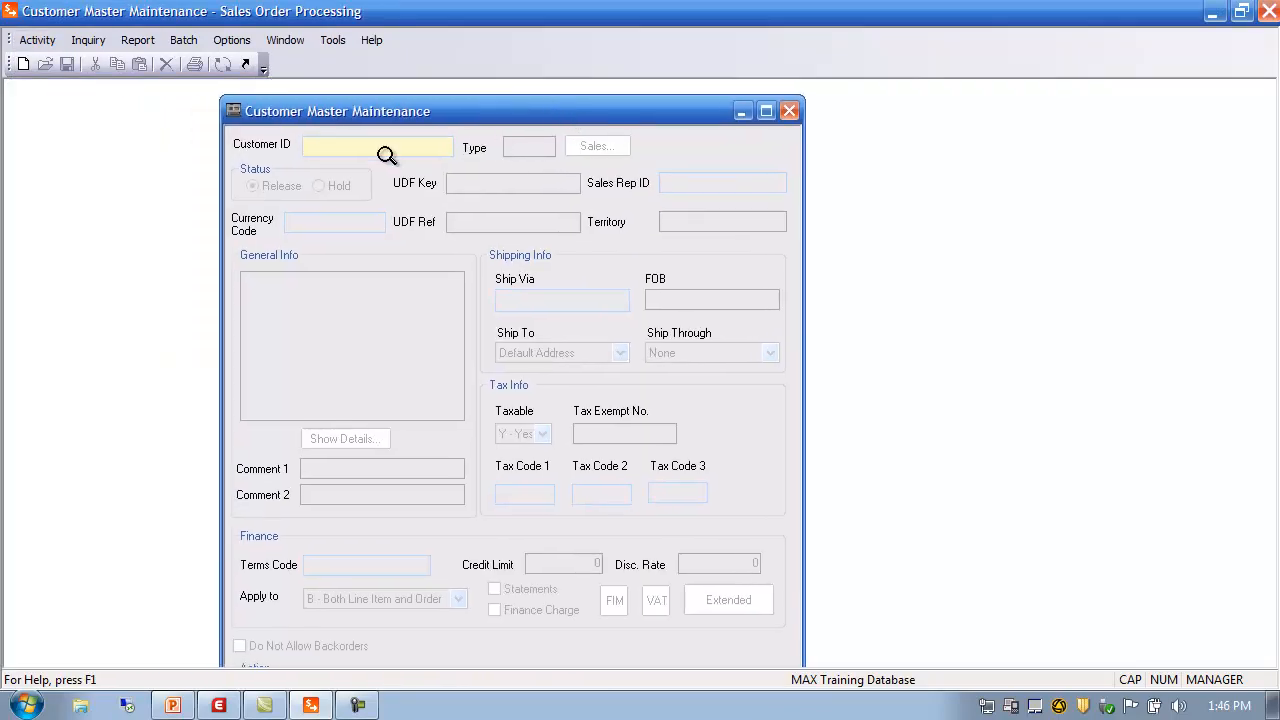
{"action": "double_click", "coordinate": [350, 148]}
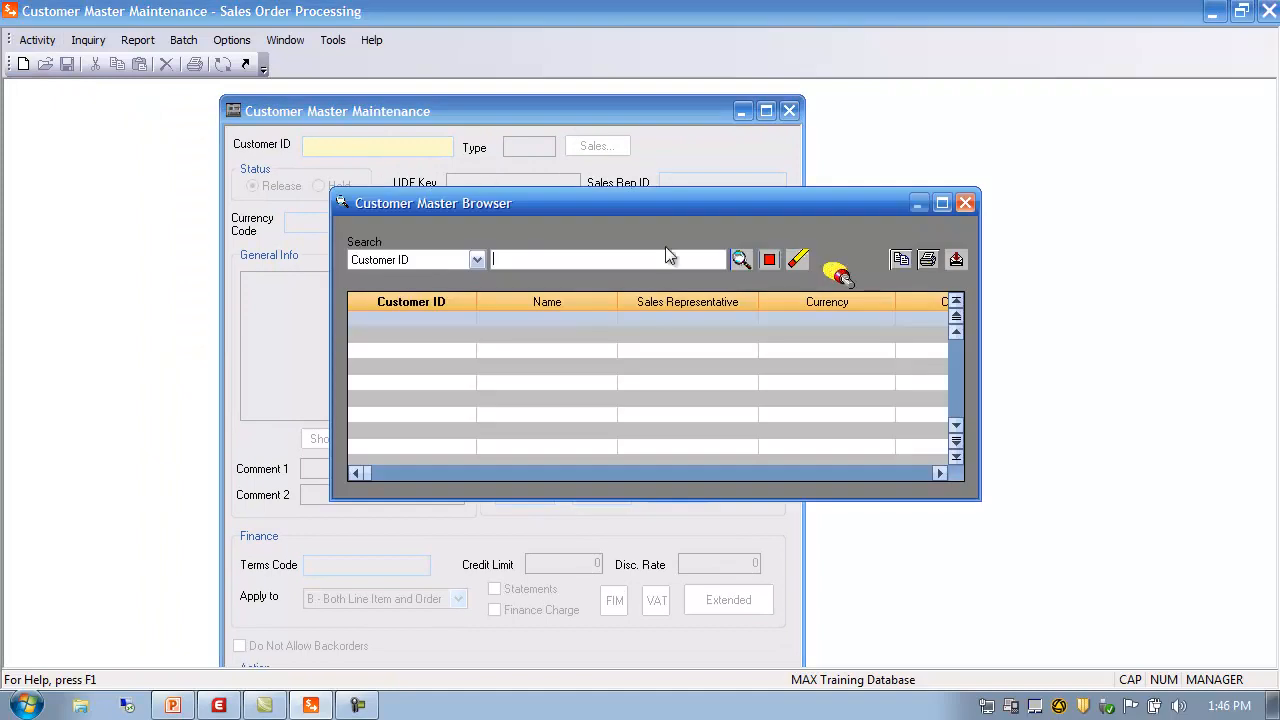
{"action": "left_click", "coordinate": [742, 259]}
{"action": "double_click", "coordinate": [407, 366]}
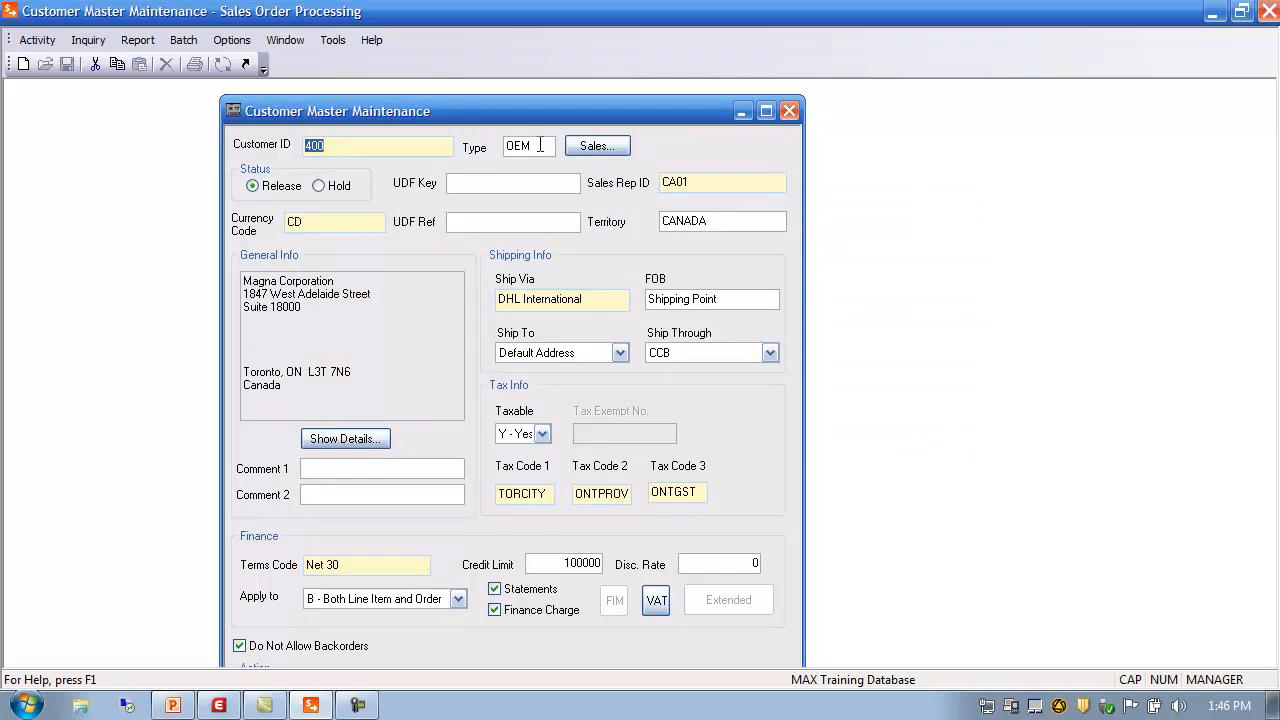
{"action": "key", "text": "Tab"}
{"action": "left_click", "coordinate": [789, 110]}
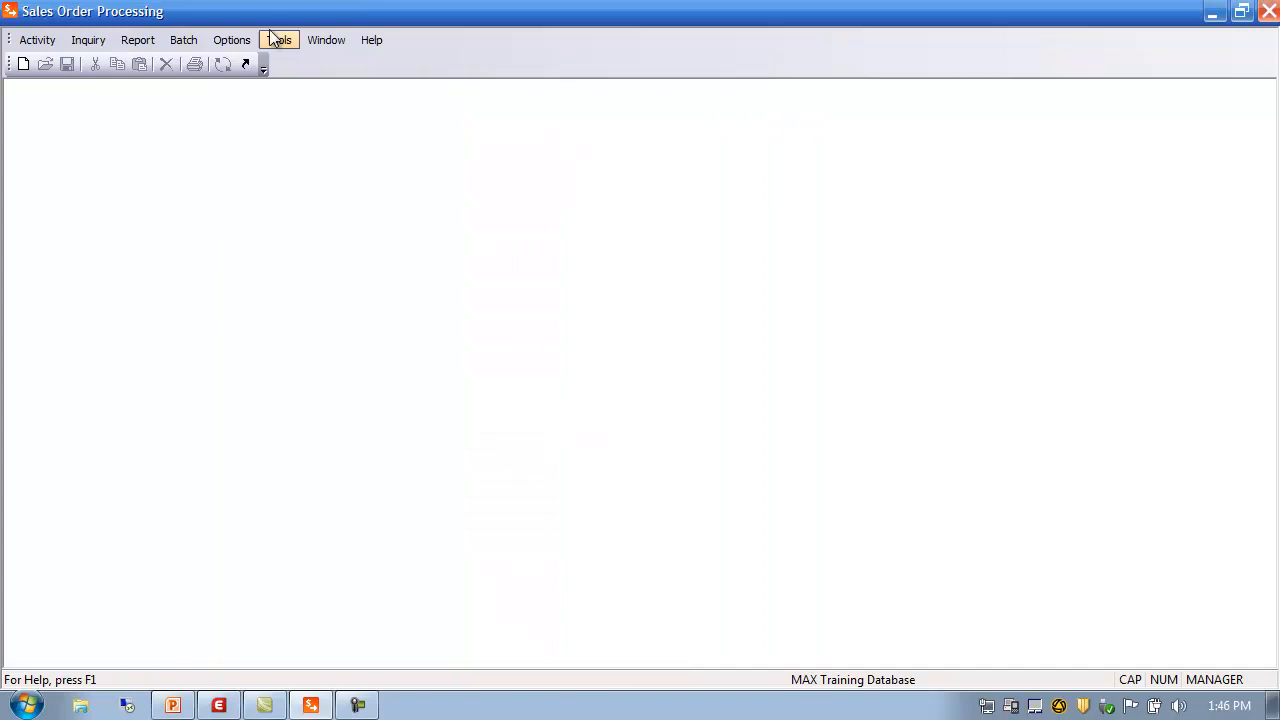
Reopen Part Sales Maintenance and load part 11000 on the Customer Based tab
{"action": "left_click", "coordinate": [52, 47]}
{"action": "mouse_move", "coordinate": [75, 63]}
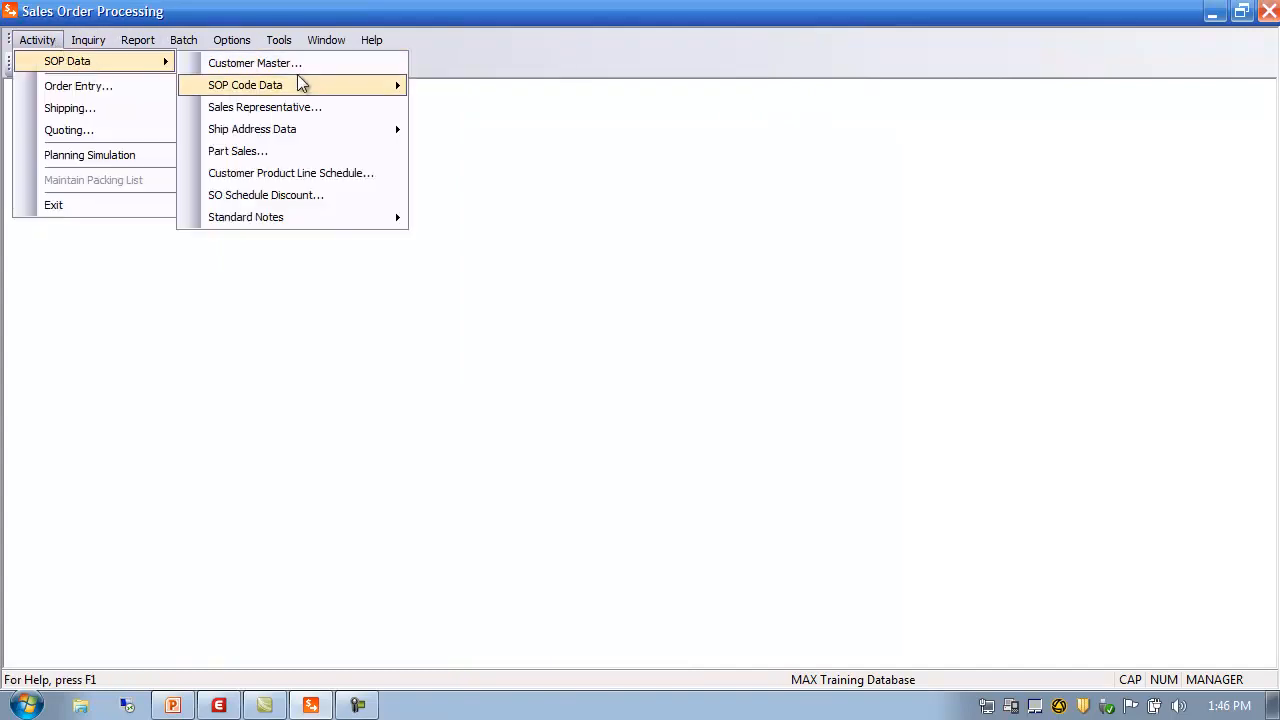
{"action": "mouse_move", "coordinate": [305, 92]}
{"action": "left_click", "coordinate": [311, 150]}
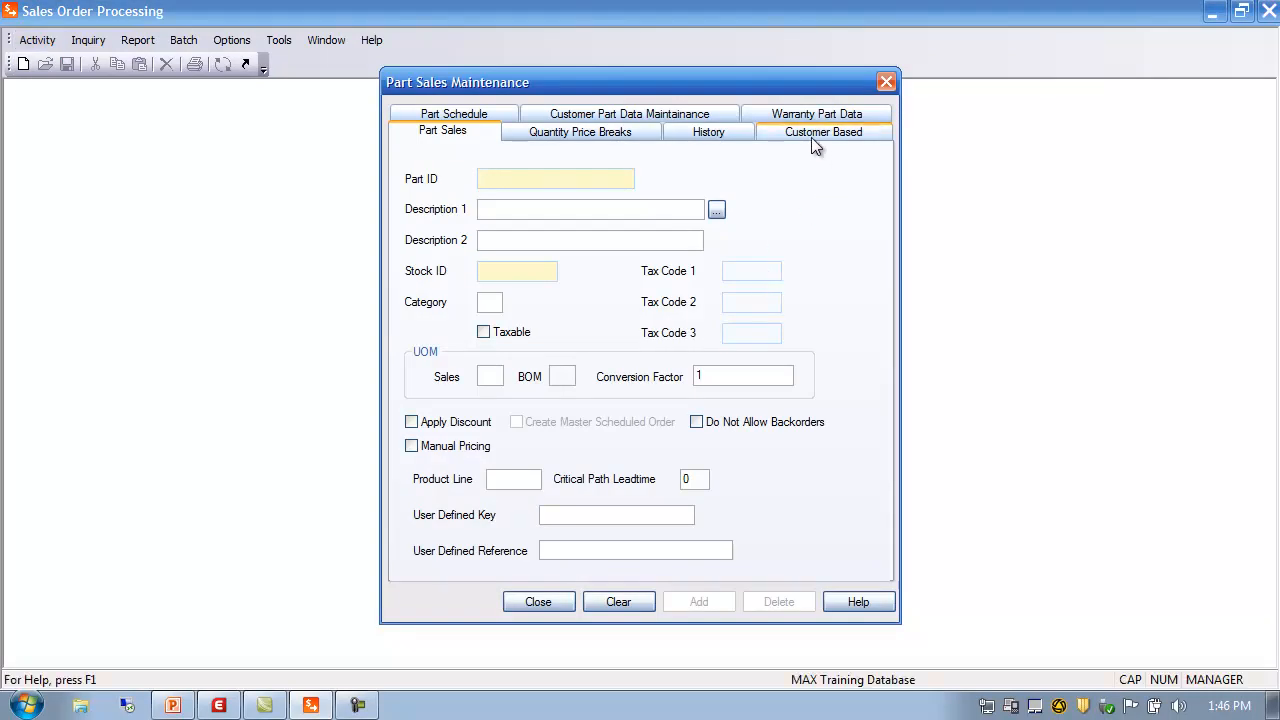
{"action": "left_click", "coordinate": [817, 136]}
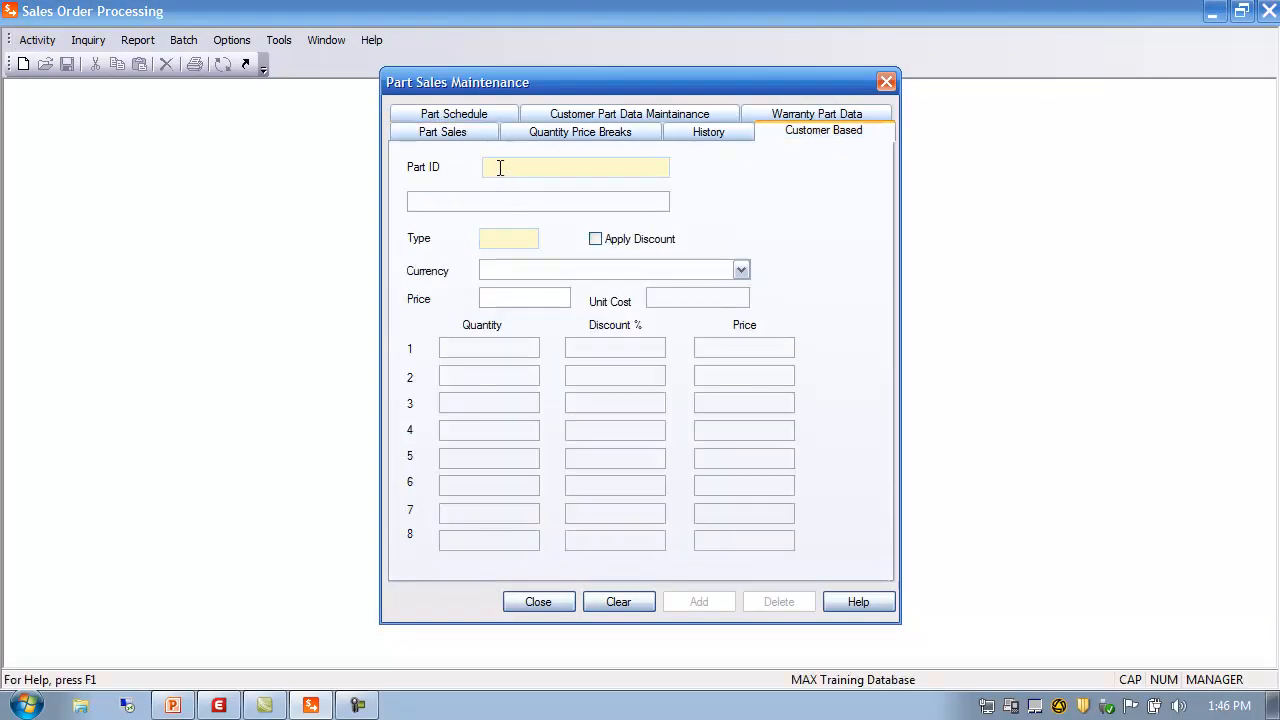
{"action": "type", "text": "11000"}
{"action": "key", "text": "Tab"}
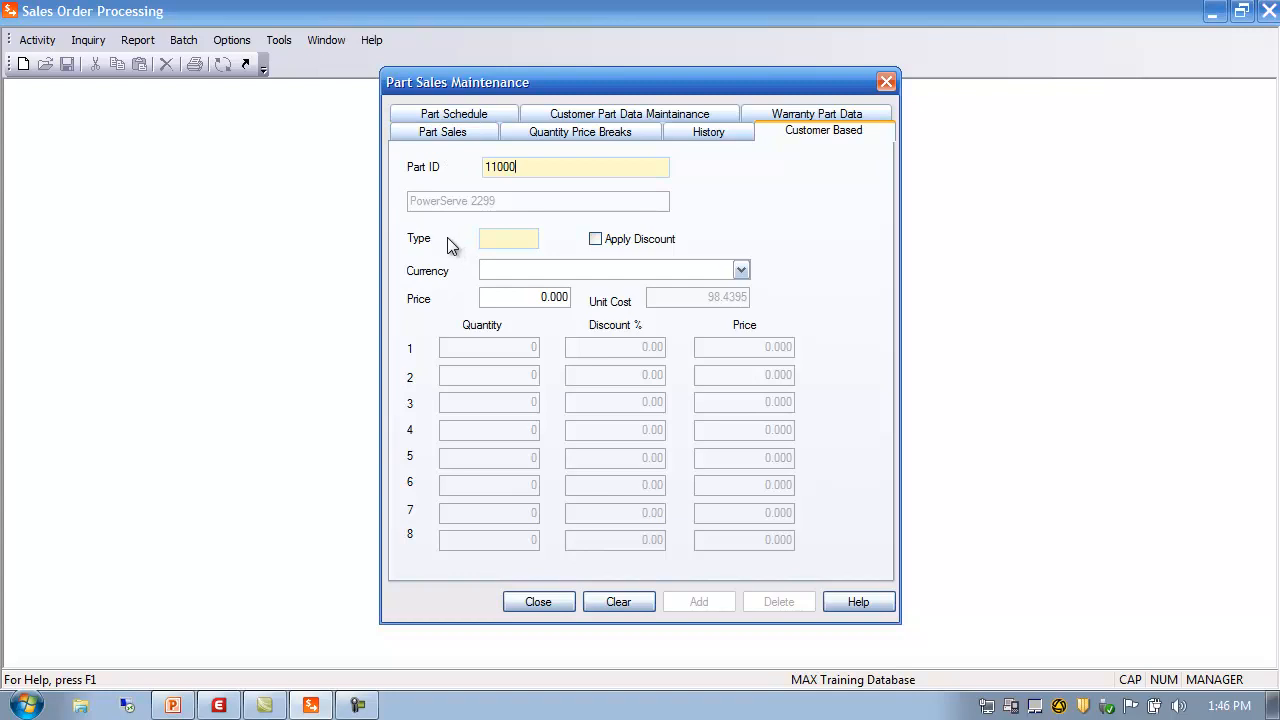
Pick the OEM / US dollar price break from the Type lookup, showing 7% and 12% discounts
{"action": "left_click", "coordinate": [508, 240]}
{"action": "left_click", "coordinate": [741, 259]}
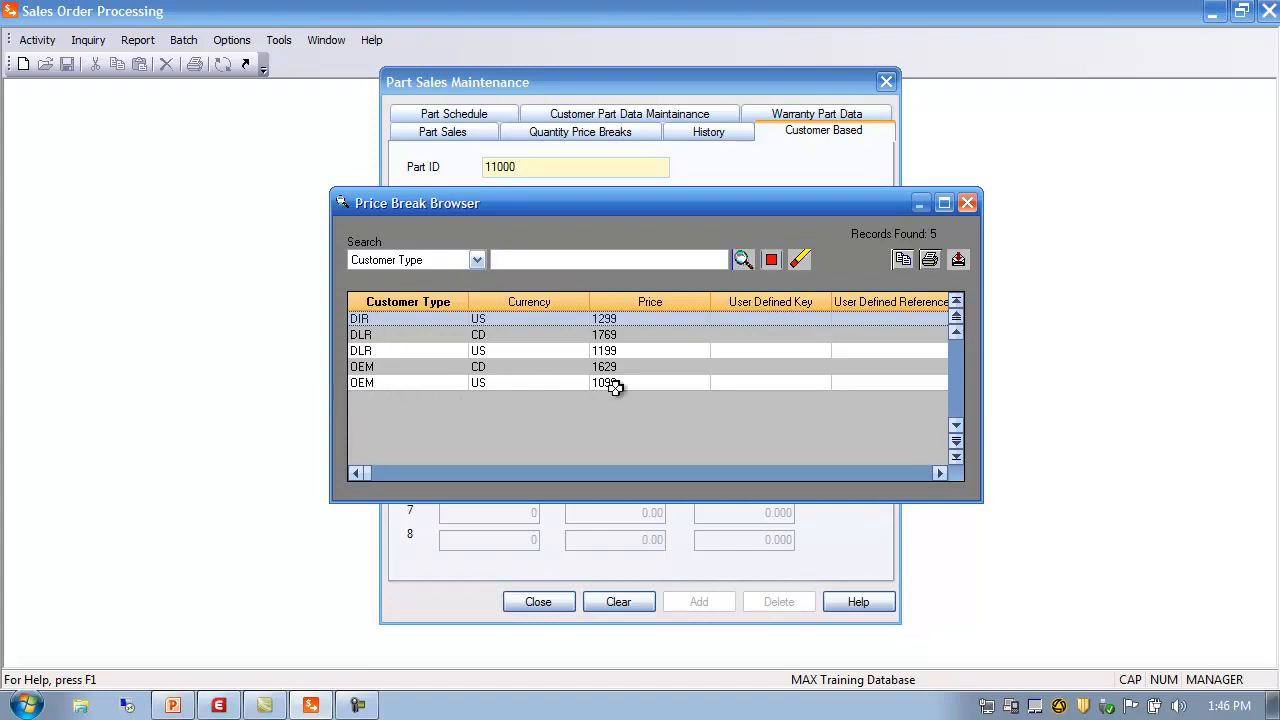
{"action": "double_click", "coordinate": [362, 383]}
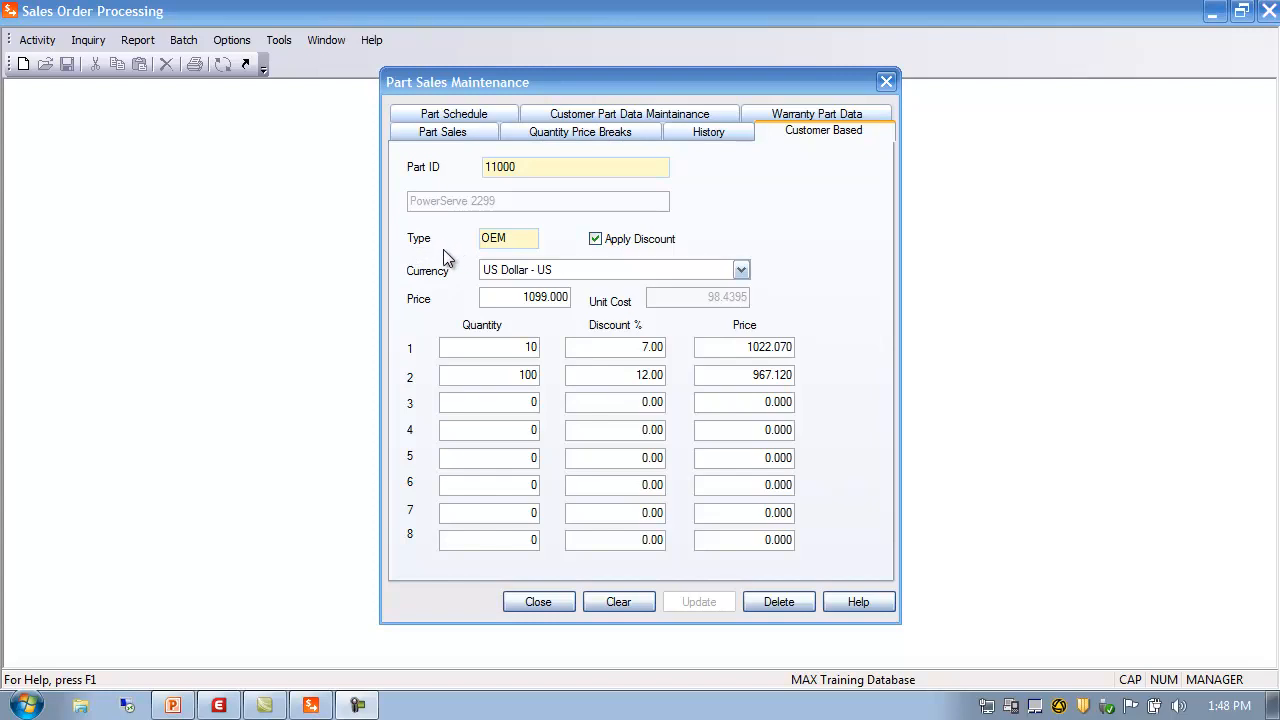
{"action": "left_click", "coordinate": [525, 168]}
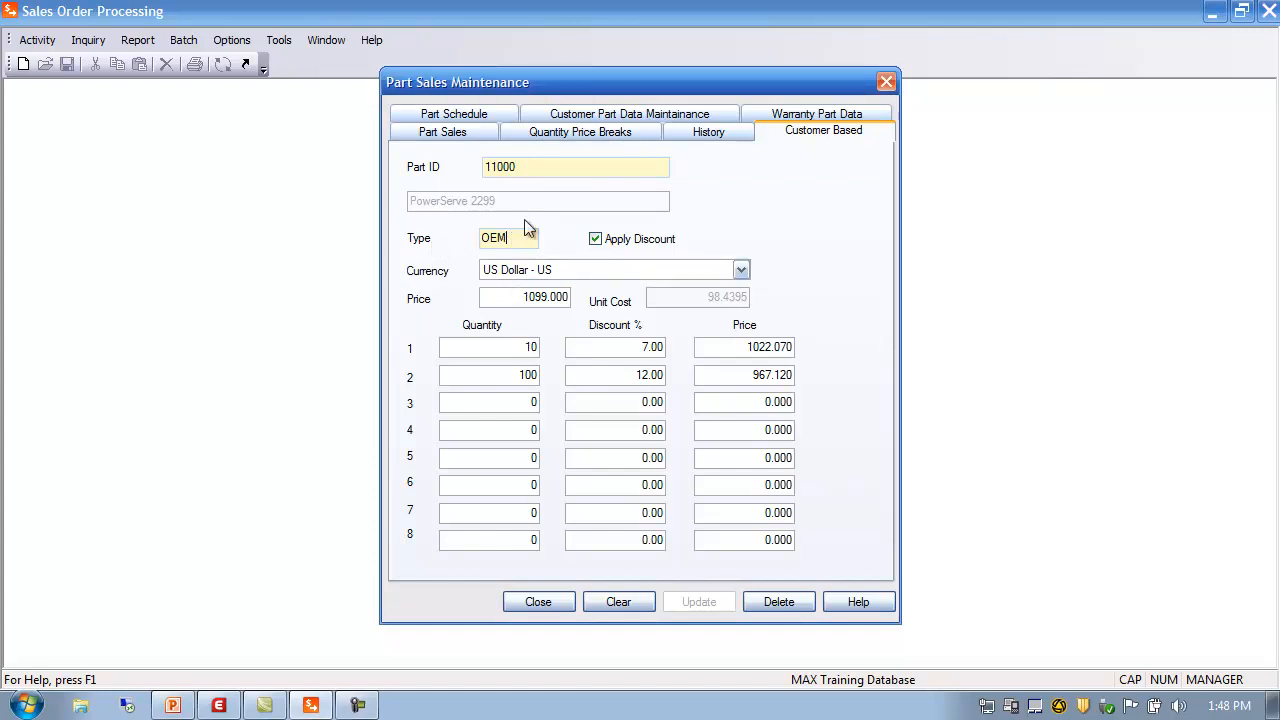
{"action": "left_click", "coordinate": [506, 166]}
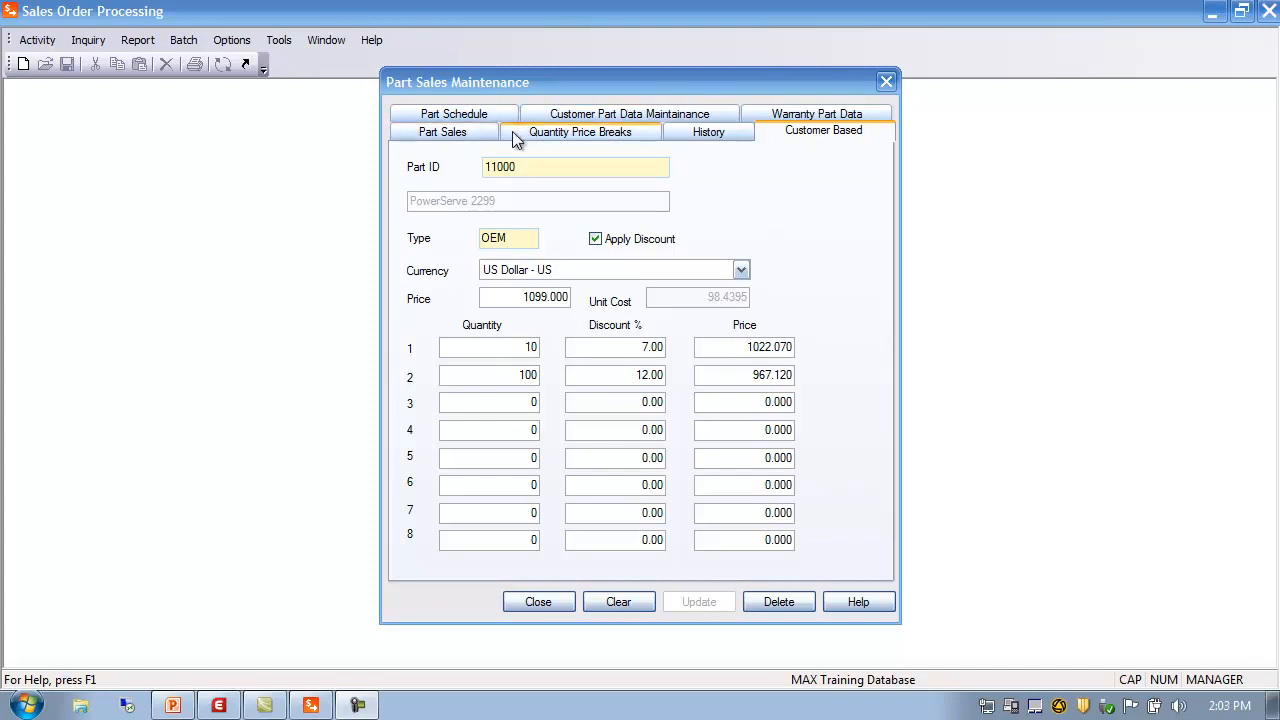
Compare the Quantity Price Breaks and Customer Based pages, then show the Part Schedule page with product line 100
{"action": "left_click", "coordinate": [546, 130]}
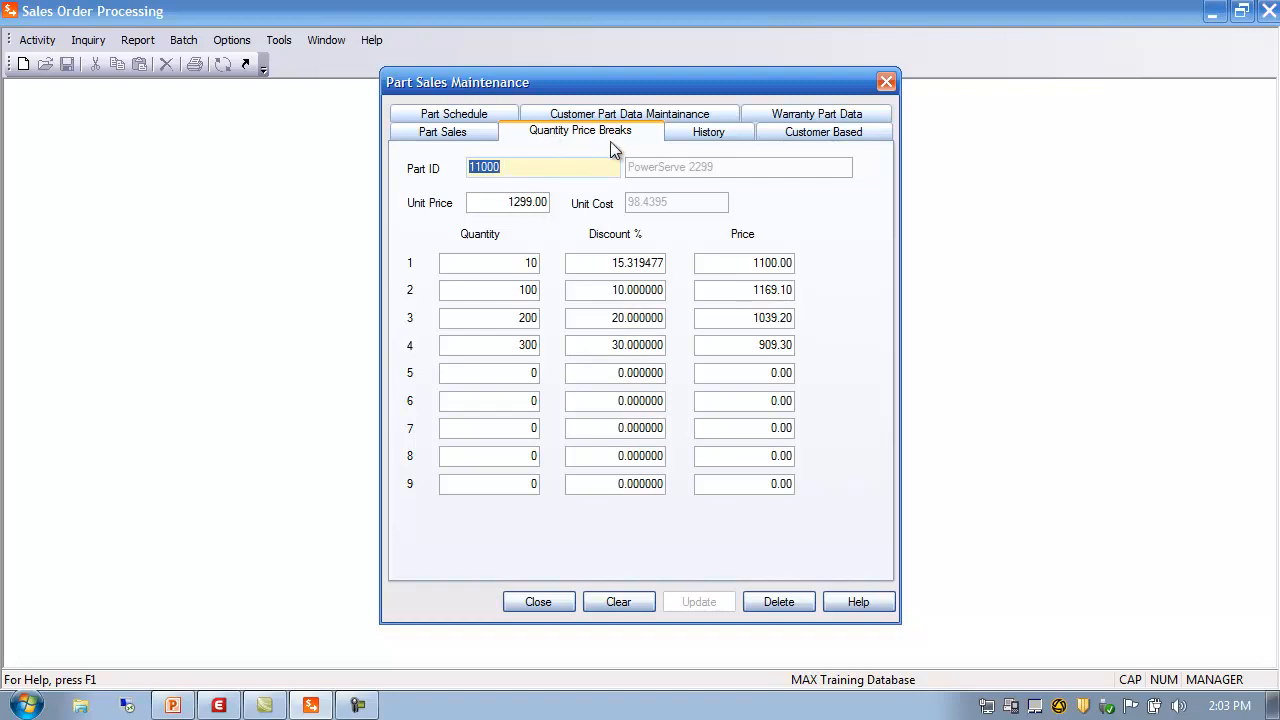
{"action": "left_click", "coordinate": [824, 133]}
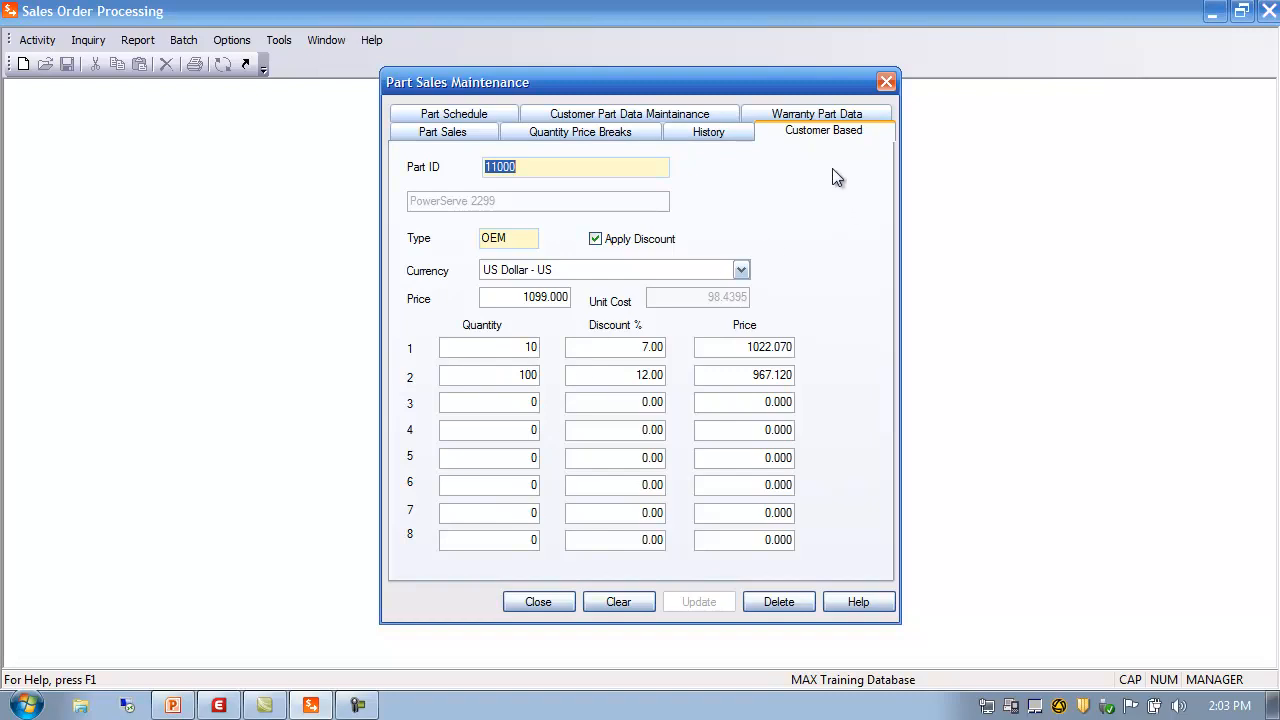
{"action": "left_click", "coordinate": [457, 115]}
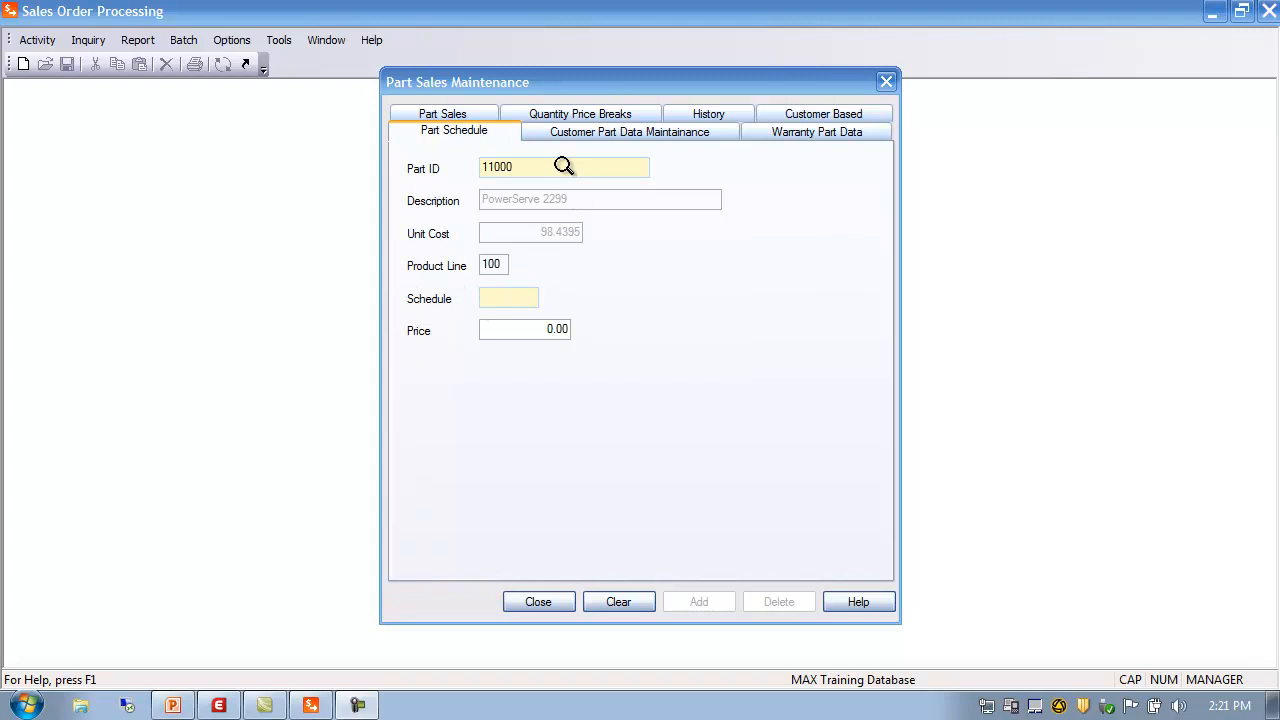
Show part 11000's schedule details: product line 100, blank schedule, price 0.00
{"action": "left_click", "coordinate": [505, 264]}
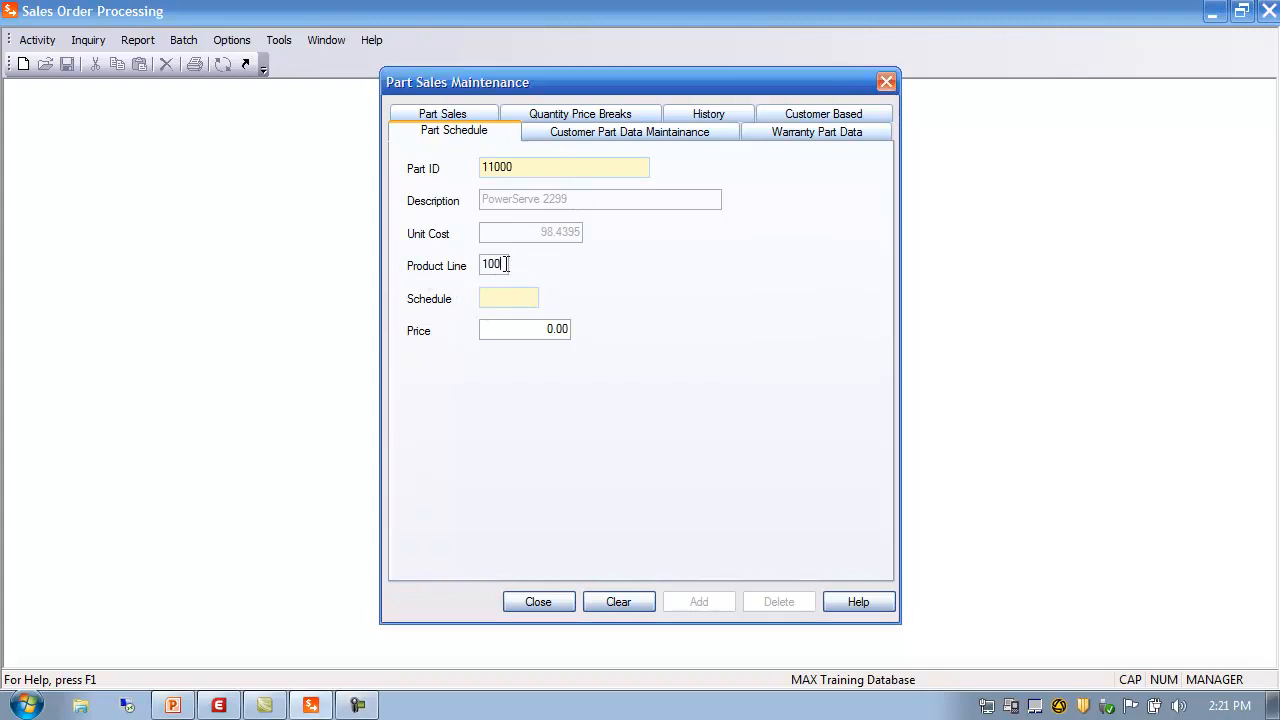
{"action": "left_click", "coordinate": [440, 115]}
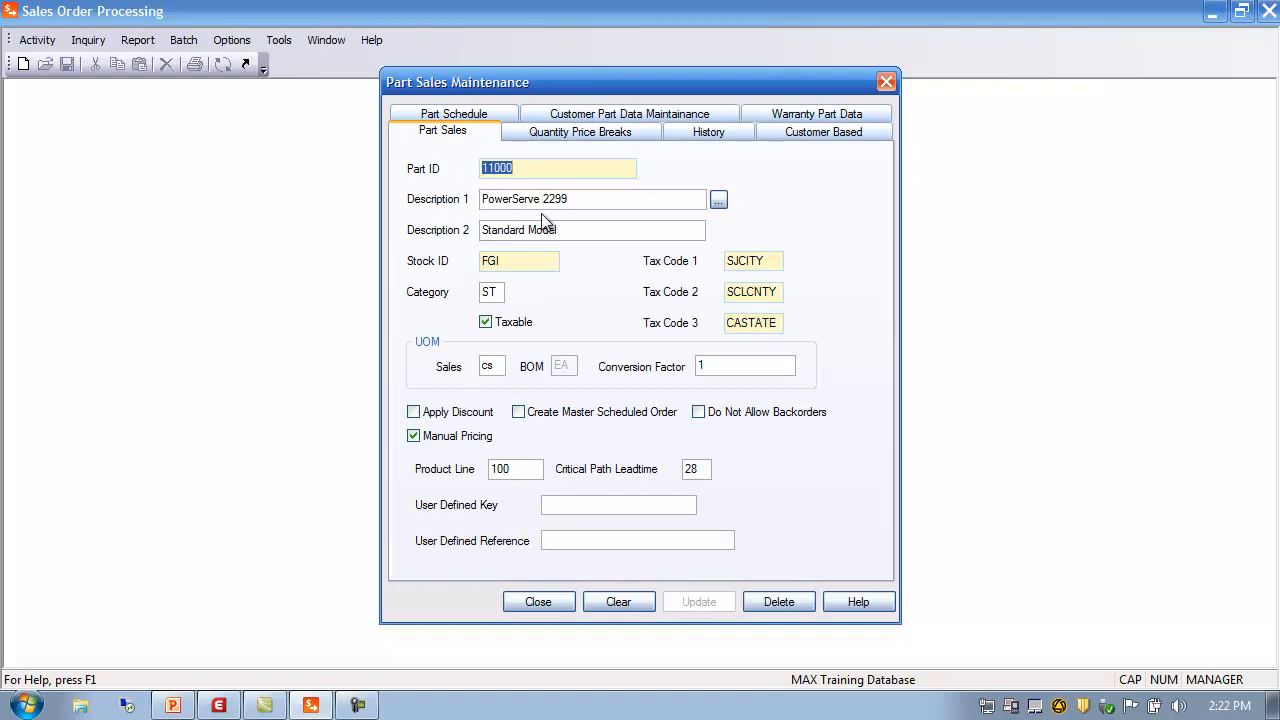
{"action": "left_click", "coordinate": [480, 116]}
{"action": "left_click", "coordinate": [501, 299]}
{"action": "left_click", "coordinate": [496, 327]}
{"action": "left_click", "coordinate": [494, 300]}
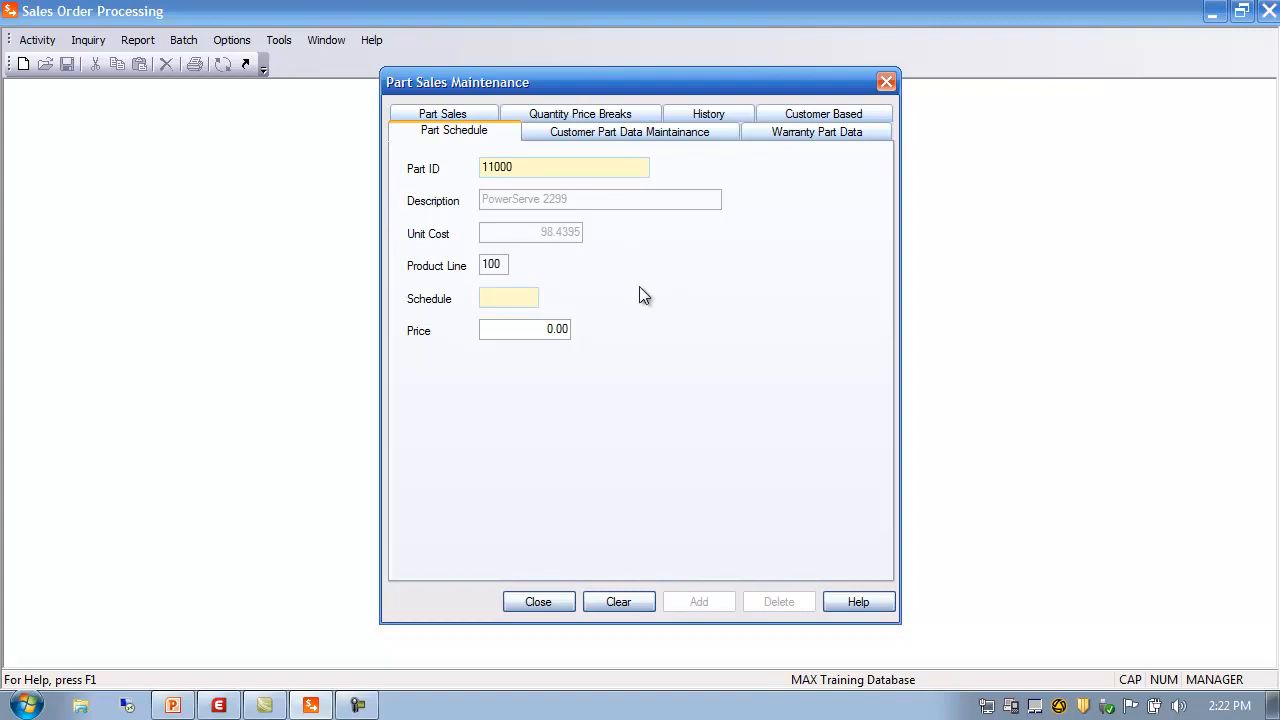
Close the Part Sales Maintenance window
{"action": "left_click", "coordinate": [538, 601]}
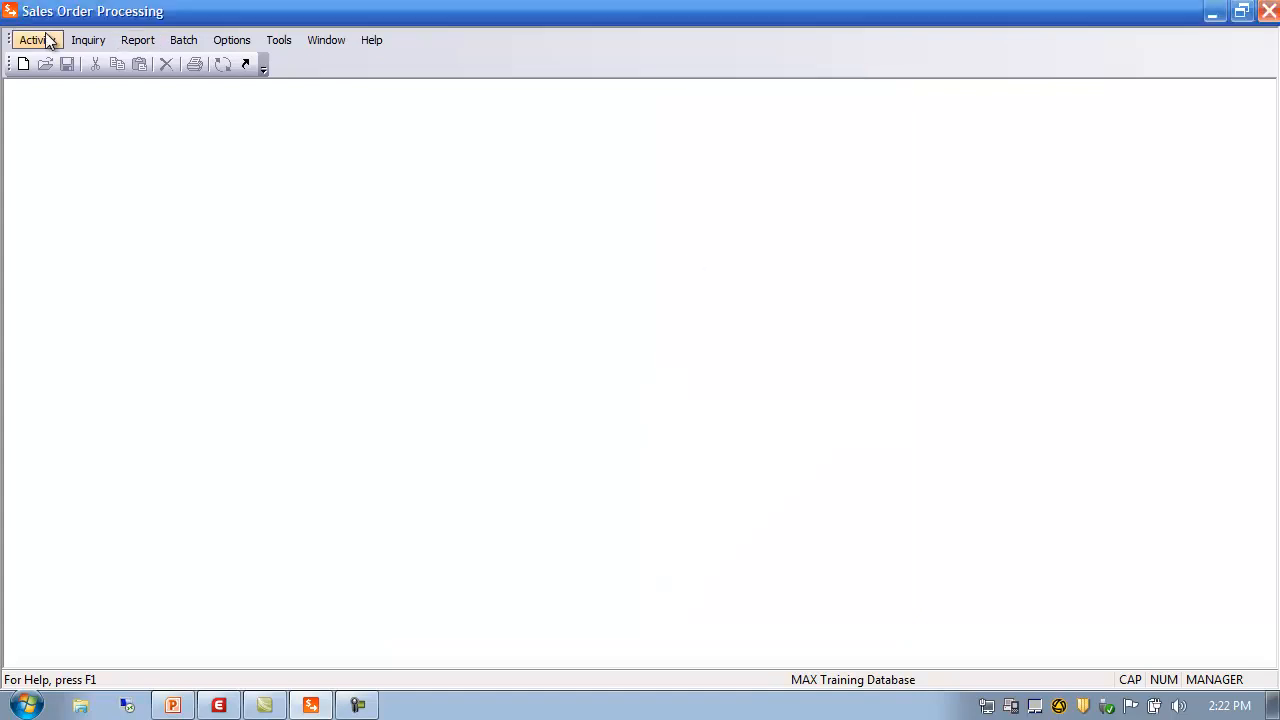
Open Customer Product Line Schedule Maintenance from Activity > SOP Data
{"action": "left_click", "coordinate": [48, 40]}
{"action": "mouse_move", "coordinate": [62, 66]}
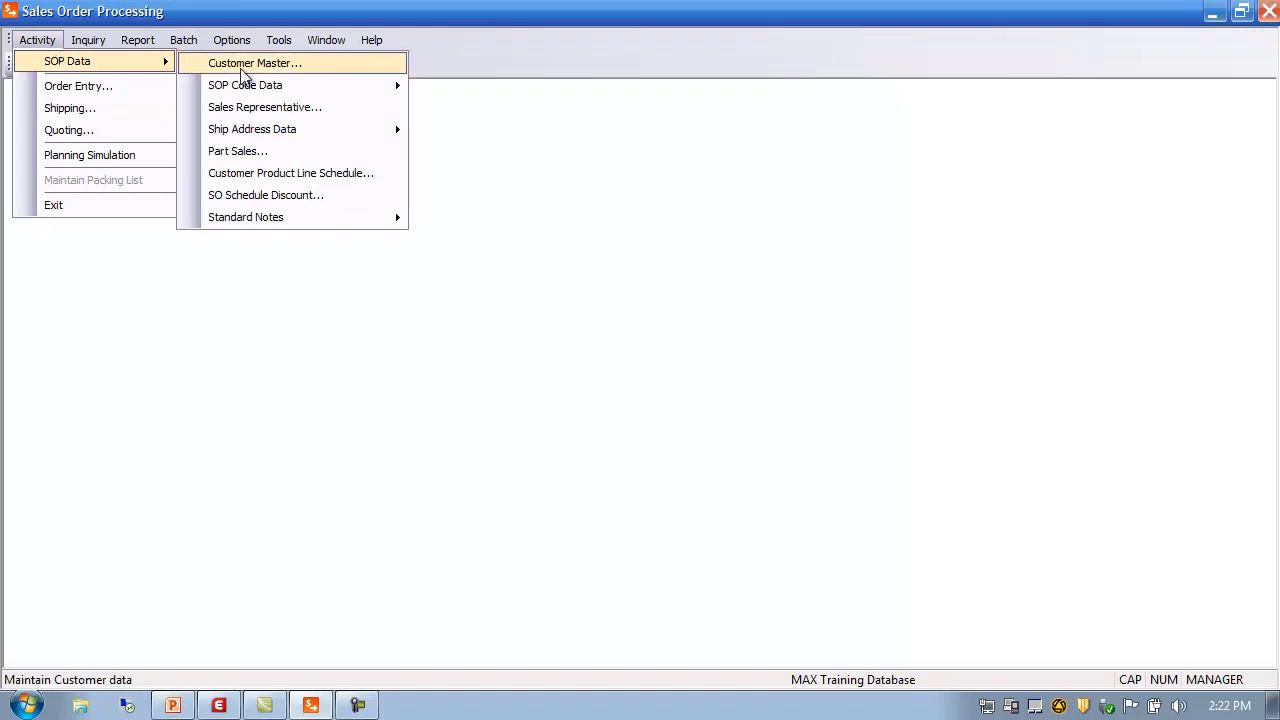
{"action": "left_click", "coordinate": [275, 178]}
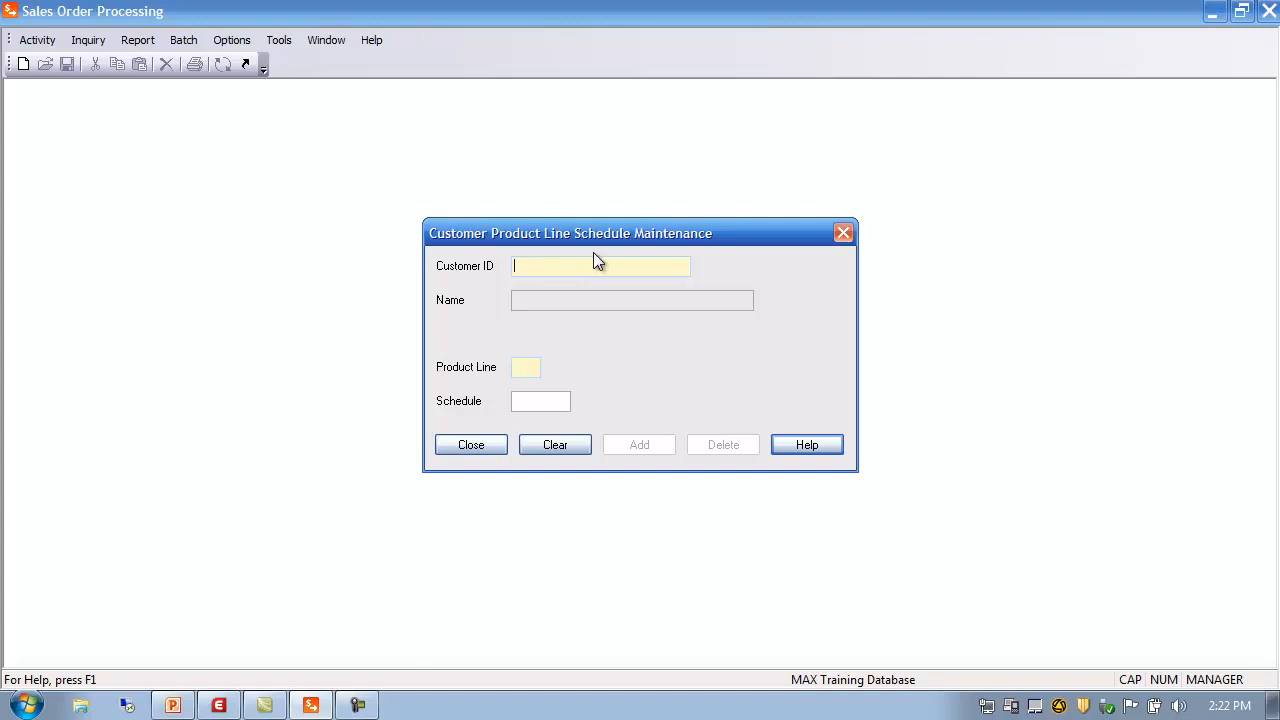
Load Hewlett Packard's product line 100 on schedule 123, then close the window
{"action": "type", "text": "500"}
{"action": "key", "text": "Tab"}
{"action": "left_click", "coordinate": [520, 366]}
{"action": "left_click", "coordinate": [740, 260]}
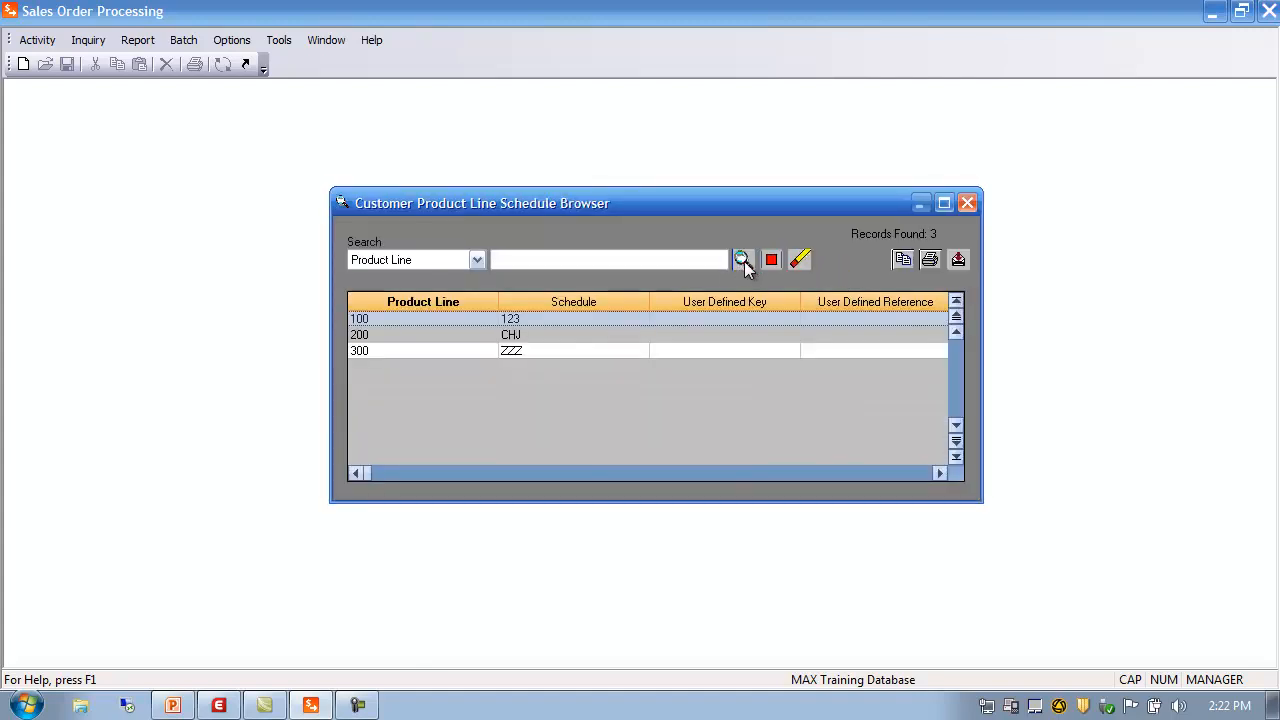
{"action": "double_click", "coordinate": [452, 318]}
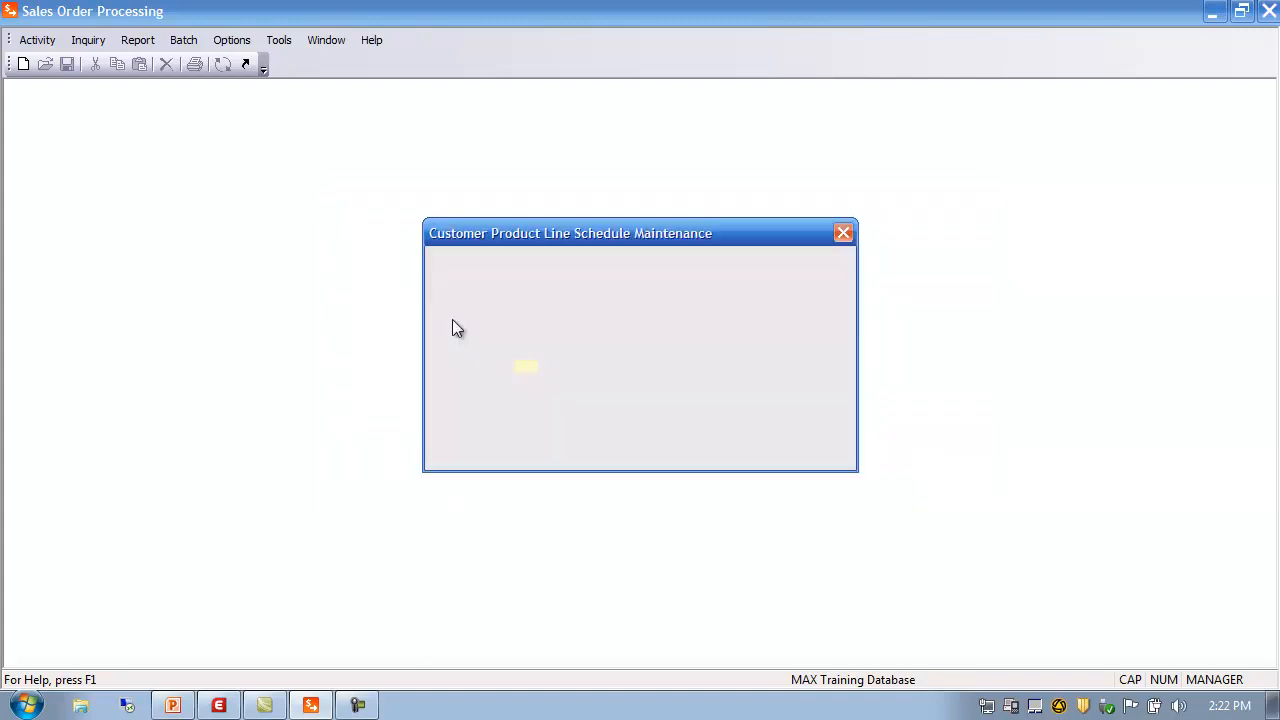
{"action": "left_click_drag", "start_coordinate": [560, 402], "coordinate": [314, 403]}
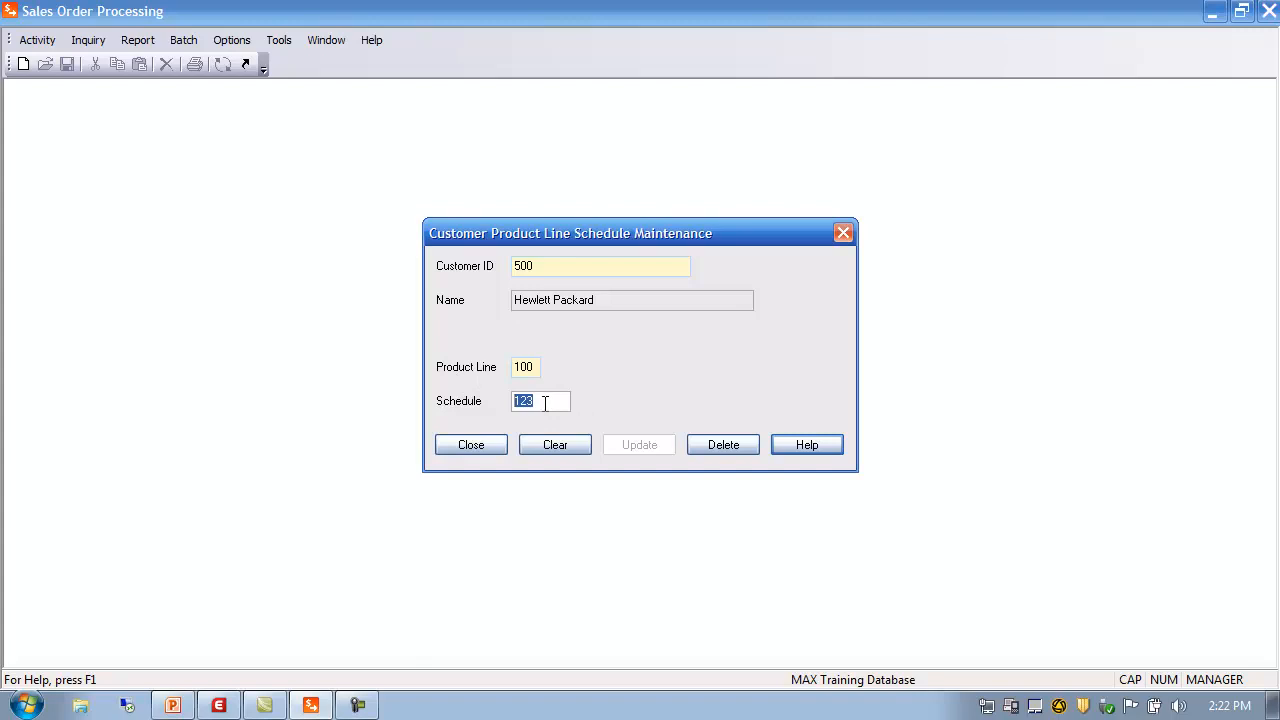
{"action": "left_click", "coordinate": [461, 450]}
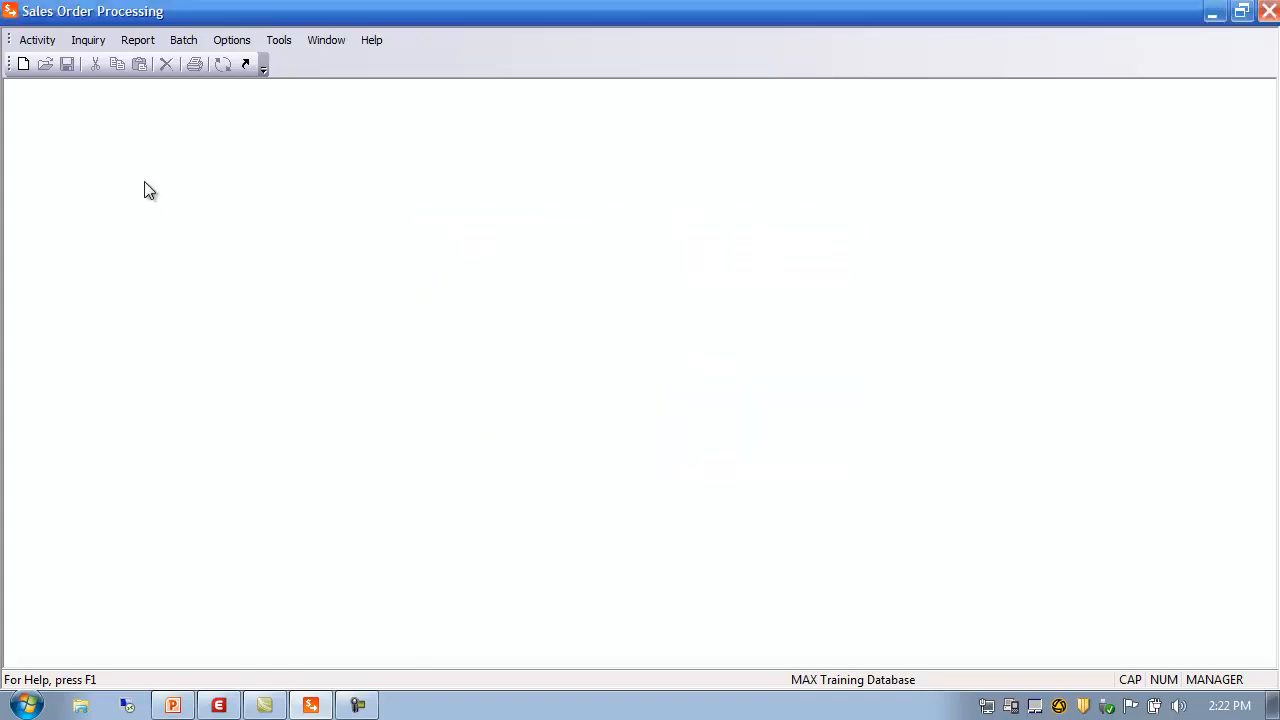
{"action": "left_click", "coordinate": [37, 40]}
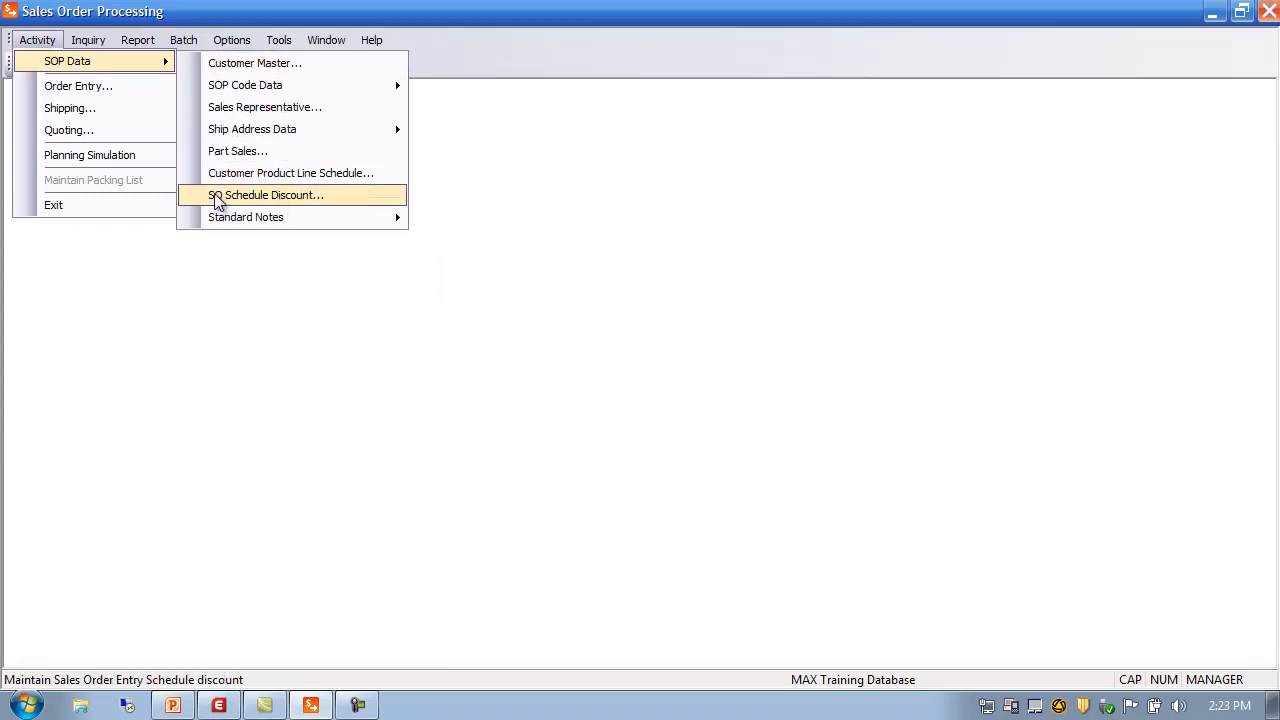
{"action": "left_click", "coordinate": [289, 199]}
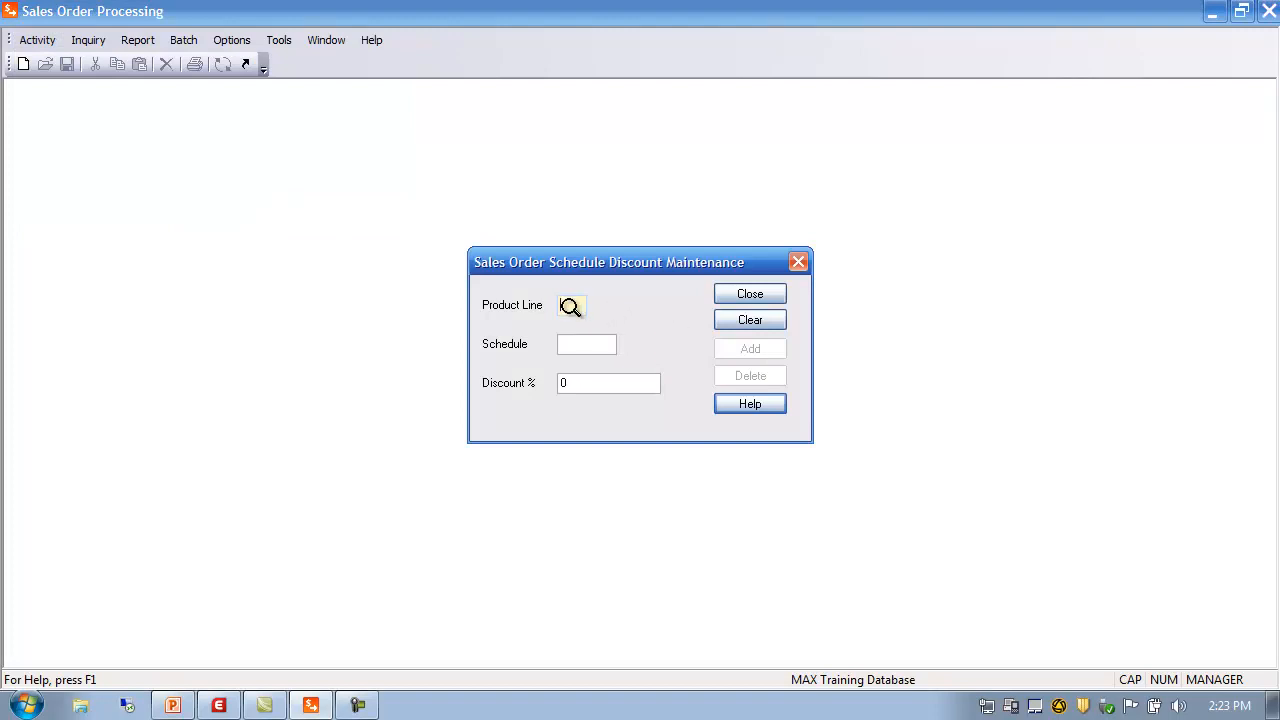
{"action": "type", "text": "100"}
{"action": "type", "text": "123"}
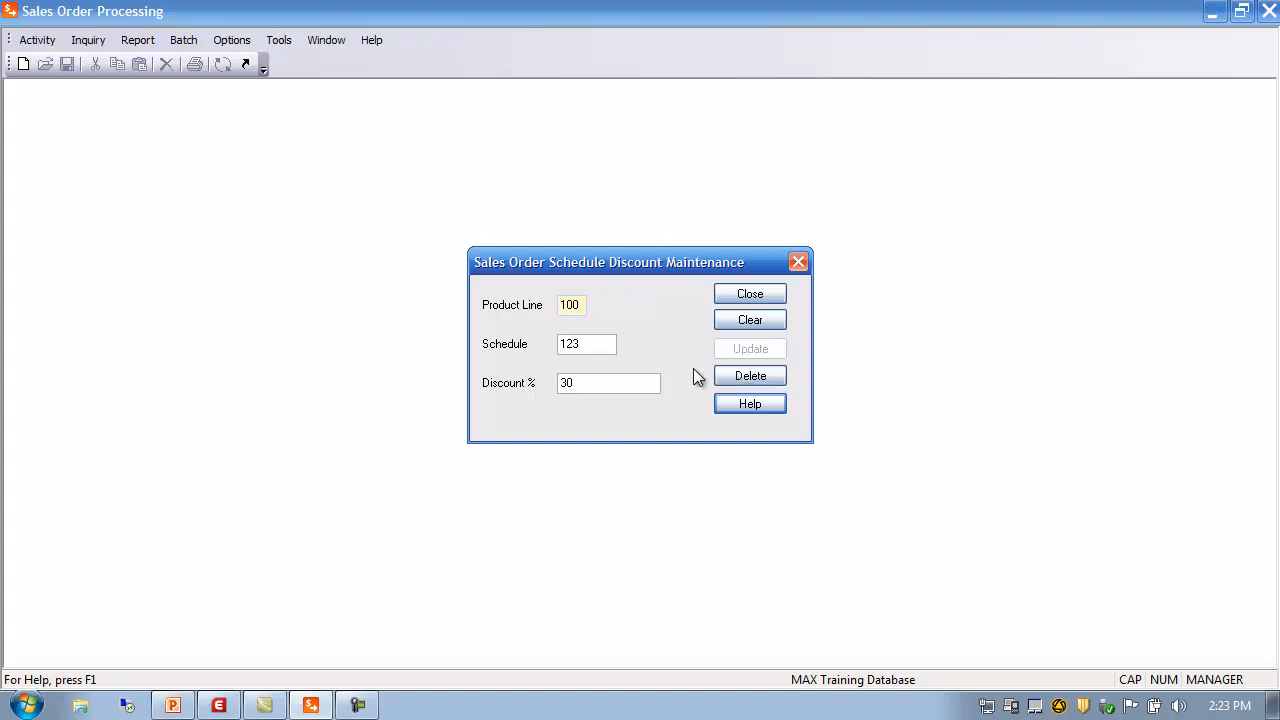
{"action": "key", "text": "Tab"}
{"action": "left_click", "coordinate": [772, 296]}
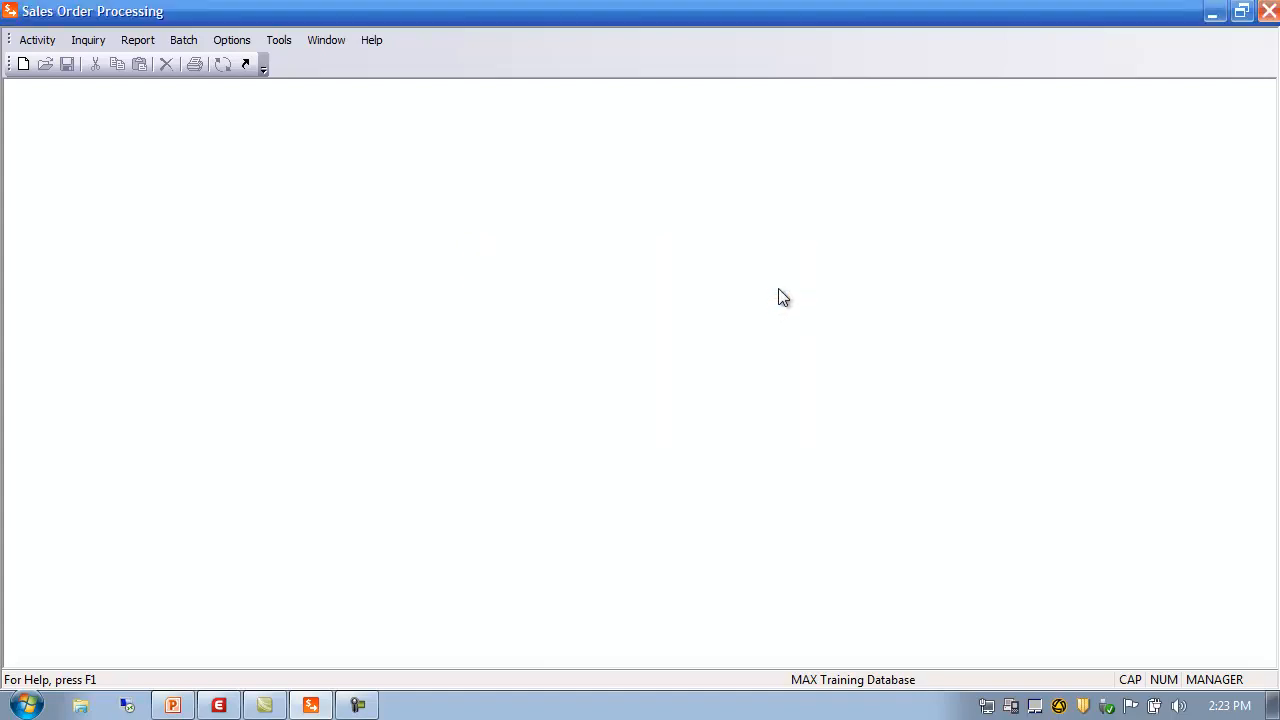
{"action": "left_click", "coordinate": [44, 40]}
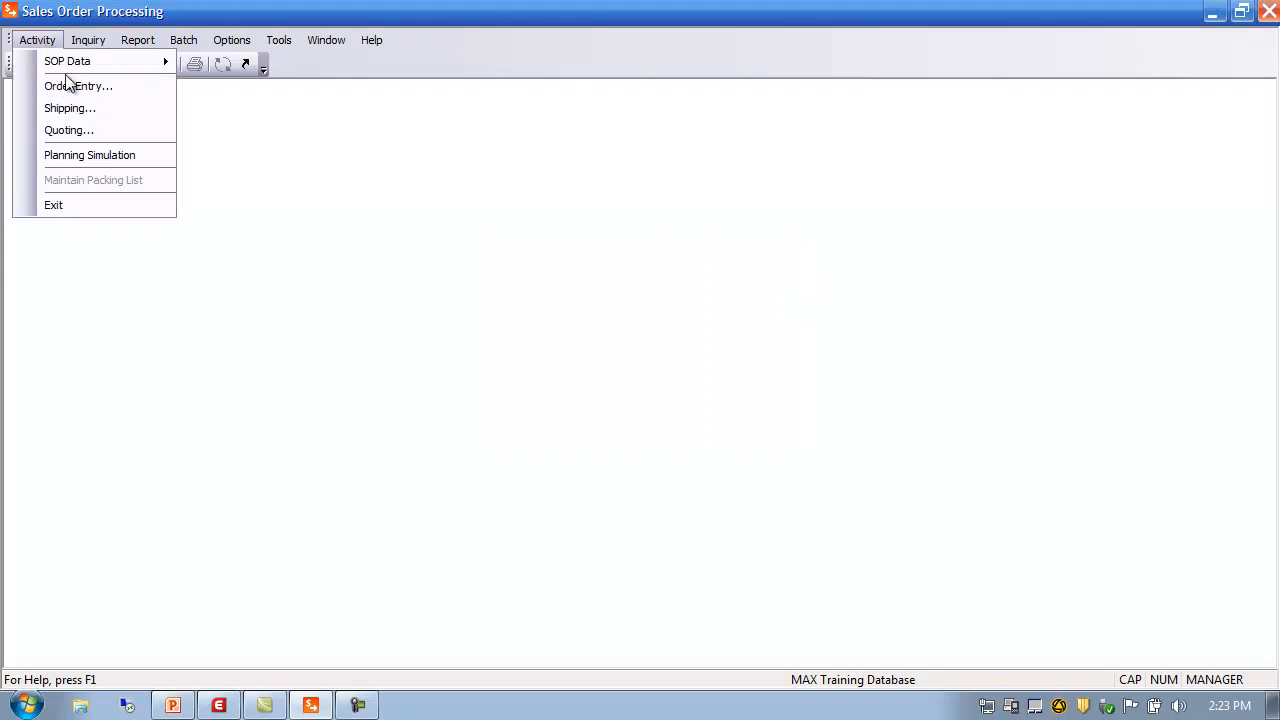
{"action": "left_click", "coordinate": [262, 155]}
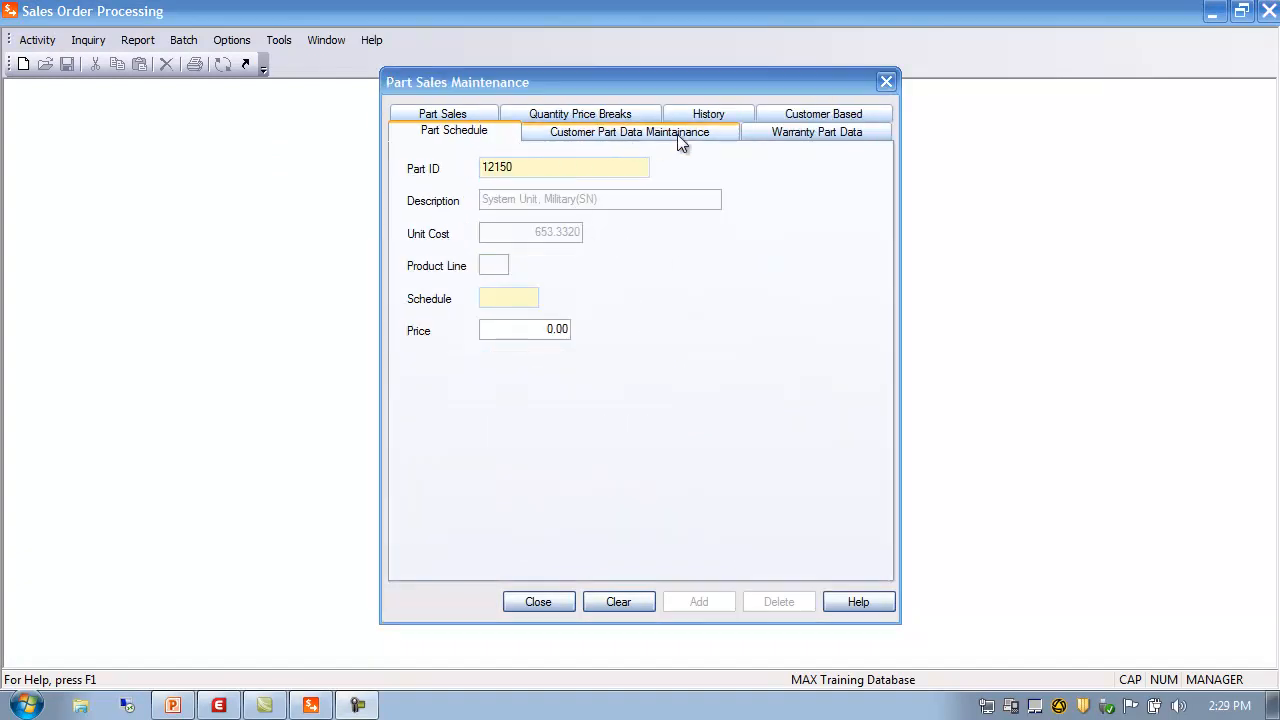
{"action": "left_click", "coordinate": [596, 134]}
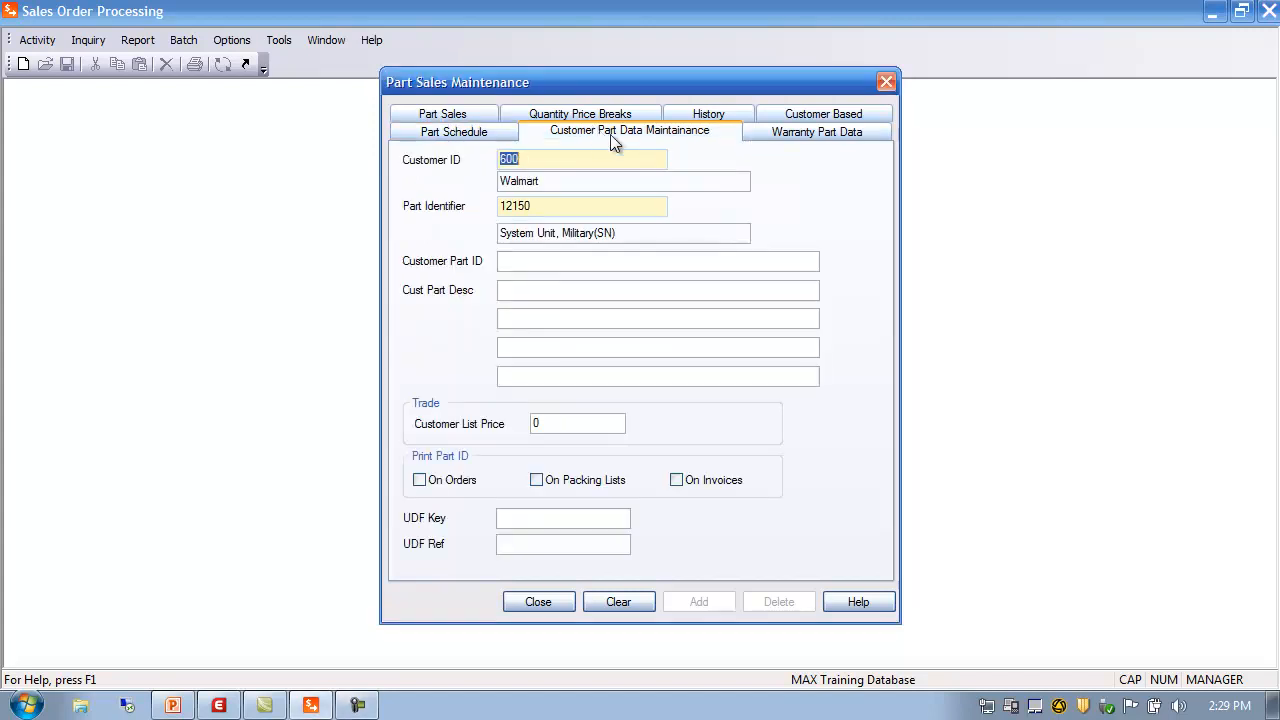
{"action": "left_click", "coordinate": [544, 205]}
{"action": "left_click", "coordinate": [614, 265]}
{"action": "type", "text": "12-3434-0001"}
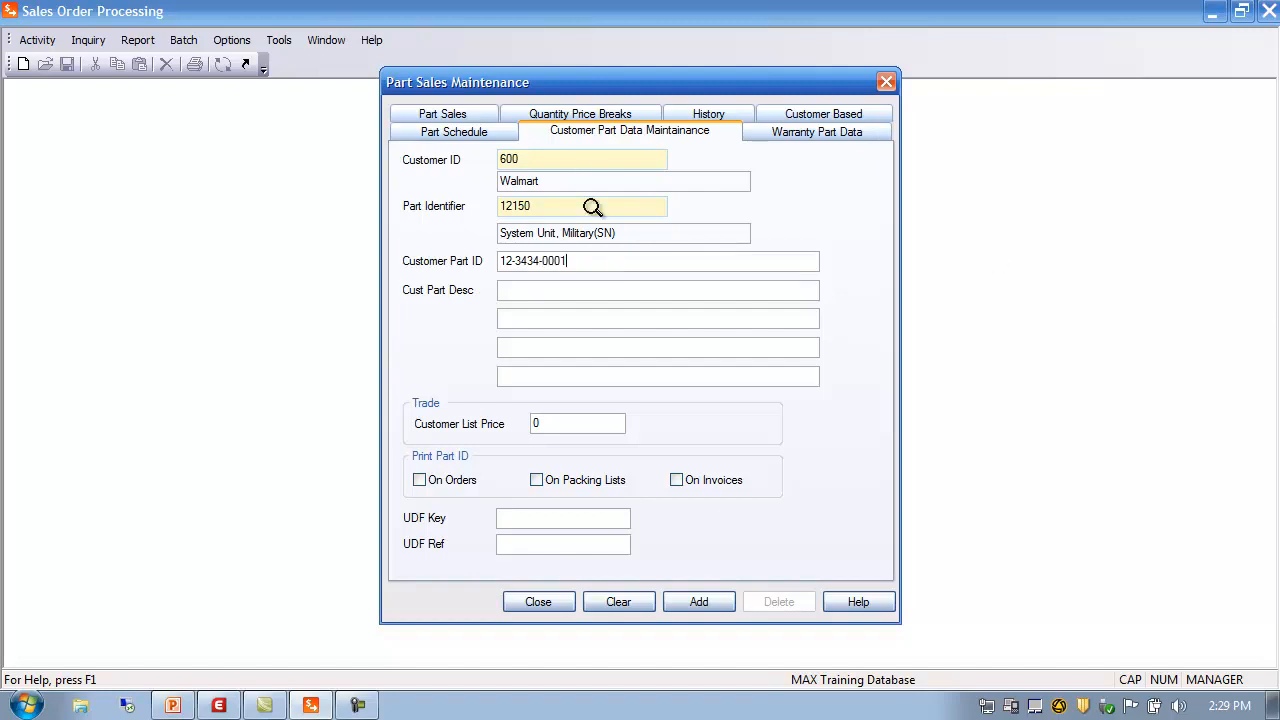
{"action": "left_click", "coordinate": [557, 291]}
{"action": "type", "text": "Fragile Delivery - be careful!"}
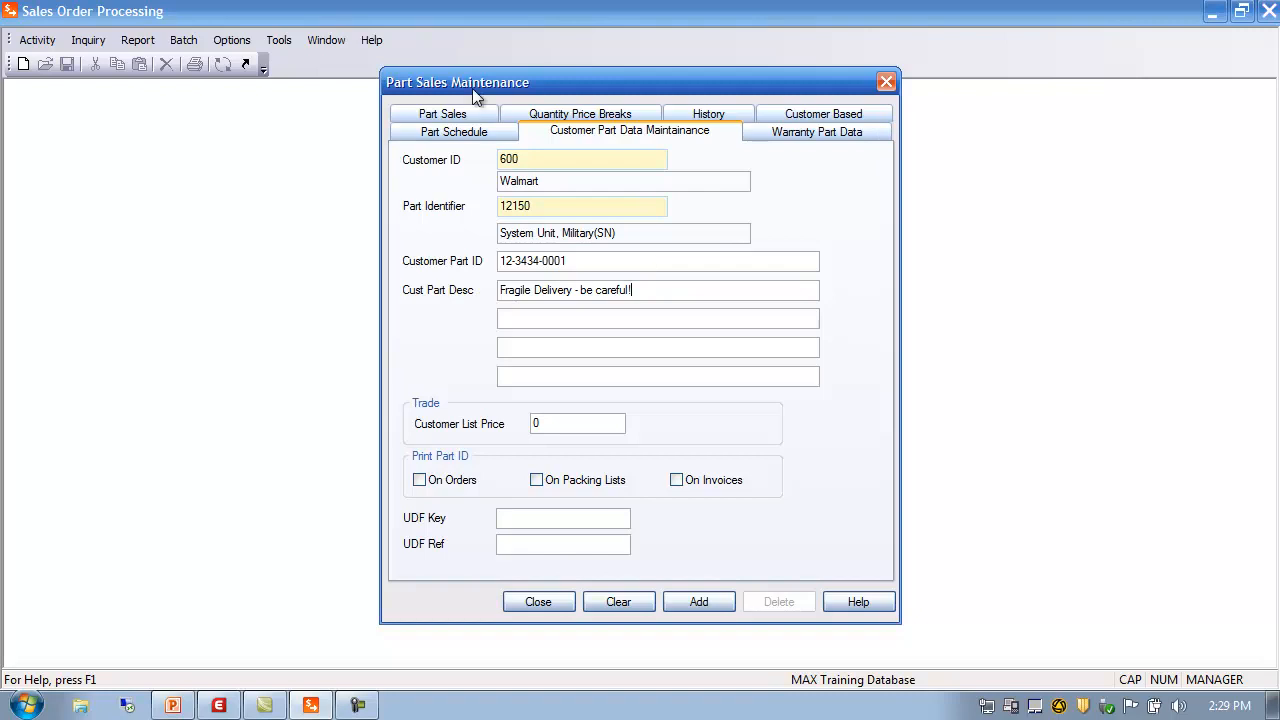
{"action": "key", "text": "Tab"}
{"action": "left_click", "coordinate": [550, 423]}
{"action": "type", "text": "1200"}
{"action": "left_click", "coordinate": [529, 545]}
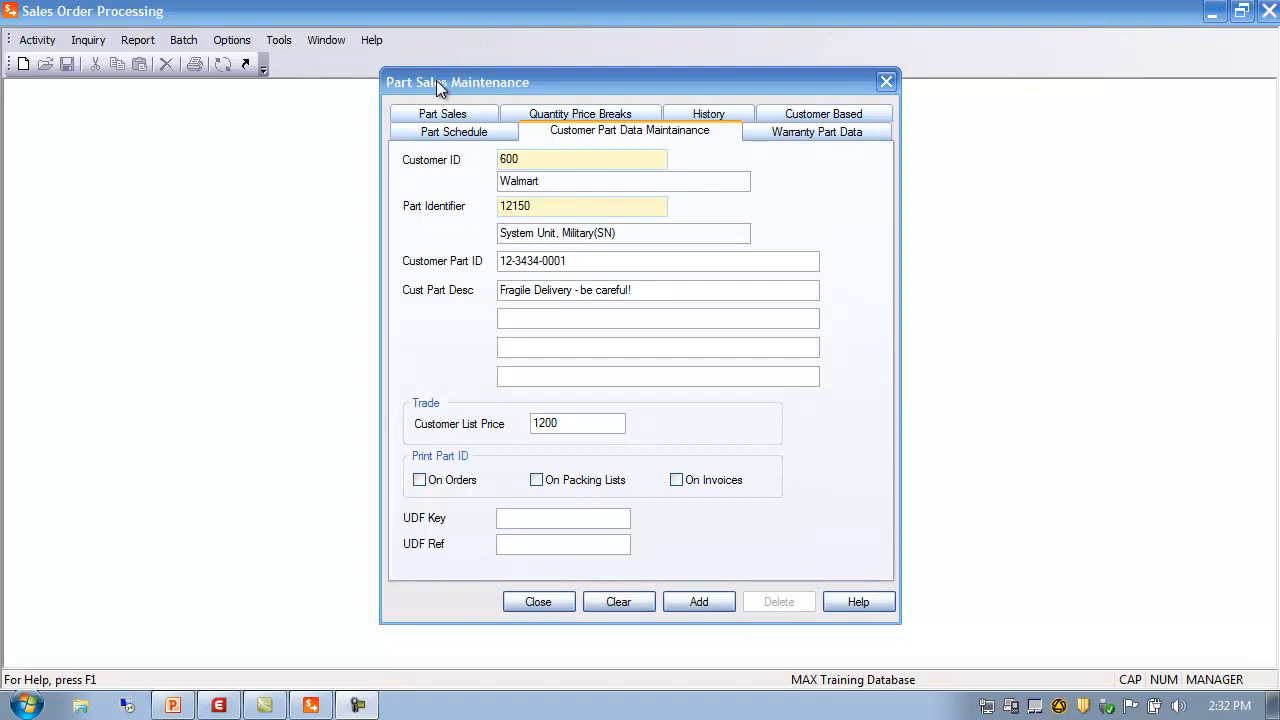
{"action": "left_click", "coordinate": [533, 603]}
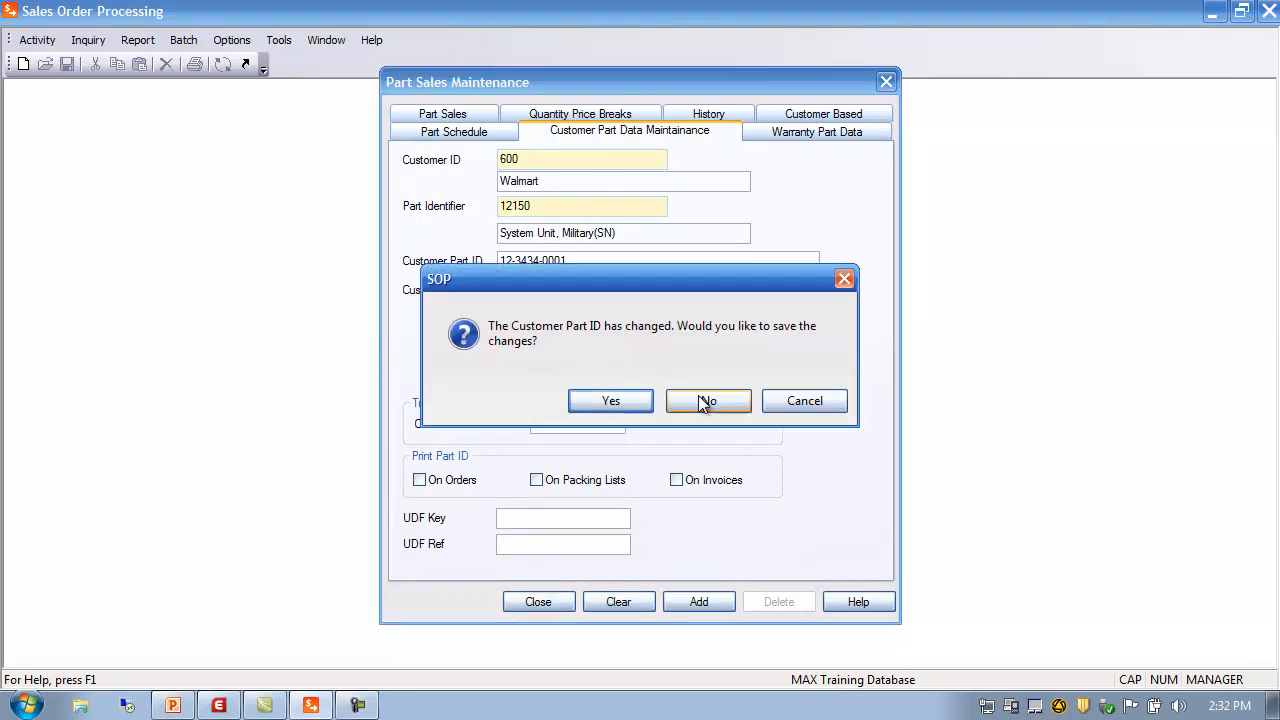
{"action": "left_click", "coordinate": [703, 401]}
Open the standard order notes, check the empty notes area, and close it
{"action": "left_click", "coordinate": [50, 42]}
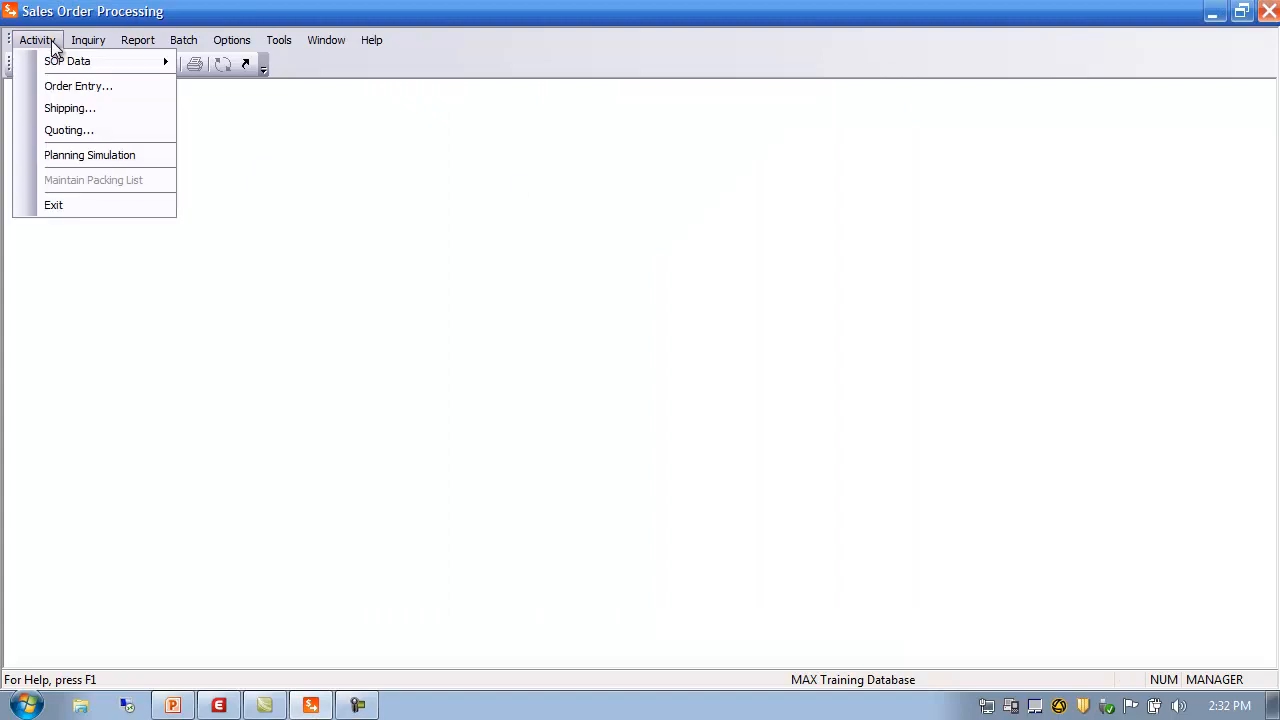
{"action": "mouse_move", "coordinate": [78, 64]}
{"action": "mouse_move", "coordinate": [279, 136]}
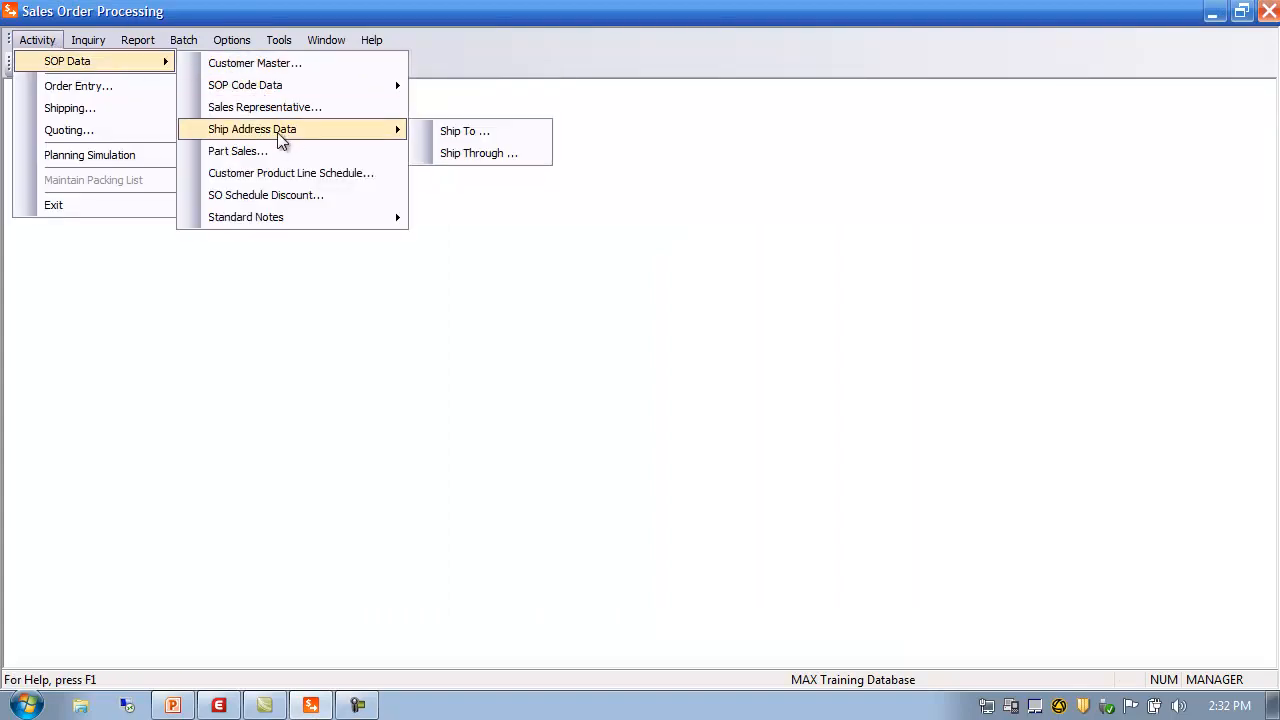
{"action": "mouse_move", "coordinate": [289, 216]}
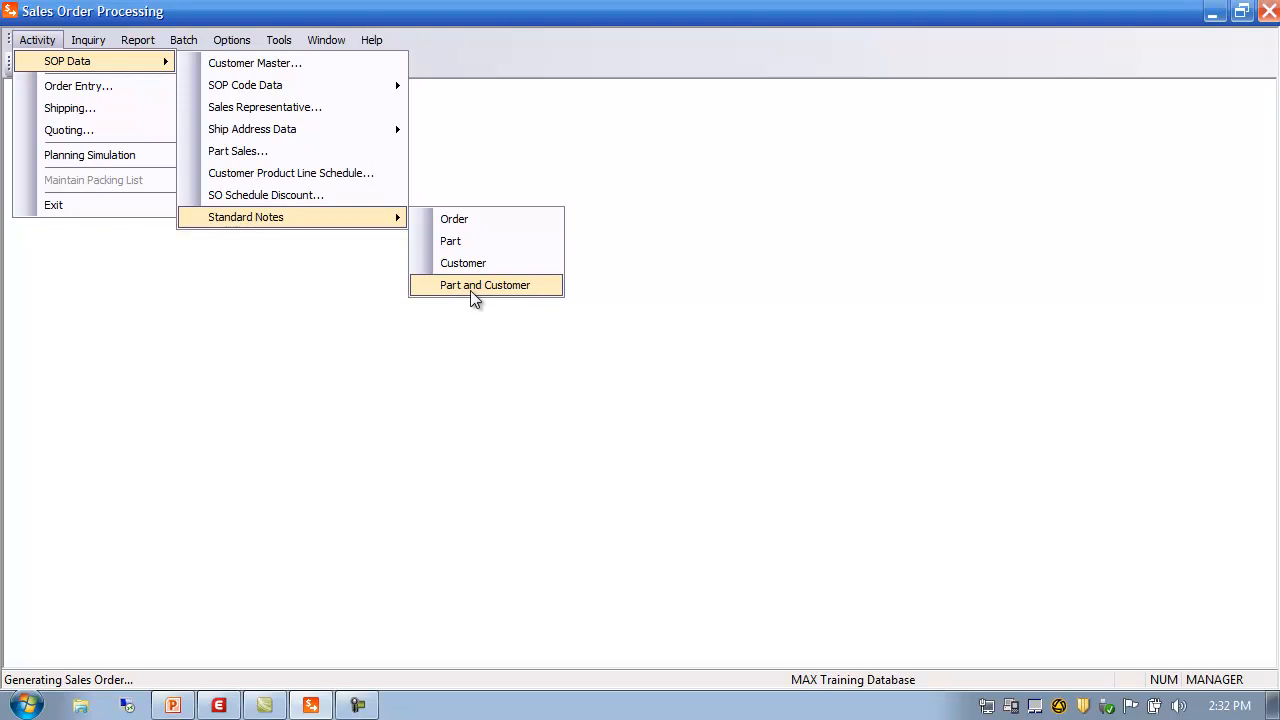
{"action": "left_click", "coordinate": [458, 222]}
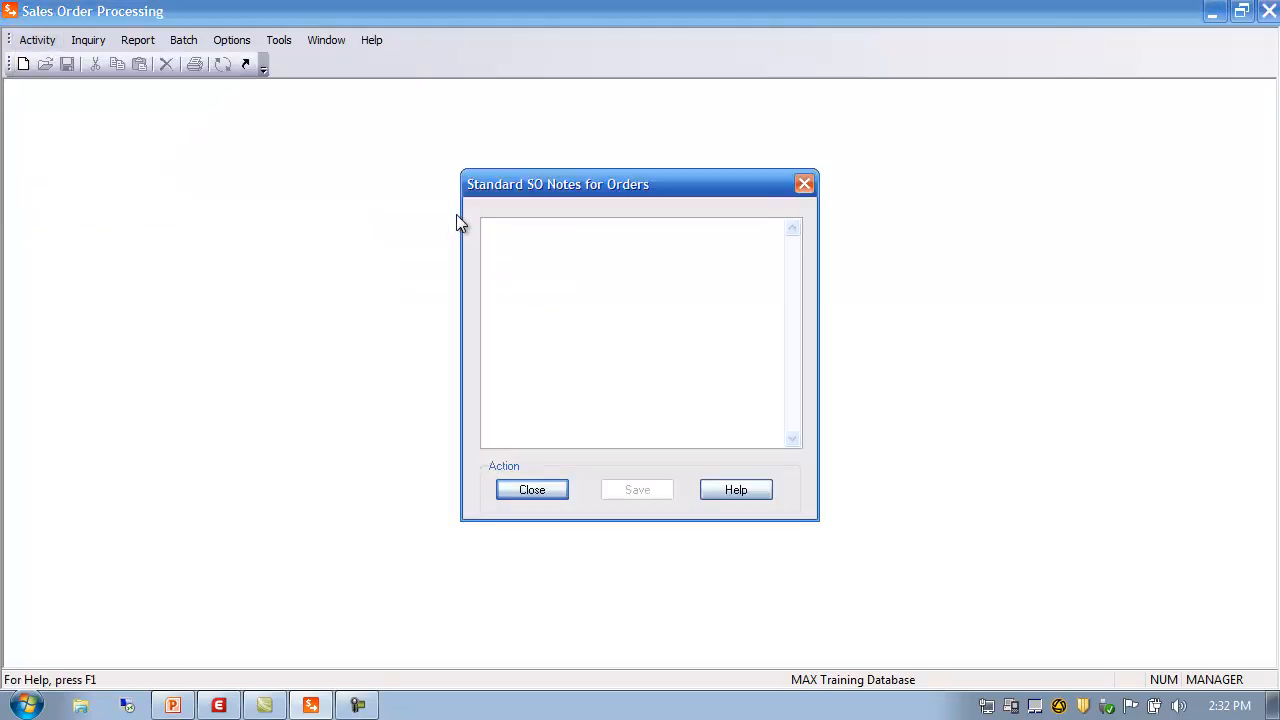
{"action": "left_click", "coordinate": [520, 231]}
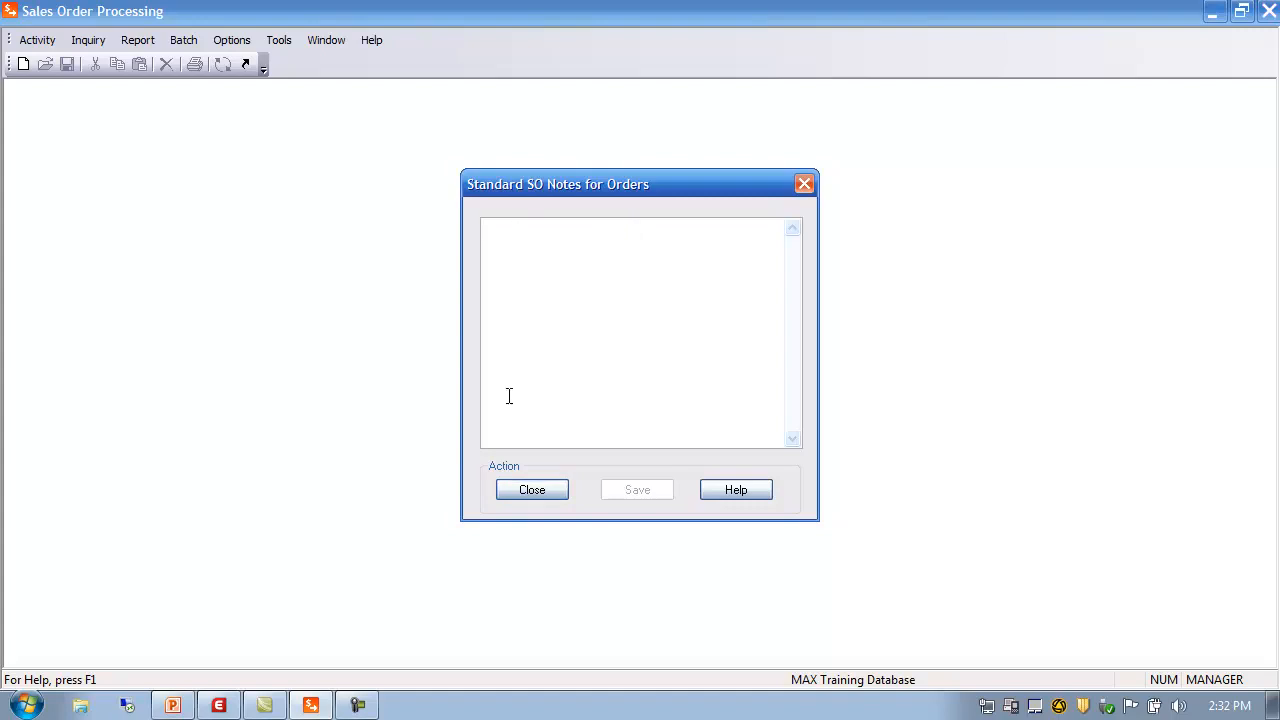
{"action": "left_click", "coordinate": [534, 490]}
Open the standard part notes, check the empty notes area, and close it
{"action": "left_click", "coordinate": [42, 42]}
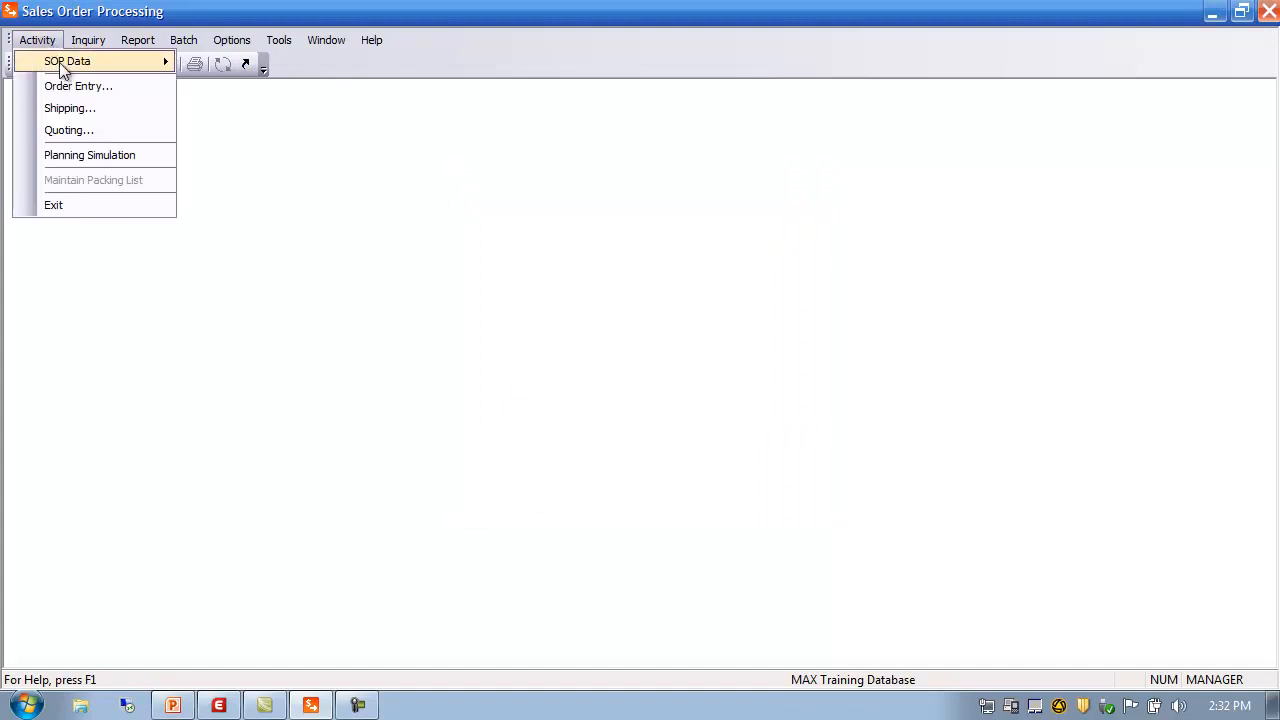
{"action": "mouse_move", "coordinate": [57, 62]}
{"action": "mouse_move", "coordinate": [334, 220]}
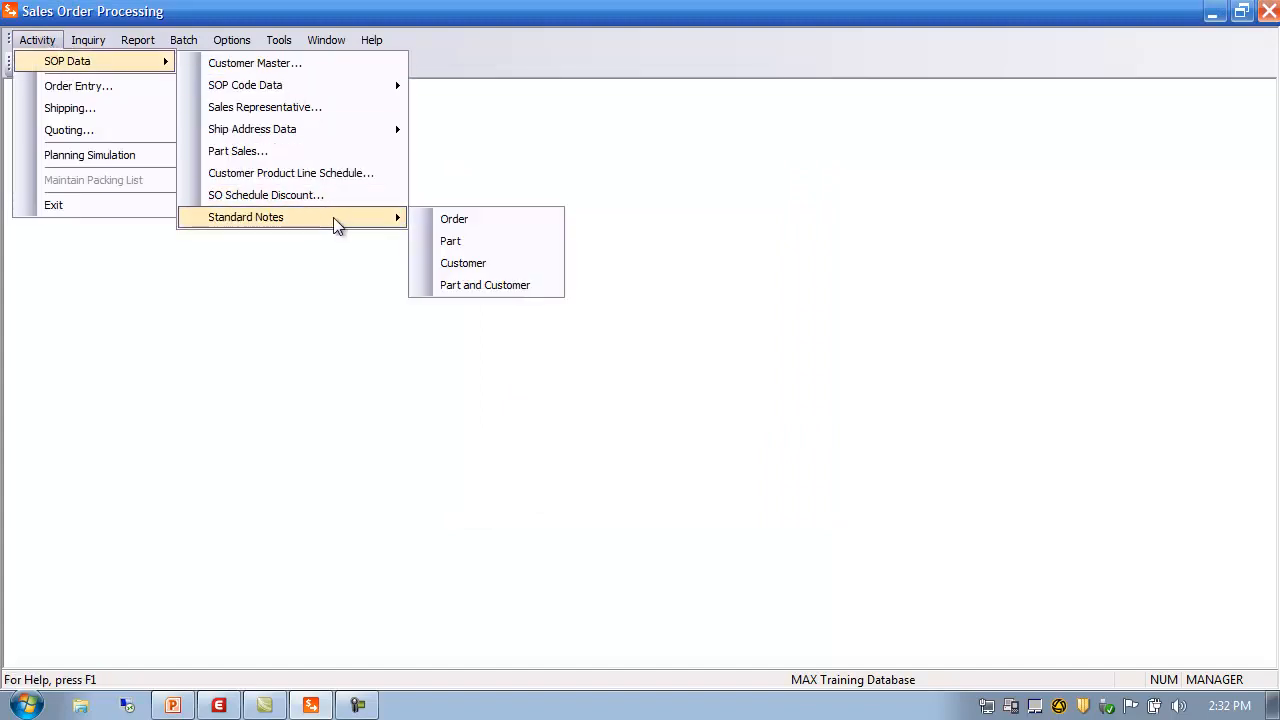
{"action": "left_click", "coordinate": [465, 241]}
{"action": "left_click", "coordinate": [537, 319]}
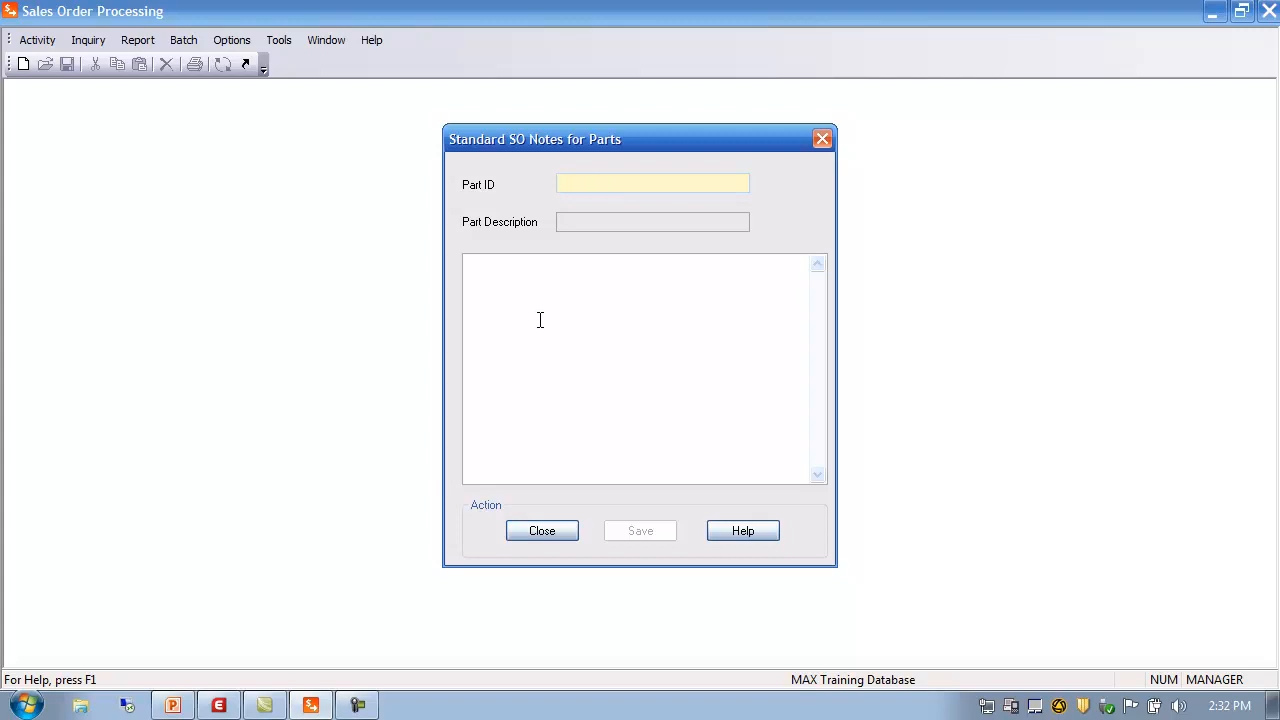
{"action": "left_click", "coordinate": [558, 532]}
Open the standard customer notes, check the Customer field and notes area, and close it
{"action": "left_click", "coordinate": [33, 40]}
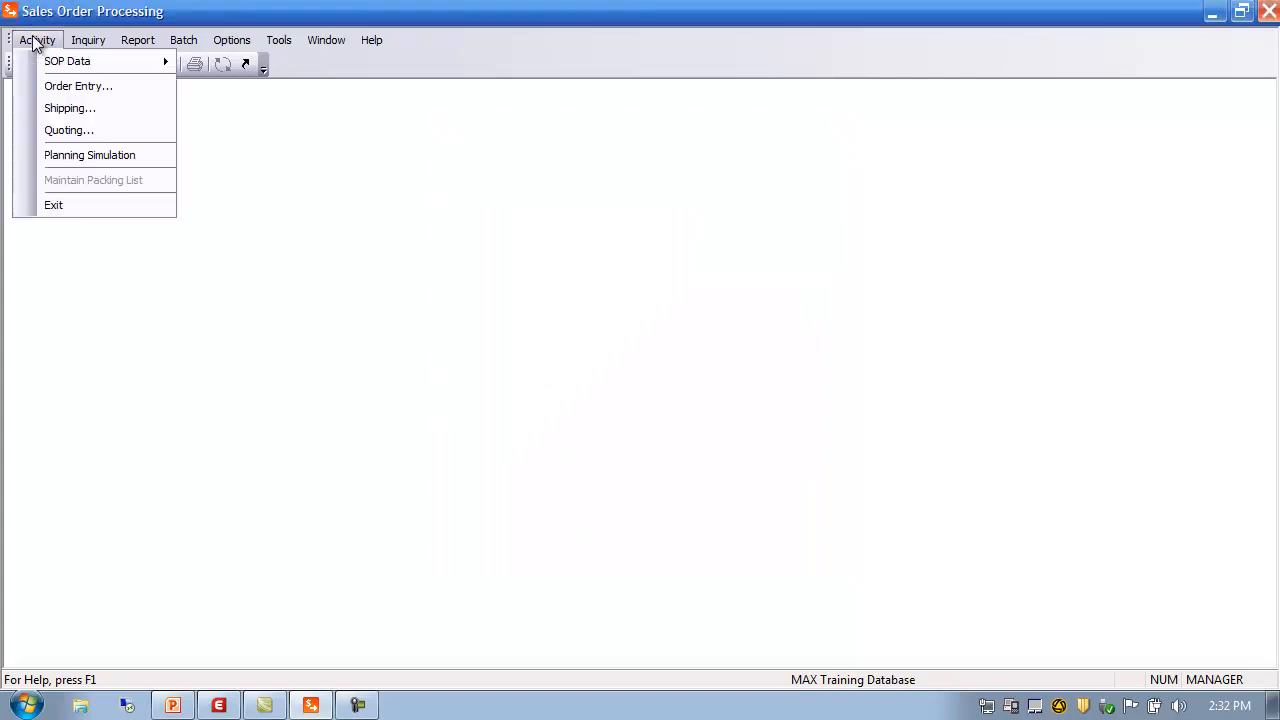
{"action": "mouse_move", "coordinate": [58, 62]}
{"action": "mouse_move", "coordinate": [271, 220]}
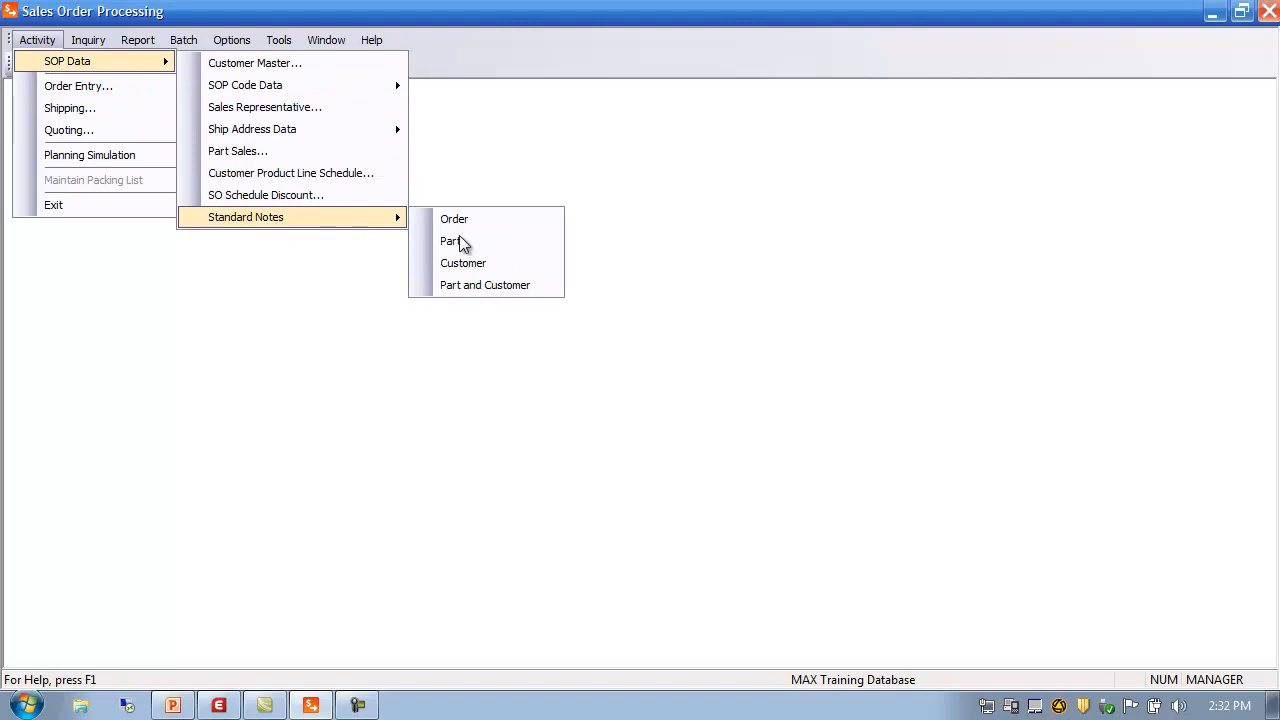
{"action": "left_click", "coordinate": [499, 264]}
{"action": "left_click", "coordinate": [598, 187]}
{"action": "left_click", "coordinate": [516, 311]}
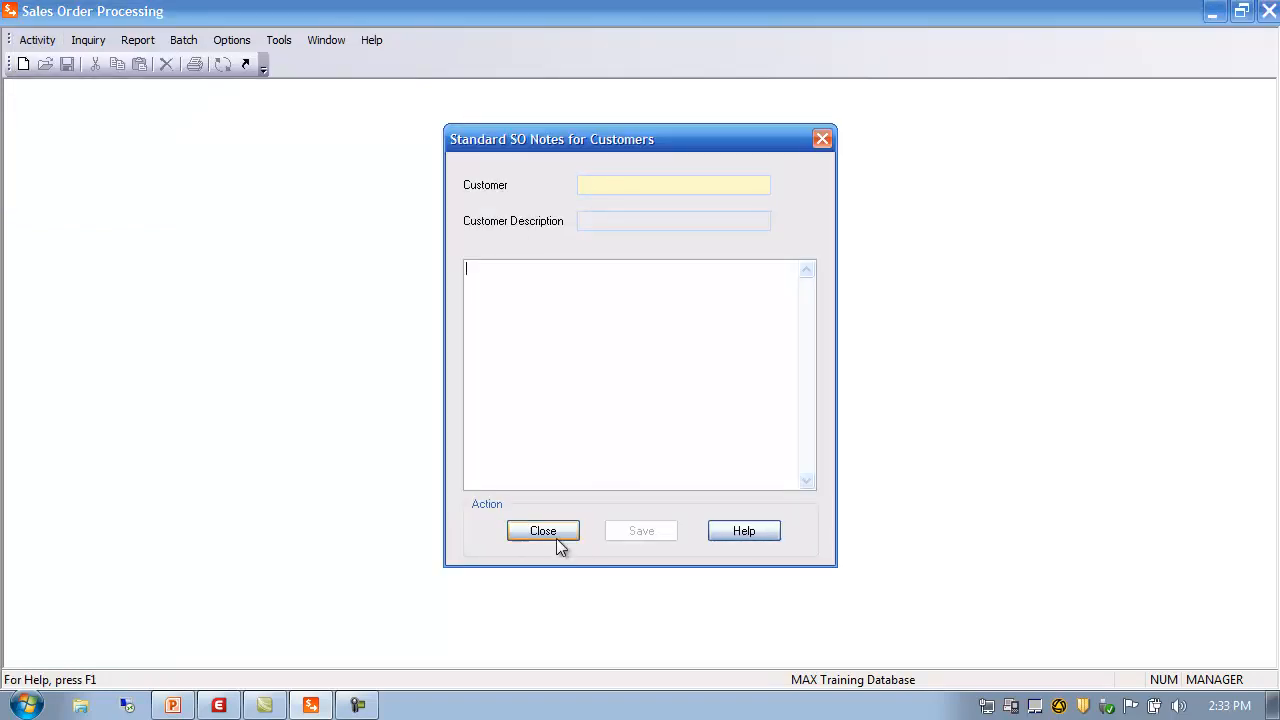
{"action": "left_click", "coordinate": [555, 531]}
Open the part-and-customer standard notes, check the Customer field, and close it
{"action": "left_click", "coordinate": [48, 45]}
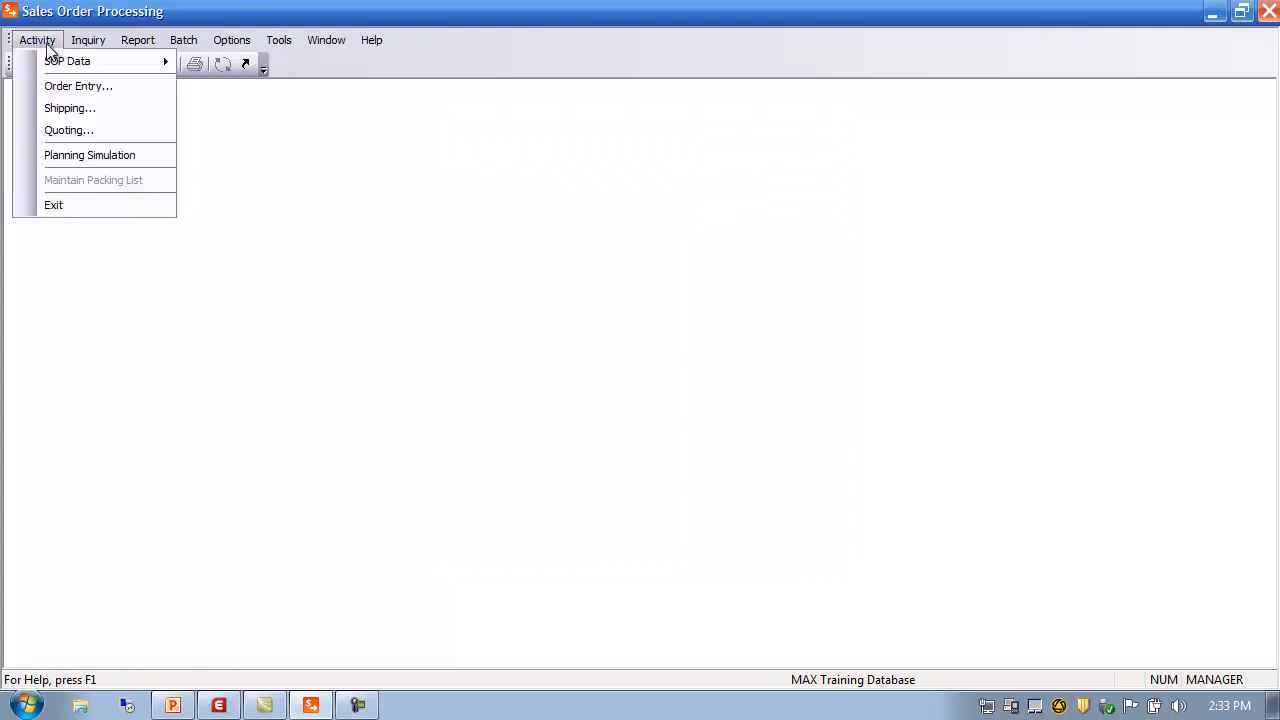
{"action": "mouse_move", "coordinate": [70, 61]}
{"action": "mouse_move", "coordinate": [327, 218]}
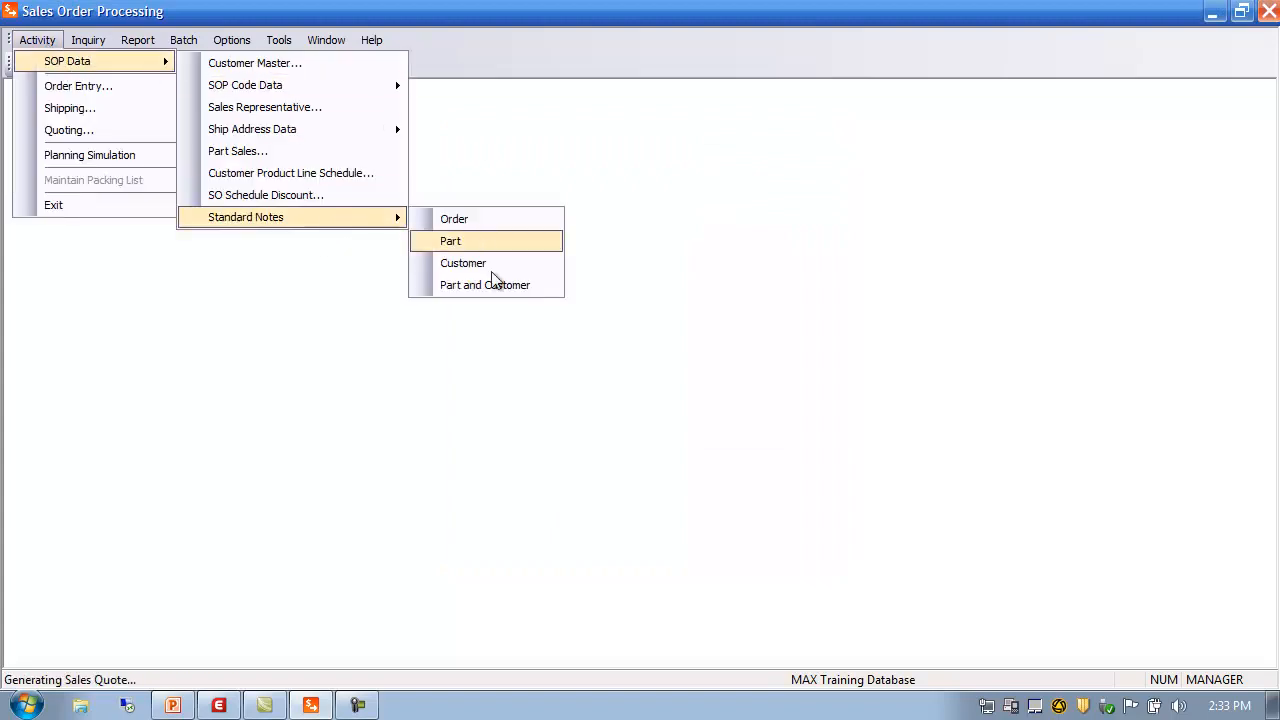
{"action": "left_click", "coordinate": [484, 285]}
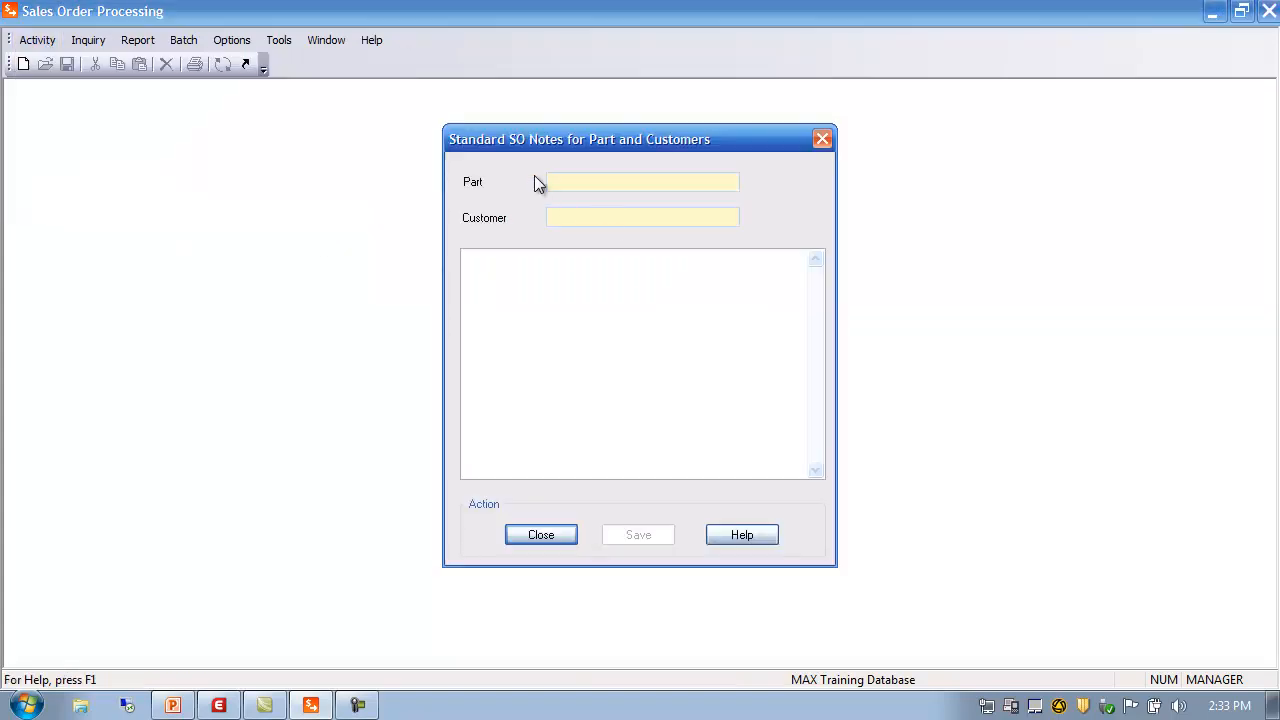
{"action": "left_click", "coordinate": [565, 218]}
{"action": "left_click", "coordinate": [548, 535]}
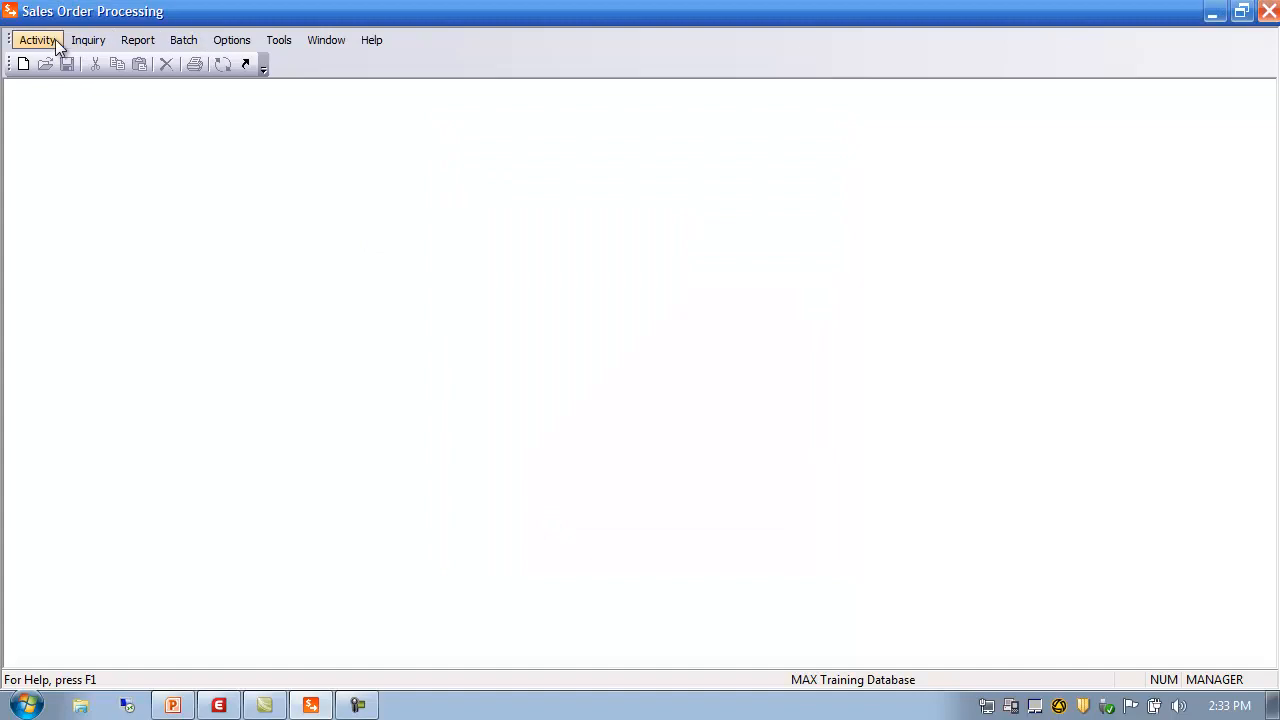
{"action": "left_click", "coordinate": [50, 41]}
{"action": "mouse_move", "coordinate": [78, 64]}
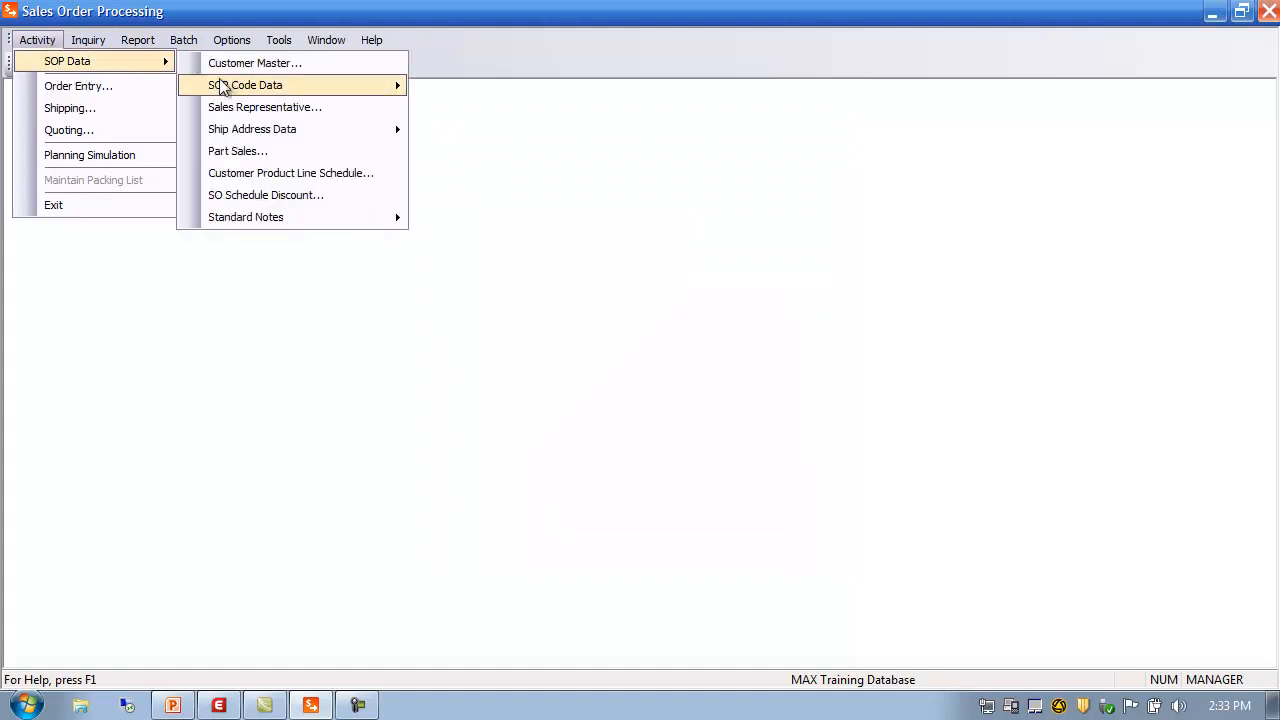
{"action": "mouse_move", "coordinate": [331, 229]}
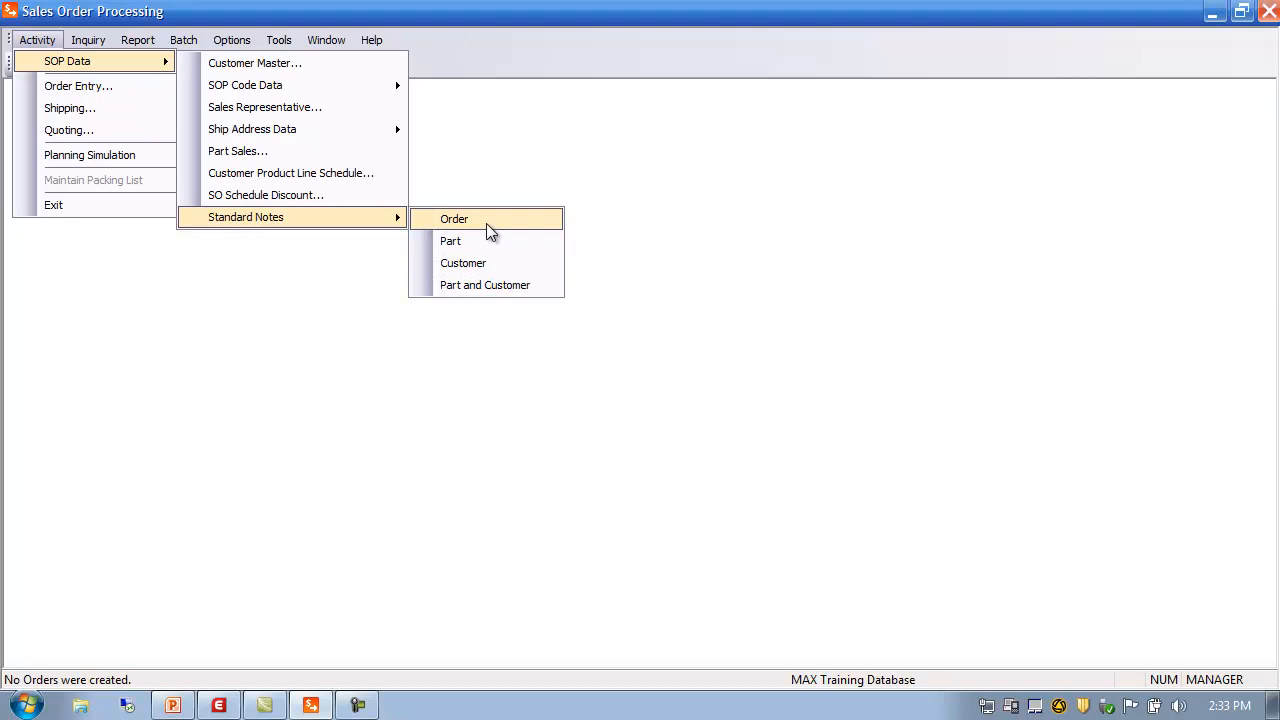
{"action": "left_click", "coordinate": [517, 152]}
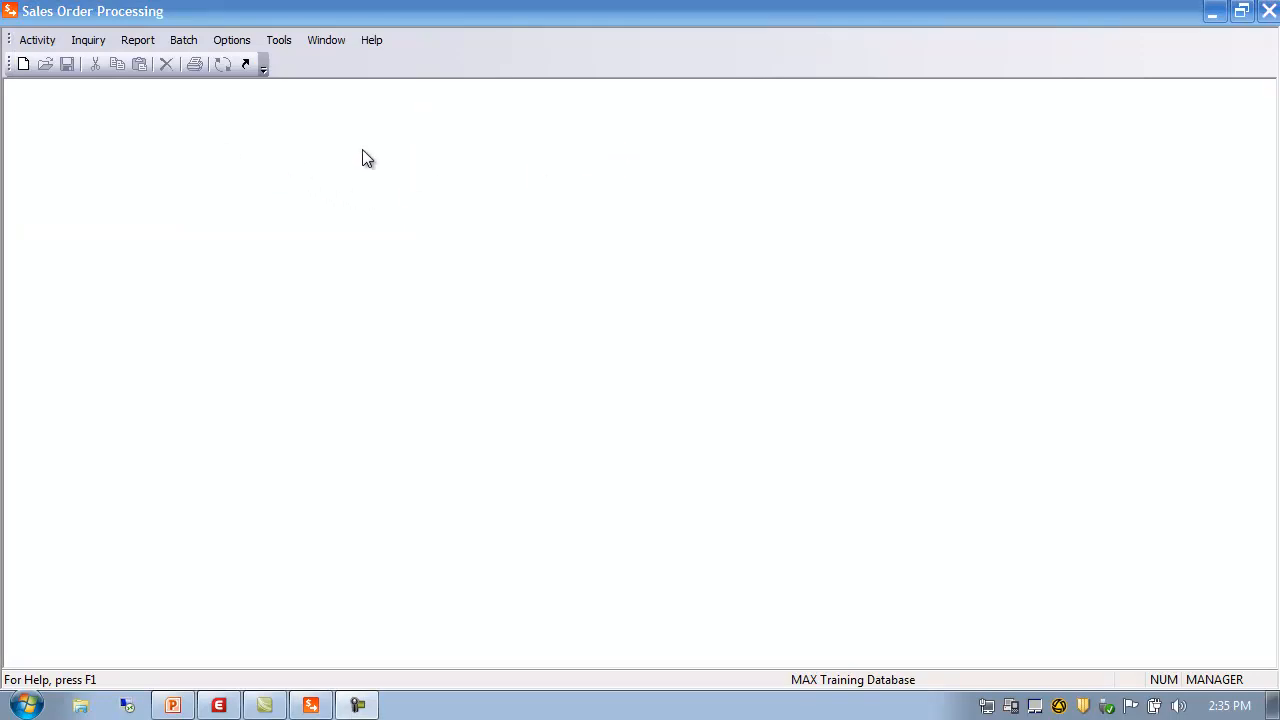
{"action": "left_click", "coordinate": [40, 42]}
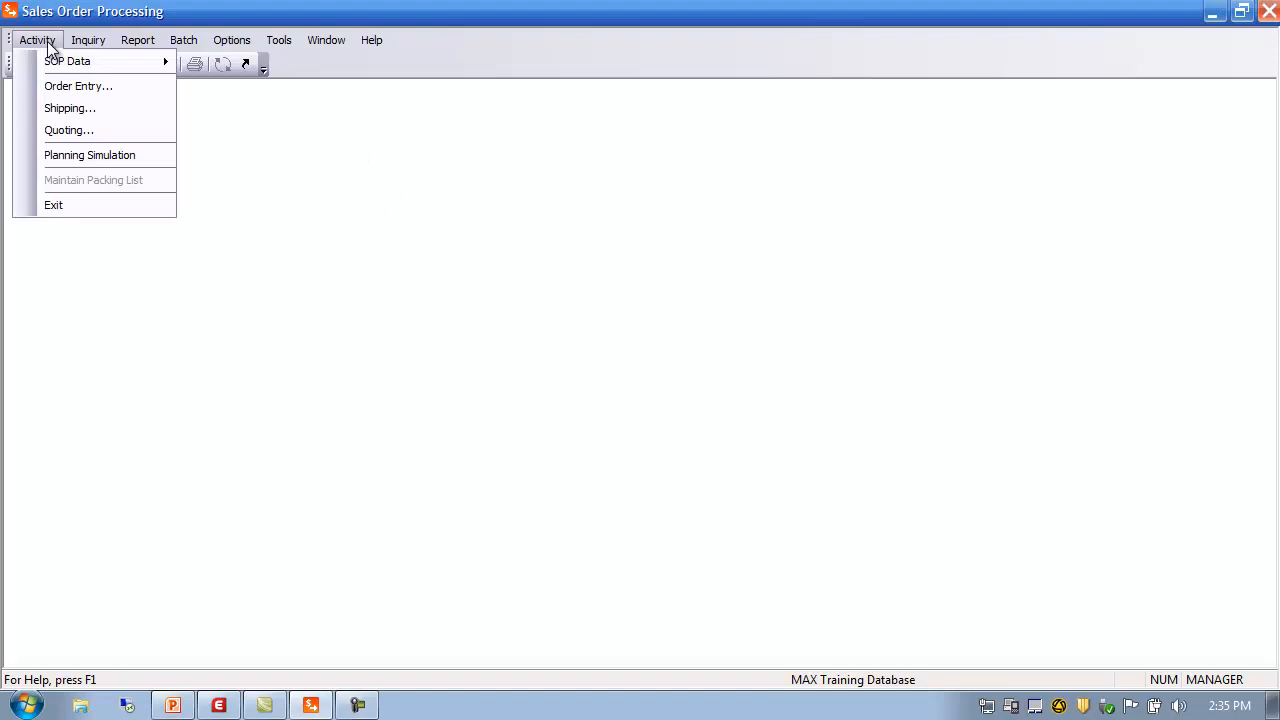
Load existing sales order 20000026 for Walmart through the order number lookup
{"action": "left_click", "coordinate": [73, 88]}
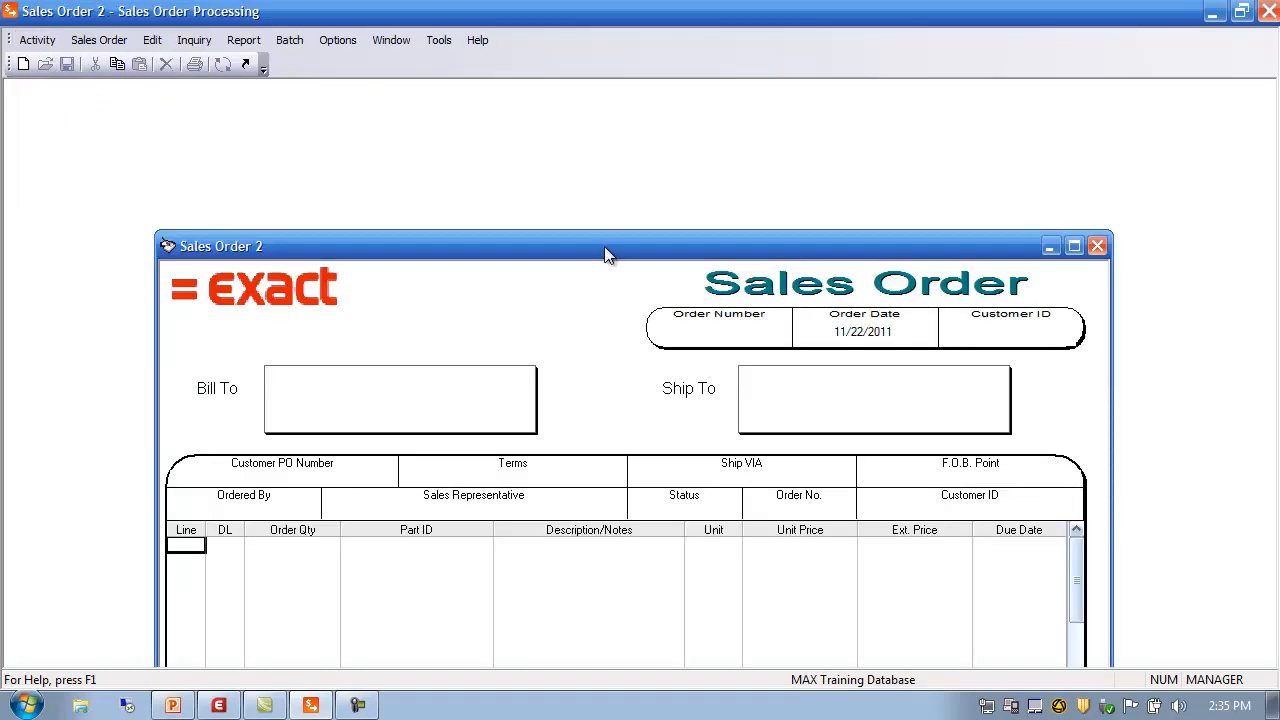
{"action": "double_click", "coordinate": [680, 219]}
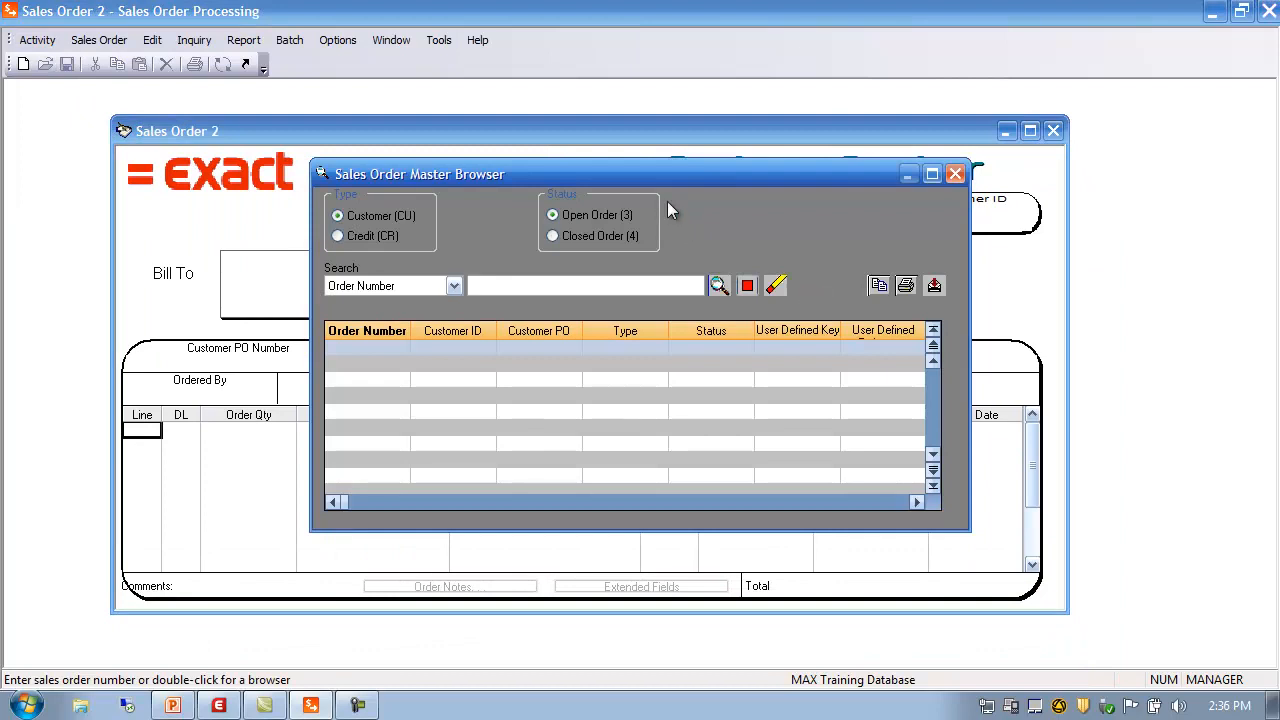
{"action": "left_click", "coordinate": [720, 286]}
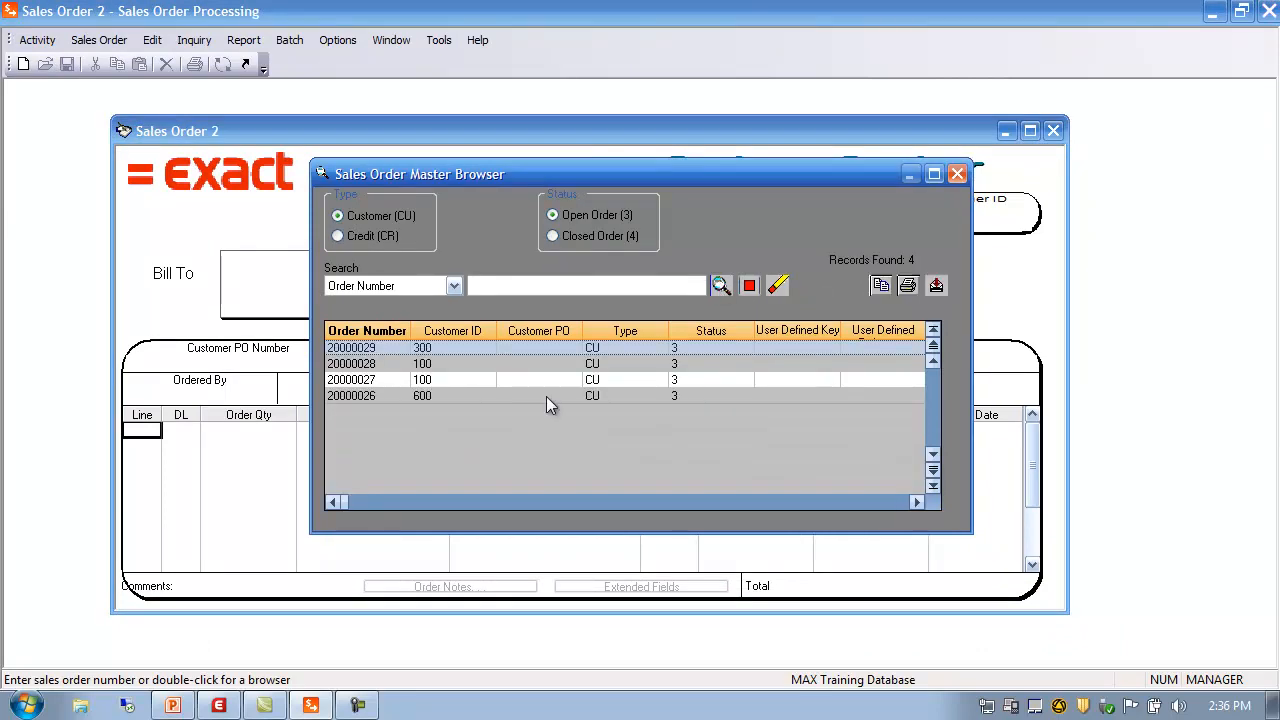
{"action": "double_click", "coordinate": [356, 396]}
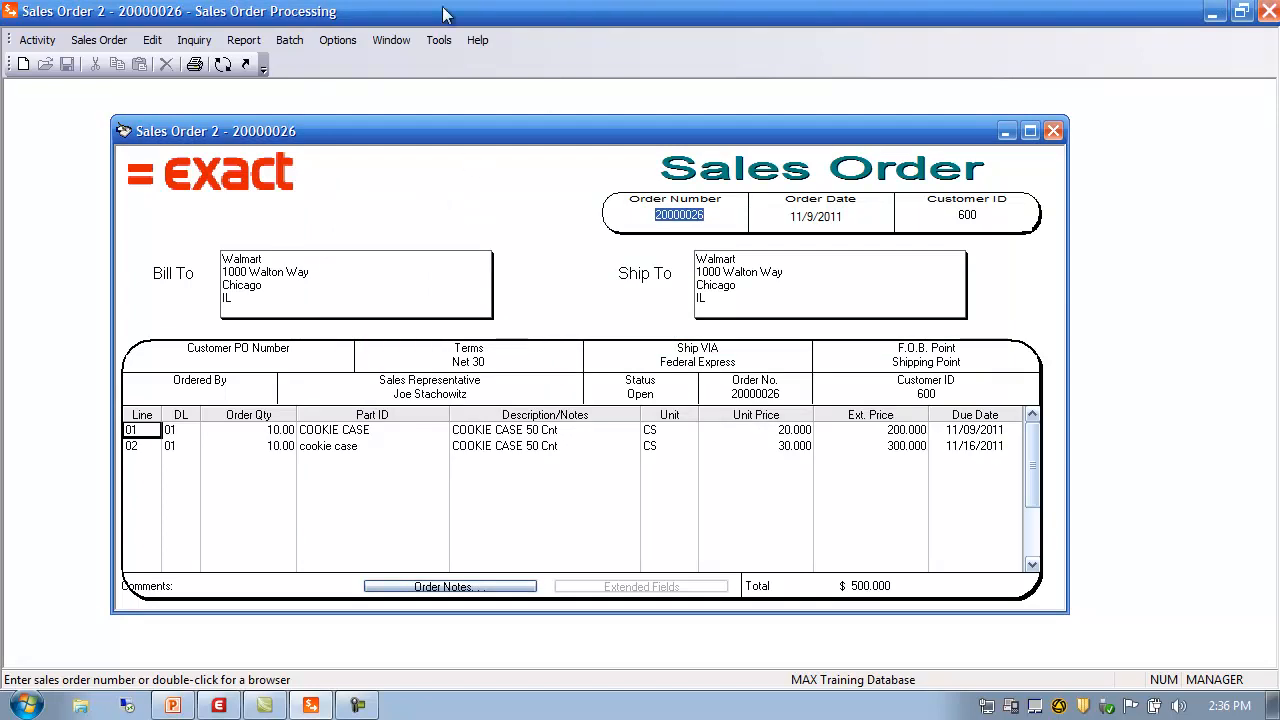
Review the order entry preferences' auto-save options for line items and notes, then cancel unchanged
{"action": "left_click", "coordinate": [341, 40]}
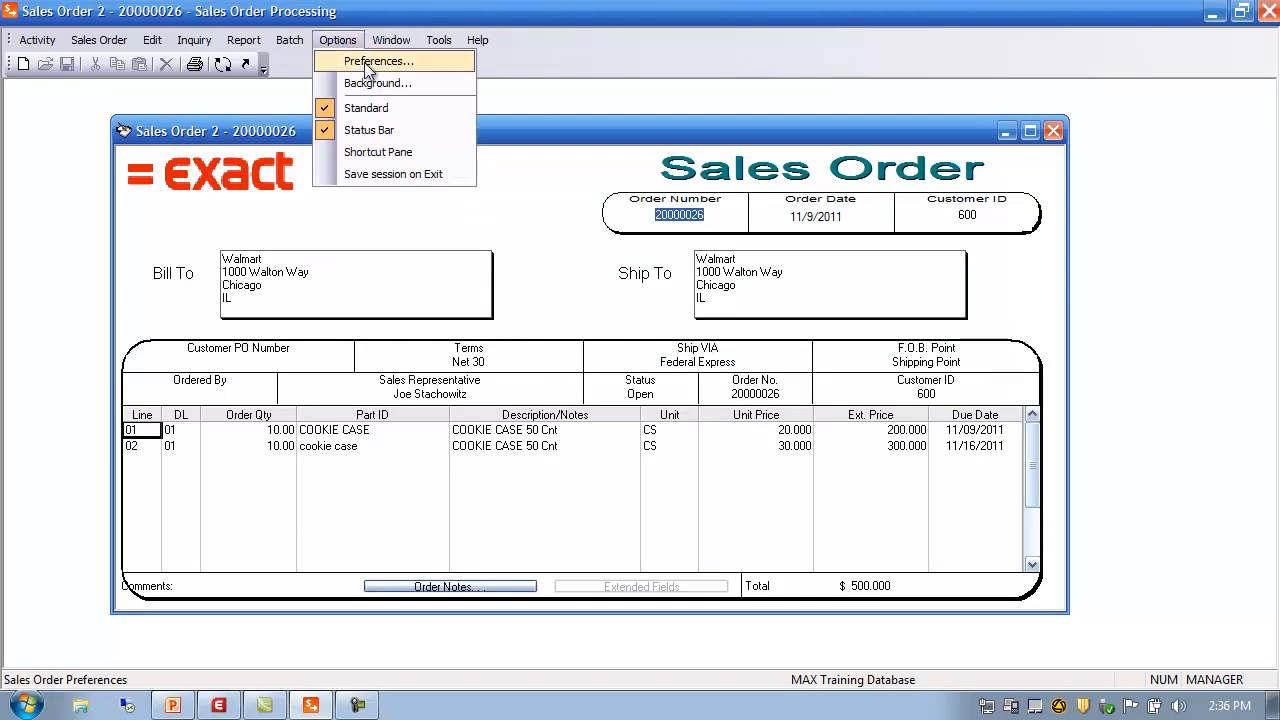
{"action": "left_click", "coordinate": [364, 63]}
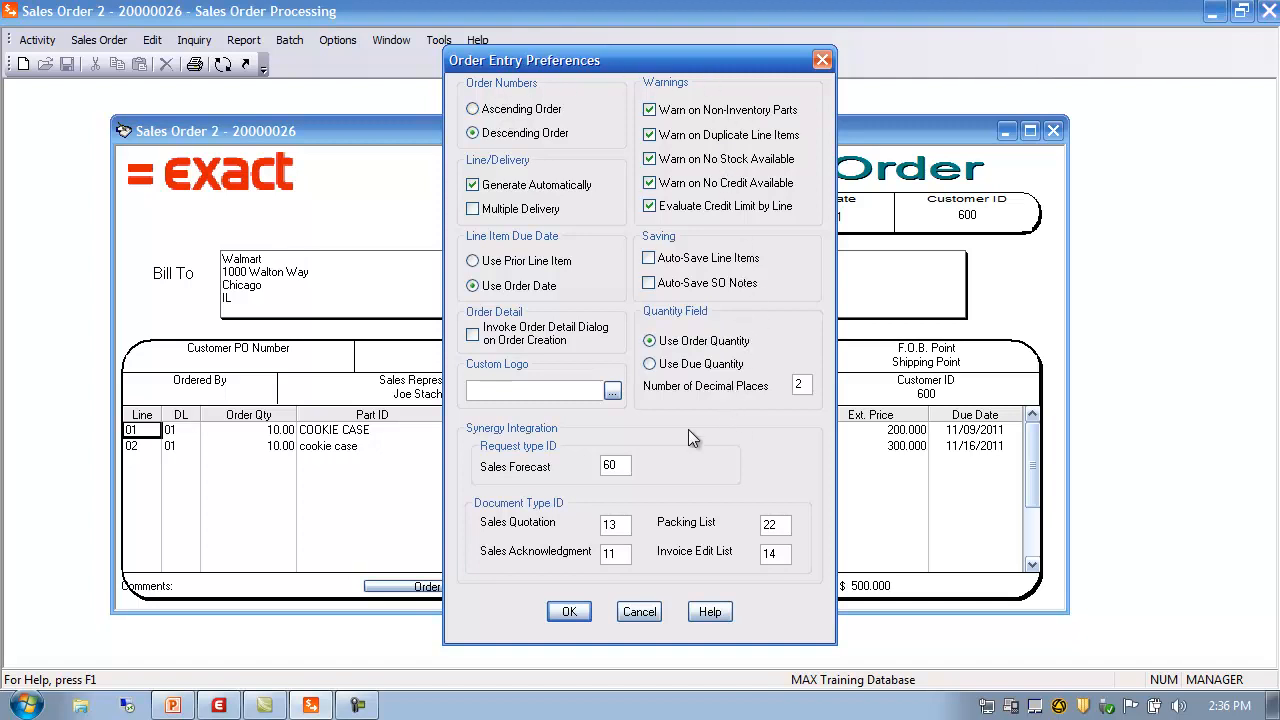
{"action": "left_click", "coordinate": [652, 259]}
{"action": "left_click", "coordinate": [648, 285]}
{"action": "left_click", "coordinate": [640, 611]}
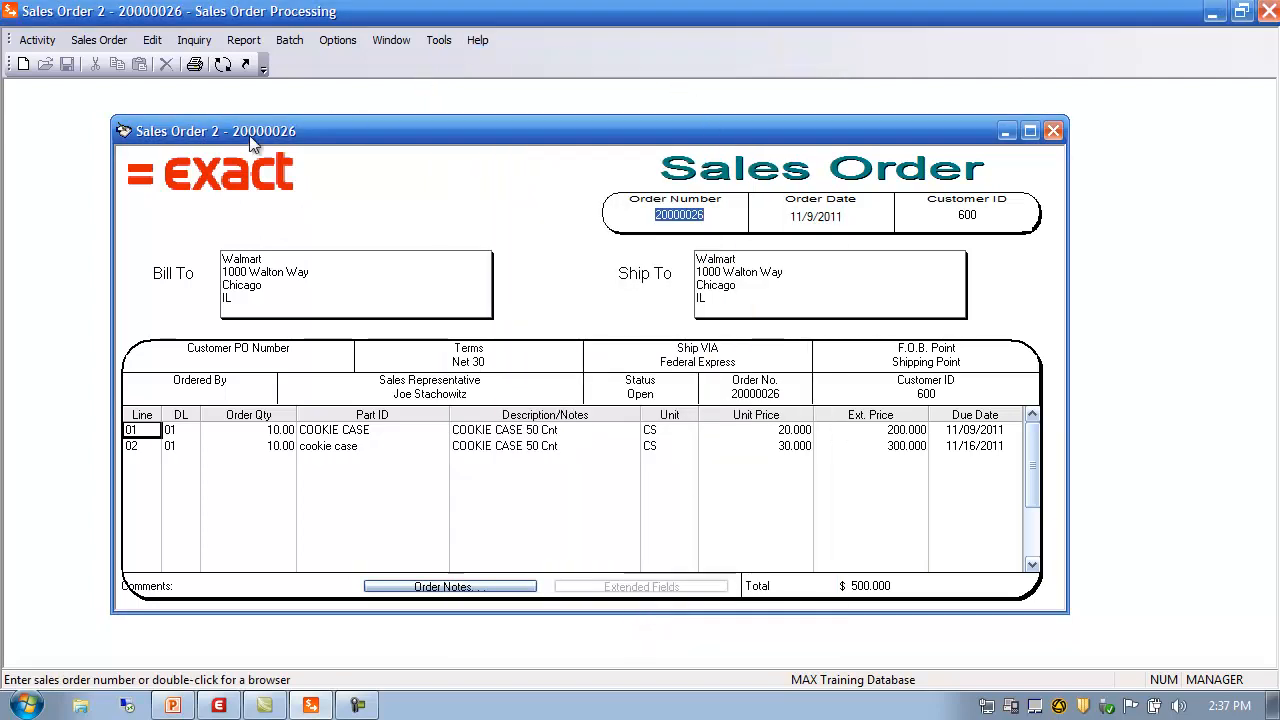
Switch order 20000026 to the Ship Order form and review Limit Excess Ship Amount, cancelling unchanged
{"action": "left_click", "coordinate": [223, 66]}
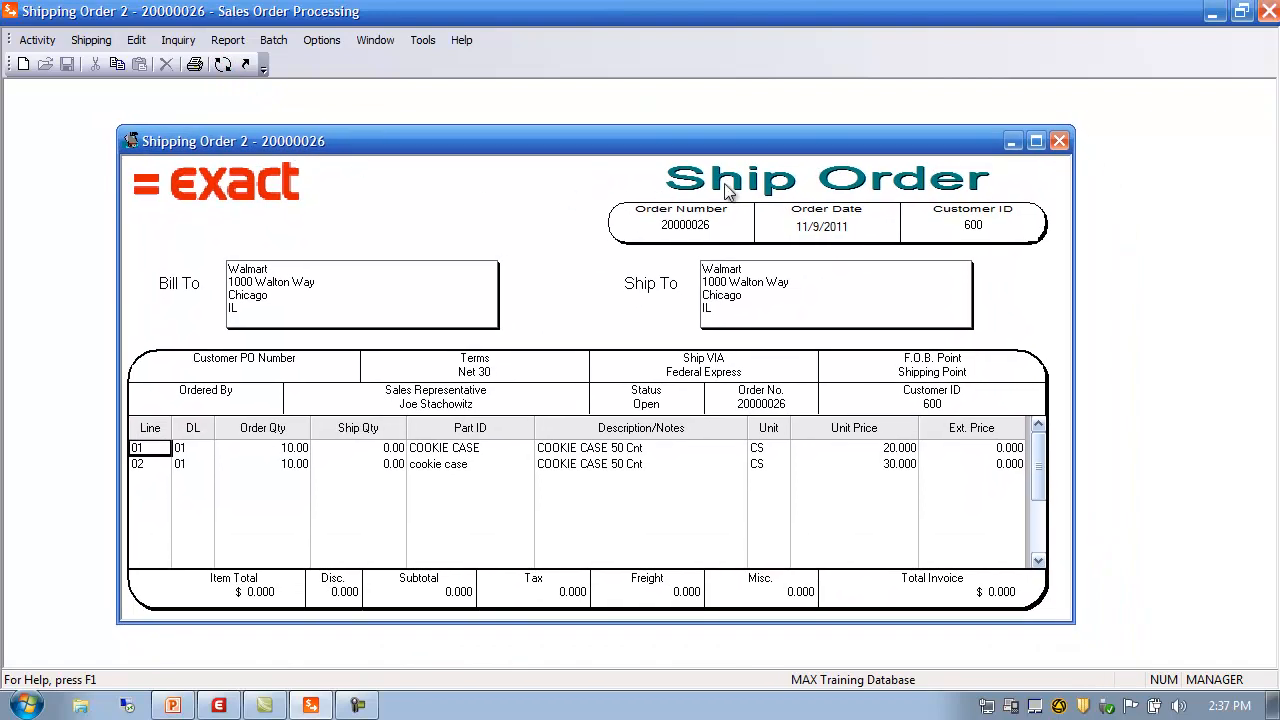
{"action": "left_click", "coordinate": [324, 42]}
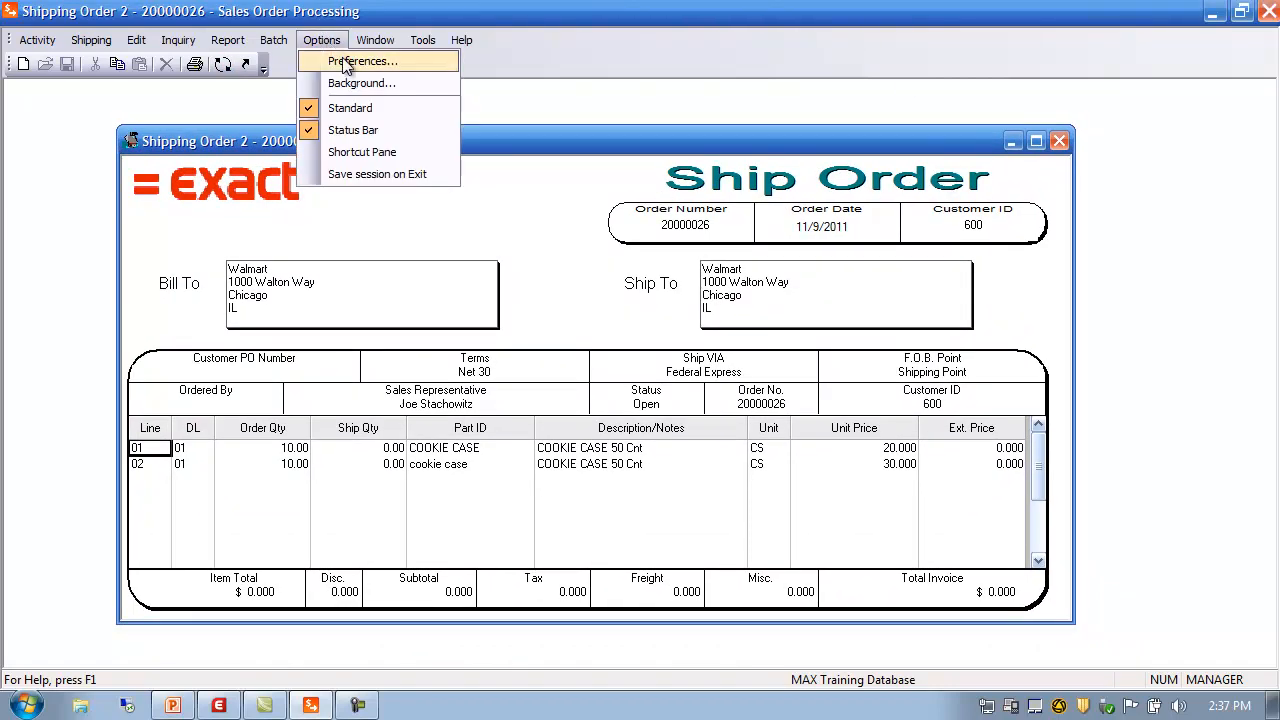
{"action": "left_click", "coordinate": [347, 62]}
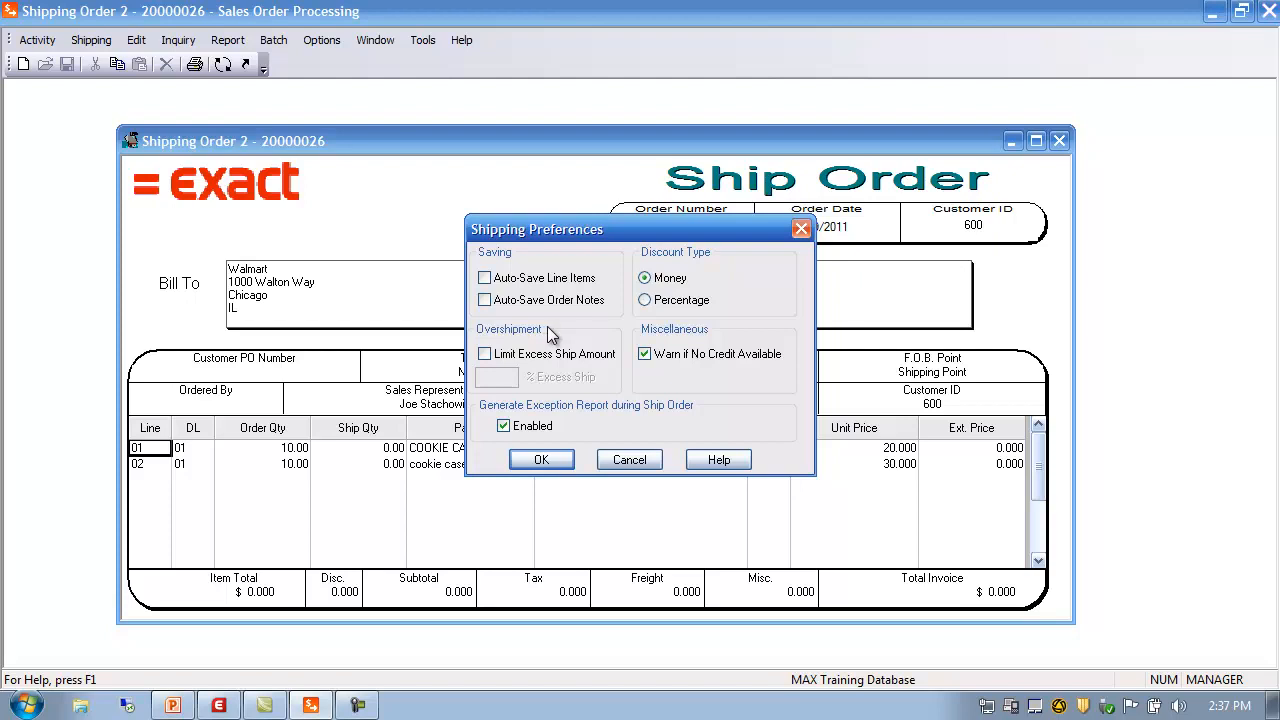
{"action": "left_click", "coordinate": [558, 353]}
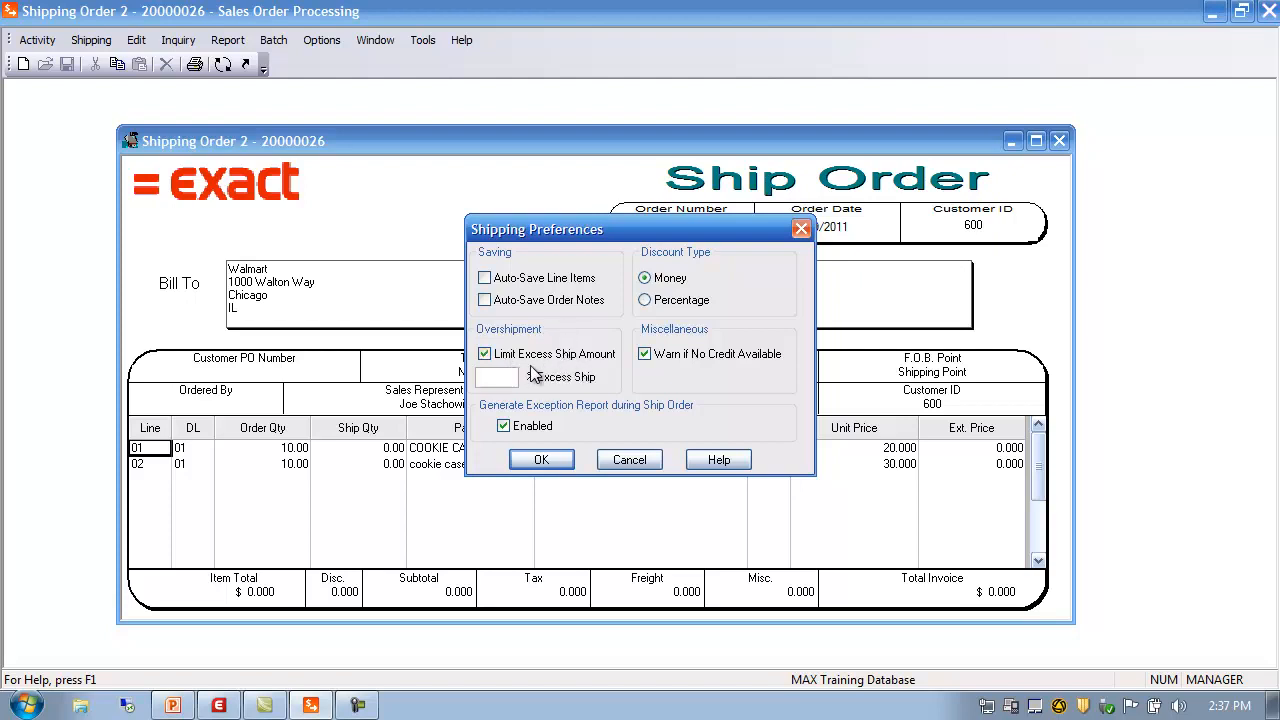
{"action": "left_click", "coordinate": [510, 377]}
{"action": "left_click", "coordinate": [630, 459]}
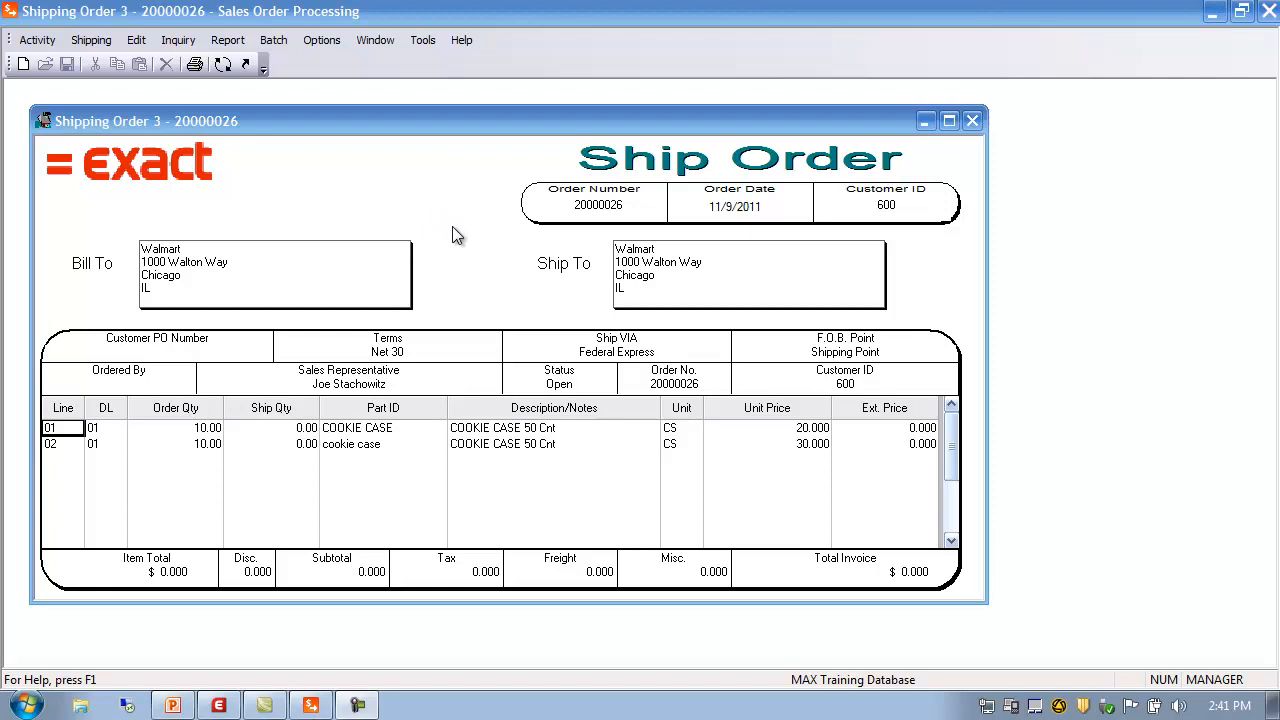
Open Reason Codes maintenance under SOP Code Data and browse the existing reason codes
{"action": "left_click", "coordinate": [37, 41]}
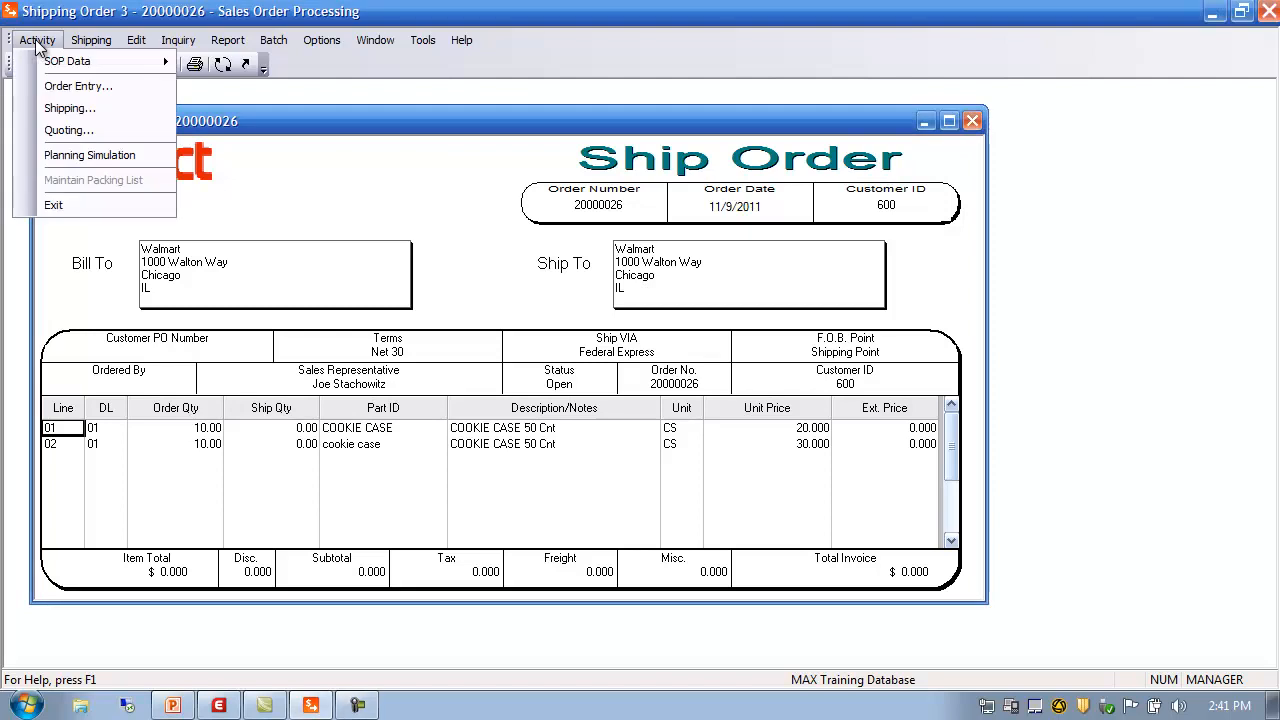
{"action": "mouse_move", "coordinate": [65, 64]}
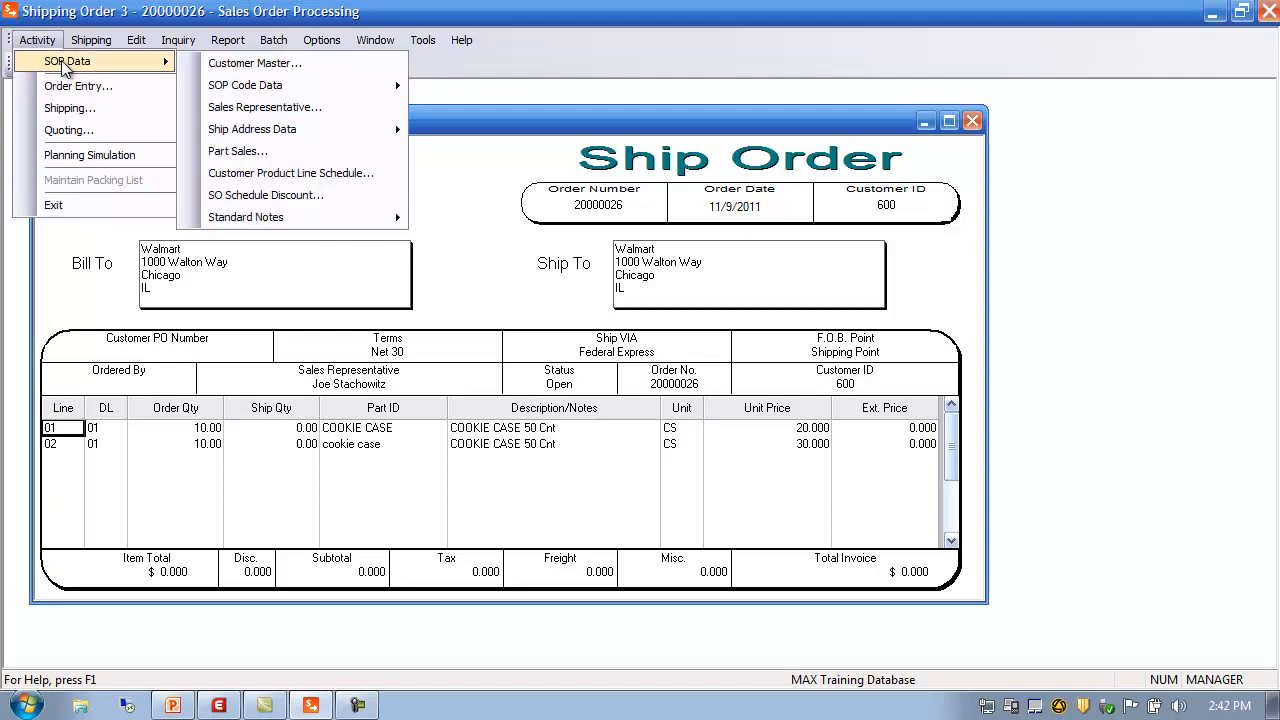
{"action": "mouse_move", "coordinate": [240, 88]}
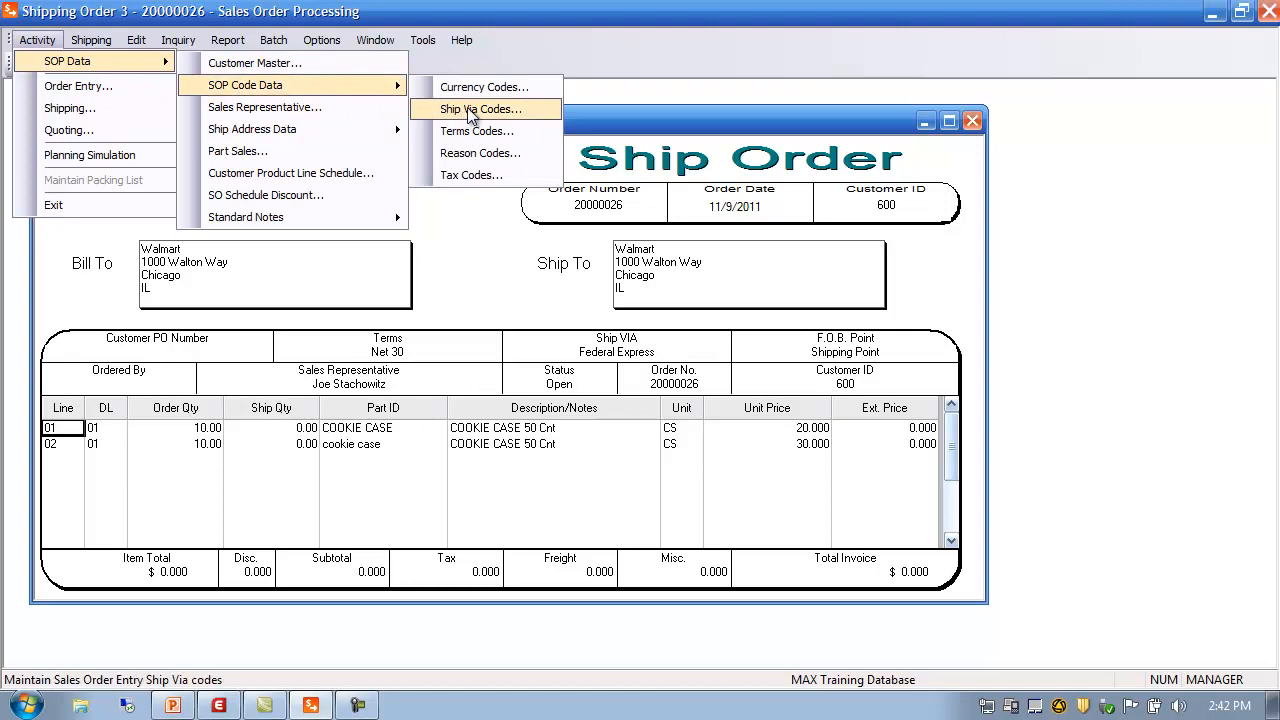
{"action": "left_click", "coordinate": [455, 160]}
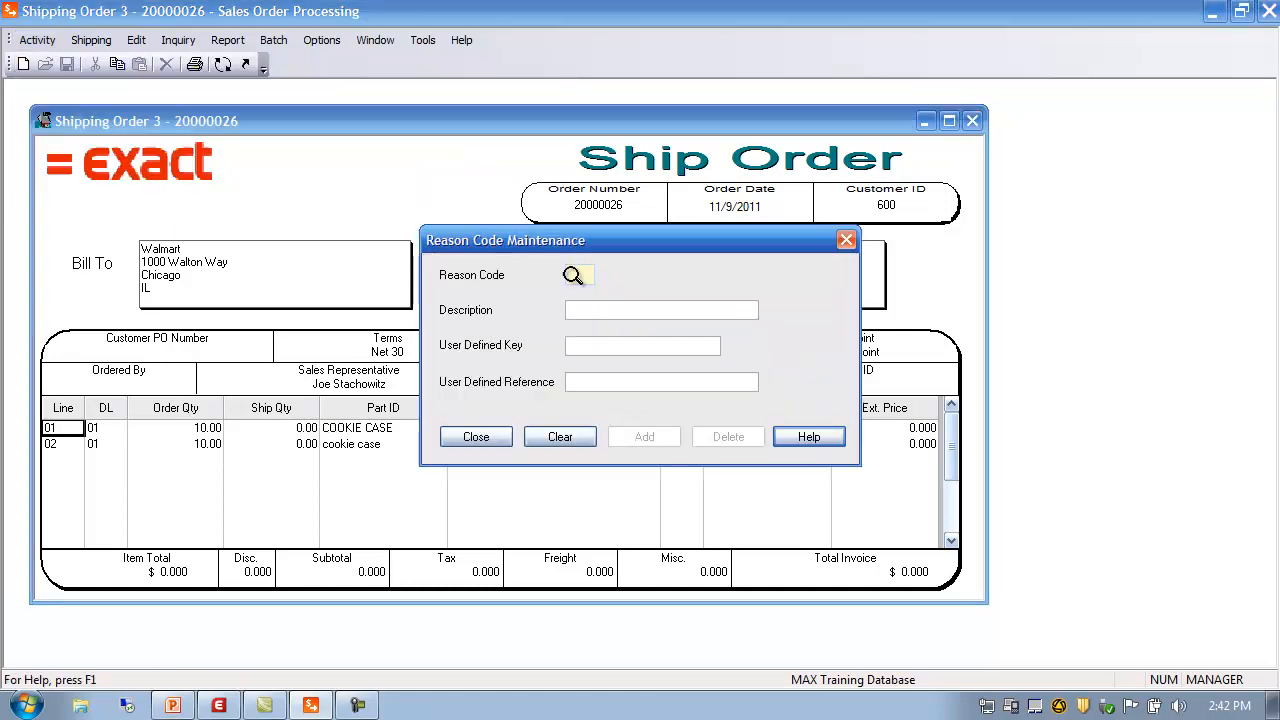
{"action": "left_click", "coordinate": [573, 275]}
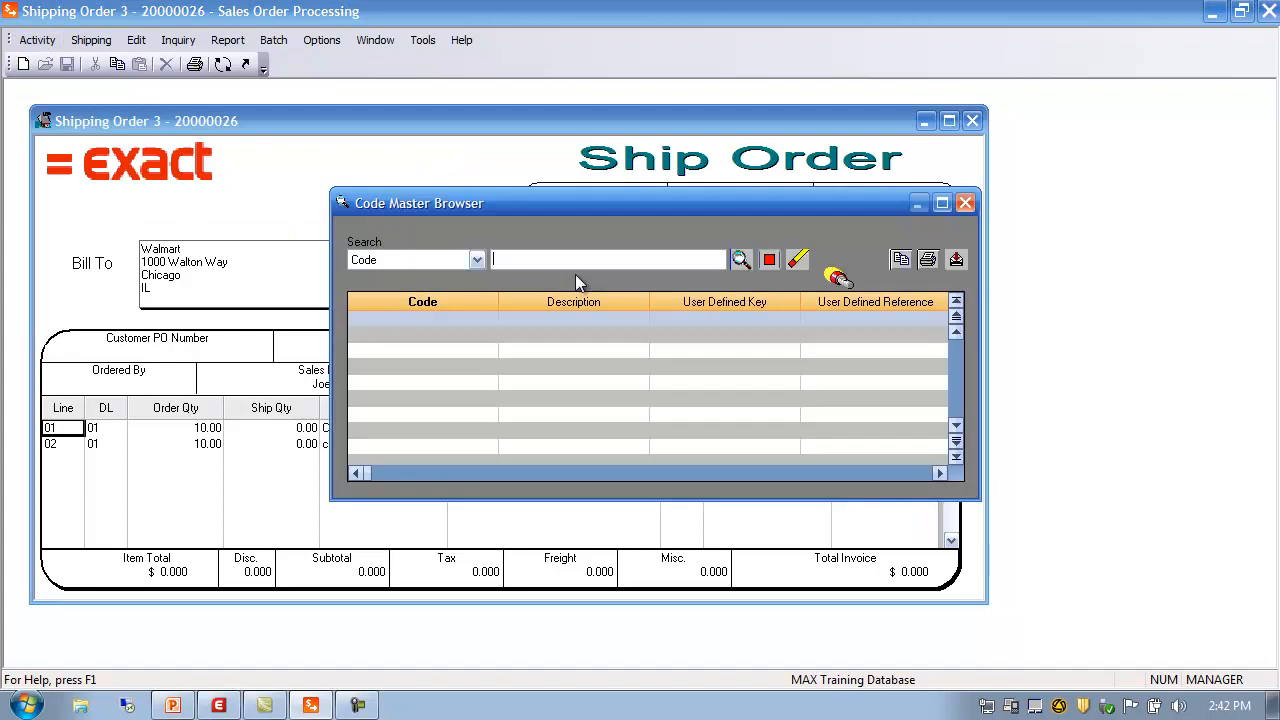
{"action": "left_click", "coordinate": [742, 259]}
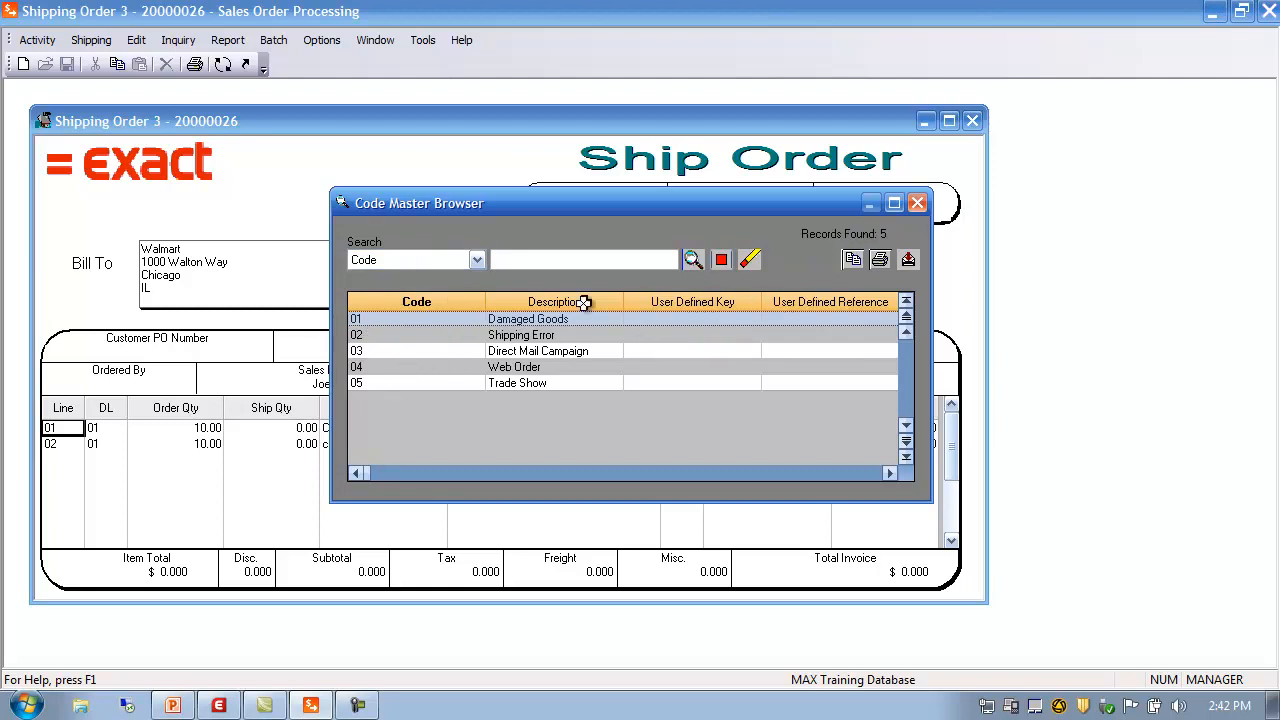
{"action": "left_click", "coordinate": [917, 203]}
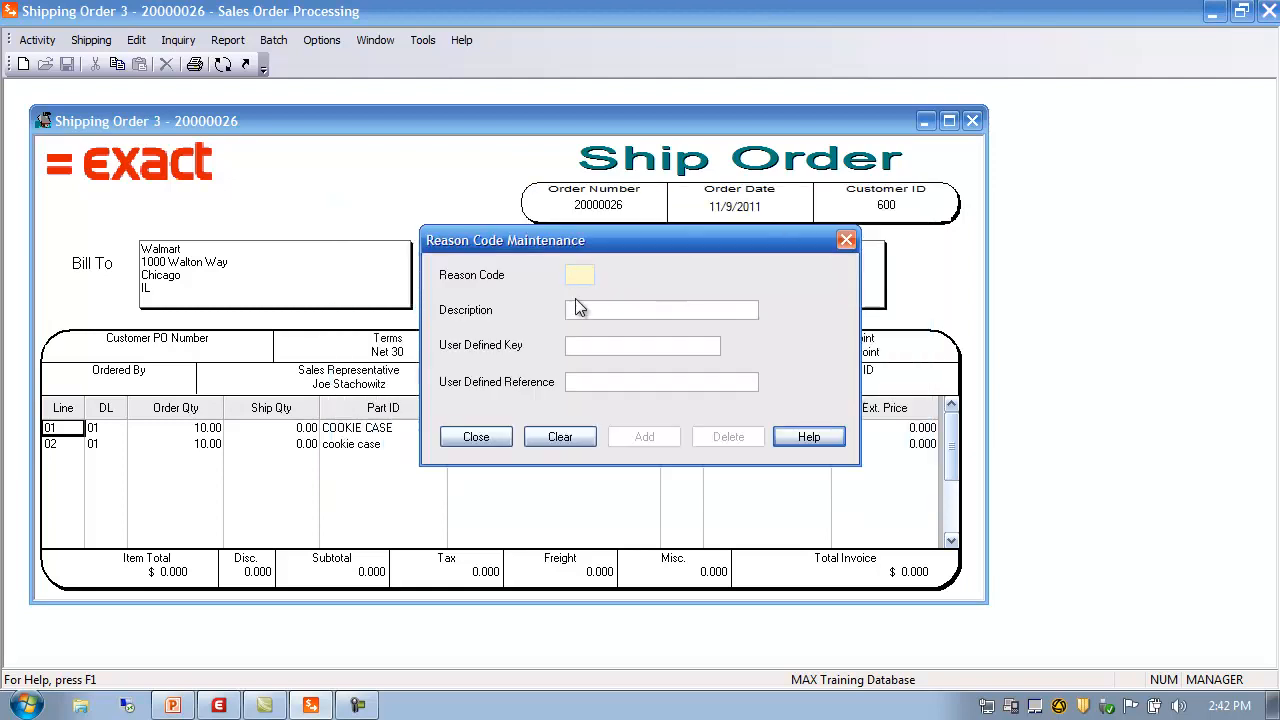
Add reason code 06 with description 'Marketing Campaign' and close the maintenance window
{"action": "type", "text": "06"}
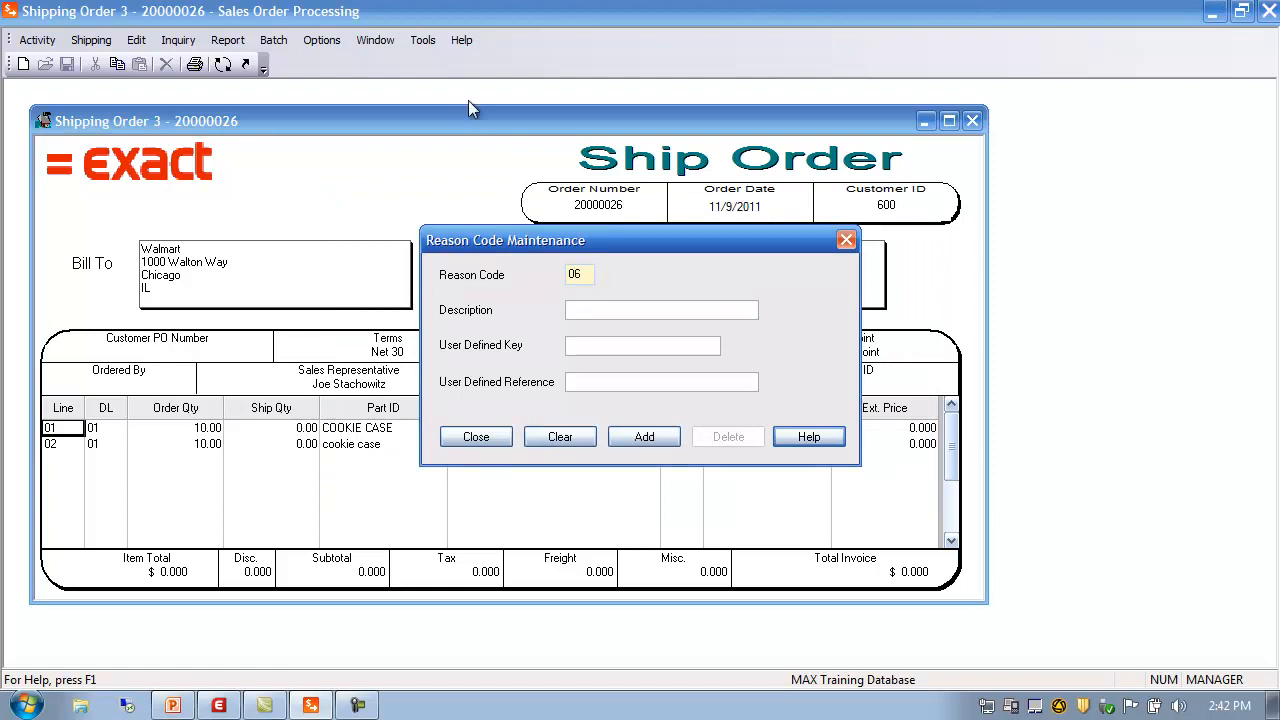
{"action": "left_click", "coordinate": [602, 308]}
{"action": "type", "text": "Marketing Campaign D"}
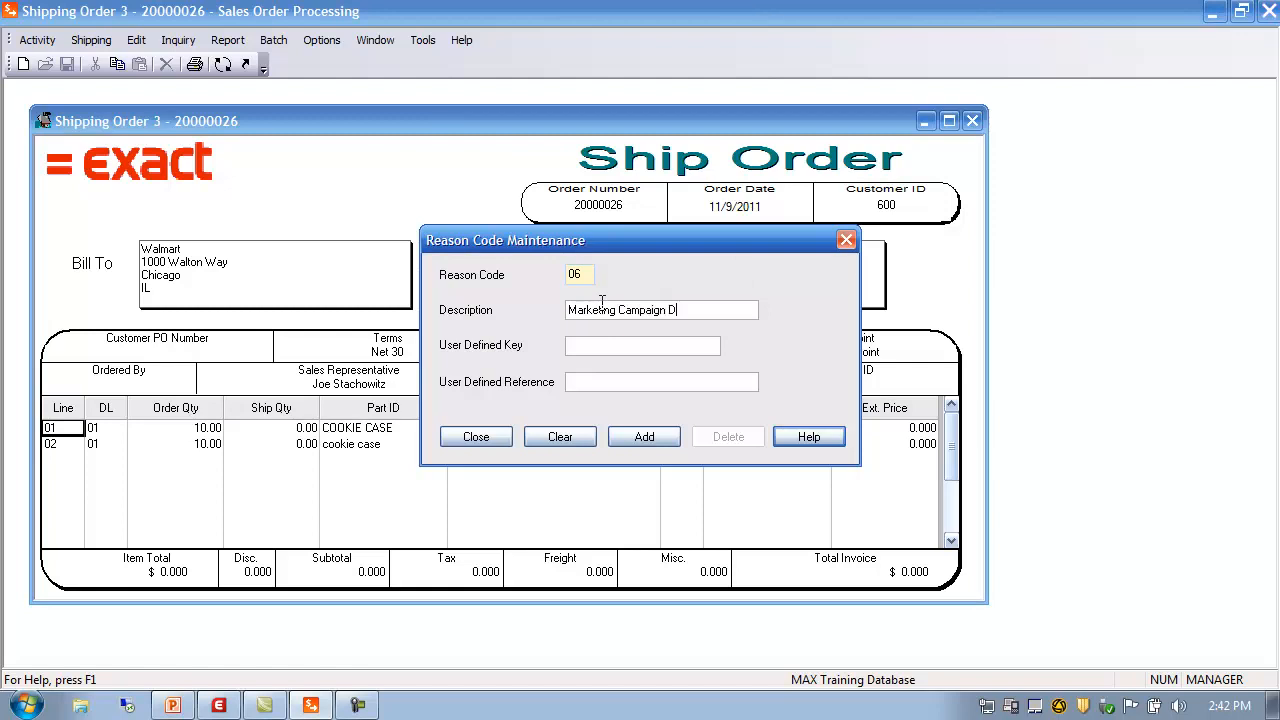
{"action": "key", "text": "BackSpace"}
{"action": "key", "text": "Tab"}
{"action": "left_click", "coordinate": [644, 437]}
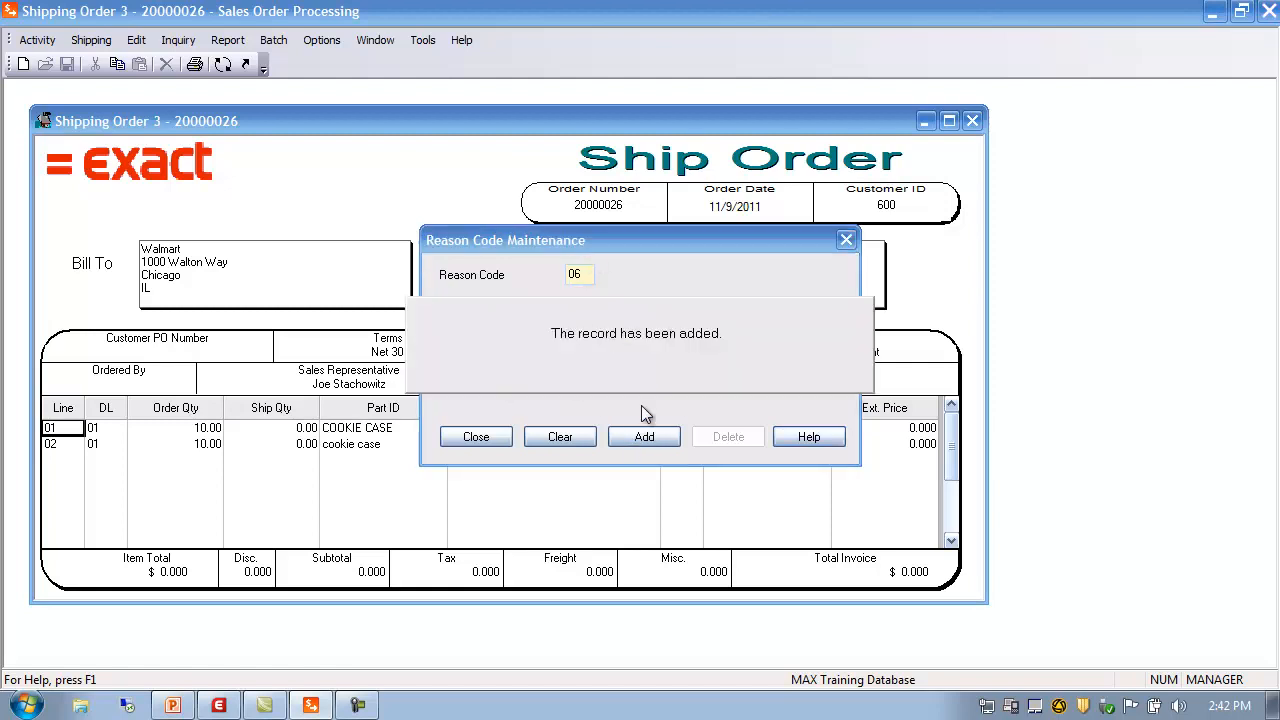
{"action": "left_click", "coordinate": [476, 437]}
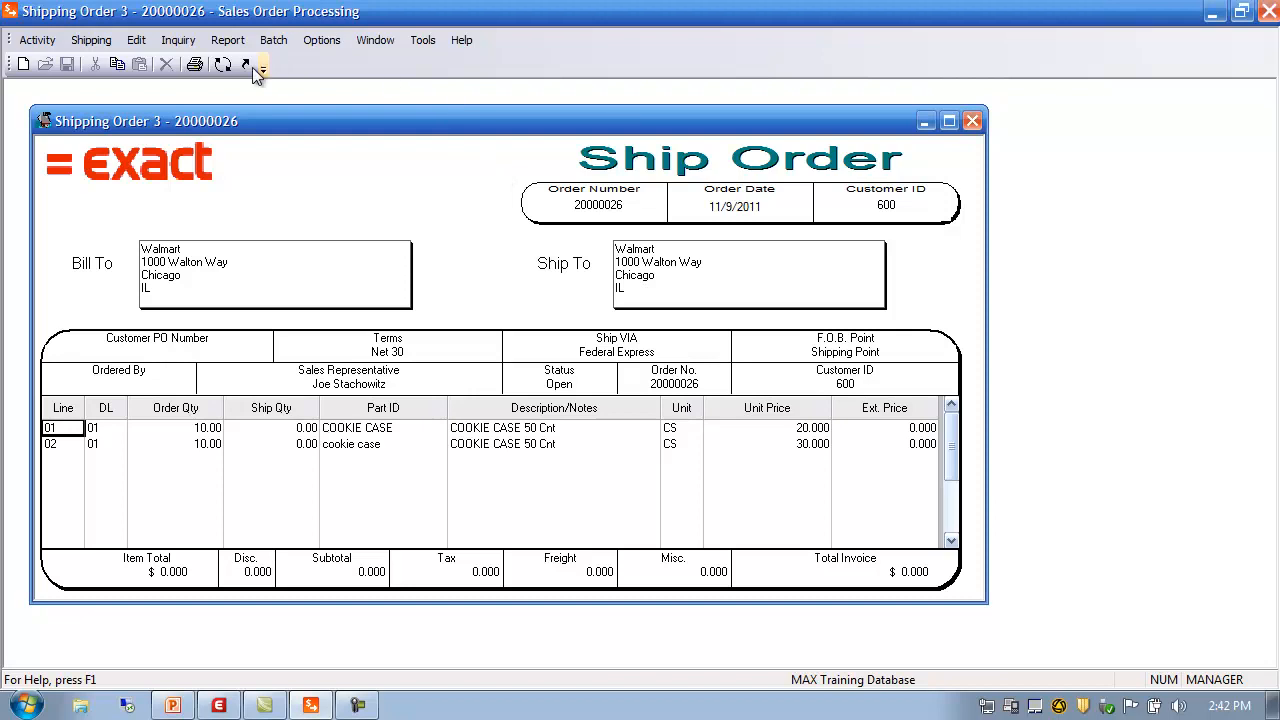
On the order's Sales Acct. detail tab, set Reason to Marketing Campaign - 06, apply and confirm
{"action": "left_click", "coordinate": [223, 63]}
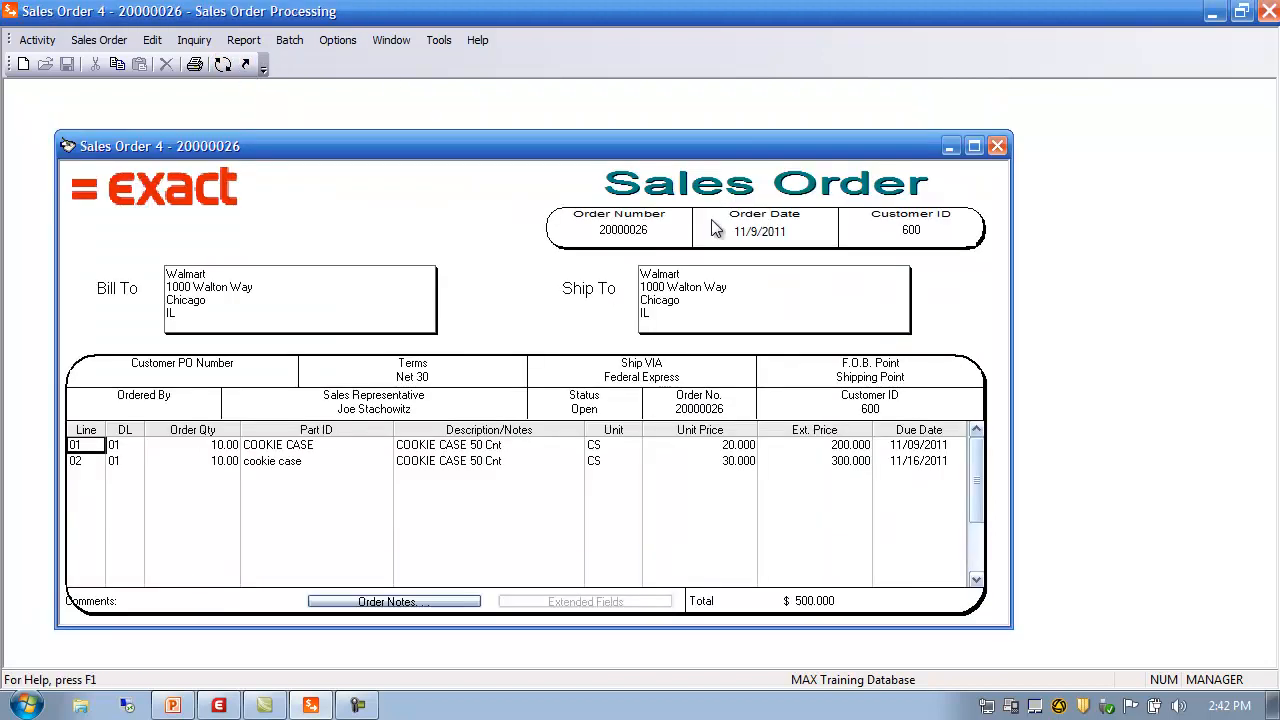
{"action": "left_click", "coordinate": [88, 42]}
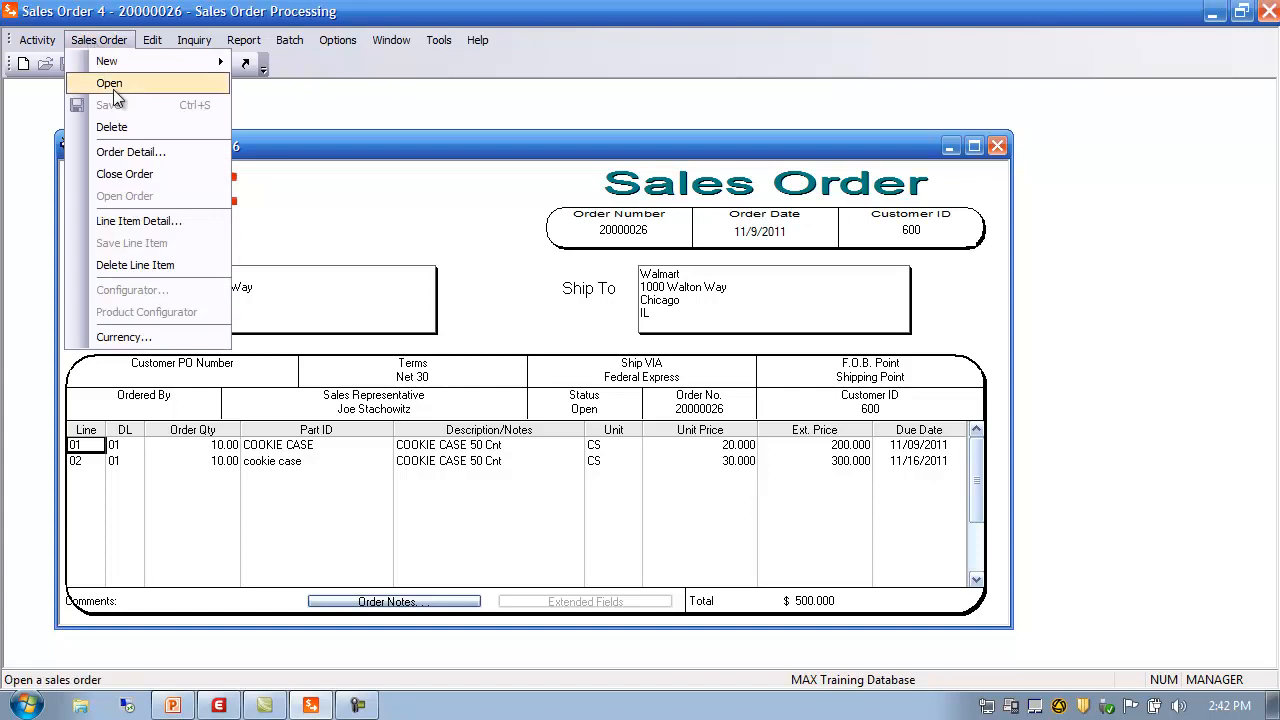
{"action": "left_click", "coordinate": [130, 148]}
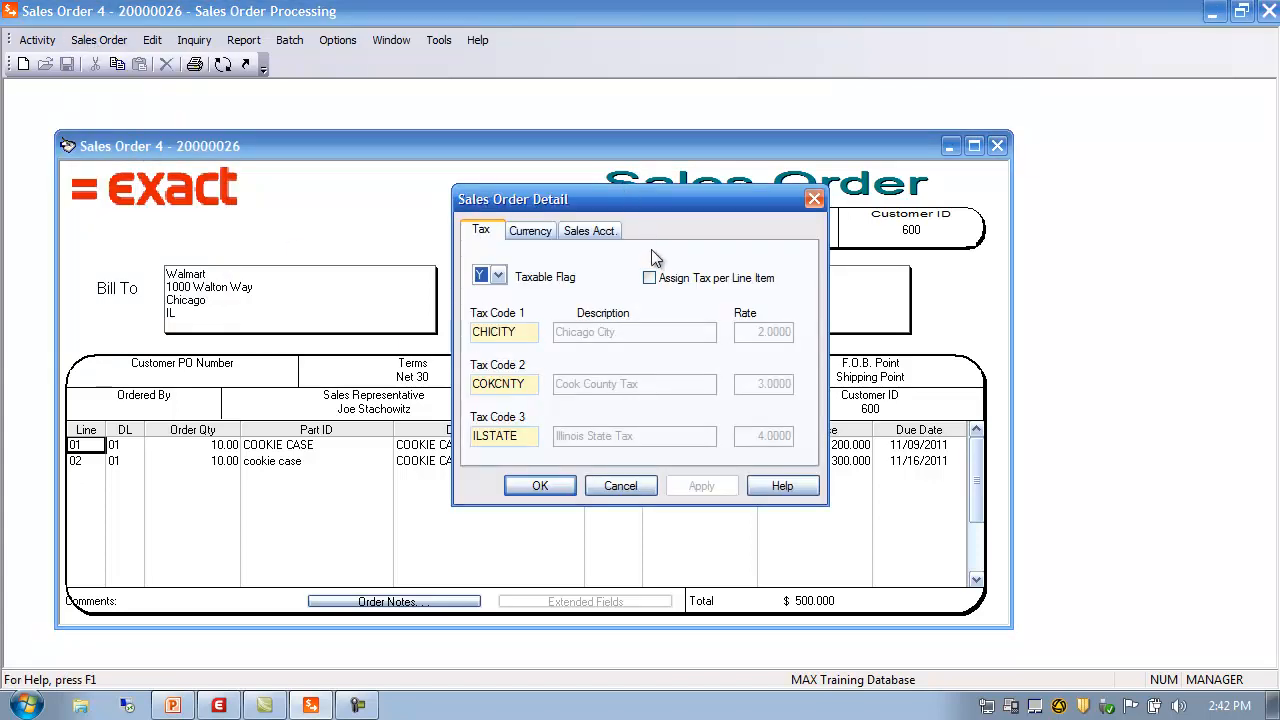
{"action": "left_click", "coordinate": [534, 234]}
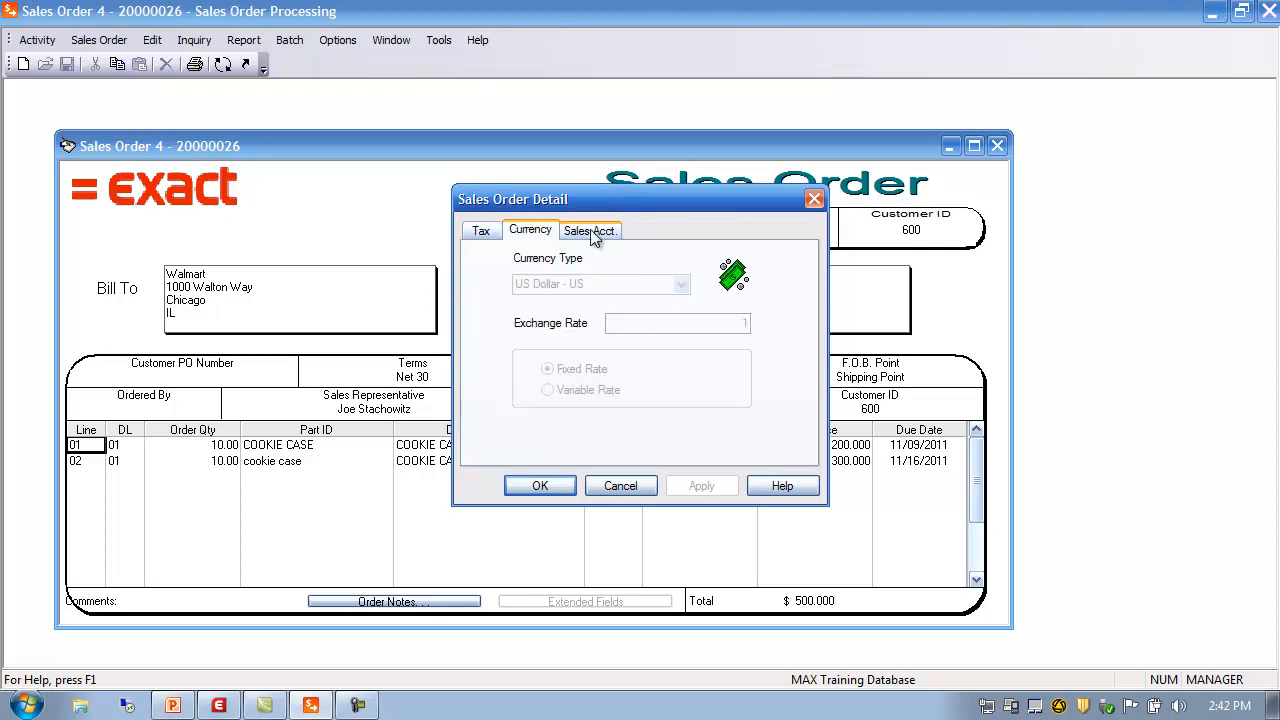
{"action": "left_click", "coordinate": [590, 230]}
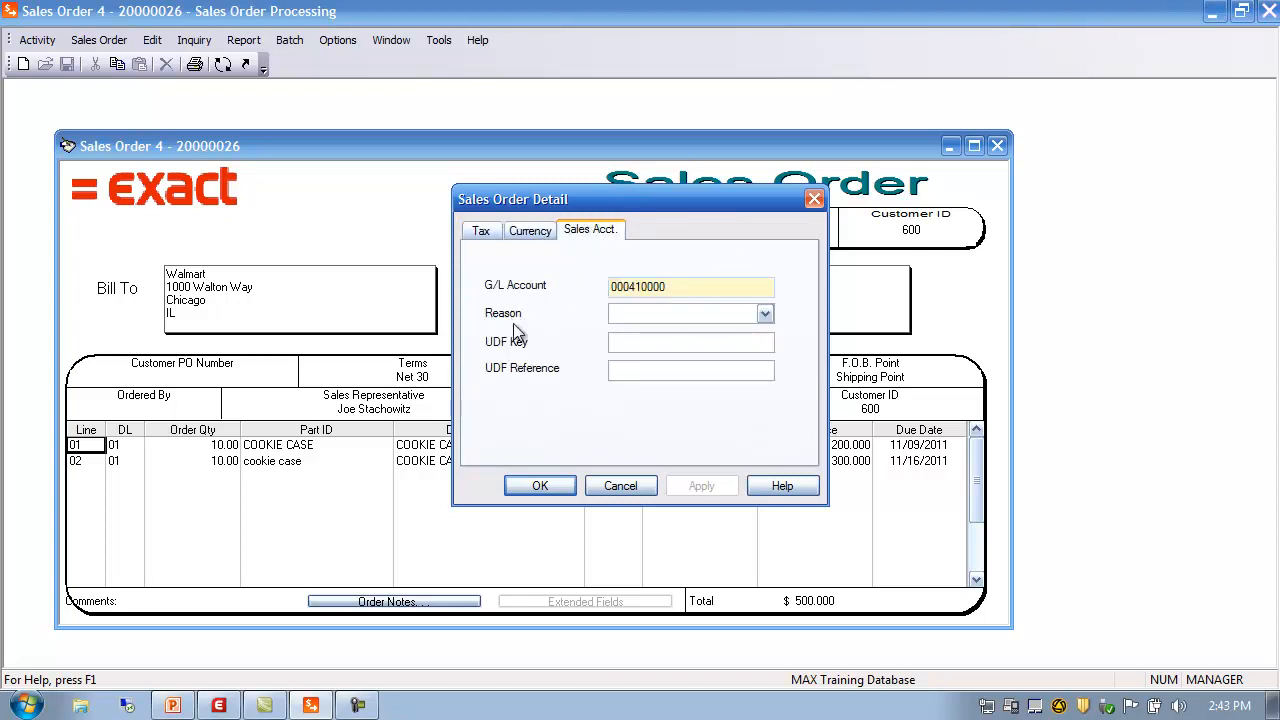
{"action": "left_click", "coordinate": [766, 314]}
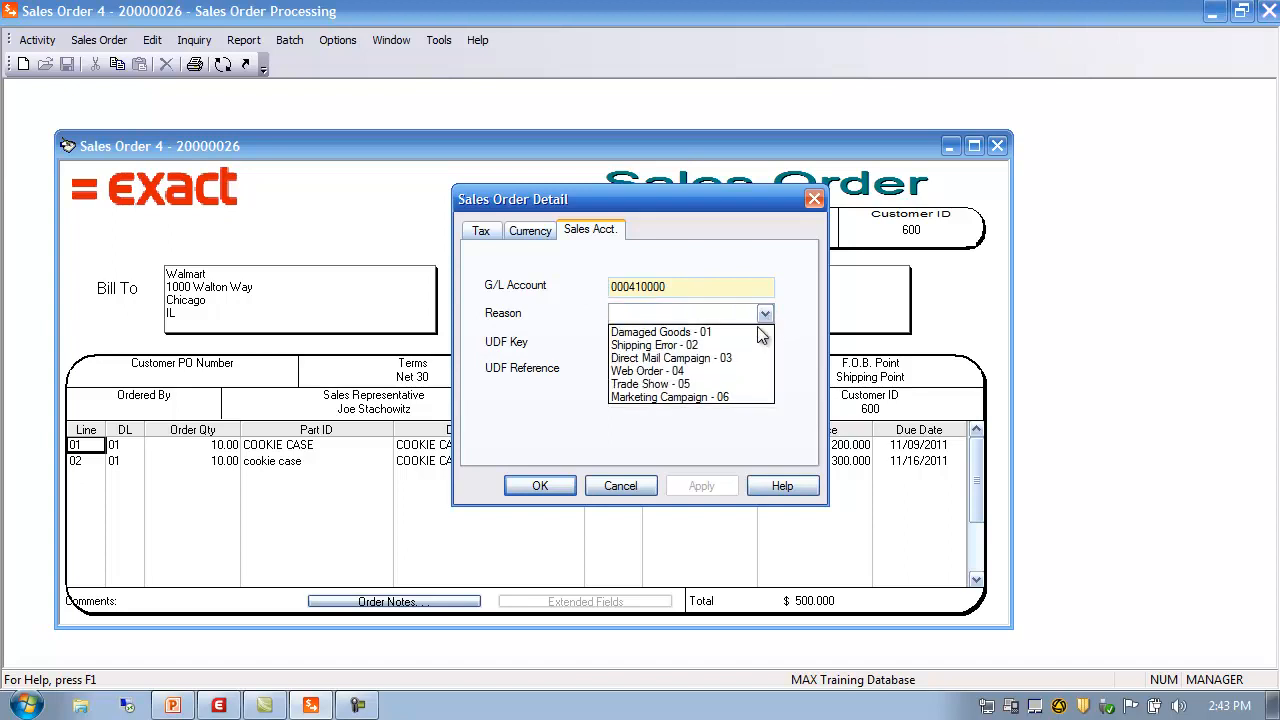
{"action": "left_click", "coordinate": [671, 396]}
{"action": "left_click", "coordinate": [711, 484]}
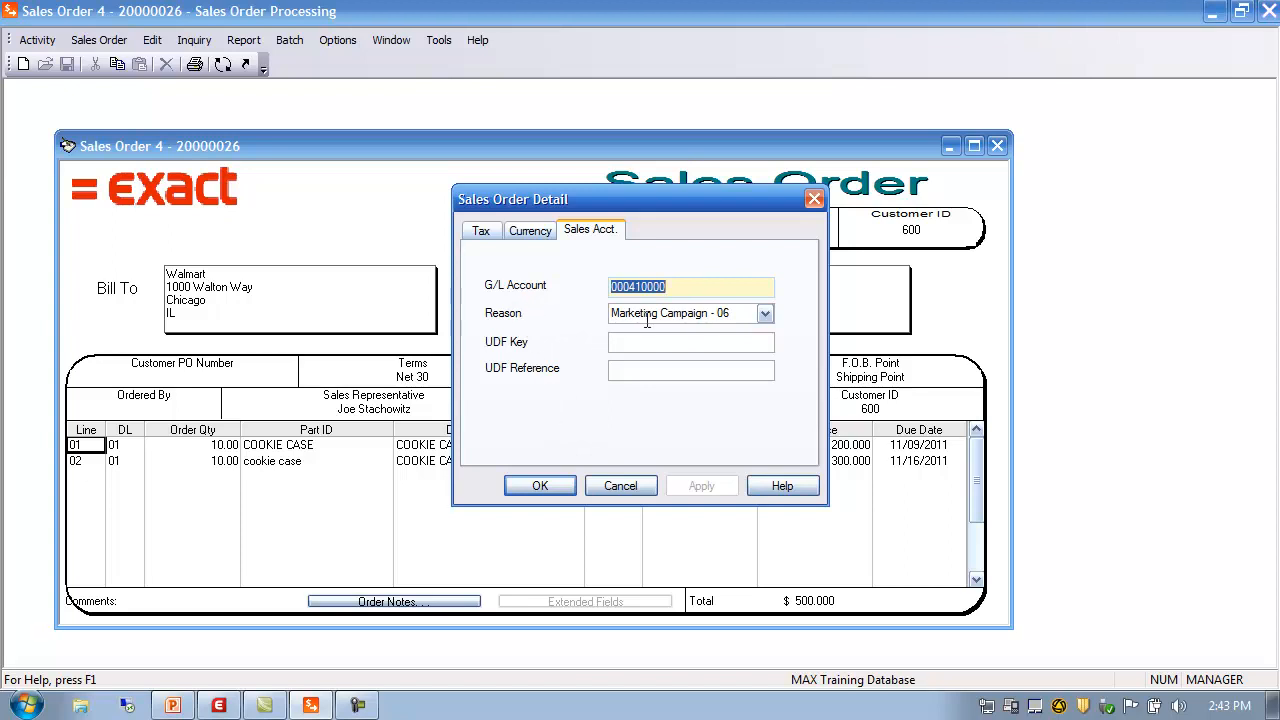
{"action": "left_click", "coordinate": [549, 484]}
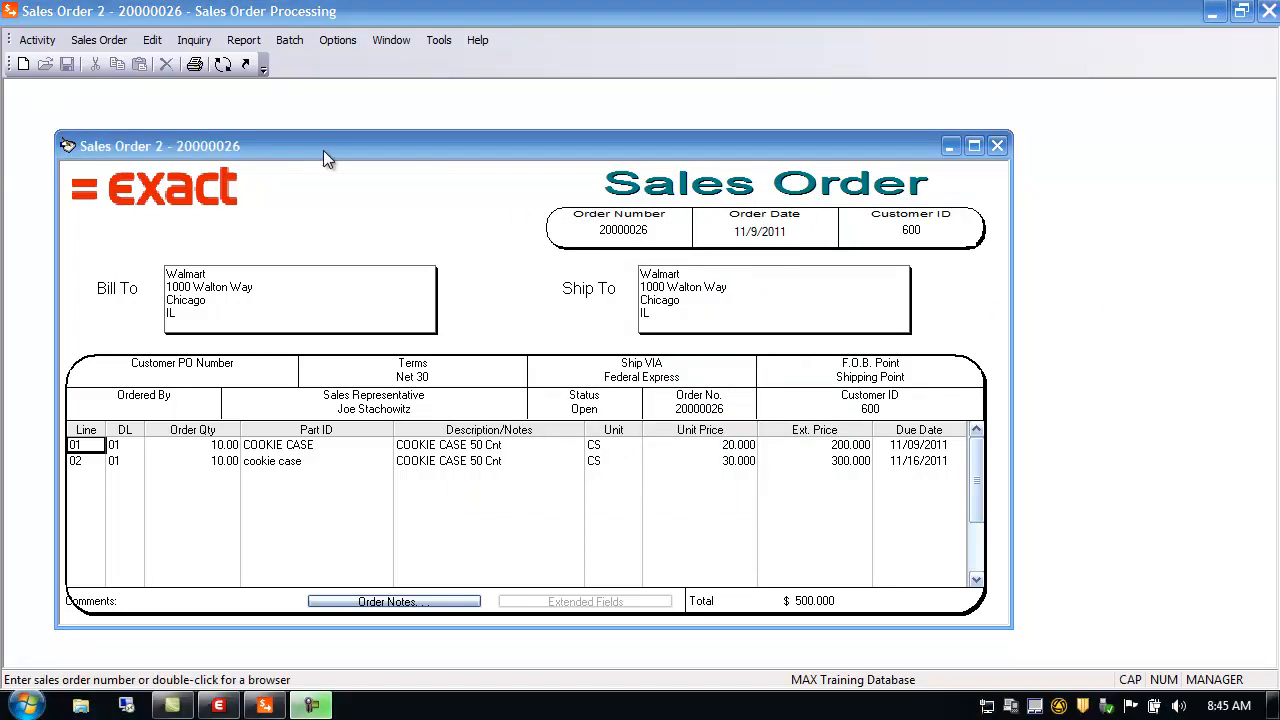
Browse the SOP Data setup submenus, then open a new blank Quote 2 via Activity > Quoting
{"action": "left_click", "coordinate": [38, 42]}
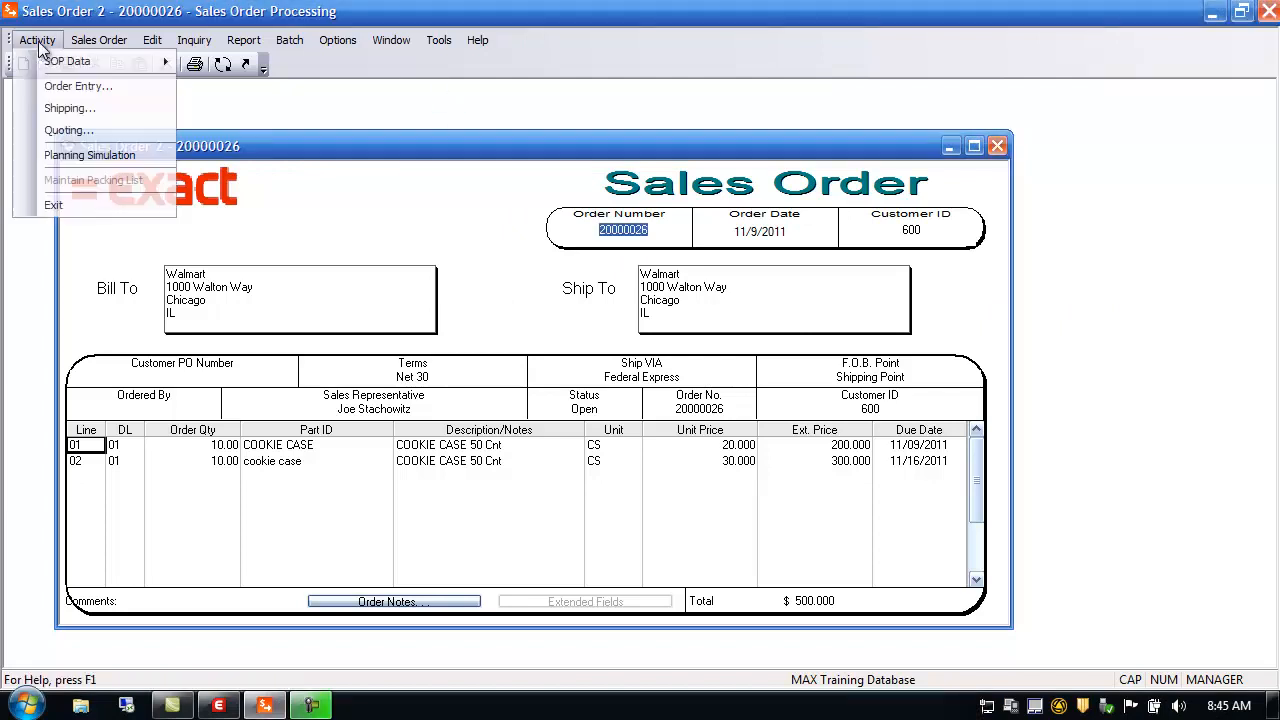
{"action": "mouse_move", "coordinate": [52, 66]}
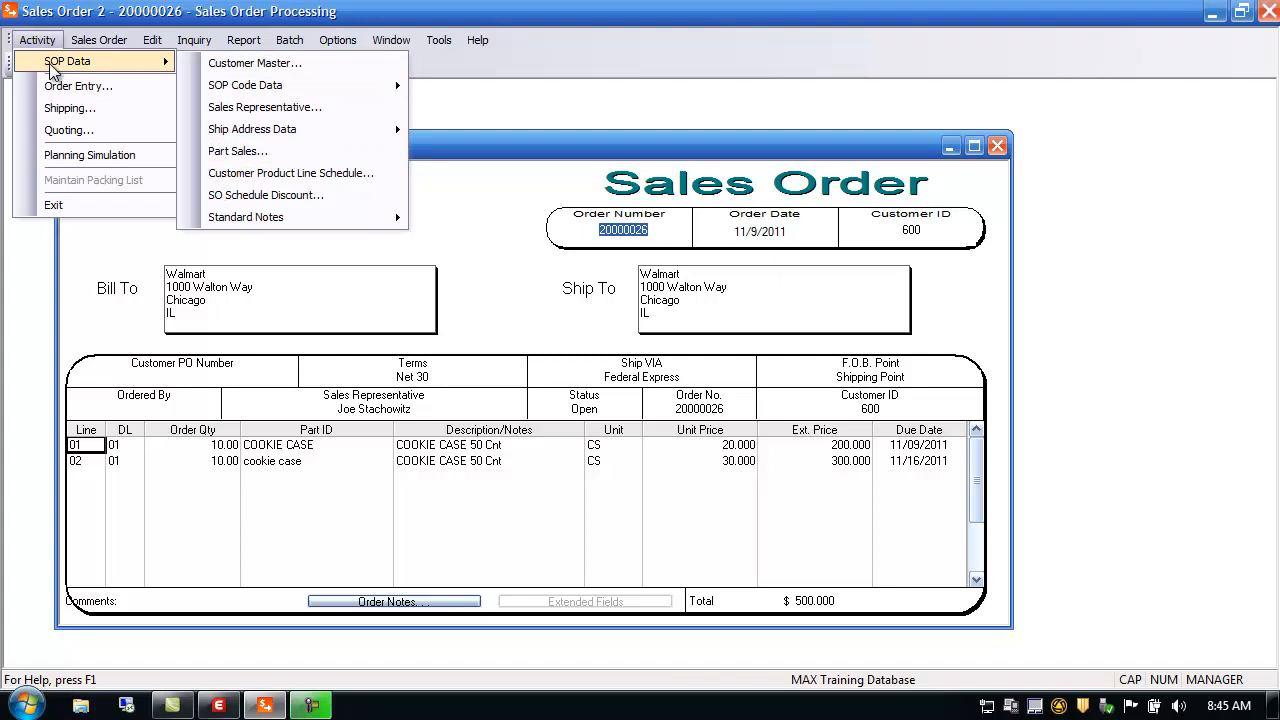
{"action": "mouse_move", "coordinate": [305, 86]}
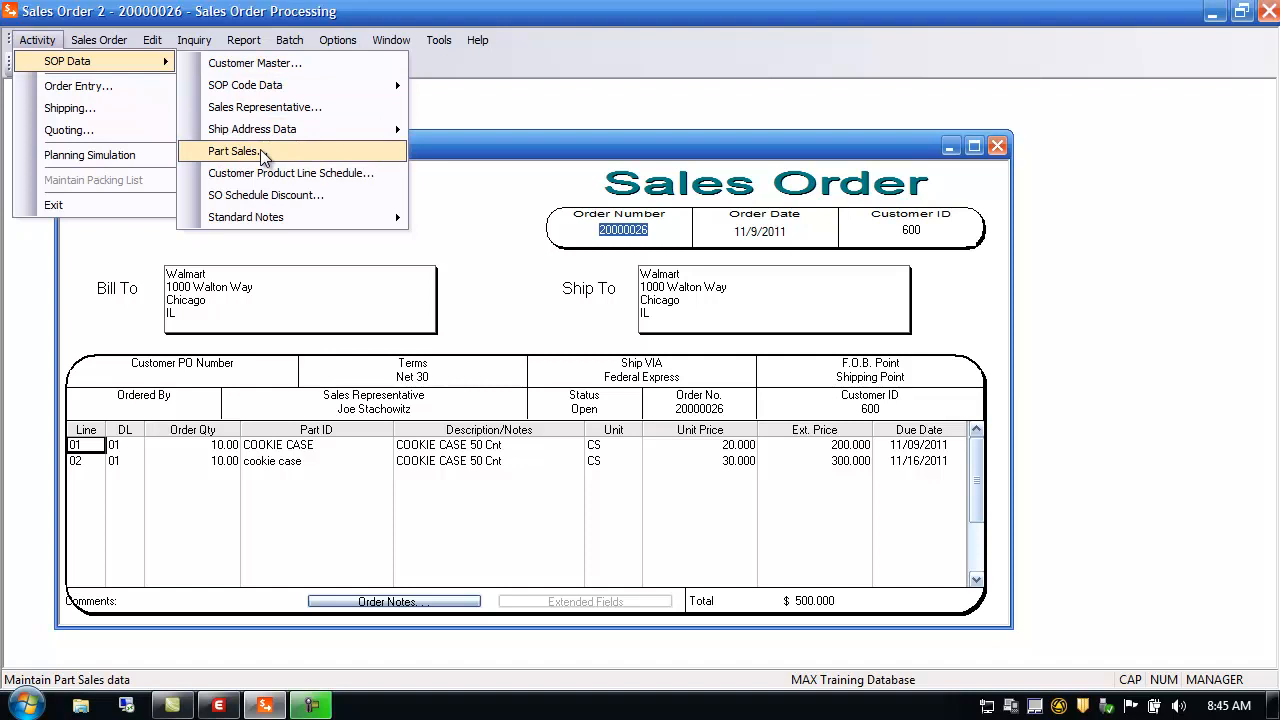
{"action": "mouse_move", "coordinate": [288, 220]}
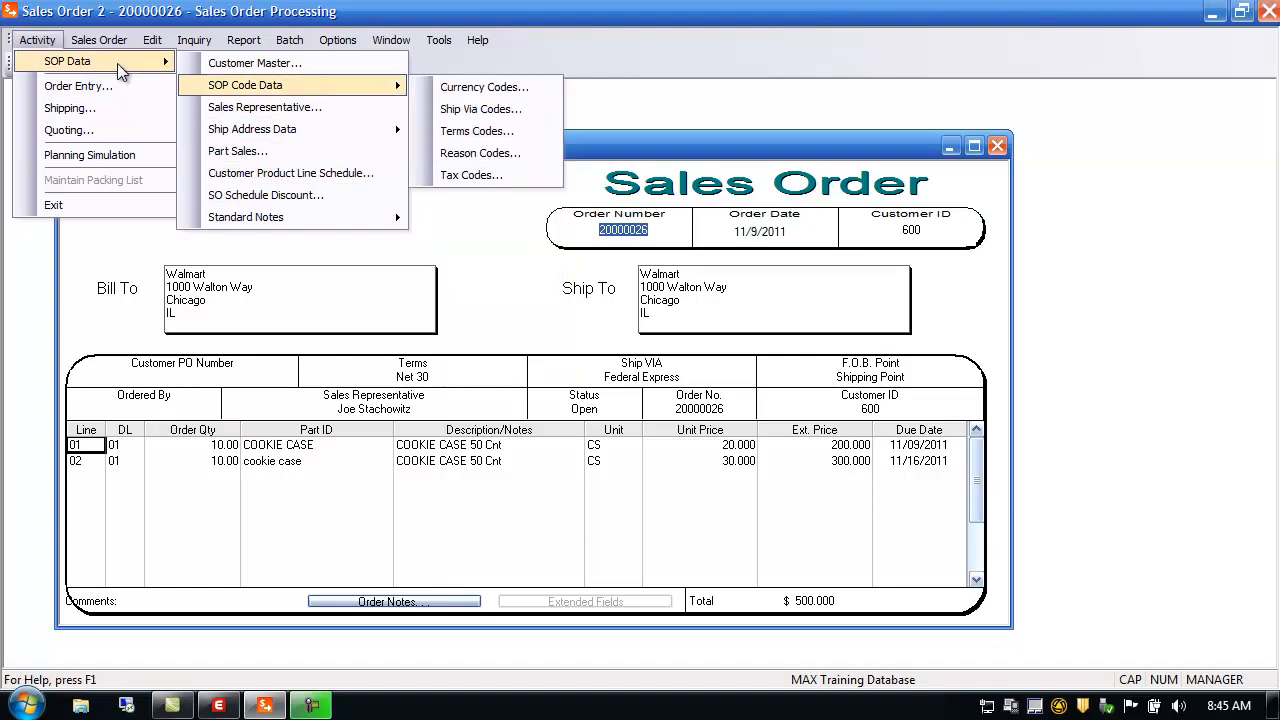
{"action": "left_click", "coordinate": [102, 129]}
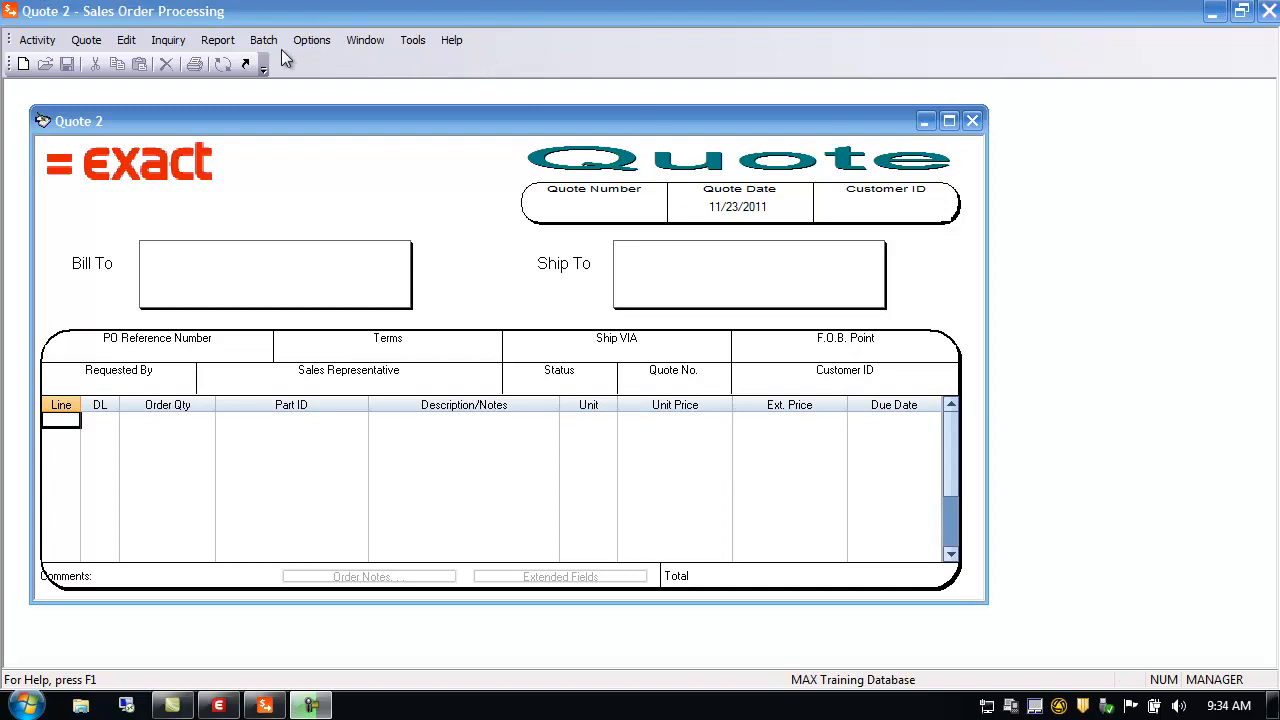
{"action": "left_click", "coordinate": [312, 40]}
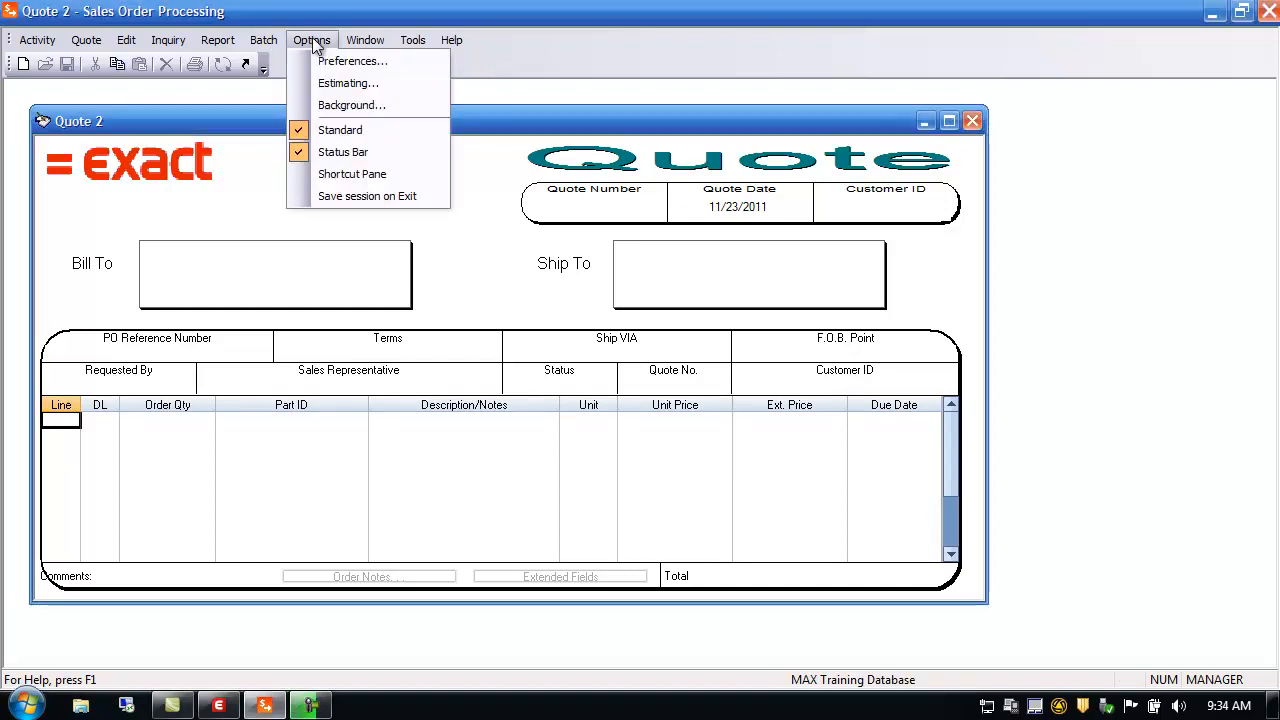
{"action": "left_click", "coordinate": [341, 132]}
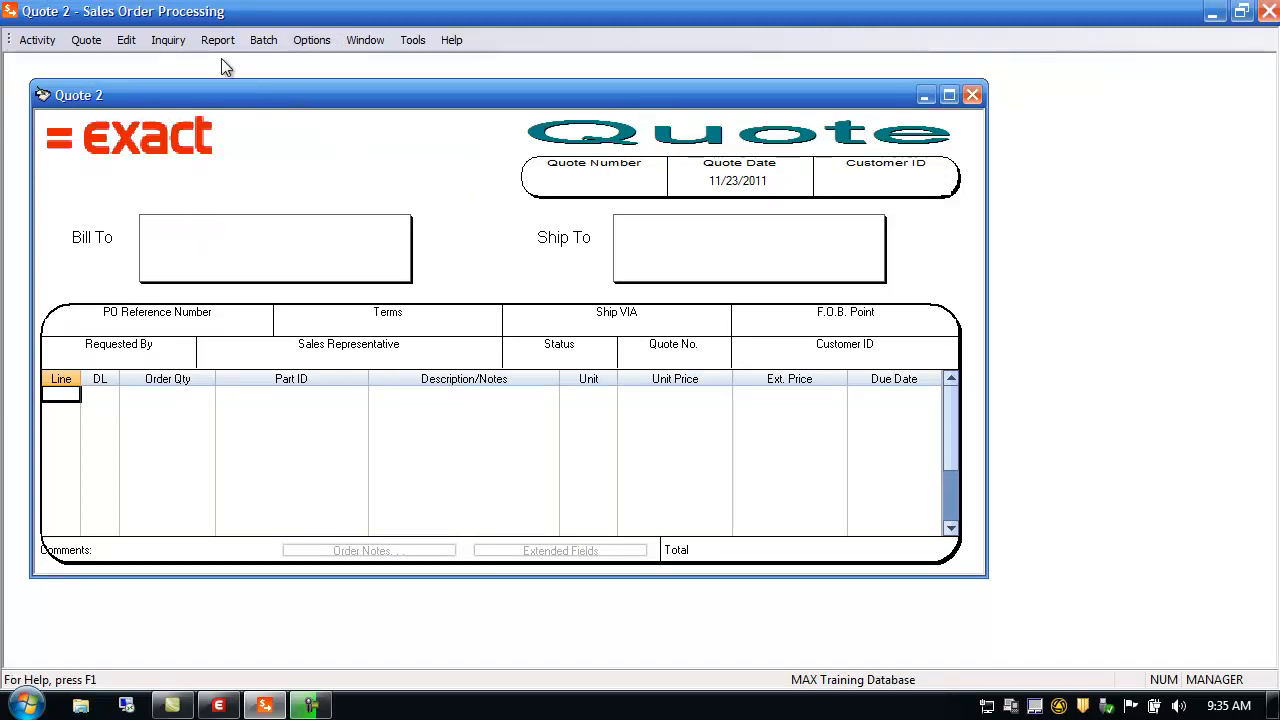
{"action": "left_click", "coordinate": [312, 40]}
{"action": "left_click", "coordinate": [341, 128]}
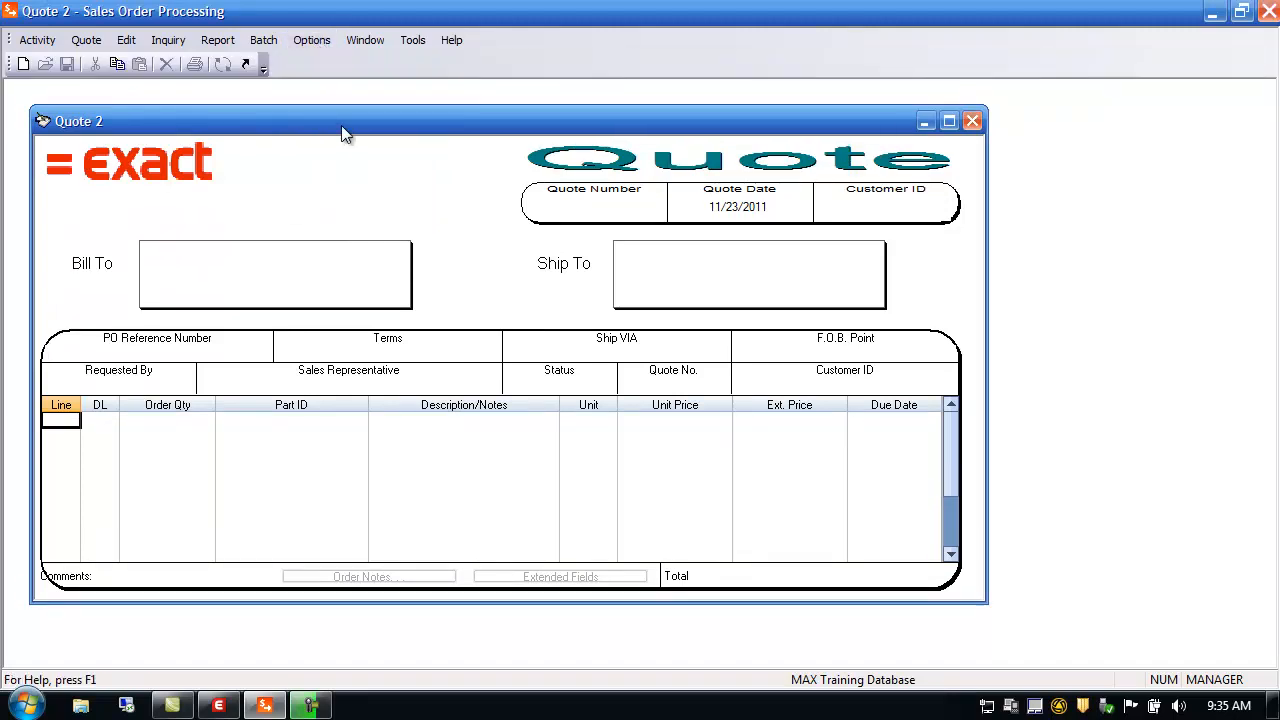
{"action": "left_click", "coordinate": [312, 40]}
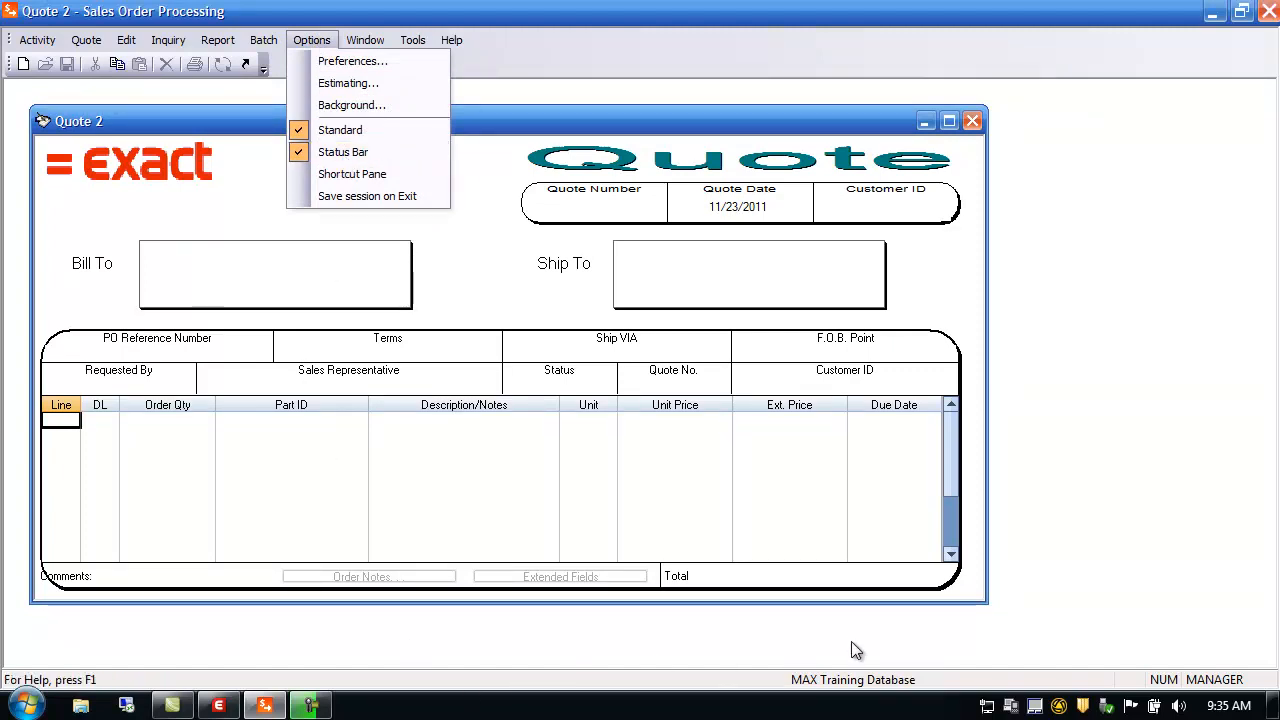
{"action": "left_click", "coordinate": [358, 152]}
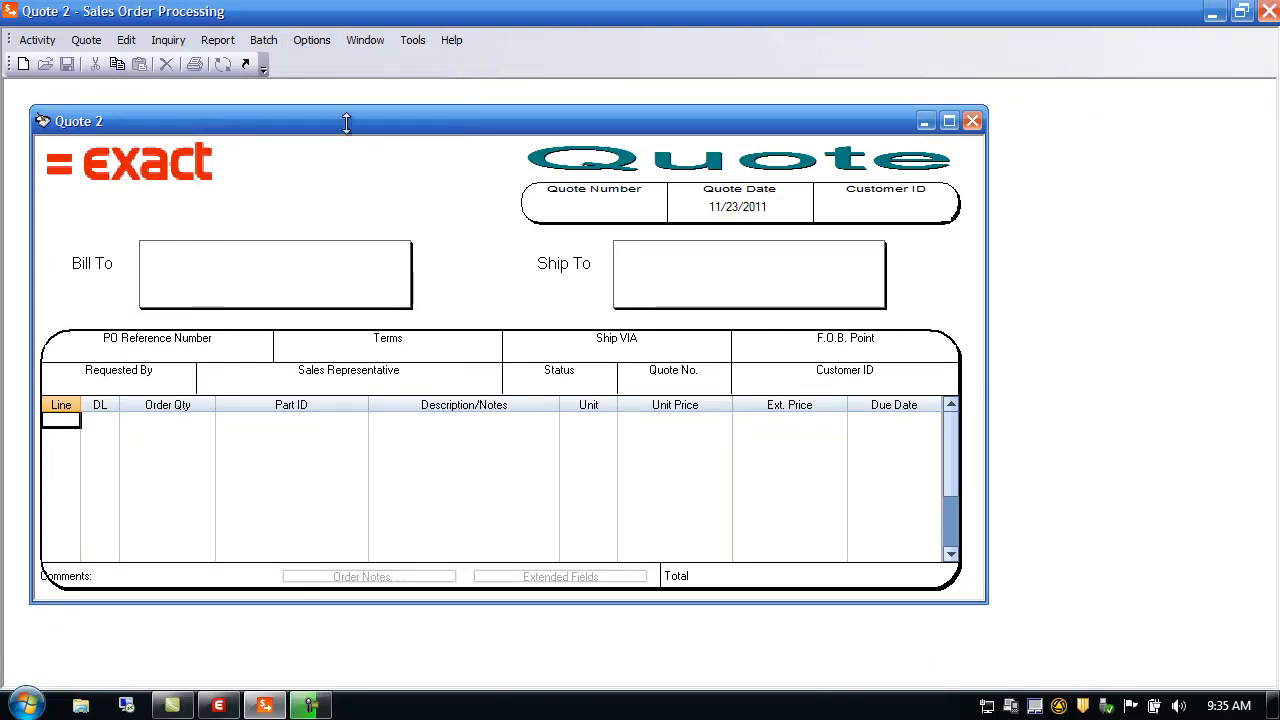
{"action": "left_click", "coordinate": [314, 40]}
{"action": "left_click", "coordinate": [345, 152]}
{"action": "left_click", "coordinate": [316, 41]}
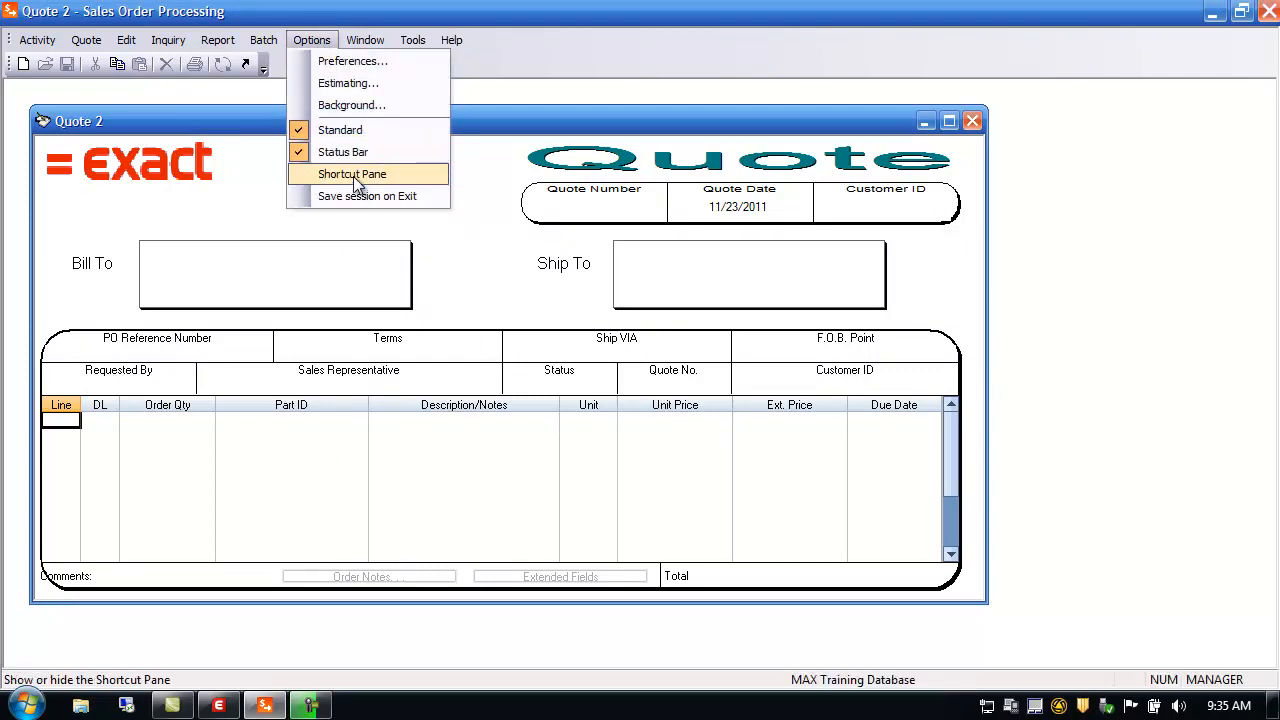
Show the Shortcut Pane and cycle its Shortcuts, Notes and System Notes views, ending on Shortcuts
{"action": "left_click", "coordinate": [353, 176]}
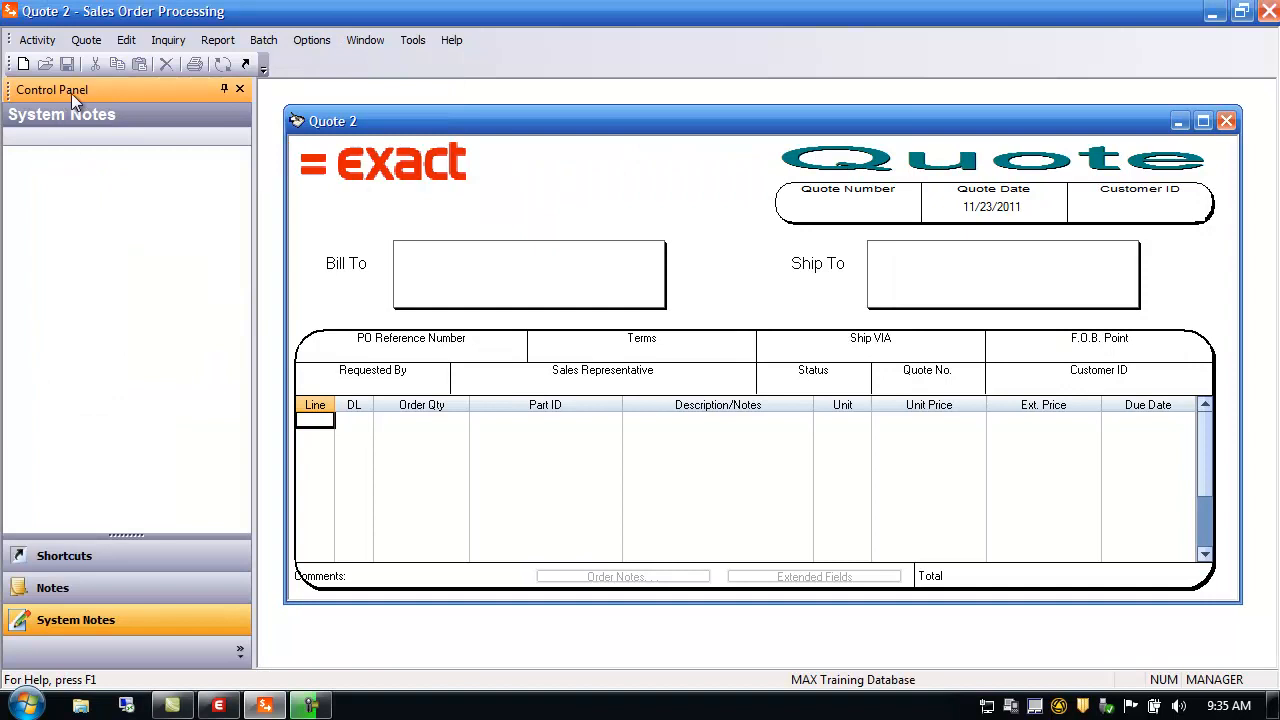
{"action": "left_click", "coordinate": [88, 564]}
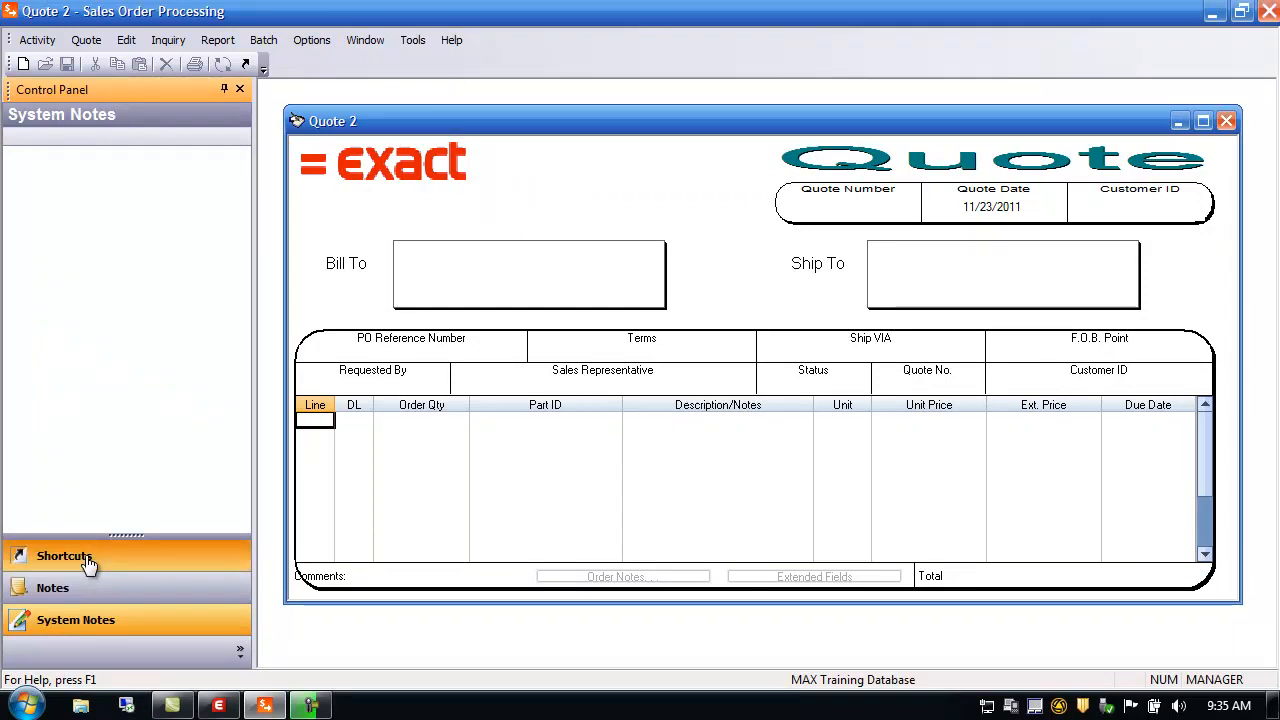
{"action": "left_click", "coordinate": [82, 590]}
{"action": "left_click", "coordinate": [88, 622]}
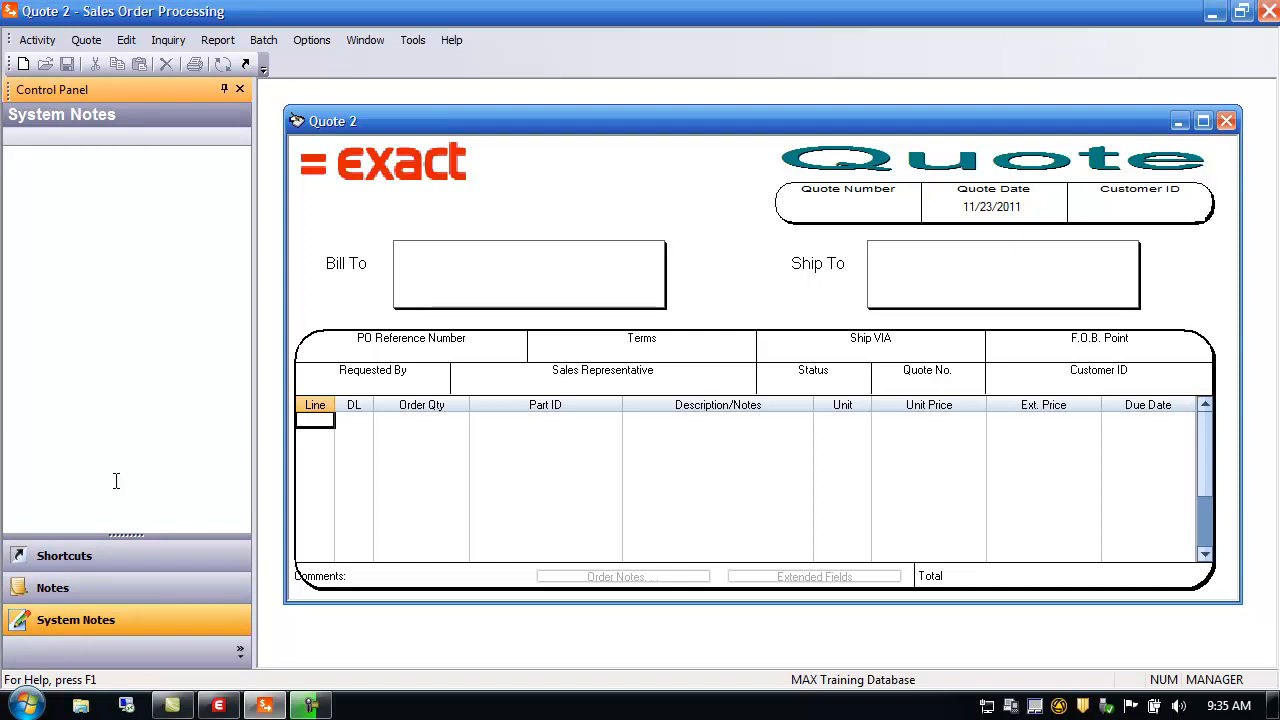
{"action": "left_click", "coordinate": [95, 568]}
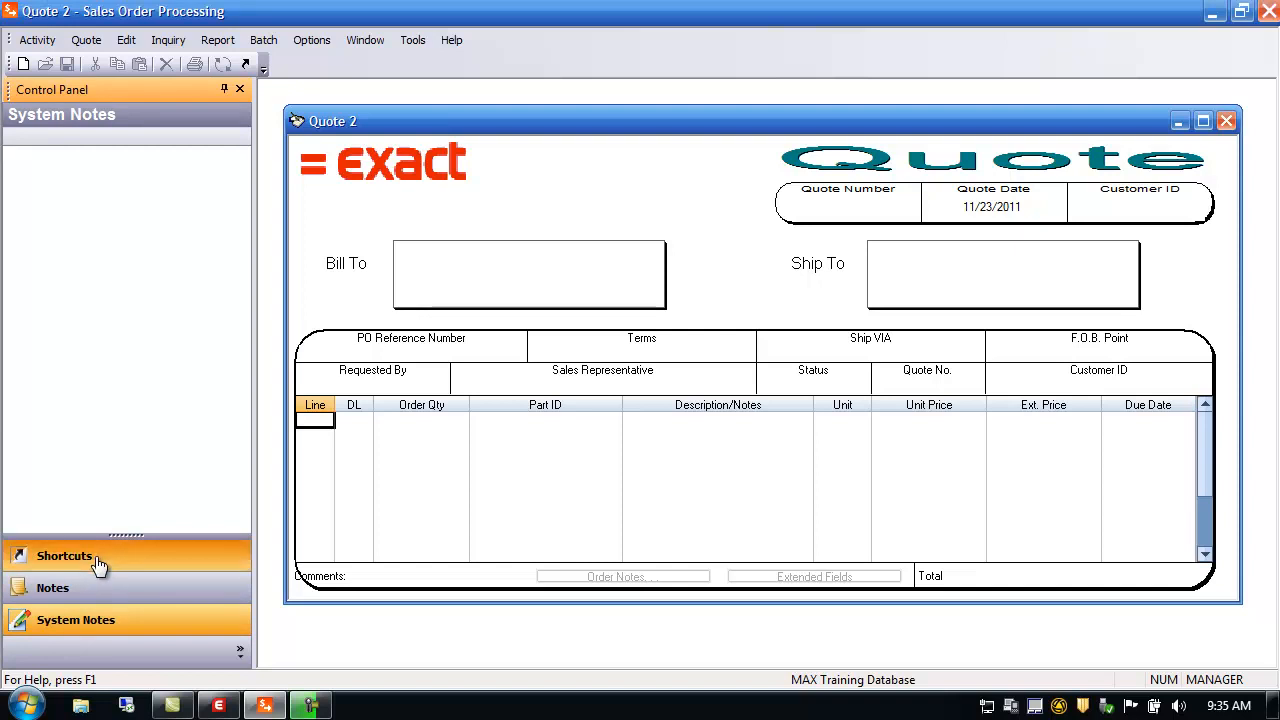
Add Maintain Part Sales to the shortcut pane from the enlarged shortcut selection window
{"action": "double_click", "coordinate": [140, 281]}
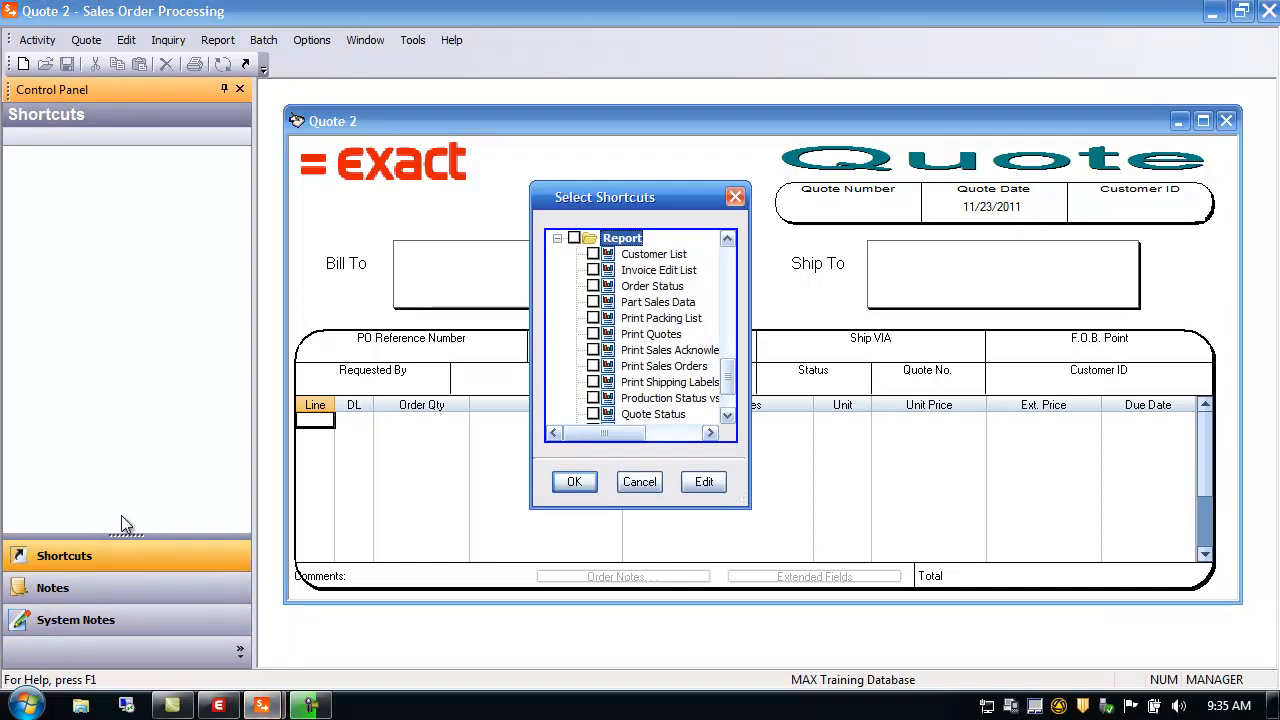
{"action": "left_click_drag", "start_coordinate": [748, 506], "coordinate": [948, 588]}
{"action": "left_click_drag", "start_coordinate": [926, 496], "coordinate": [922, 318]}
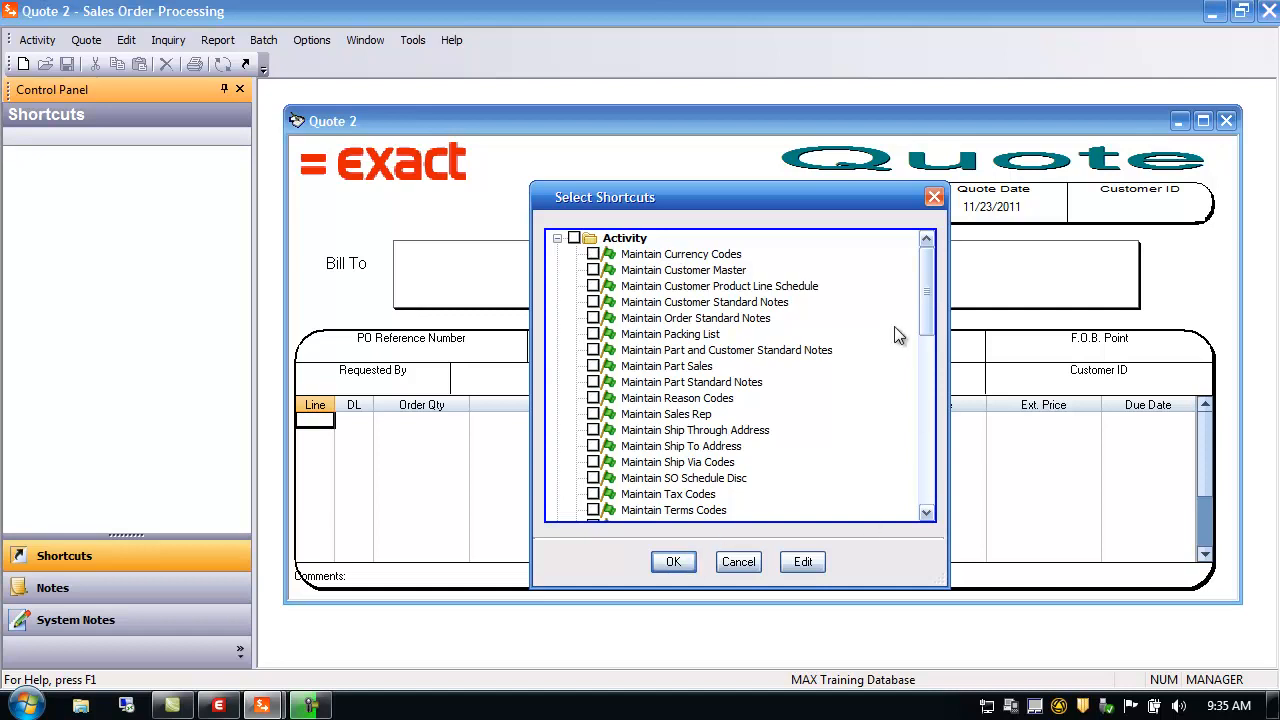
{"action": "mouse_move", "coordinate": [926, 318]}
{"action": "left_mouse_down"}
{"action": "mouse_move", "coordinate": [954, 491]}
{"action": "mouse_move", "coordinate": [916, 301]}
{"action": "left_mouse_up"}
{"action": "left_click", "coordinate": [593, 366]}
{"action": "left_click", "coordinate": [674, 563]}
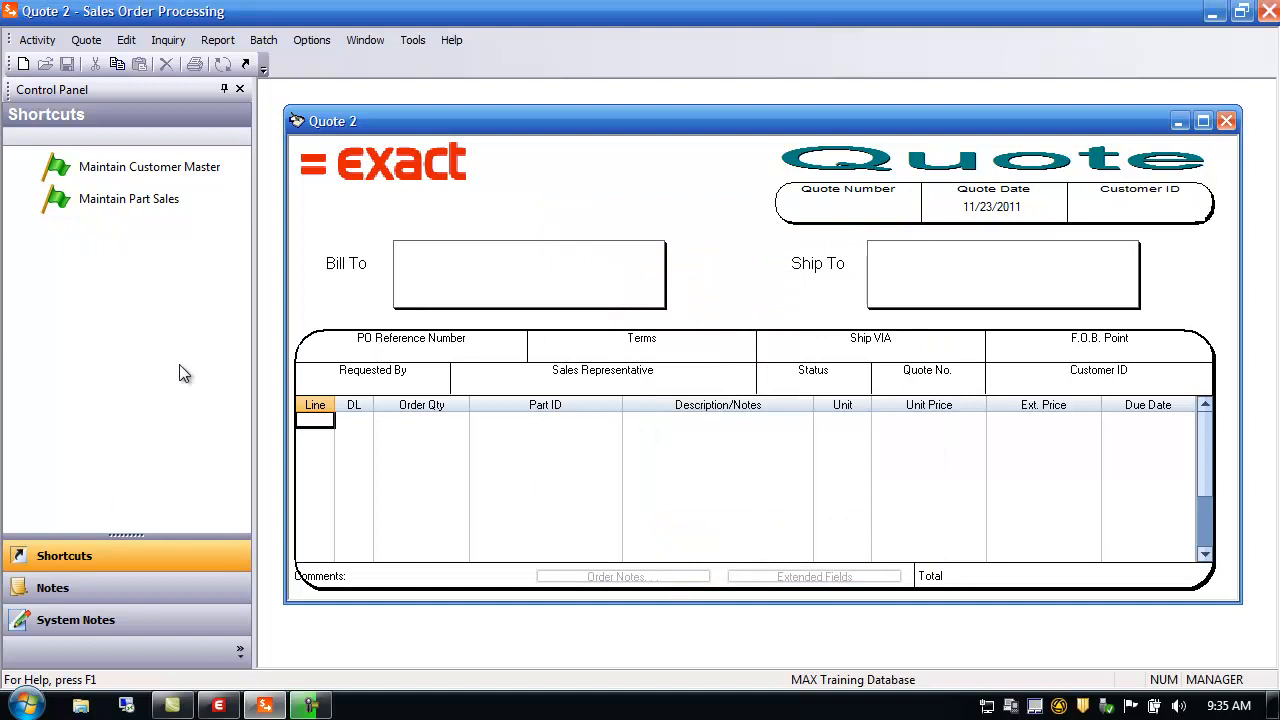
Close and restore the shortcut pane, leaving it set to auto-hide
{"action": "left_click", "coordinate": [225, 90]}
{"action": "mouse_move", "coordinate": [13, 130]}
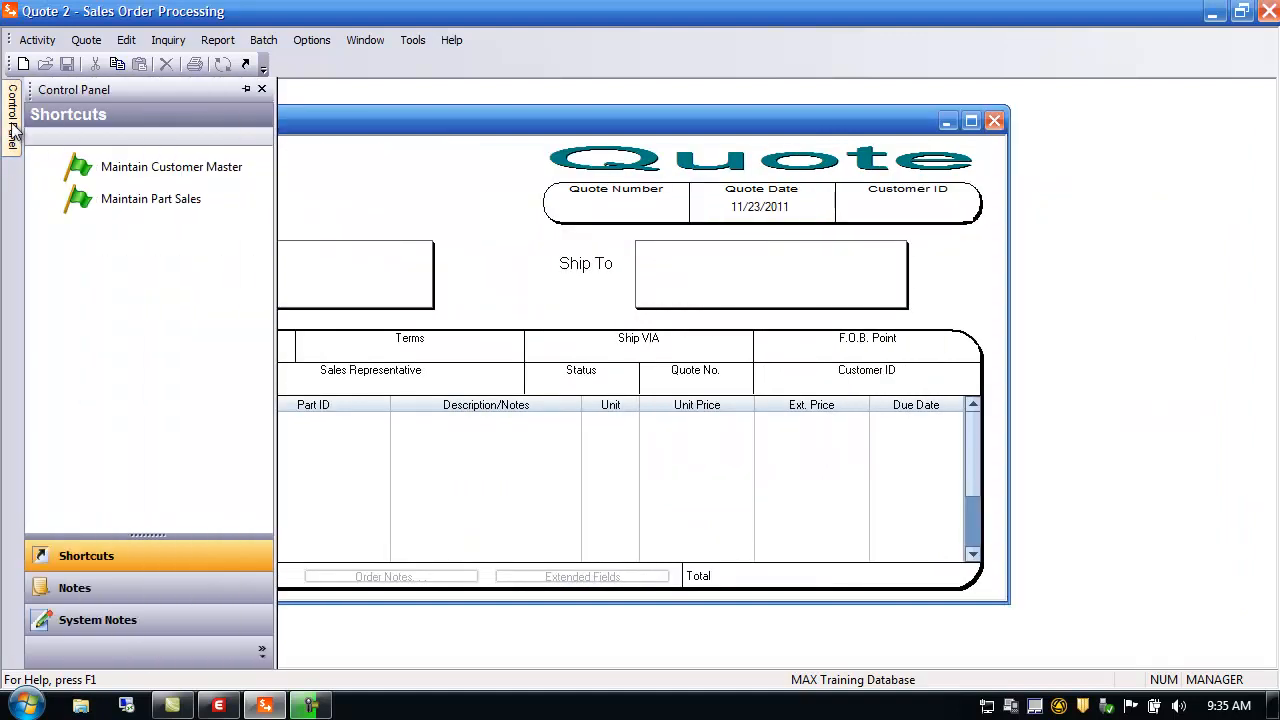
{"action": "left_click", "coordinate": [246, 89]}
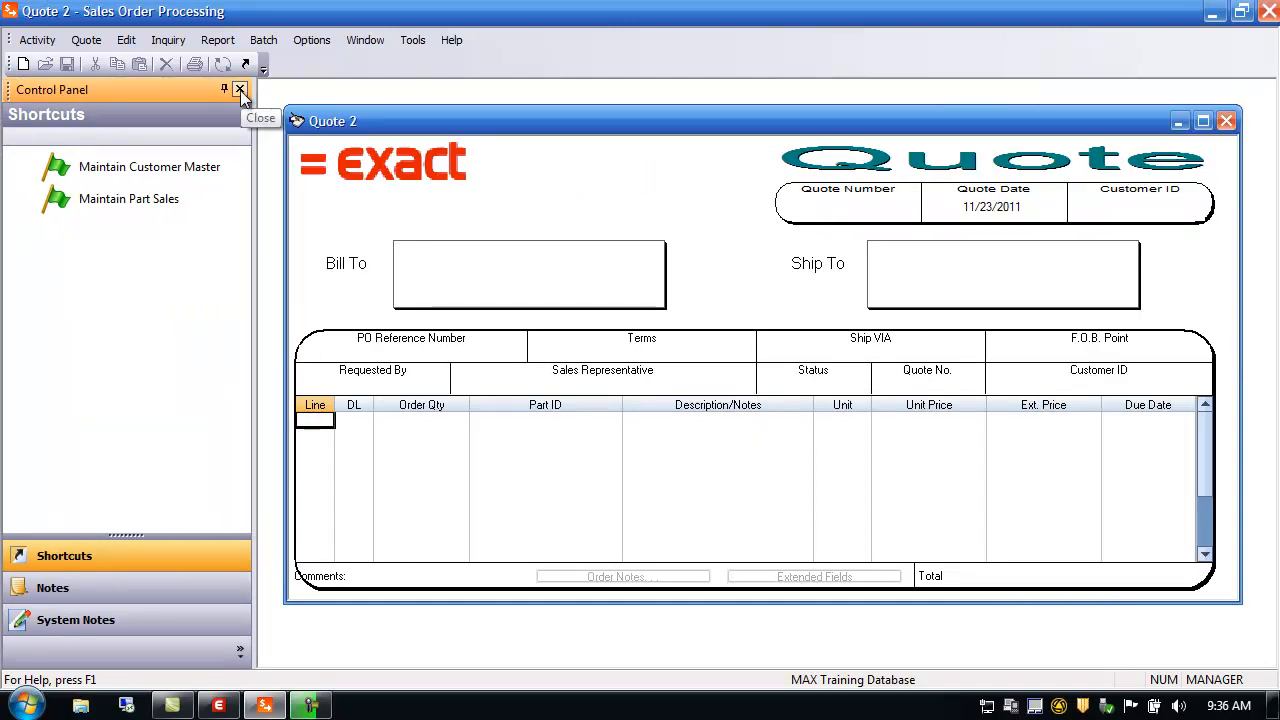
{"action": "left_click", "coordinate": [240, 90]}
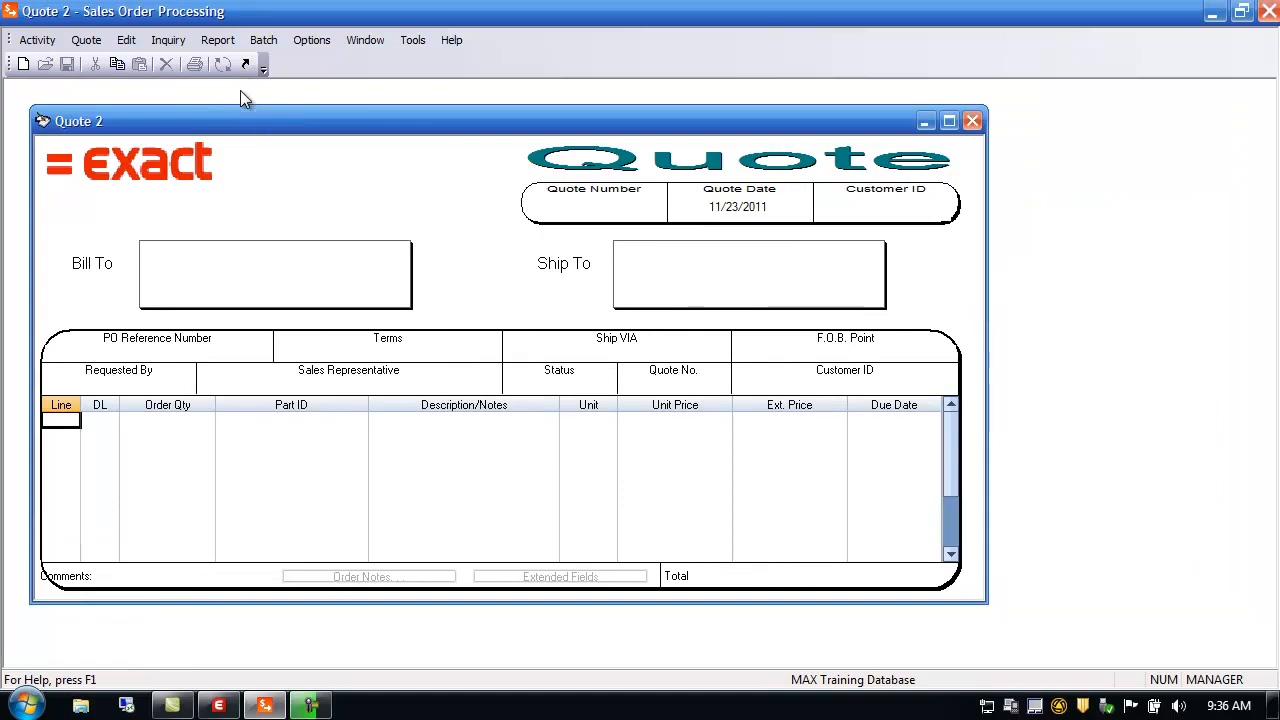
{"action": "left_click", "coordinate": [313, 40]}
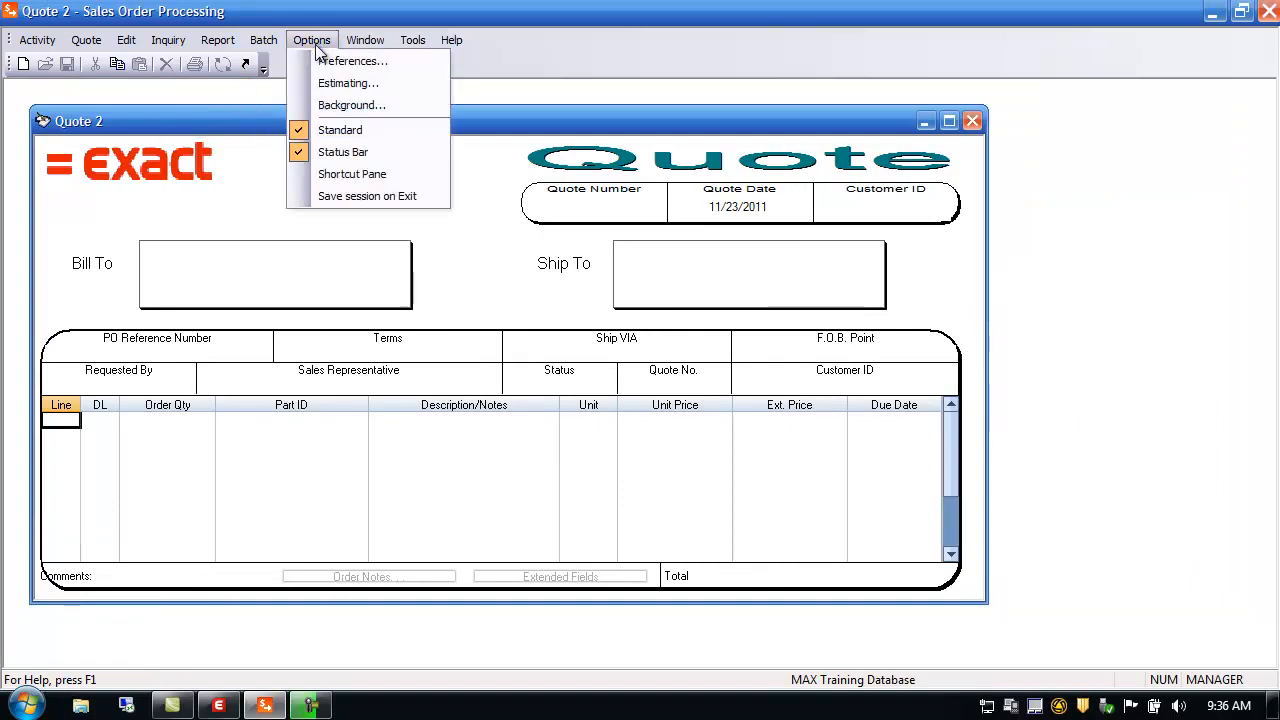
{"action": "left_click", "coordinate": [345, 175]}
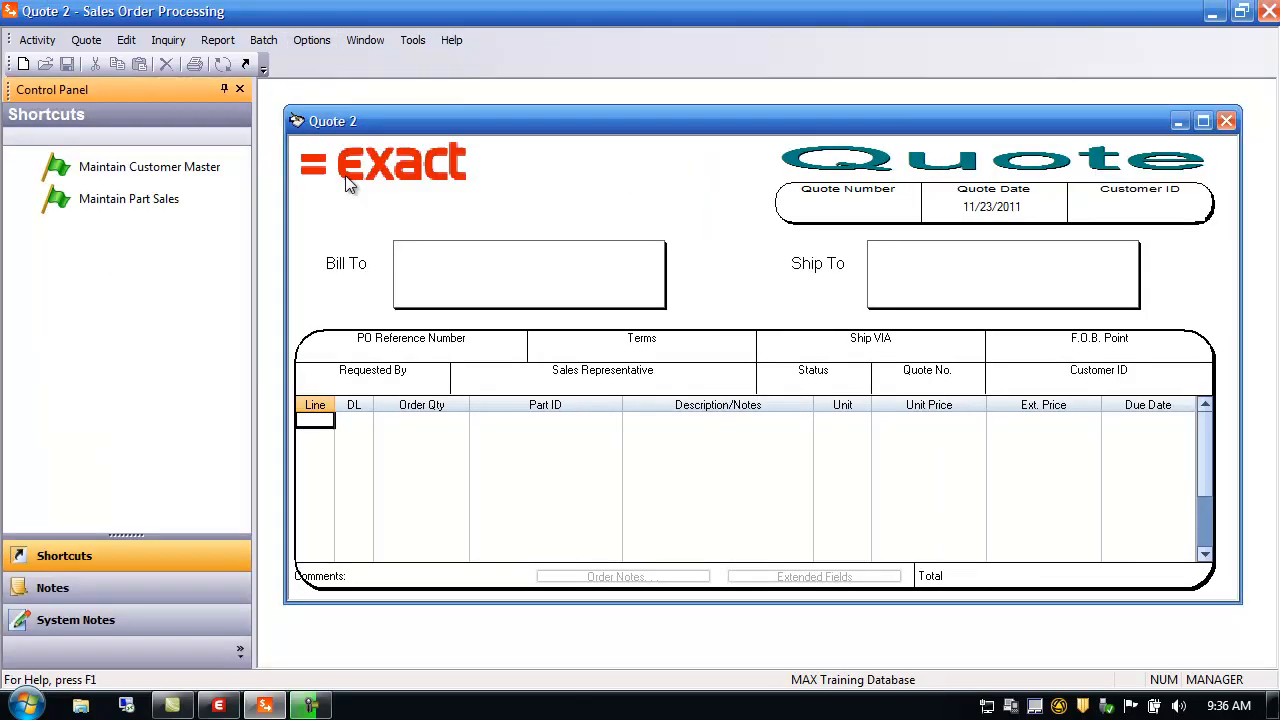
{"action": "left_click", "coordinate": [224, 88]}
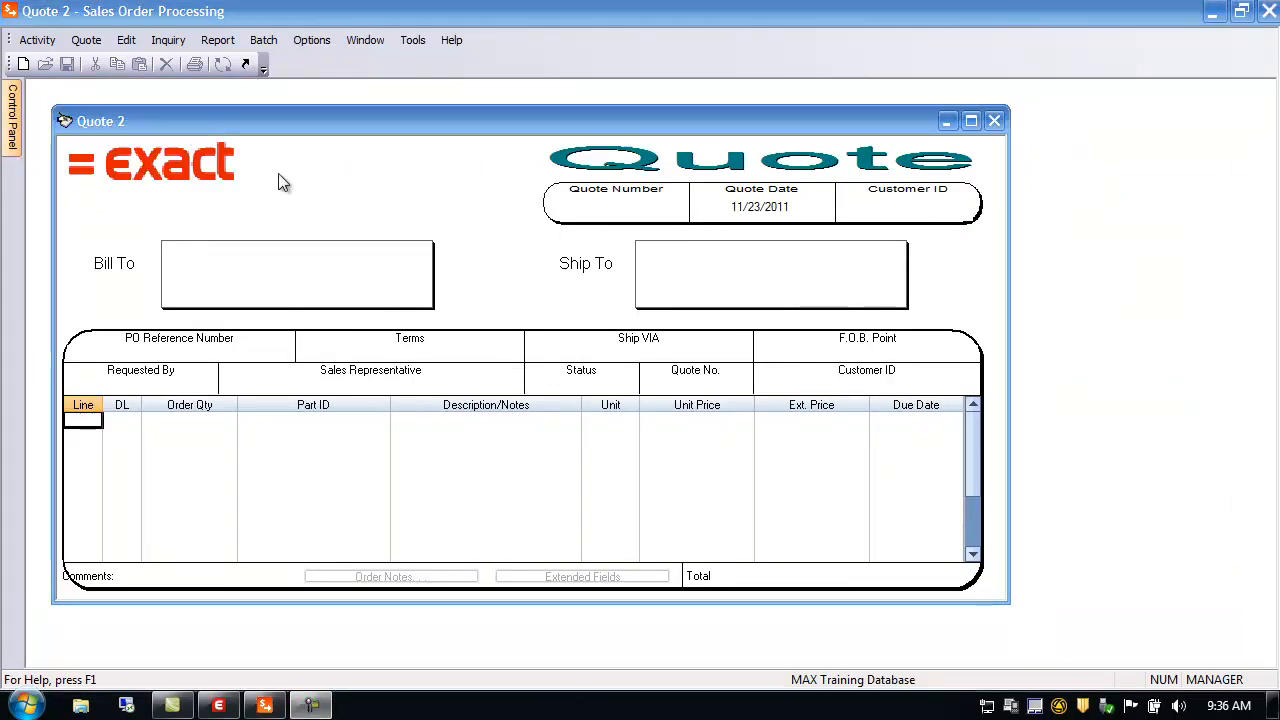
{"action": "left_click", "coordinate": [319, 42]}
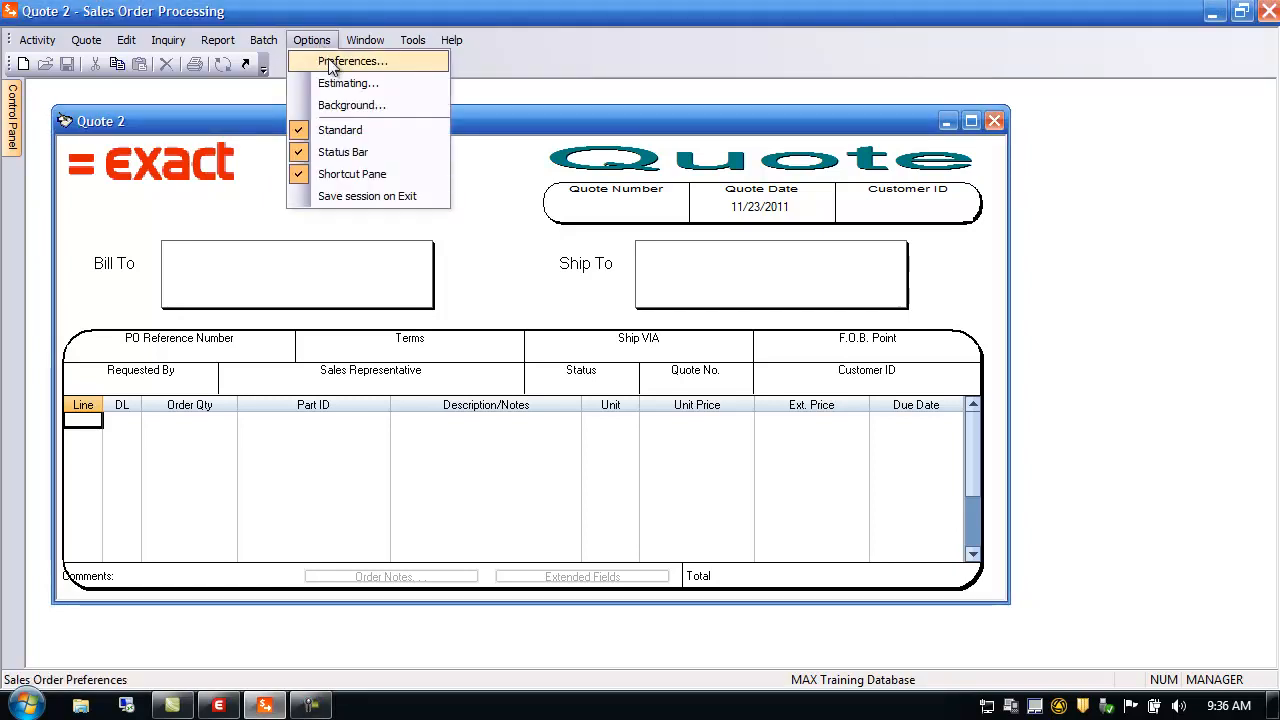
Tick Auto-Save Line Items in Options > Preferences and save with OK
{"action": "left_click", "coordinate": [333, 63]}
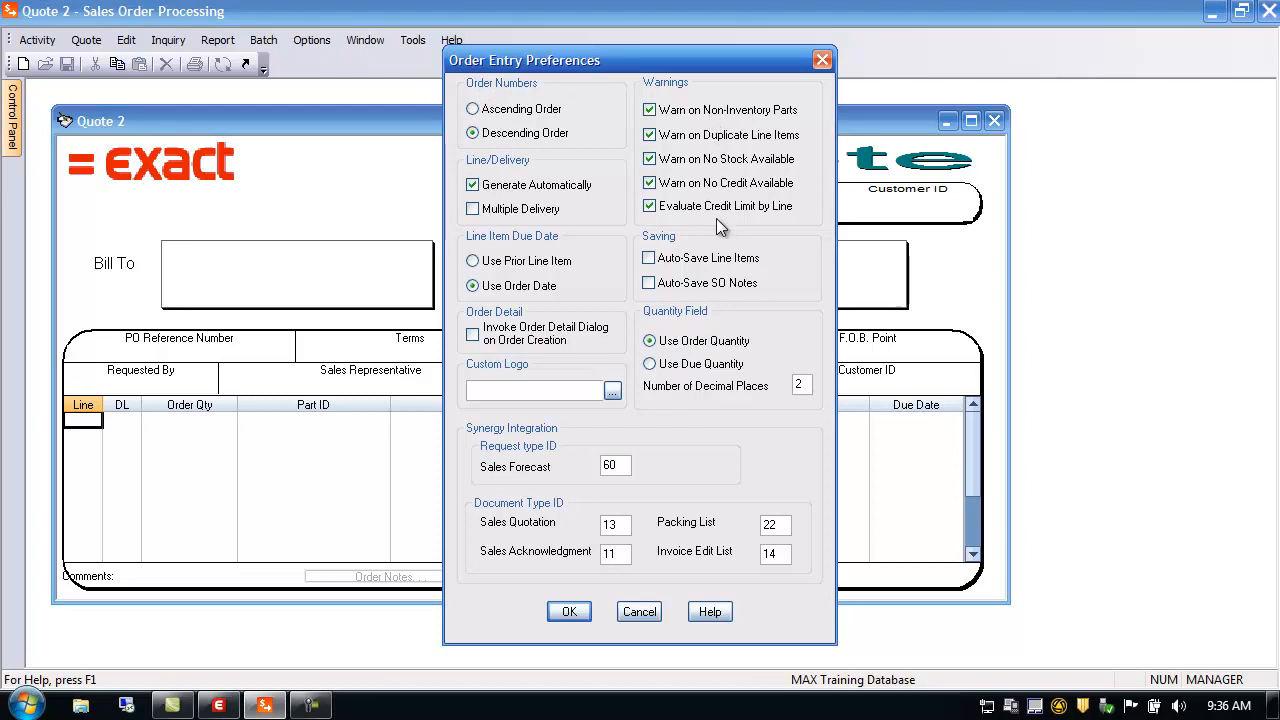
{"action": "left_click", "coordinate": [649, 258]}
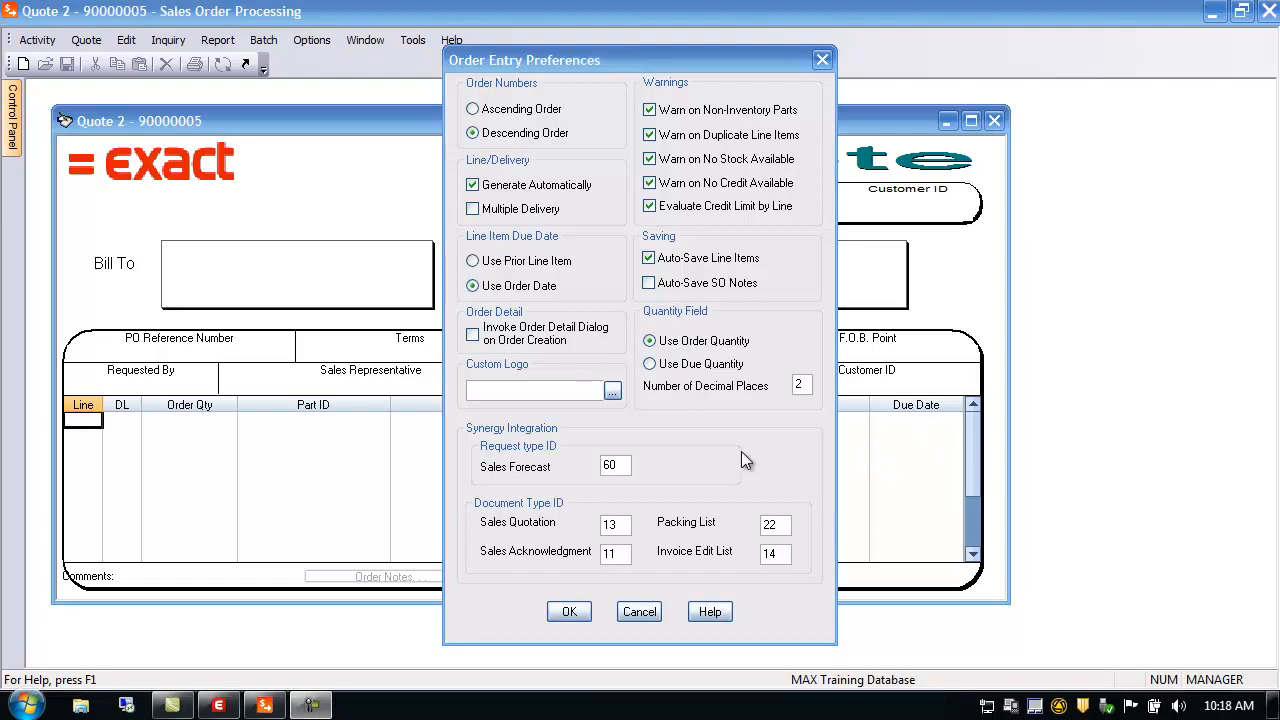
{"action": "left_click", "coordinate": [569, 612]}
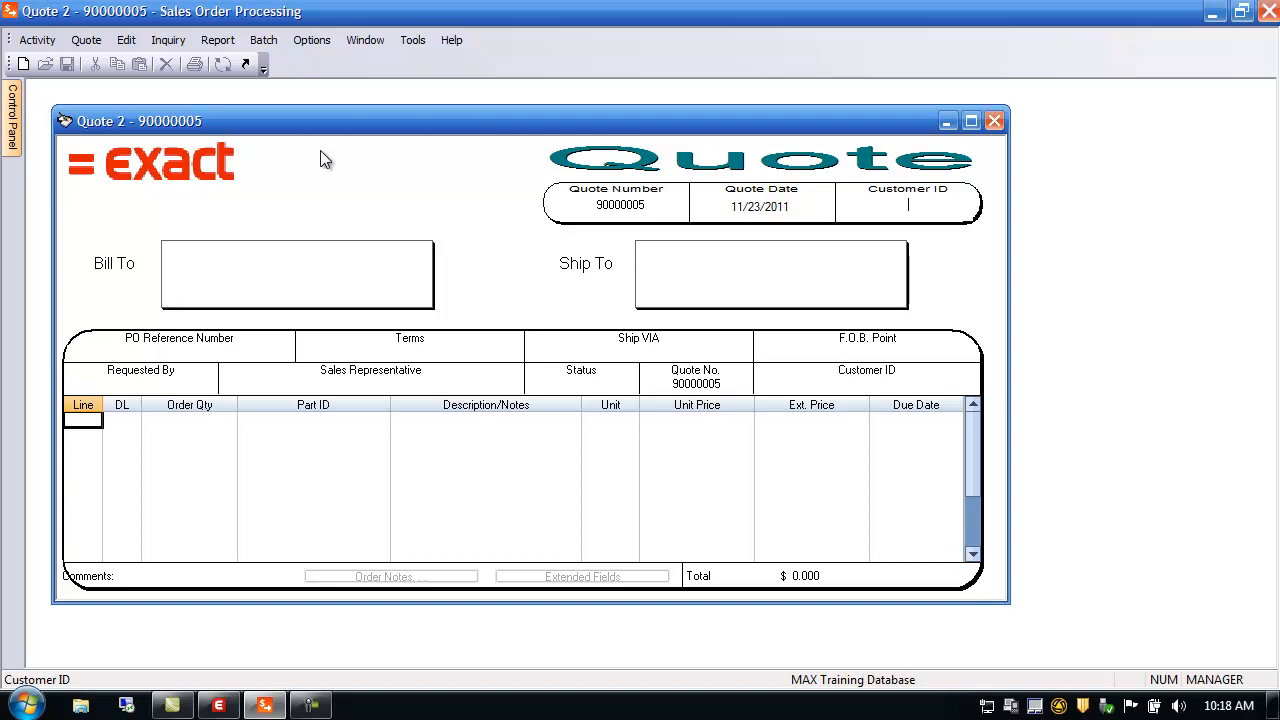
Create quote 90000005 for customer 100, Intel Corporation, then open the existing-quote lookup
{"action": "left_click", "coordinate": [86, 38]}
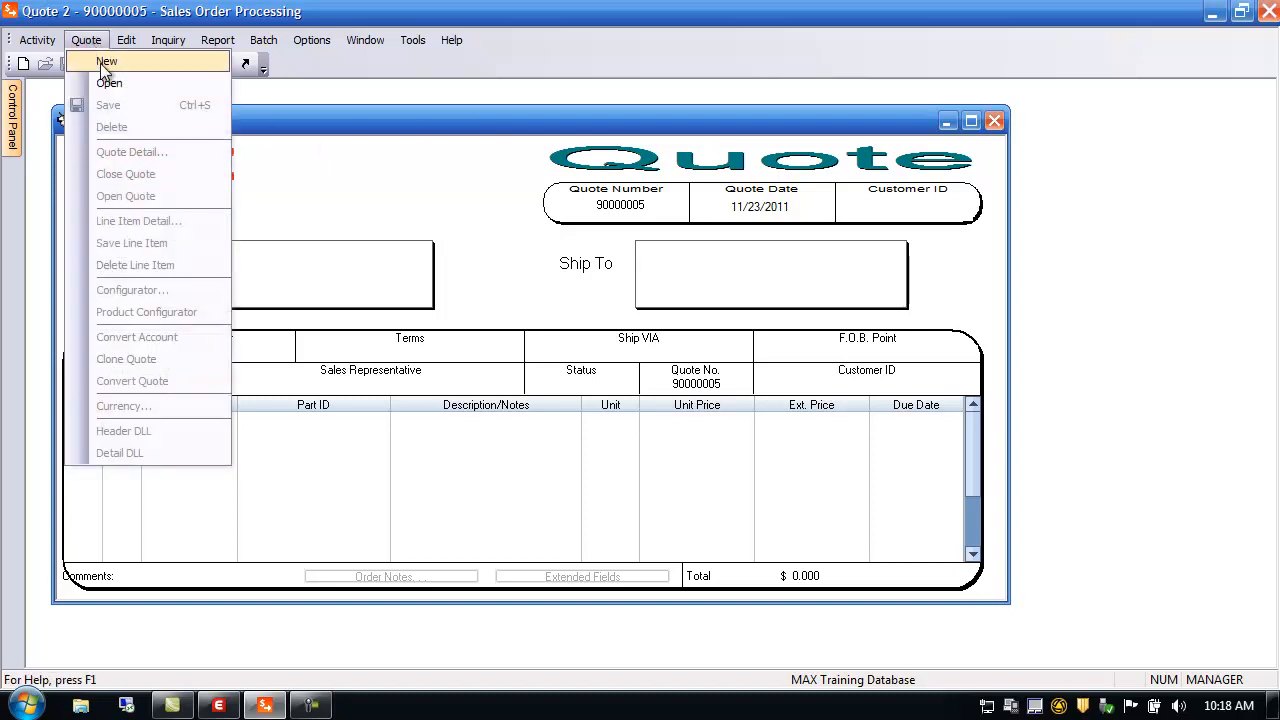
{"action": "left_click", "coordinate": [100, 61]}
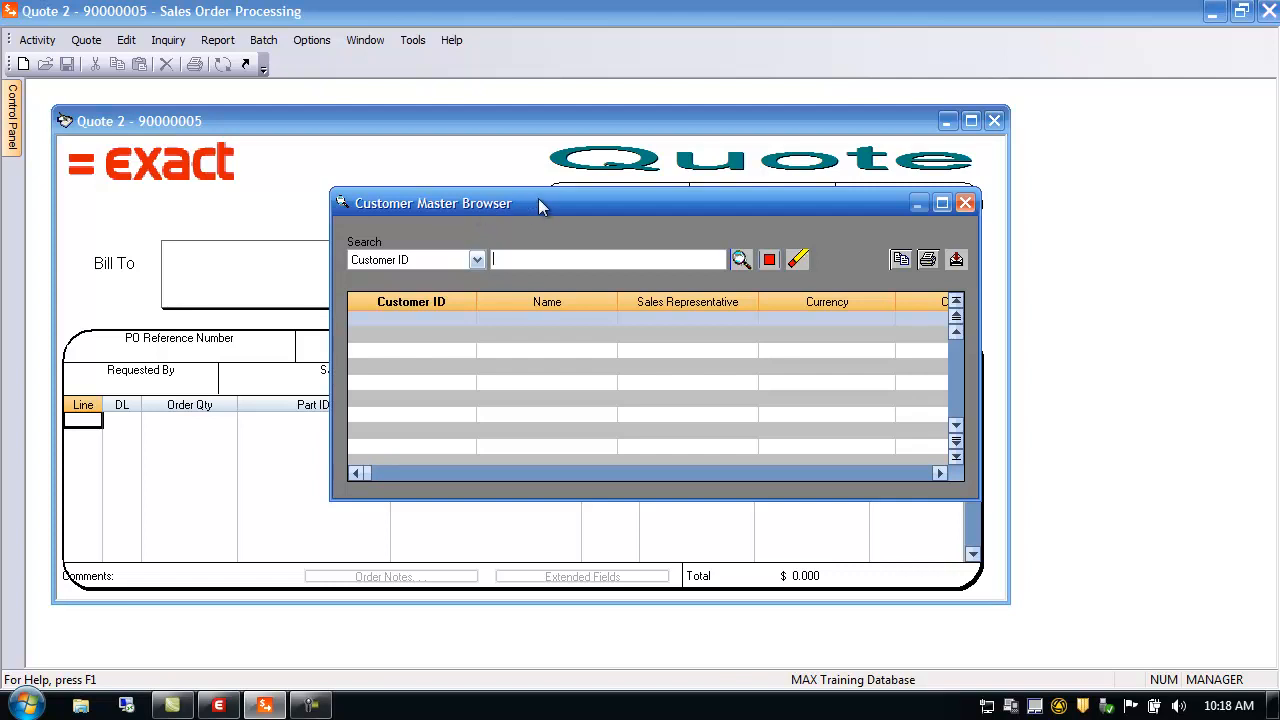
{"action": "left_click", "coordinate": [741, 262]}
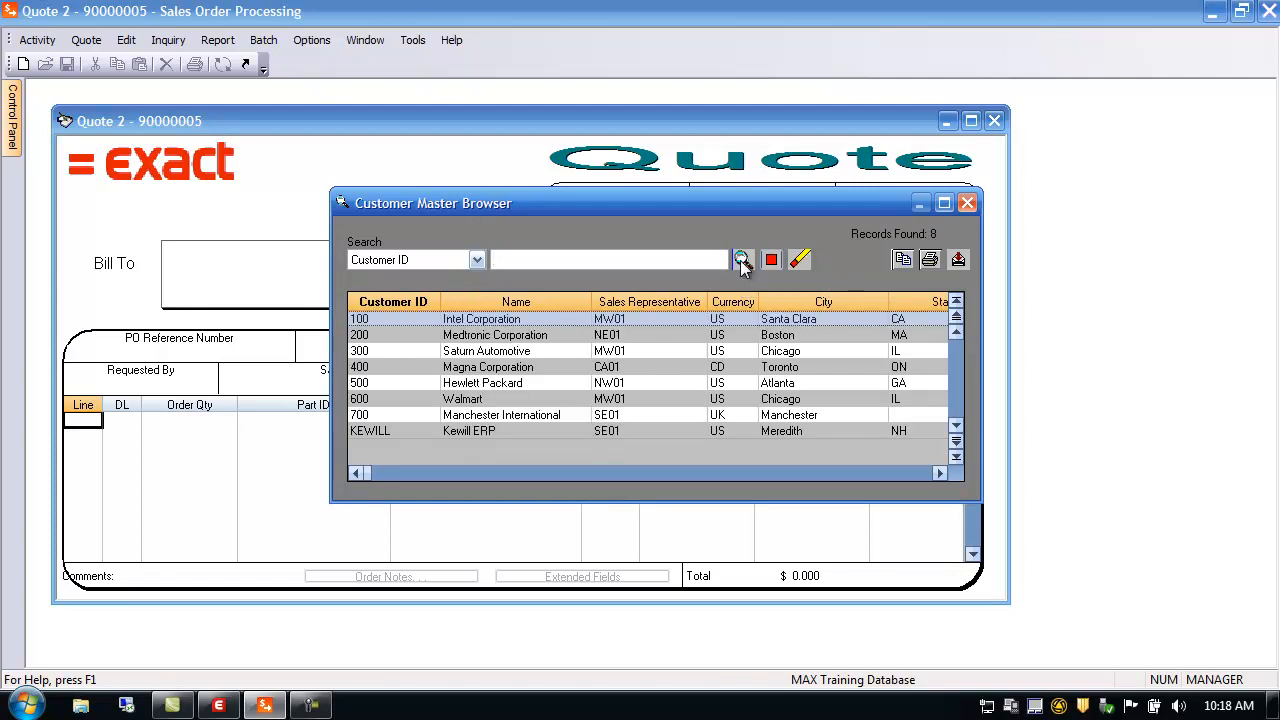
{"action": "double_click", "coordinate": [371, 319]}
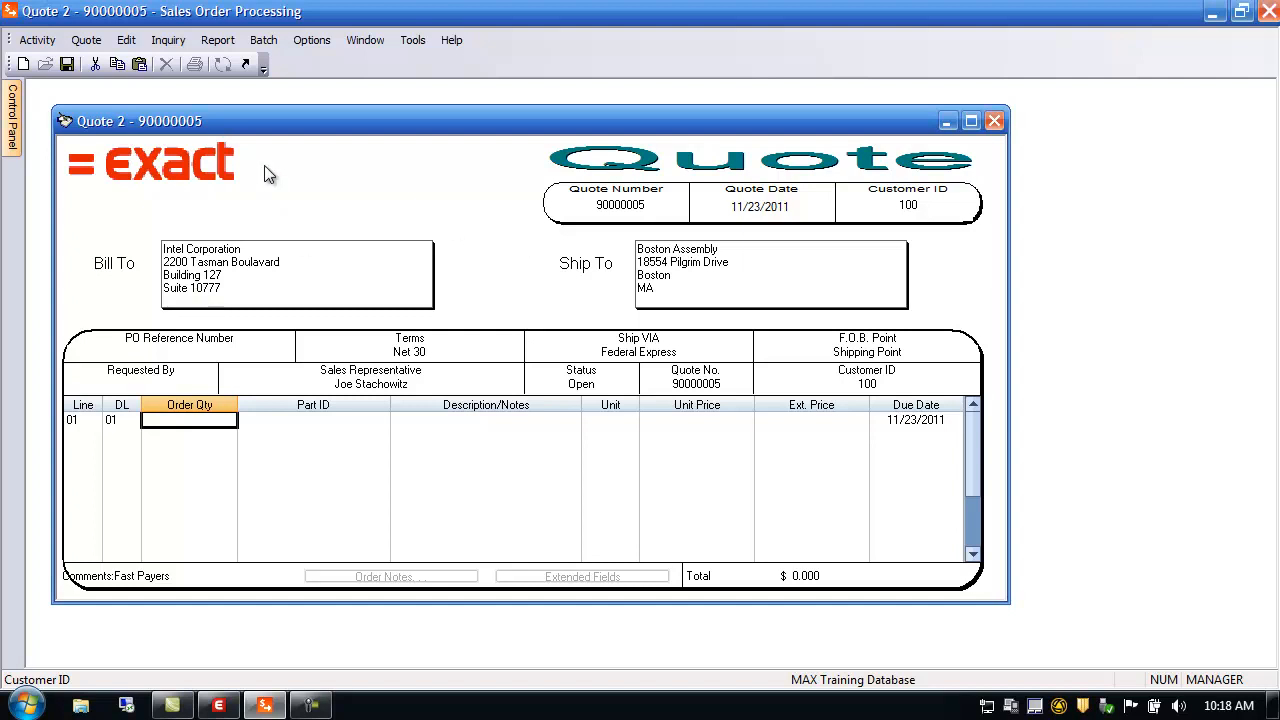
{"action": "double_click", "coordinate": [623, 206]}
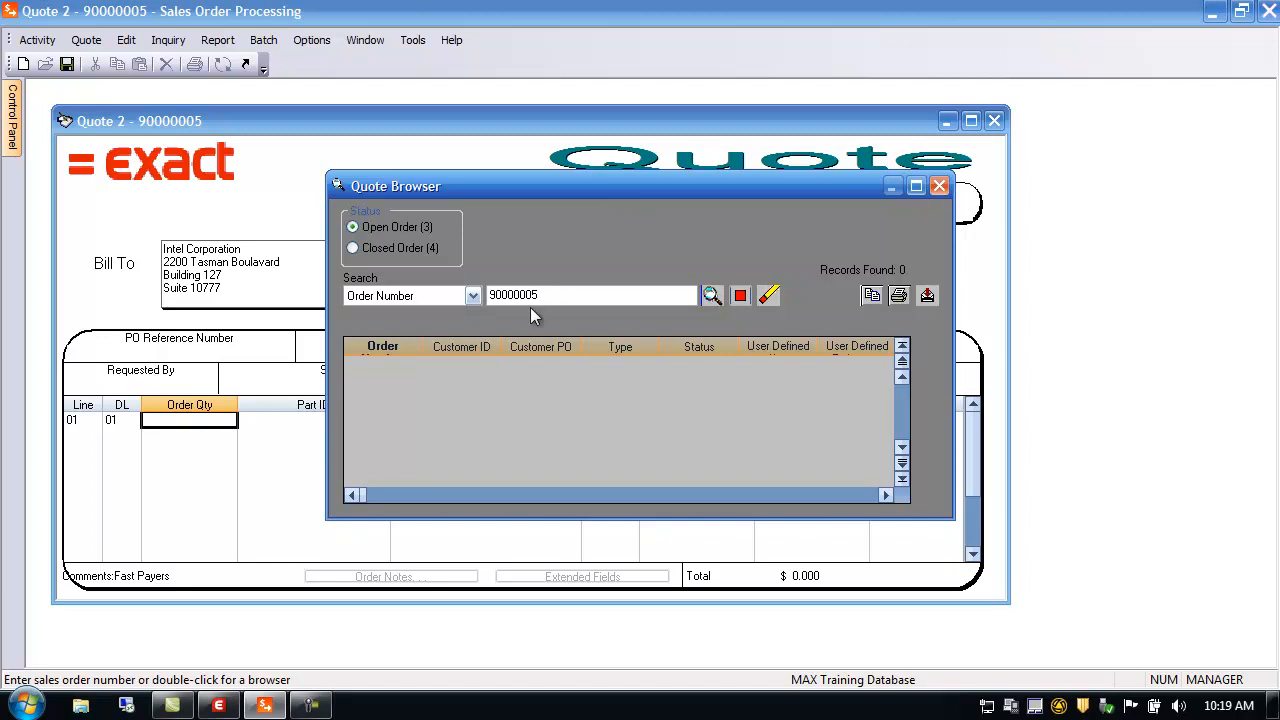
Clear the quote number filter, list all open quotes, then close the Quote Browser
{"action": "left_click_drag", "start_coordinate": [564, 295], "coordinate": [480, 298]}
{"action": "key", "text": "Delete"}
{"action": "left_click", "coordinate": [711, 295]}
{"action": "left_click", "coordinate": [938, 187]}
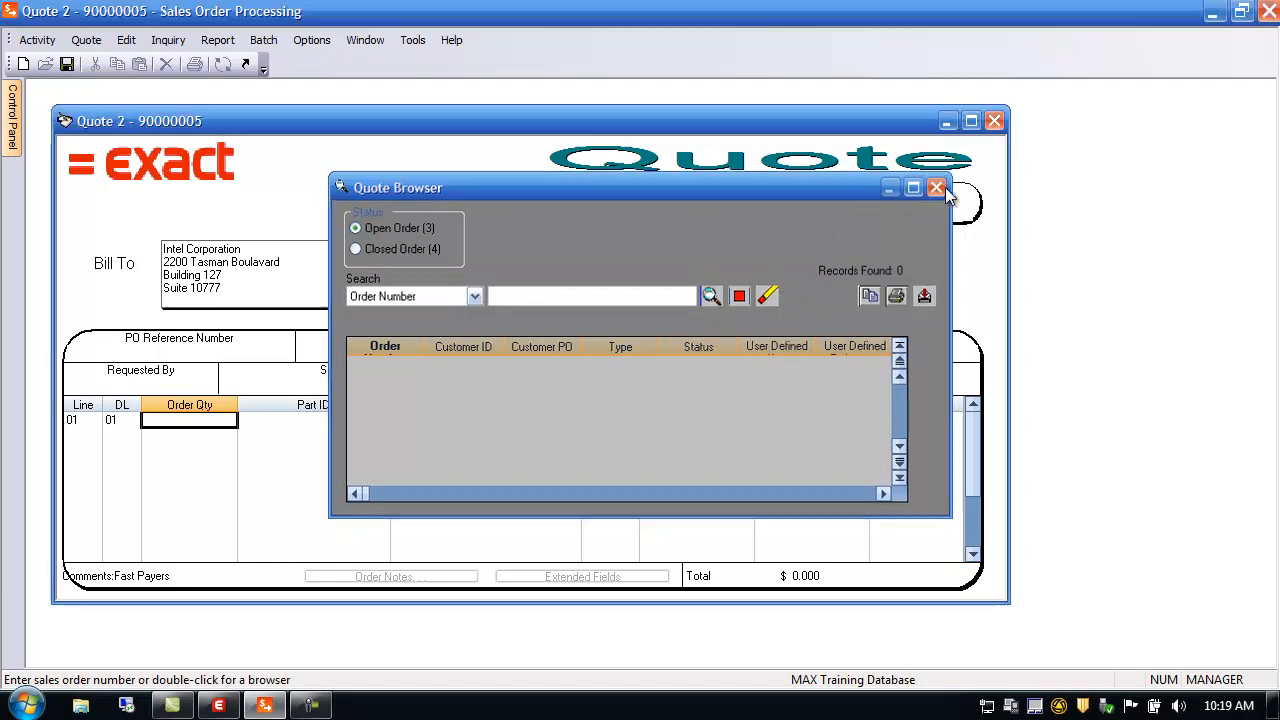
Check the quote date calendar and ship-to details without changes, then open Additional Customer Information
{"action": "double_click", "coordinate": [772, 215]}
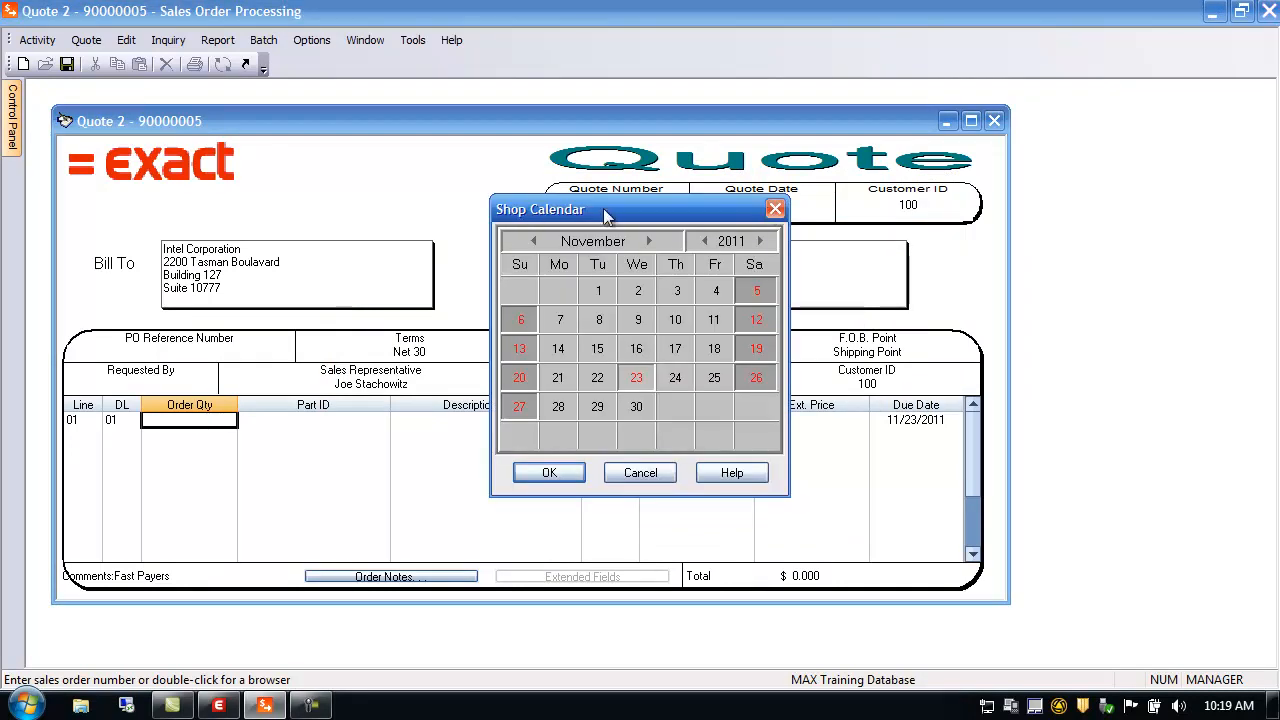
{"action": "left_click", "coordinate": [640, 475]}
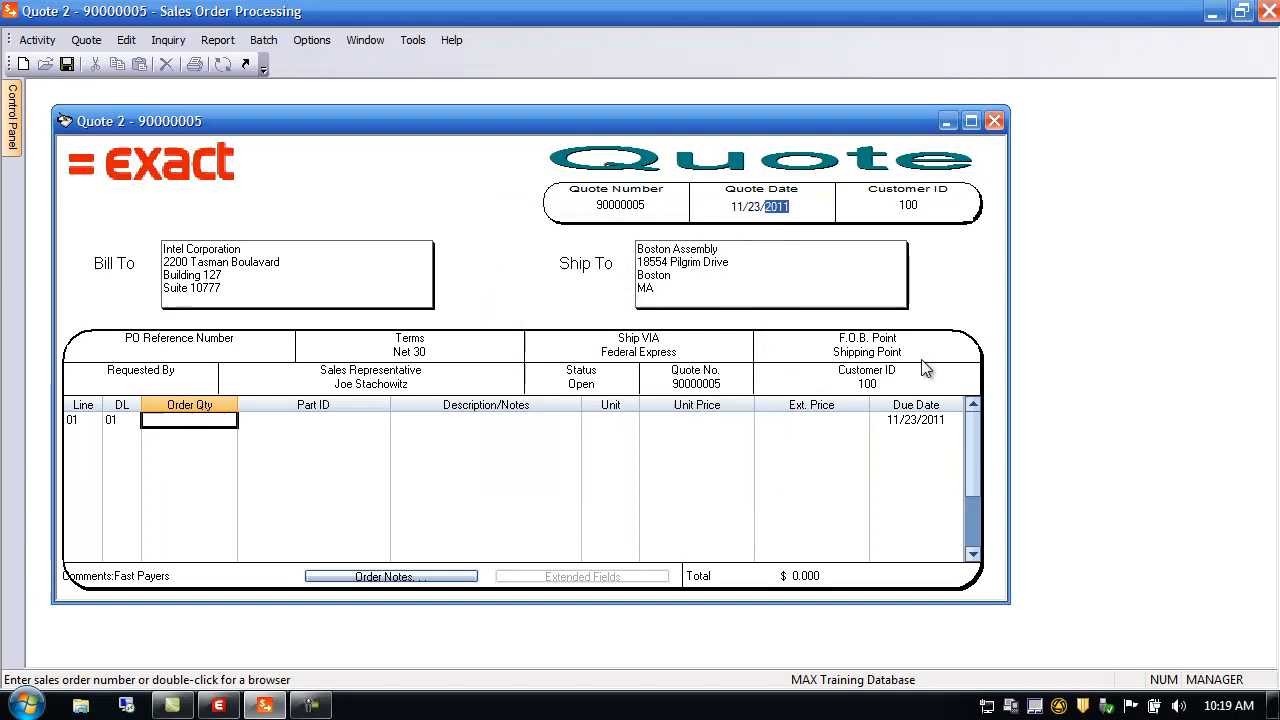
{"action": "left_click", "coordinate": [910, 203]}
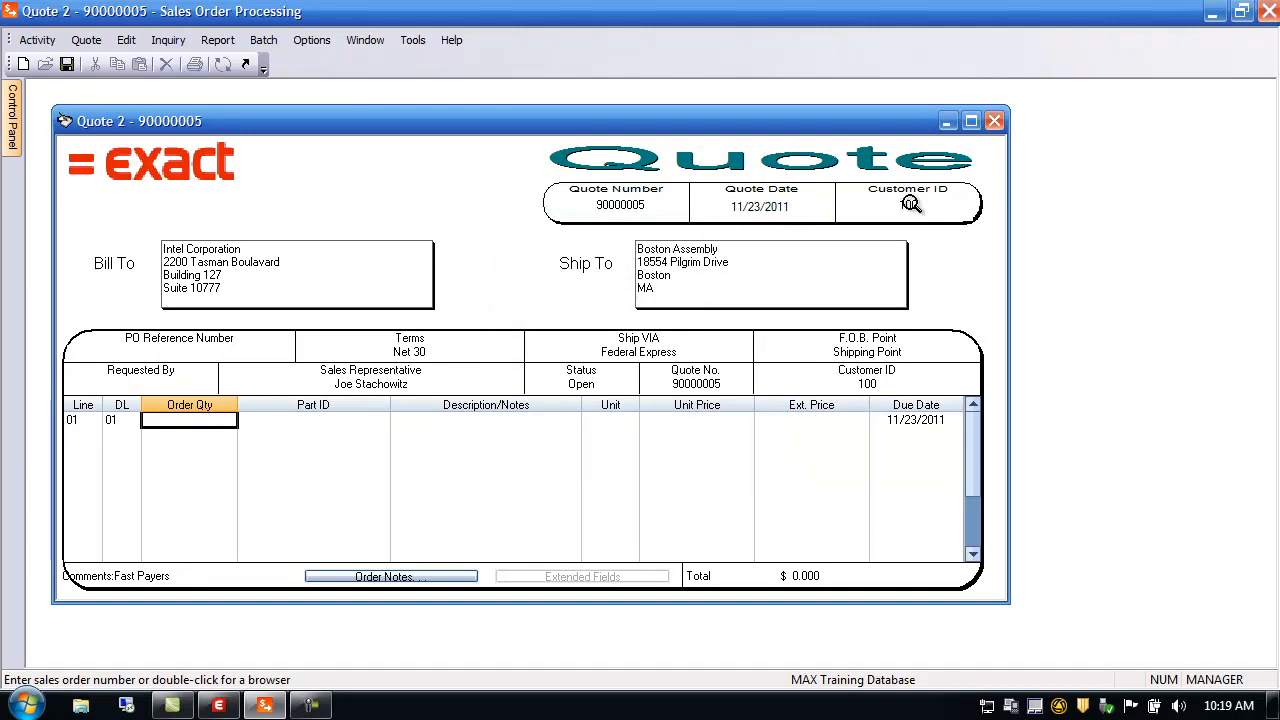
{"action": "double_click", "coordinate": [667, 276]}
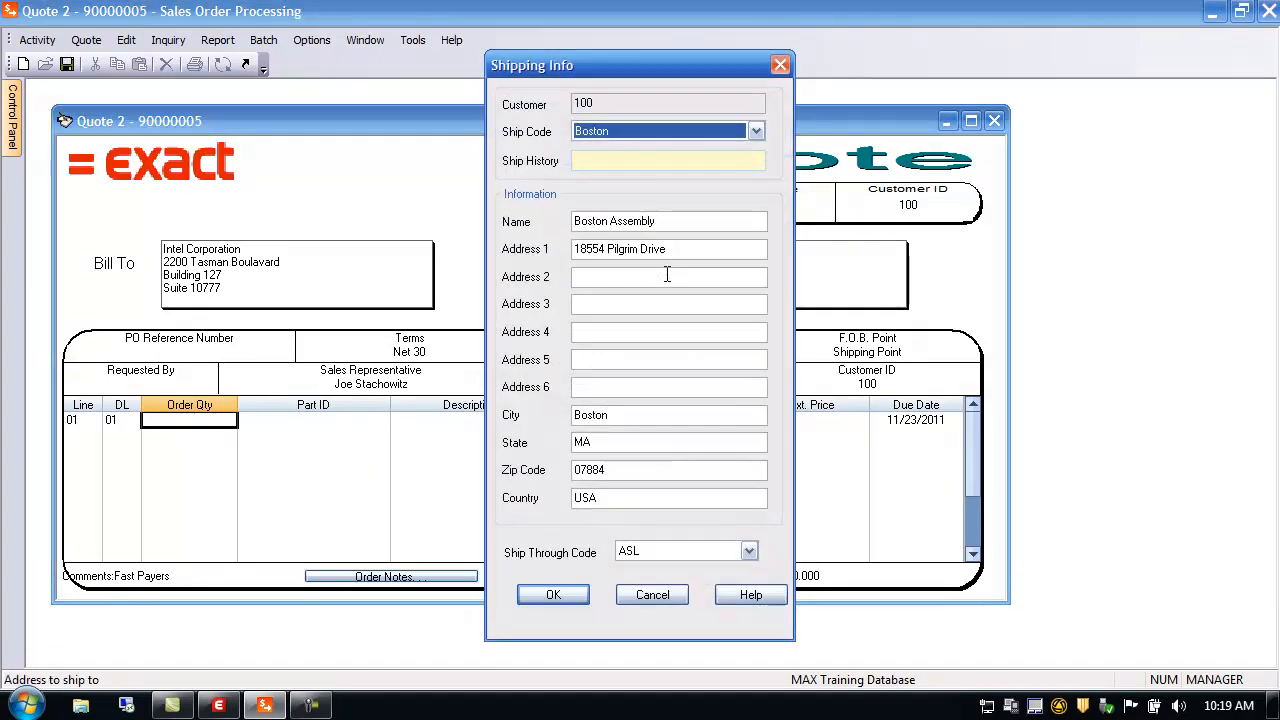
{"action": "left_click", "coordinate": [664, 595]}
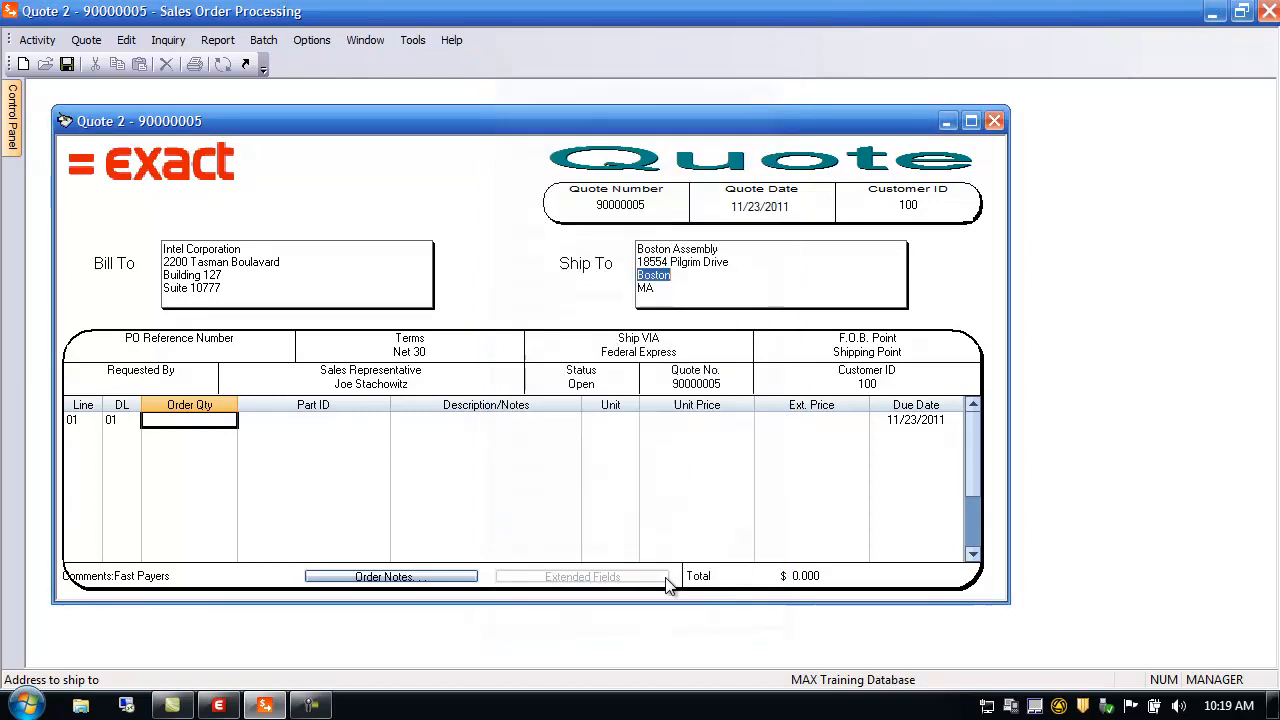
{"action": "double_click", "coordinate": [274, 267]}
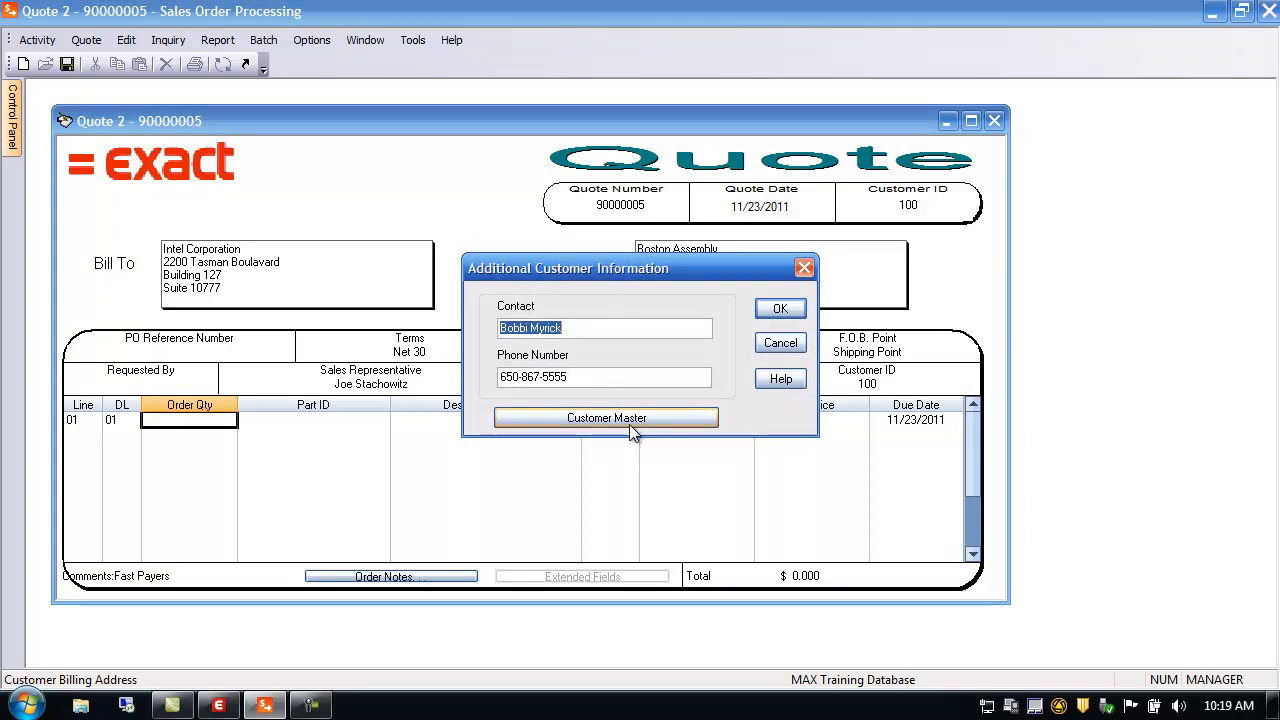
Close the customer information and inspect the PO, Net 30 terms and Federal Express lookups unchanged
{"action": "left_click", "coordinate": [786, 343]}
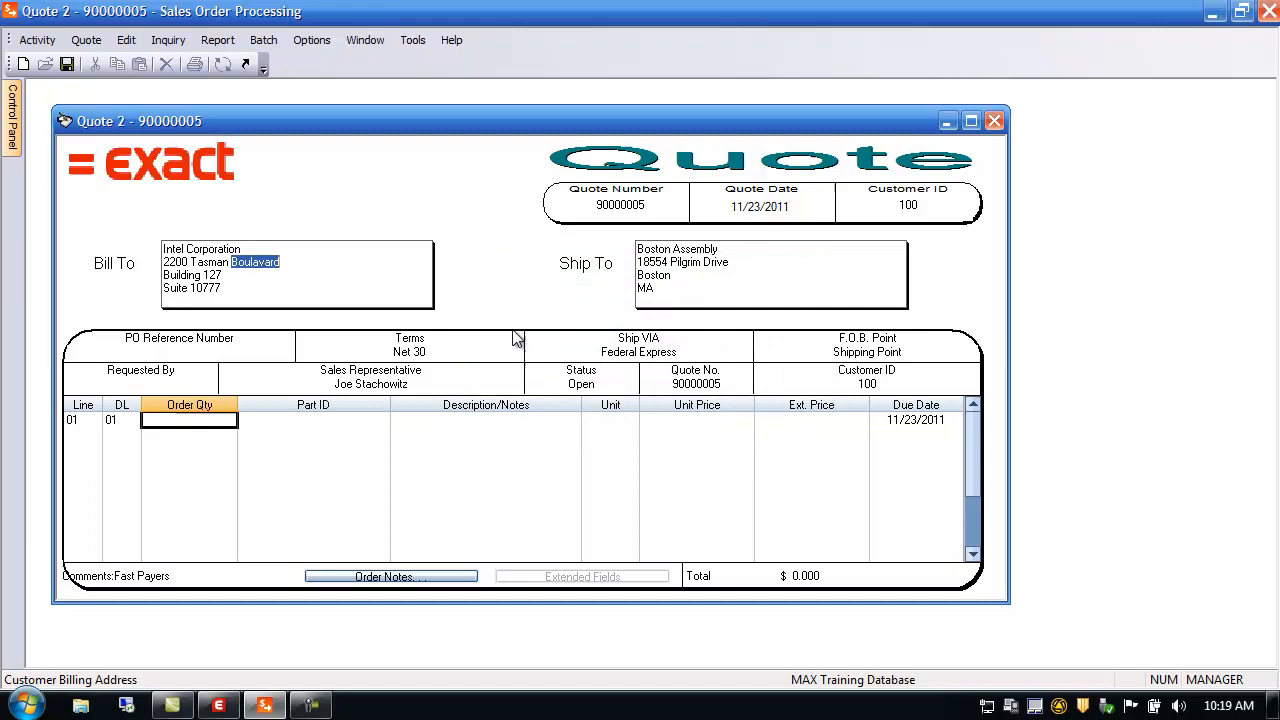
{"action": "left_click", "coordinate": [184, 346]}
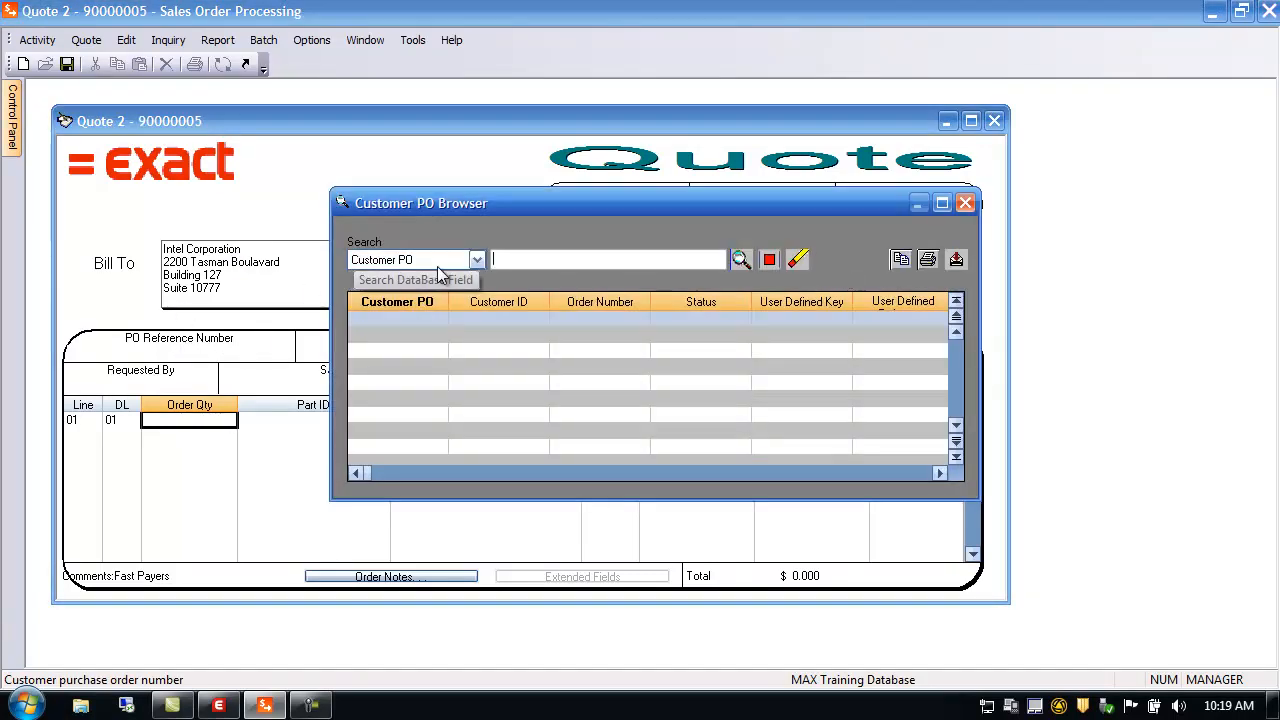
{"action": "left_click", "coordinate": [966, 205]}
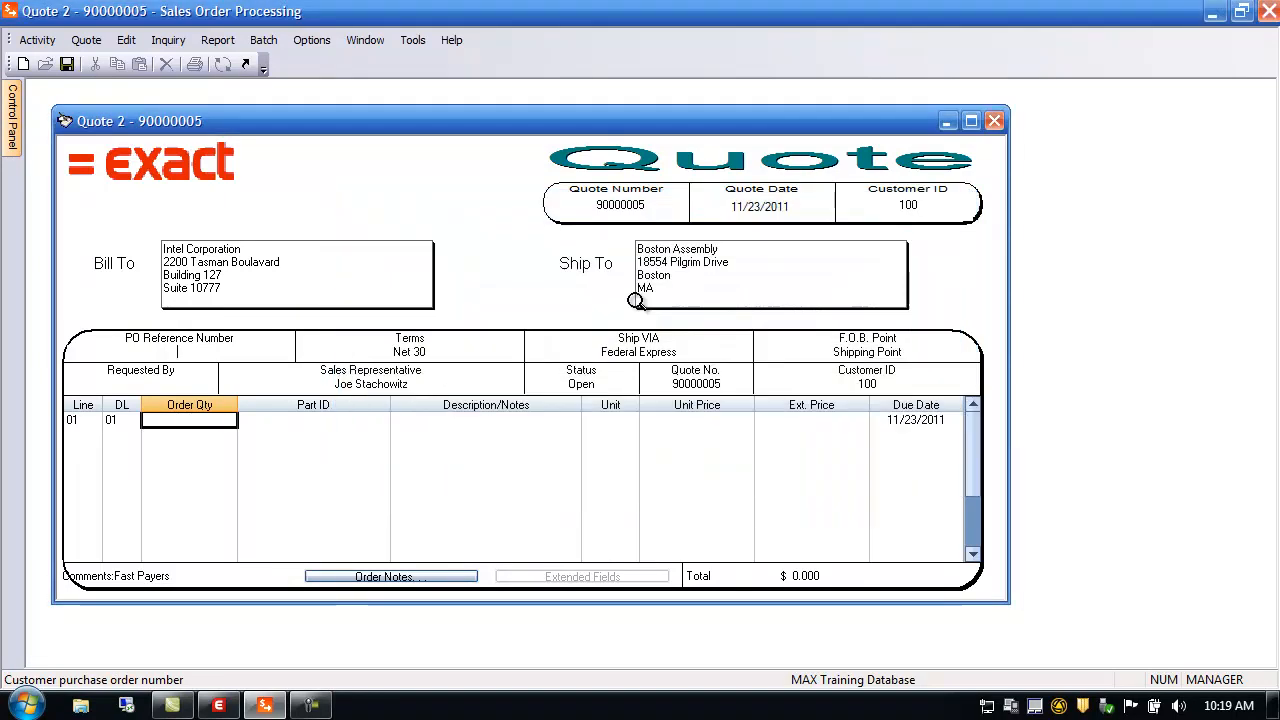
{"action": "left_click", "coordinate": [411, 352]}
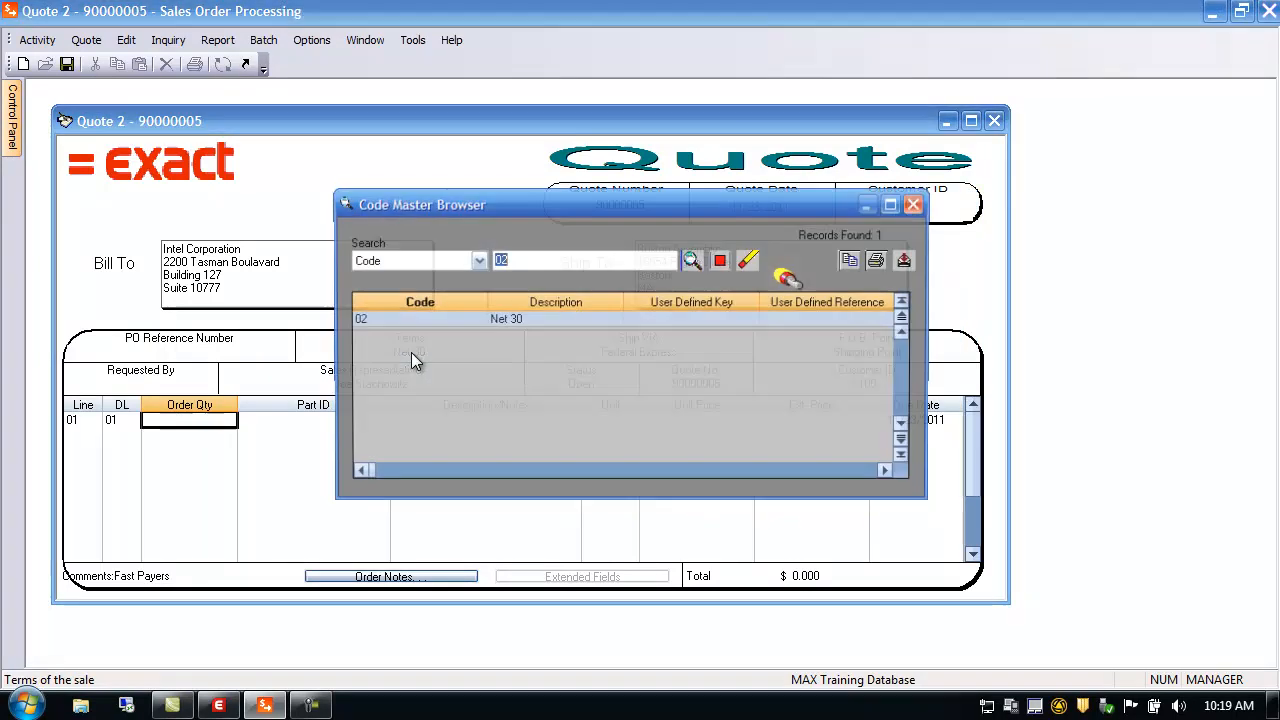
{"action": "left_click", "coordinate": [922, 204]}
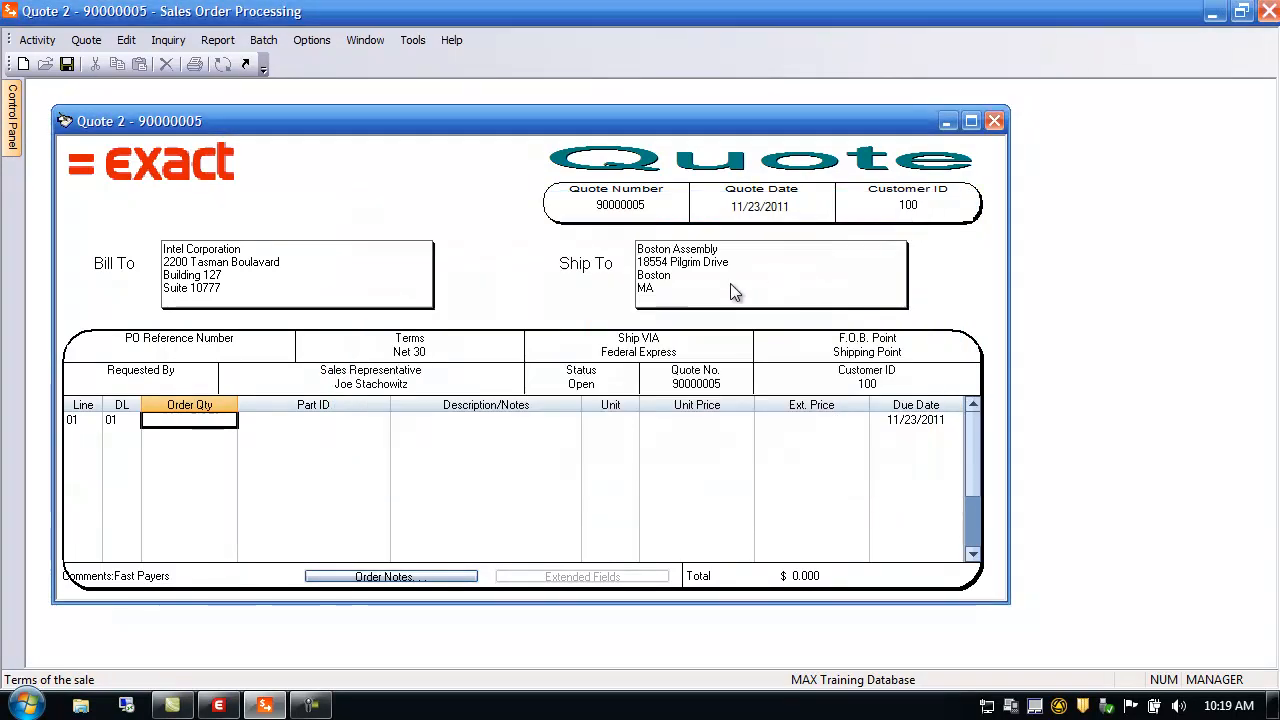
{"action": "left_click", "coordinate": [635, 349]}
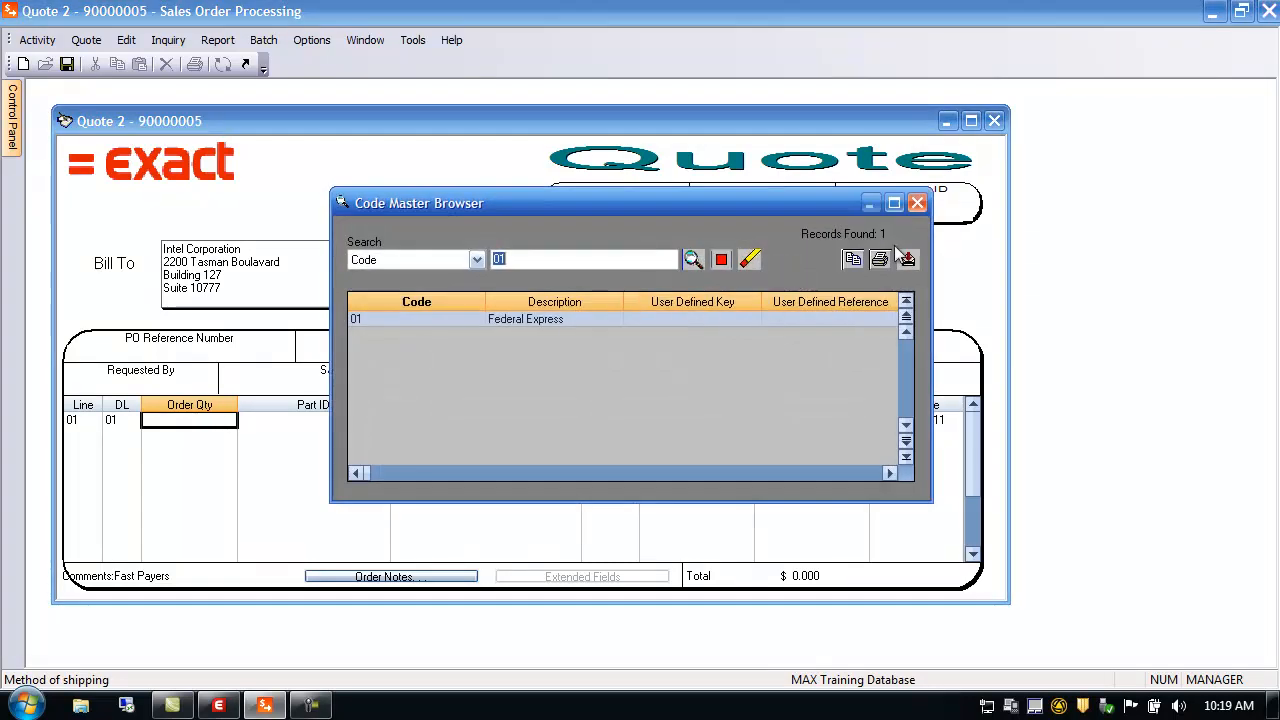
{"action": "left_click", "coordinate": [918, 204]}
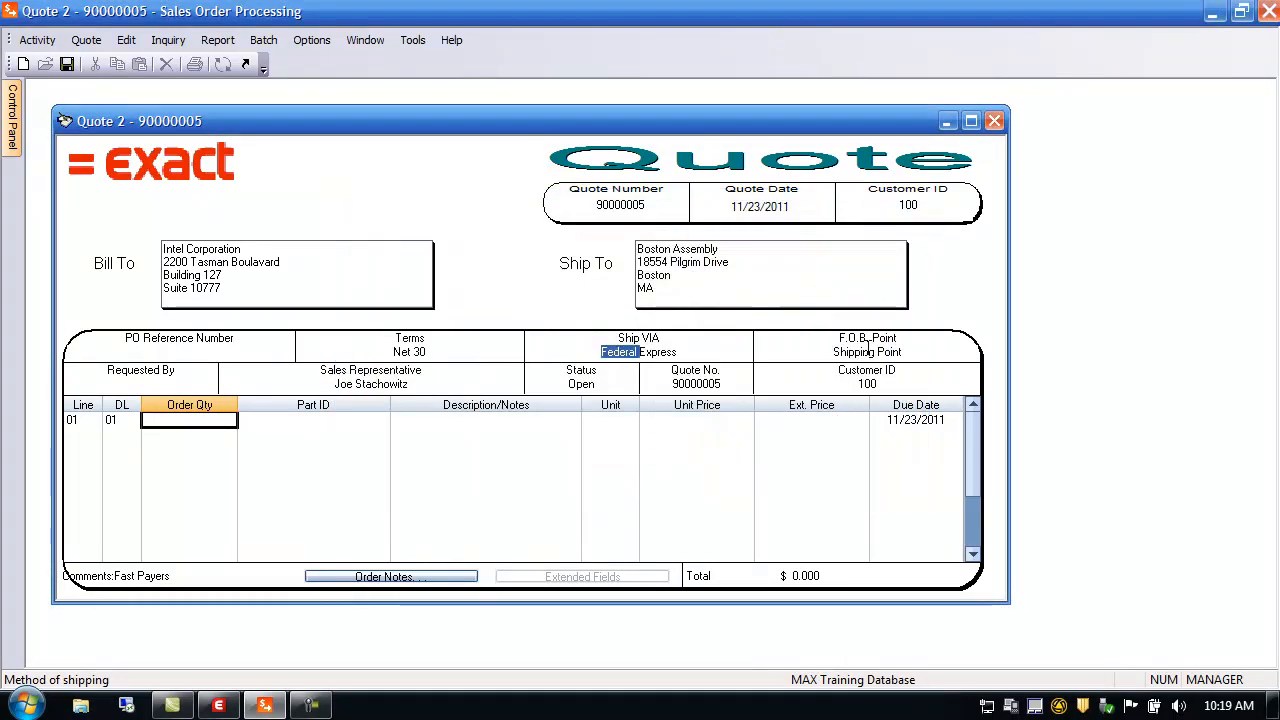
{"action": "left_click", "coordinate": [906, 352]}
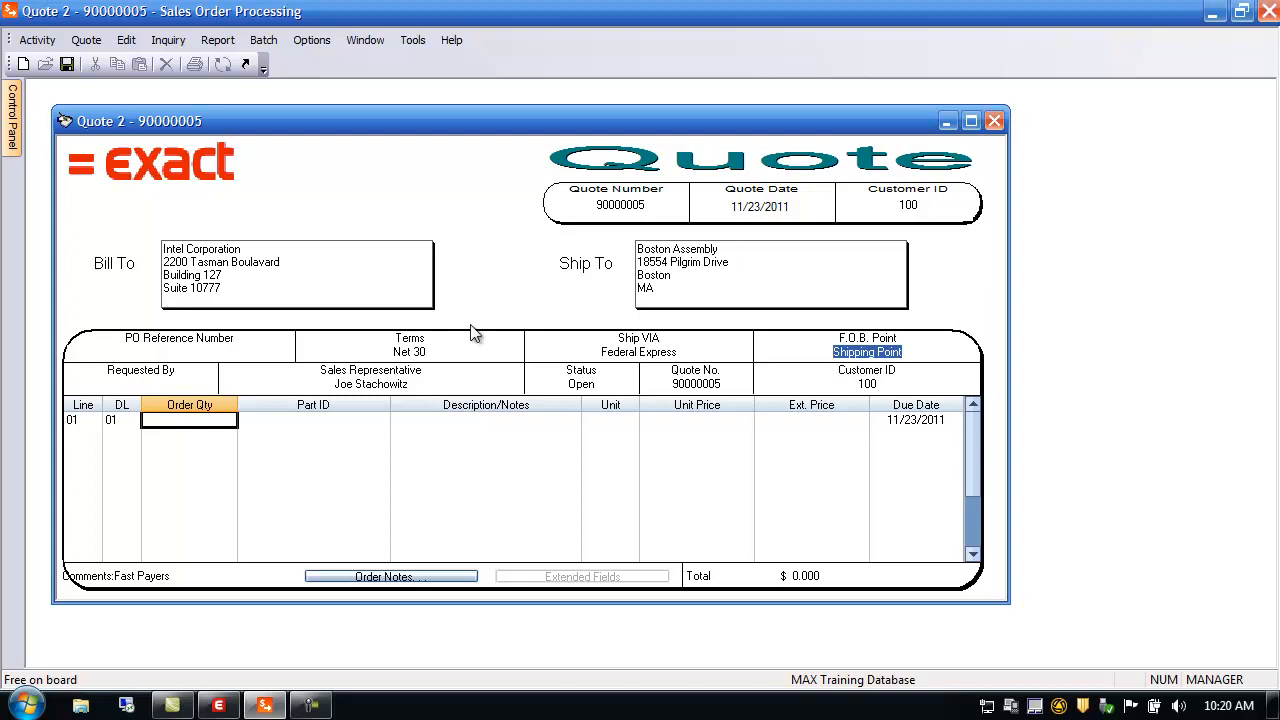
{"action": "left_click", "coordinate": [145, 383]}
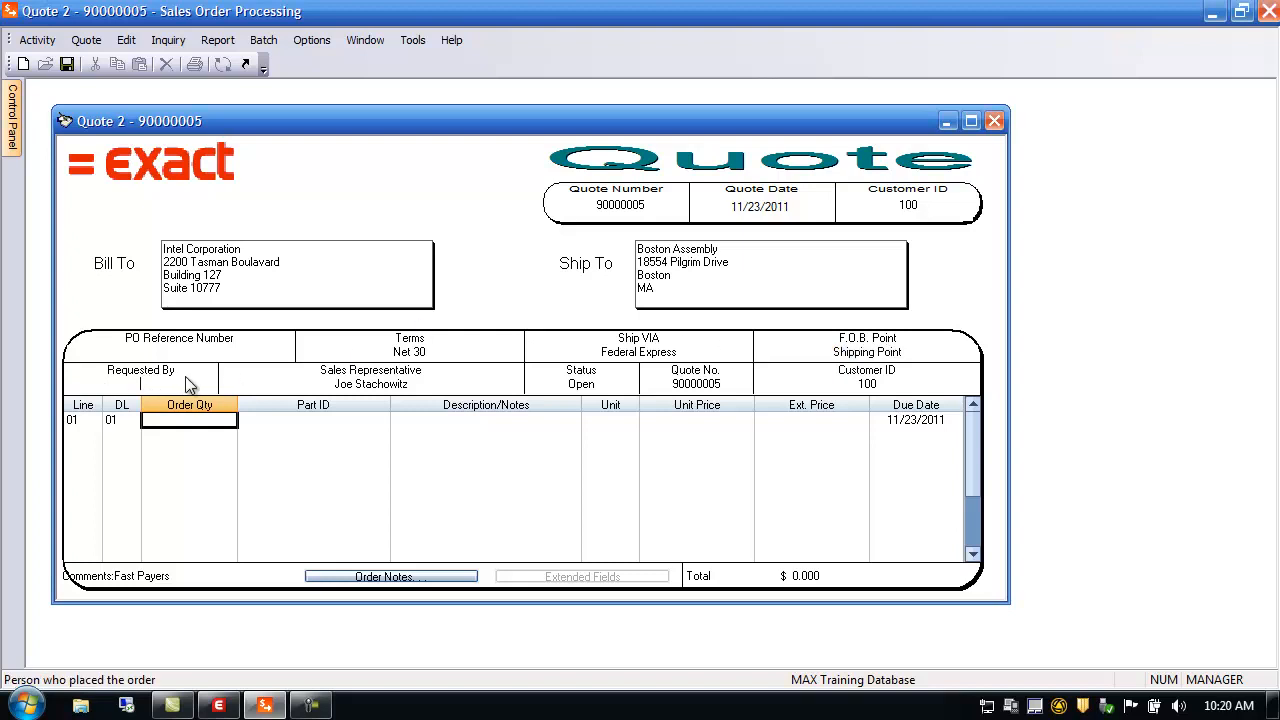
Inspect the sales rep split, quote 90000005 and customer lookups unchanged, then go to line 1
{"action": "left_click", "coordinate": [378, 388]}
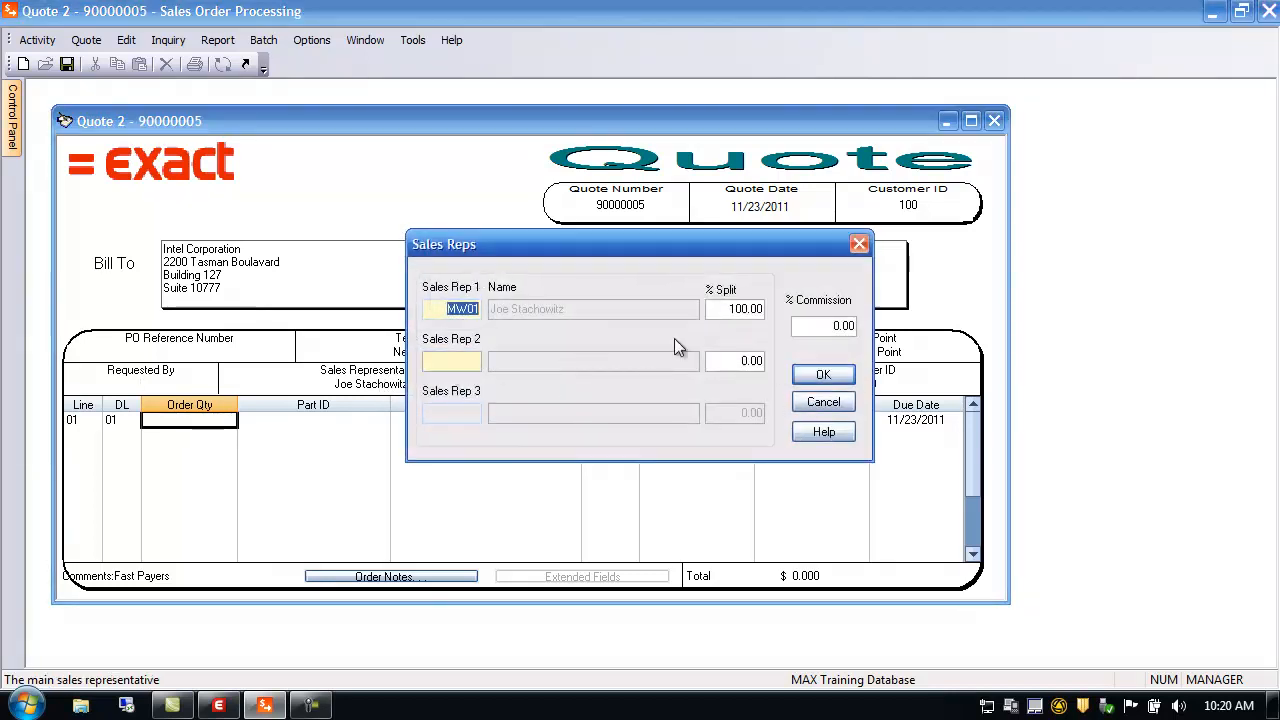
{"action": "left_click", "coordinate": [823, 401]}
{"action": "left_click", "coordinate": [591, 385]}
{"action": "left_click", "coordinate": [702, 383]}
{"action": "double_click", "coordinate": [703, 383]}
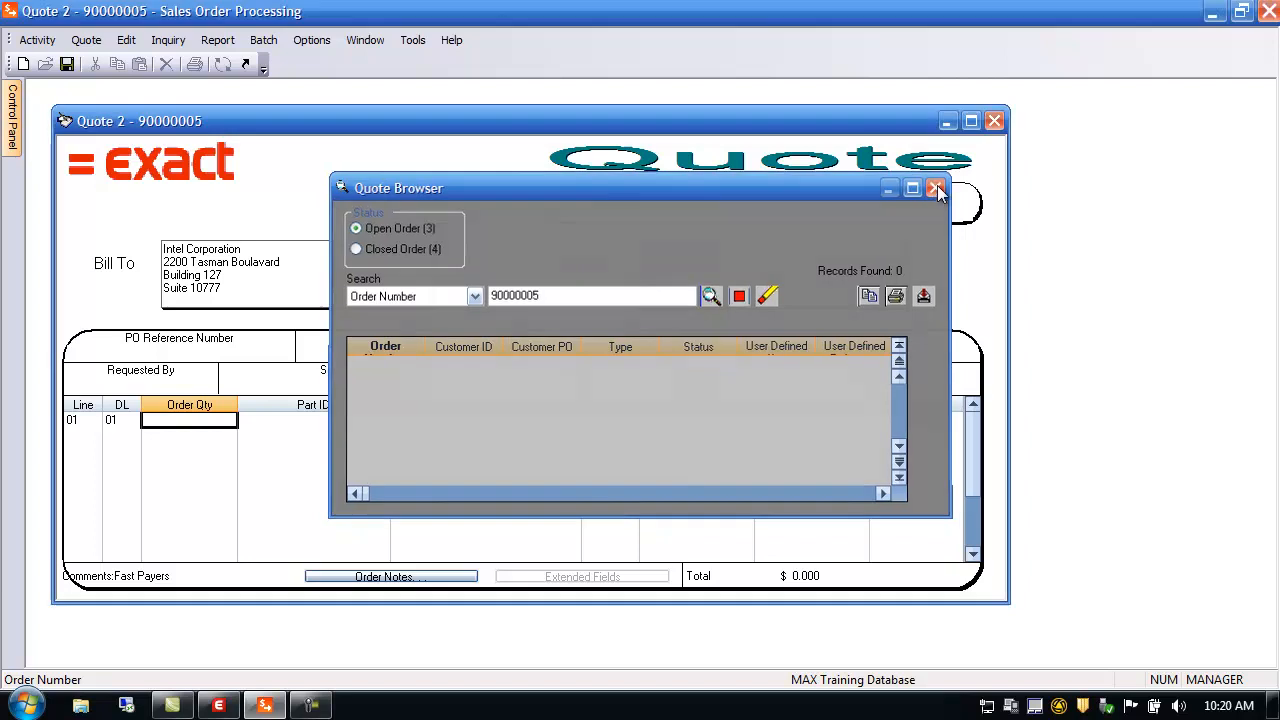
{"action": "left_click", "coordinate": [939, 187]}
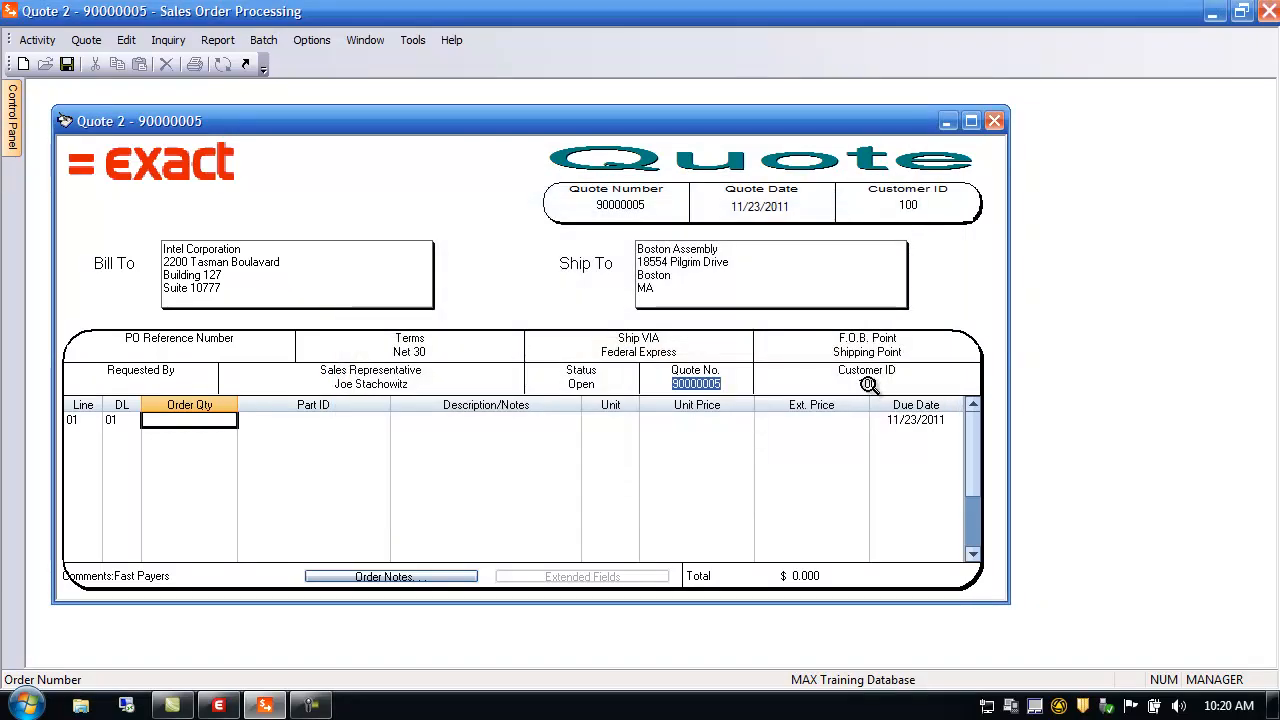
{"action": "double_click", "coordinate": [868, 384]}
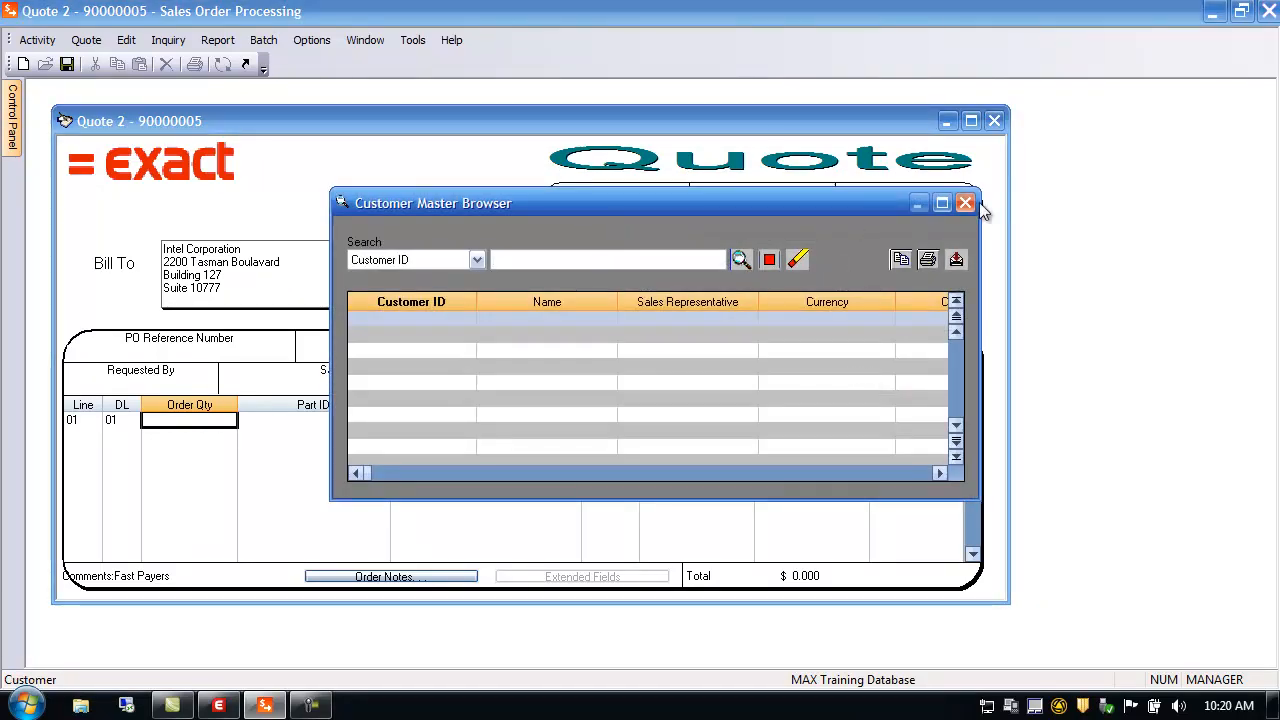
{"action": "left_click", "coordinate": [966, 205]}
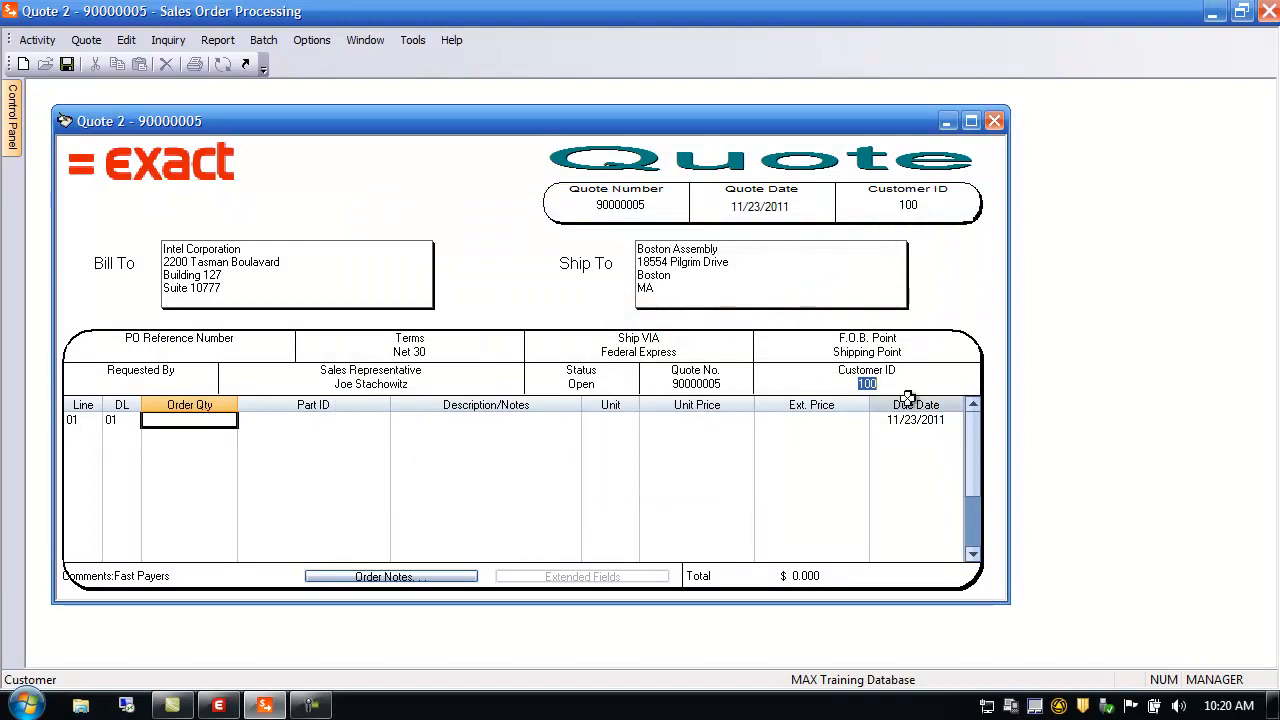
{"action": "left_click", "coordinate": [80, 420]}
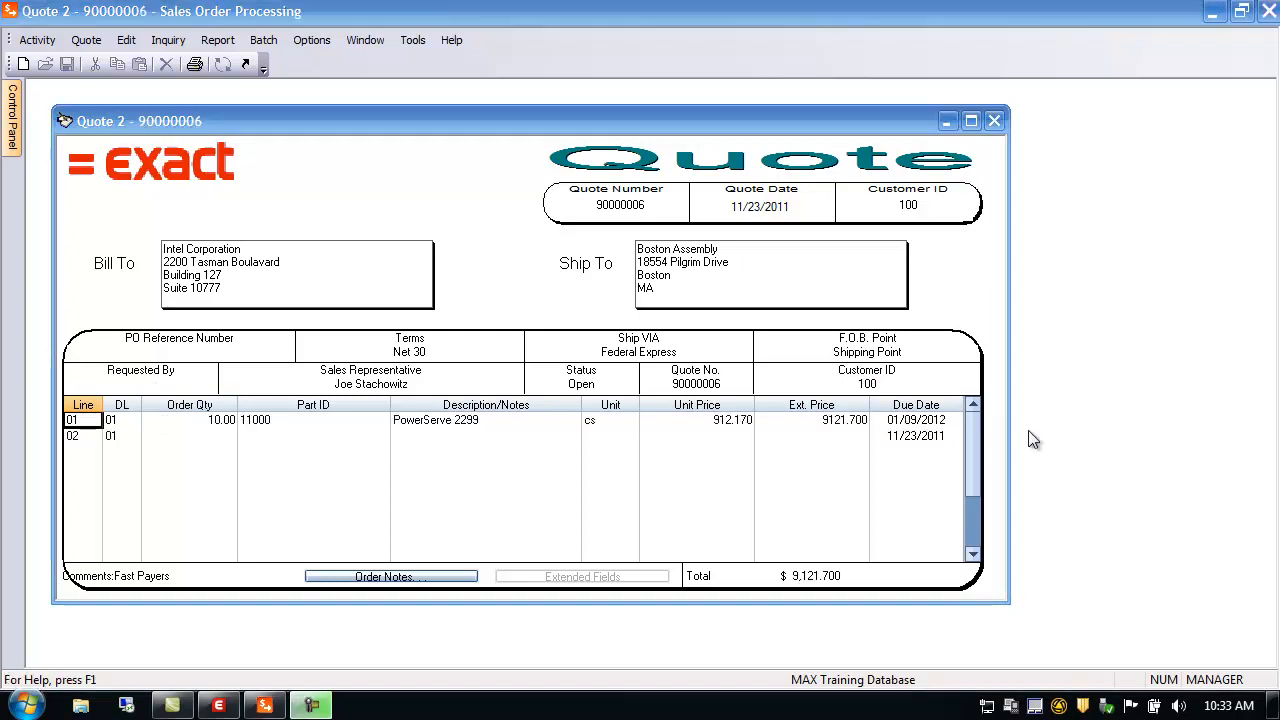
Inspect line 01's pricing details on quote 90000006, then switch to System Manager
{"action": "double_click", "coordinate": [80, 421]}
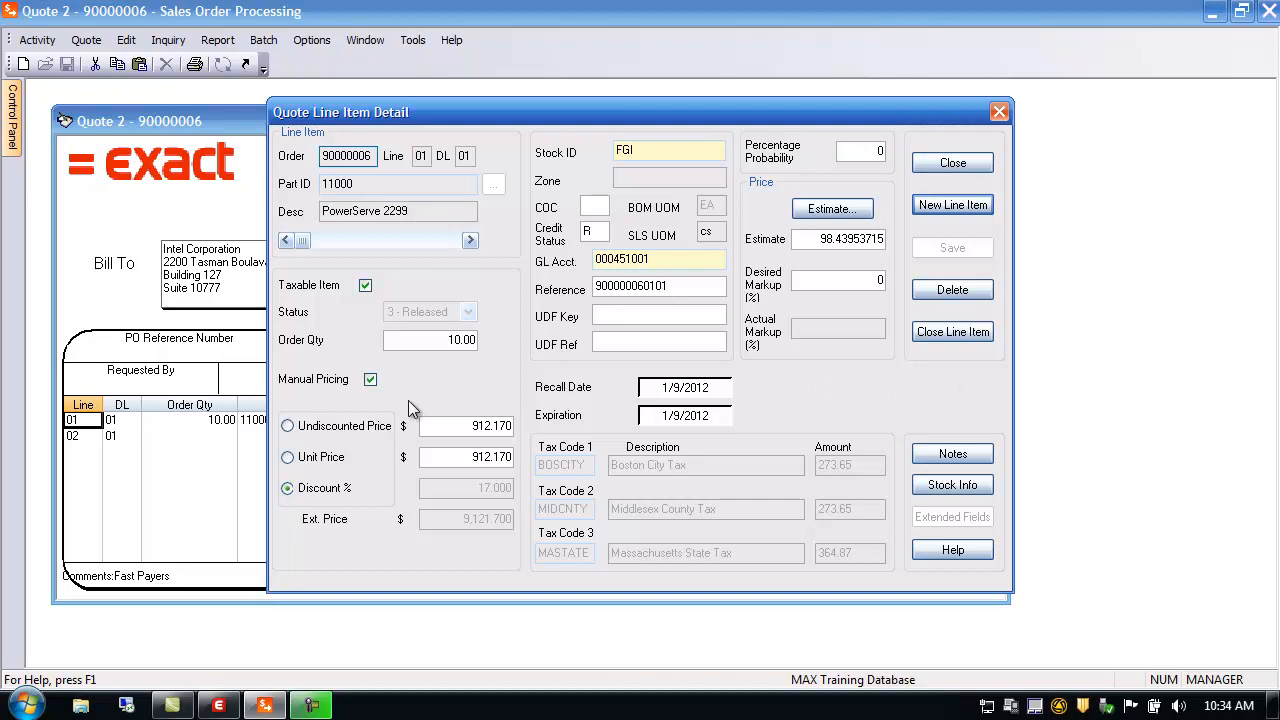
{"action": "left_click", "coordinate": [958, 163]}
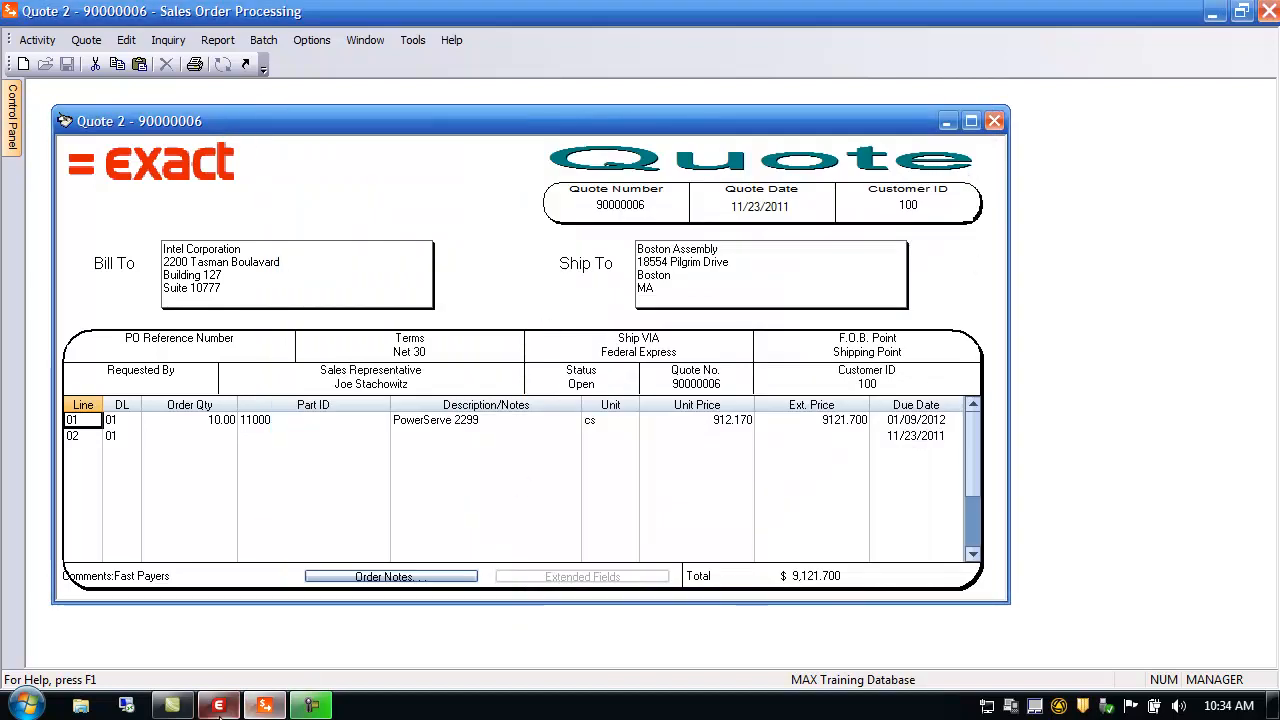
{"action": "left_click", "coordinate": [218, 706]}
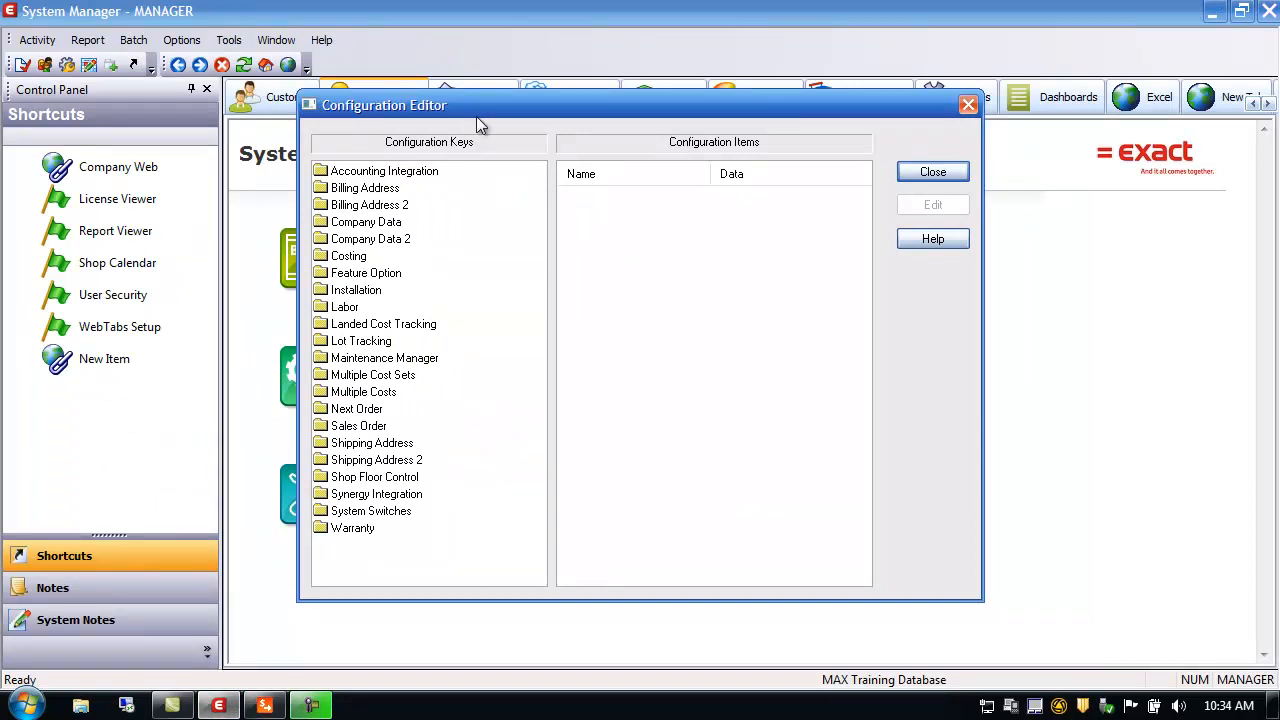
Check the Sales Order configuration keys, including Quick Order Entry, then return to quote 90000006
{"action": "left_click", "coordinate": [360, 425]}
{"action": "left_click_drag", "start_coordinate": [857, 408], "coordinate": [868, 532]}
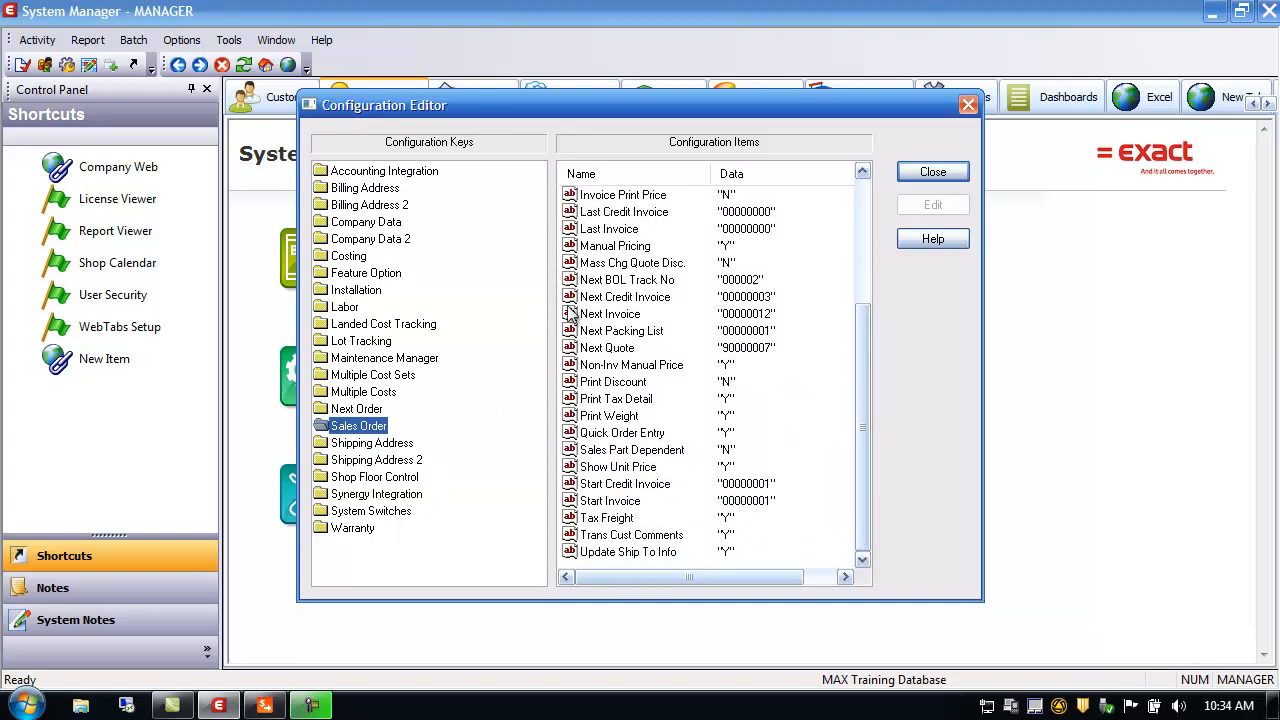
{"action": "left_click", "coordinate": [615, 435]}
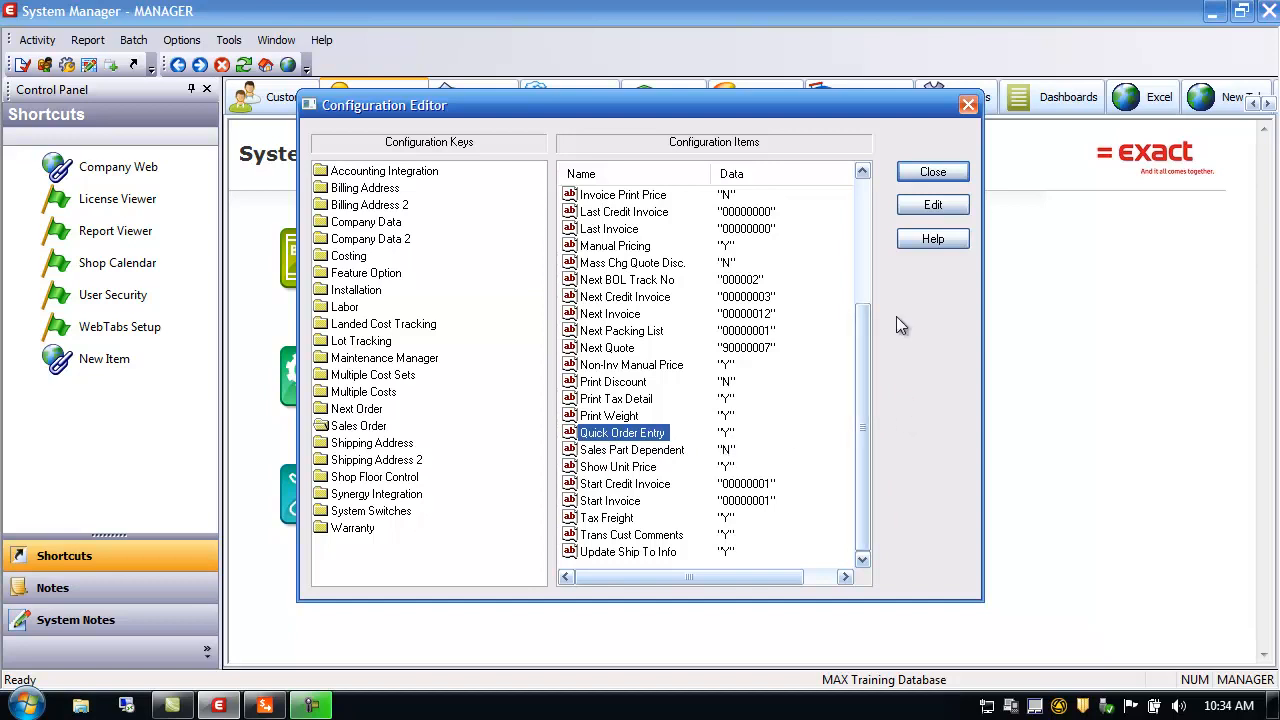
{"action": "left_click", "coordinate": [940, 172]}
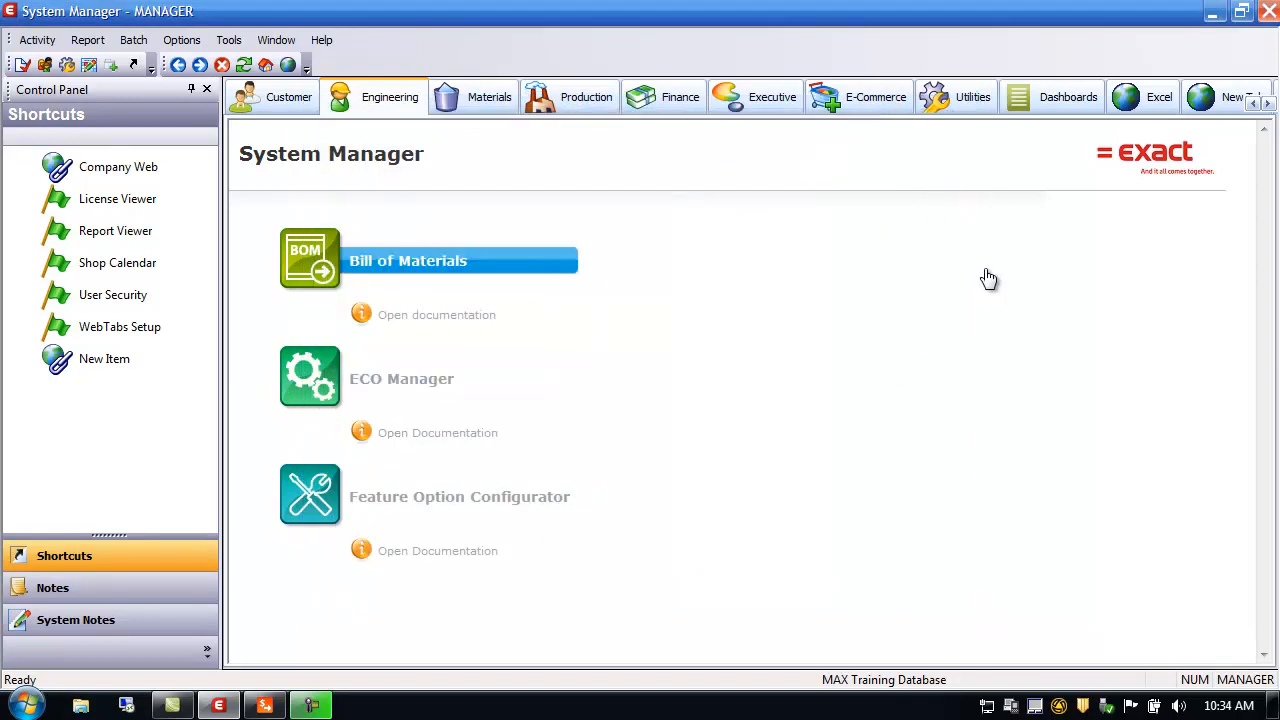
{"action": "left_click", "coordinate": [266, 706]}
Add quote line 02 for quantity 10 of part 11000, PowerServe 2299
{"action": "left_click", "coordinate": [100, 437]}
{"action": "left_click", "coordinate": [121, 437]}
{"action": "left_click", "coordinate": [219, 438]}
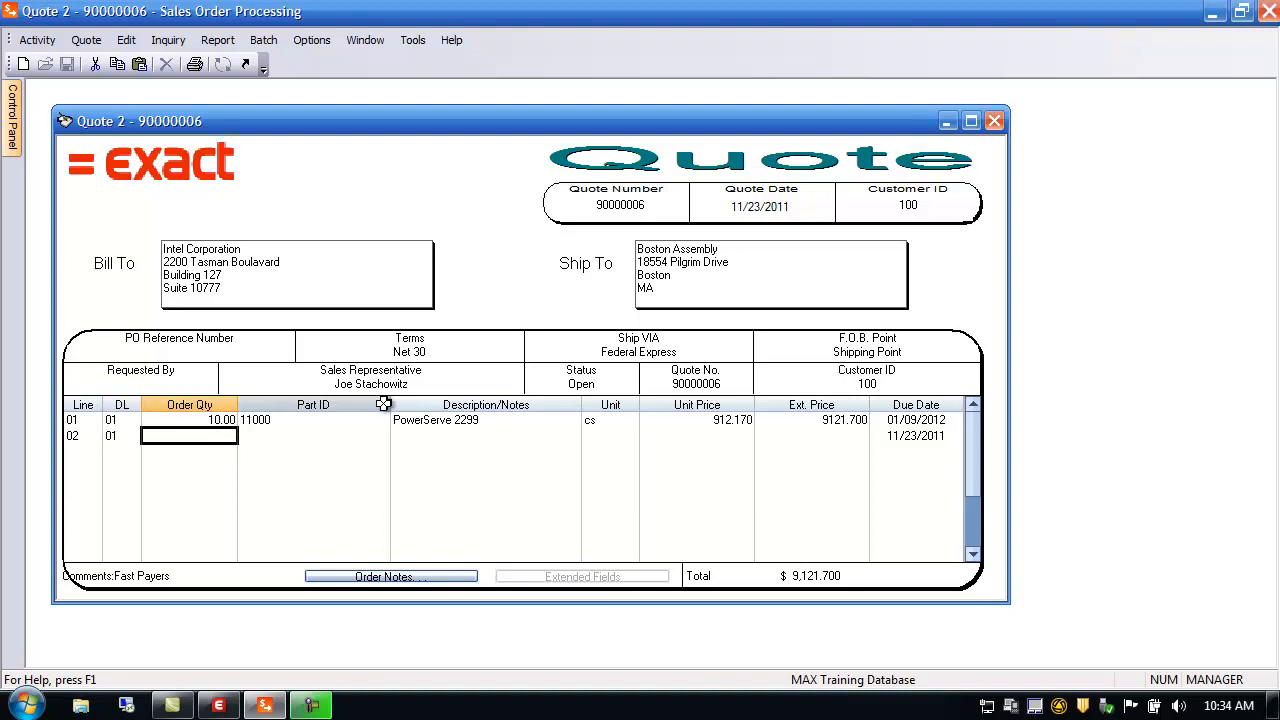
{"action": "type", "text": "10"}
{"action": "key", "text": "Tab"}
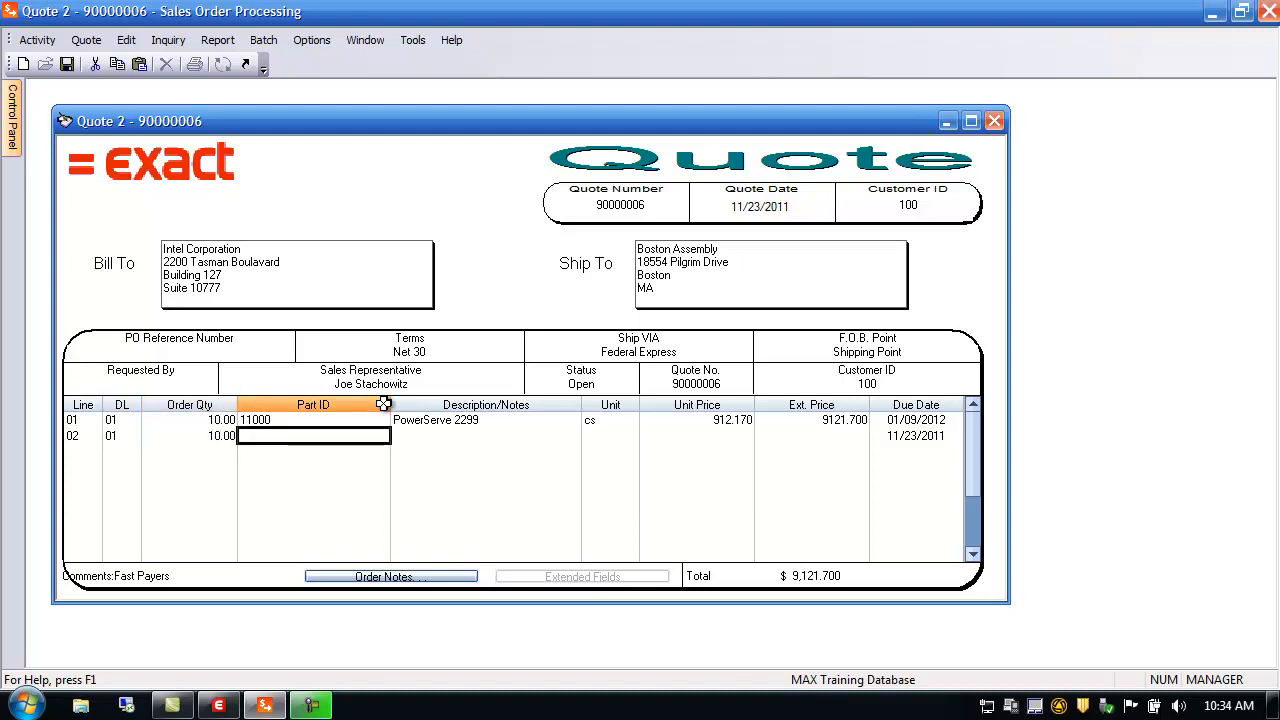
{"action": "type", "text": "111"}
{"action": "type", "text": "0"}
{"action": "type", "text": "0"}
{"action": "key", "text": "Tab"}
{"action": "key", "text": "Tab"}
{"action": "key", "text": "Tab"}
{"action": "key", "text": "Tab"}
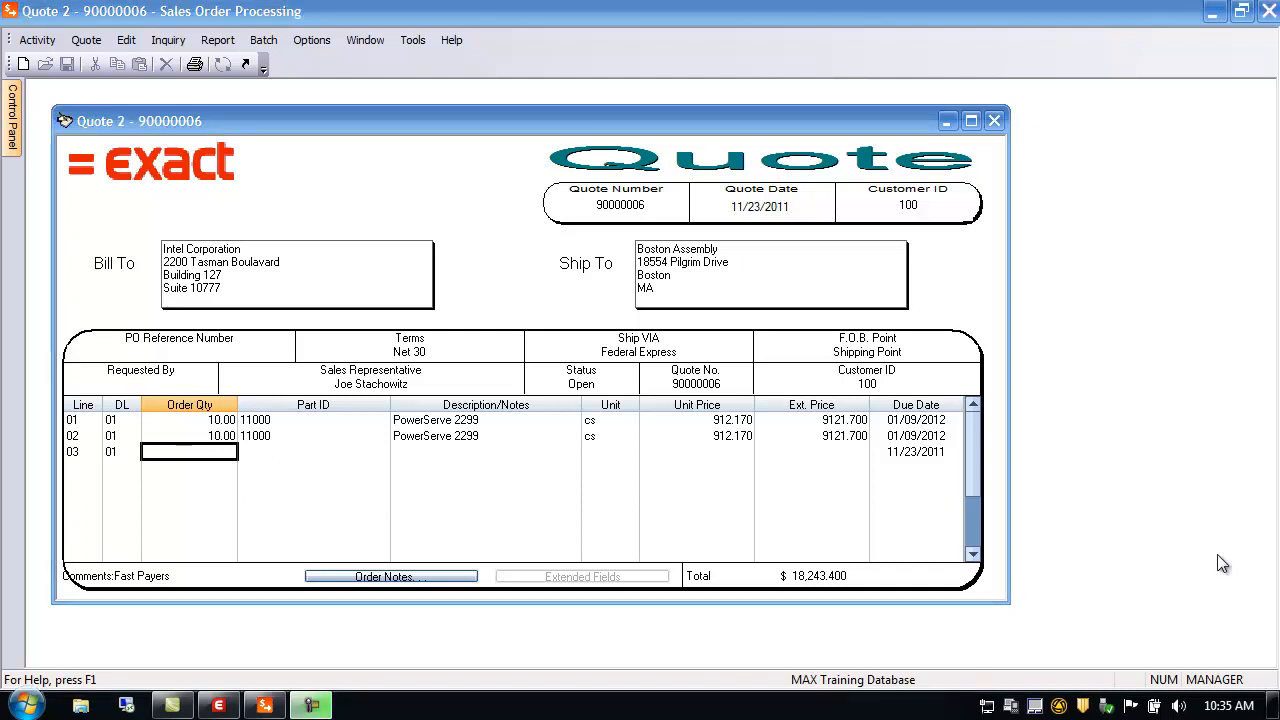
Open line 01's detail and browse forward to line 02 with the line scrollbar
{"action": "double_click", "coordinate": [82, 423]}
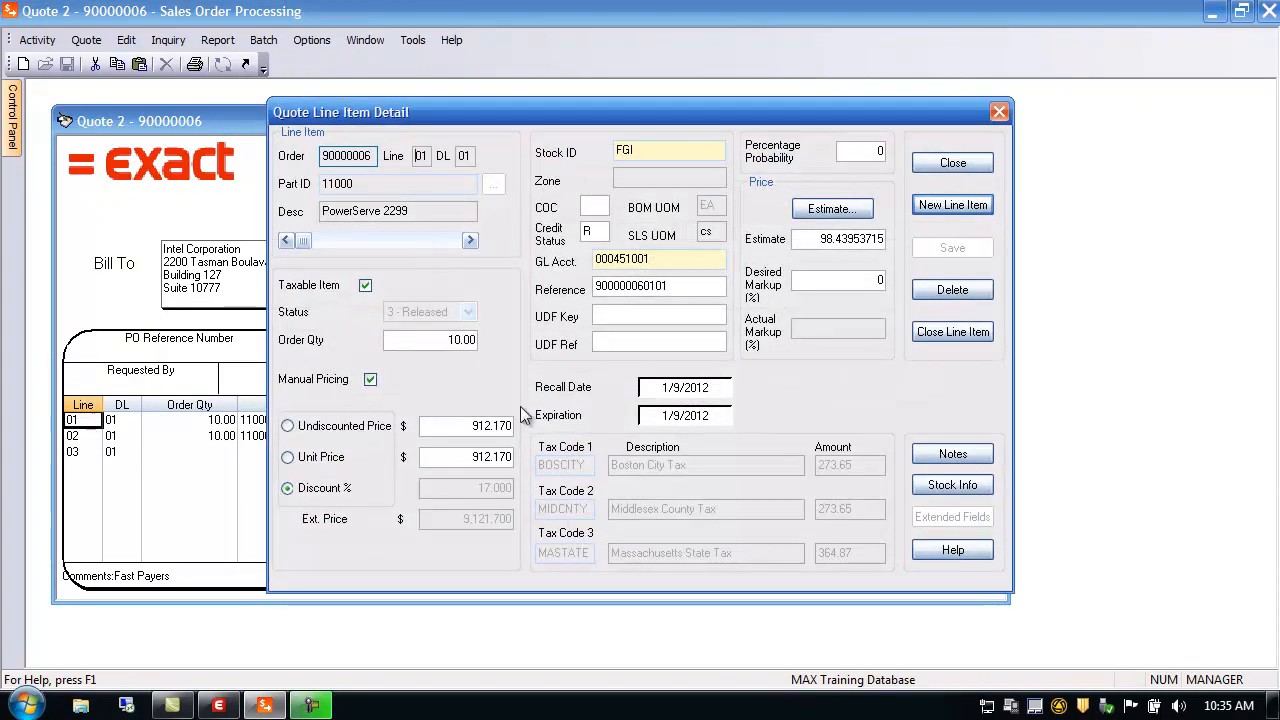
{"action": "left_click", "coordinate": [445, 239]}
{"action": "left_click_drag", "start_coordinate": [455, 241], "coordinate": [290, 242]}
{"action": "left_click", "coordinate": [470, 241]}
{"action": "left_click_drag", "start_coordinate": [293, 255], "coordinate": [294, 256]}
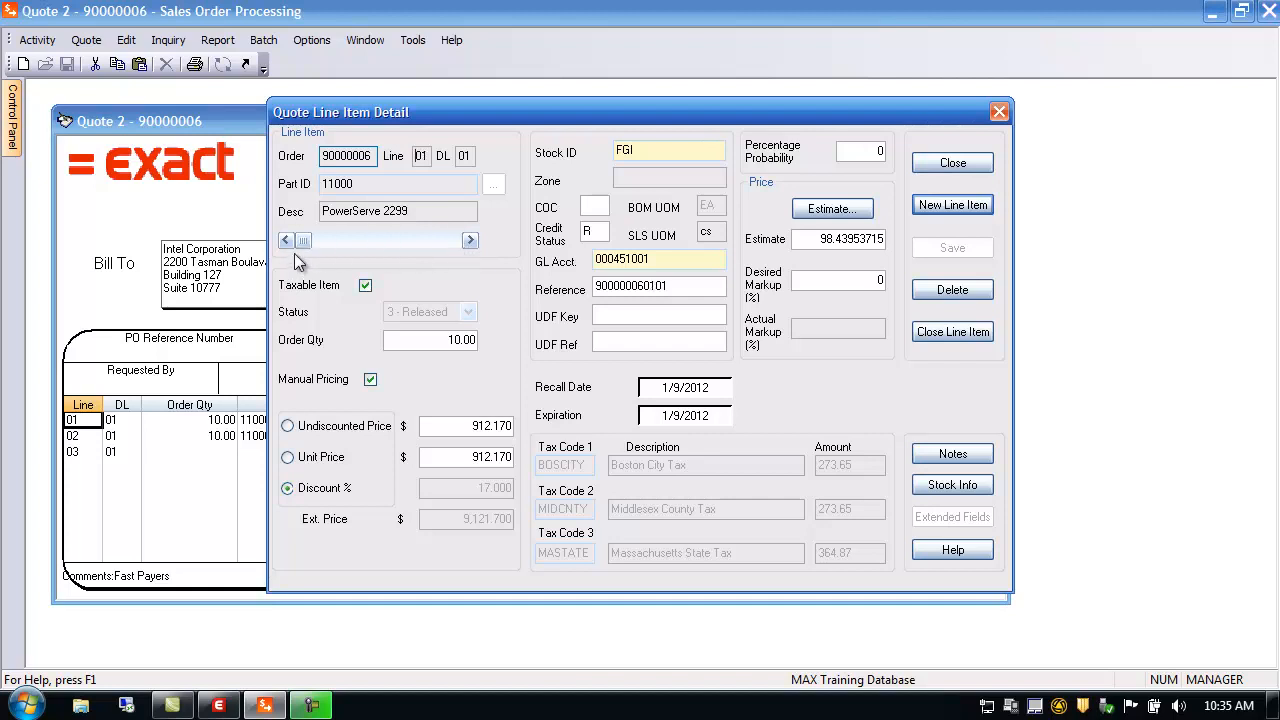
Look up the FGI stock room and price line 01 from the undiscounted price at 17.000% discount
{"action": "double_click", "coordinate": [638, 150]}
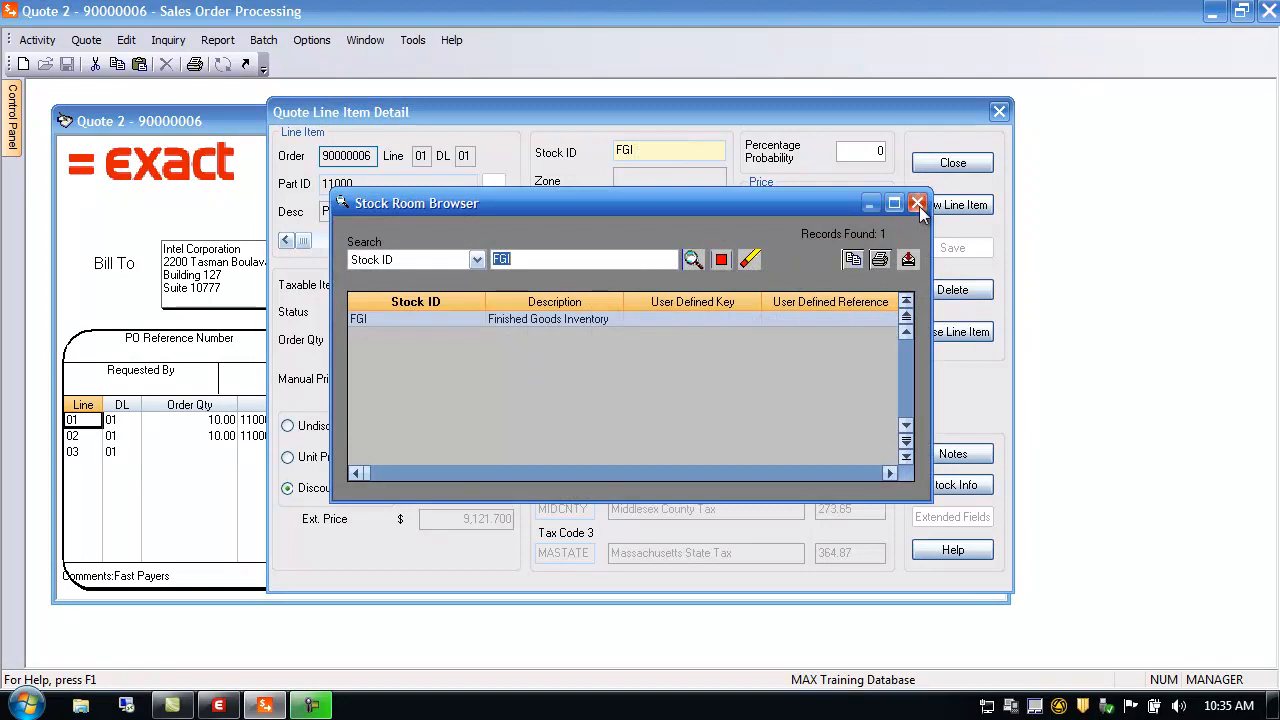
{"action": "left_click", "coordinate": [917, 203]}
{"action": "left_click", "coordinate": [858, 155]}
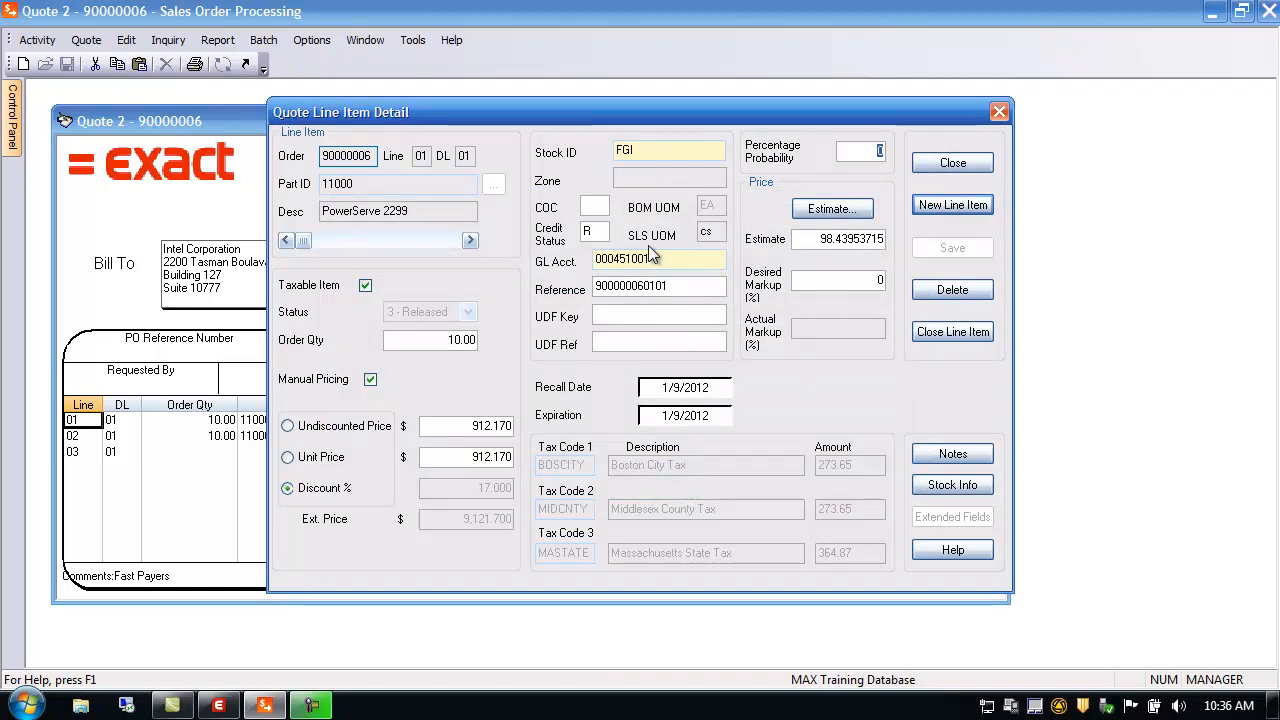
{"action": "left_click", "coordinate": [680, 289]}
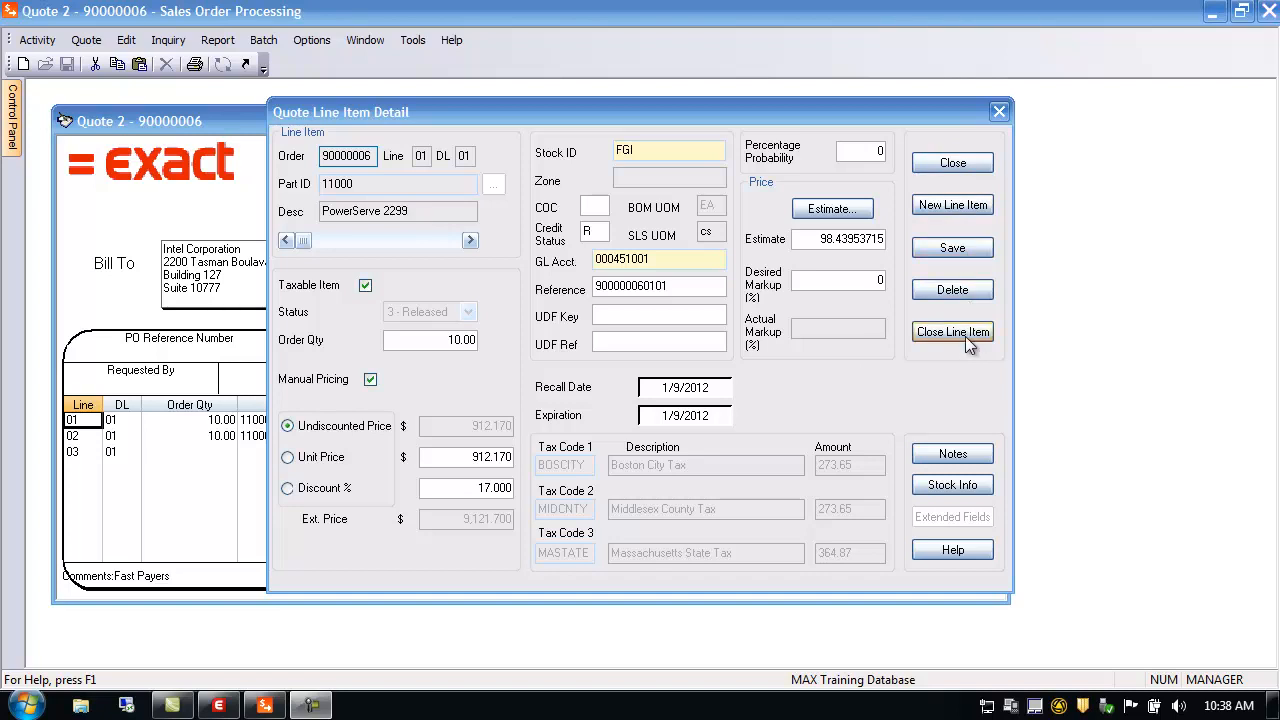
Review line 01's part and sales order notes, then check part 11000's stock quantities, 37.000 committed
{"action": "left_click", "coordinate": [954, 455]}
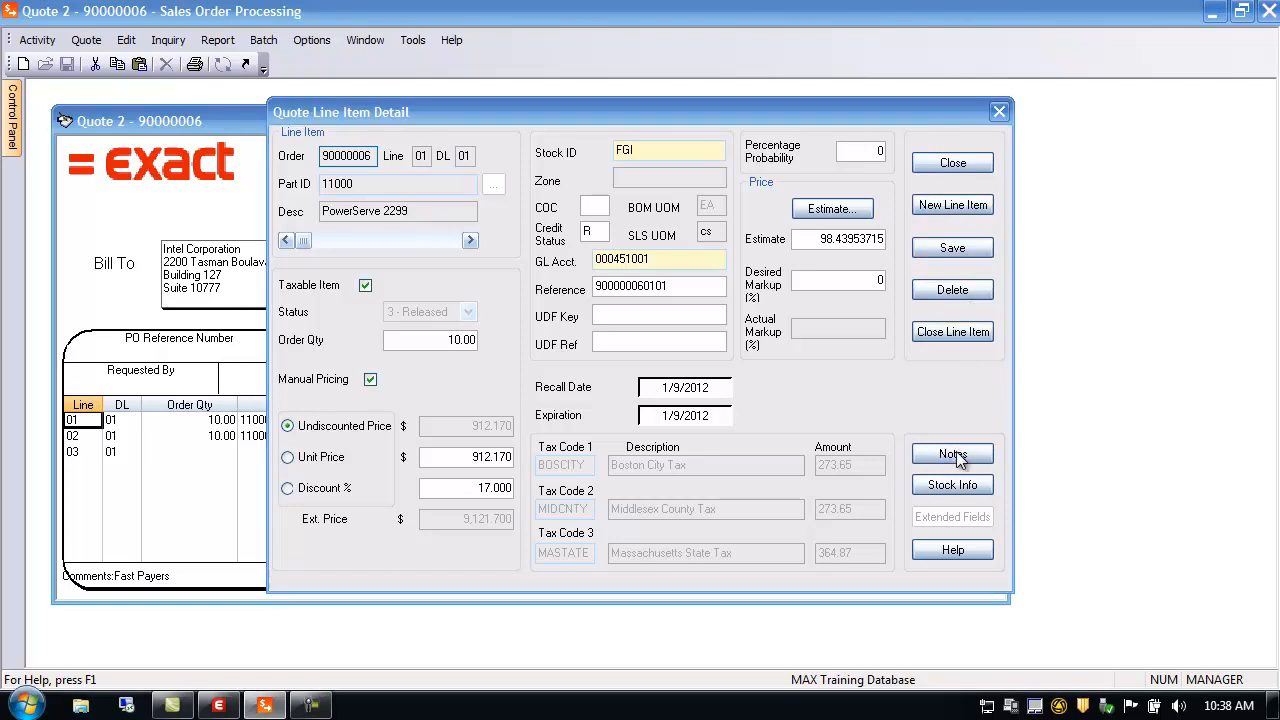
{"action": "left_click", "coordinate": [751, 190]}
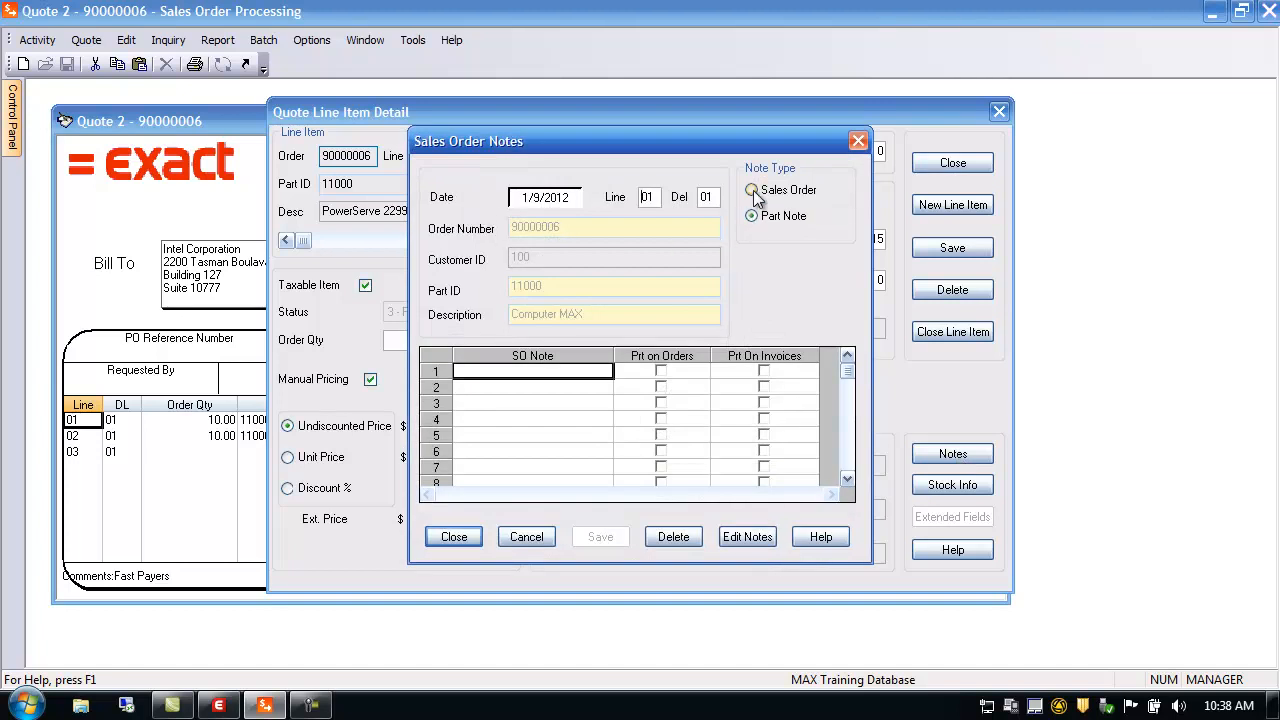
{"action": "left_click", "coordinate": [752, 217]}
{"action": "left_click", "coordinate": [528, 535]}
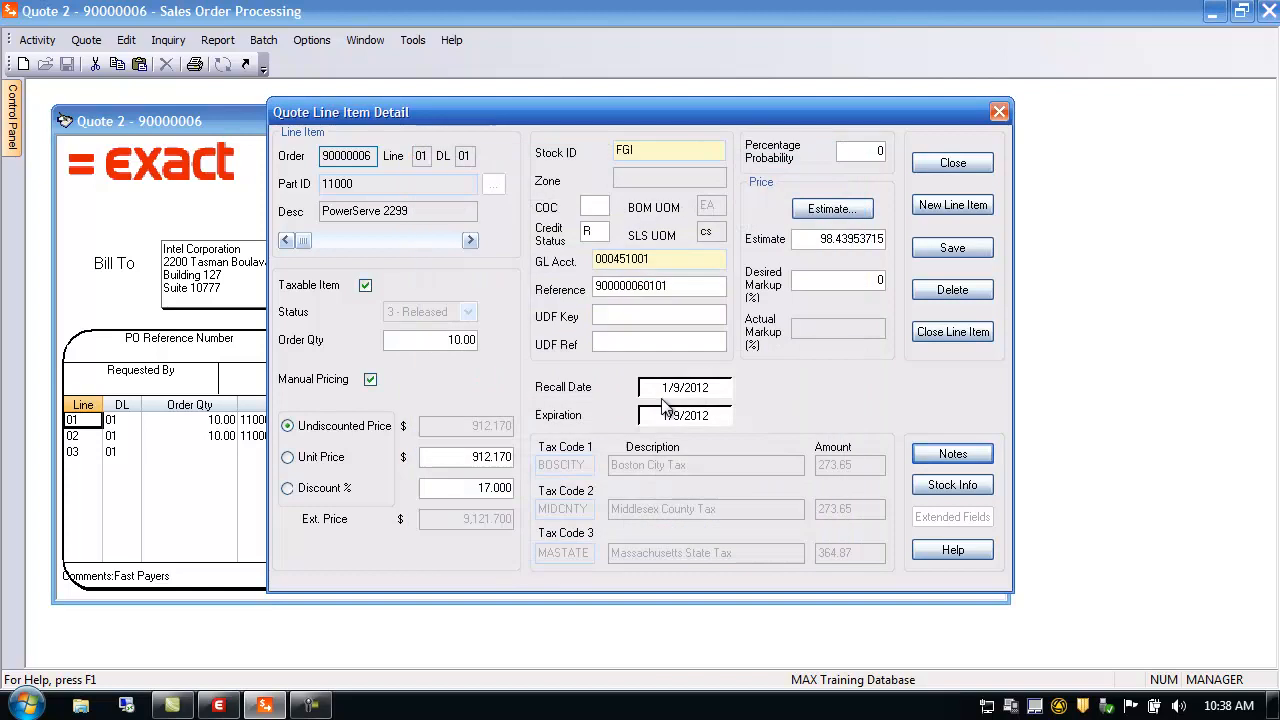
{"action": "left_click", "coordinate": [964, 487]}
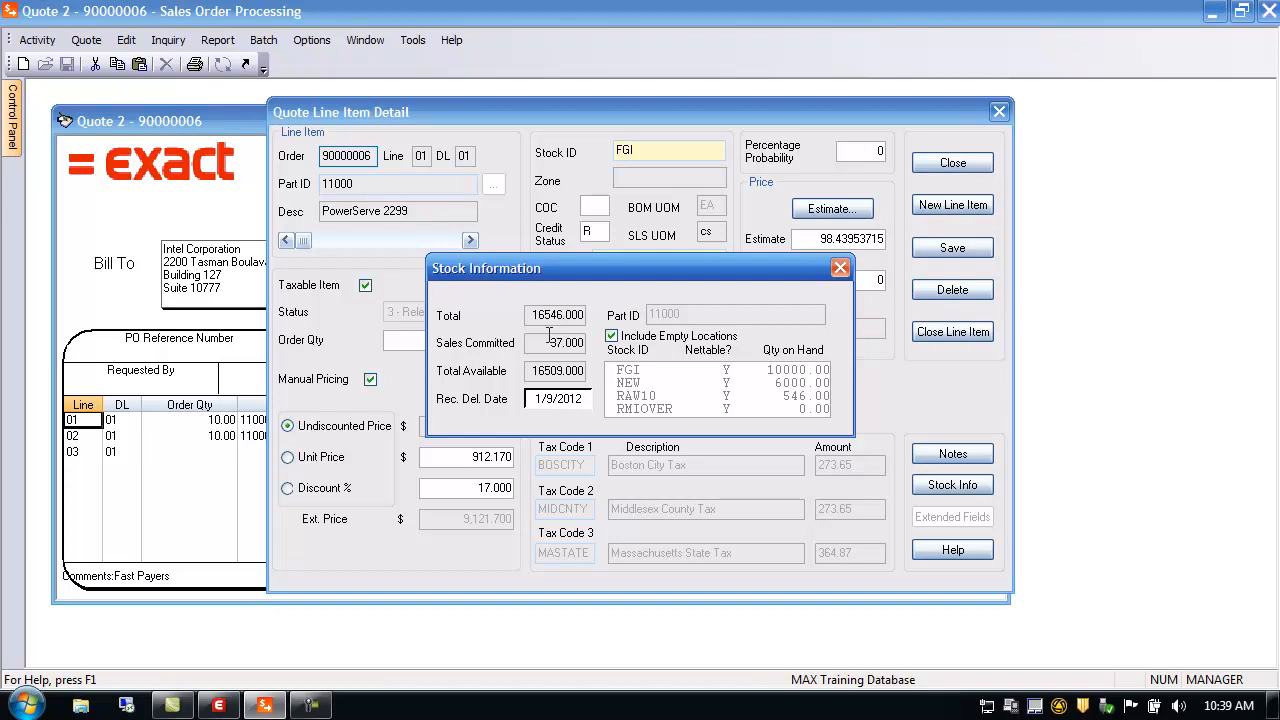
{"action": "left_click_drag", "start_coordinate": [544, 342], "coordinate": [588, 343]}
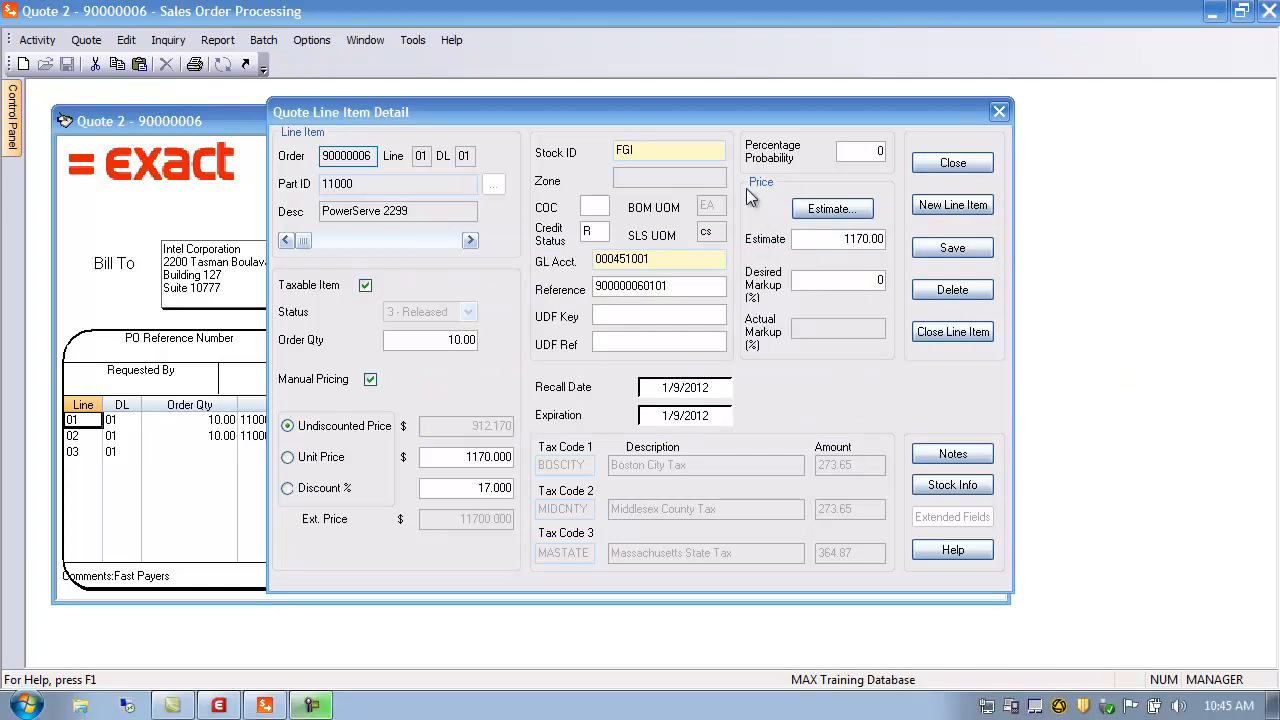
Load part 11000's BOM and routing into line 01's estimate and review component costs and Total Materials
{"action": "left_click", "coordinate": [830, 212]}
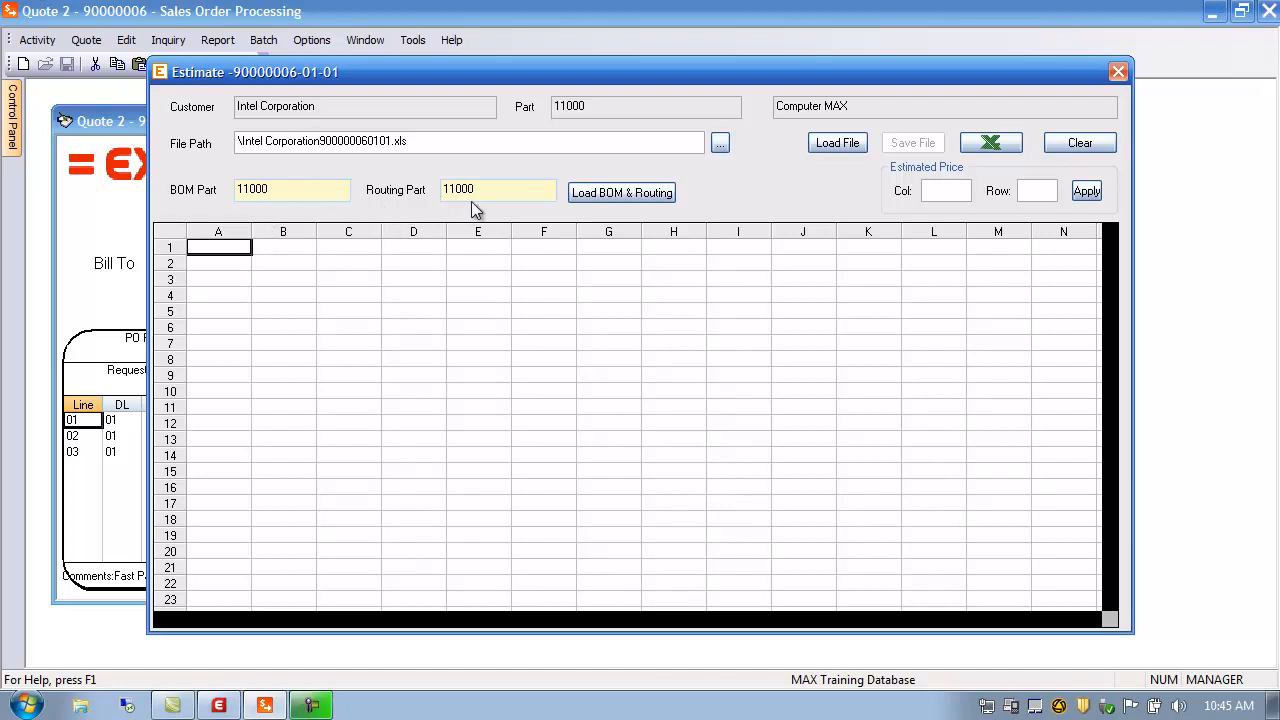
{"action": "left_click", "coordinate": [593, 193]}
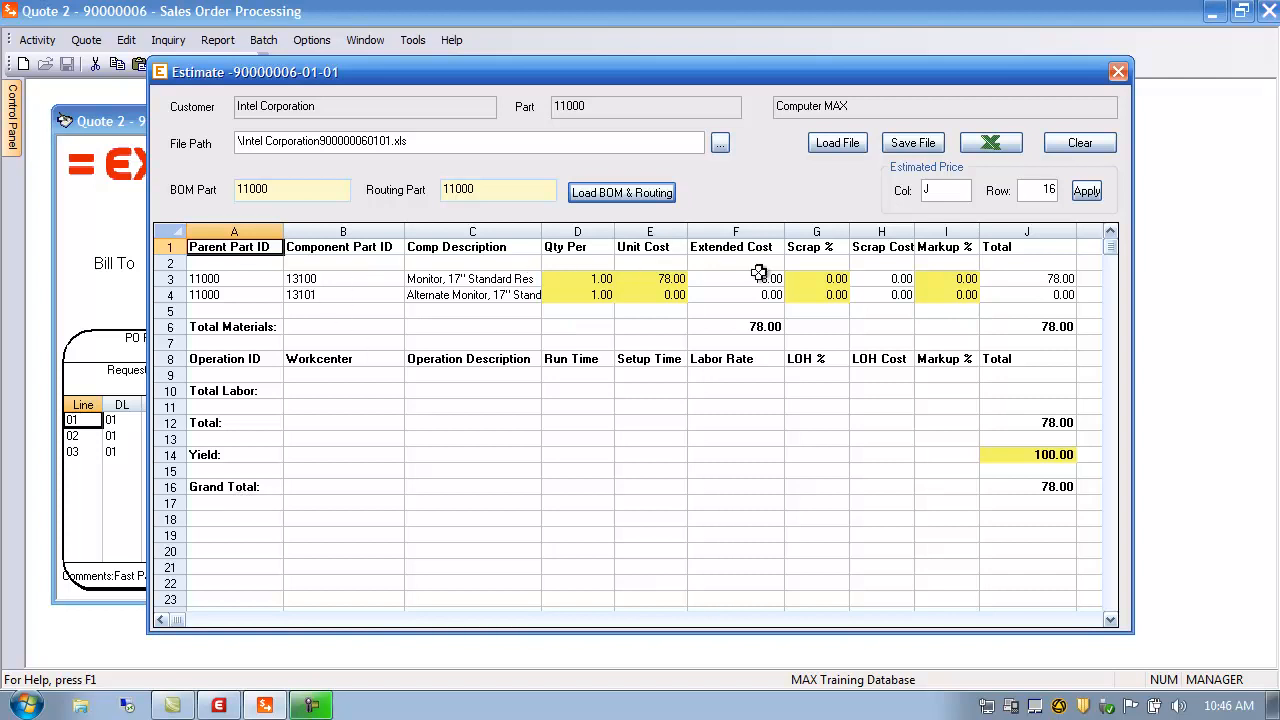
{"action": "left_click", "coordinate": [218, 277]}
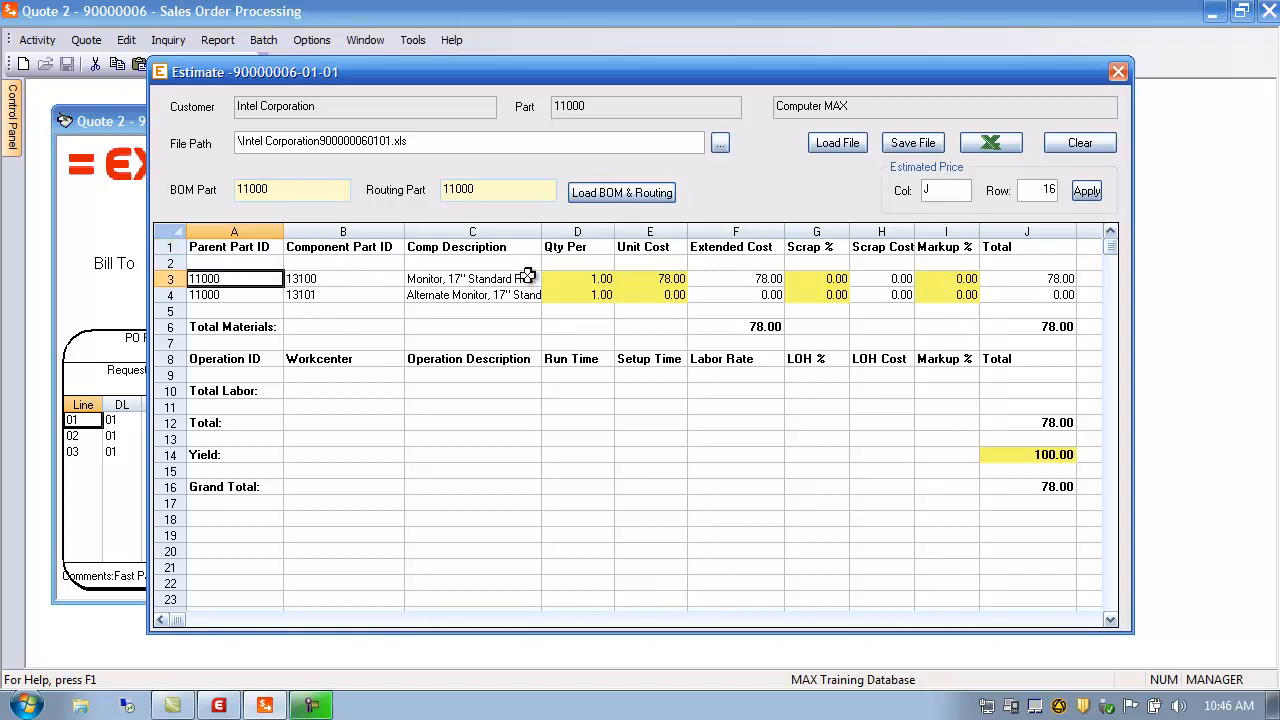
{"action": "left_click", "coordinate": [562, 283]}
{"action": "left_click", "coordinate": [602, 292]}
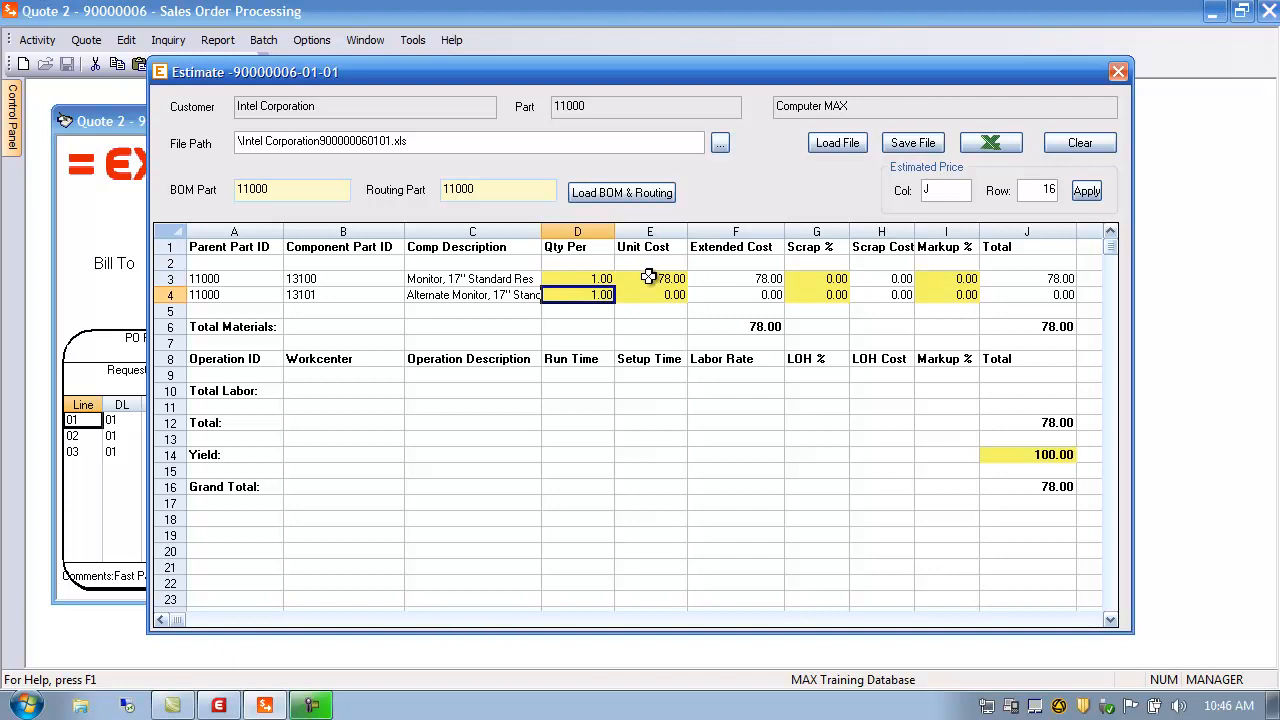
{"action": "left_click", "coordinate": [657, 279]}
{"action": "left_click", "coordinate": [654, 294]}
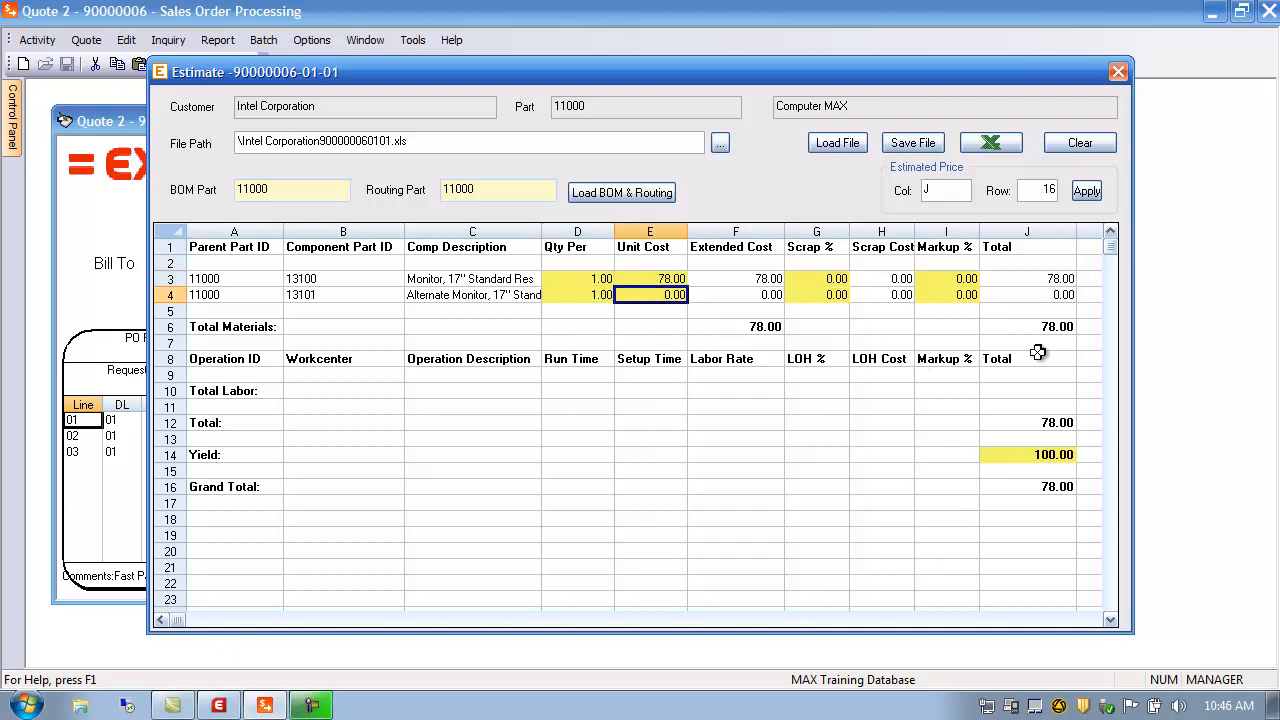
{"action": "left_click", "coordinate": [1005, 327]}
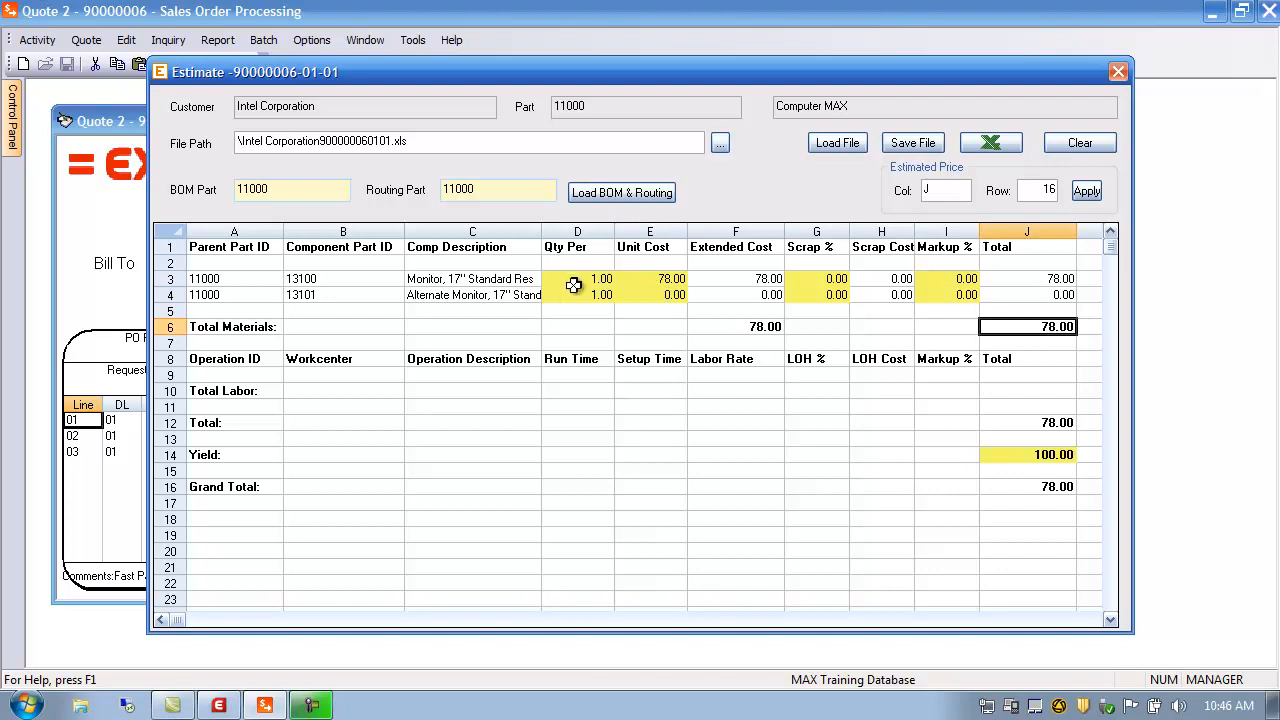
Set component 13100's Qty Per in D3 to 12, raising Total Materials to 936.00
{"action": "left_click", "coordinate": [574, 284]}
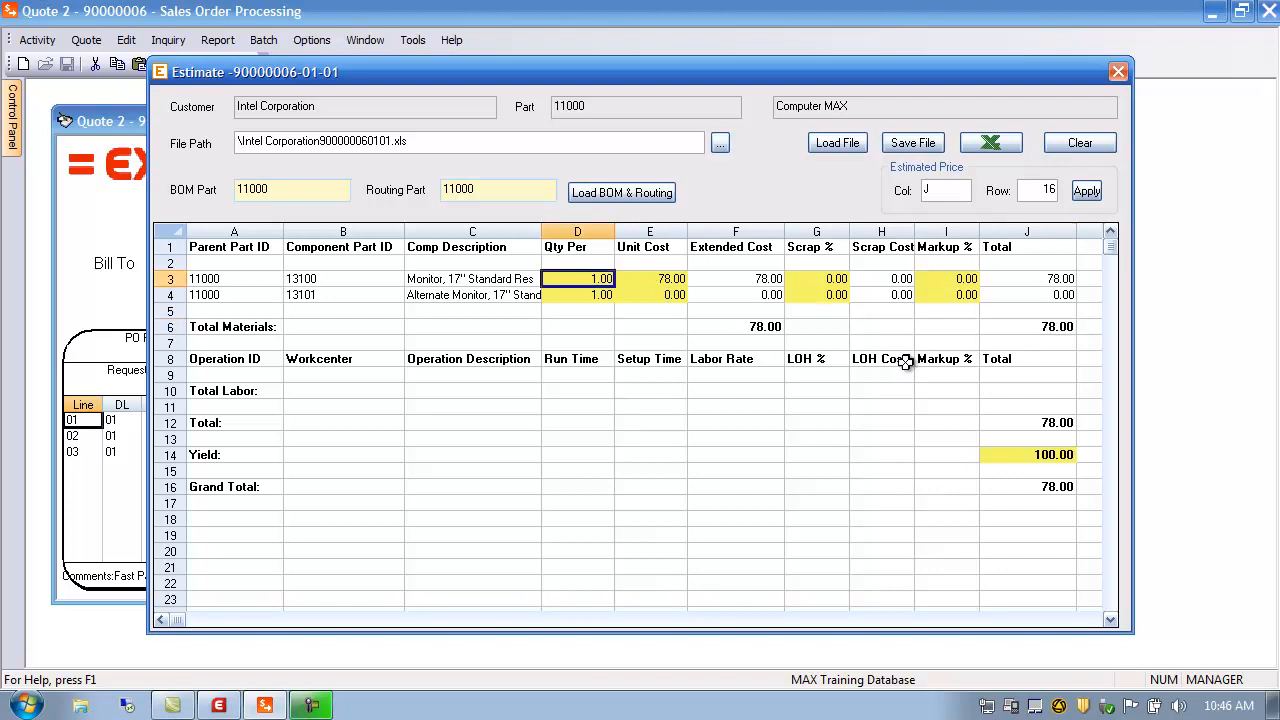
{"action": "type", "text": "12"}
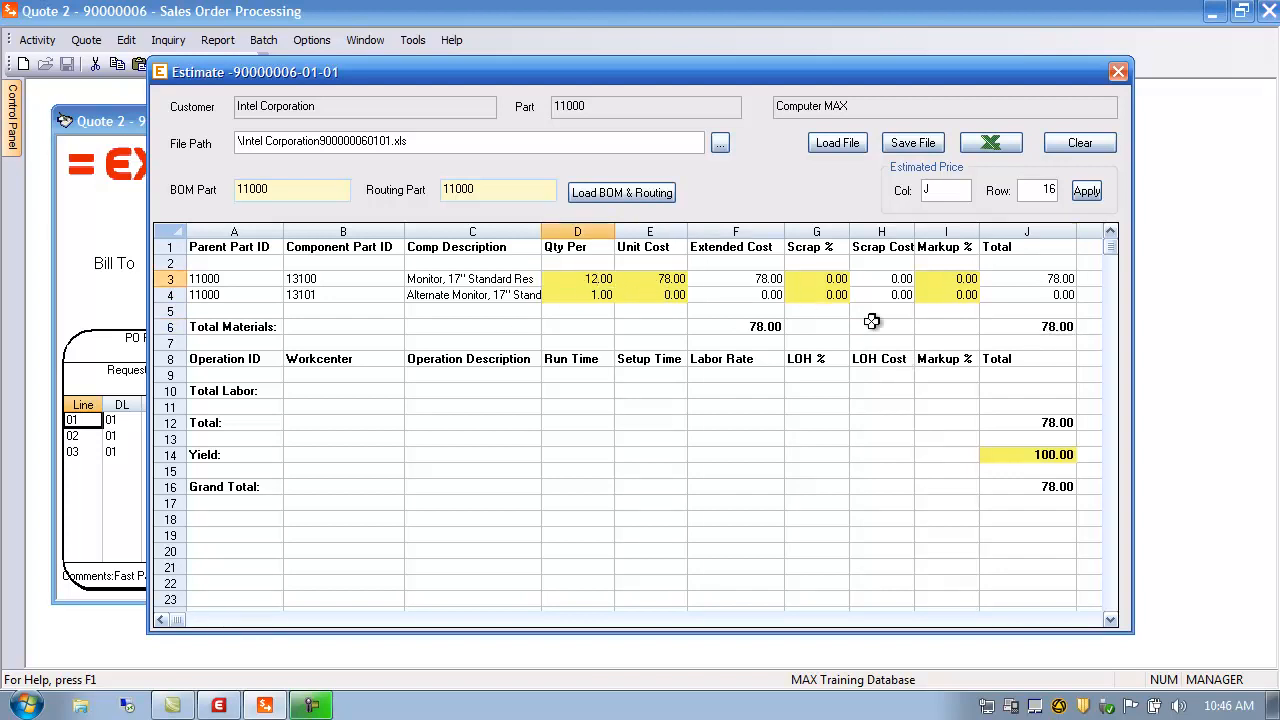
{"action": "left_click", "coordinate": [742, 279]}
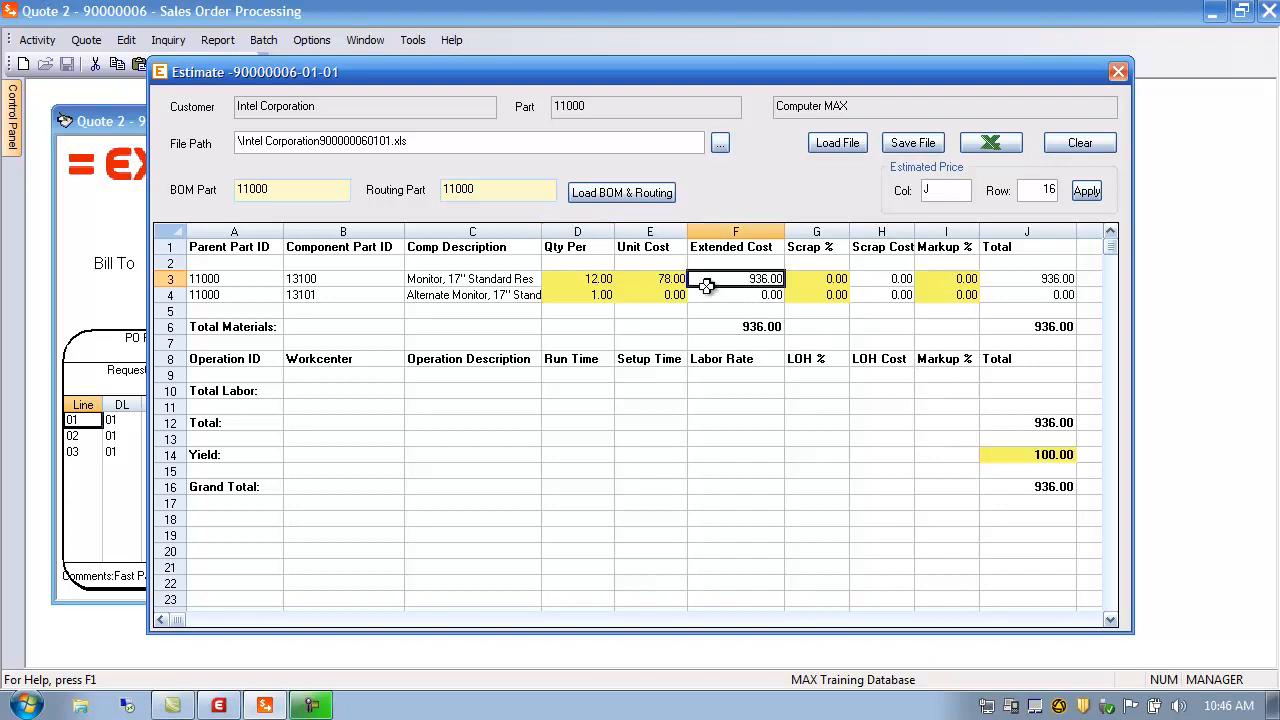
{"action": "left_click", "coordinate": [1035, 326]}
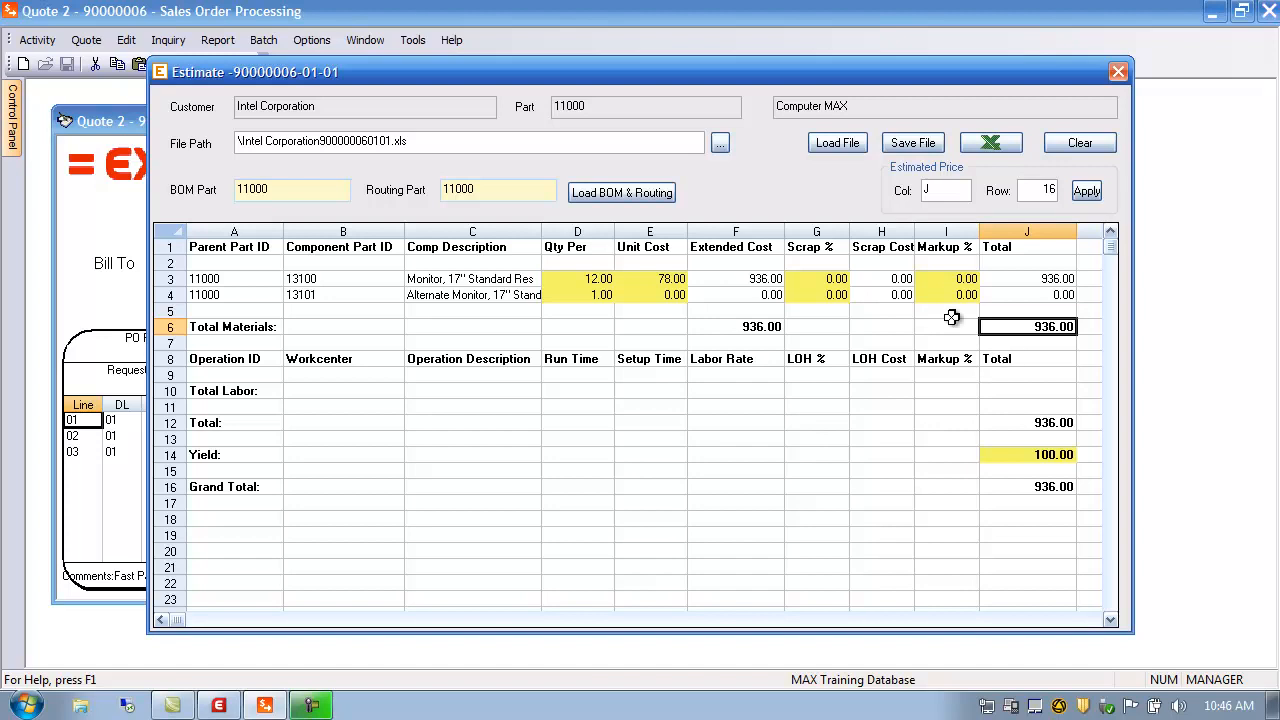
Save the estimate as Intel Corporation900000060101.xls and open it in Excel
{"action": "left_click", "coordinate": [930, 146]}
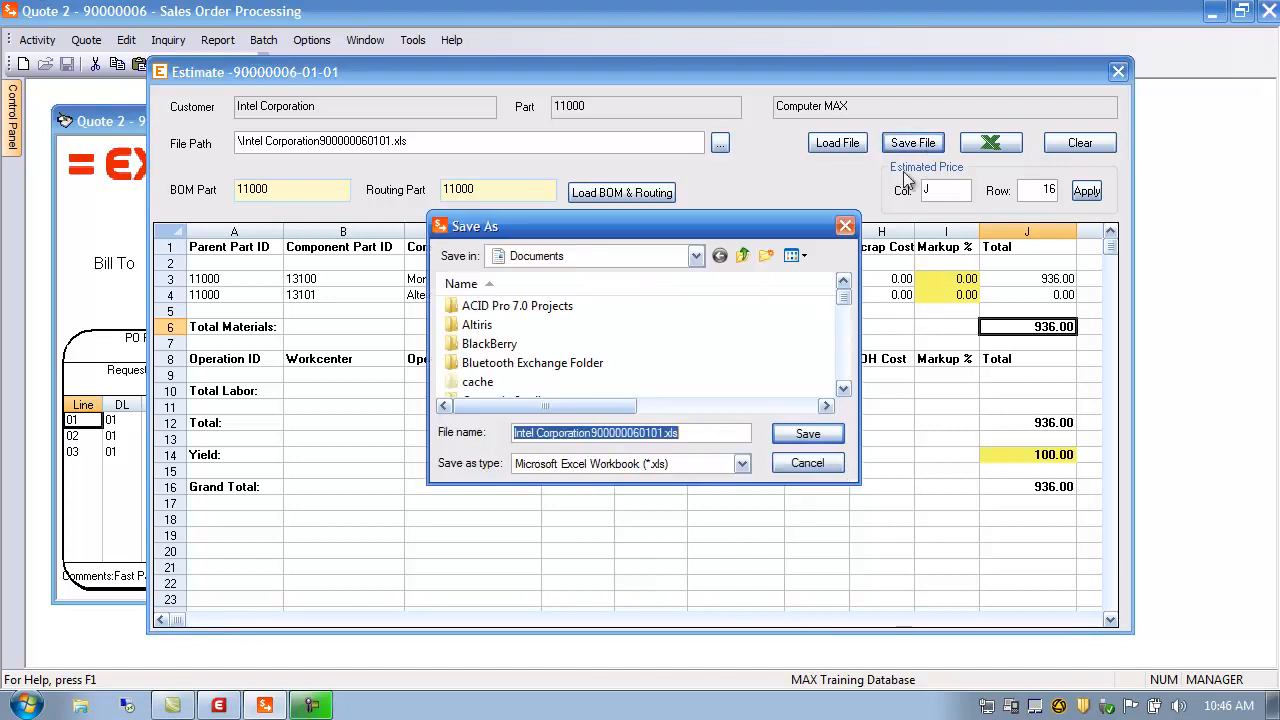
{"action": "left_click", "coordinate": [790, 440]}
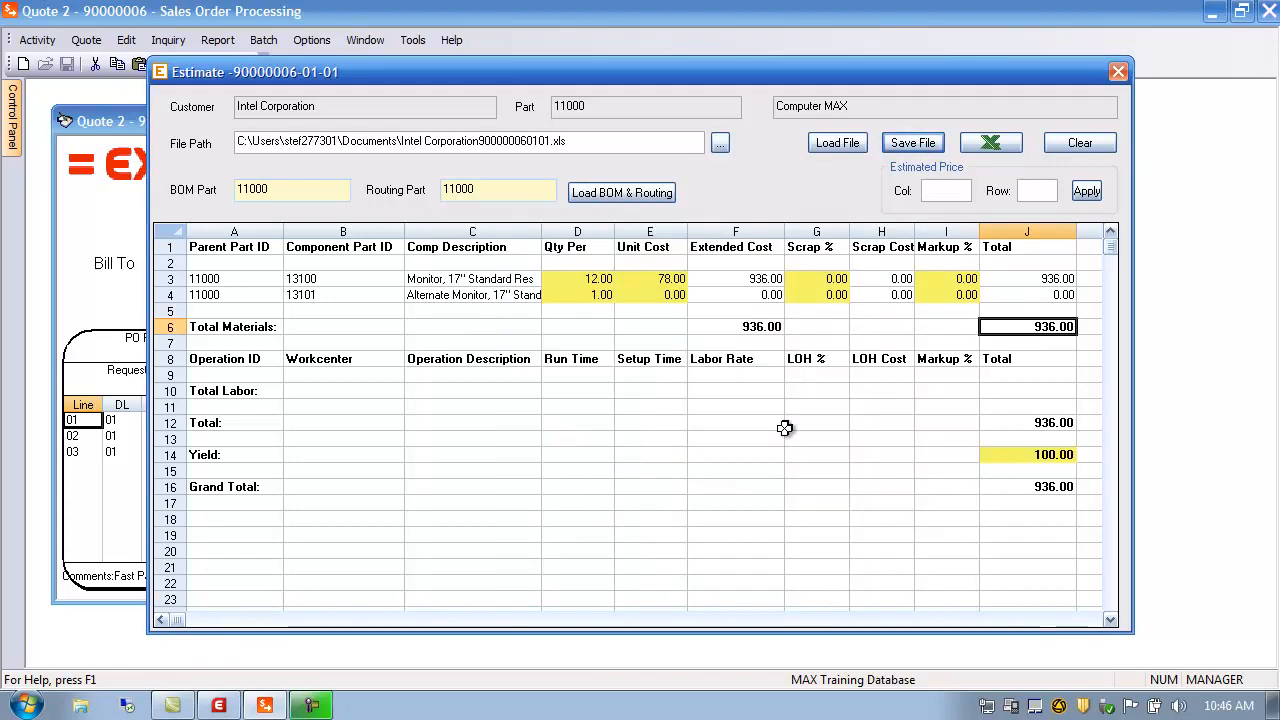
{"action": "left_click", "coordinate": [992, 144]}
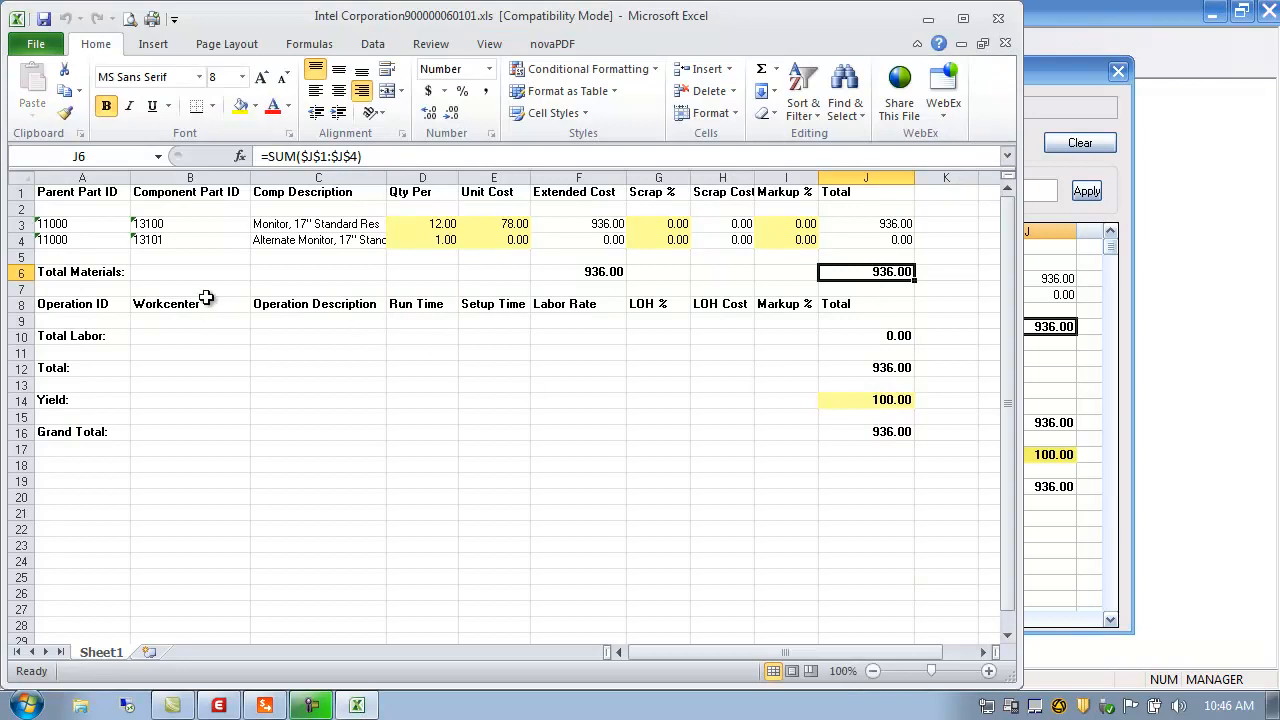
Save the estimate workbook in Excel and close Excel, back at the 936.00 estimate
{"action": "left_click", "coordinate": [43, 20]}
{"action": "left_click", "coordinate": [1001, 22]}
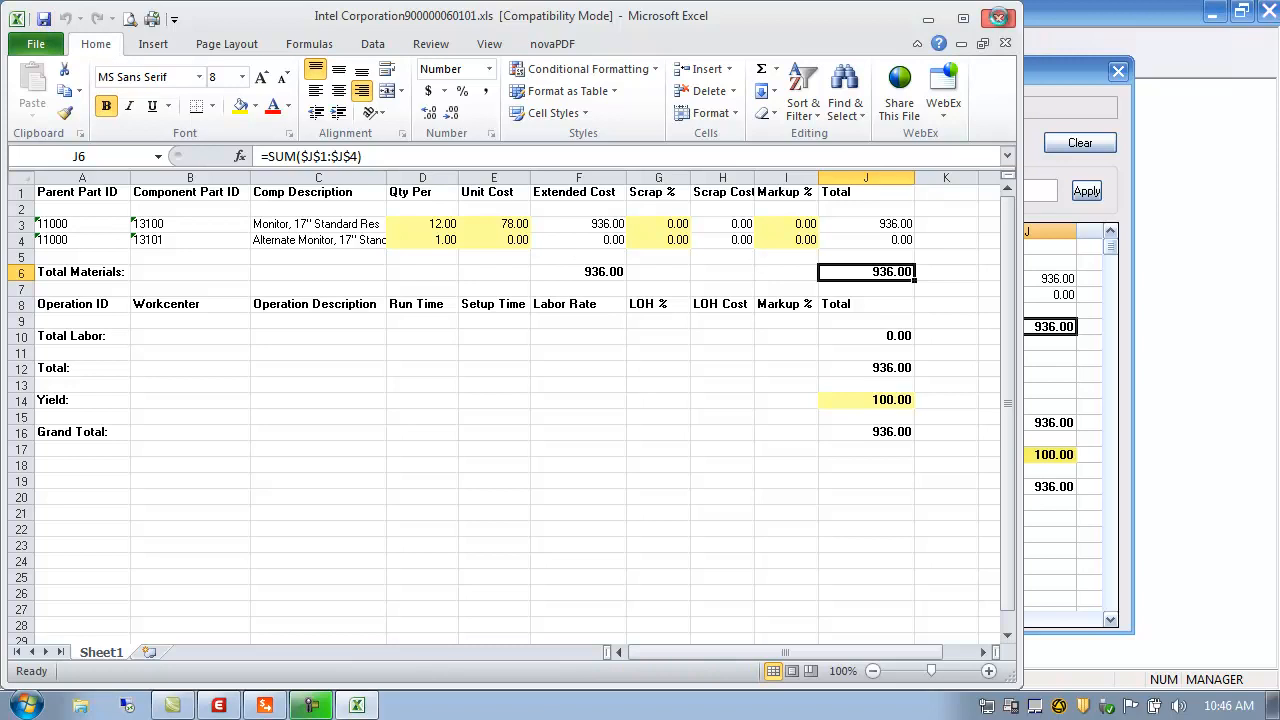
{"action": "left_click", "coordinate": [941, 191]}
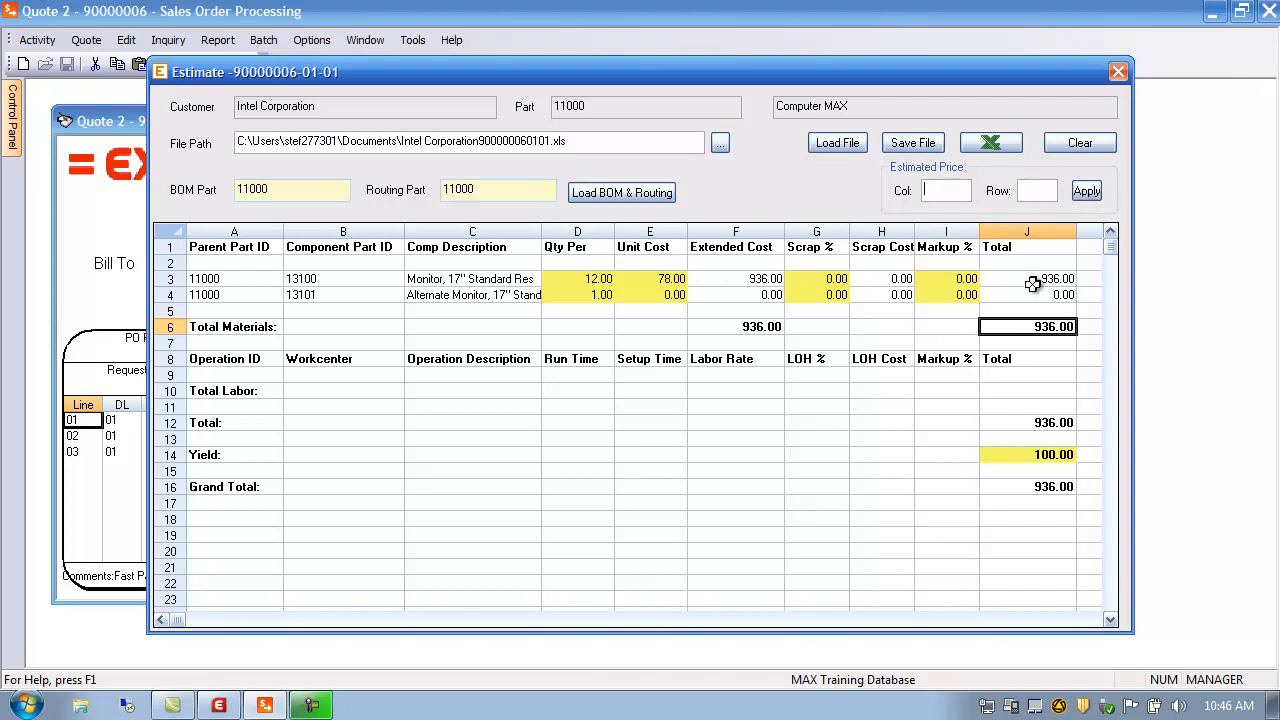
Inspect the estimate sheet's Total Materials row, column J totals and labor row 9 cells
{"action": "left_click", "coordinate": [248, 328]}
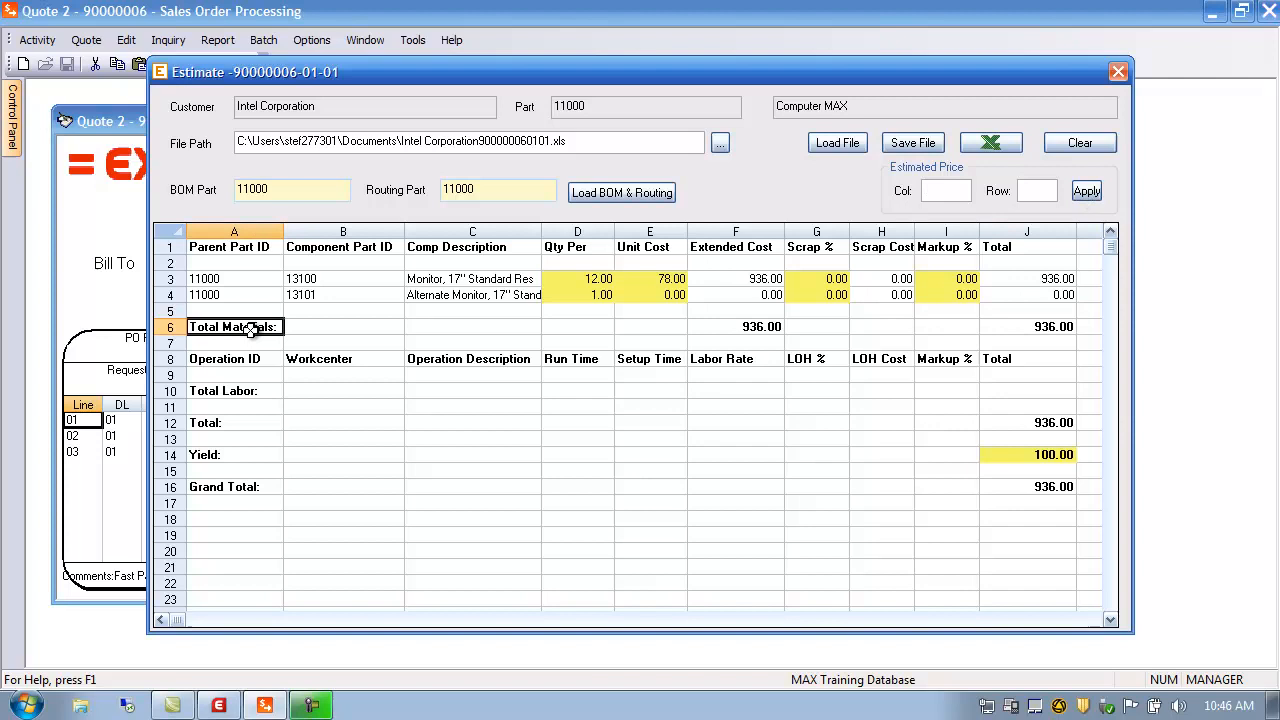
{"action": "left_click", "coordinate": [170, 327]}
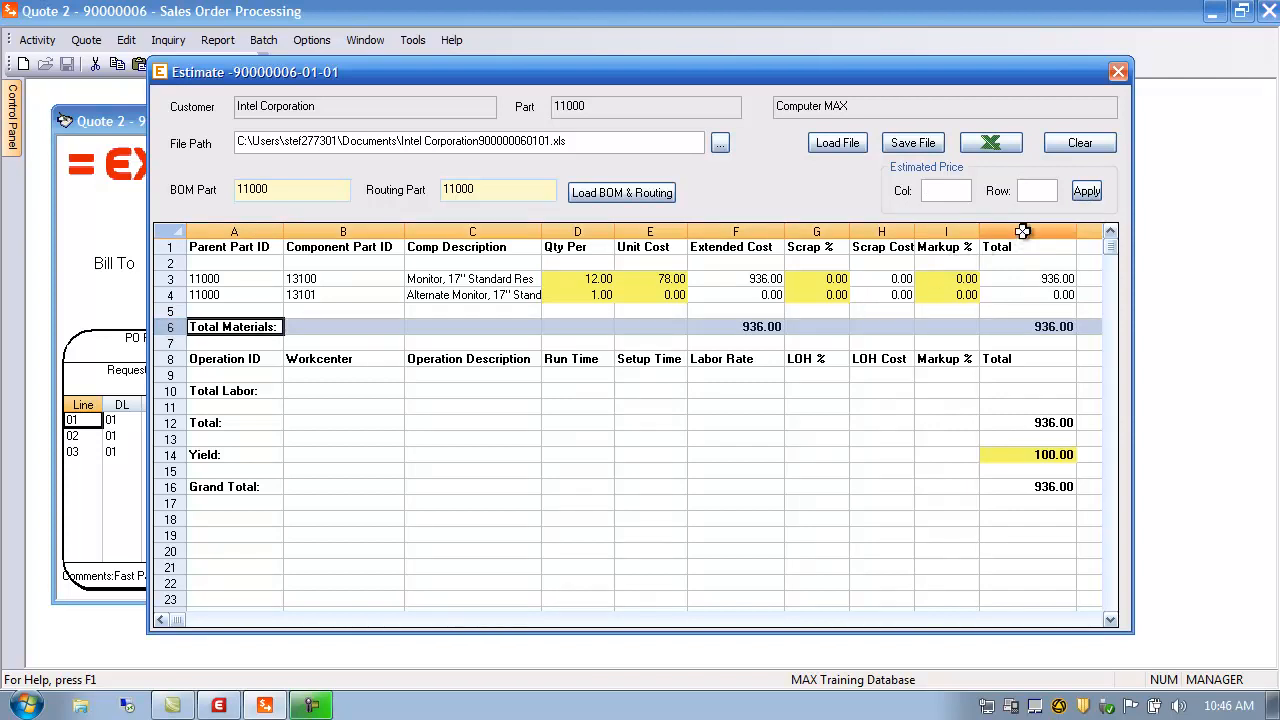
{"action": "left_click", "coordinate": [1022, 231]}
{"action": "left_click", "coordinate": [1024, 327]}
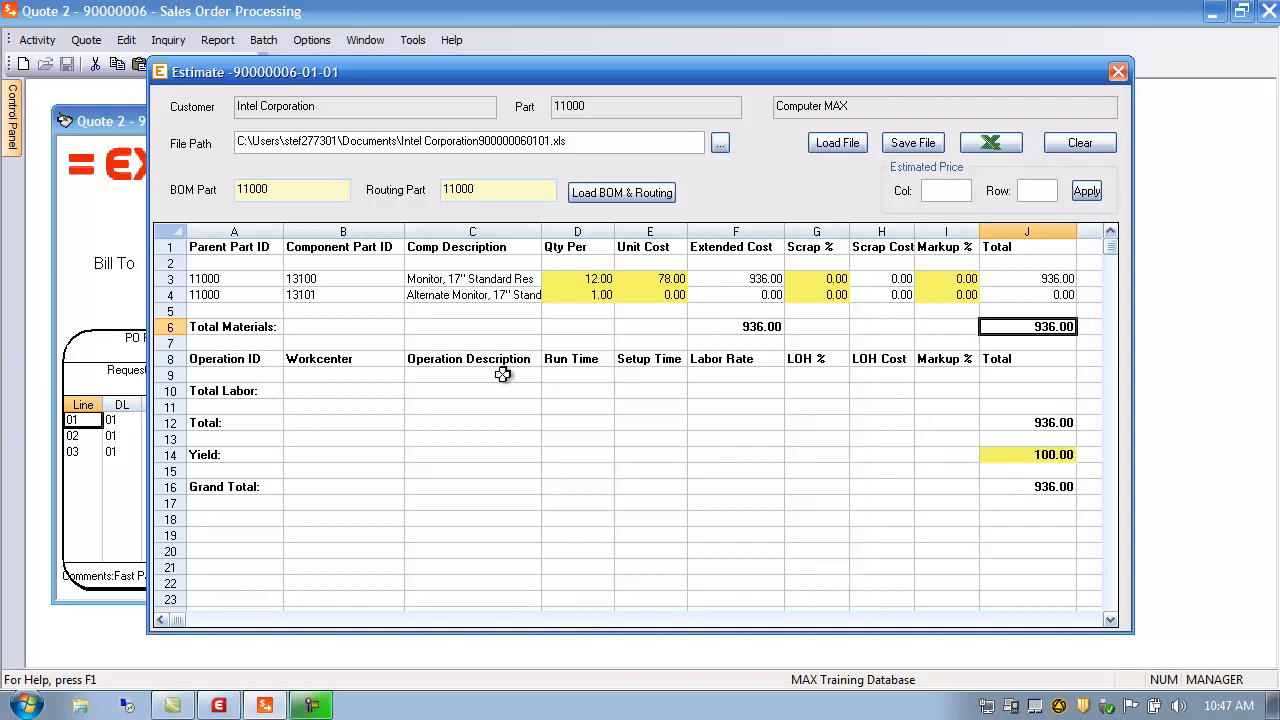
{"action": "left_click", "coordinate": [247, 379]}
{"action": "left_click", "coordinate": [353, 368]}
{"action": "left_click", "coordinate": [460, 370]}
{"action": "left_click", "coordinate": [491, 193]}
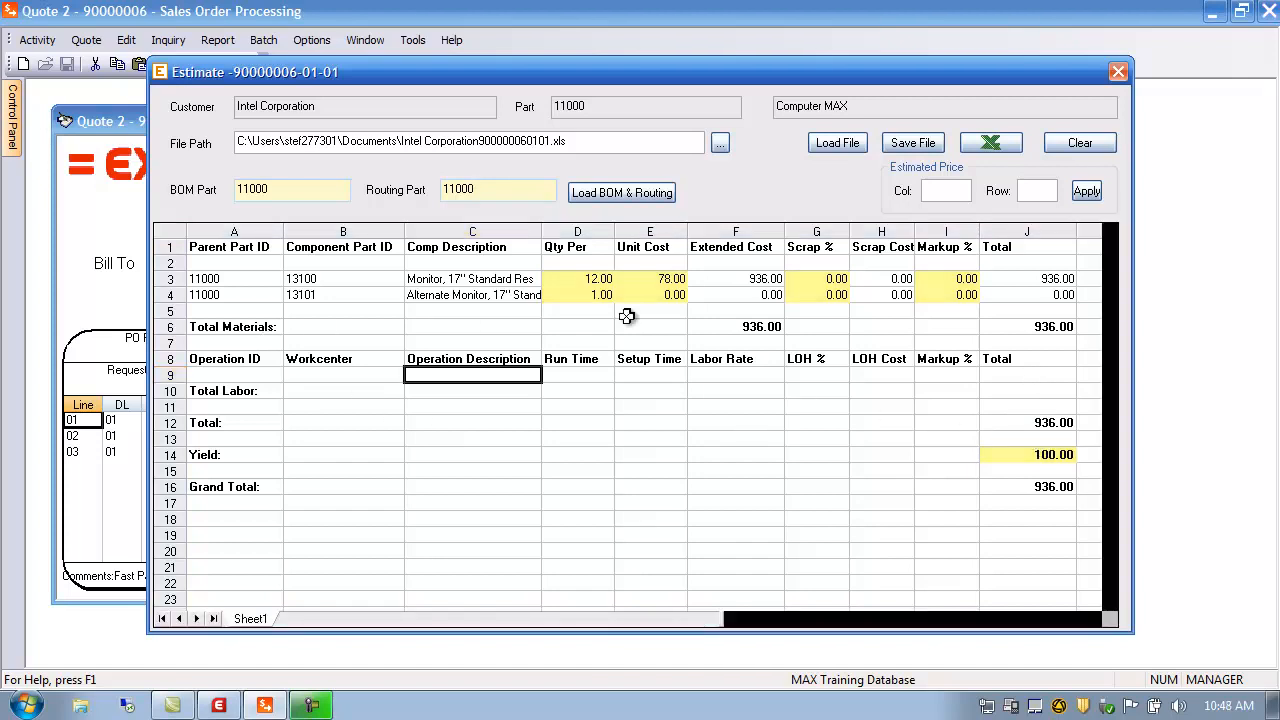
Point the estimated price at Grand Total cell J16, 936.00
{"action": "left_click", "coordinate": [1053, 327]}
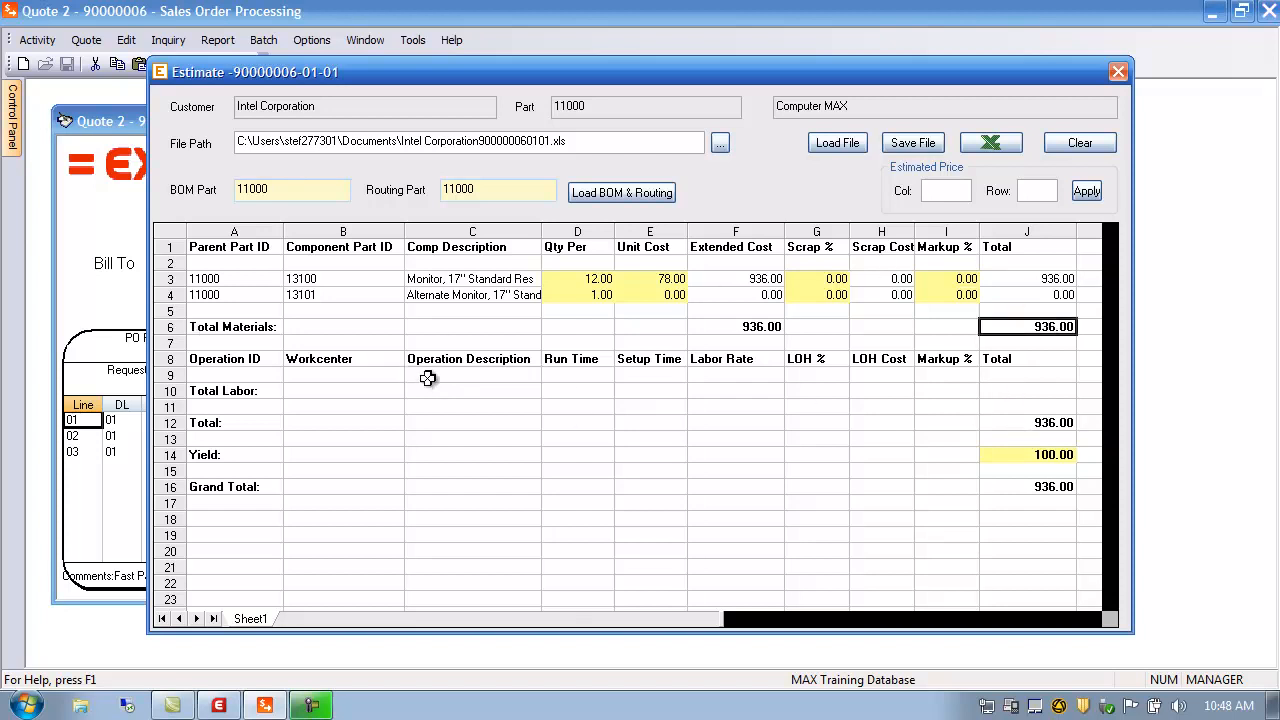
{"action": "left_click", "coordinate": [1034, 456]}
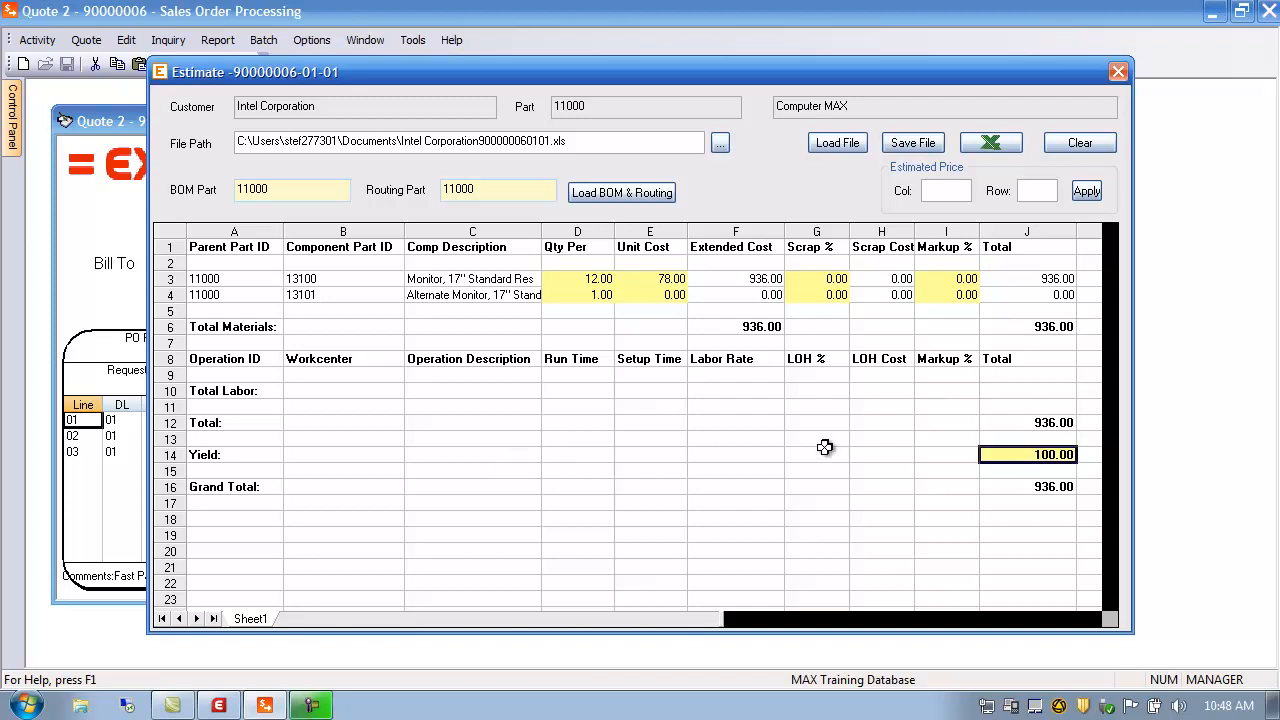
{"action": "left_click", "coordinate": [934, 183]}
{"action": "left_click", "coordinate": [1040, 489]}
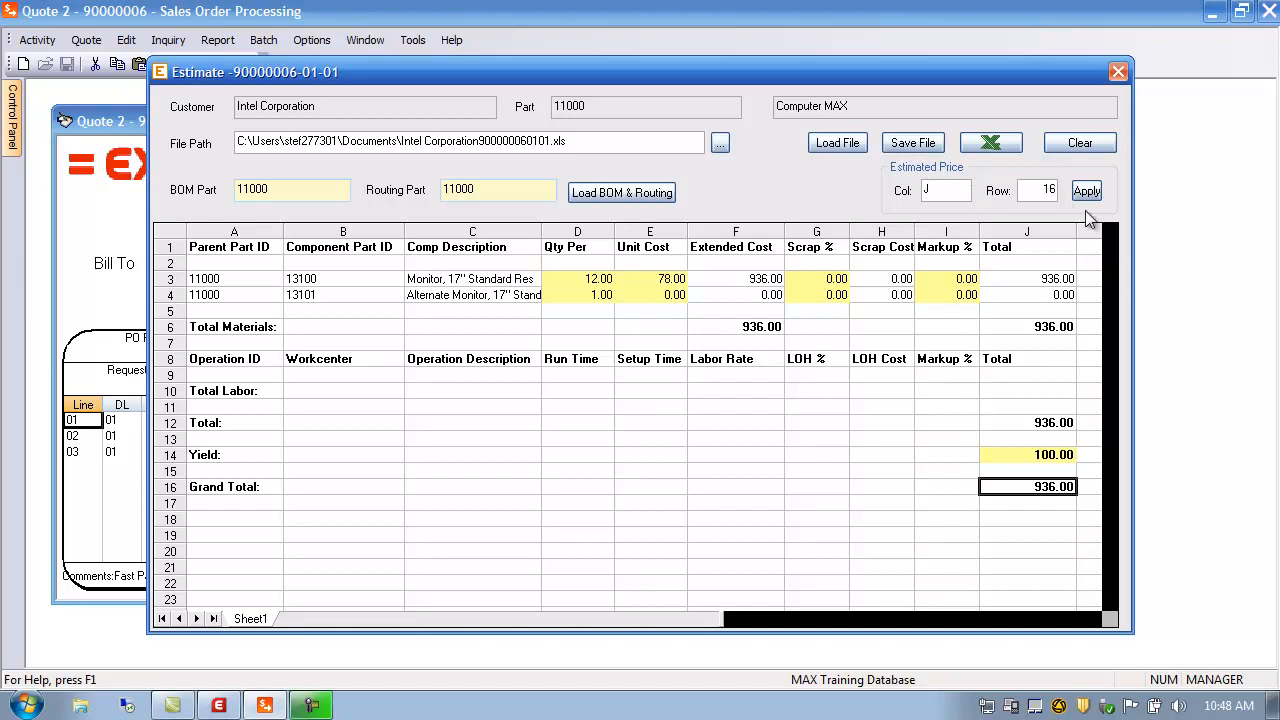
Apply the 936.00 estimate to line 01 with a 100% desired markup and save the line
{"action": "left_click", "coordinate": [1087, 190]}
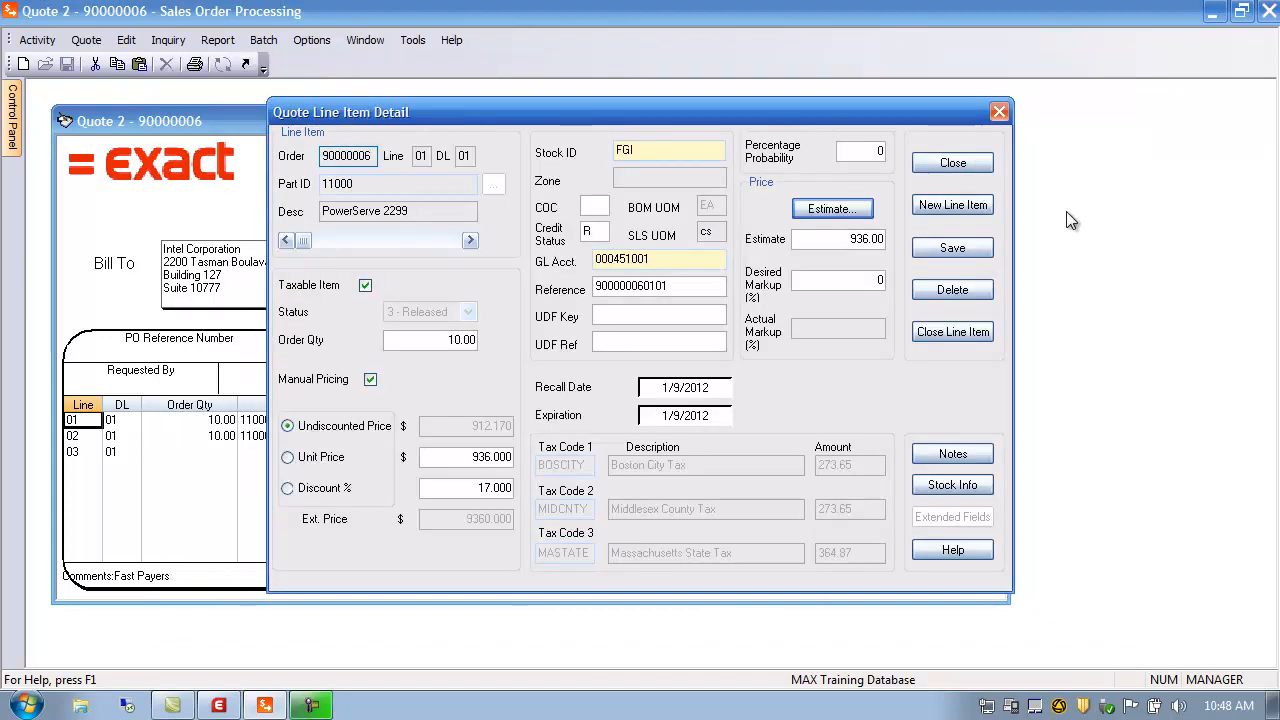
{"action": "left_click_drag", "start_coordinate": [842, 240], "coordinate": [908, 238]}
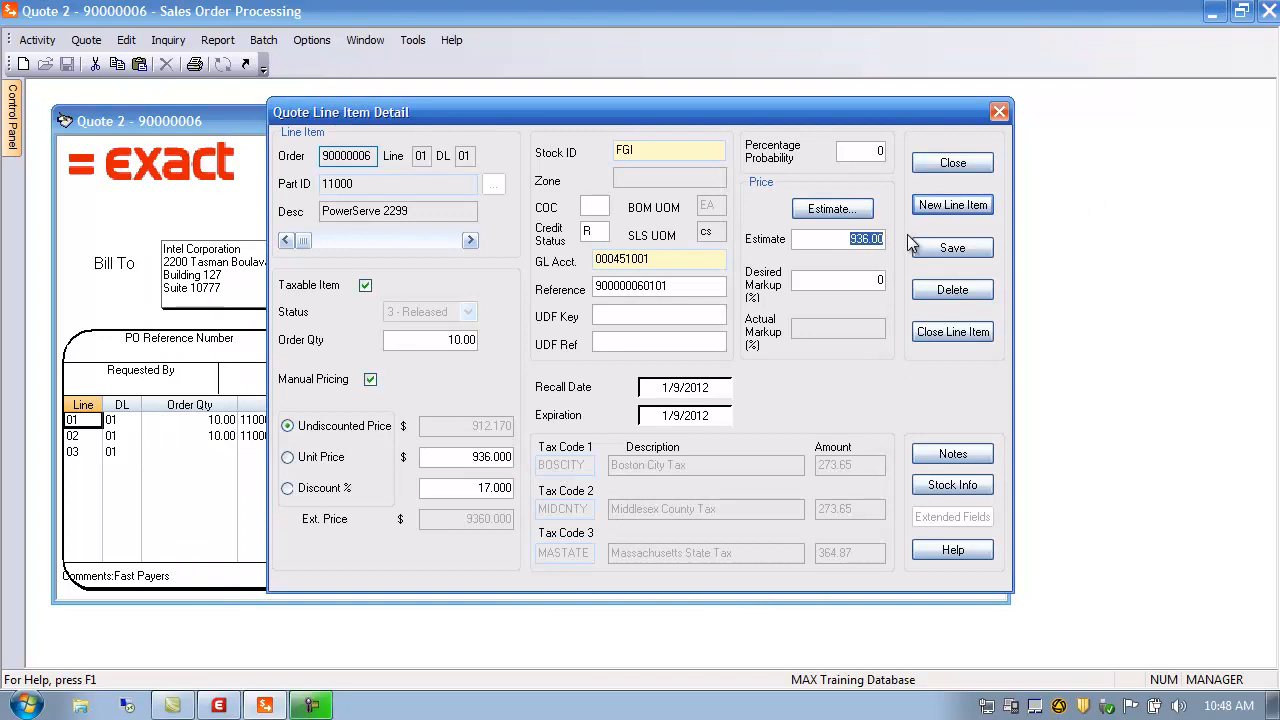
{"action": "left_click", "coordinate": [878, 280]}
{"action": "type", "text": "100"}
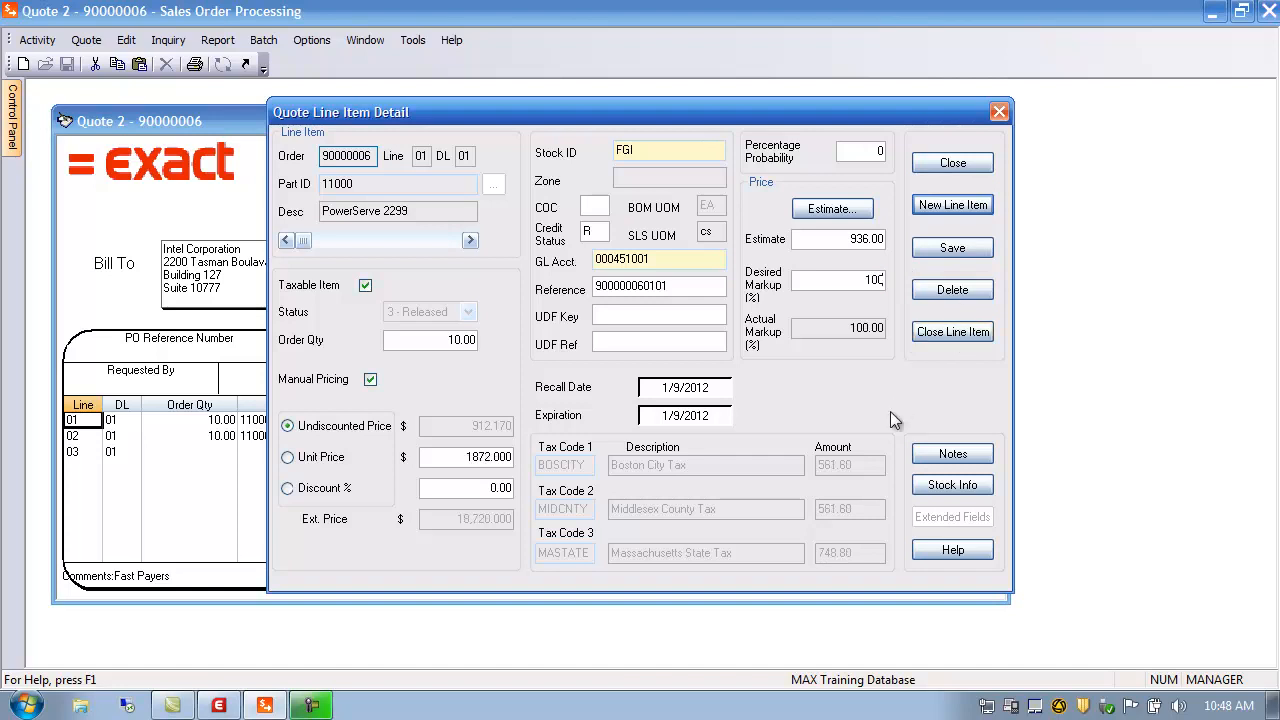
{"action": "left_click", "coordinate": [952, 250]}
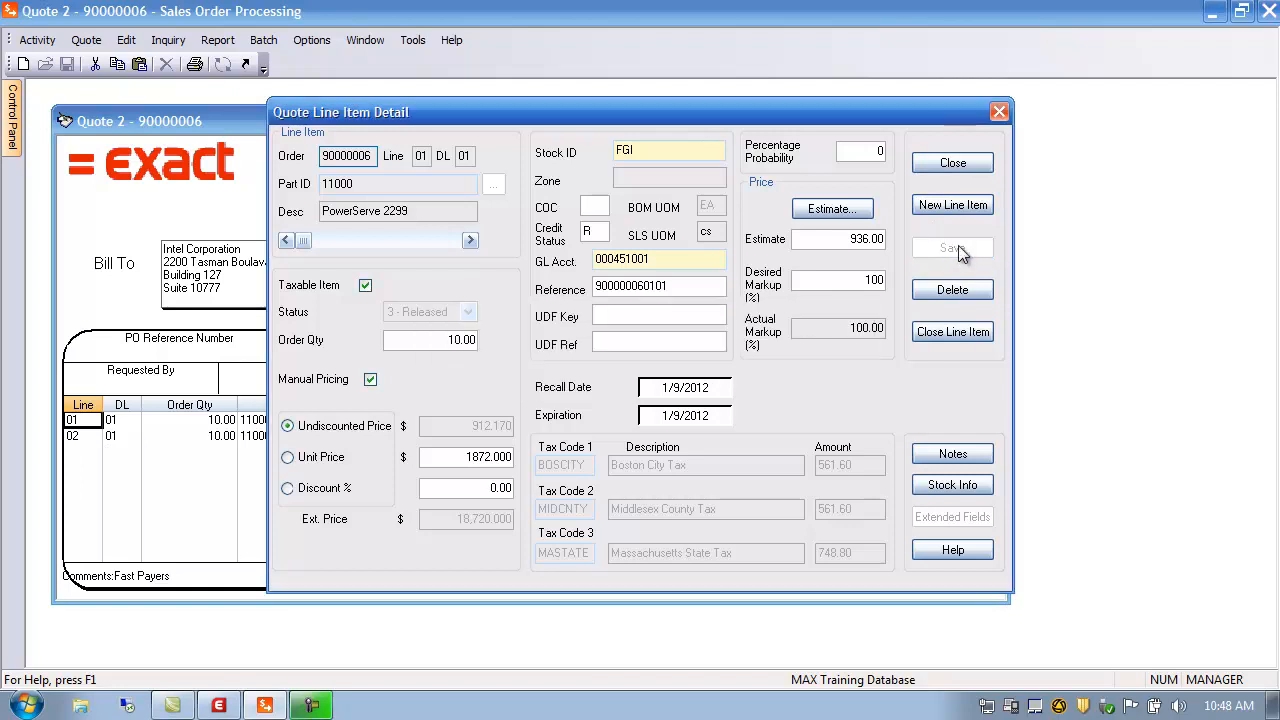
{"action": "left_click", "coordinate": [955, 163]}
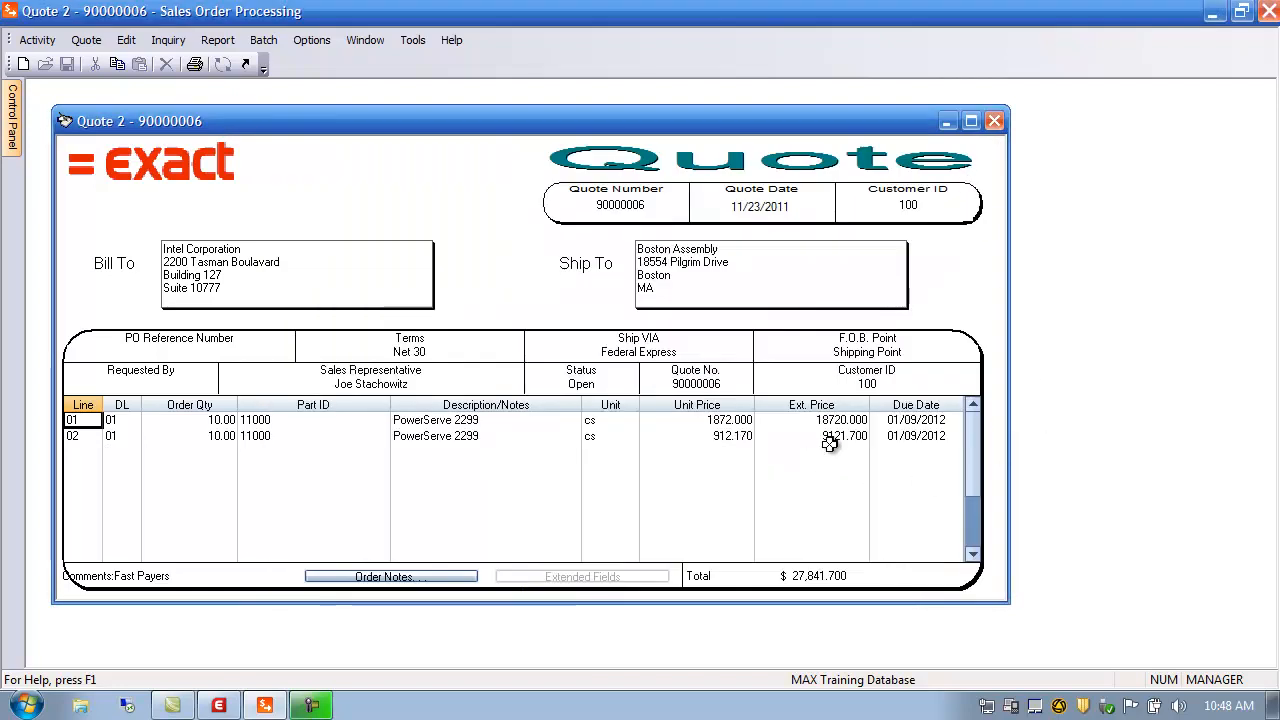
Check line 01's updated extended price of 55920.000 on quote 90000006
{"action": "left_click", "coordinate": [112, 421]}
{"action": "left_click", "coordinate": [82, 421]}
{"action": "left_click", "coordinate": [110, 421]}
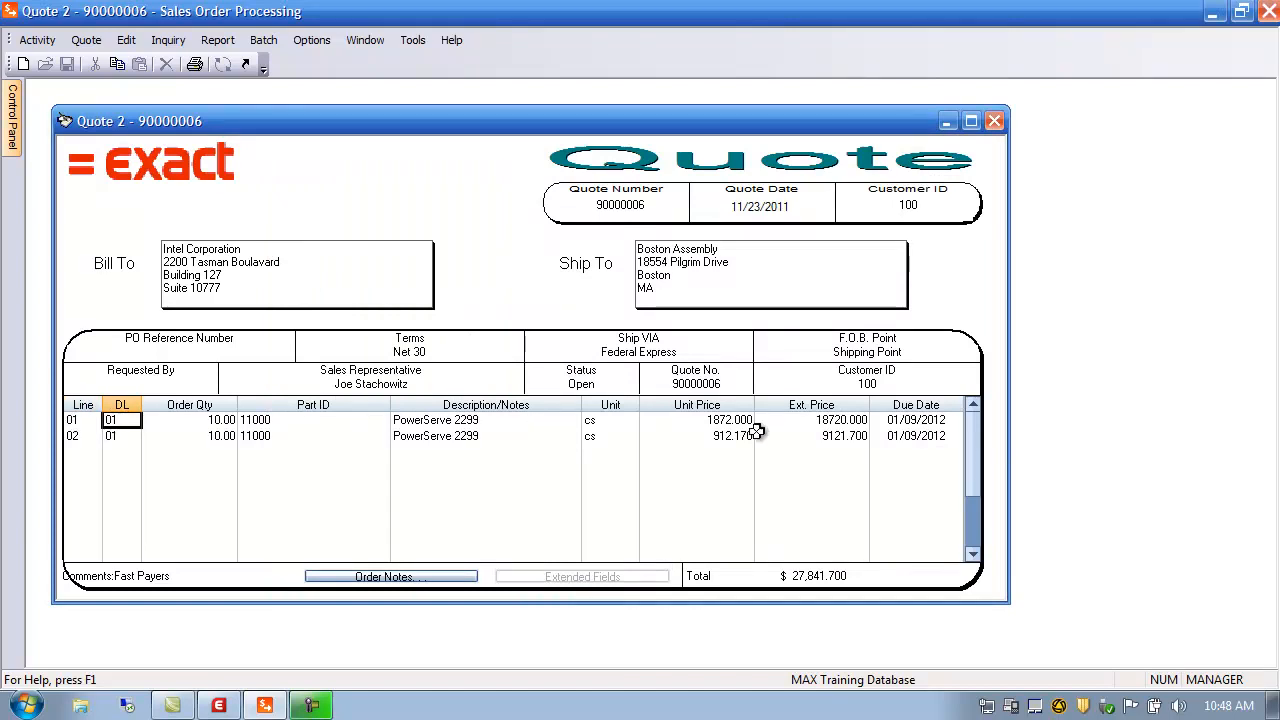
{"action": "left_click", "coordinate": [828, 418]}
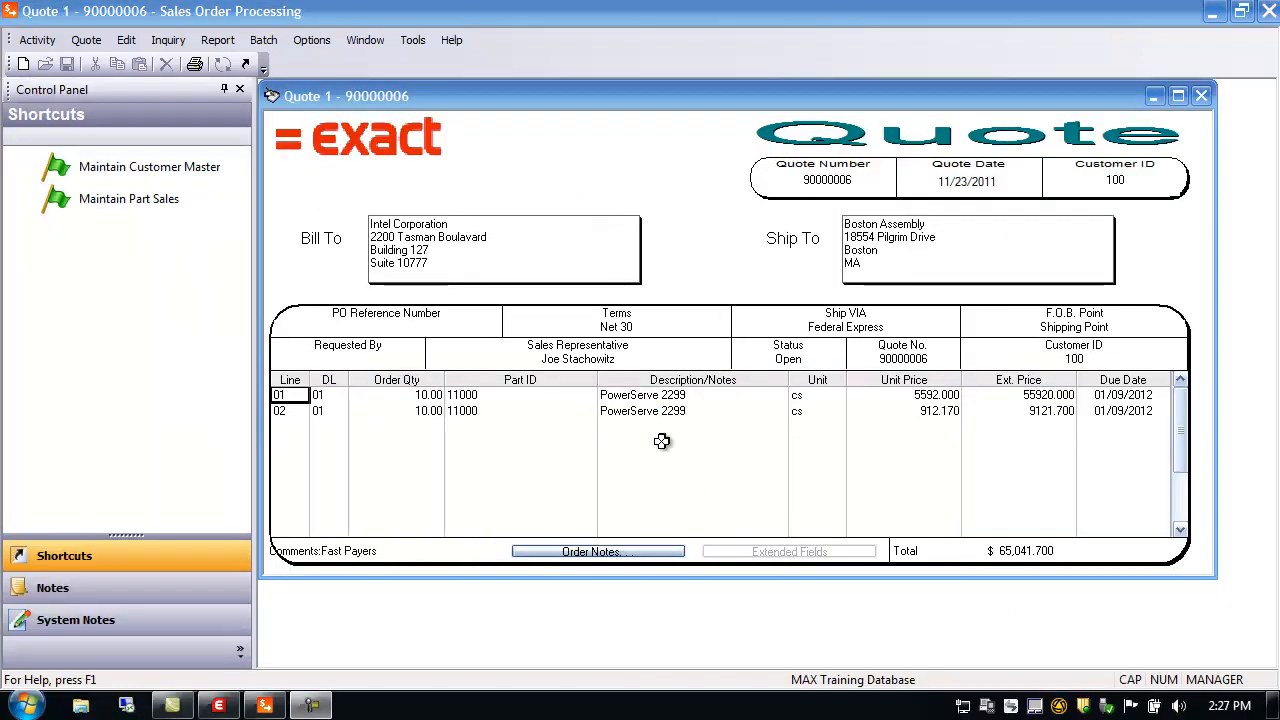
Reopen line 01's detail, showing estimate 2796, 100% desired markup and unit price 5592.000
{"action": "double_click", "coordinate": [293, 395]}
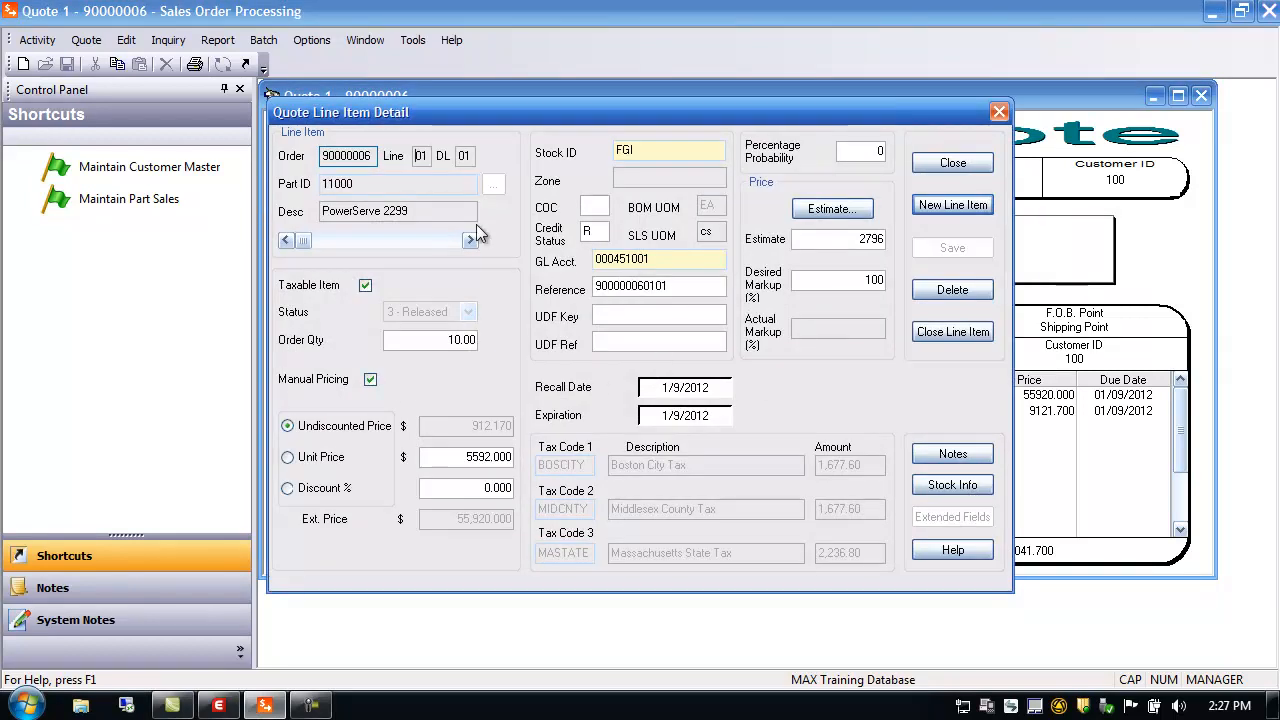
{"action": "right_click", "coordinate": [375, 156]}
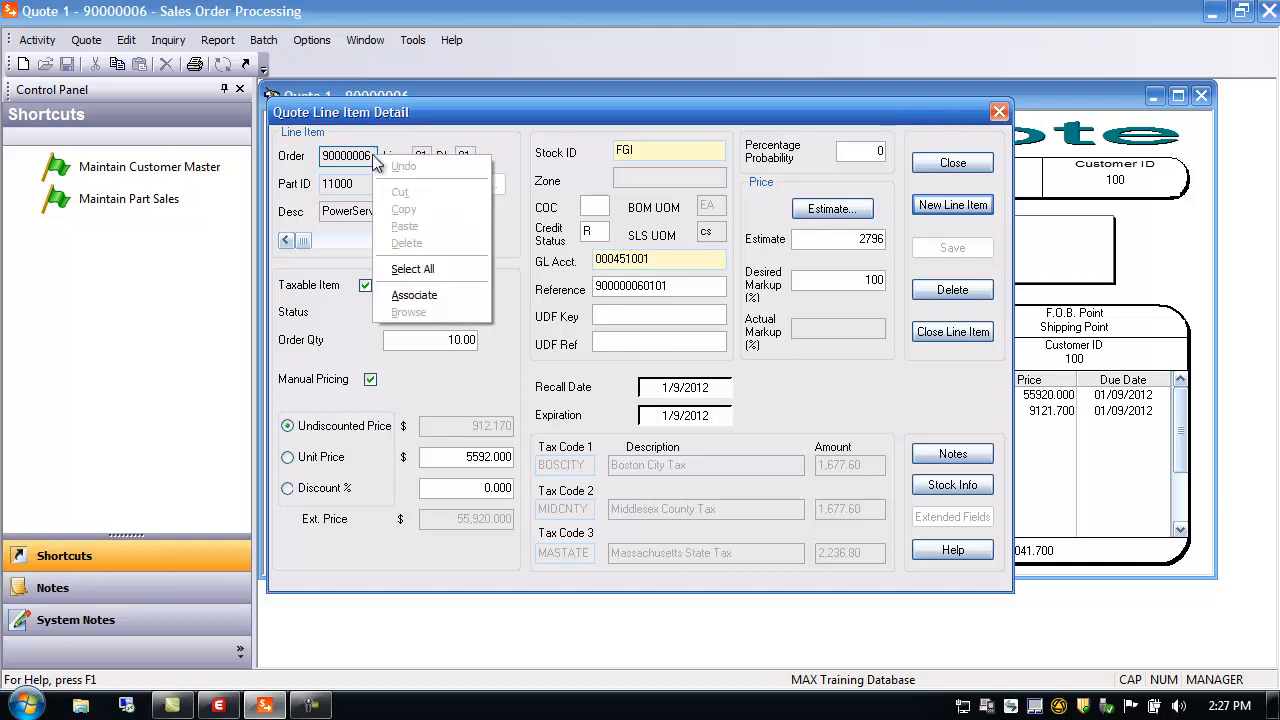
{"action": "left_click", "coordinate": [429, 290]}
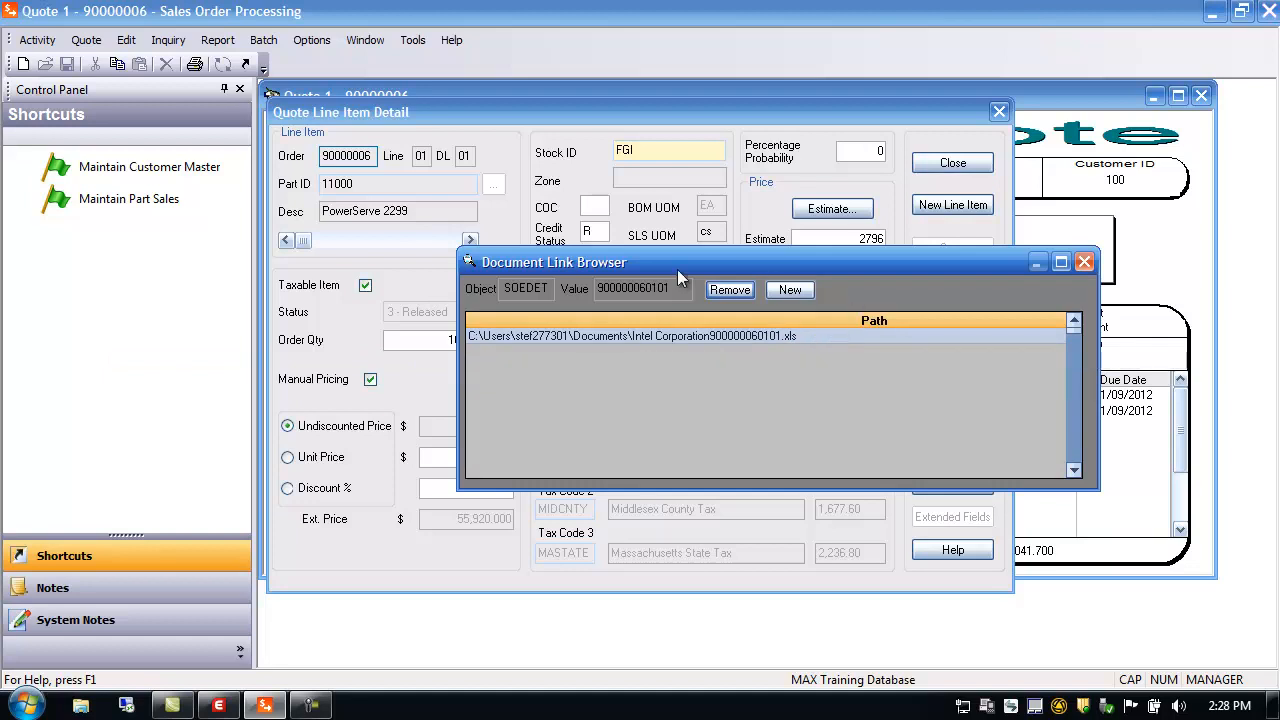
{"action": "left_click", "coordinate": [790, 290]}
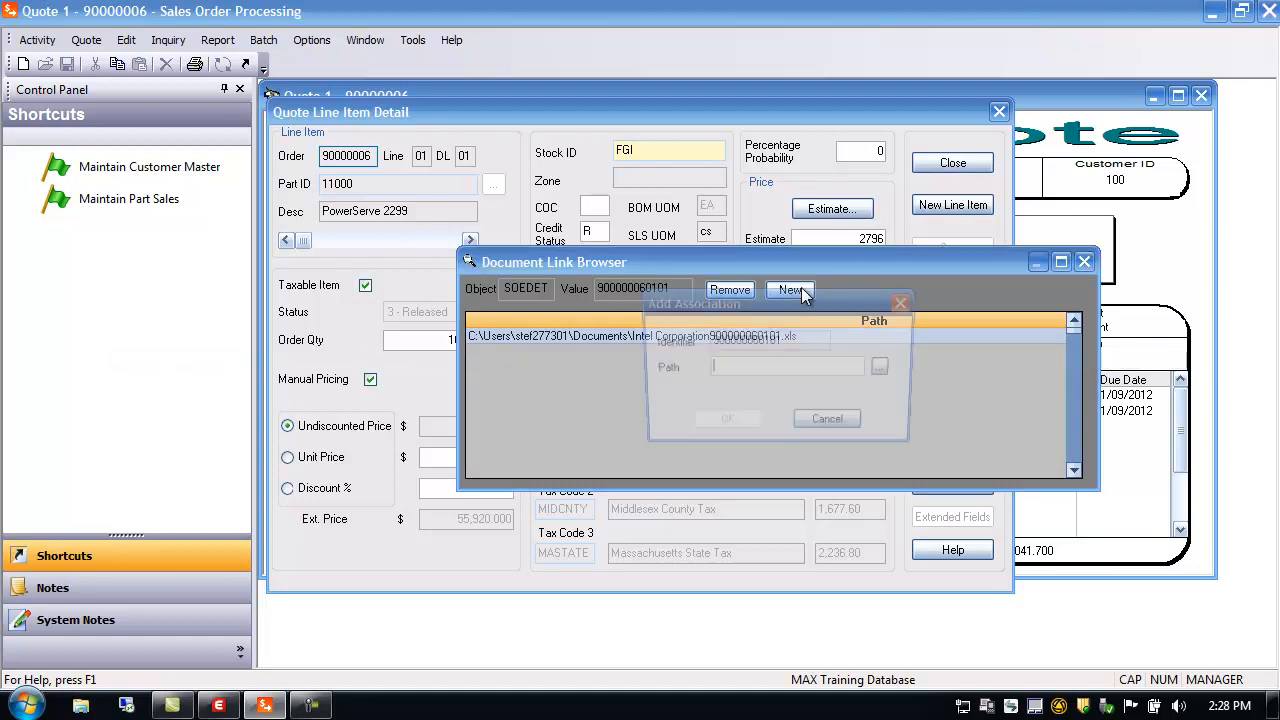
{"action": "left_click", "coordinate": [886, 368]}
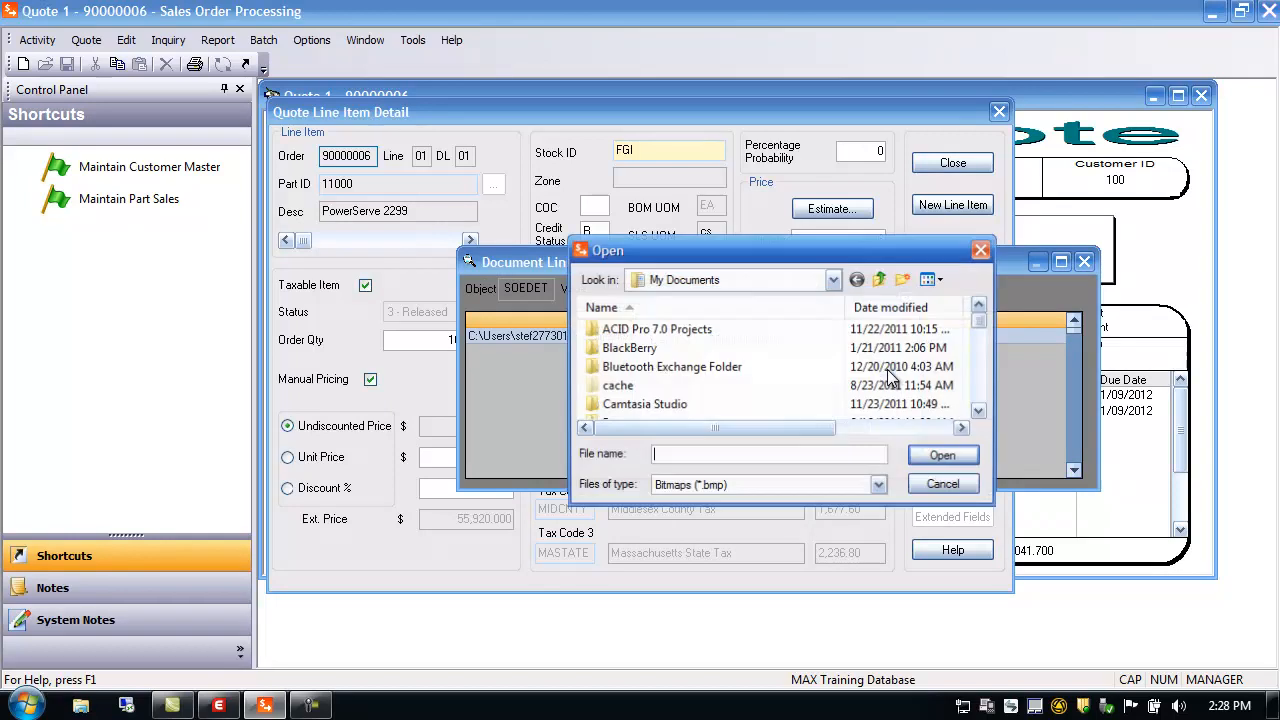
{"action": "left_click", "coordinate": [952, 487]}
{"action": "left_click", "coordinate": [852, 432]}
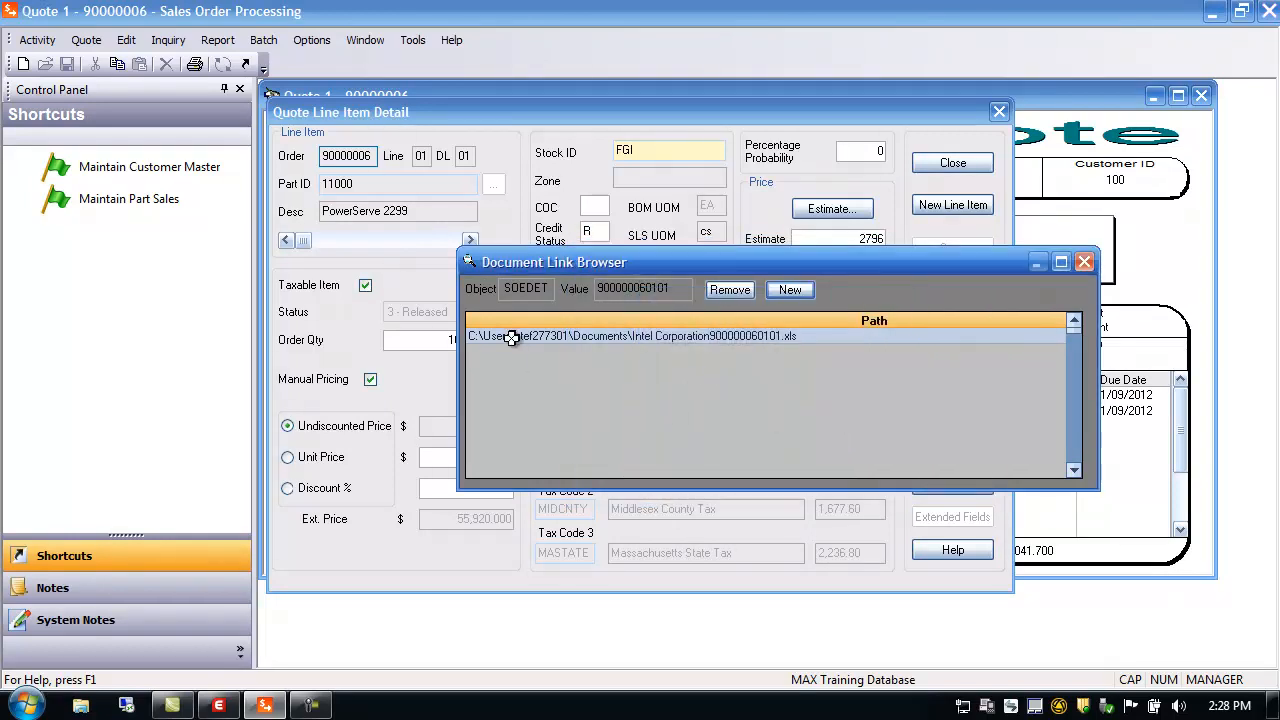
{"action": "left_click", "coordinate": [1085, 263]}
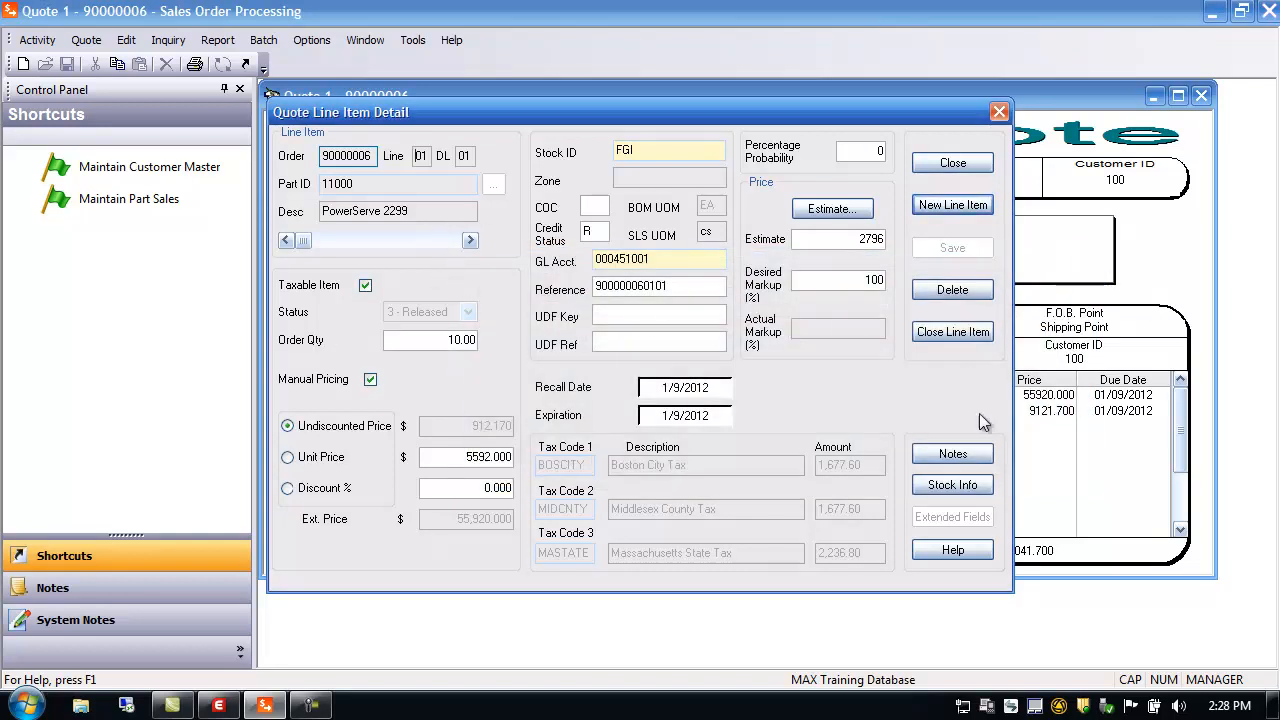
Close the line item detail and add a new line 03 to quote 90000006
{"action": "left_click", "coordinate": [955, 166]}
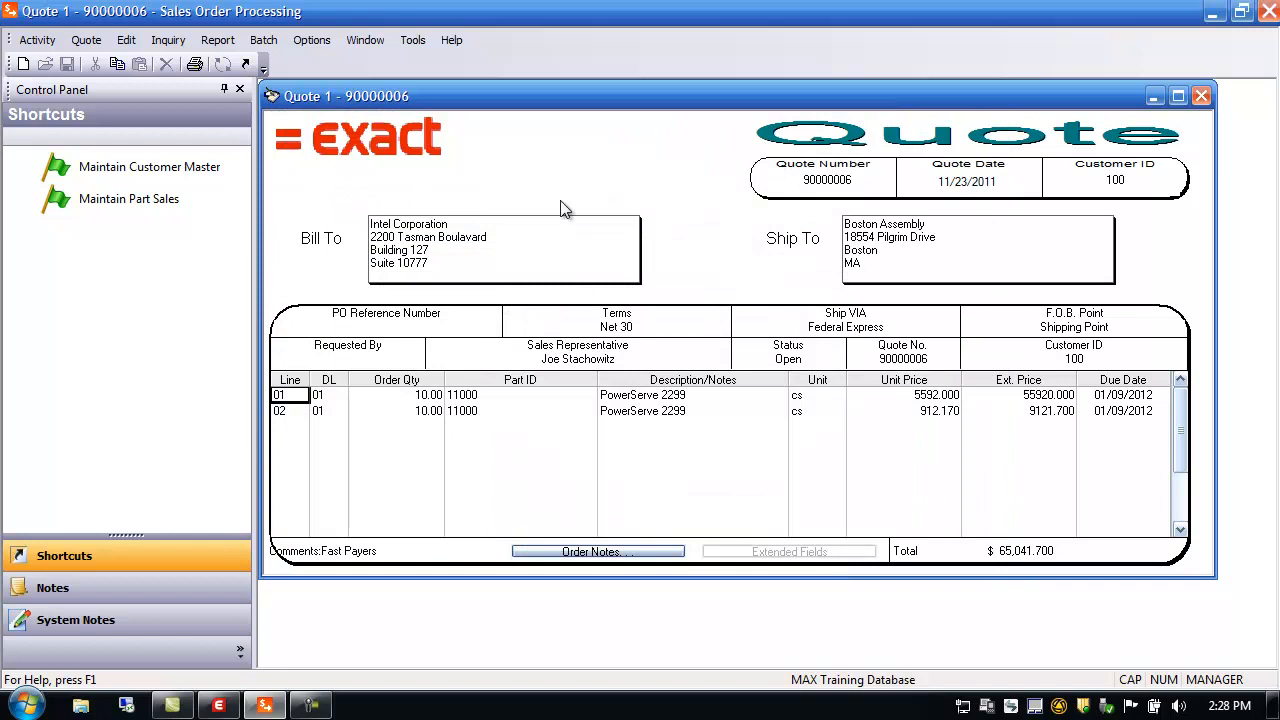
{"action": "left_click", "coordinate": [90, 44]}
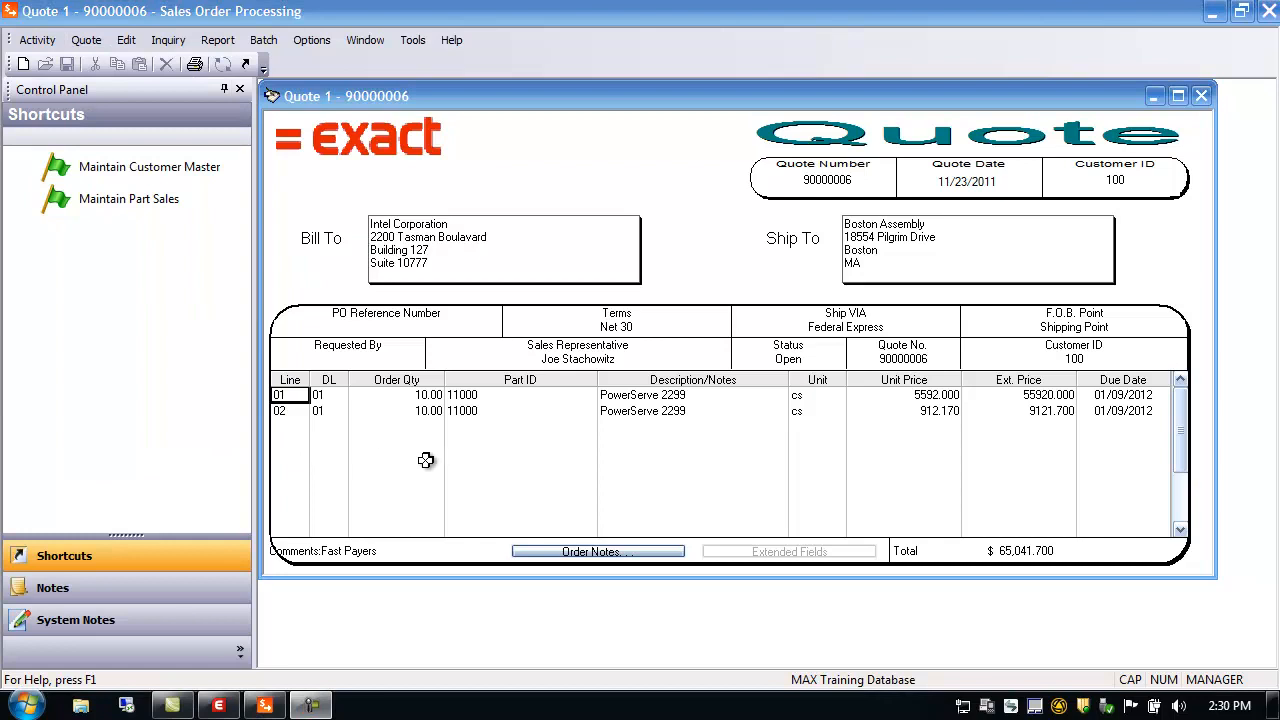
{"action": "left_click", "coordinate": [292, 422]}
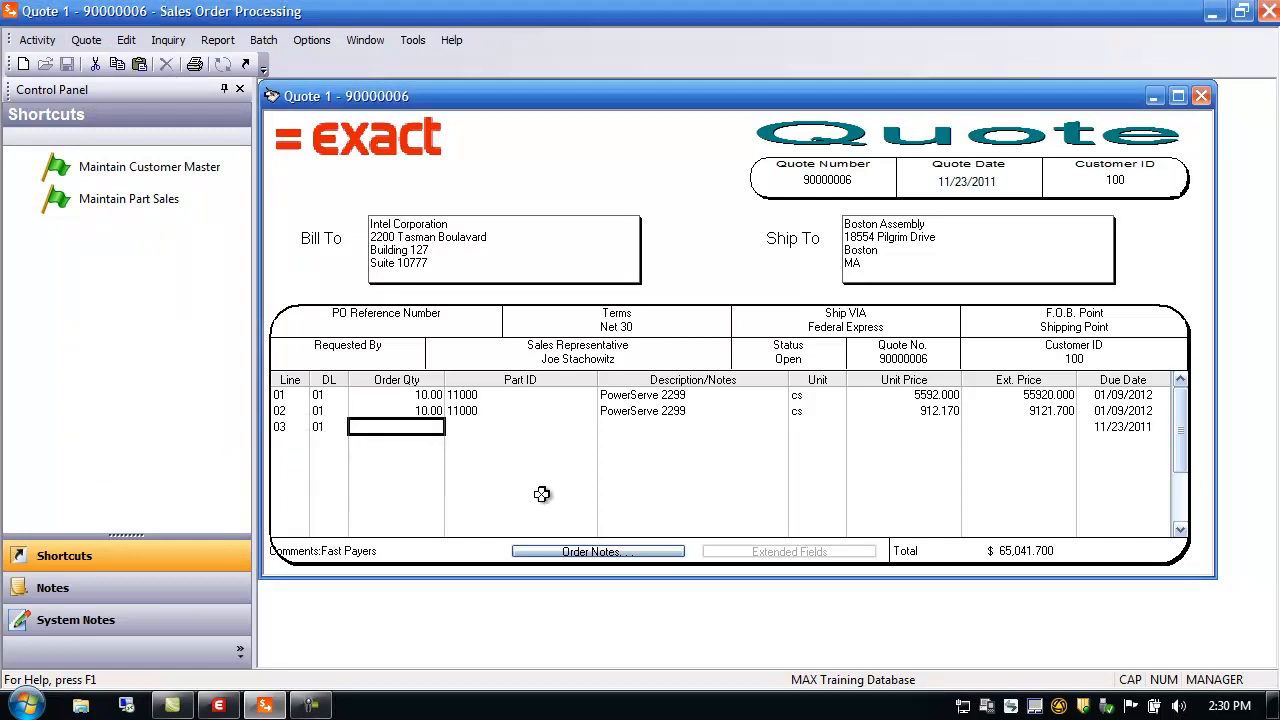
Enter quantity 10 of NEW PART on line 03, acknowledge the non-inventory notice, and start line 04
{"action": "type", "text": "10.00"}
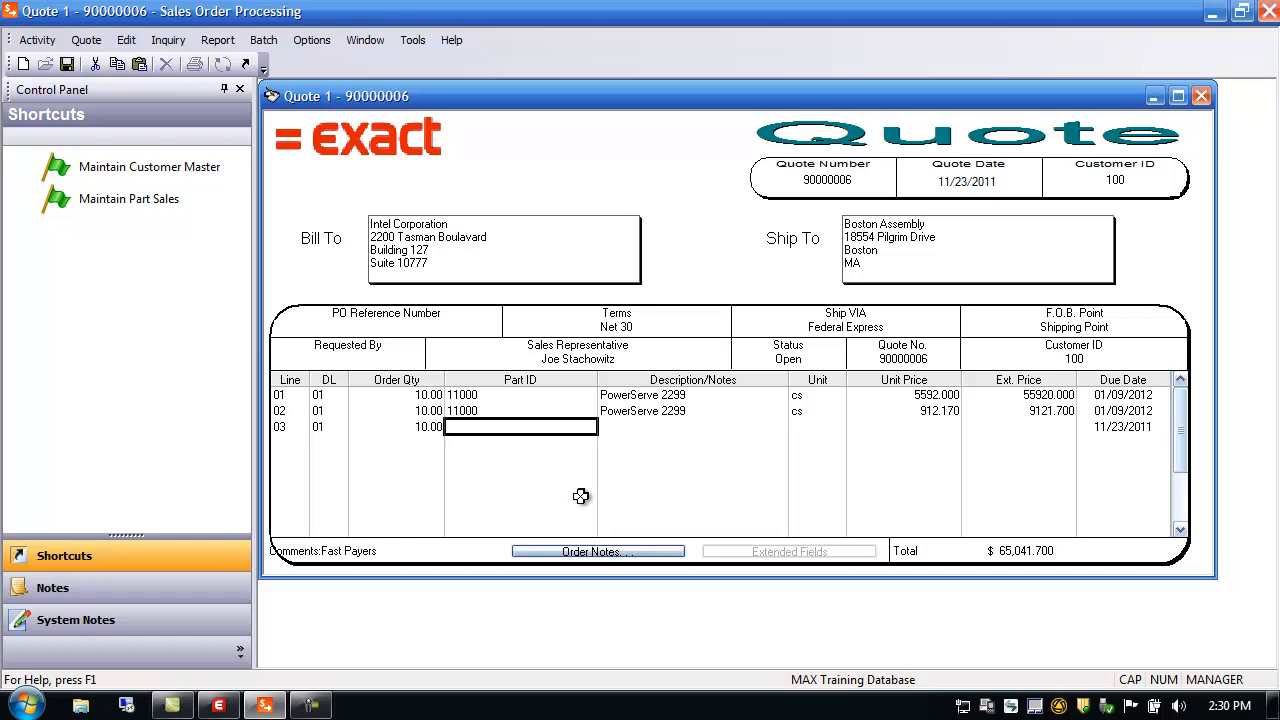
{"action": "type", "text": "NEW"}
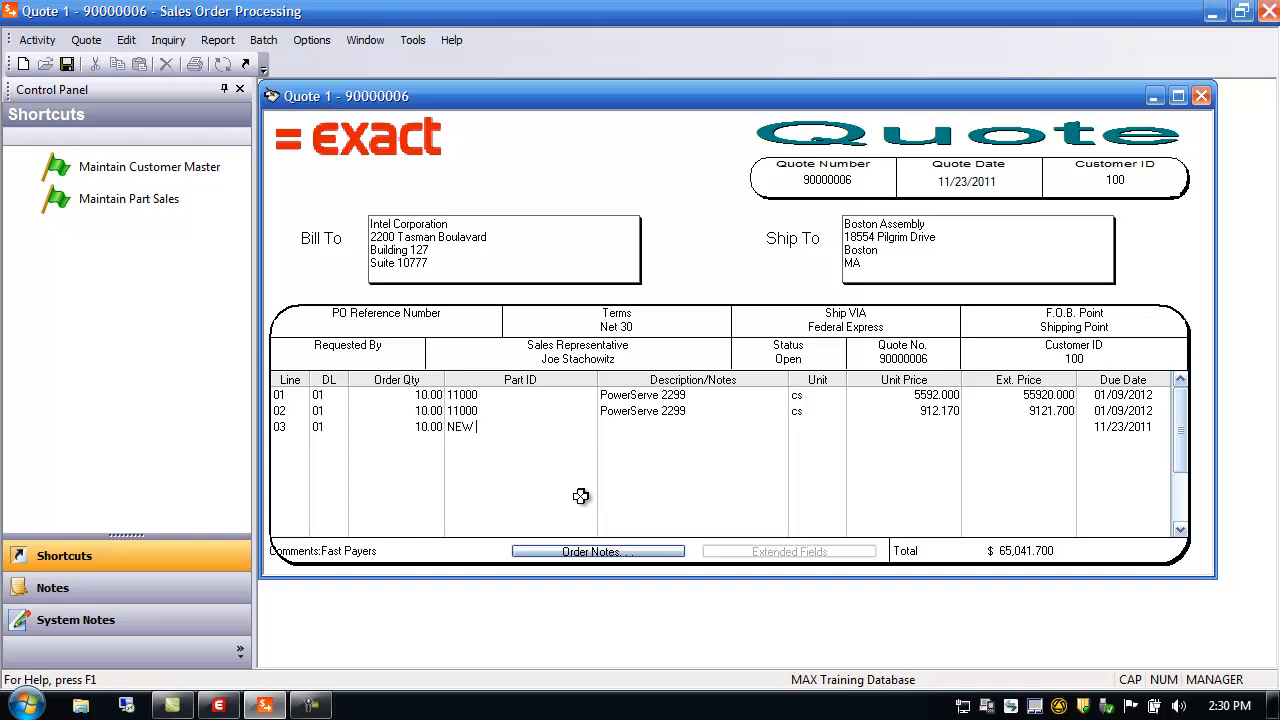
{"action": "key", "text": "Tab"}
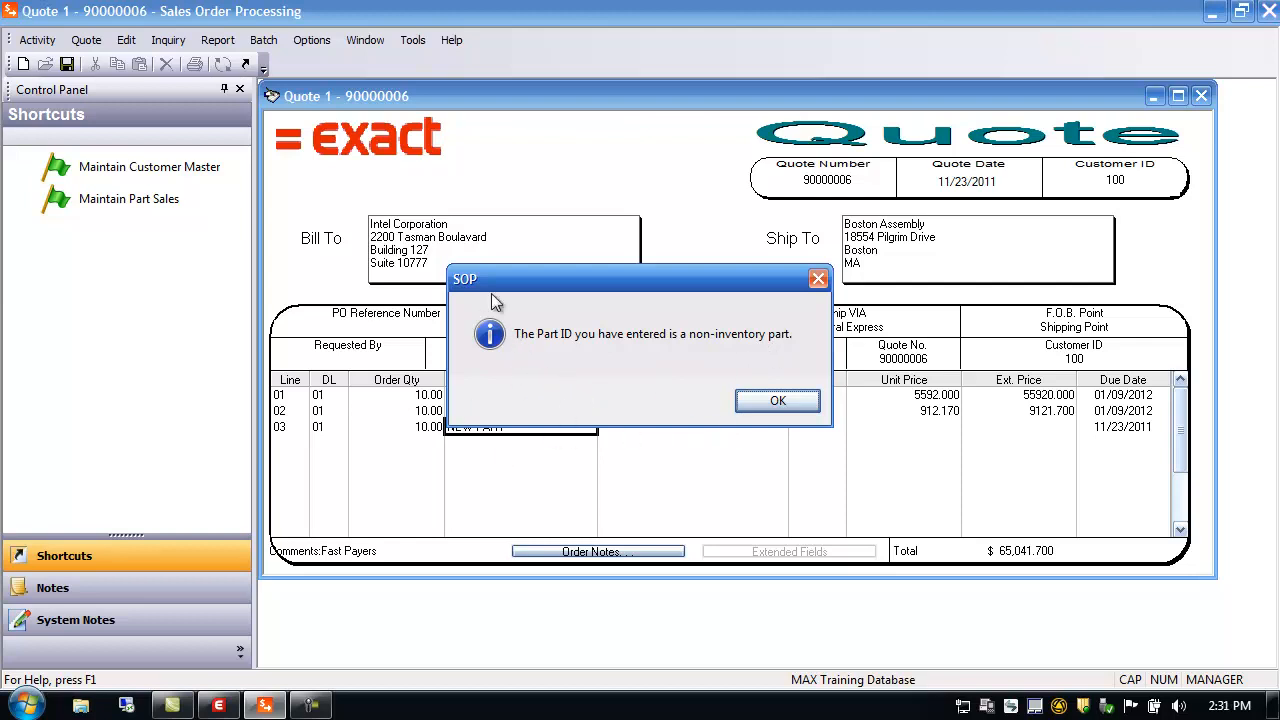
{"action": "left_click", "coordinate": [777, 400]}
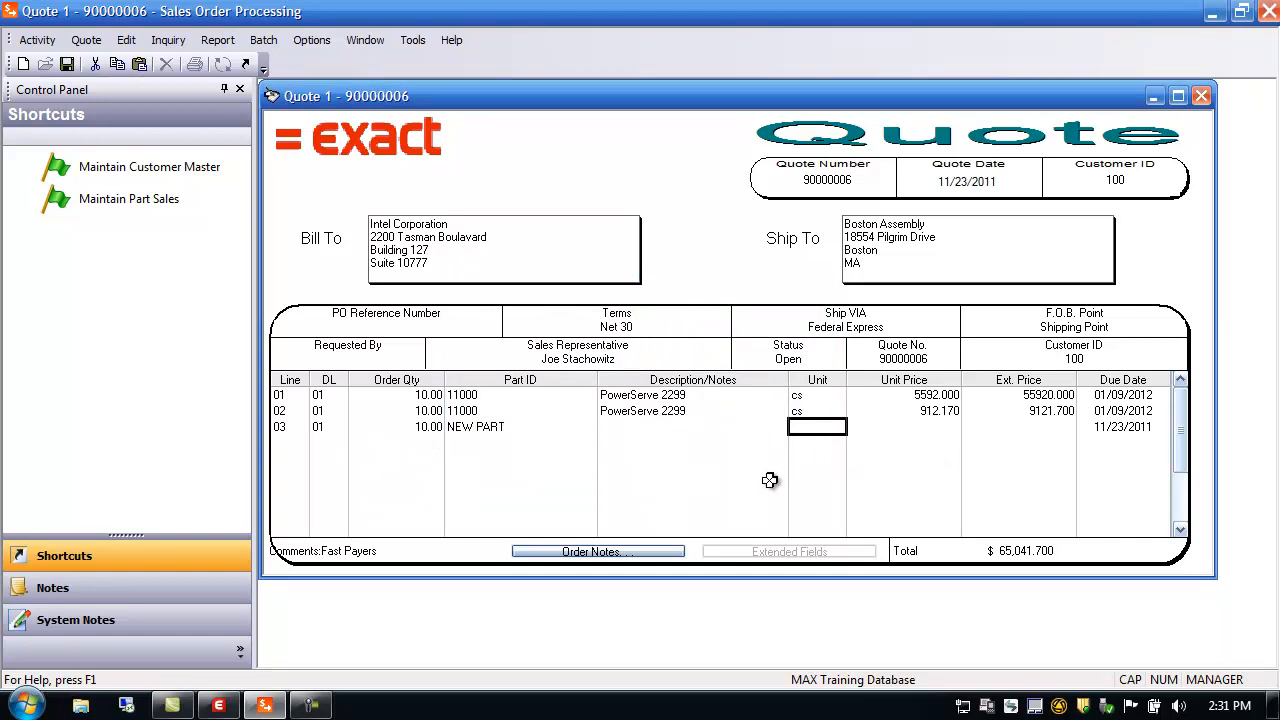
{"action": "key", "text": "Tab"}
{"action": "key", "text": "Tab"}
{"action": "key", "text": "Tab"}
{"action": "key", "text": "Tab"}
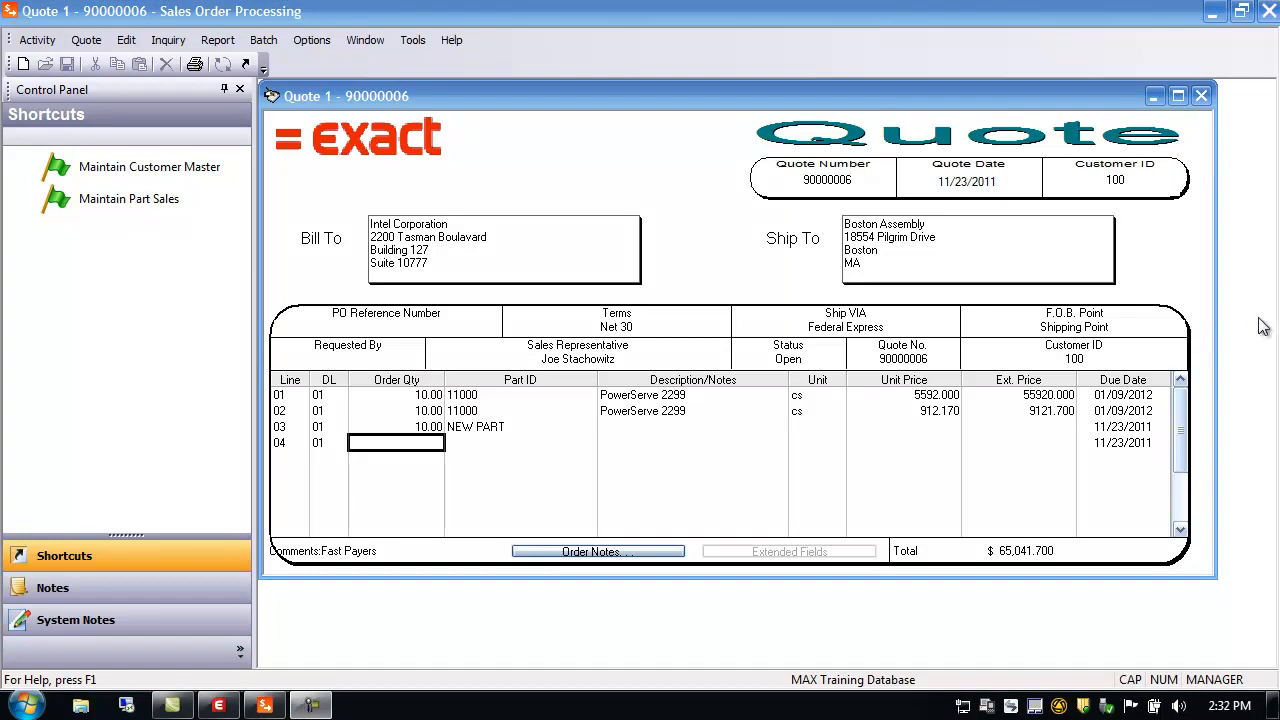
Close quote 90000006 and open a blank Order Entry form (Sales Order 2, dated 11/30/2011)
{"action": "left_click", "coordinate": [1201, 95]}
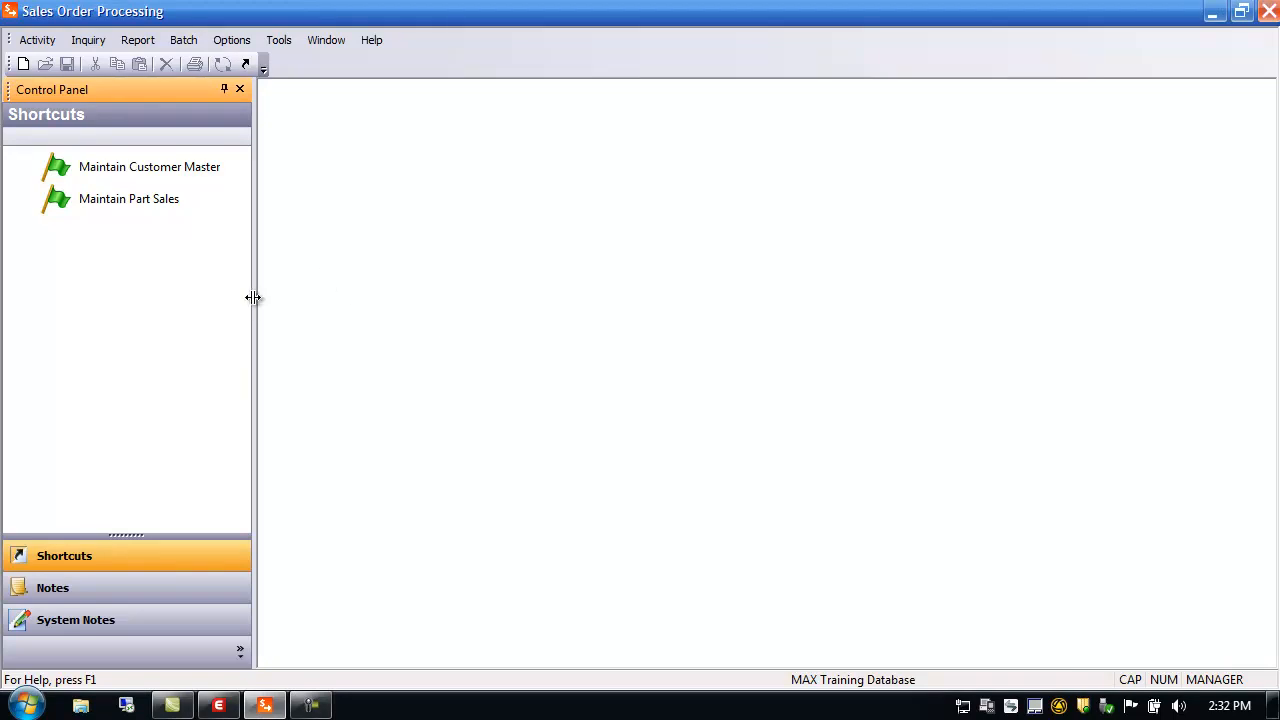
{"action": "left_click_drag", "start_coordinate": [254, 297], "coordinate": [199, 305]}
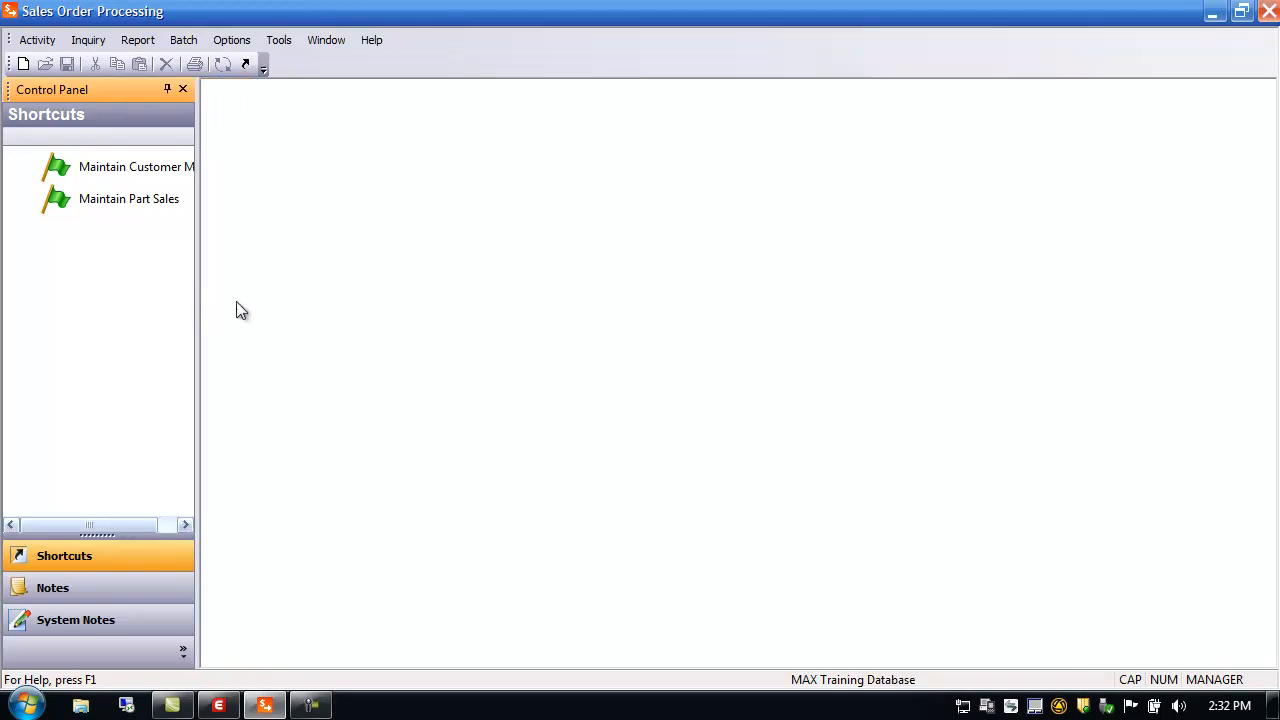
{"action": "left_click", "coordinate": [37, 40]}
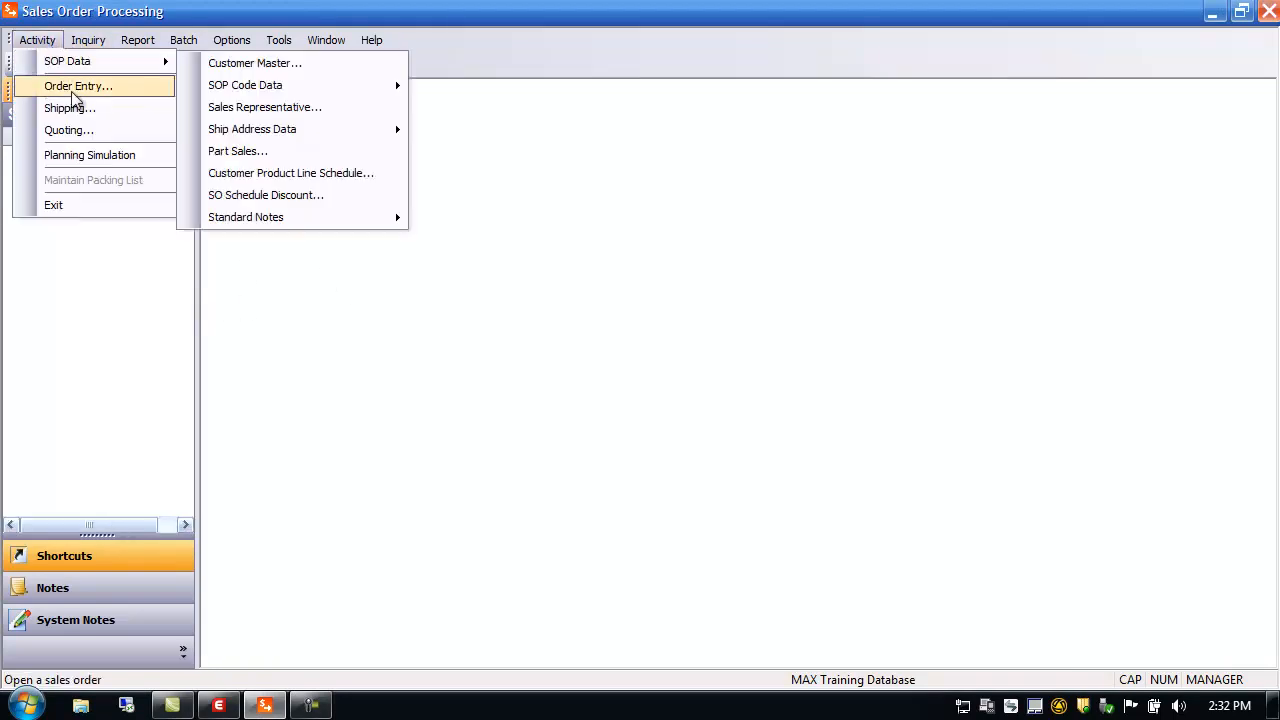
{"action": "left_click", "coordinate": [74, 87]}
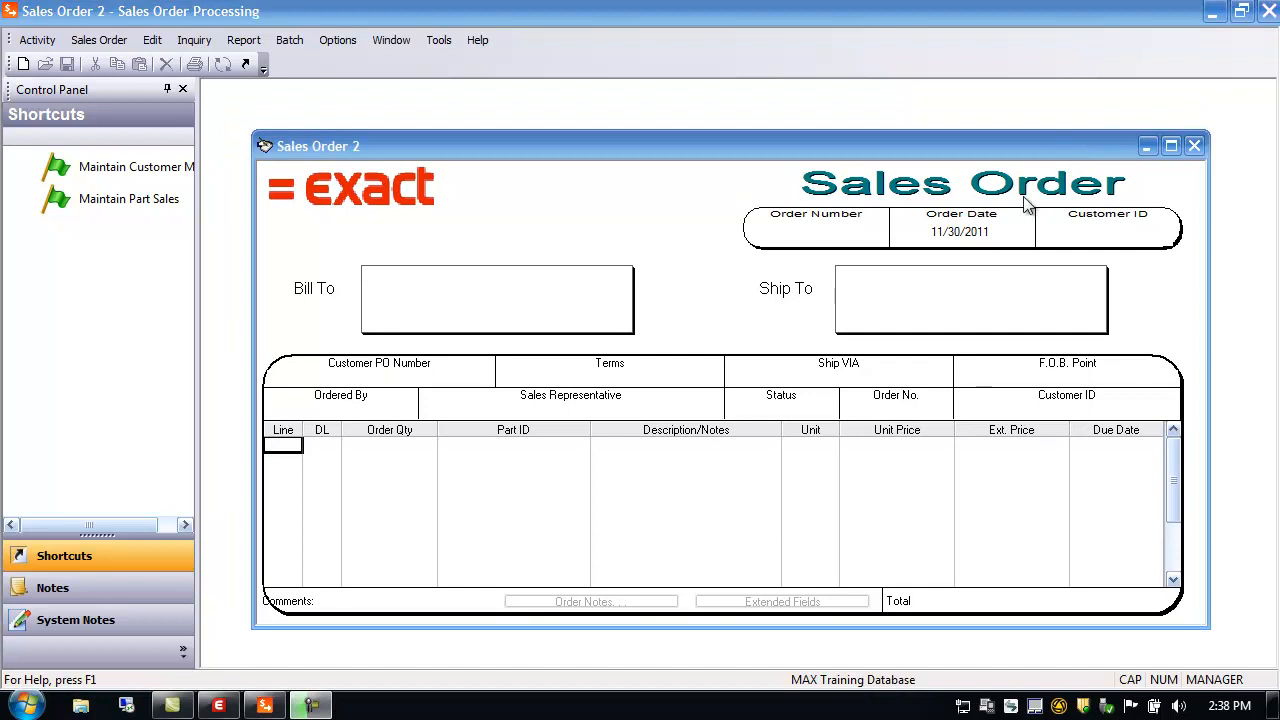
Create customer order 20000030 and pick customer 200, Medtronic Corporation, from the Customer Master Browser
{"action": "left_click_drag", "start_coordinate": [908, 147], "coordinate": [882, 114]}
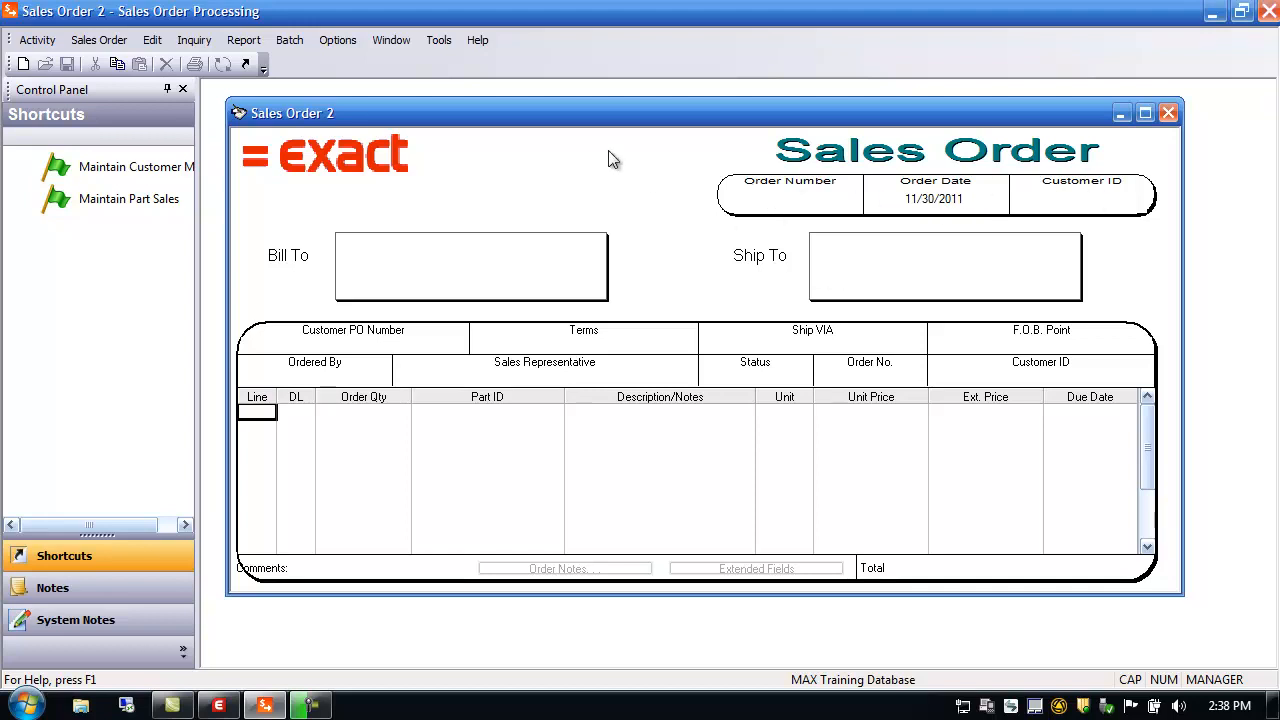
{"action": "left_click", "coordinate": [99, 40]}
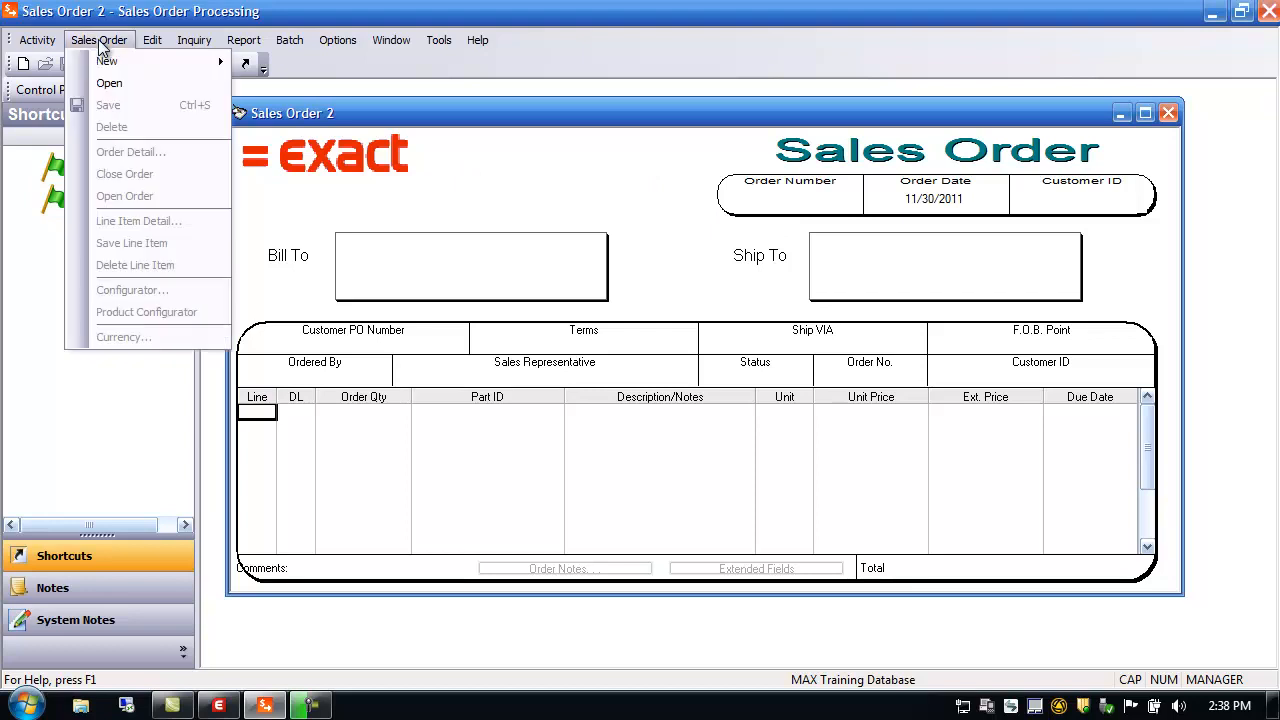
{"action": "mouse_move", "coordinate": [108, 58]}
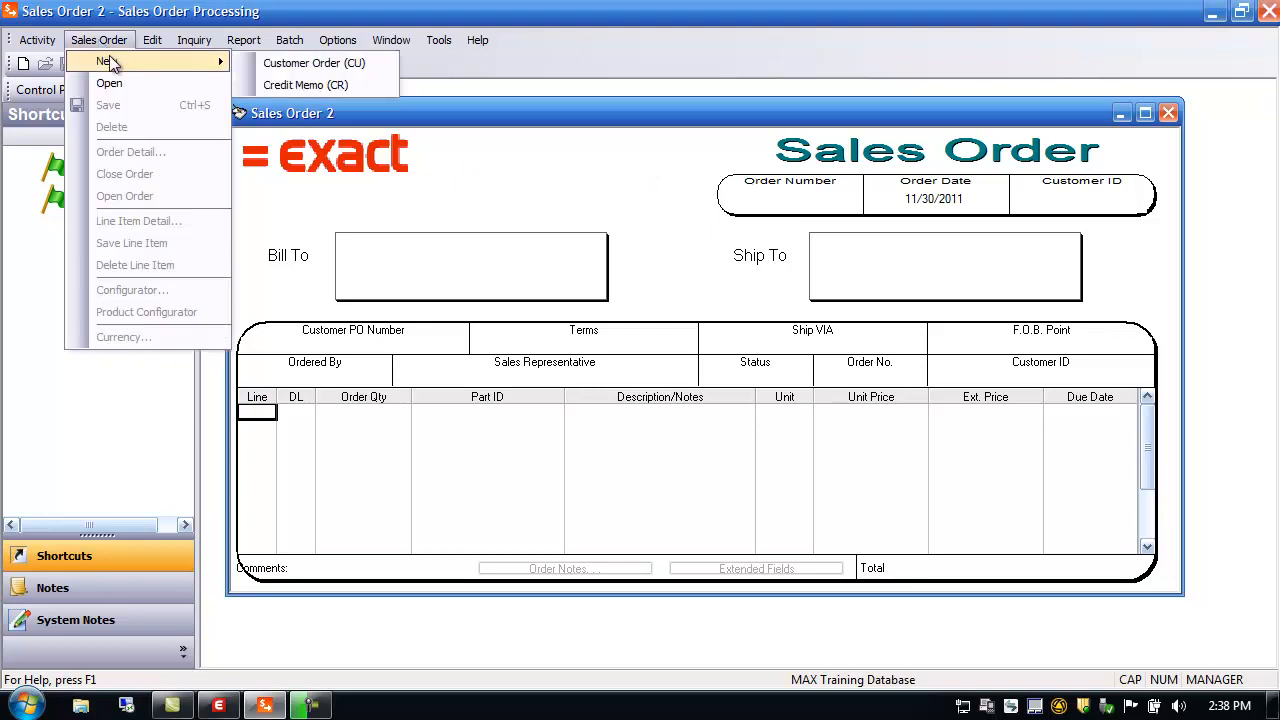
{"action": "left_click", "coordinate": [305, 64]}
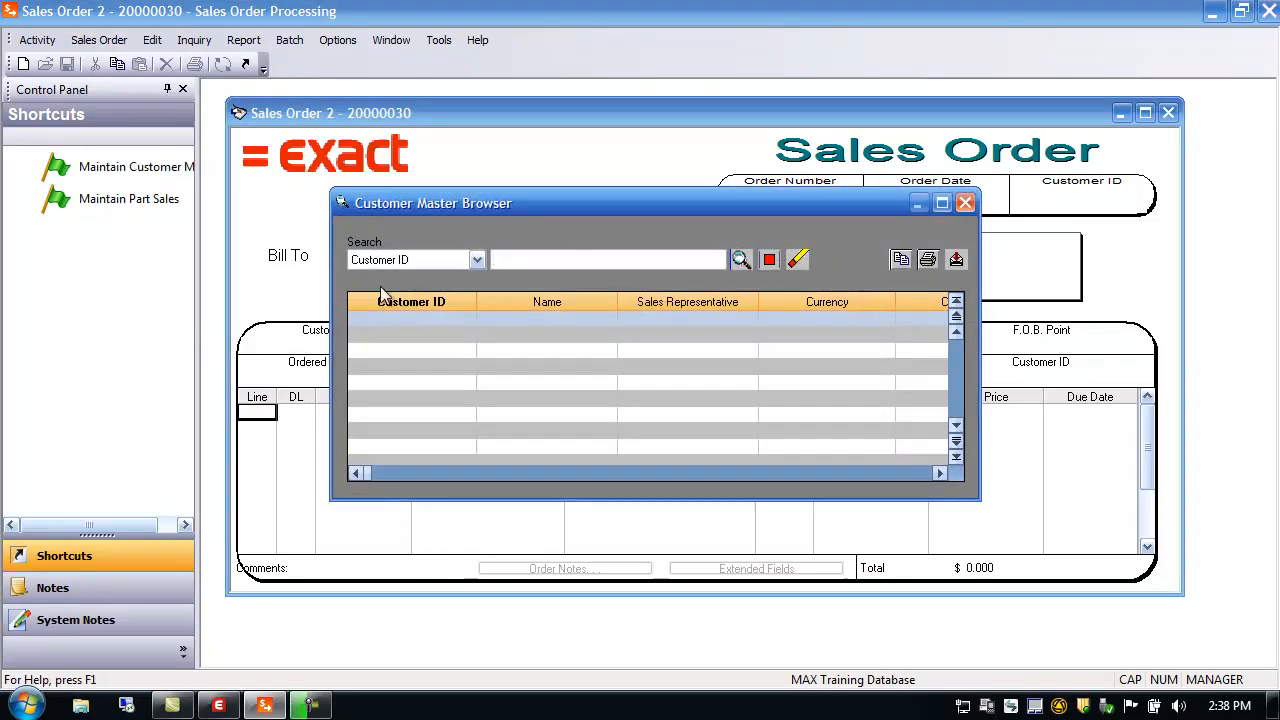
{"action": "left_click", "coordinate": [742, 259]}
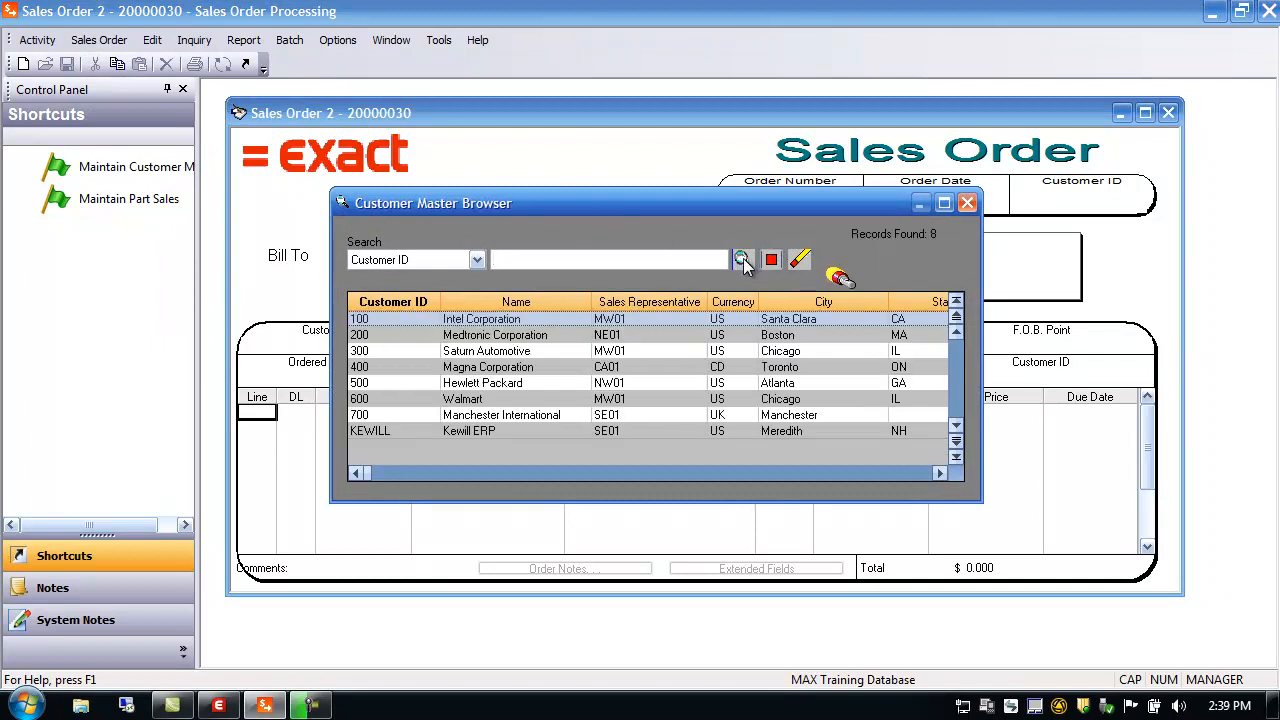
{"action": "double_click", "coordinate": [408, 338]}
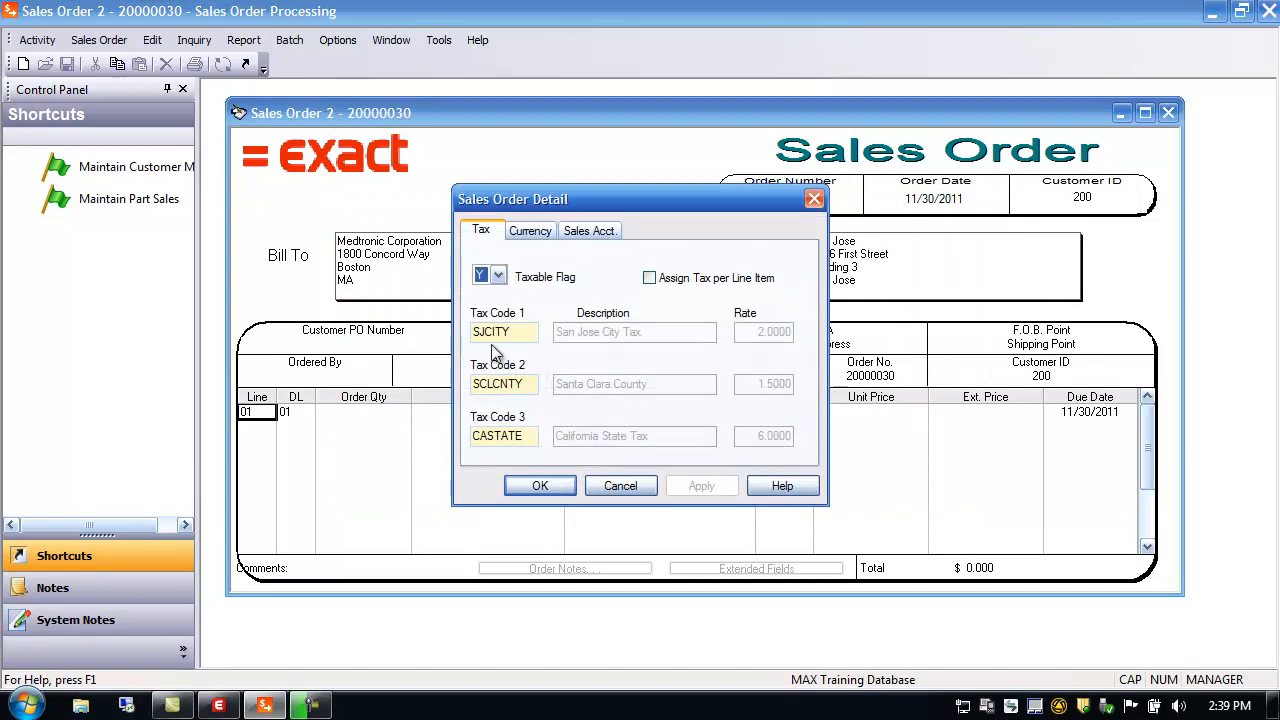
Review the order's Tax, Currency and Sales Account settings in Sales Order Detail
{"action": "left_click", "coordinate": [530, 232]}
{"action": "left_click", "coordinate": [588, 233]}
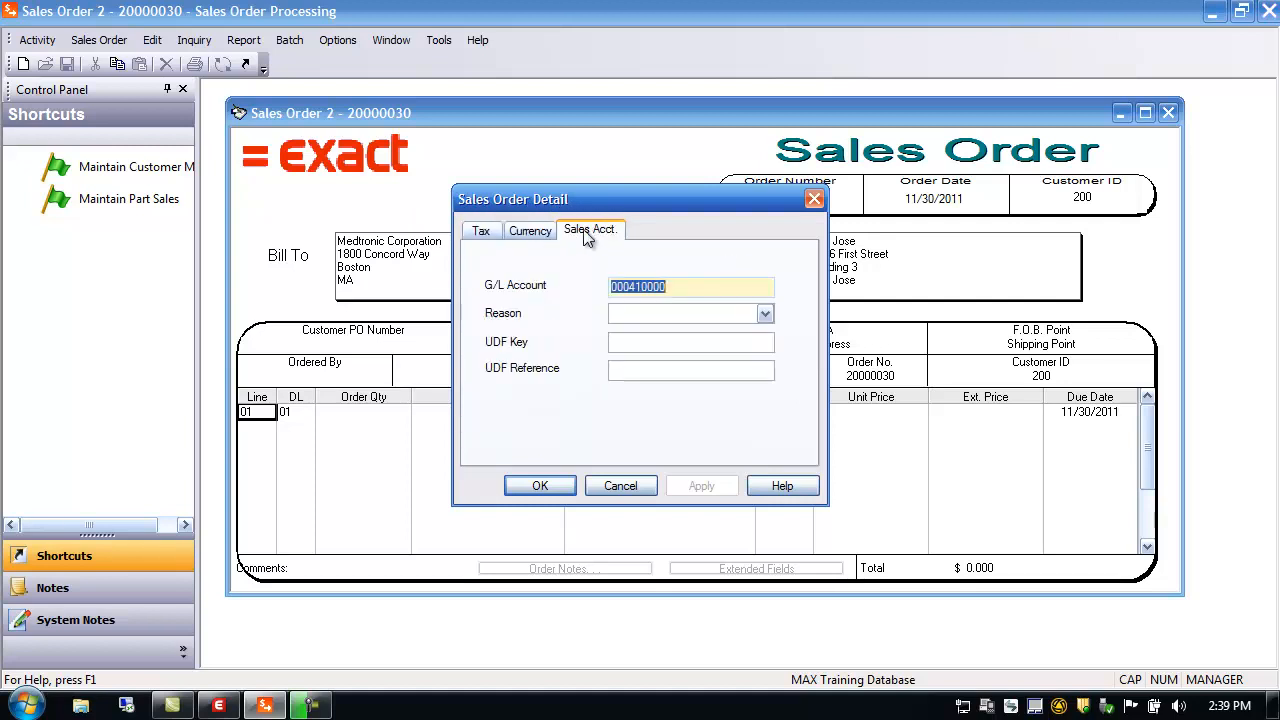
{"action": "left_click", "coordinate": [519, 234]}
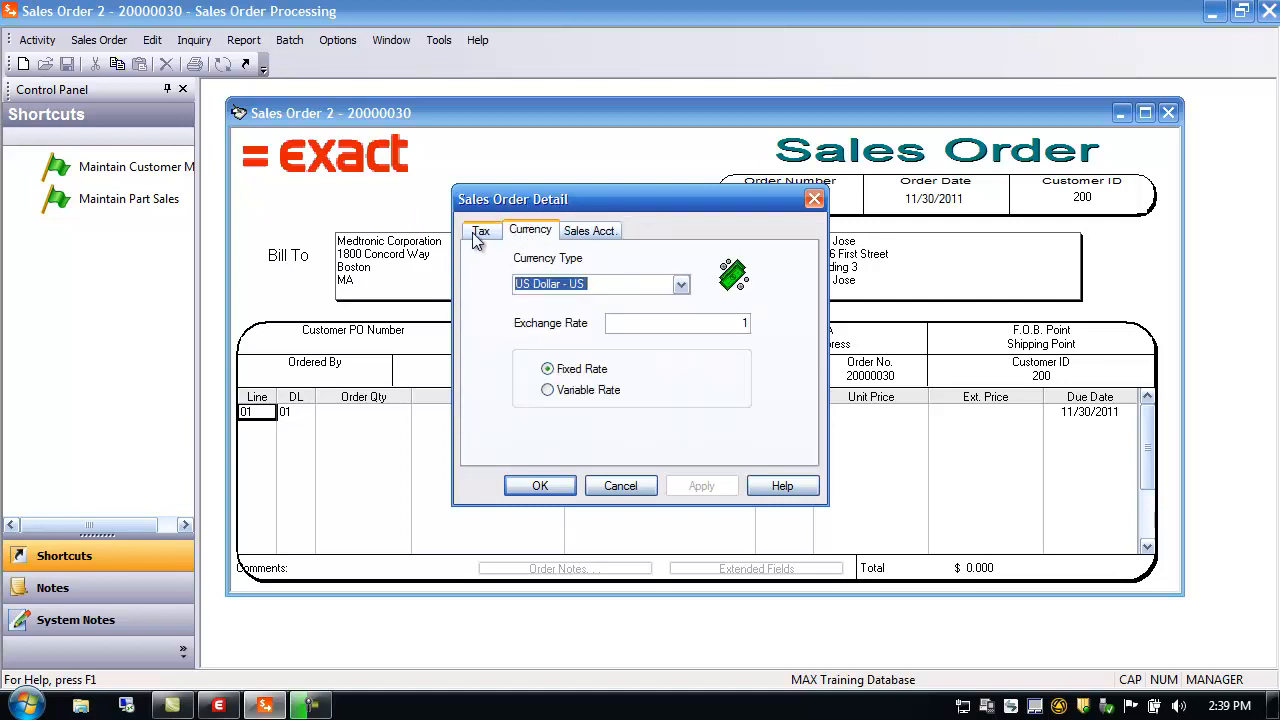
{"action": "left_click", "coordinate": [478, 235]}
{"action": "left_click", "coordinate": [529, 234]}
{"action": "left_click", "coordinate": [593, 233]}
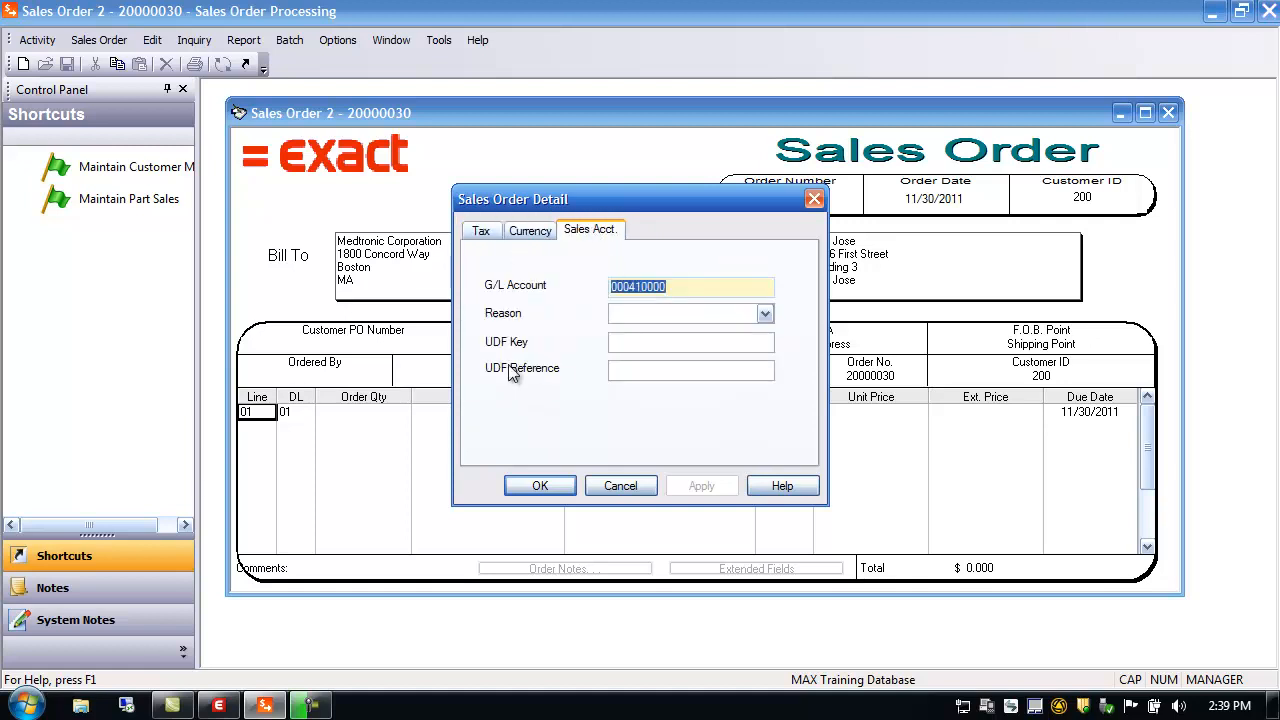
Set Reason on Sales Acct. to Trade Show - 05, apply it, and close the order detail
{"action": "left_click", "coordinate": [765, 314]}
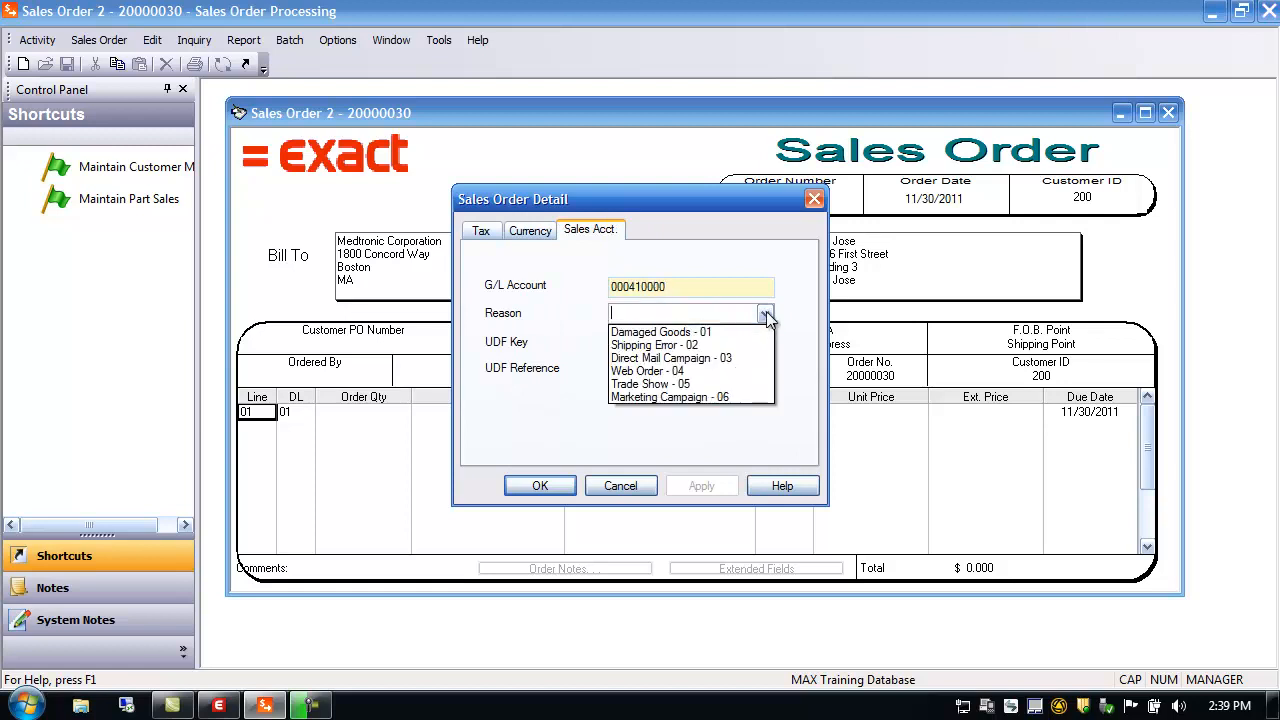
{"action": "left_click", "coordinate": [655, 383]}
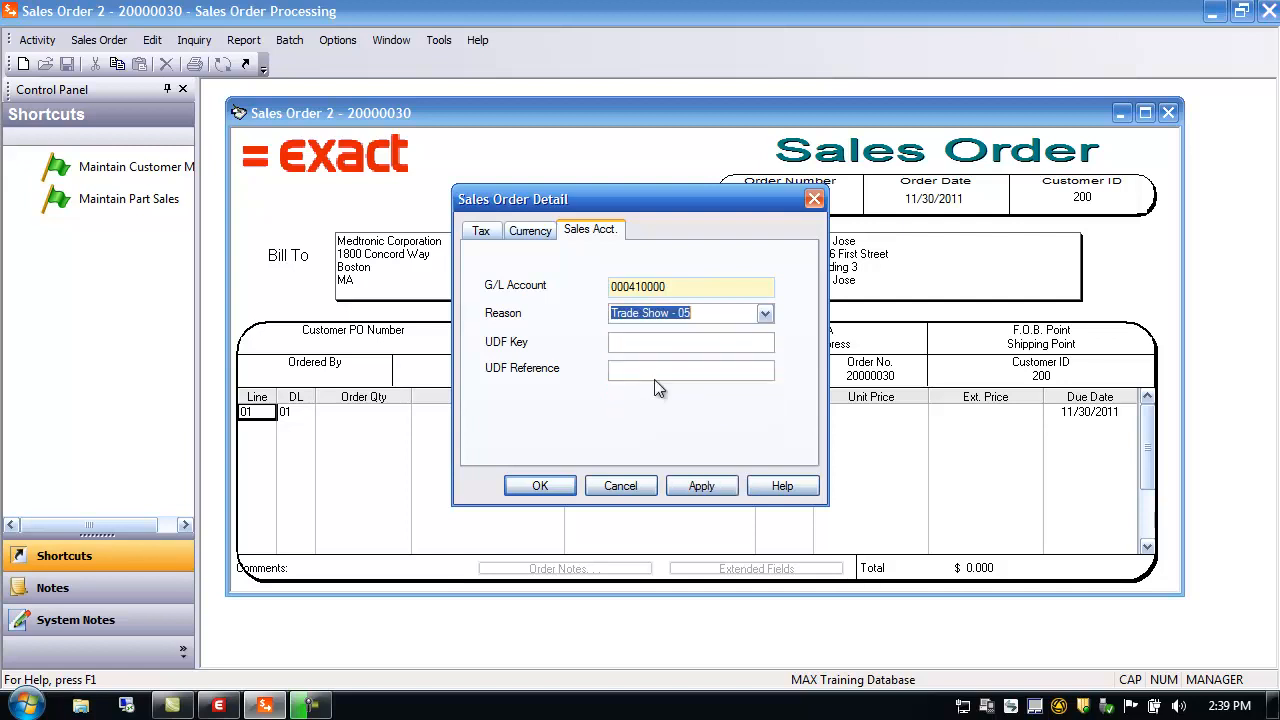
{"action": "left_click", "coordinate": [696, 487]}
{"action": "left_click", "coordinate": [541, 486]}
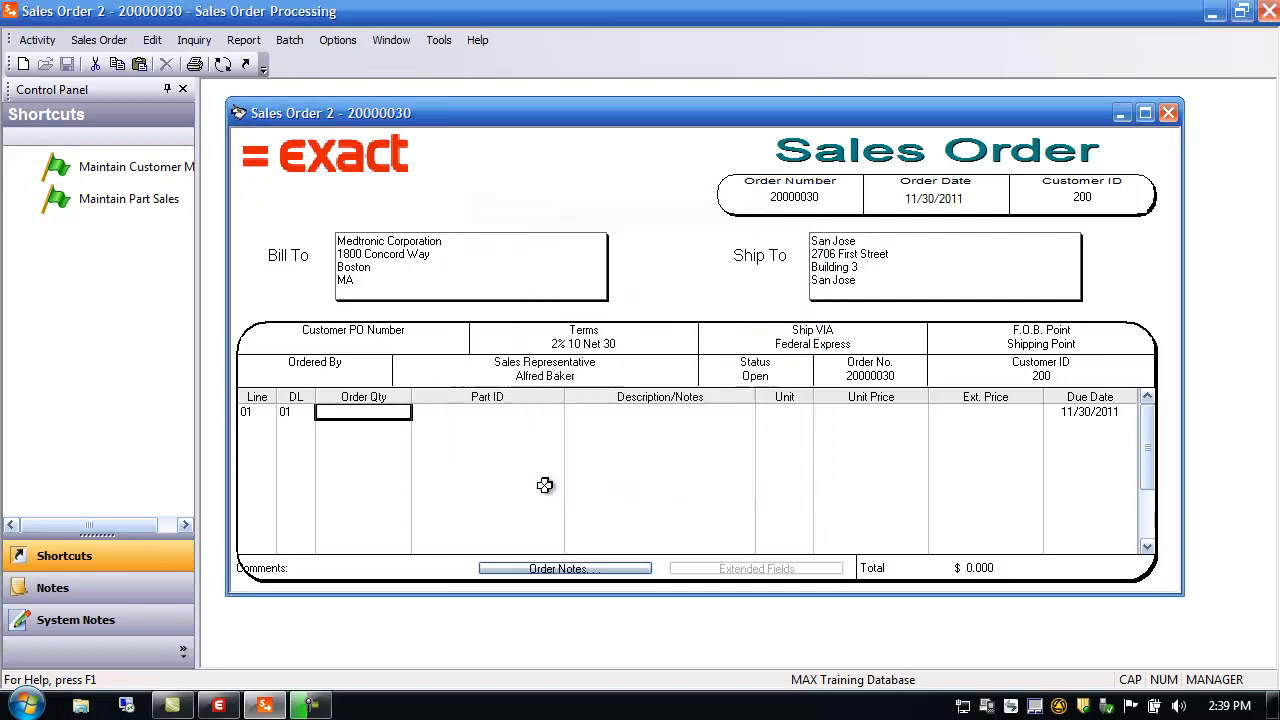
Uncheck Invoke Order Detail Dialog on Order Creation in the order entry preferences
{"action": "left_click", "coordinate": [338, 40]}
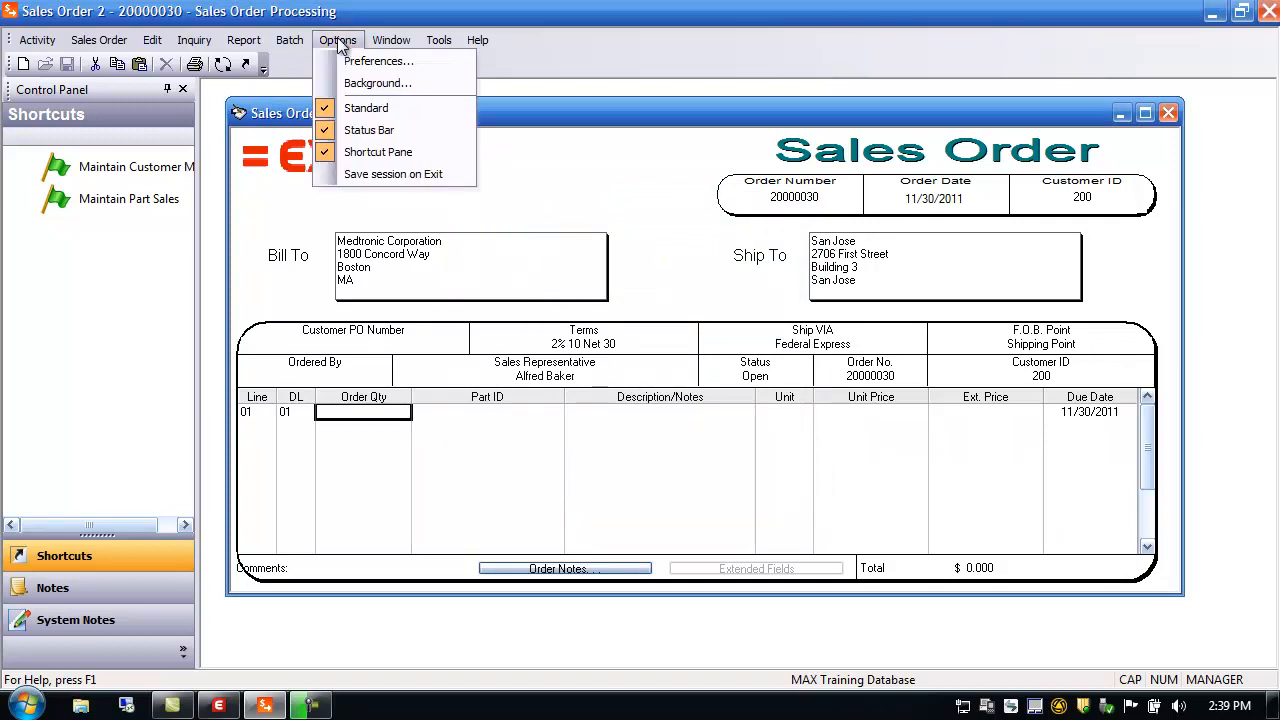
{"action": "left_click", "coordinate": [370, 62]}
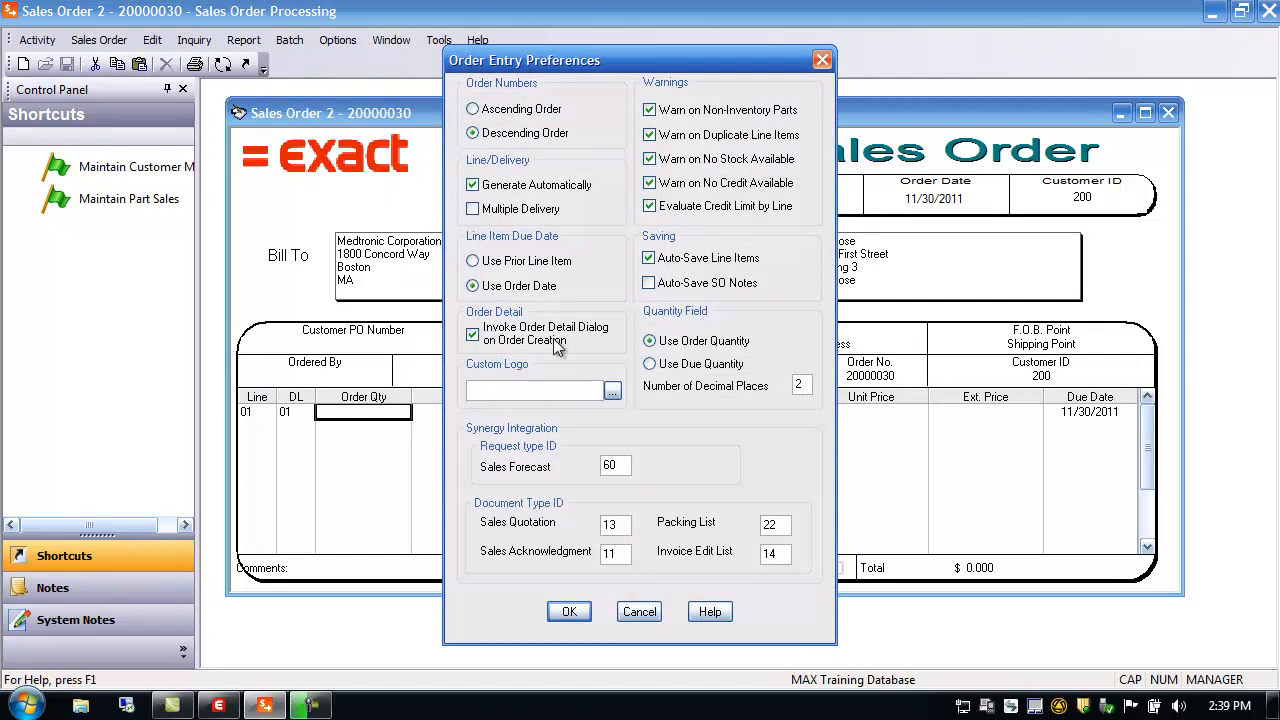
{"action": "left_click", "coordinate": [473, 338]}
{"action": "left_click", "coordinate": [570, 613]}
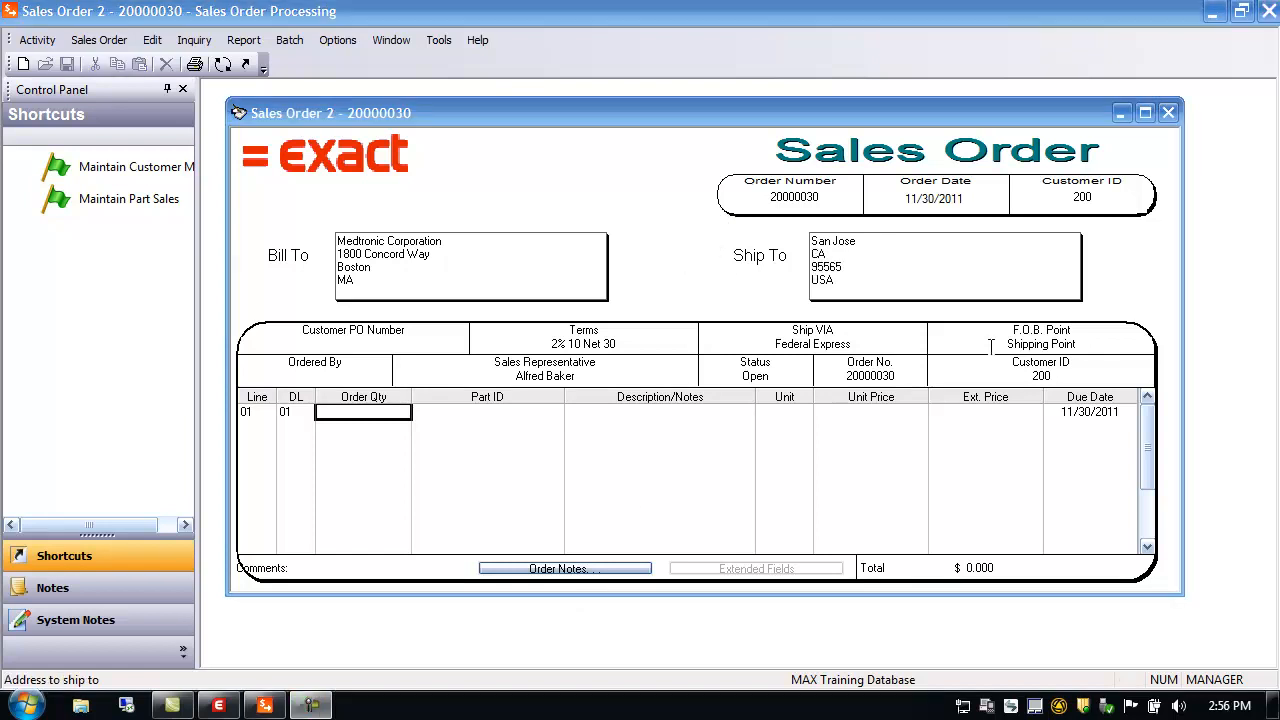
{"action": "double_click", "coordinate": [830, 259]}
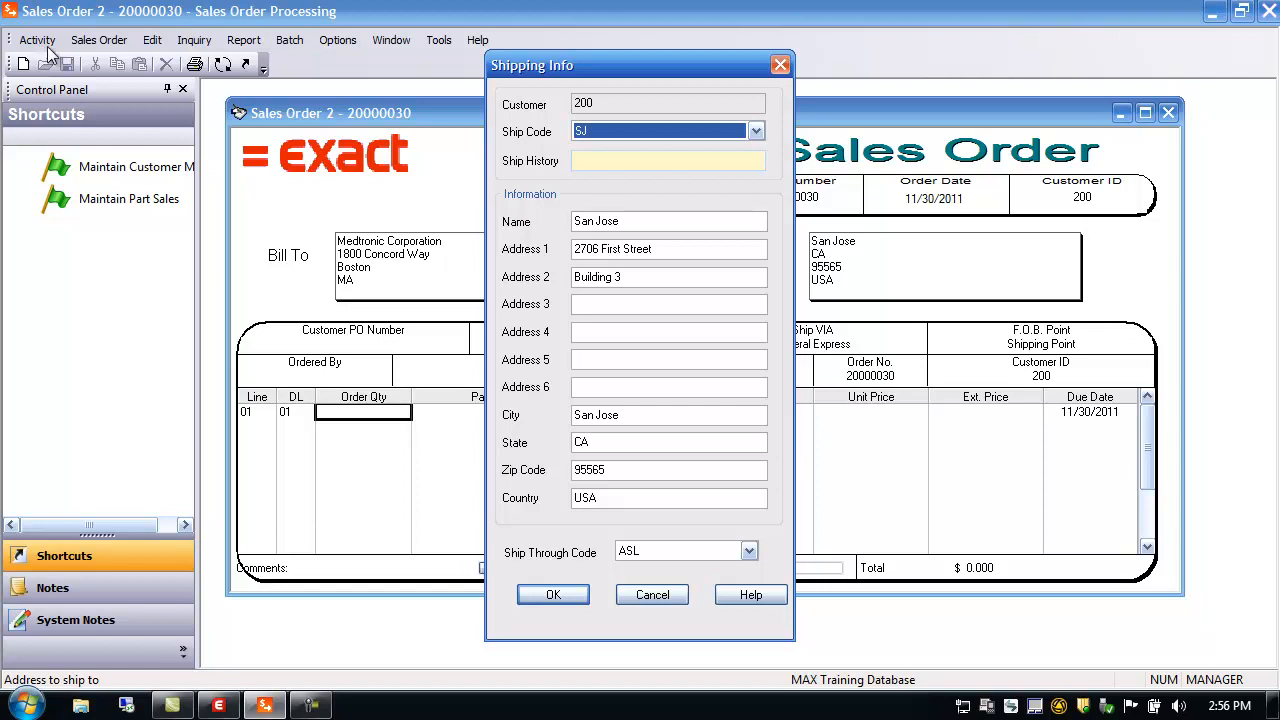
{"action": "left_click", "coordinate": [586, 161]}
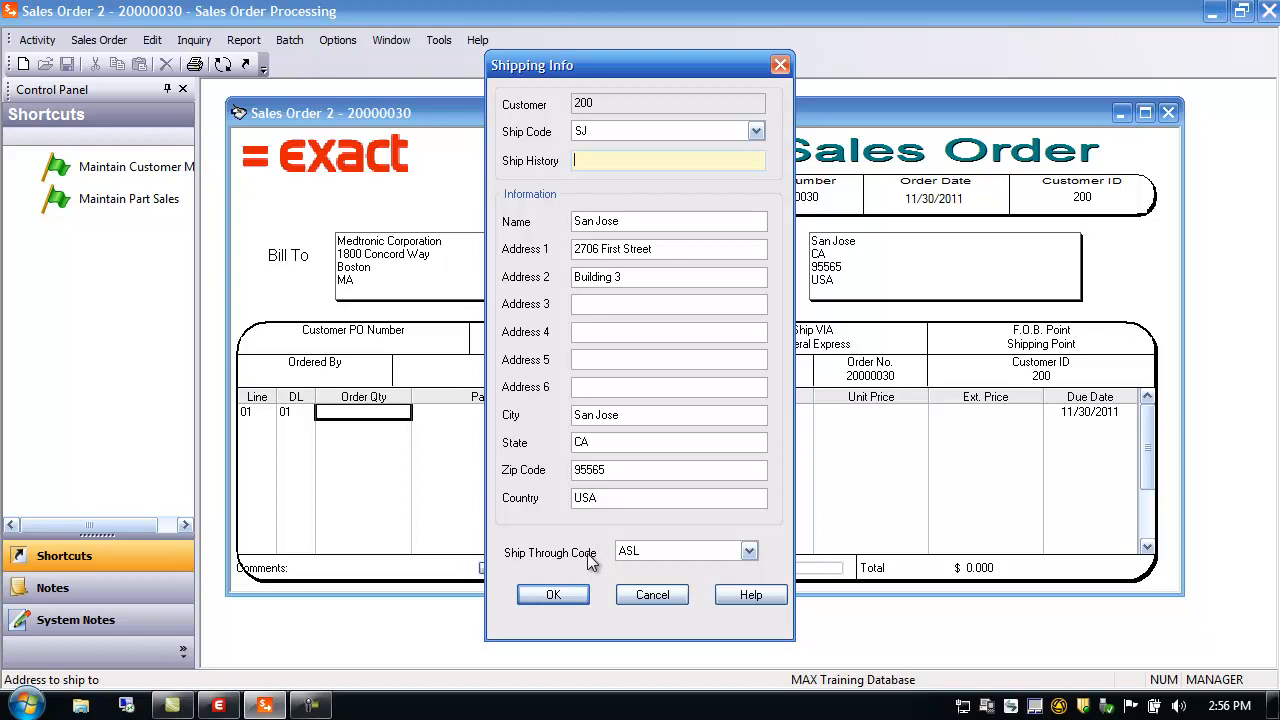
{"action": "left_click", "coordinate": [648, 596]}
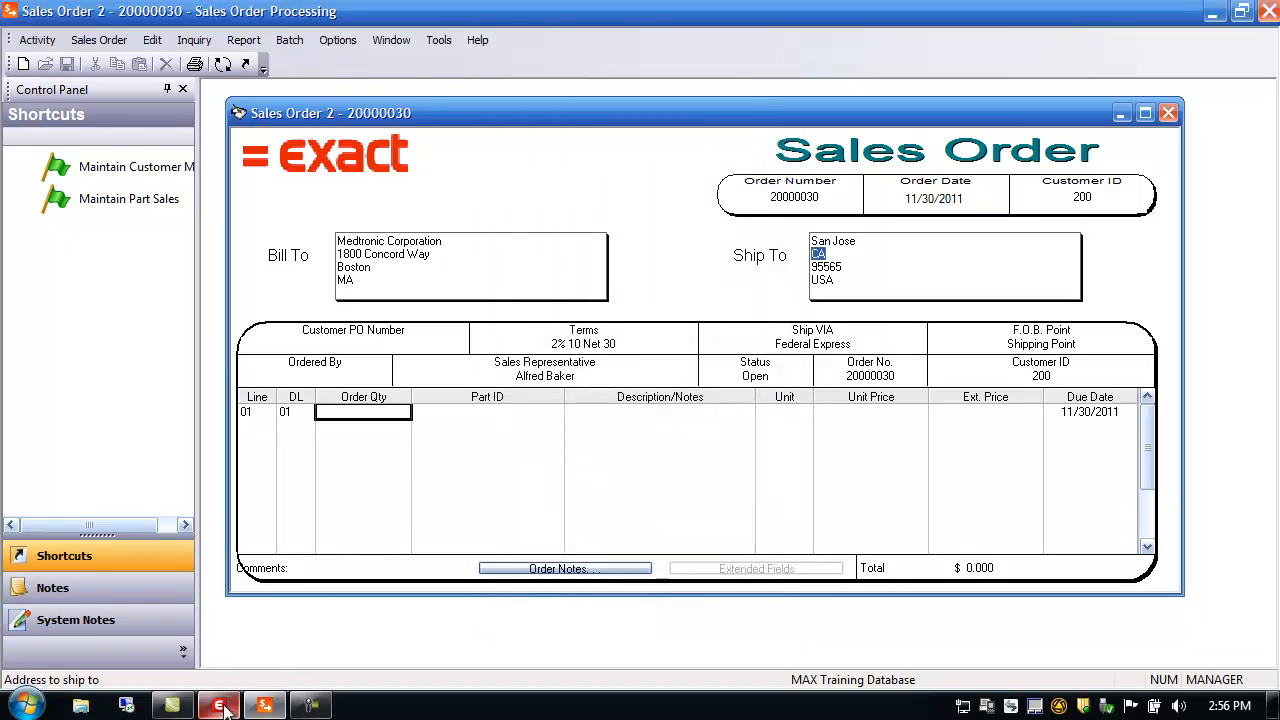
In System Manager's Configuration Editor, list the Sales Order settings, including Update Ship To Info
{"action": "mouse_move", "coordinate": [222, 708]}
{"action": "left_click", "coordinate": [230, 640]}
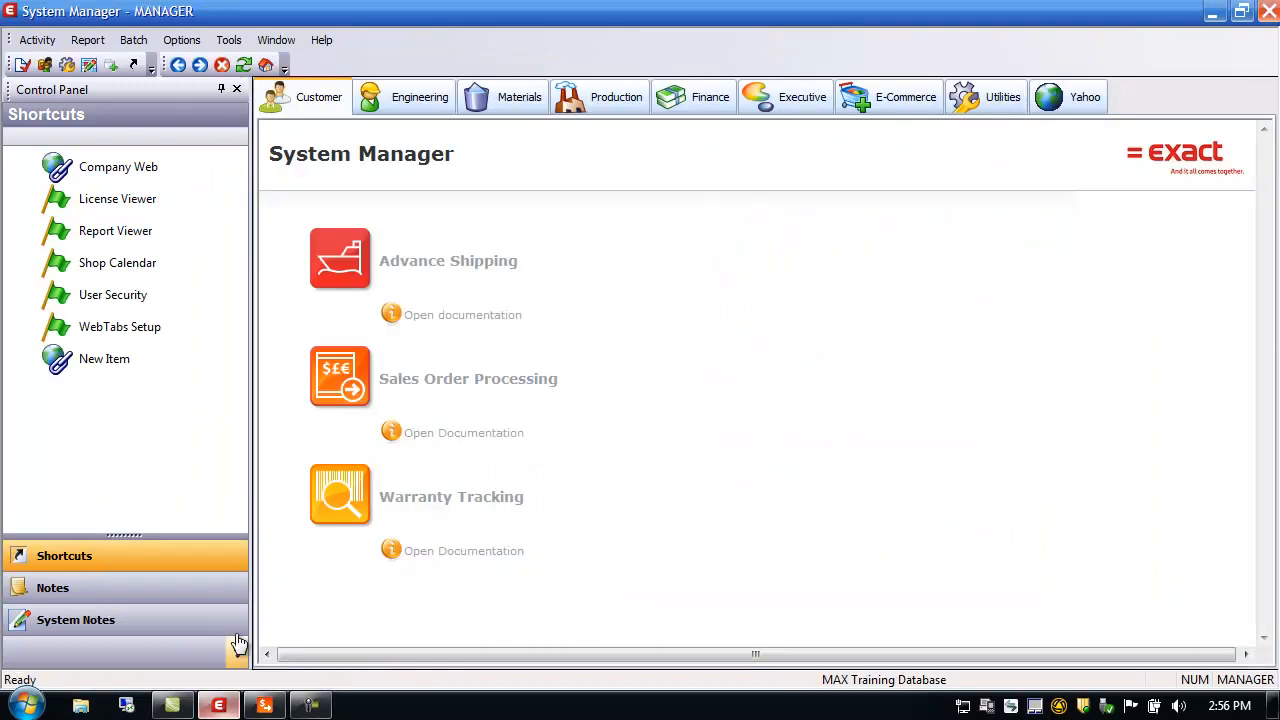
{"action": "left_click", "coordinate": [38, 42]}
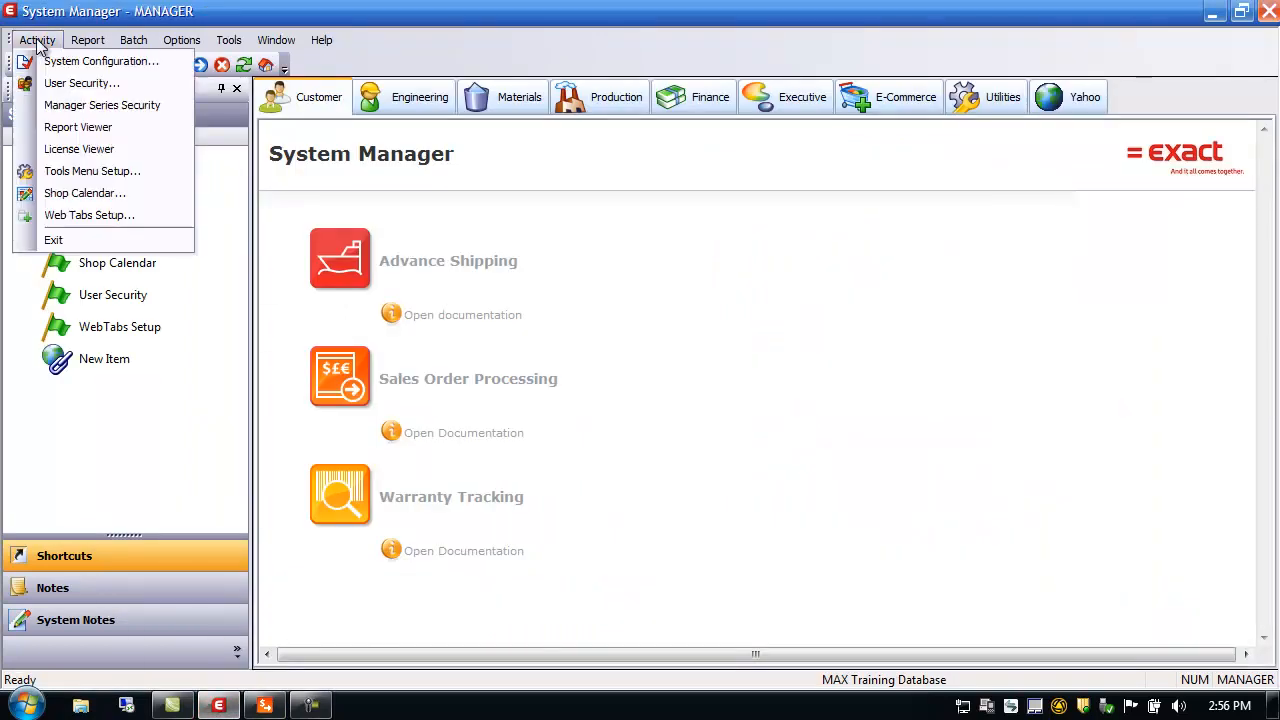
{"action": "left_click", "coordinate": [54, 62]}
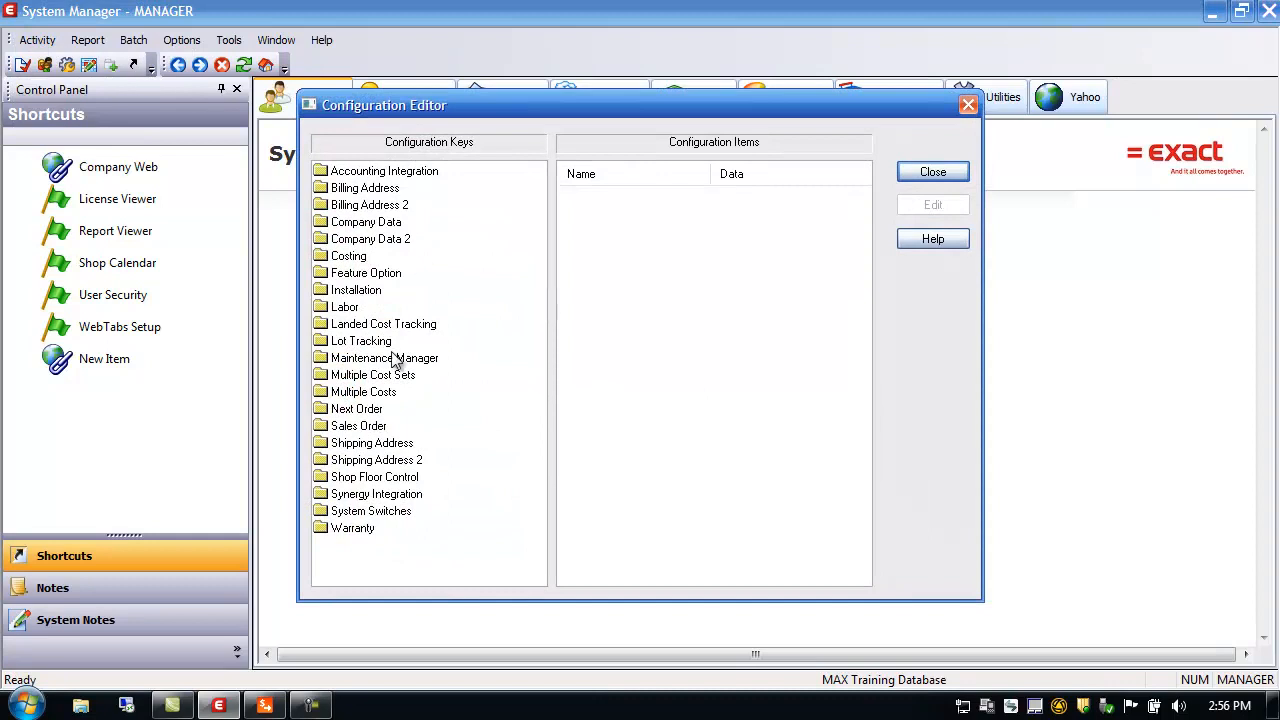
{"action": "left_click", "coordinate": [357, 428]}
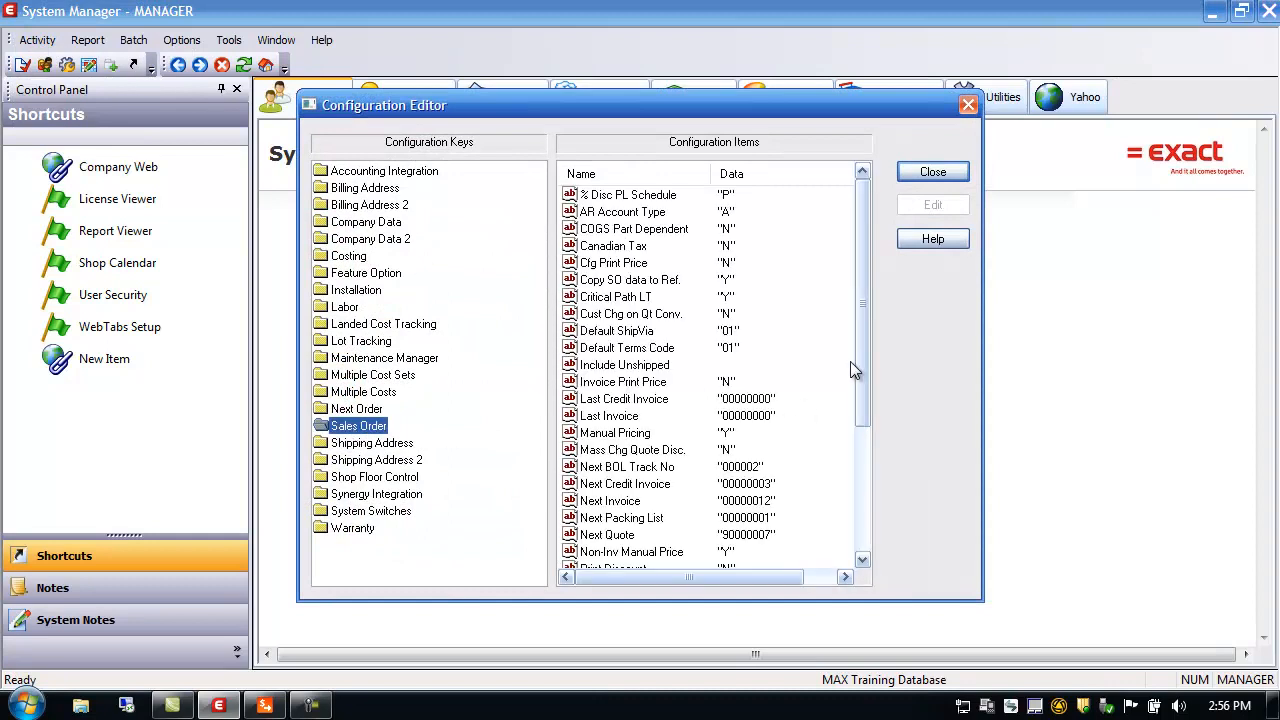
{"action": "left_click_drag", "start_coordinate": [864, 351], "coordinate": [882, 520]}
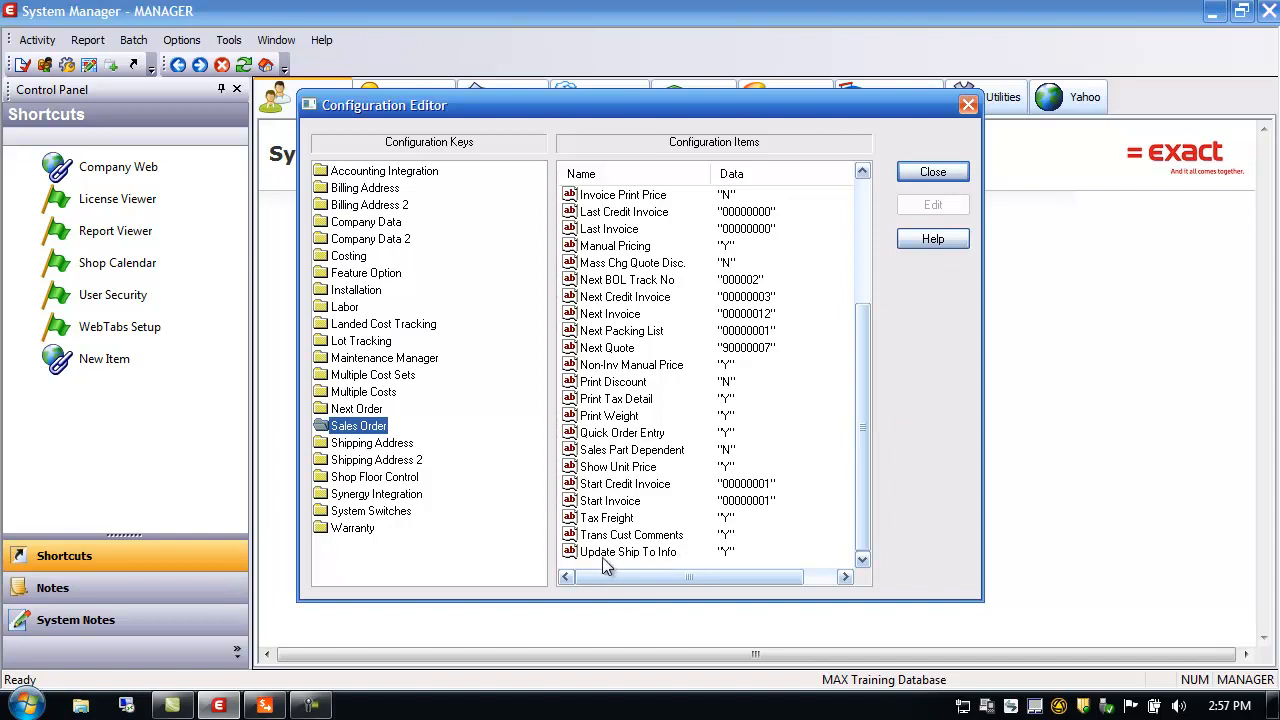
Close the Configuration Editor after reviewing the Sales Order settings
{"action": "left_click", "coordinate": [931, 174]}
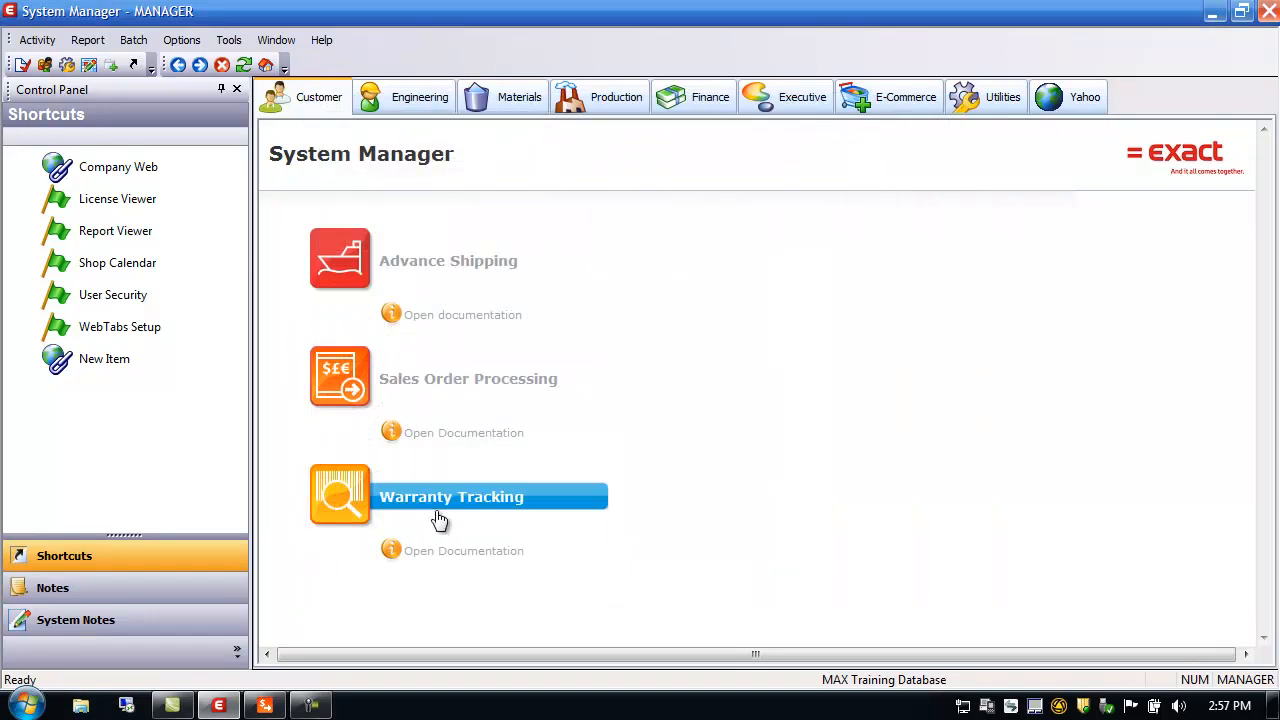
Ship order 20000030 to the customer's default address with ship-through code None
{"action": "left_click", "coordinate": [266, 707]}
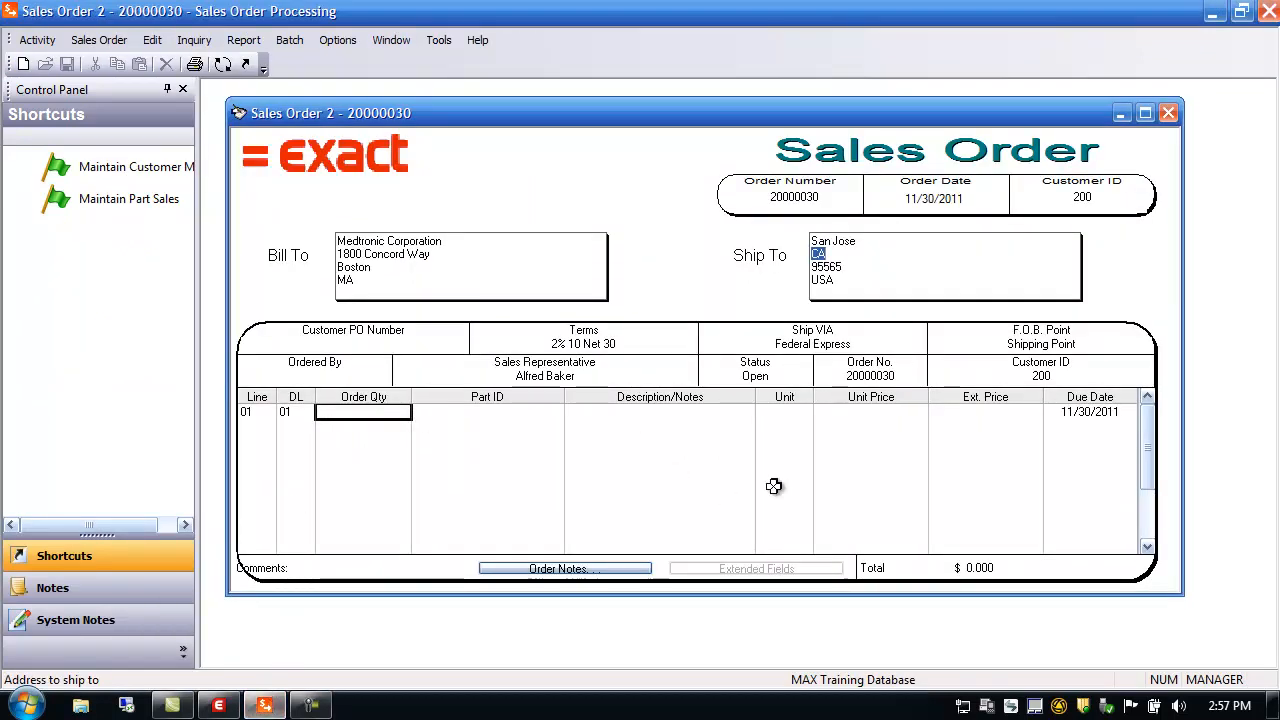
{"action": "double_click", "coordinate": [831, 262]}
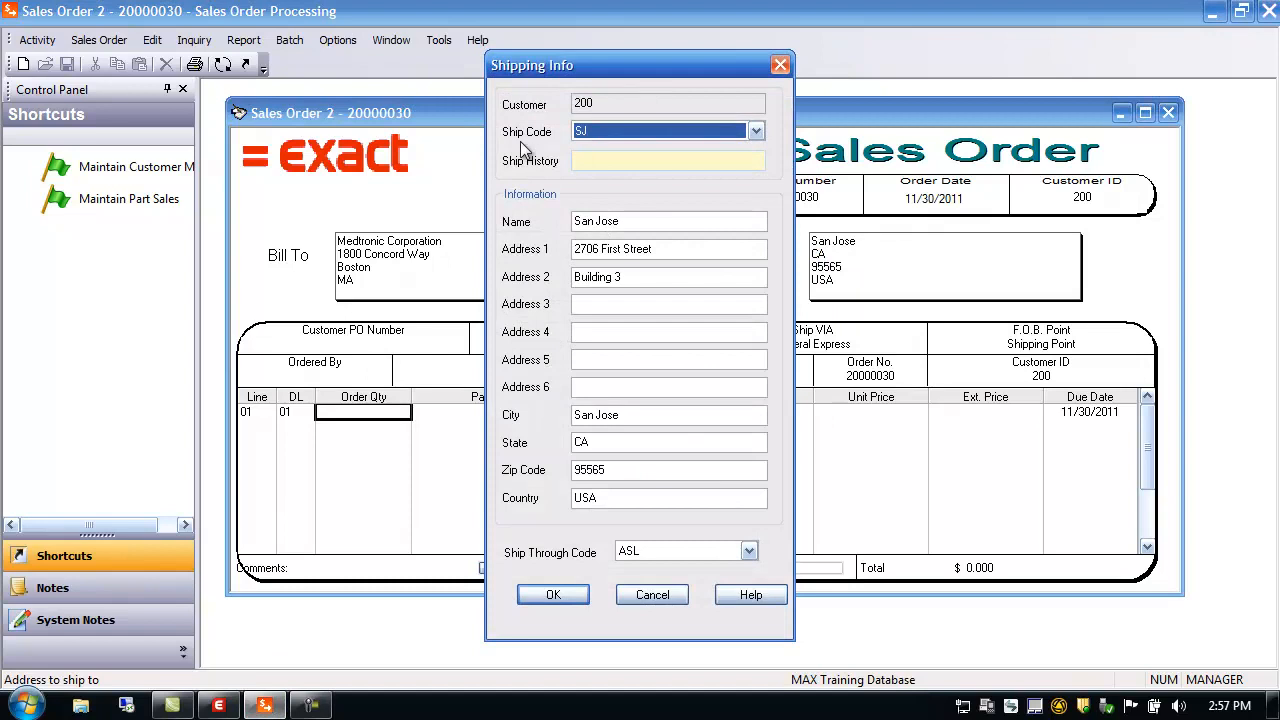
{"action": "left_click", "coordinate": [756, 132]}
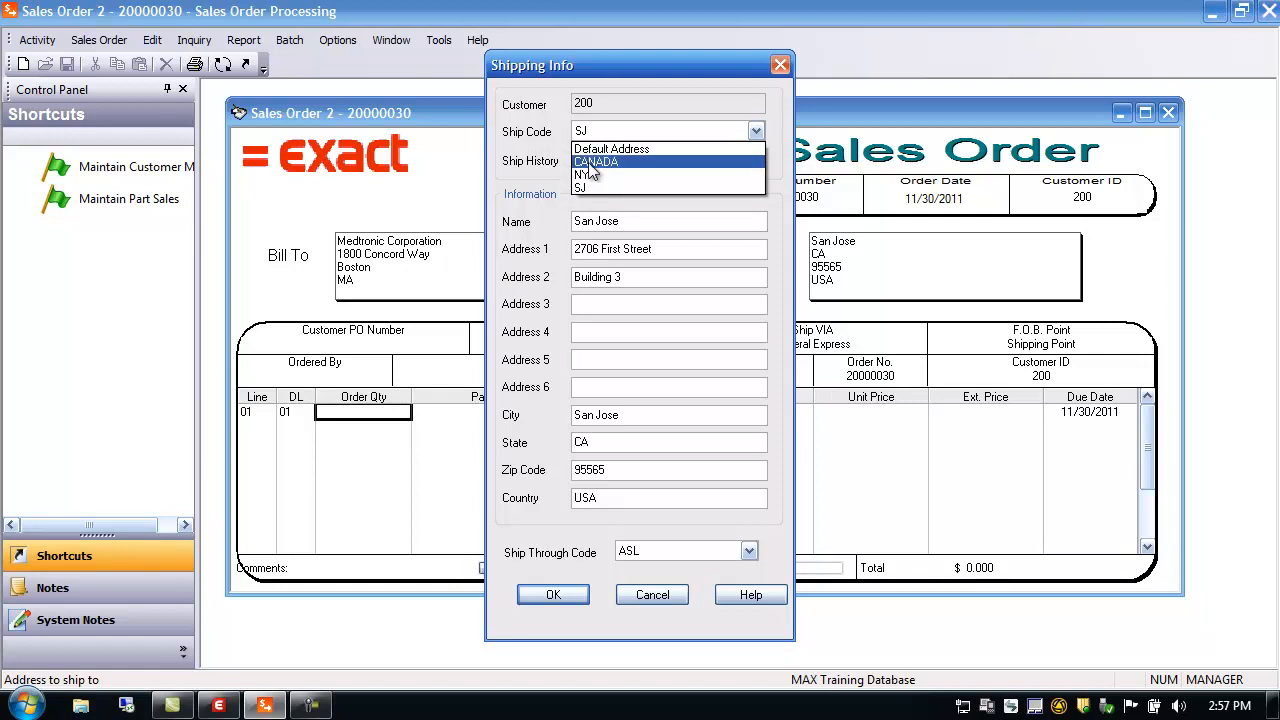
{"action": "left_click", "coordinate": [628, 150]}
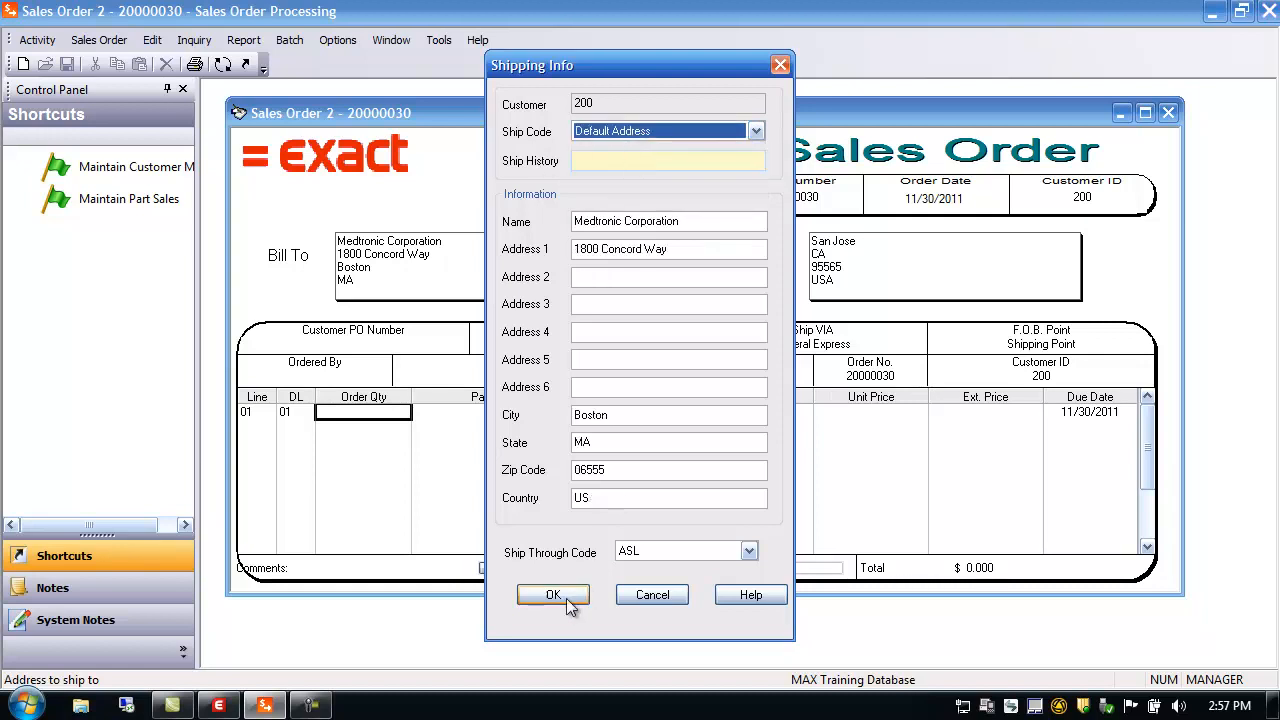
{"action": "left_click", "coordinate": [646, 549]}
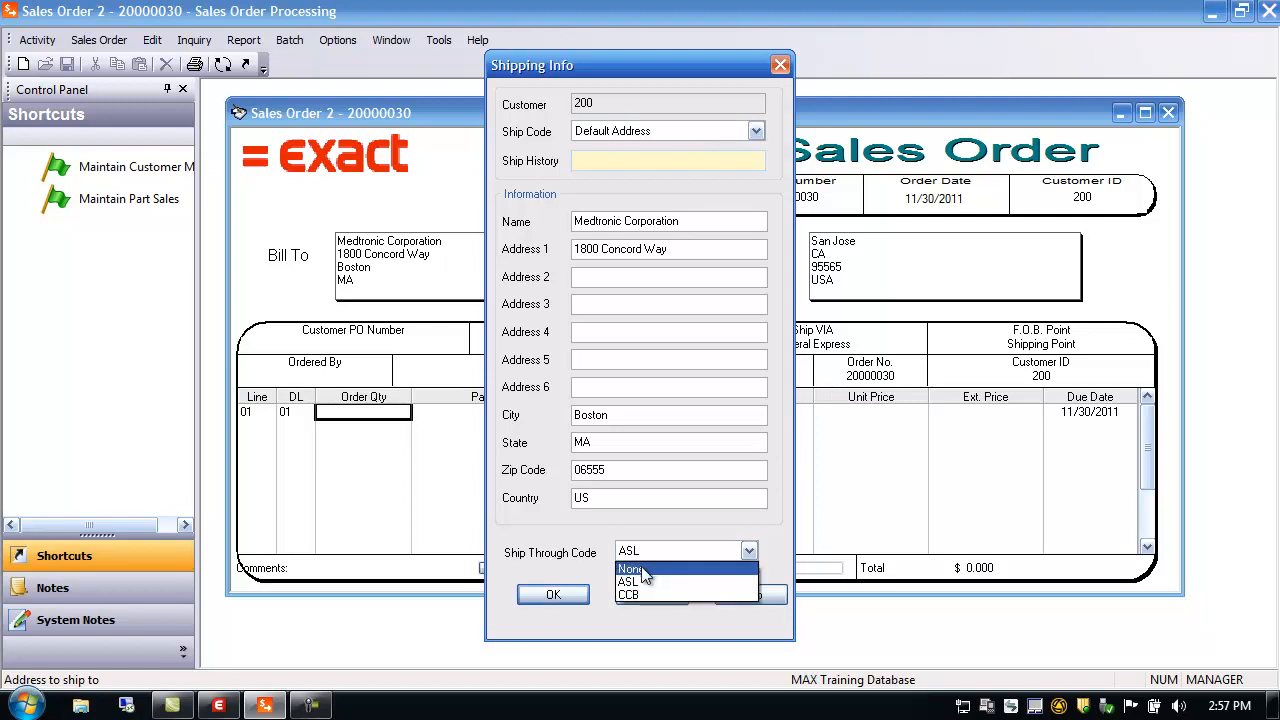
{"action": "left_click", "coordinate": [643, 570]}
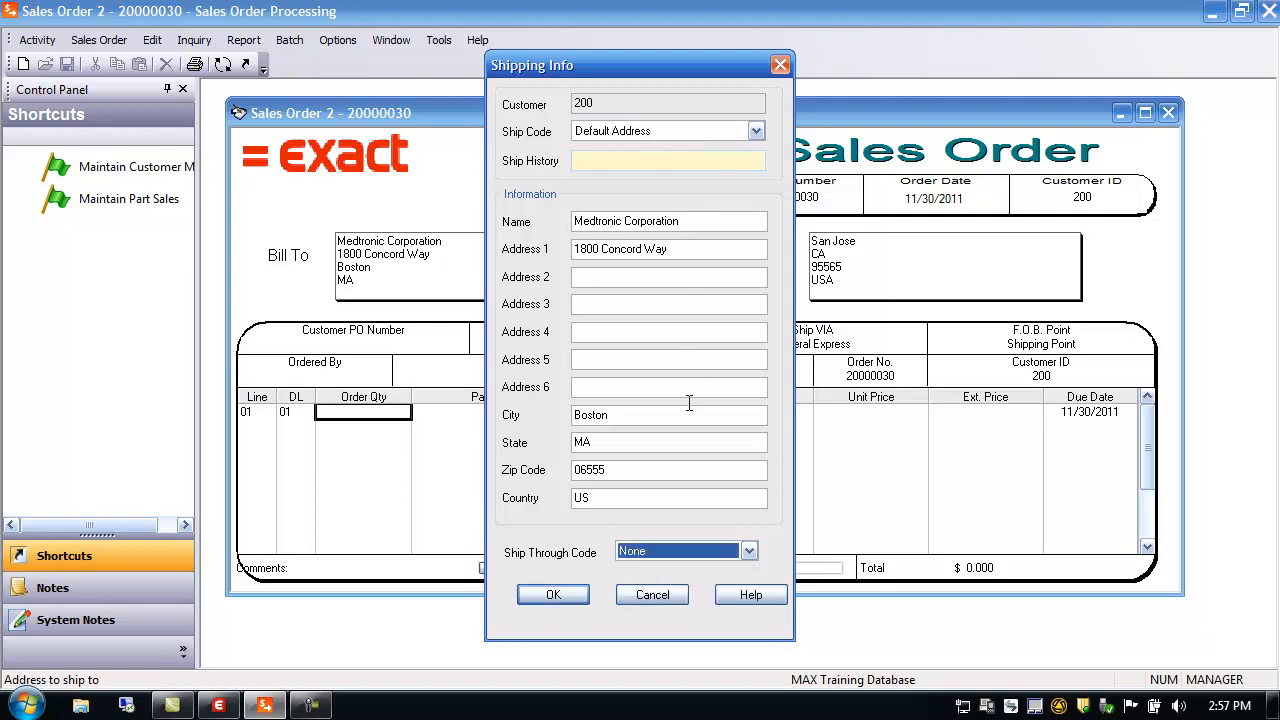
{"action": "left_click", "coordinate": [555, 594]}
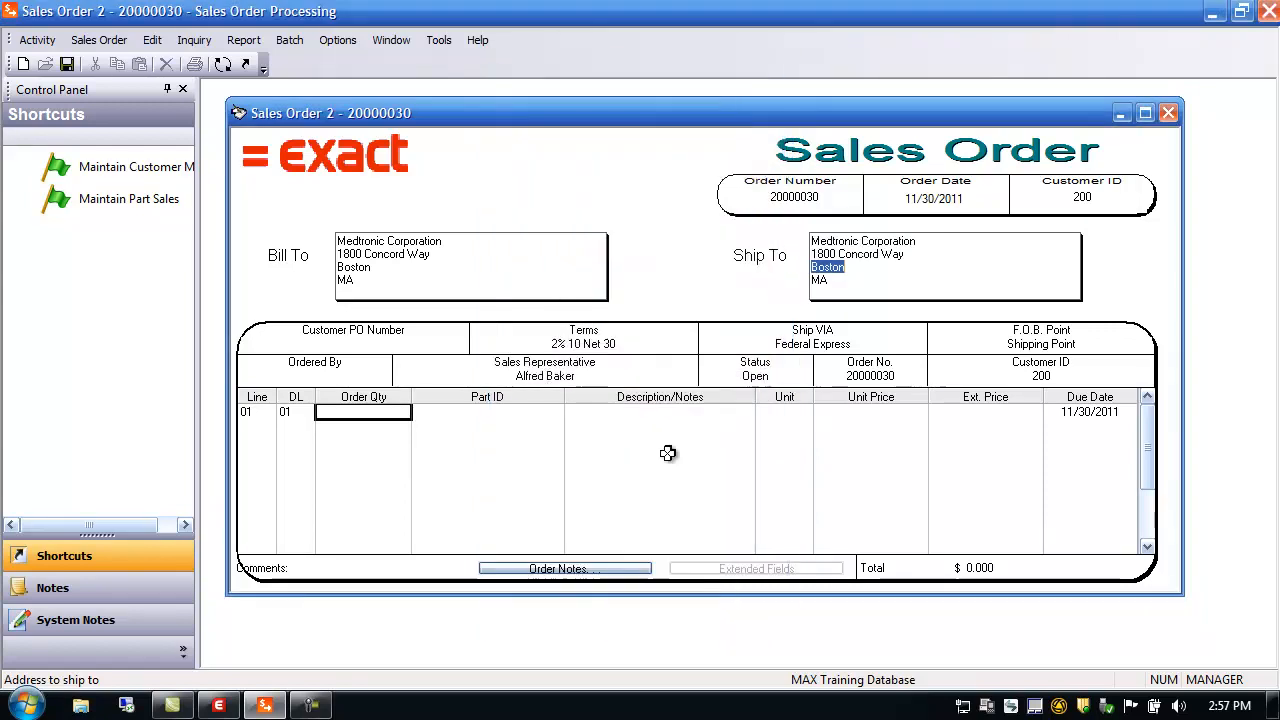
Change the order's ship-to address to the SJ San Jose ship code
{"action": "double_click", "coordinate": [836, 262]}
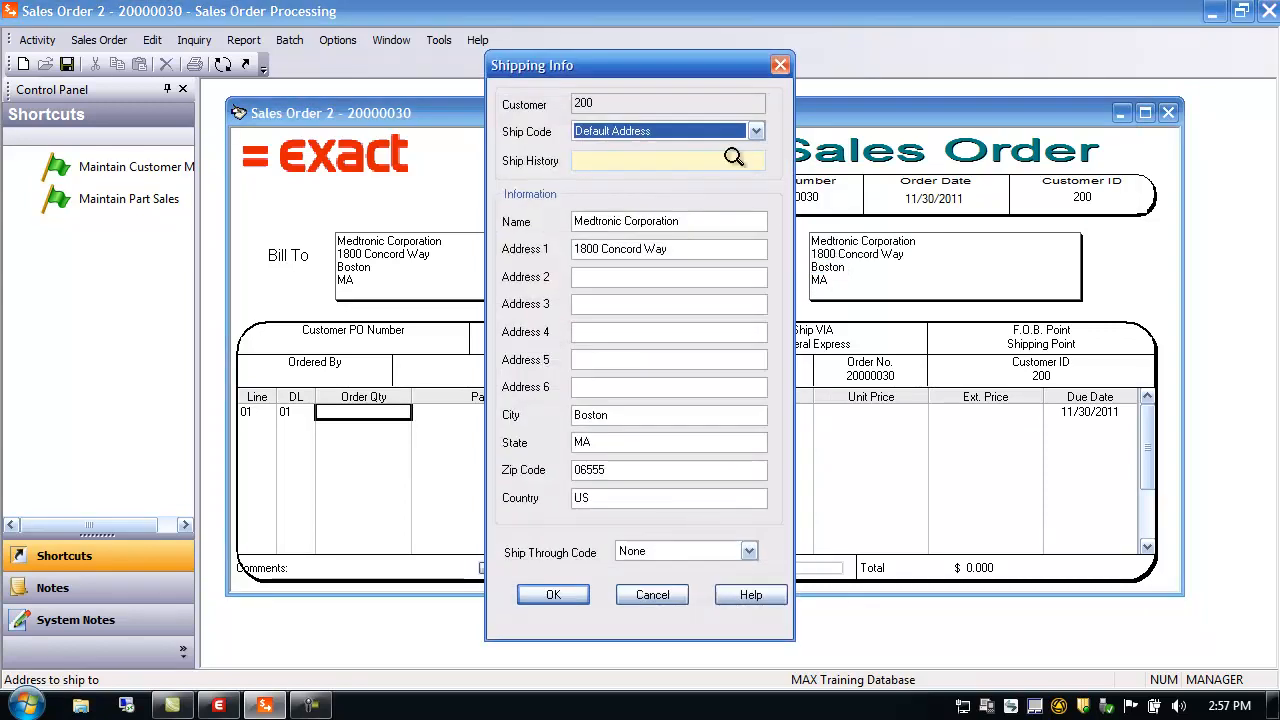
{"action": "left_click", "coordinate": [757, 132]}
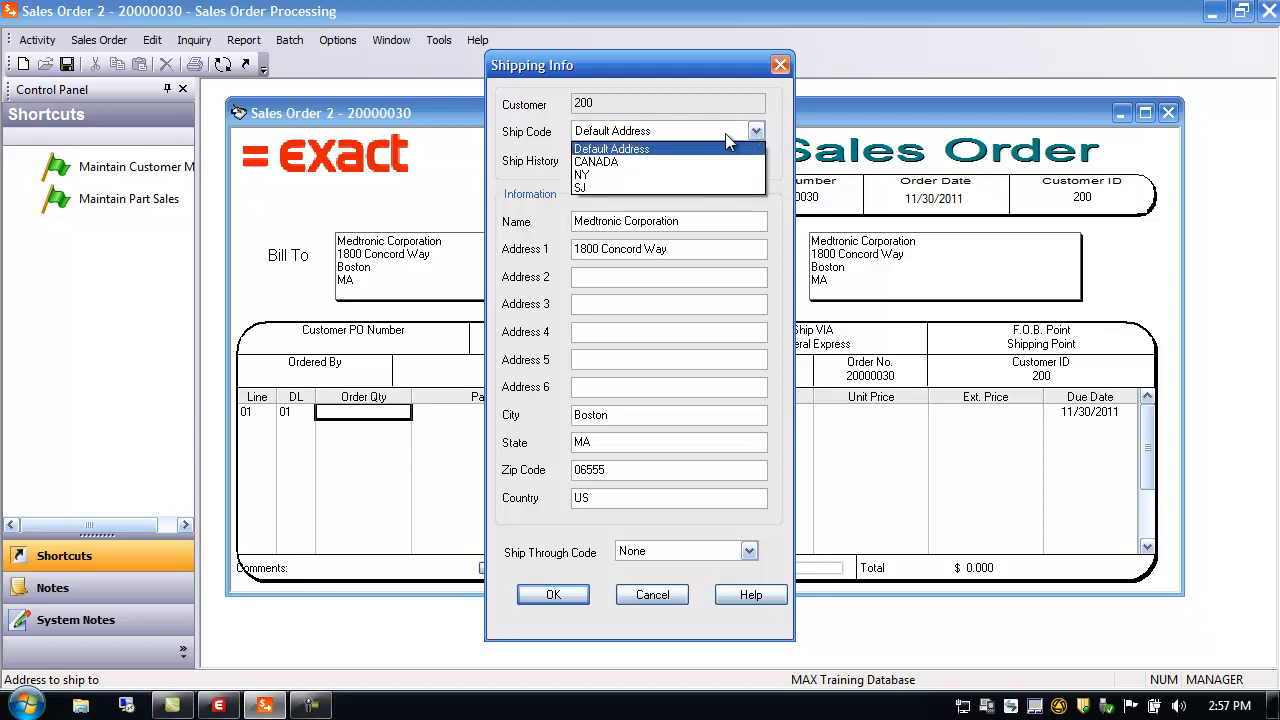
{"action": "left_click", "coordinate": [588, 186]}
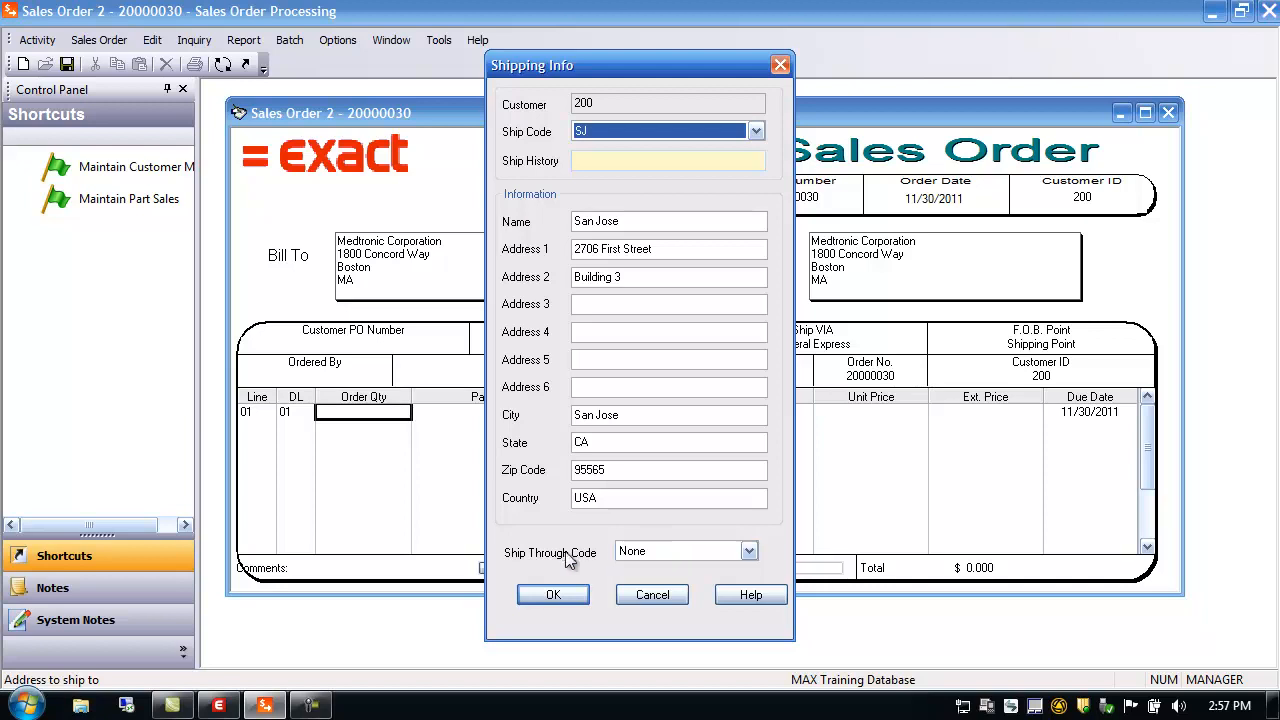
{"action": "left_click", "coordinate": [555, 595]}
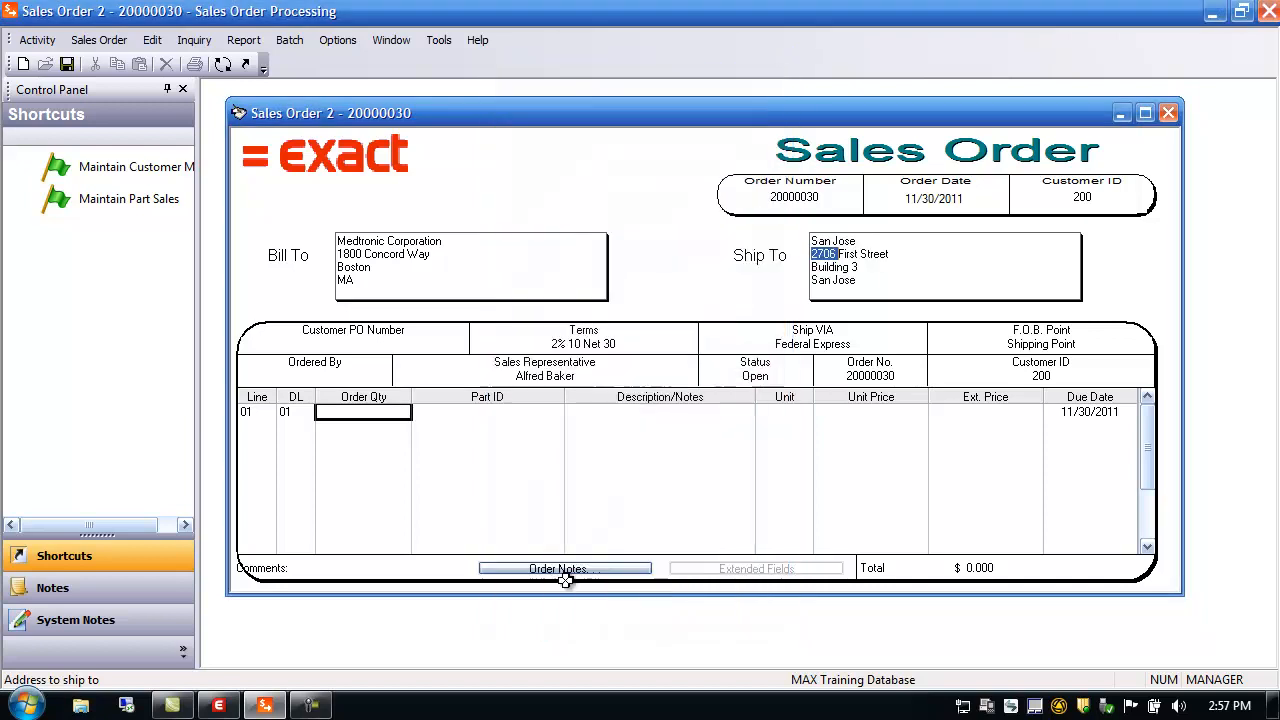
Change the ship-to to the CANADA ship code's Canadian Location address
{"action": "double_click", "coordinate": [852, 270]}
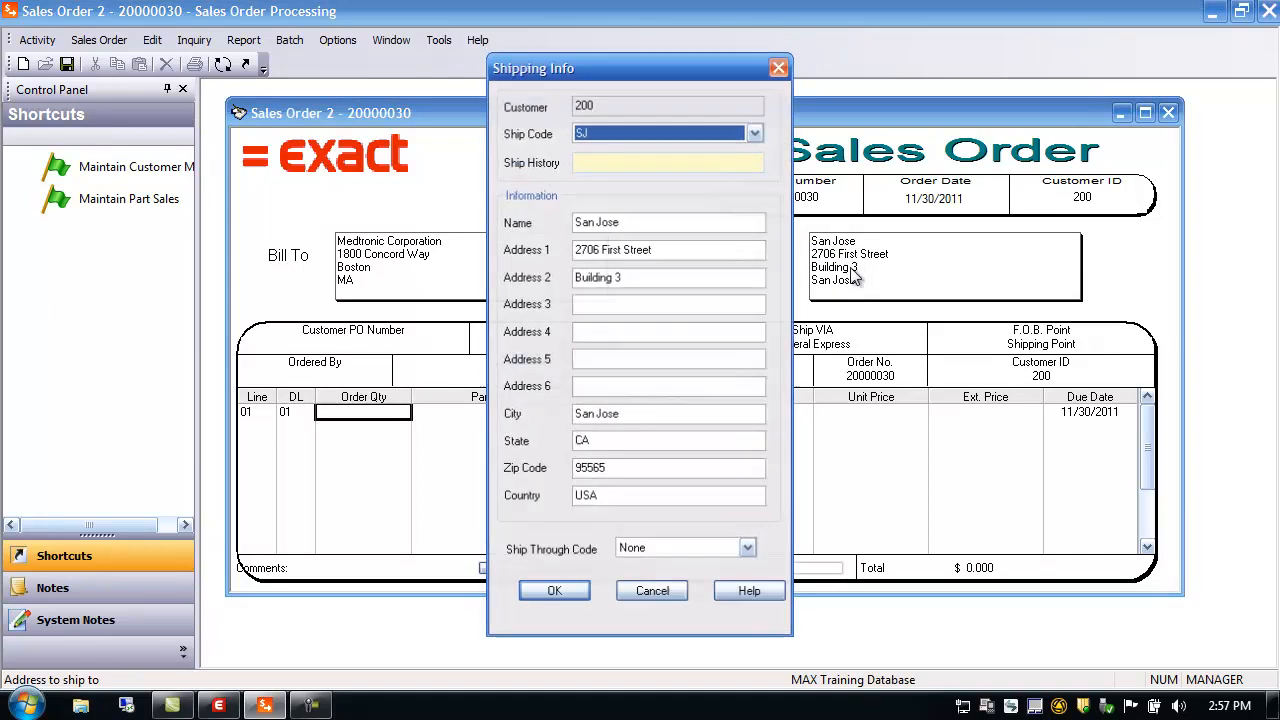
{"action": "left_click", "coordinate": [757, 132]}
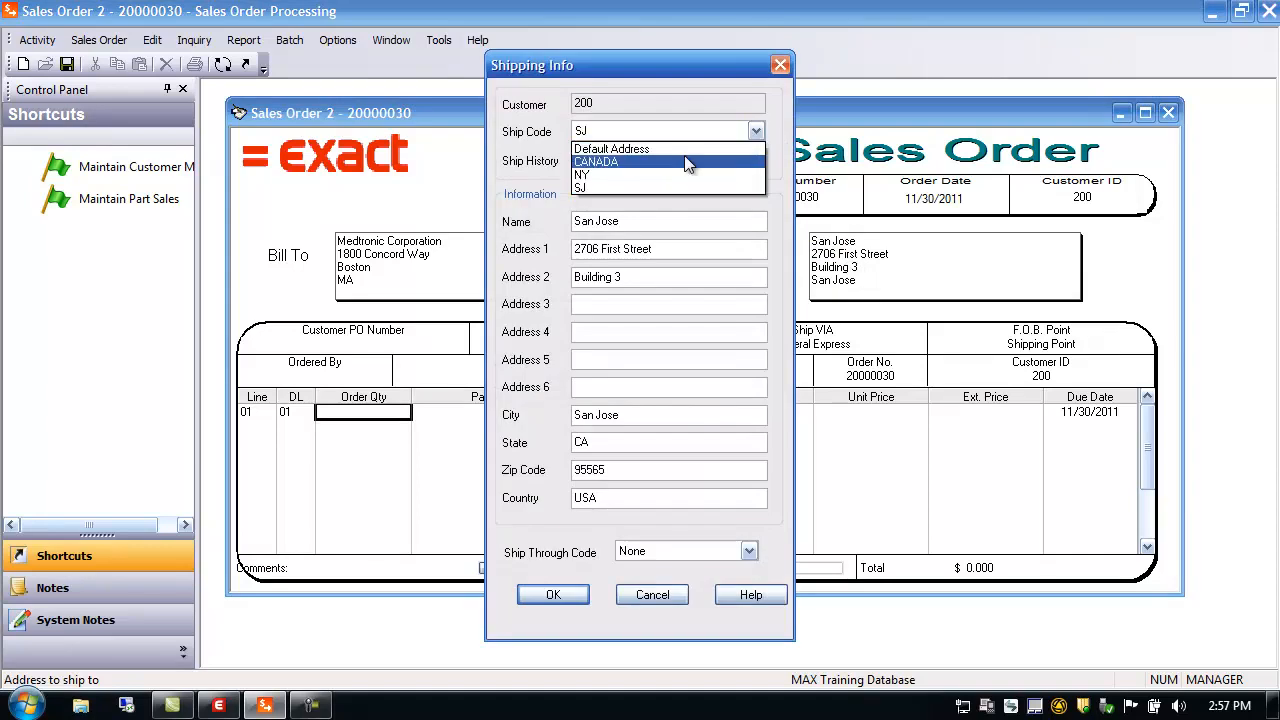
{"action": "left_click", "coordinate": [634, 163]}
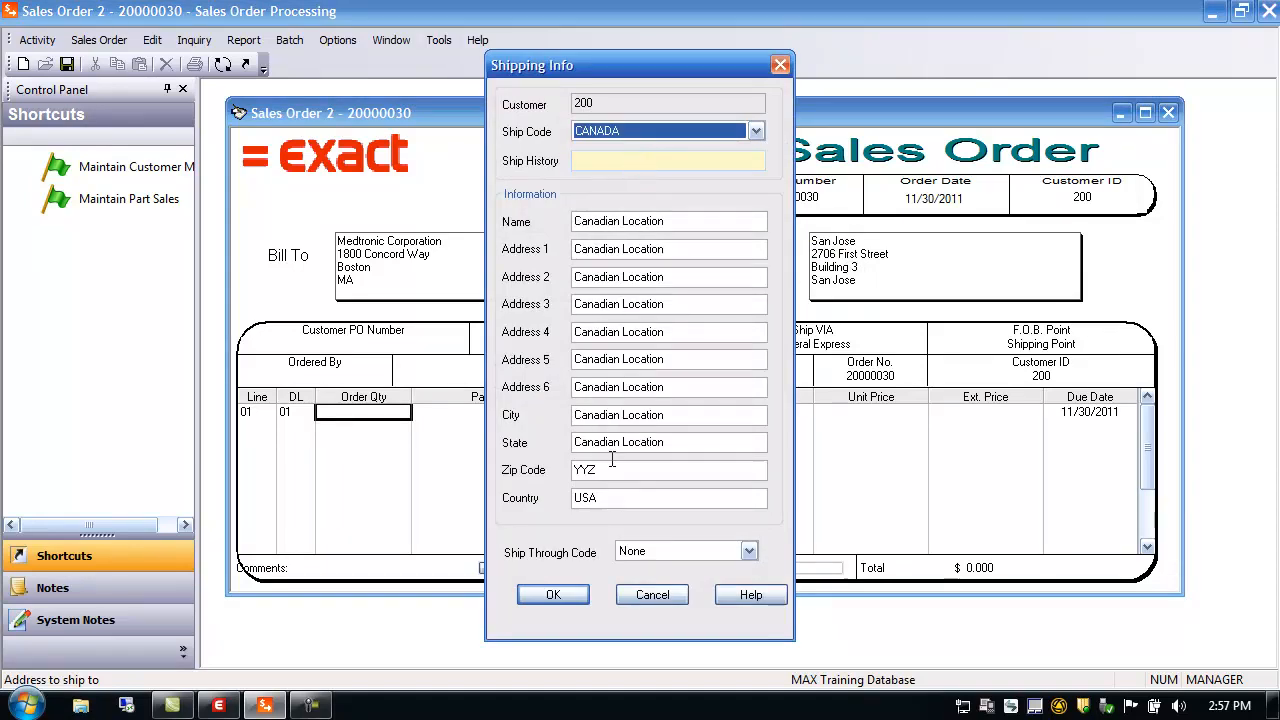
{"action": "left_click", "coordinate": [556, 595]}
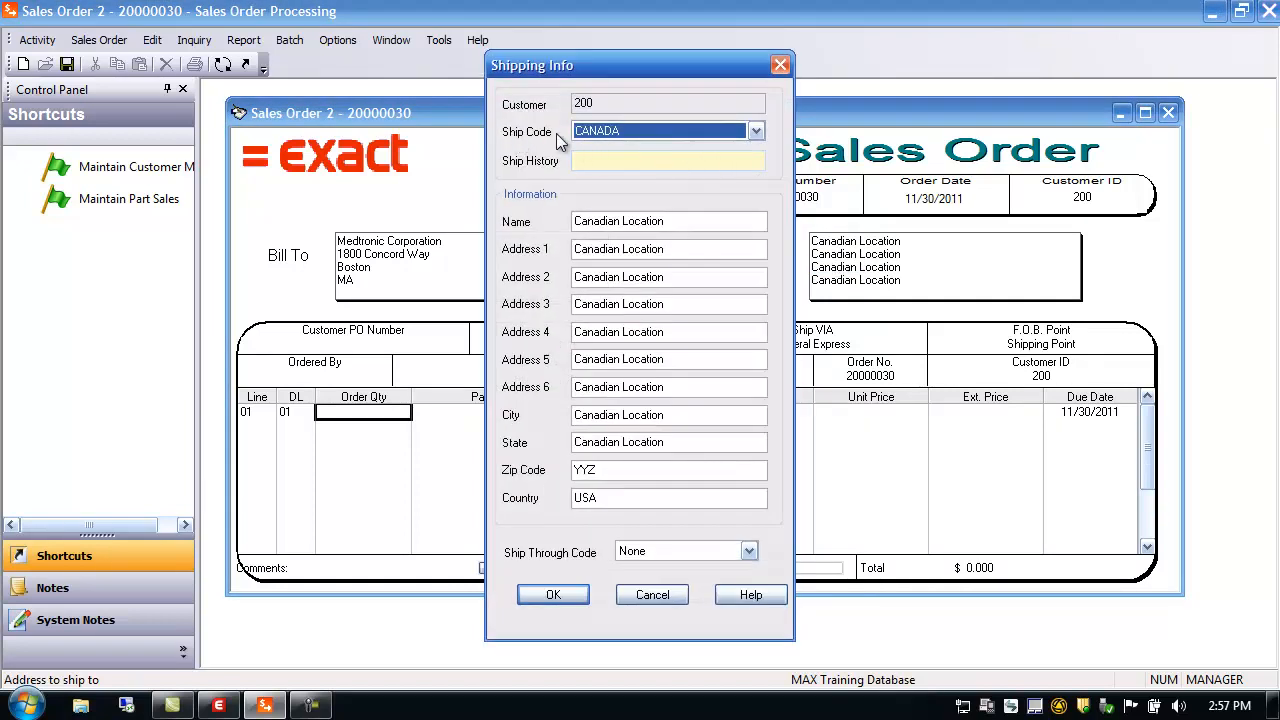
{"action": "left_click", "coordinate": [780, 65]}
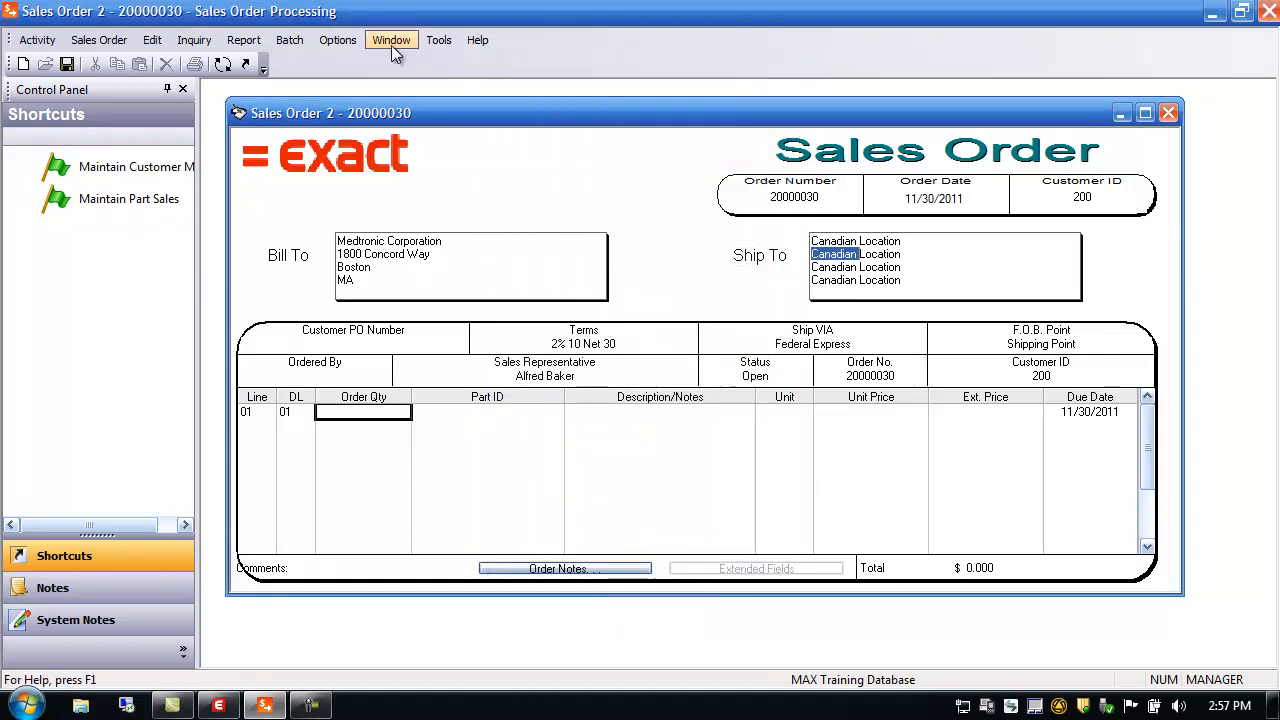
{"action": "left_click", "coordinate": [37, 40]}
{"action": "mouse_move", "coordinate": [60, 60]}
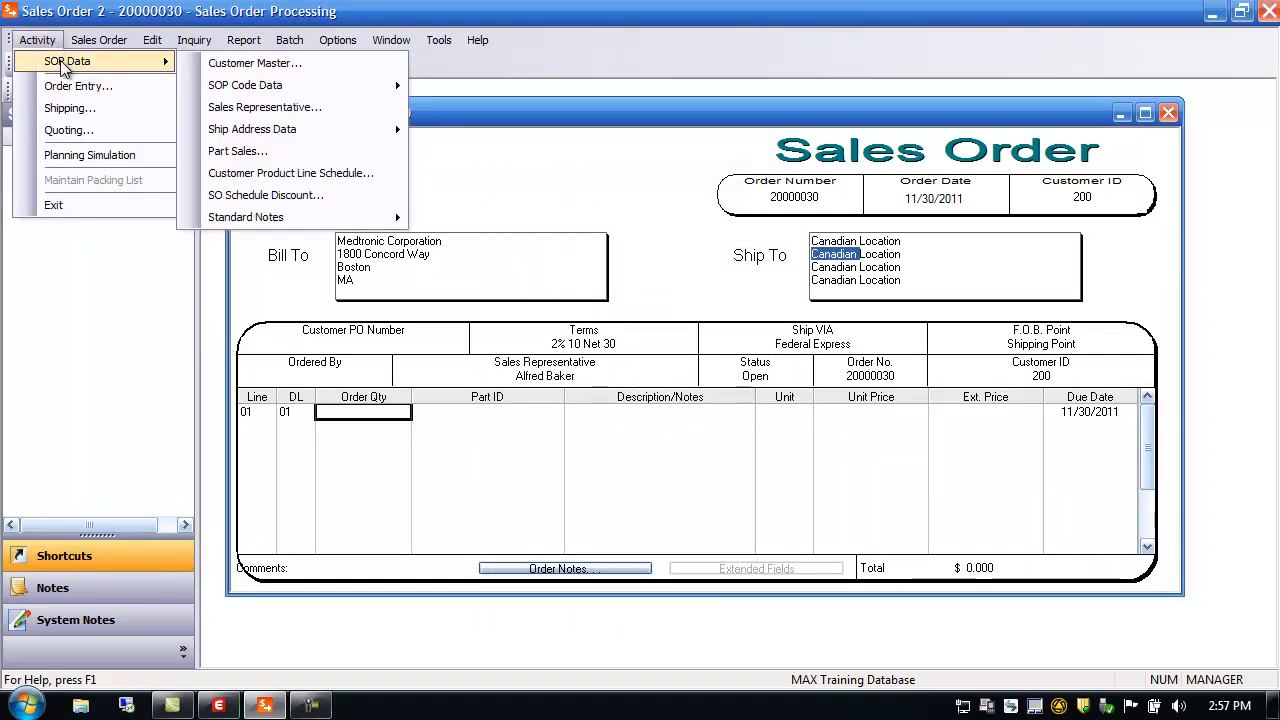
{"action": "mouse_move", "coordinate": [291, 136]}
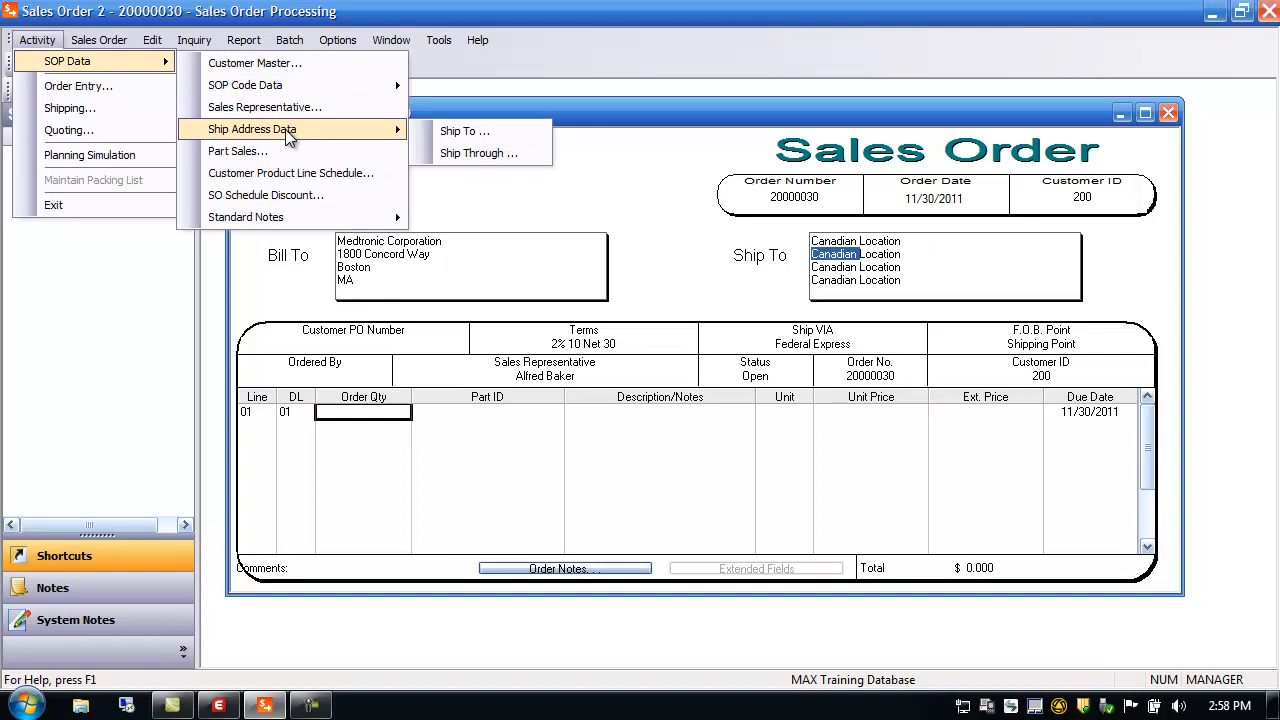
{"action": "left_click", "coordinate": [475, 137]}
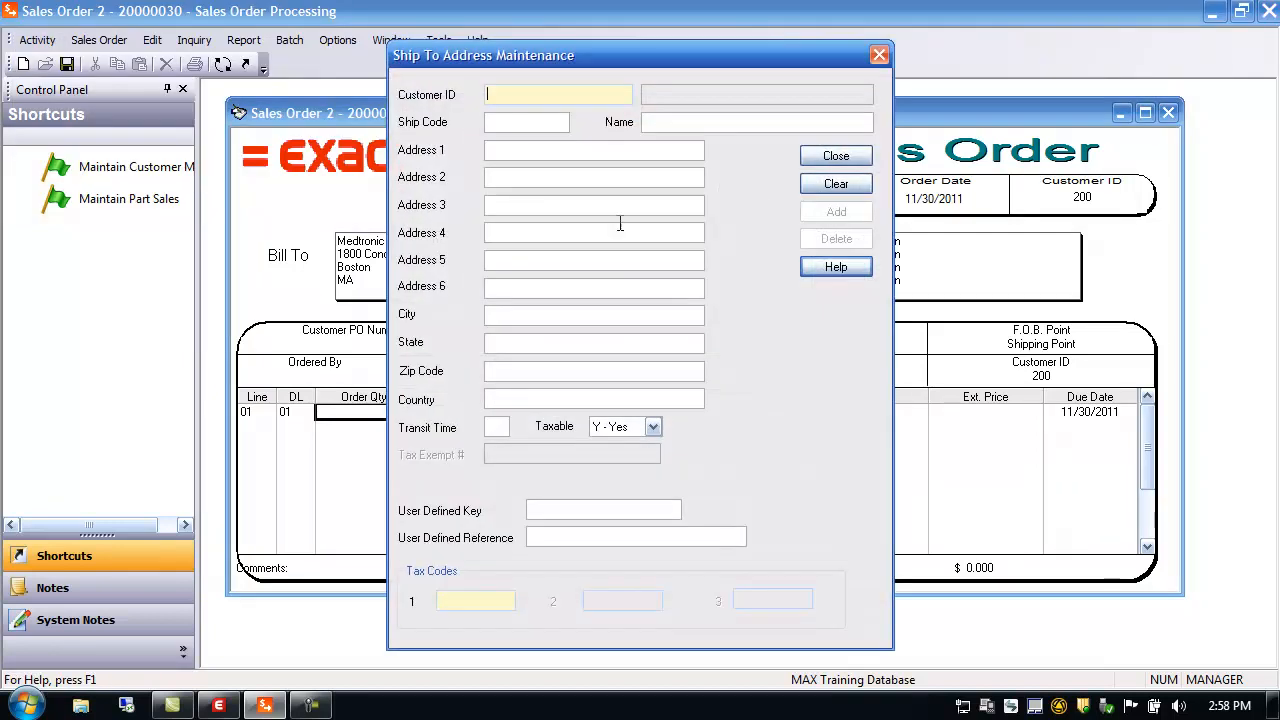
{"action": "double_click", "coordinate": [507, 95]}
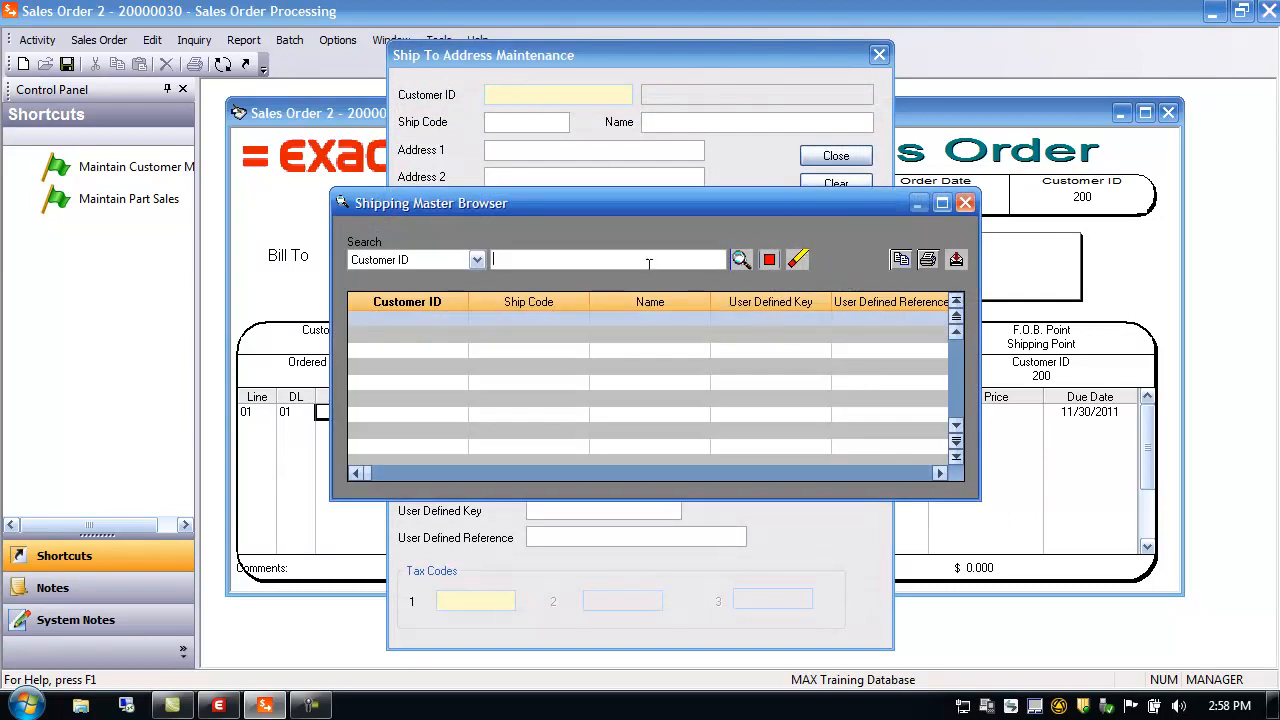
{"action": "left_click", "coordinate": [741, 259]}
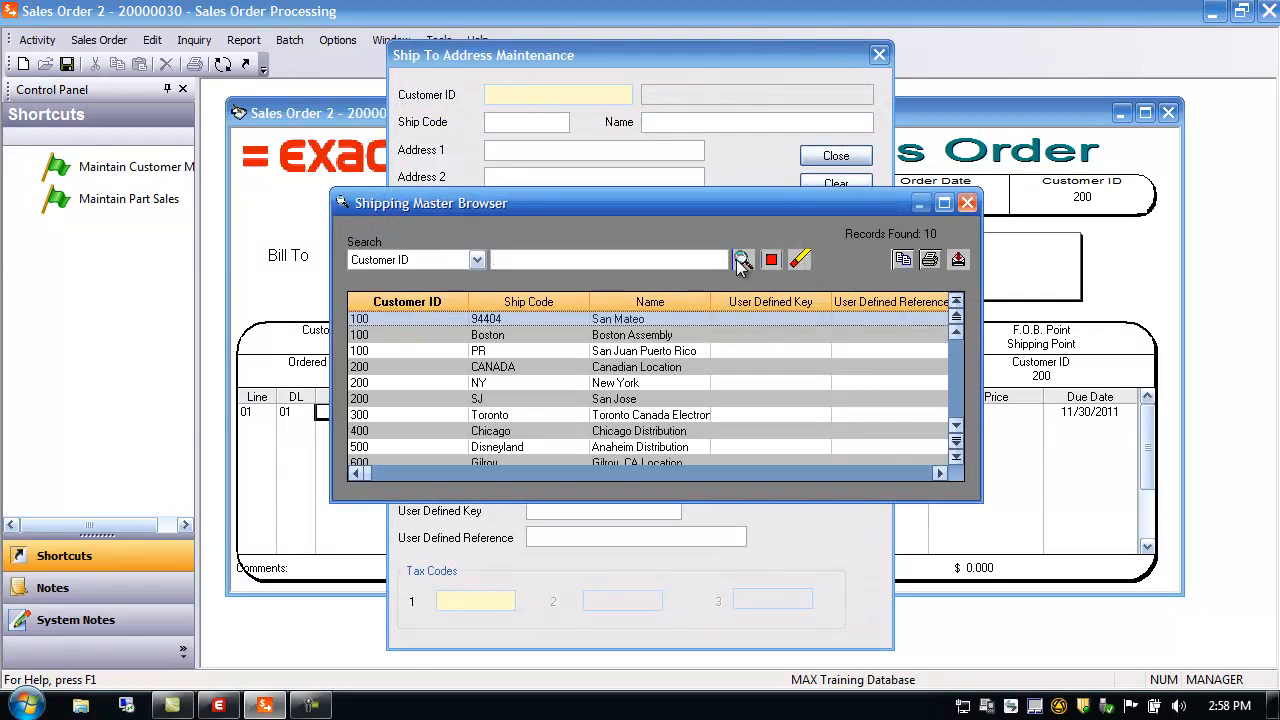
{"action": "left_click", "coordinate": [362, 367]}
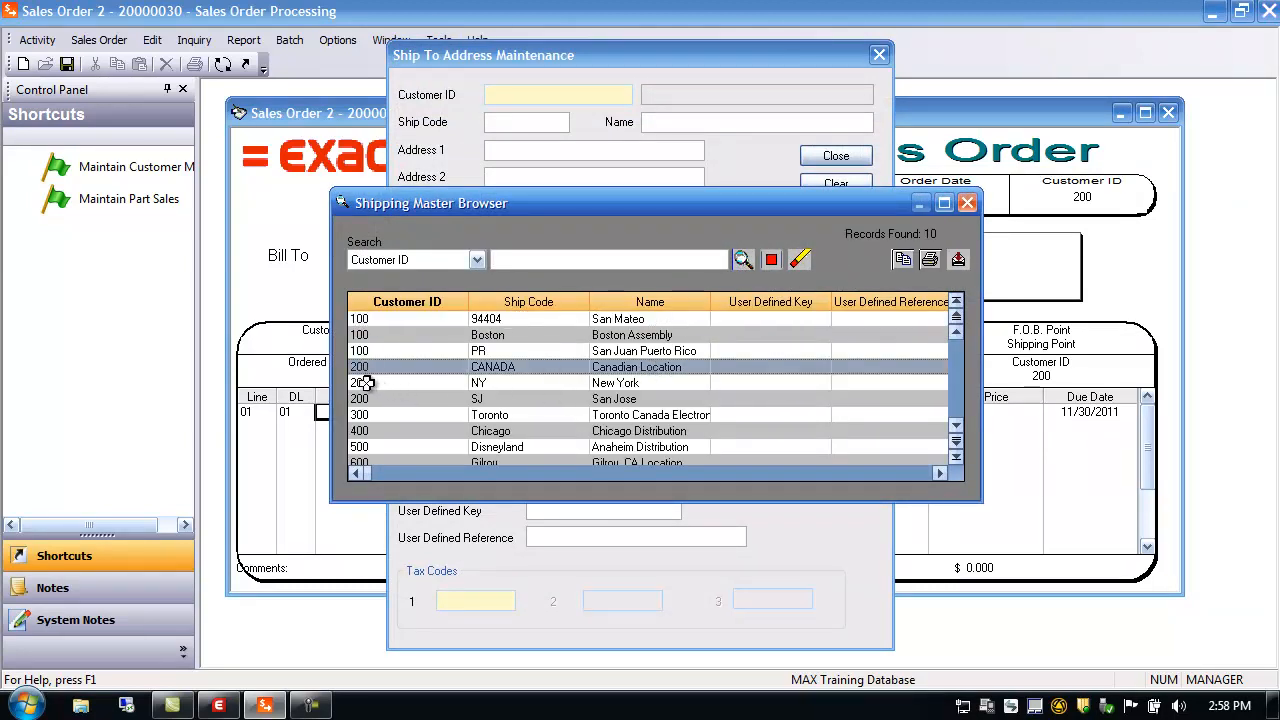
{"action": "left_click", "coordinate": [362, 398]}
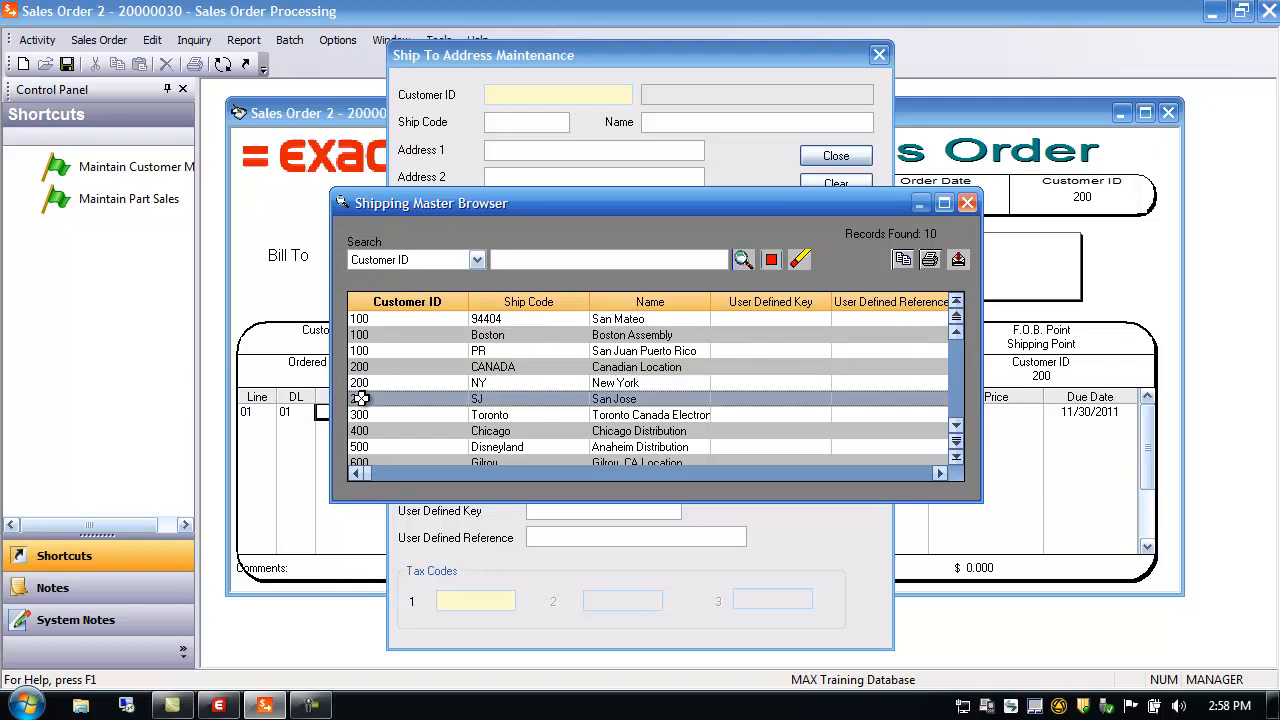
{"action": "left_click", "coordinate": [967, 204]}
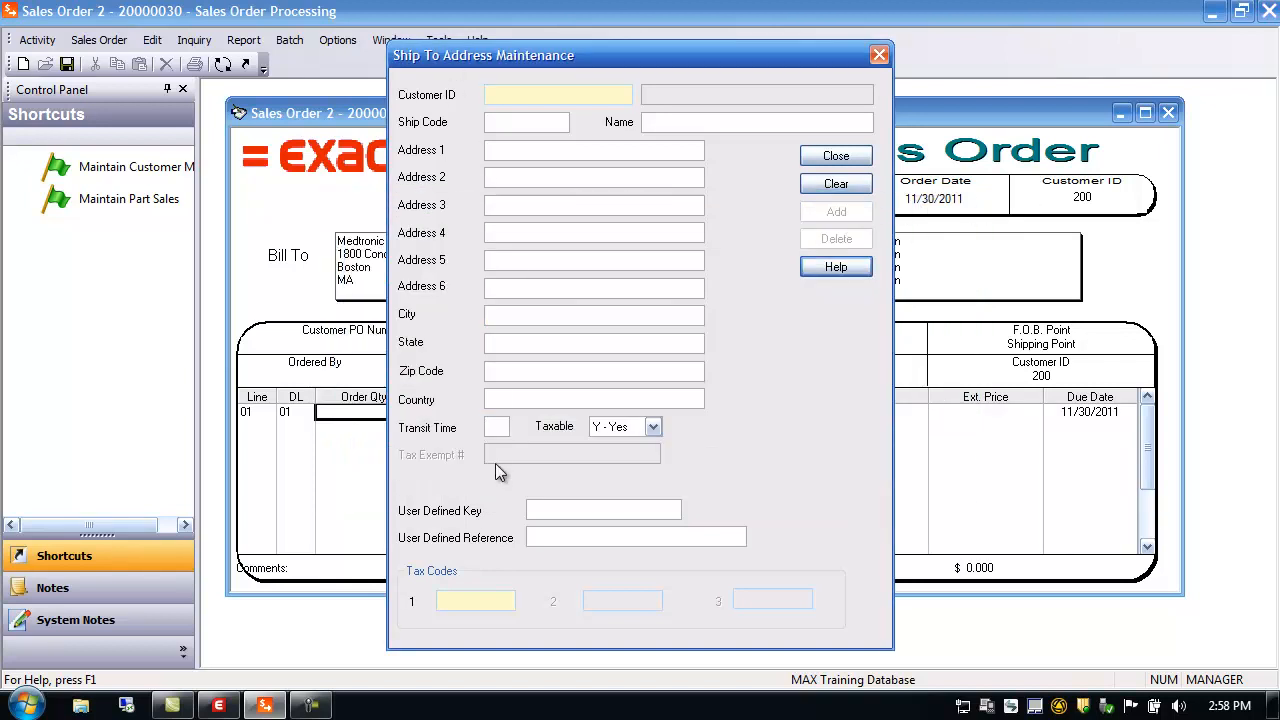
{"action": "left_click", "coordinate": [836, 156]}
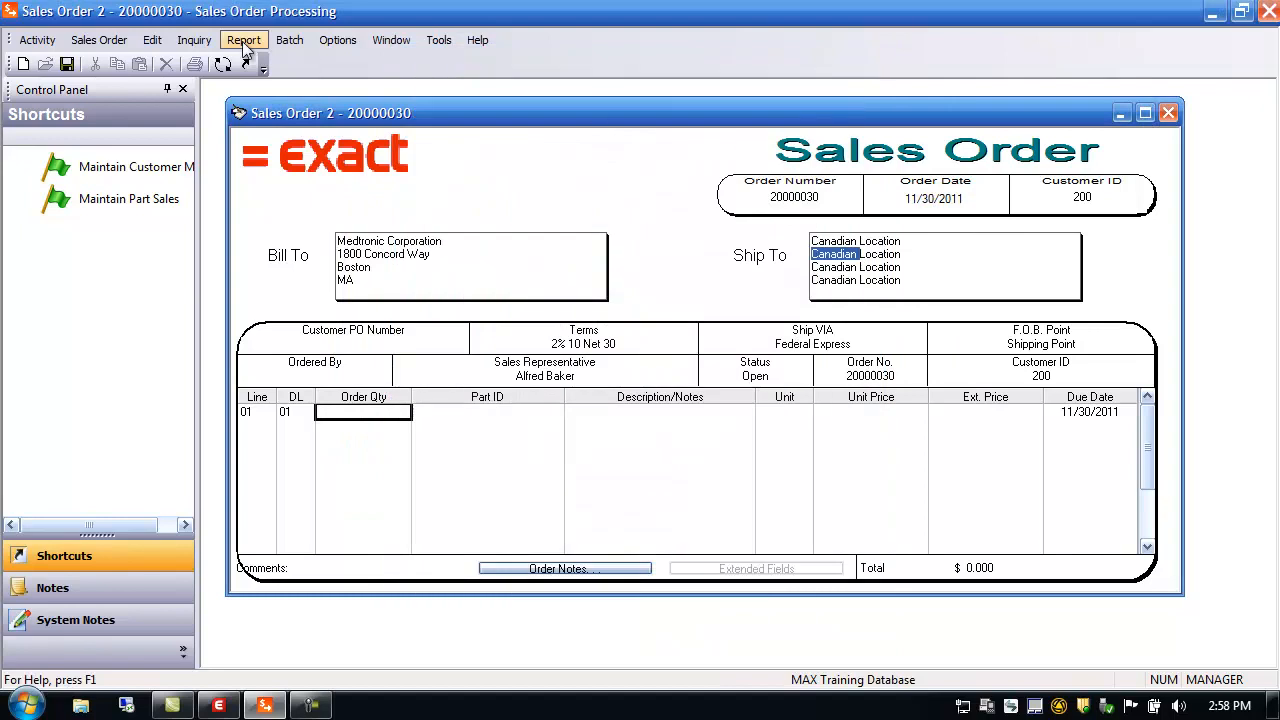
{"action": "left_click", "coordinate": [50, 48]}
{"action": "mouse_move", "coordinate": [55, 60]}
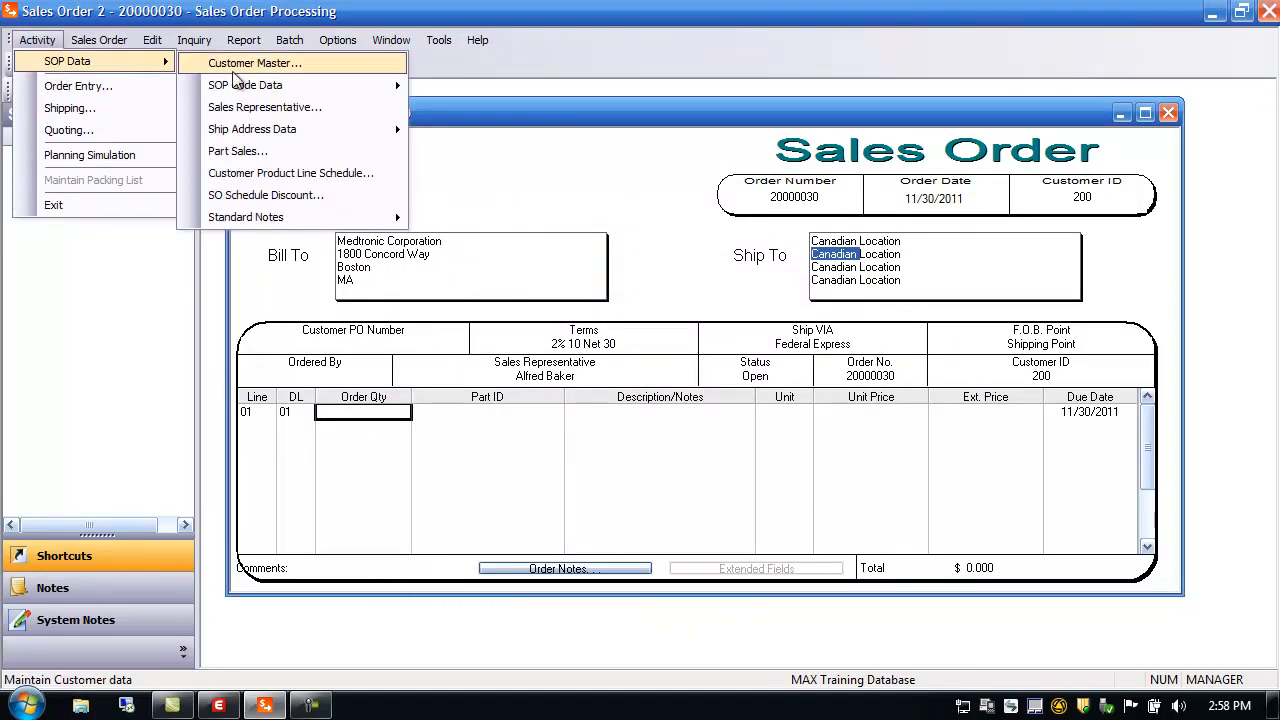
{"action": "mouse_move", "coordinate": [268, 88]}
{"action": "mouse_move", "coordinate": [305, 131]}
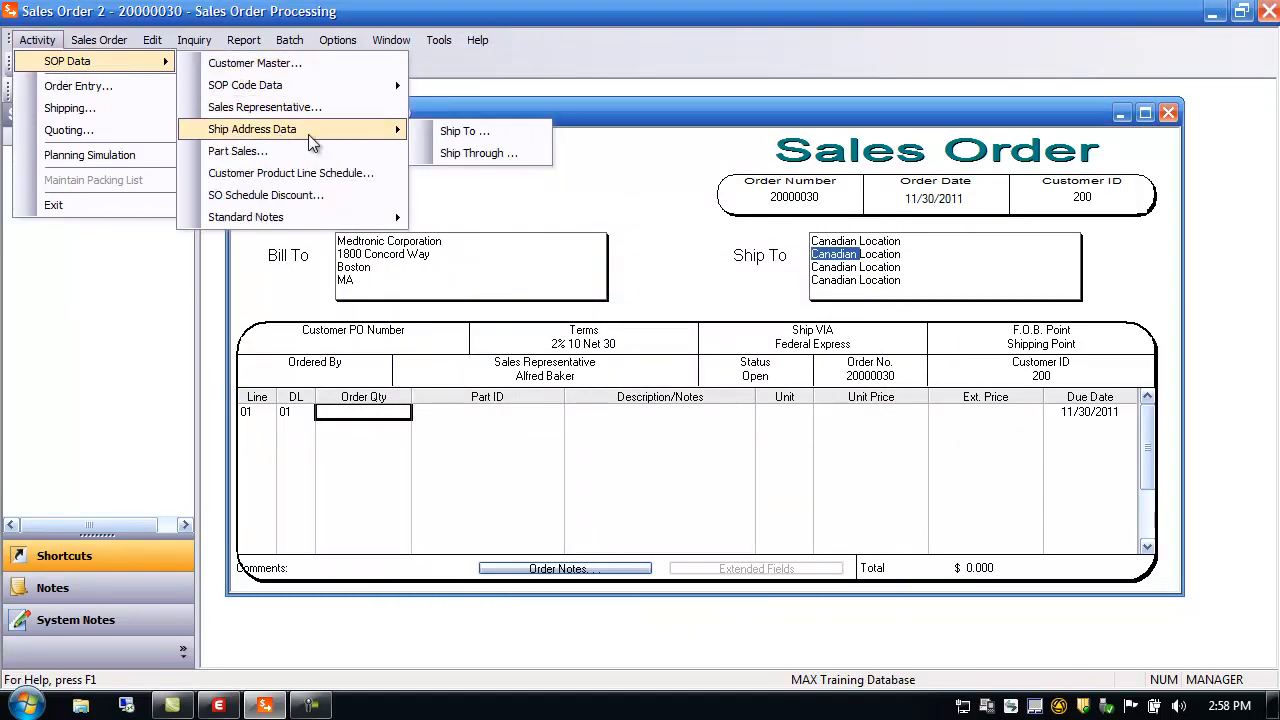
{"action": "left_click", "coordinate": [455, 159]}
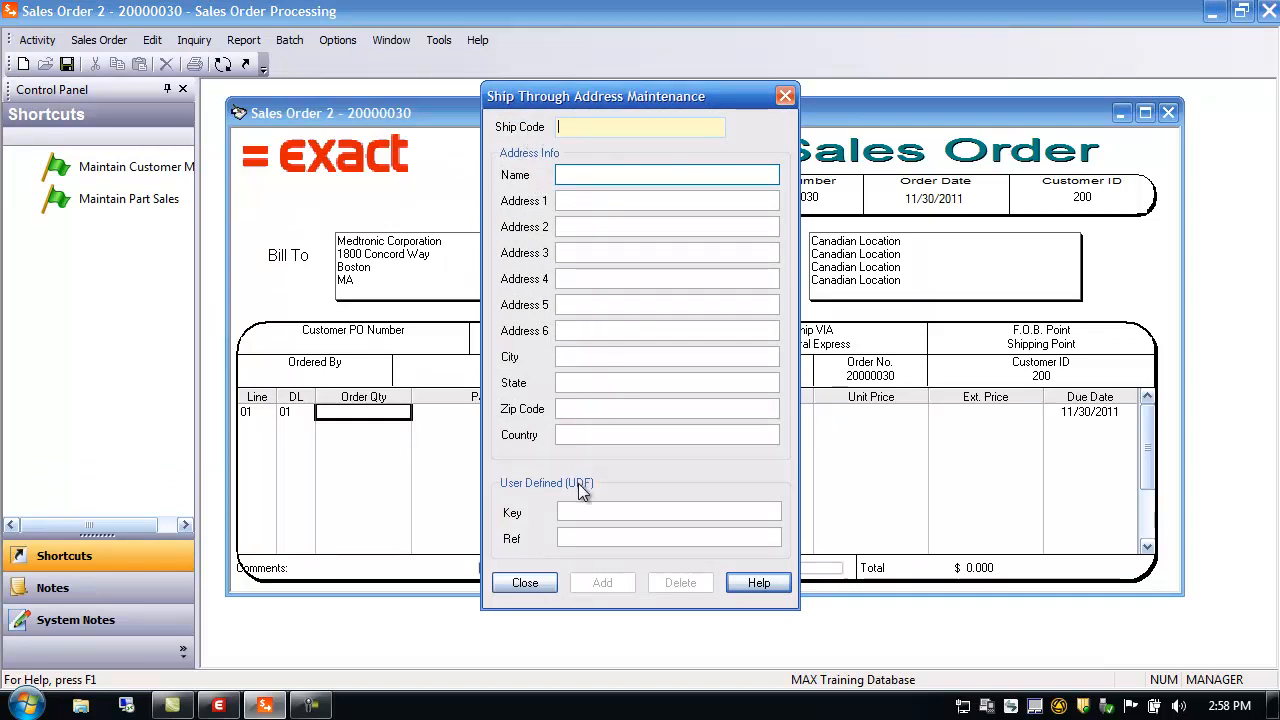
{"action": "left_click", "coordinate": [540, 580]}
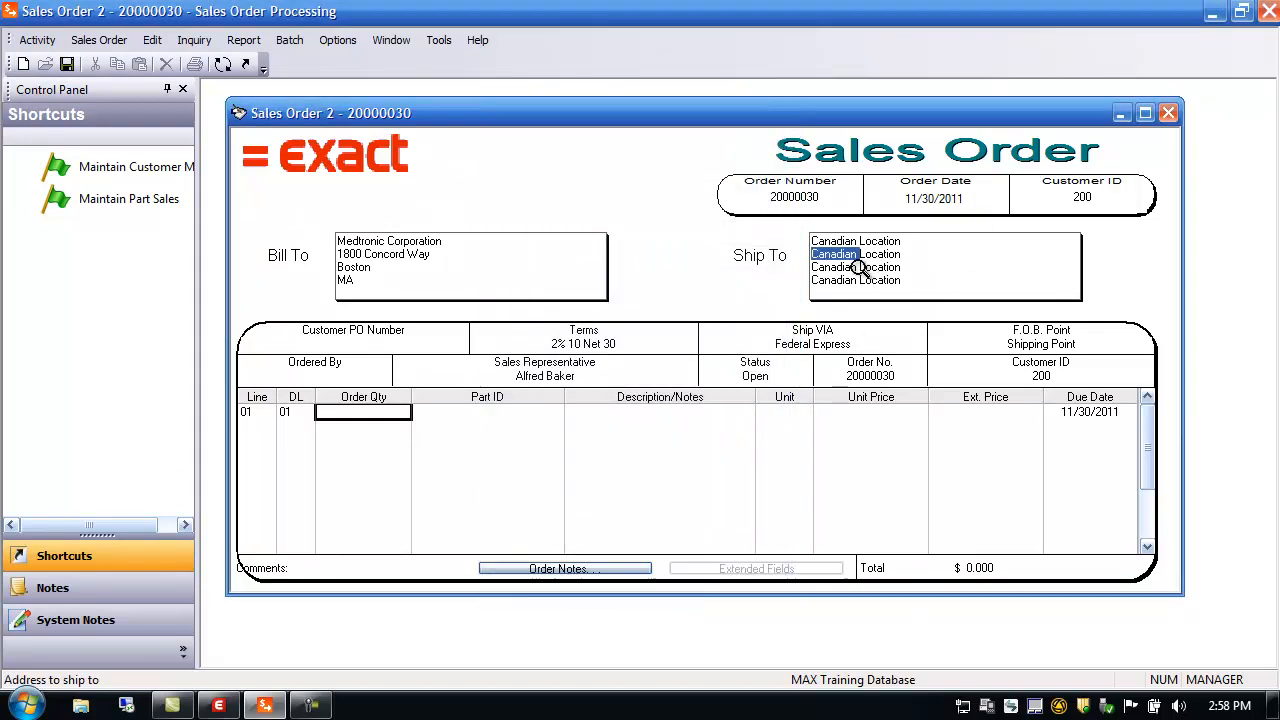
Set the order's ship-through code to ASL, keeping the CANADA ship code
{"action": "double_click", "coordinate": [860, 268]}
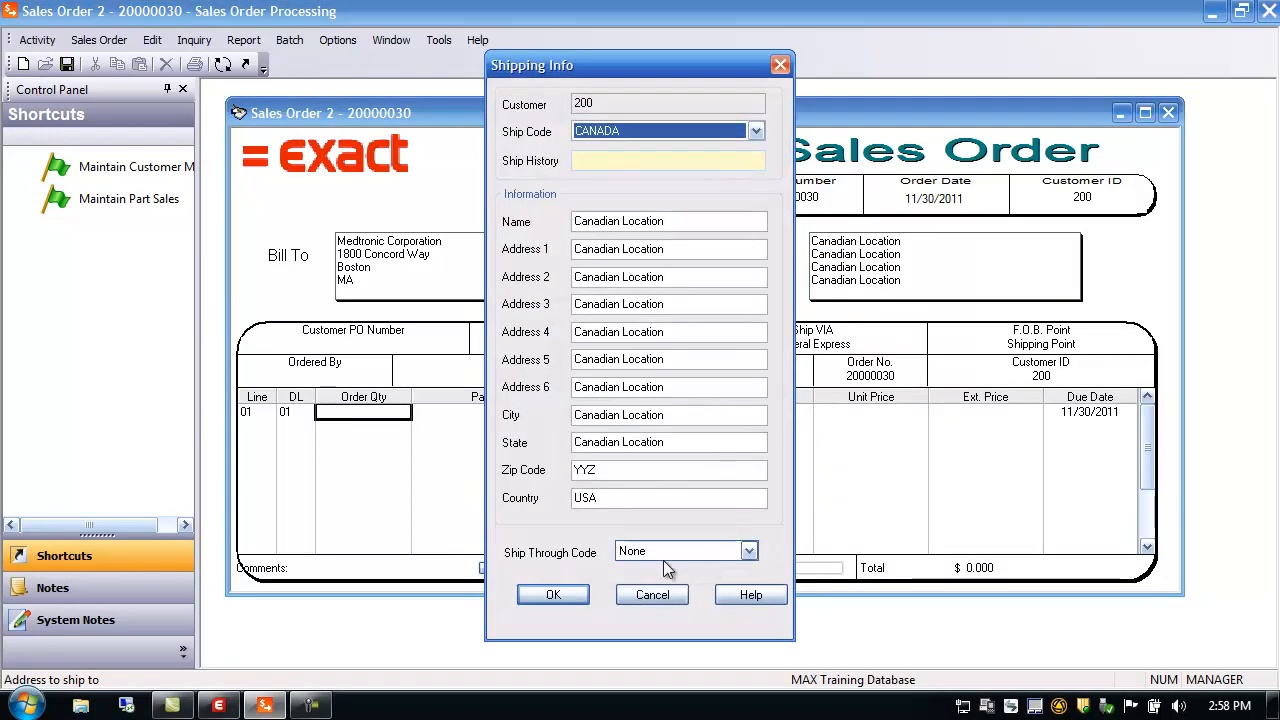
{"action": "left_click", "coordinate": [749, 551]}
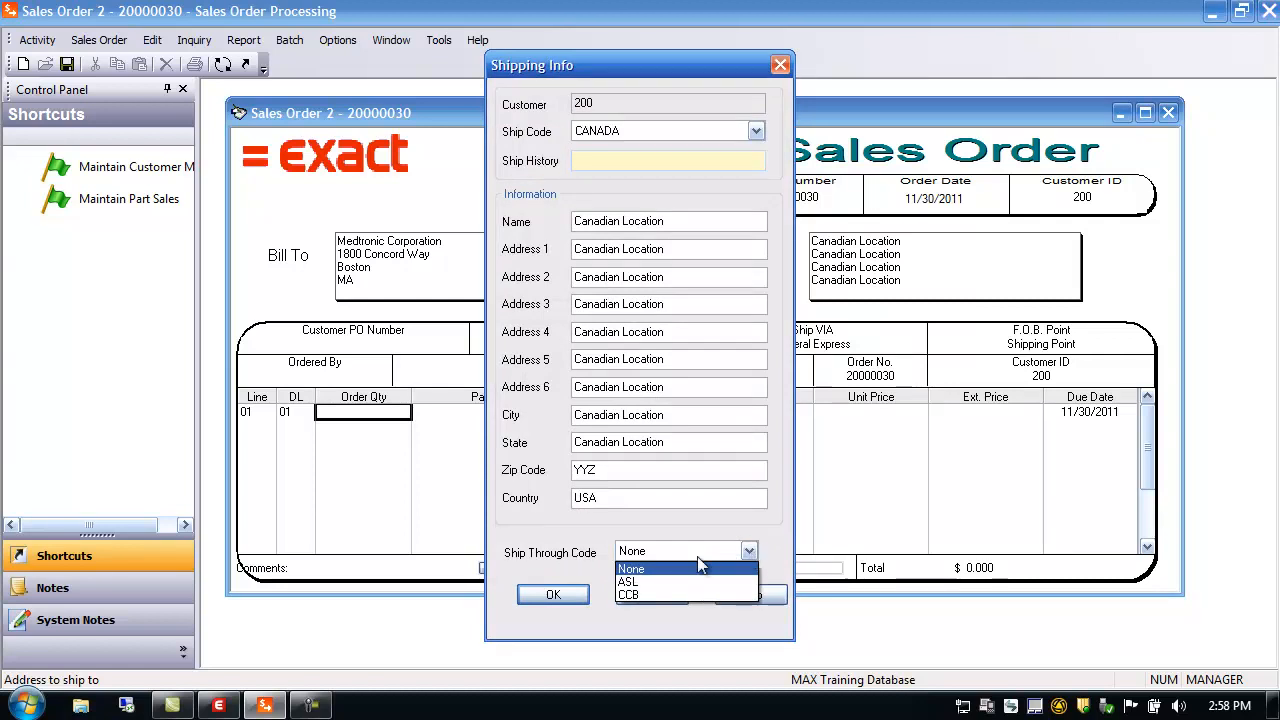
{"action": "left_click", "coordinate": [628, 582]}
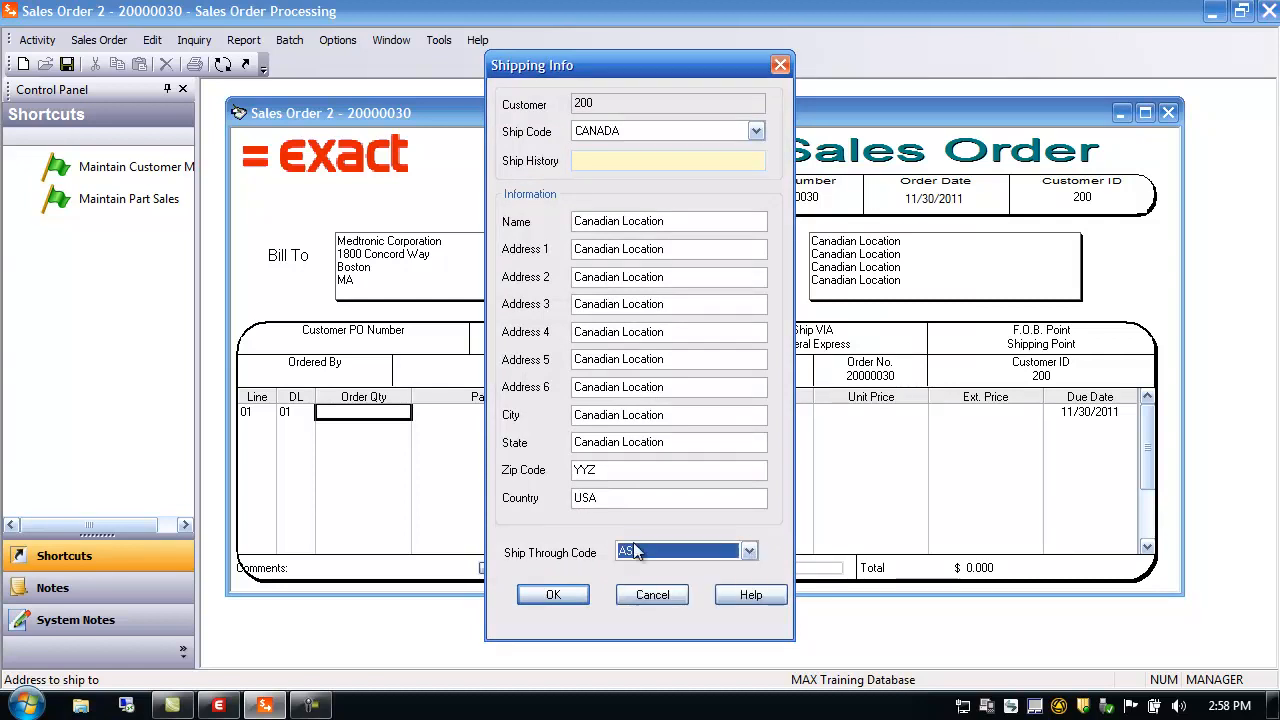
{"action": "left_click", "coordinate": [552, 595]}
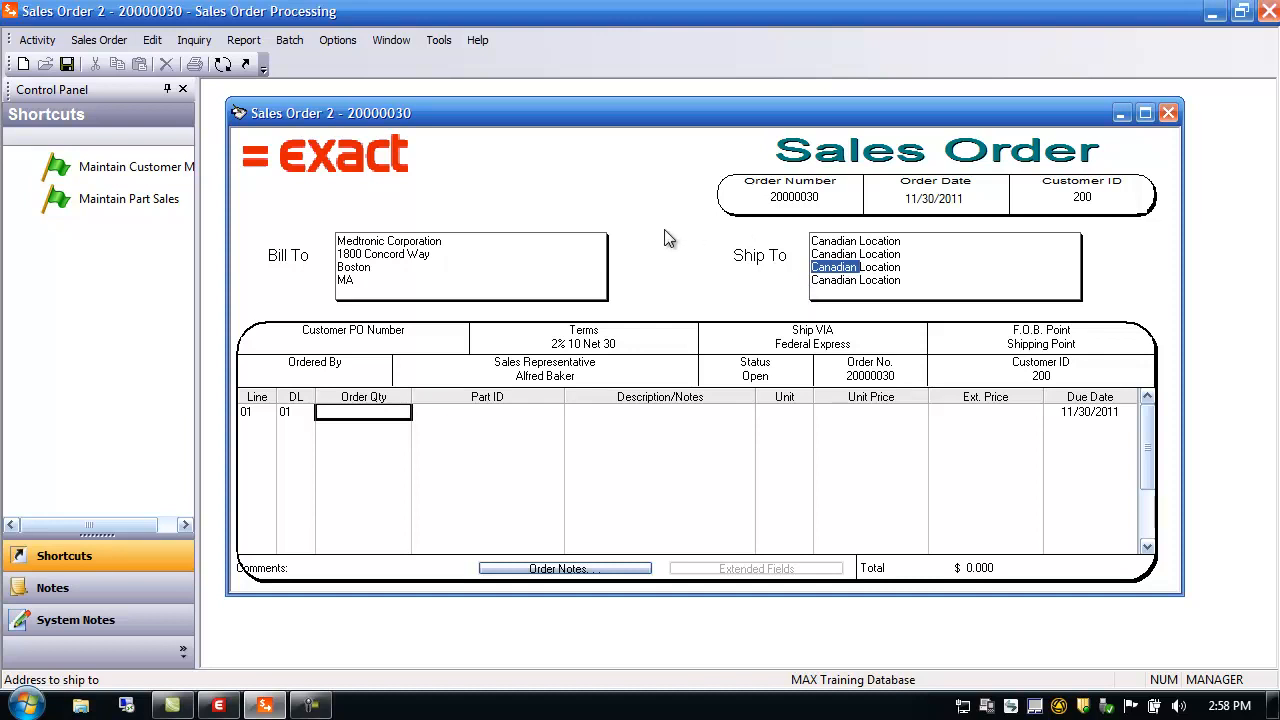
Change the Packing List report file to portthru.rpt and close the packing list settings
{"action": "left_click", "coordinate": [245, 40]}
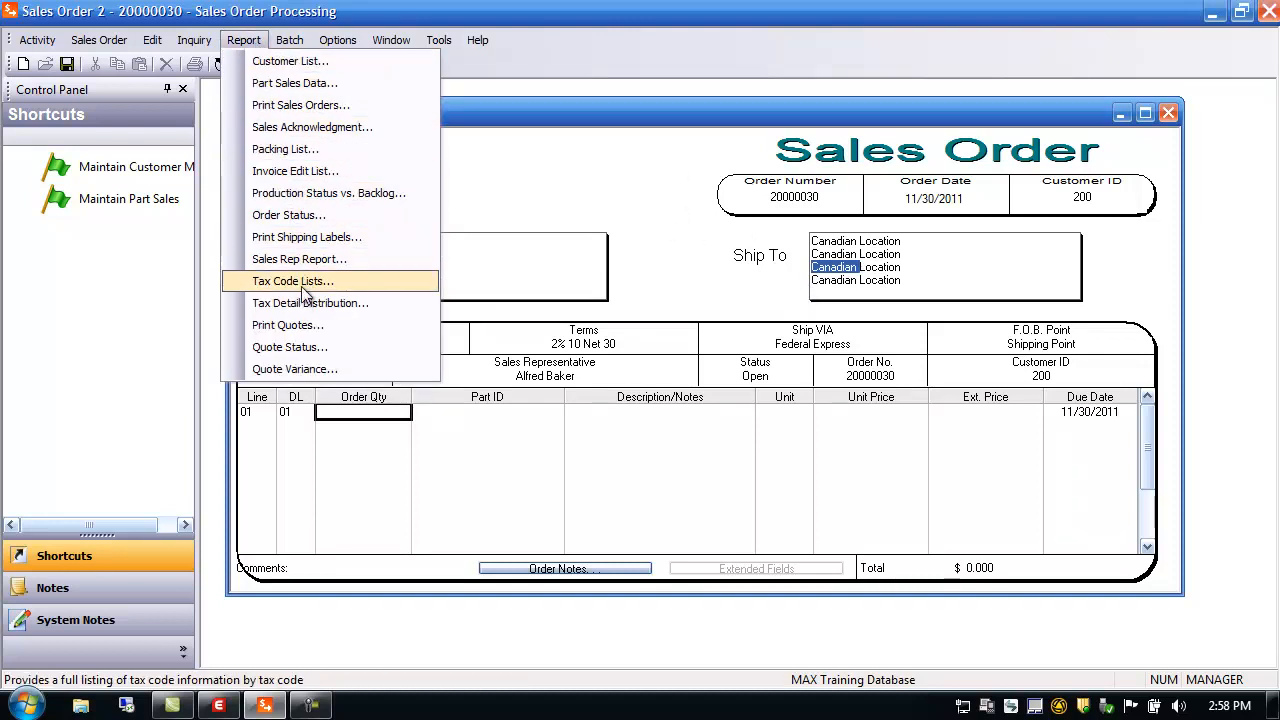
{"action": "left_click", "coordinate": [298, 152]}
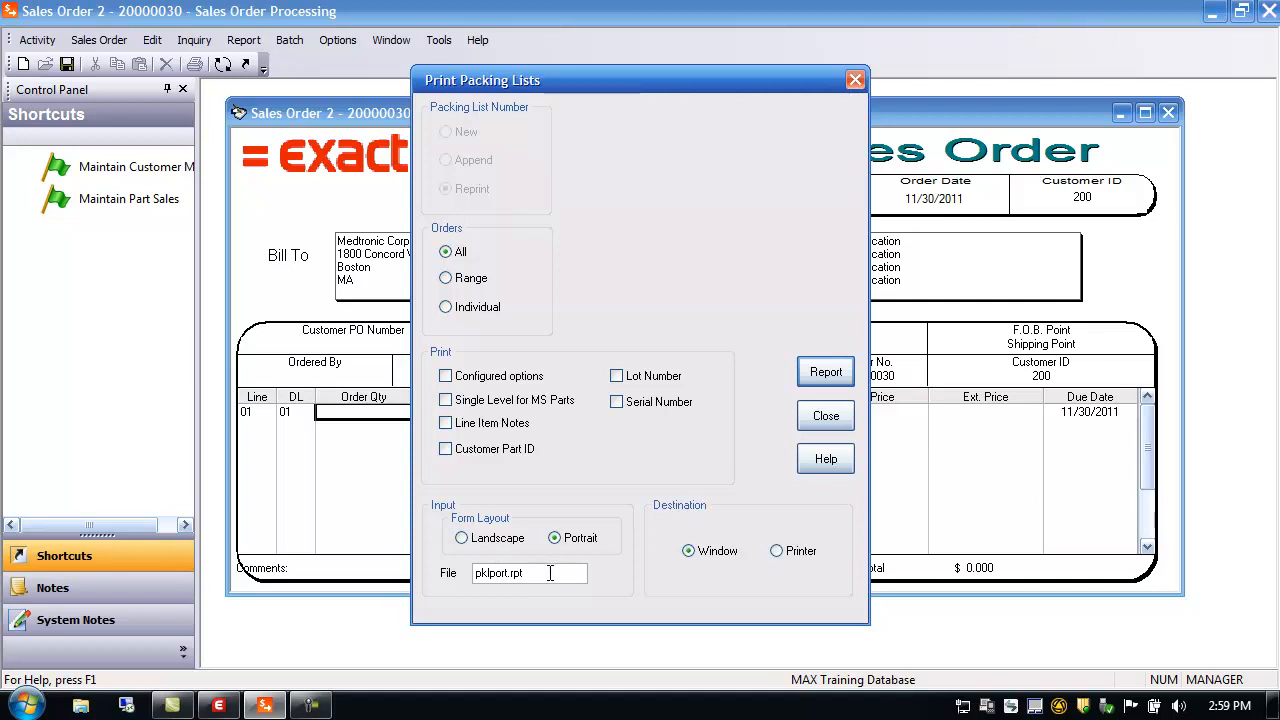
{"action": "left_click_drag", "start_coordinate": [548, 573], "coordinate": [427, 590]}
{"action": "type", "text": "rp"}
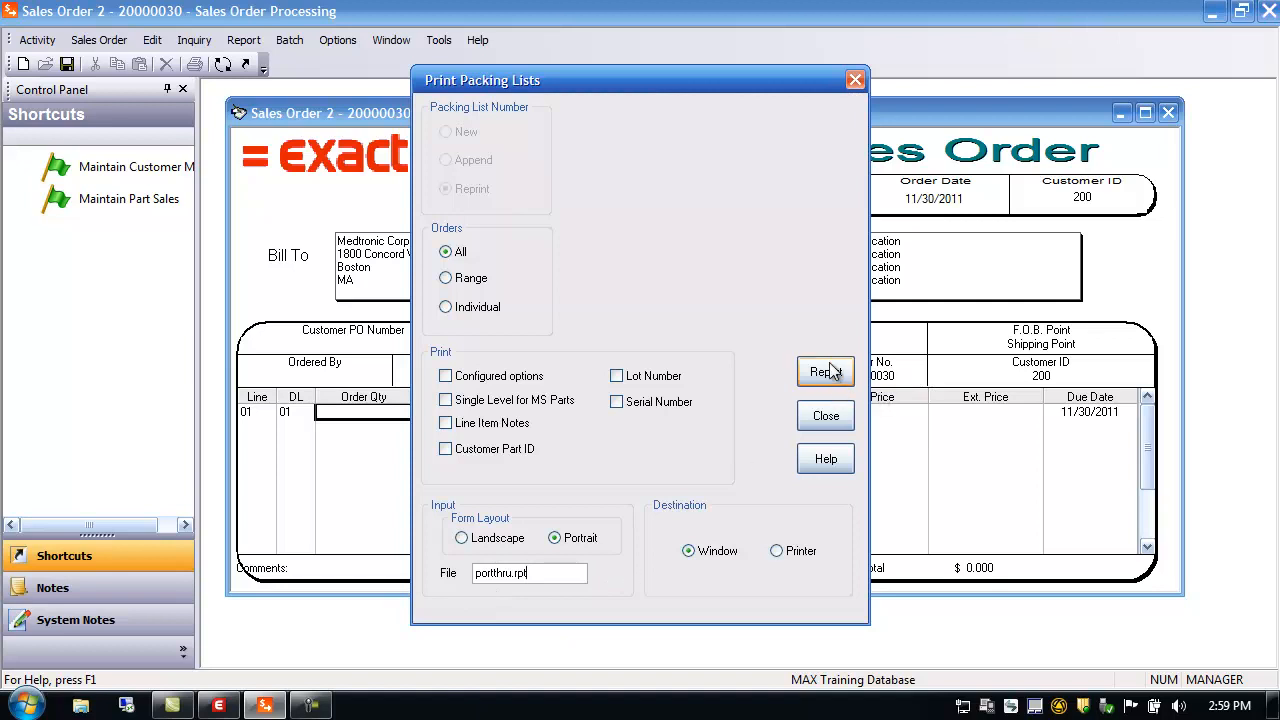
{"action": "left_click", "coordinate": [827, 418]}
{"action": "left_click", "coordinate": [827, 250]}
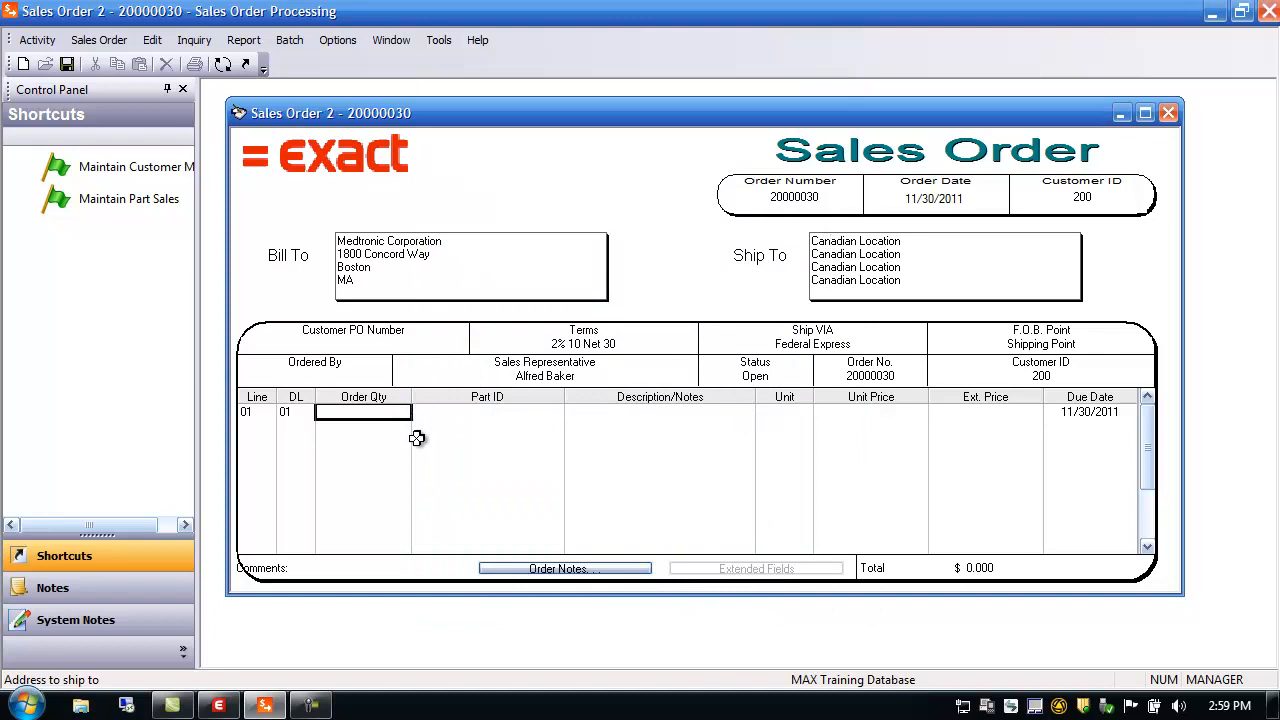
Add line 01 with 10 cs of part 11000, then switch to the Ship Order form
{"action": "left_click", "coordinate": [395, 412]}
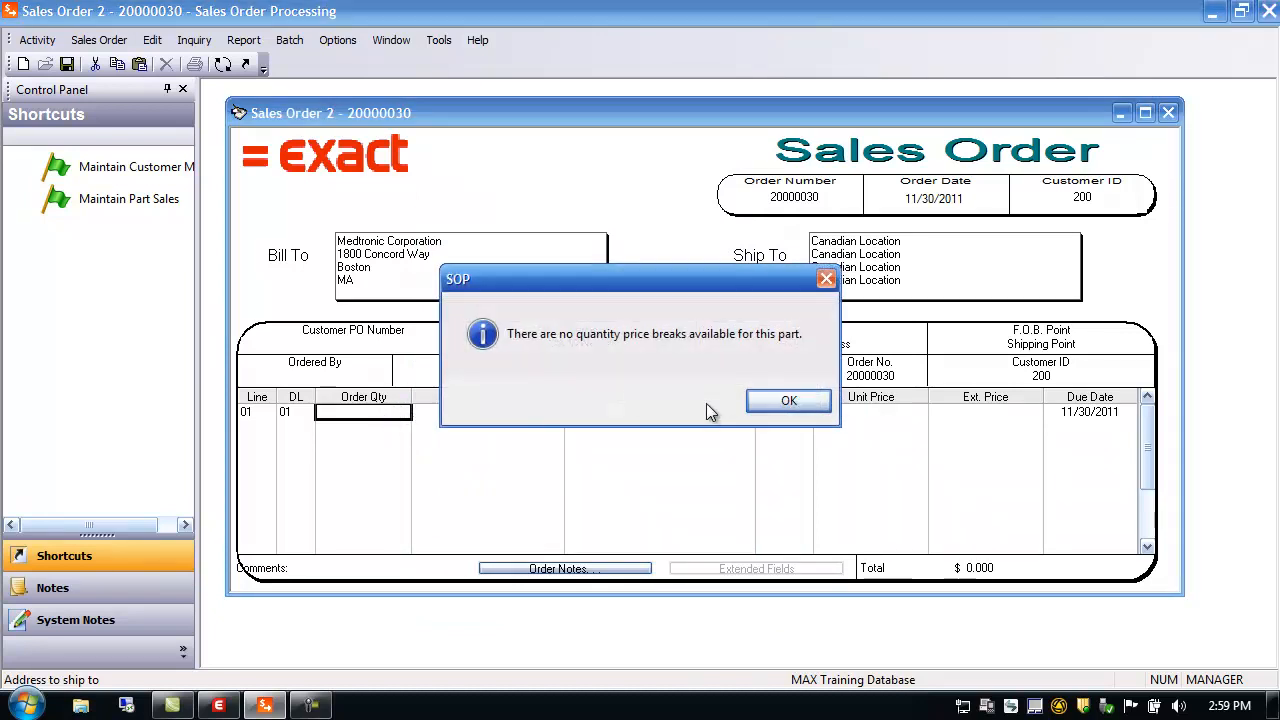
{"action": "left_click", "coordinate": [765, 396]}
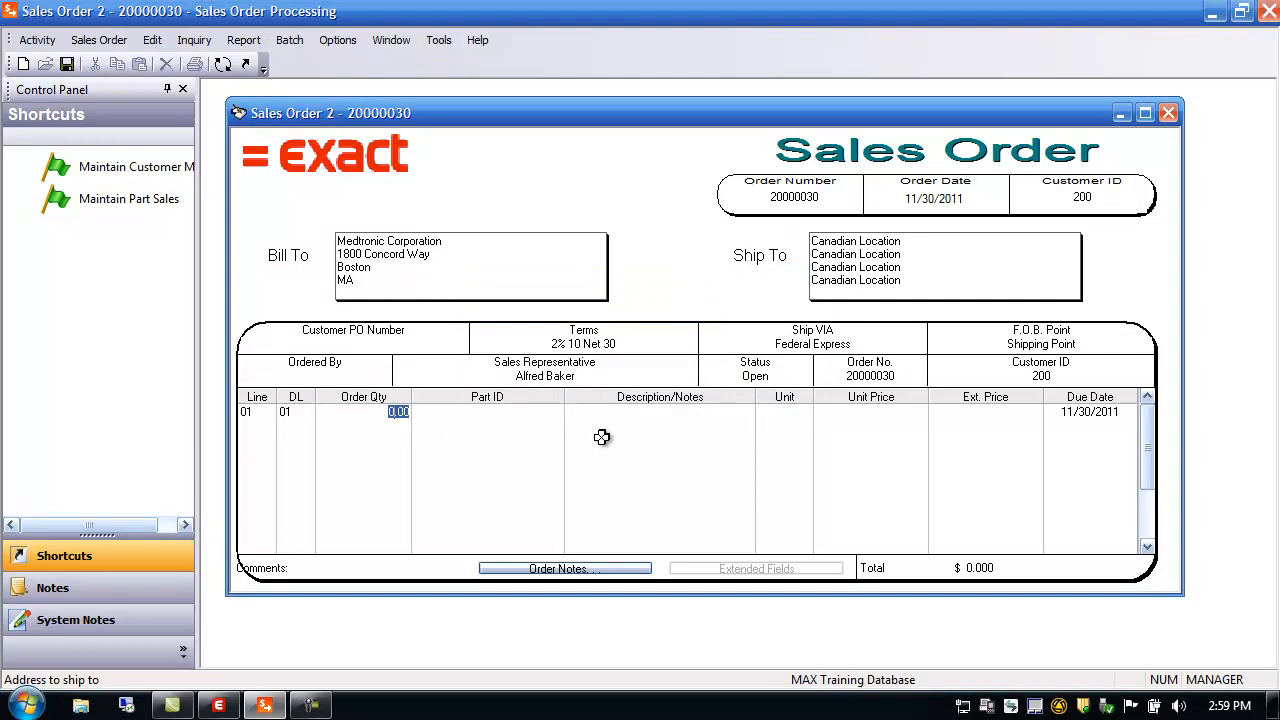
{"action": "key", "text": "Tab"}
{"action": "type", "text": "110"}
{"action": "key", "text": "Tab"}
{"action": "key", "text": "Tab"}
{"action": "key", "text": "Tab"}
{"action": "key", "text": "Tab"}
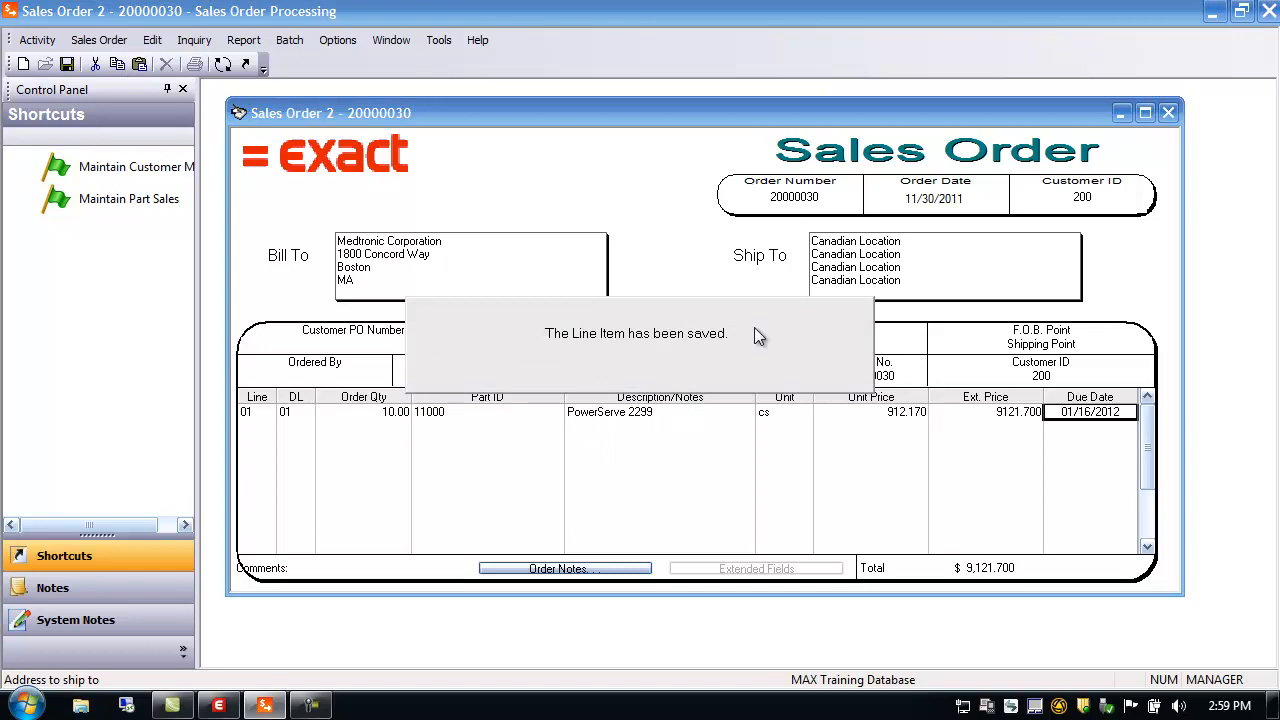
{"action": "left_click", "coordinate": [388, 411]}
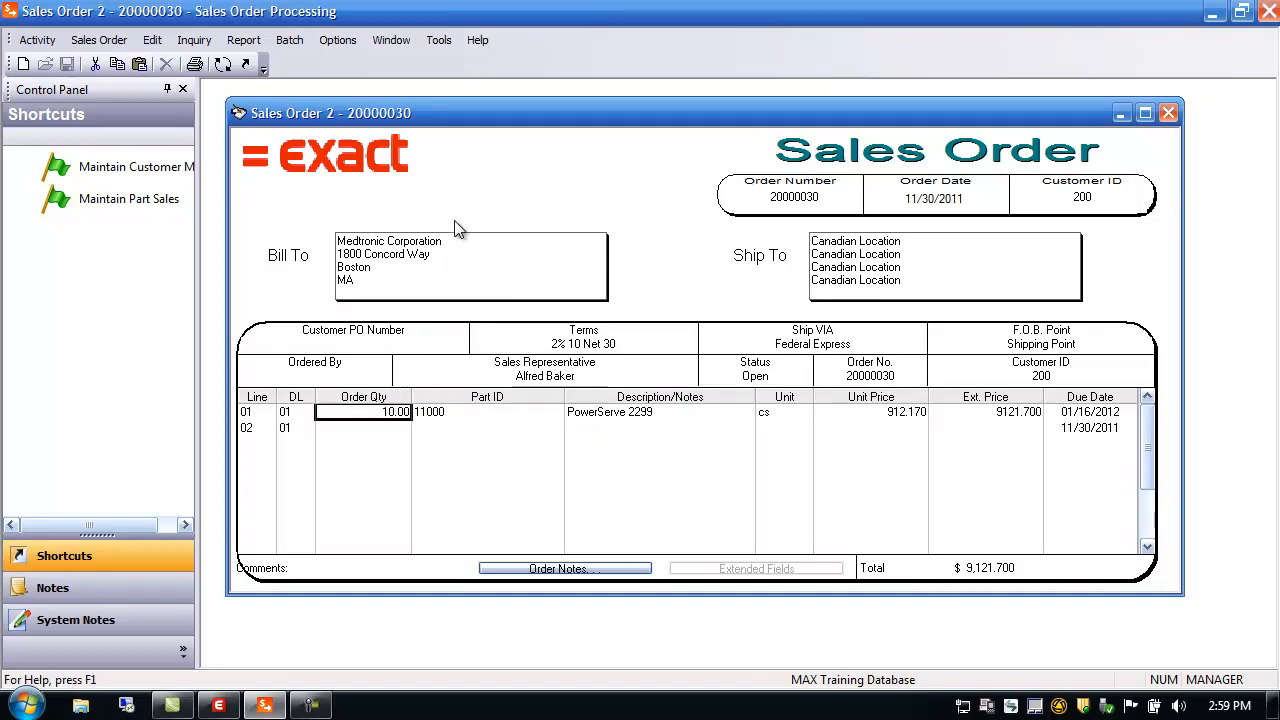
{"action": "left_click", "coordinate": [222, 64]}
{"action": "left_click", "coordinate": [550, 478]}
Ship 10 on line 01 and save, bringing the invoice total to $8,291.630
{"action": "type", "text": "10"}
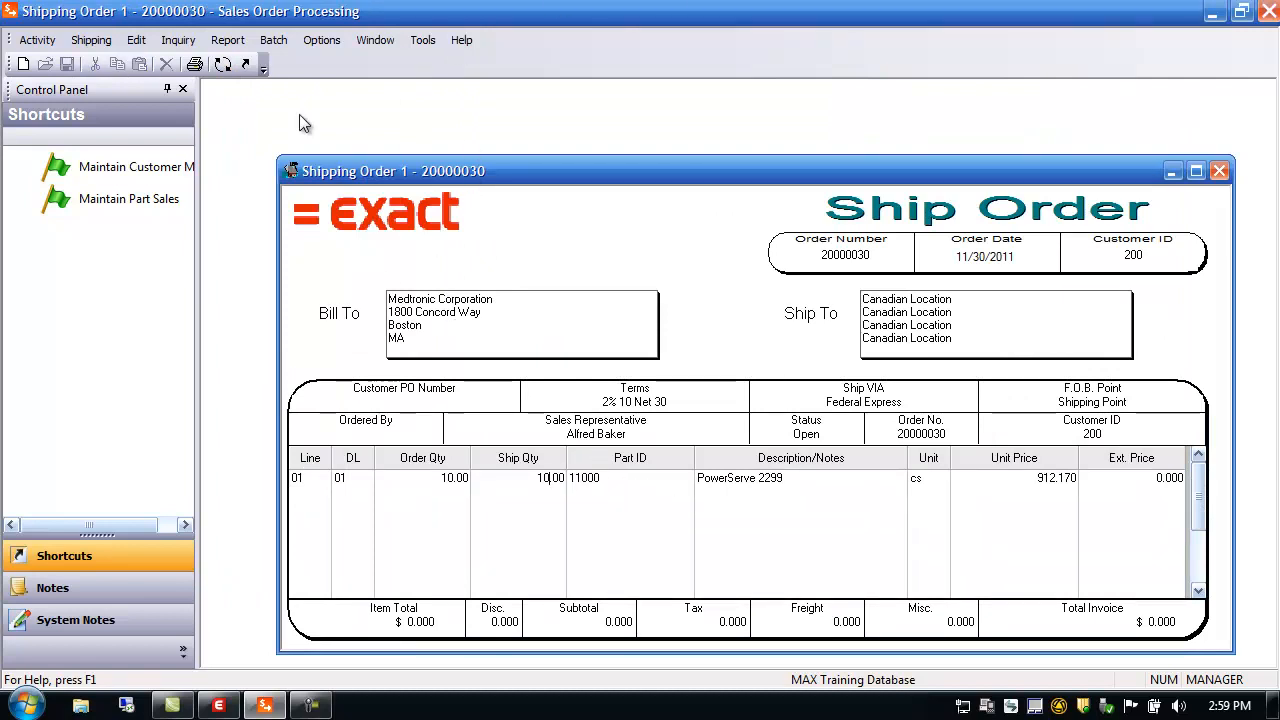
{"action": "left_click_drag", "start_coordinate": [328, 174], "coordinate": [269, 108]}
{"action": "left_click", "coordinate": [536, 422]}
{"action": "key", "text": "Tab"}
{"action": "key", "text": "Tab"}
{"action": "key", "text": "Tab"}
{"action": "key", "text": "Tab"}
{"action": "left_click", "coordinate": [343, 423]}
{"action": "left_click", "coordinate": [67, 64]}
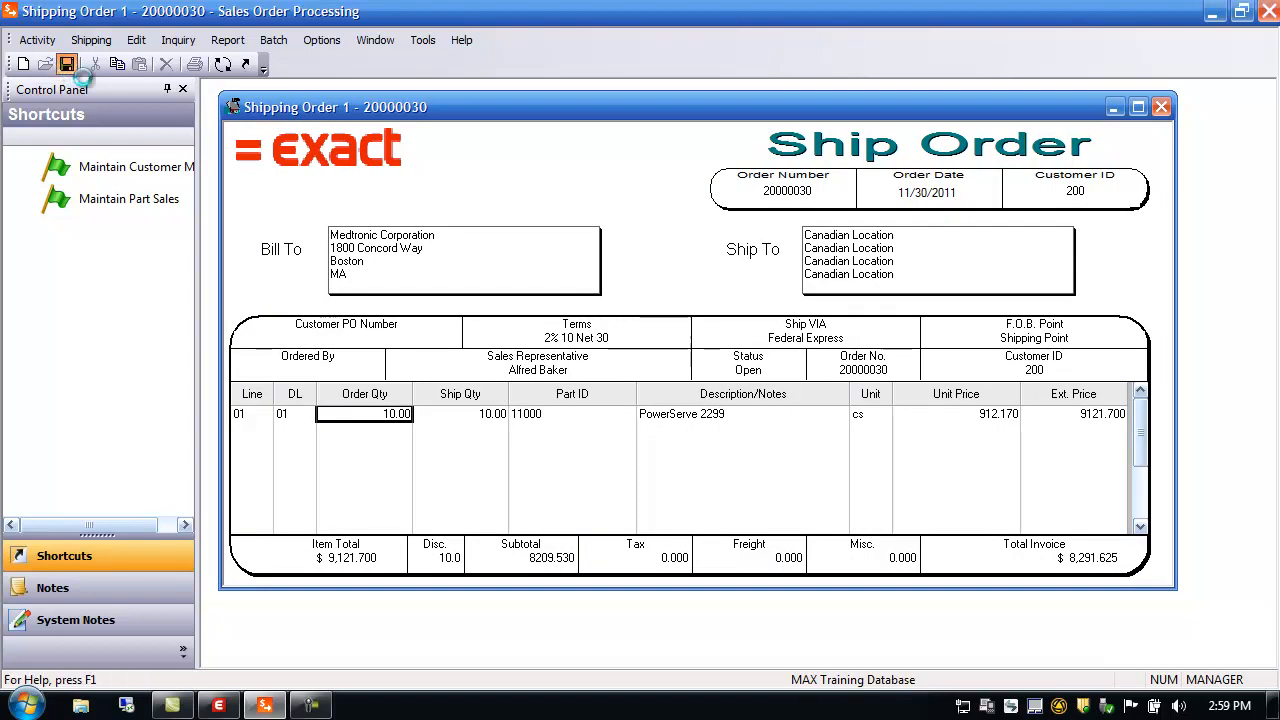
{"action": "left_click", "coordinate": [273, 40]}
{"action": "mouse_move", "coordinate": [230, 40]}
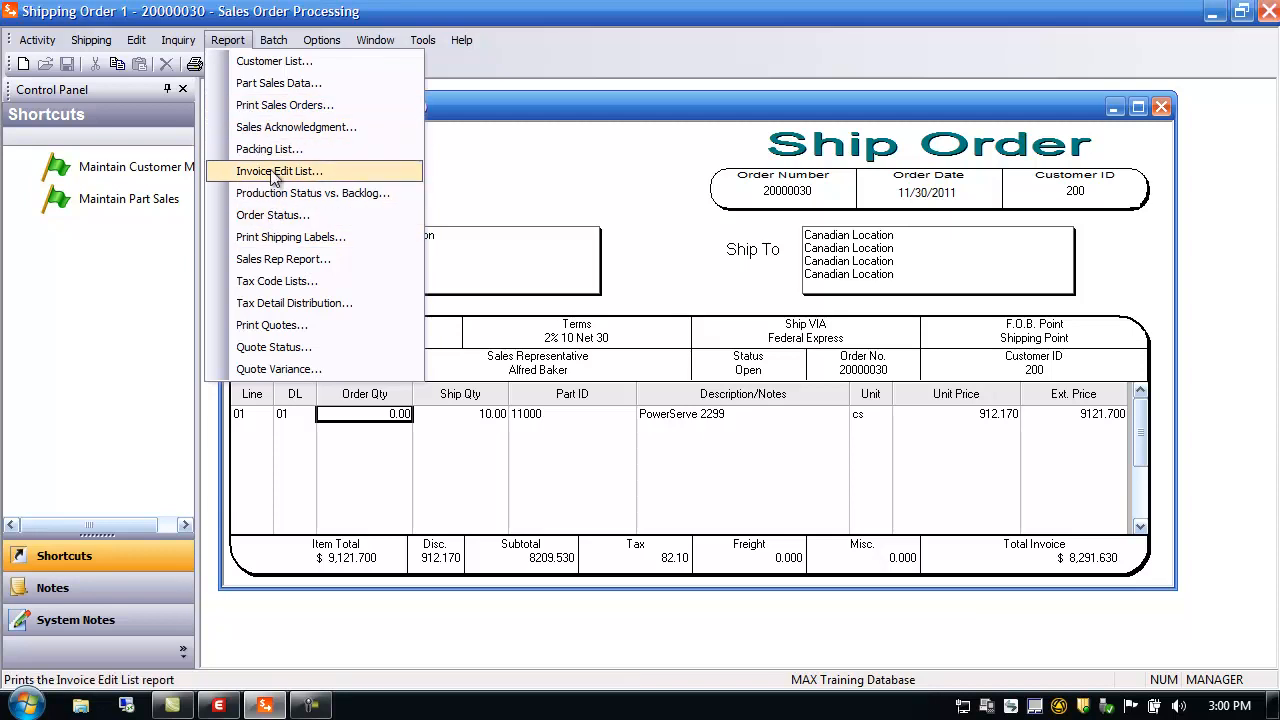
Preview an Individual packing list for only this order, showing Asian Shipment Lines and 10 shipped
{"action": "left_click", "coordinate": [270, 149]}
{"action": "double_click", "coordinate": [535, 579]}
{"action": "type", "text": "portthru.rpt"}
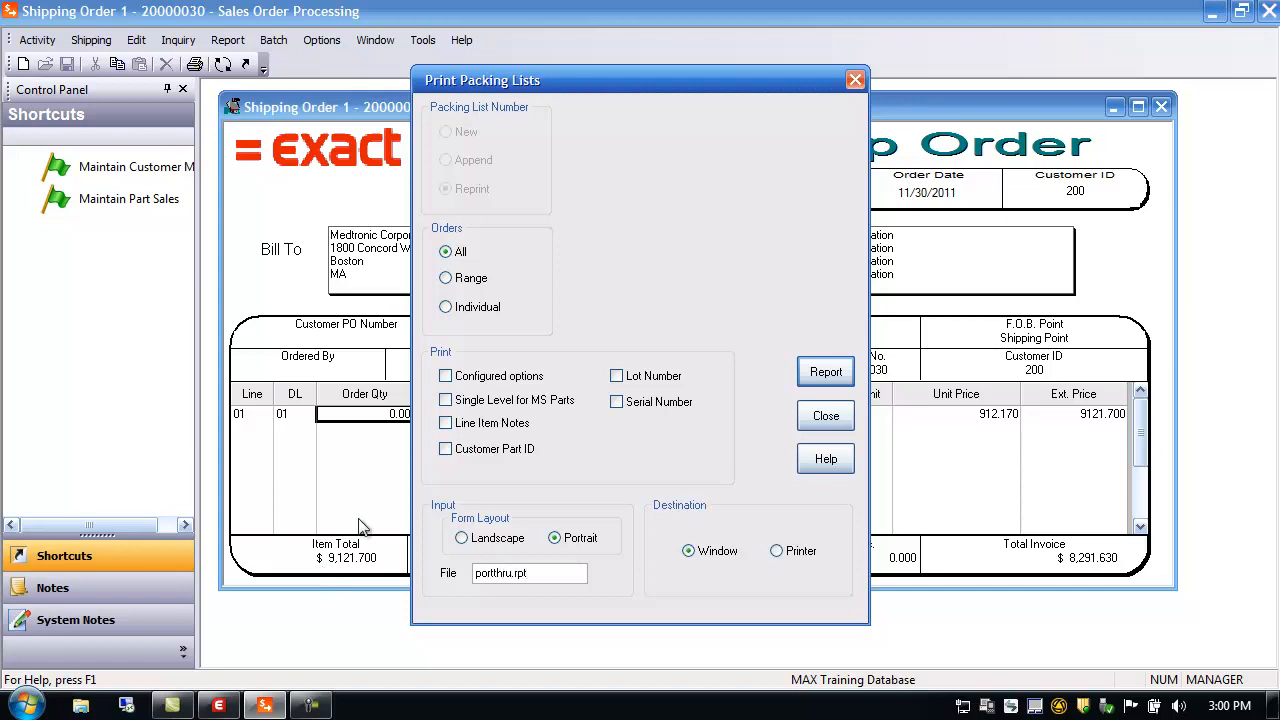
{"action": "left_click", "coordinate": [466, 306]}
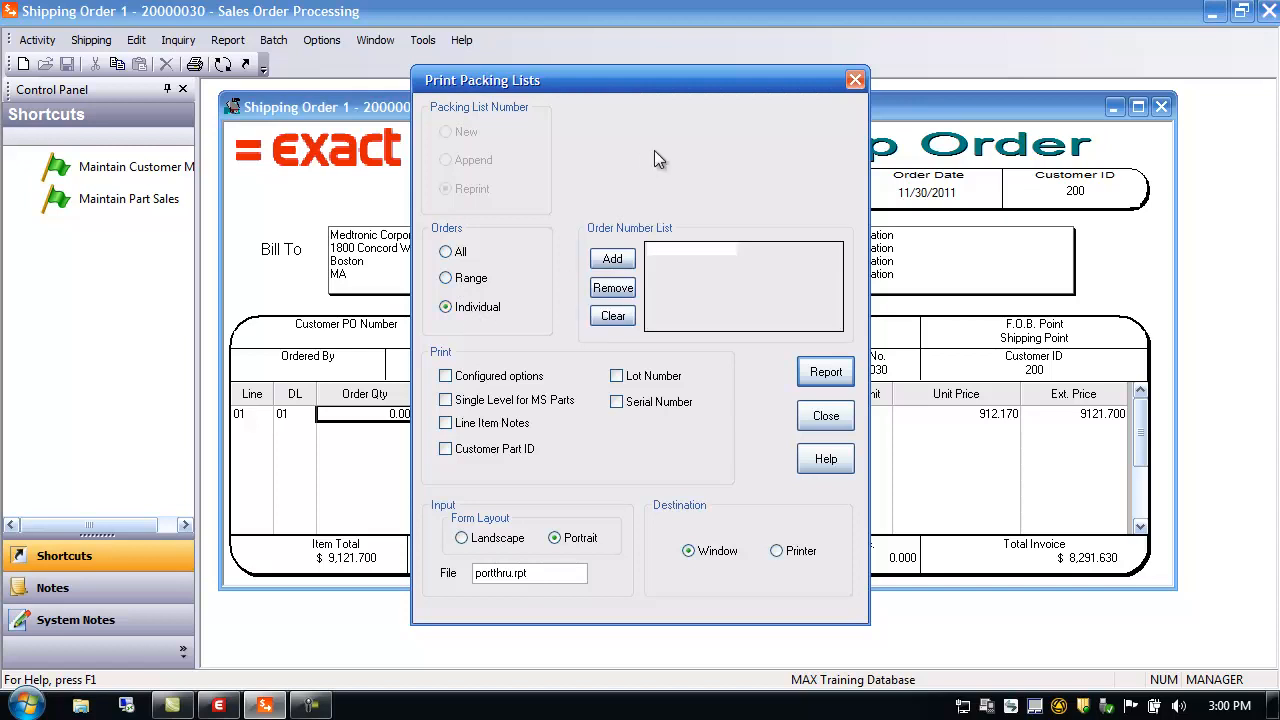
{"action": "left_click", "coordinate": [612, 258]}
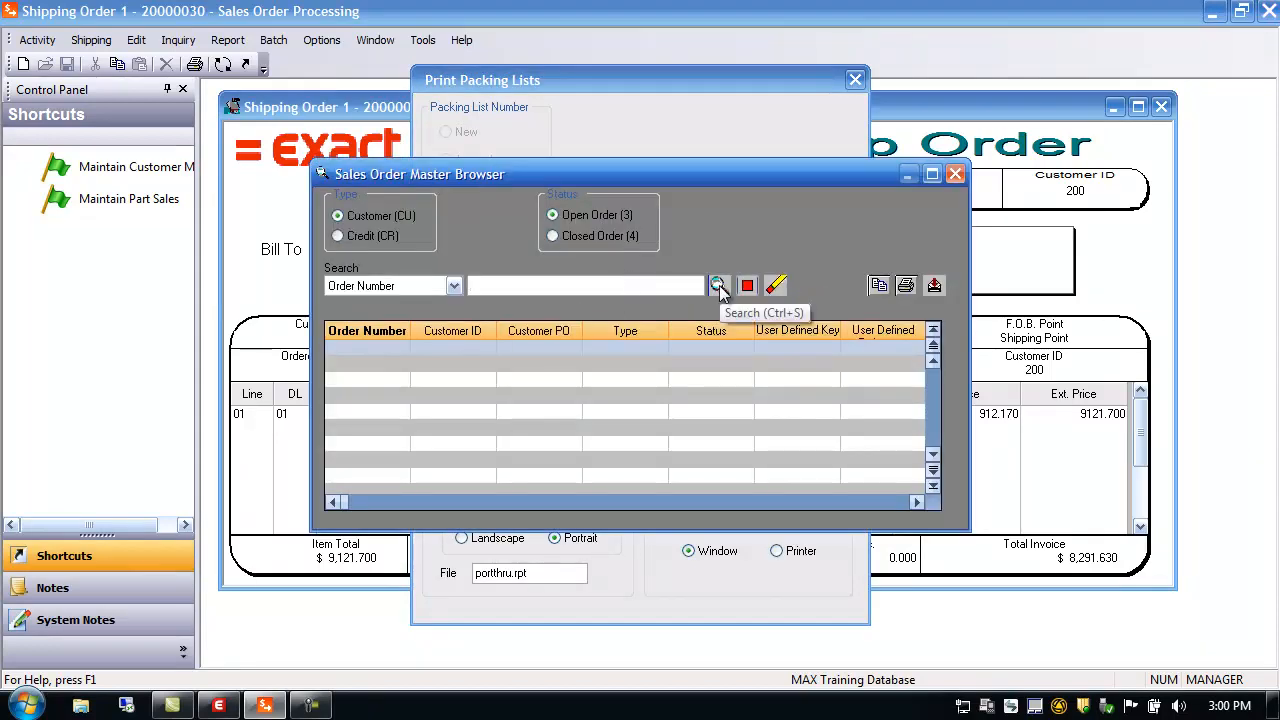
{"action": "left_click", "coordinate": [720, 287]}
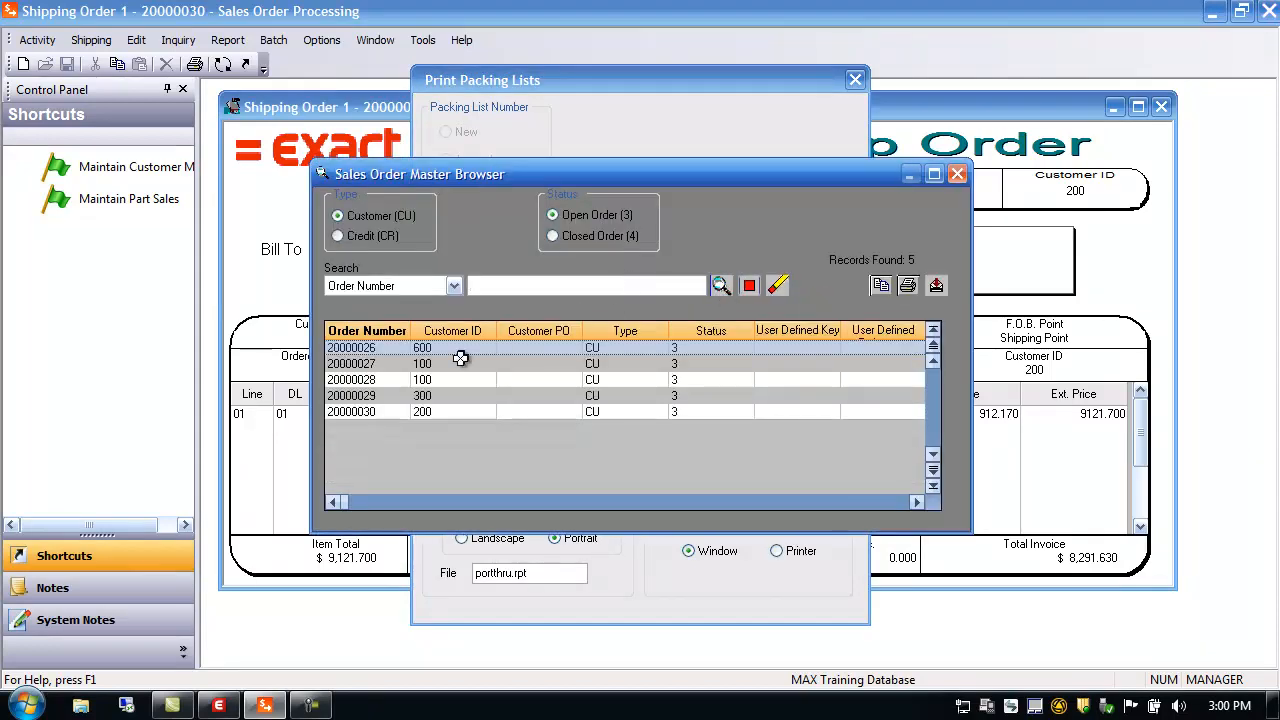
{"action": "double_click", "coordinate": [354, 413]}
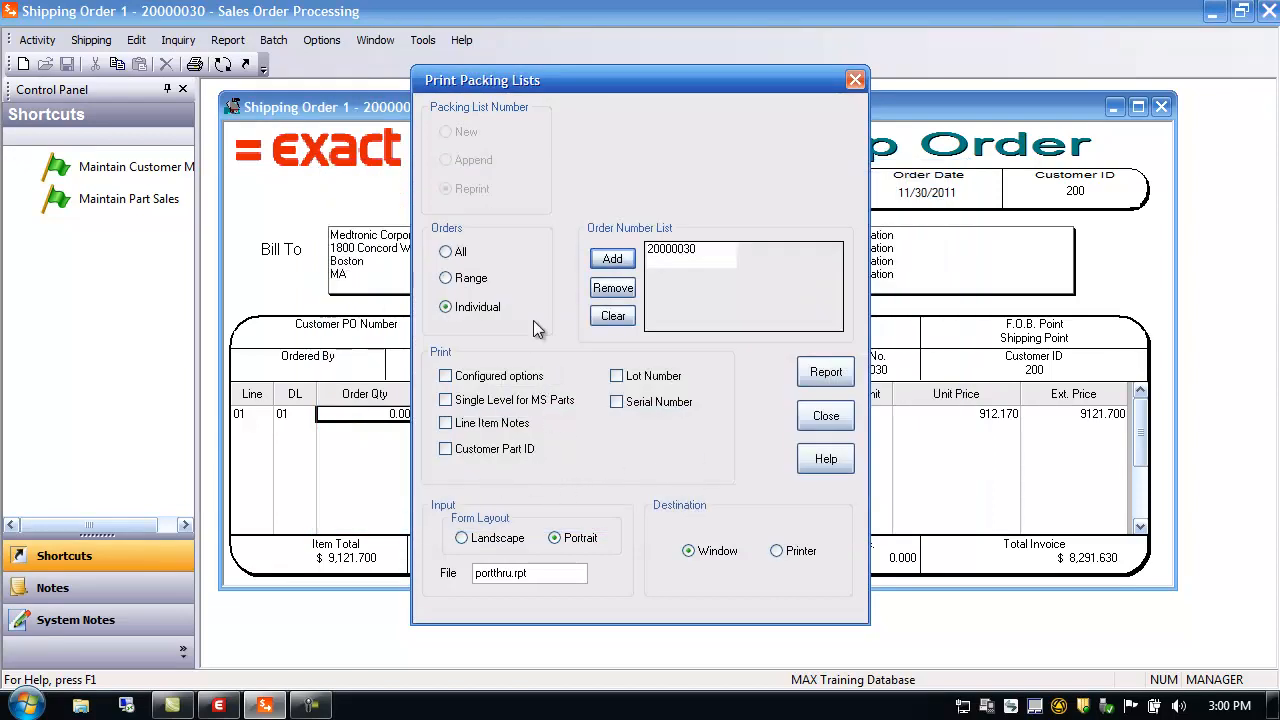
{"action": "left_click", "coordinate": [826, 374]}
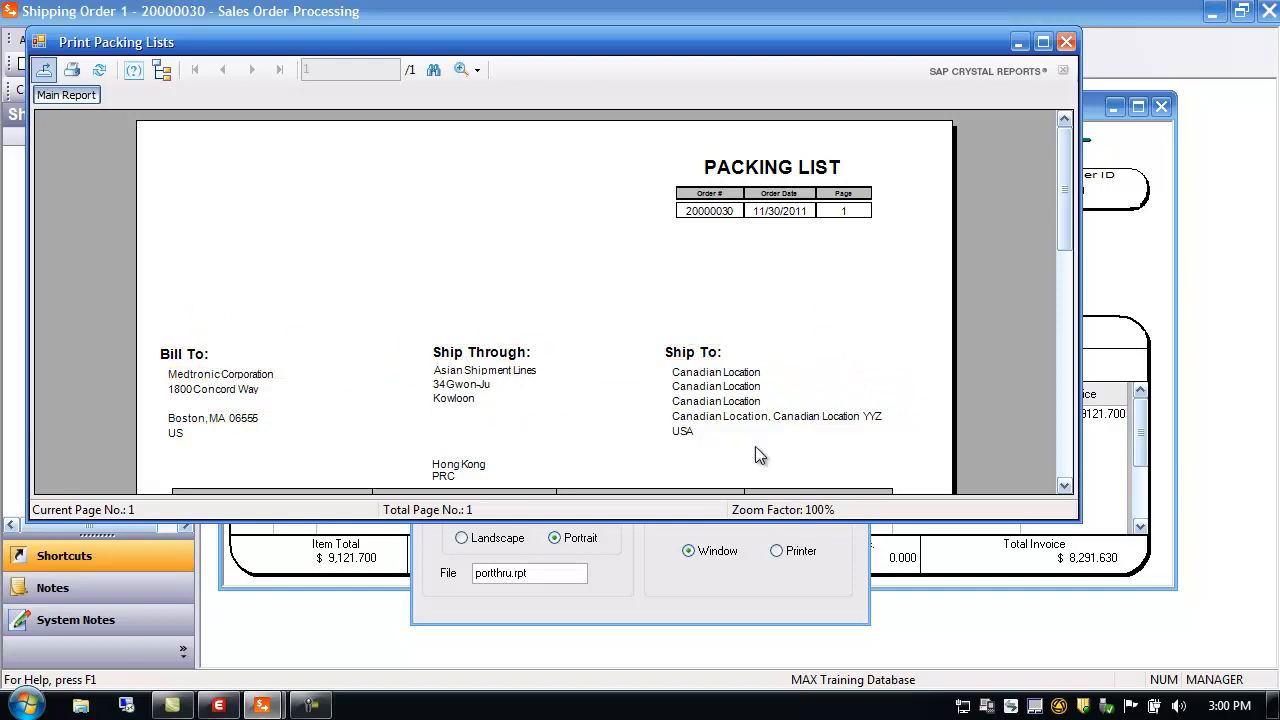
{"action": "left_click_drag", "start_coordinate": [1058, 214], "coordinate": [1068, 303]}
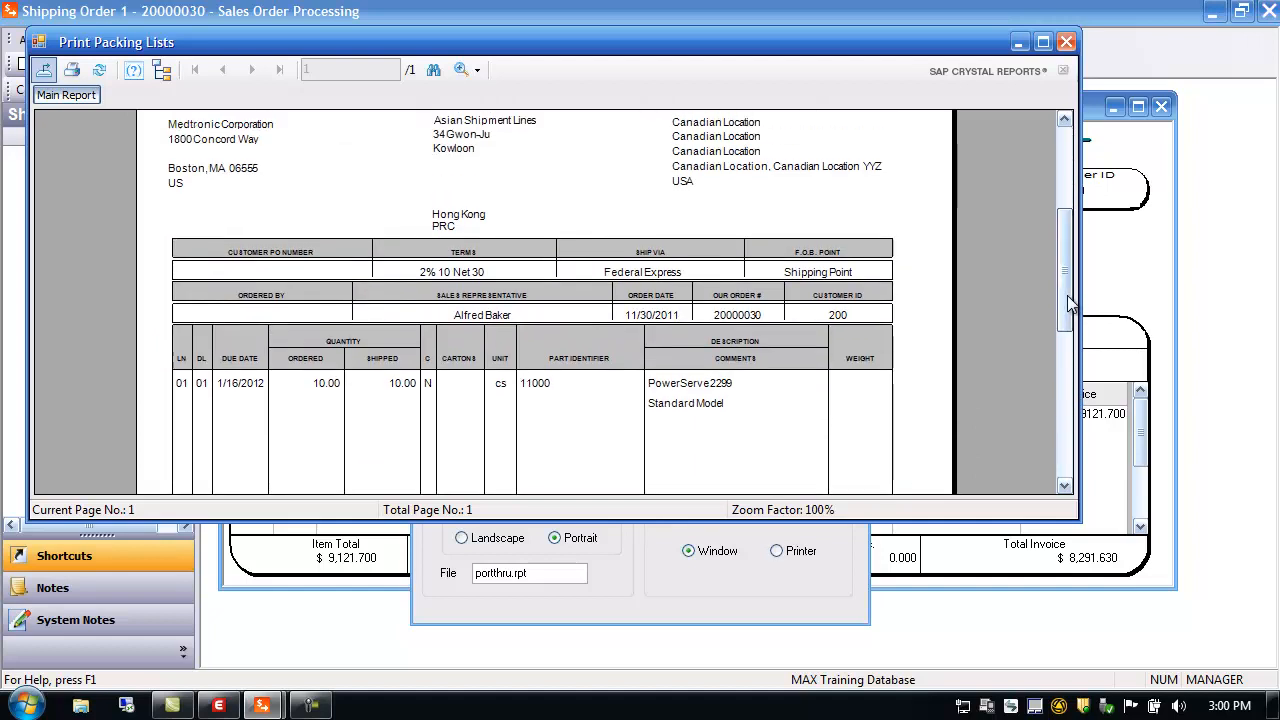
{"action": "left_click", "coordinate": [1066, 42]}
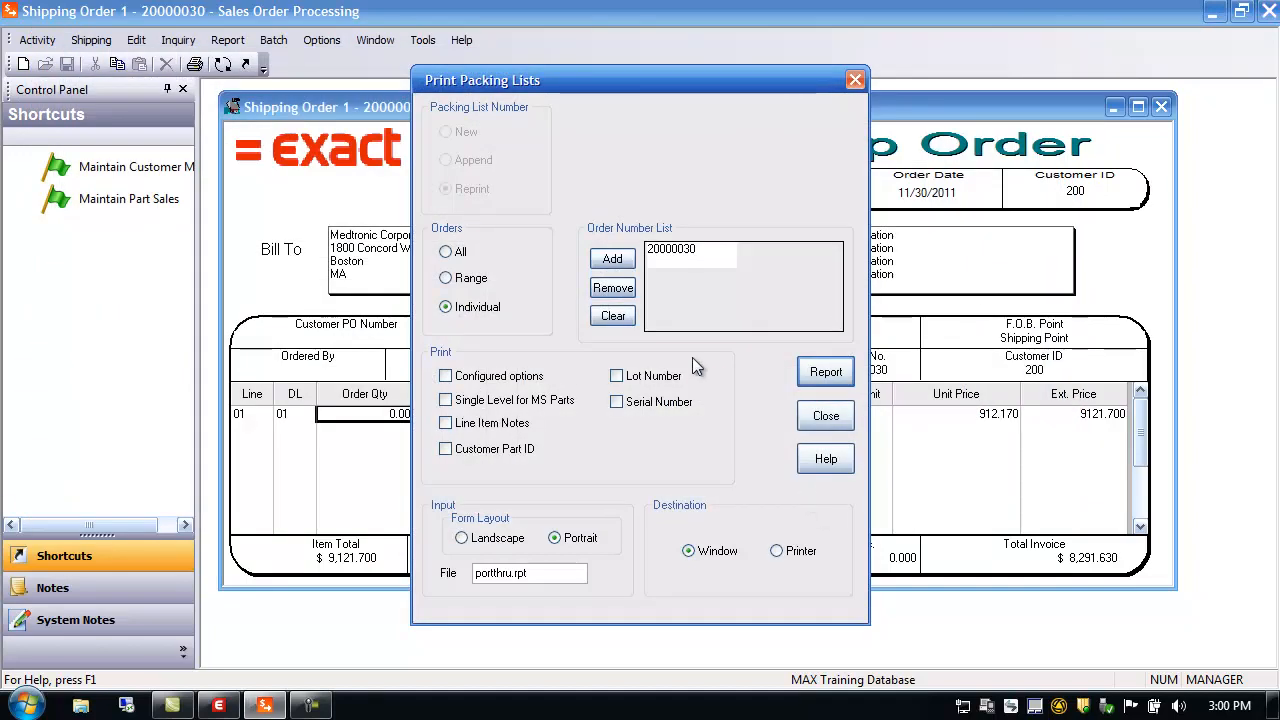
{"action": "left_click", "coordinate": [826, 416]}
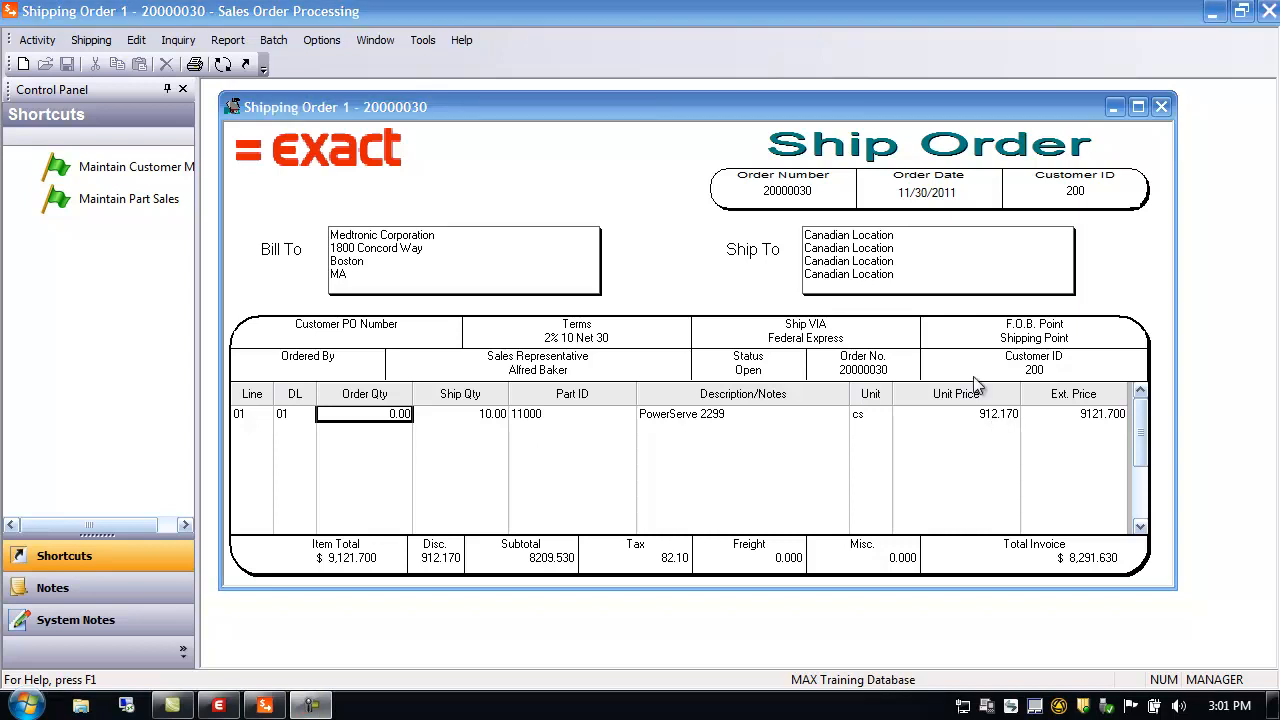
On the Sales Order form, add line 02 of 10 cs part 11000 and enter the customer PO number
{"action": "left_click", "coordinate": [222, 64]}
{"action": "left_click_drag", "start_coordinate": [593, 196], "coordinate": [525, 116]}
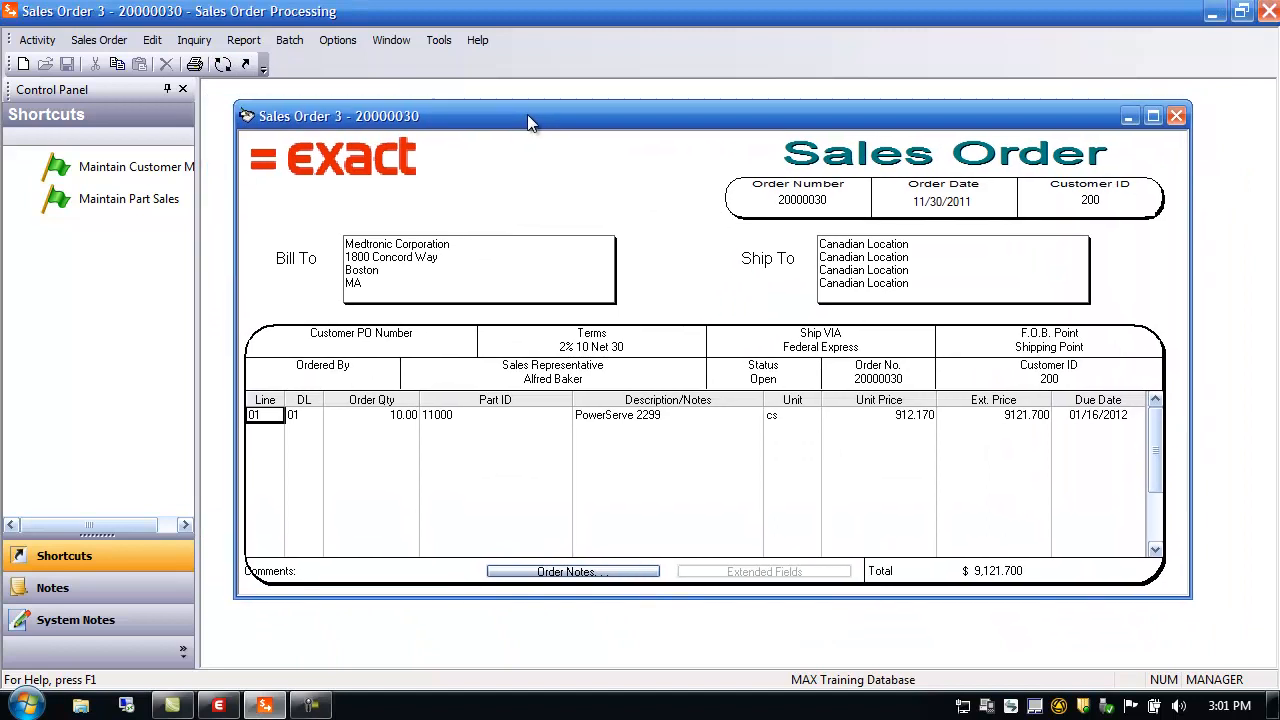
{"action": "left_click", "coordinate": [270, 434]}
{"action": "type", "text": "10"}
{"action": "key", "text": "Tab"}
{"action": "type", "text": "1100"}
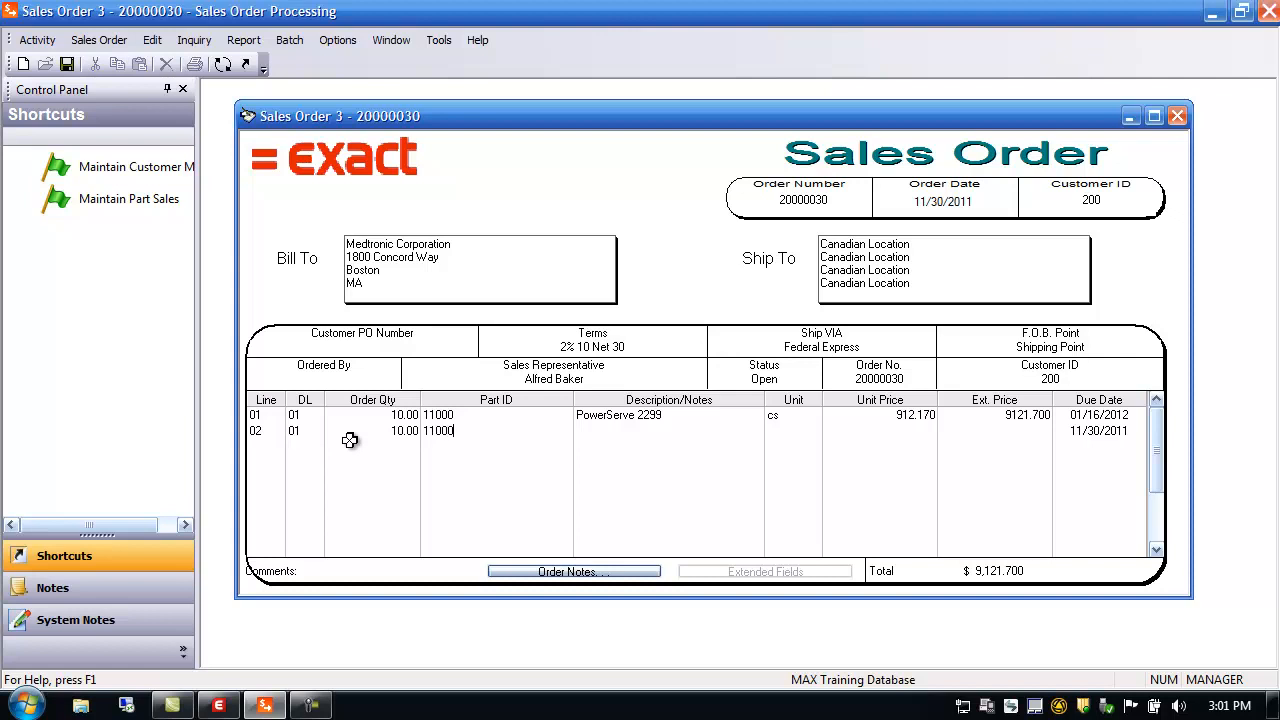
{"action": "key", "text": "Tab"}
{"action": "key", "text": "Tab"}
{"action": "key", "text": "Tab"}
{"action": "key", "text": "Tab"}
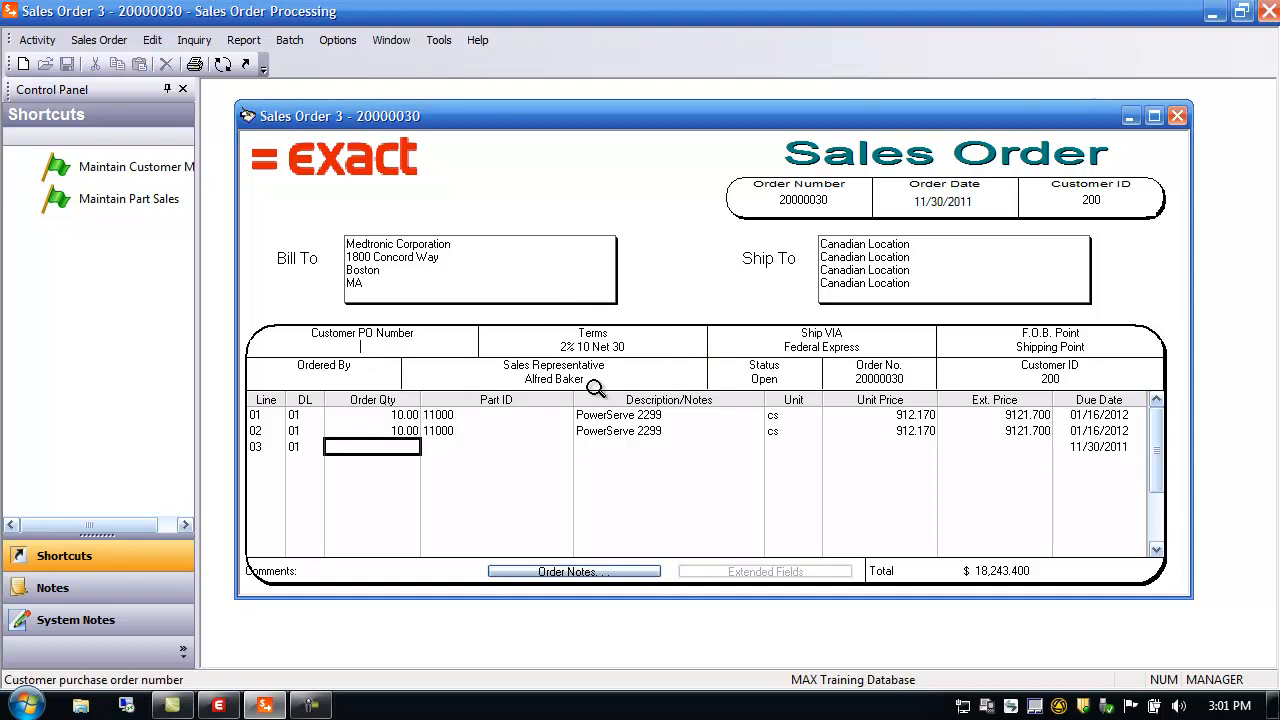
{"action": "type", "text": "cus"}
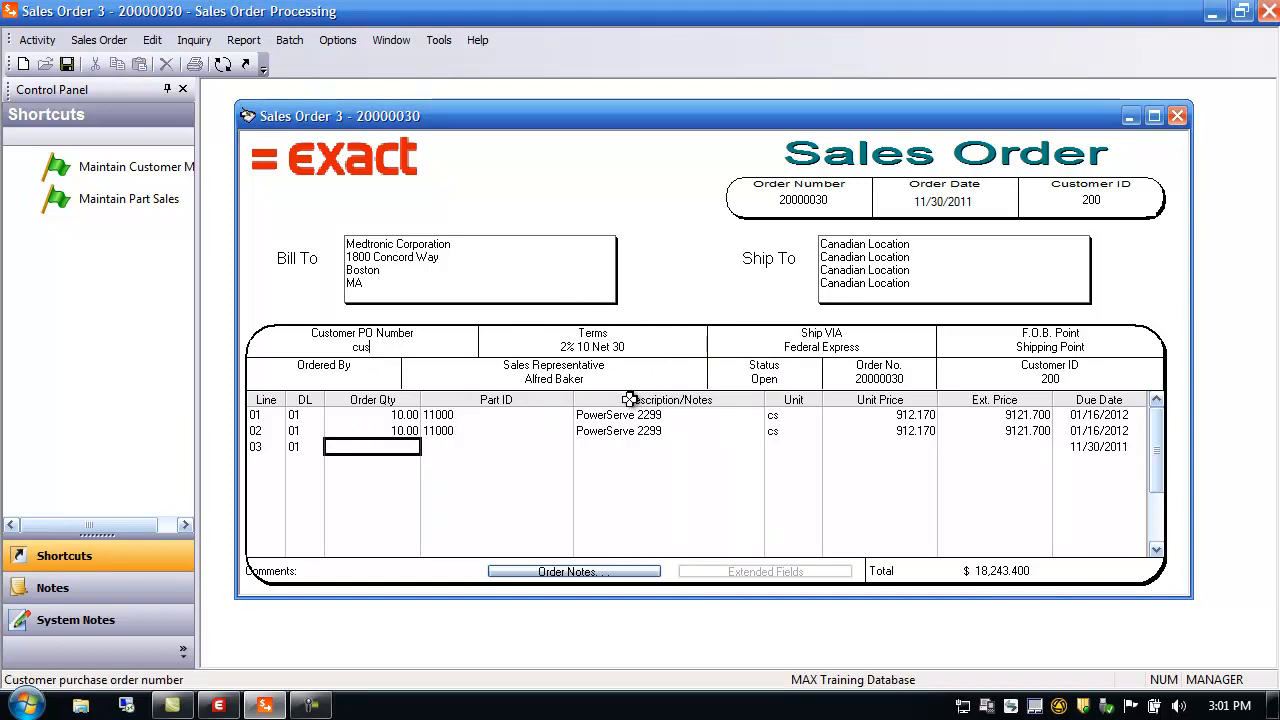
{"action": "type", "text": "t po 1111"}
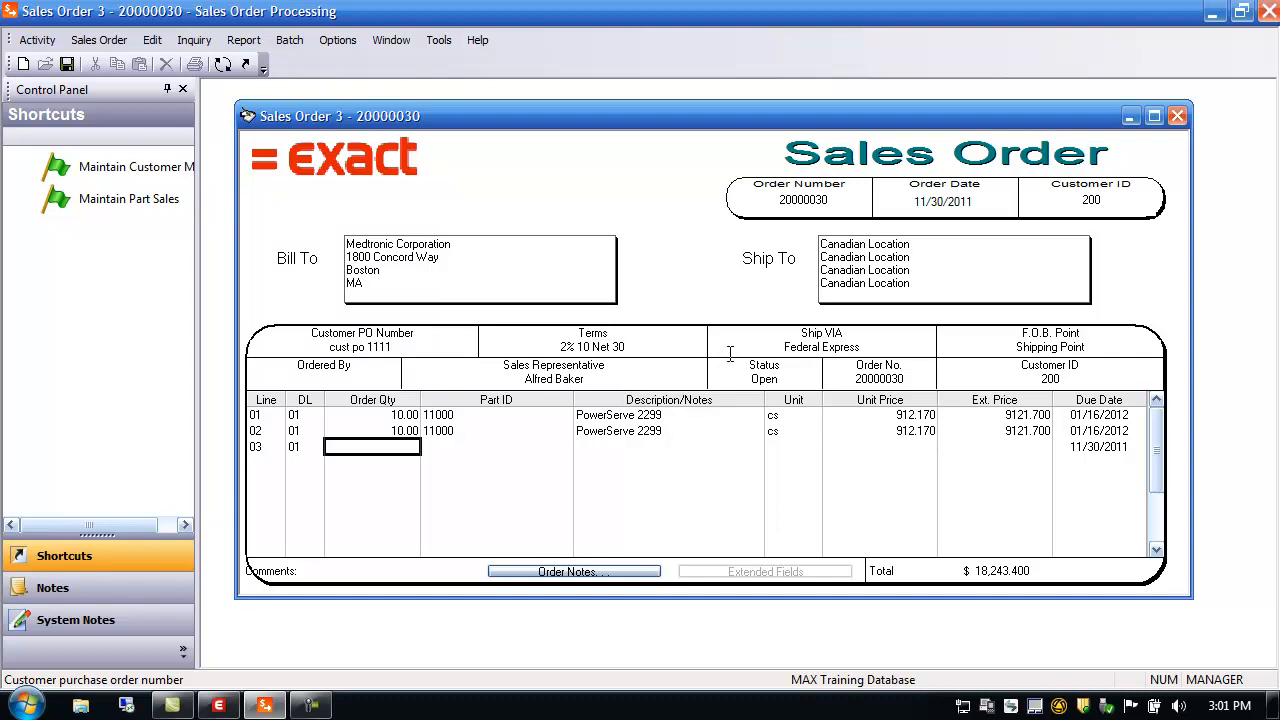
Keep 01 Federal Express as Ship VIA, leaving terms and the sales representative unchanged
{"action": "left_click", "coordinate": [595, 346]}
{"action": "double_click", "coordinate": [595, 346]}
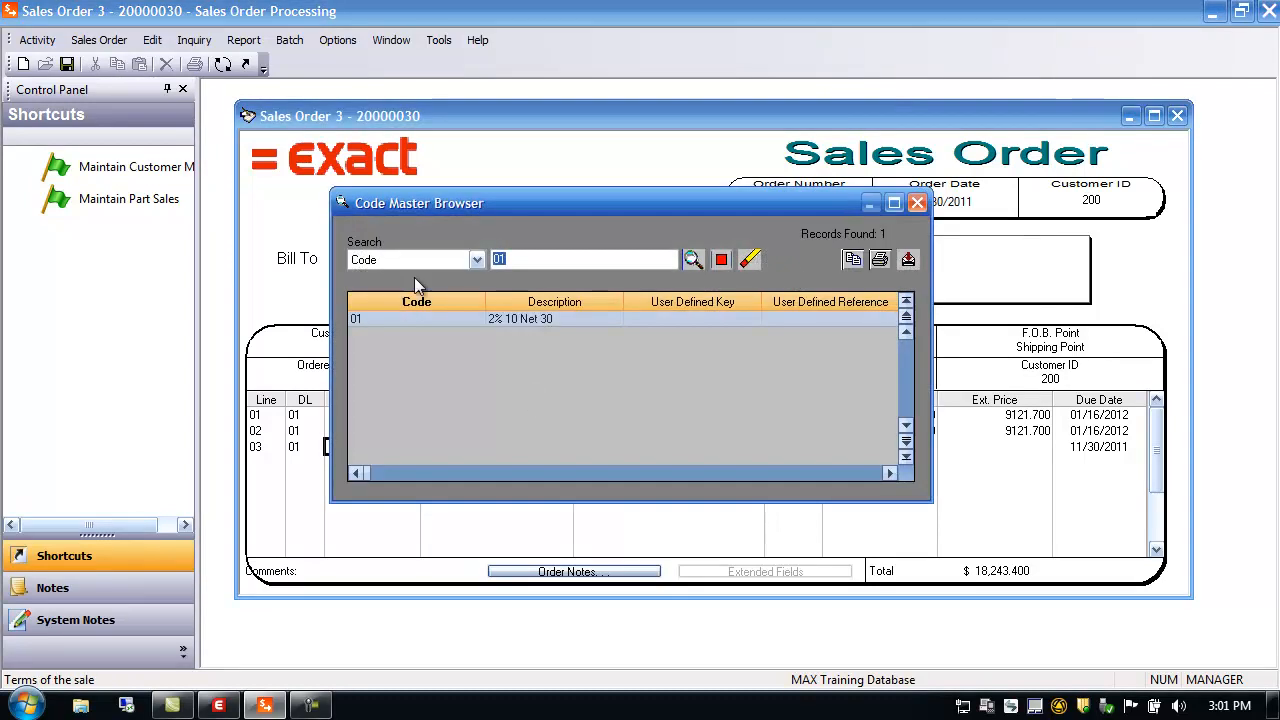
{"action": "left_click", "coordinate": [917, 203]}
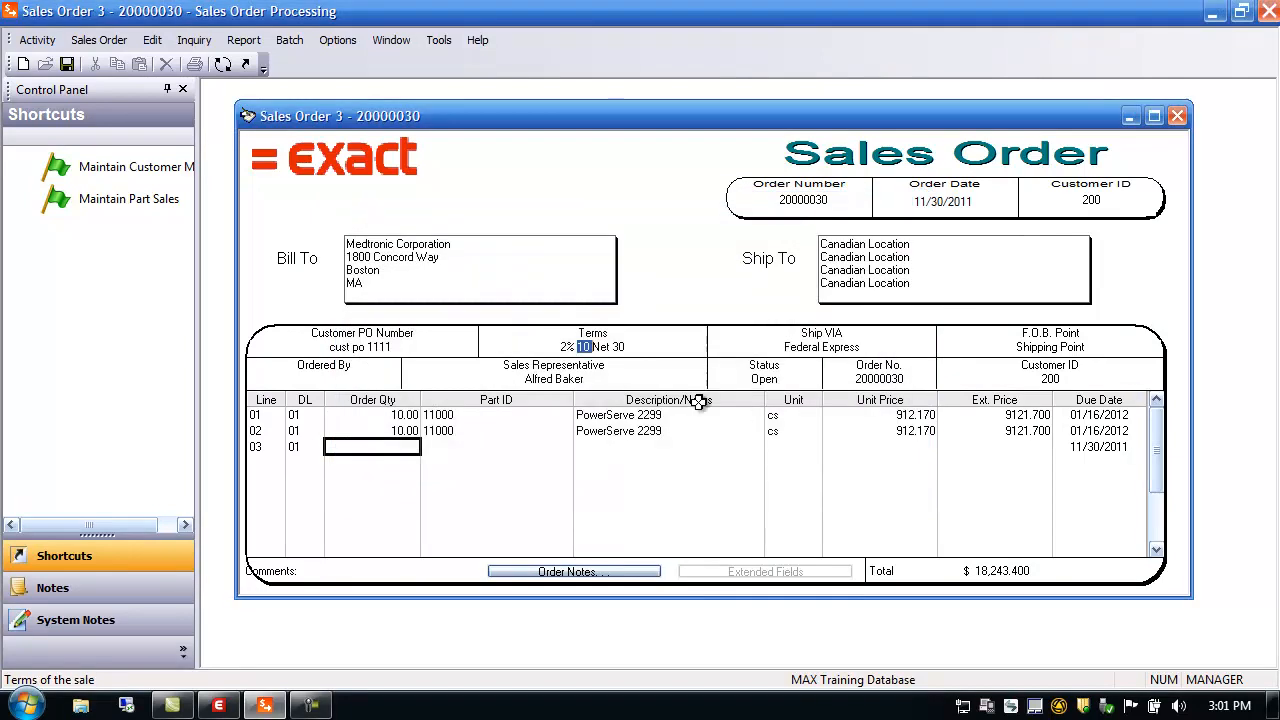
{"action": "double_click", "coordinate": [822, 346]}
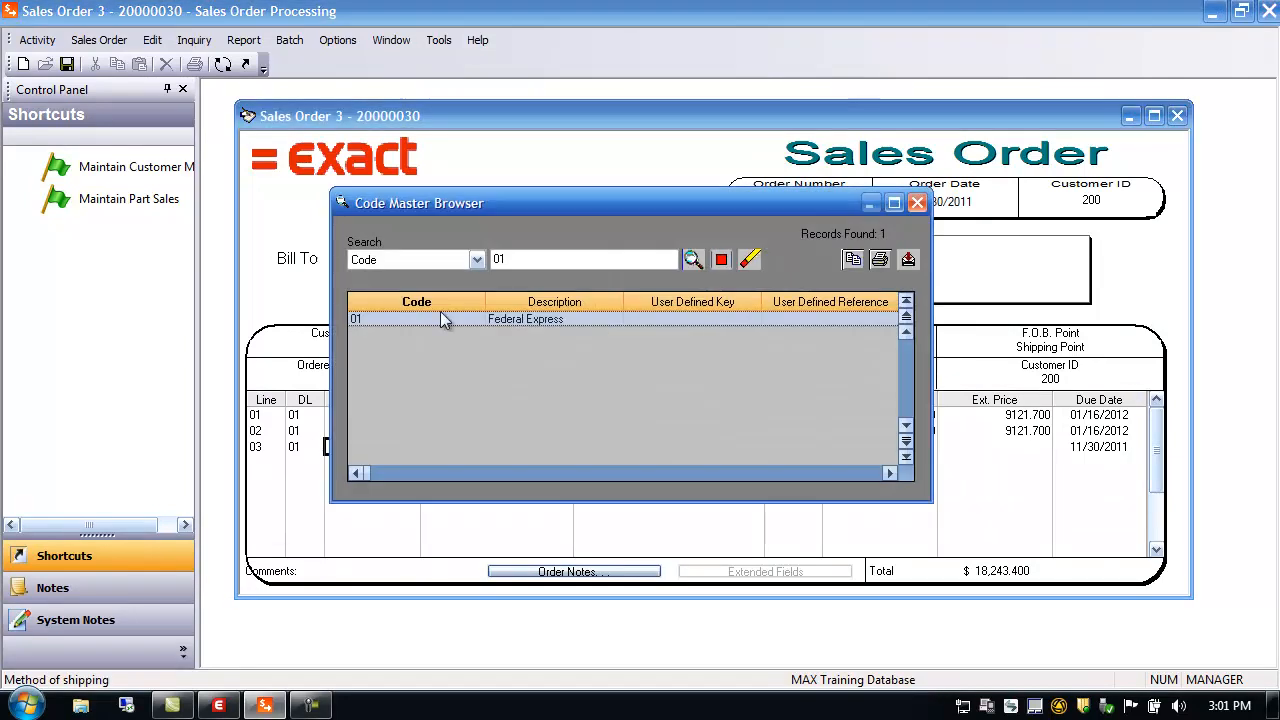
{"action": "left_click", "coordinate": [917, 203]}
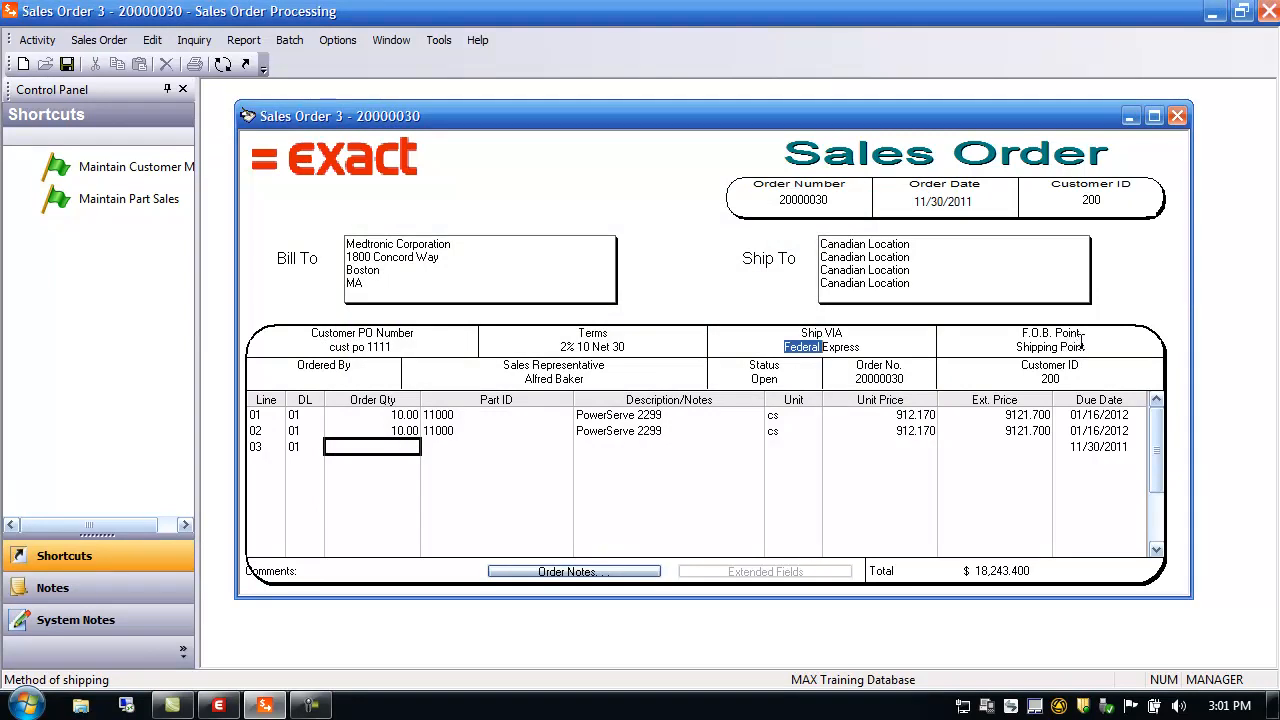
{"action": "left_click", "coordinate": [325, 379]}
{"action": "double_click", "coordinate": [553, 379]}
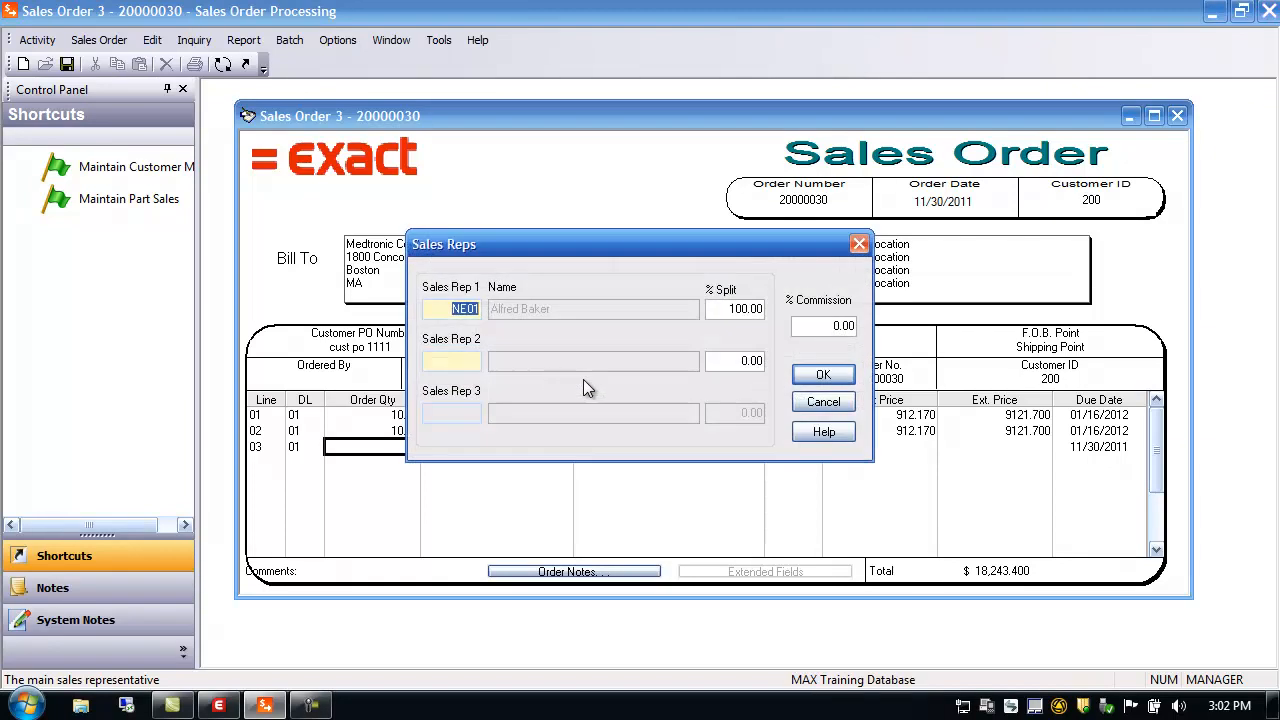
{"action": "left_click", "coordinate": [833, 401]}
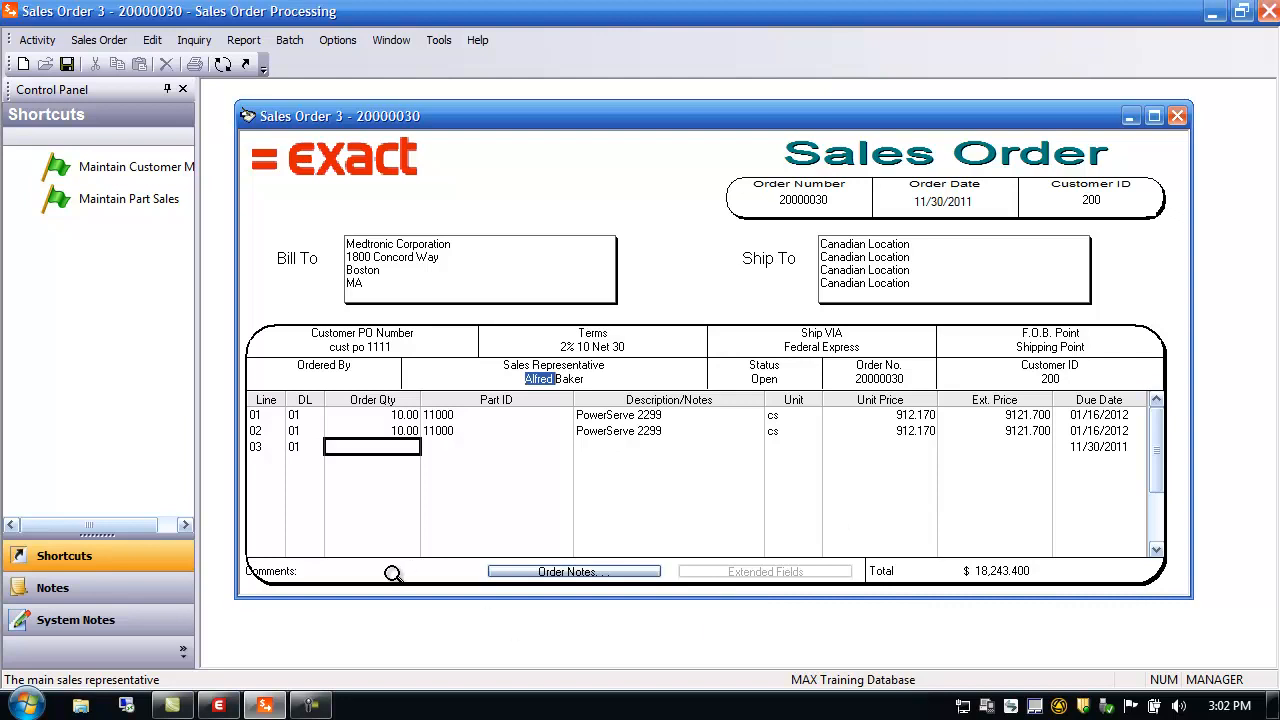
Enter order comments 'comment 1', 'comment 2' and 'comment 3' and confirm them
{"action": "left_click", "coordinate": [302, 571]}
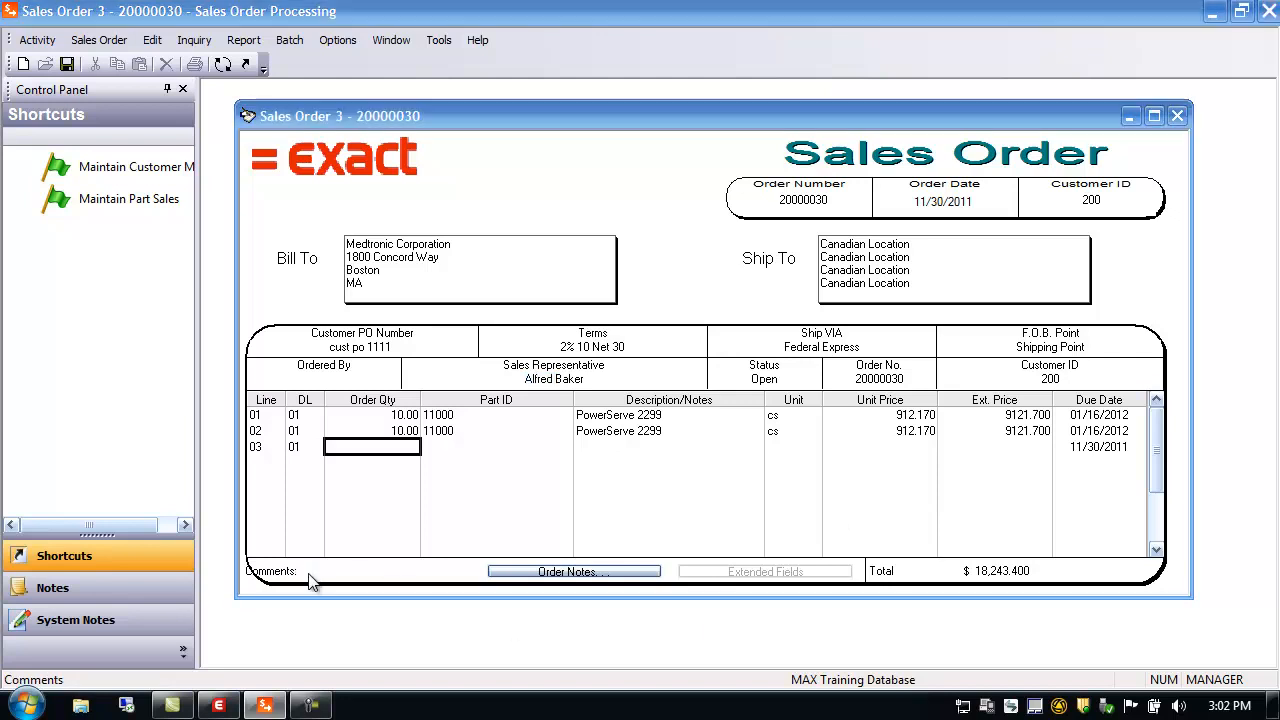
{"action": "type", "text": "comment 2"}
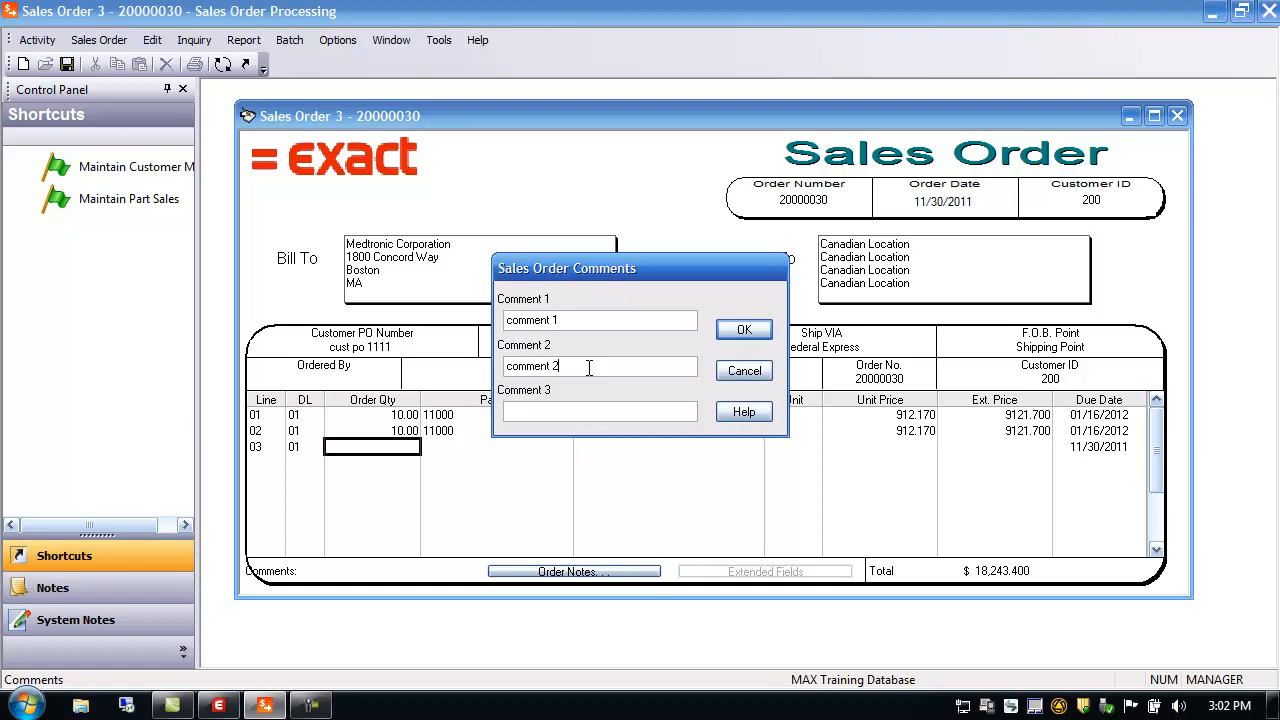
{"action": "left_click", "coordinate": [524, 409]}
{"action": "type", "text": "comment 3"}
{"action": "left_click", "coordinate": [743, 331]}
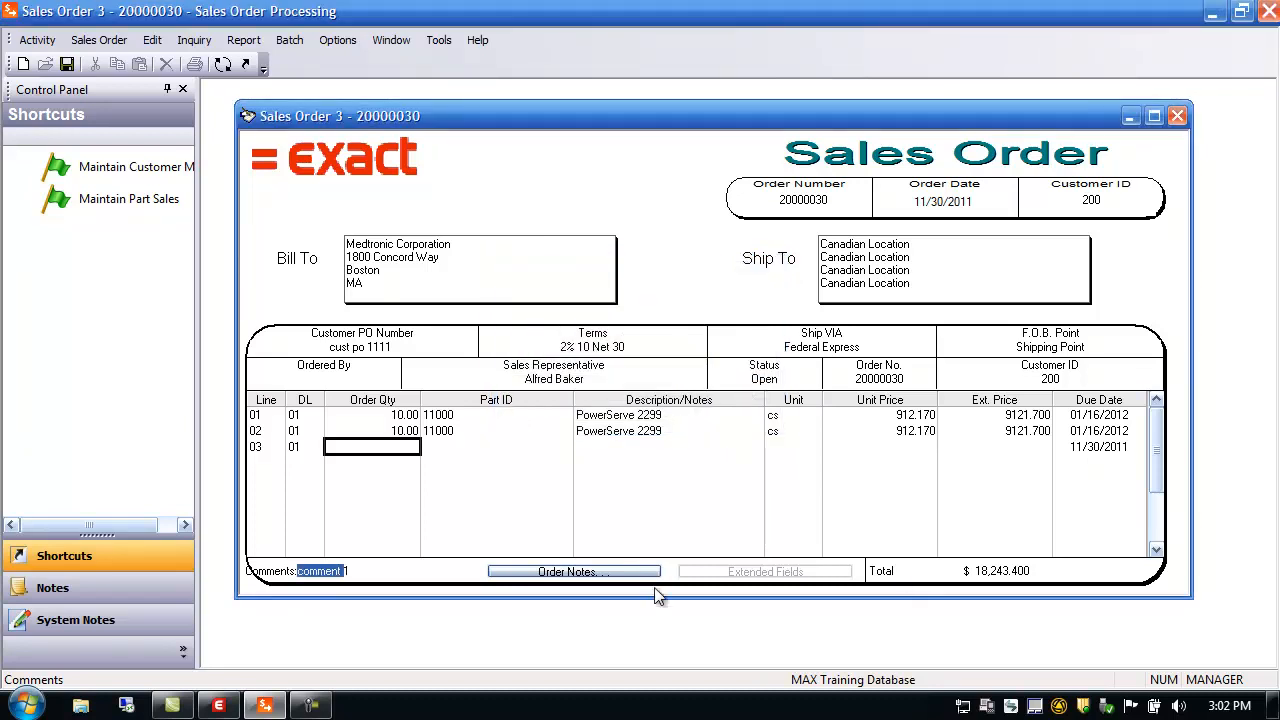
{"action": "left_click", "coordinate": [598, 572]}
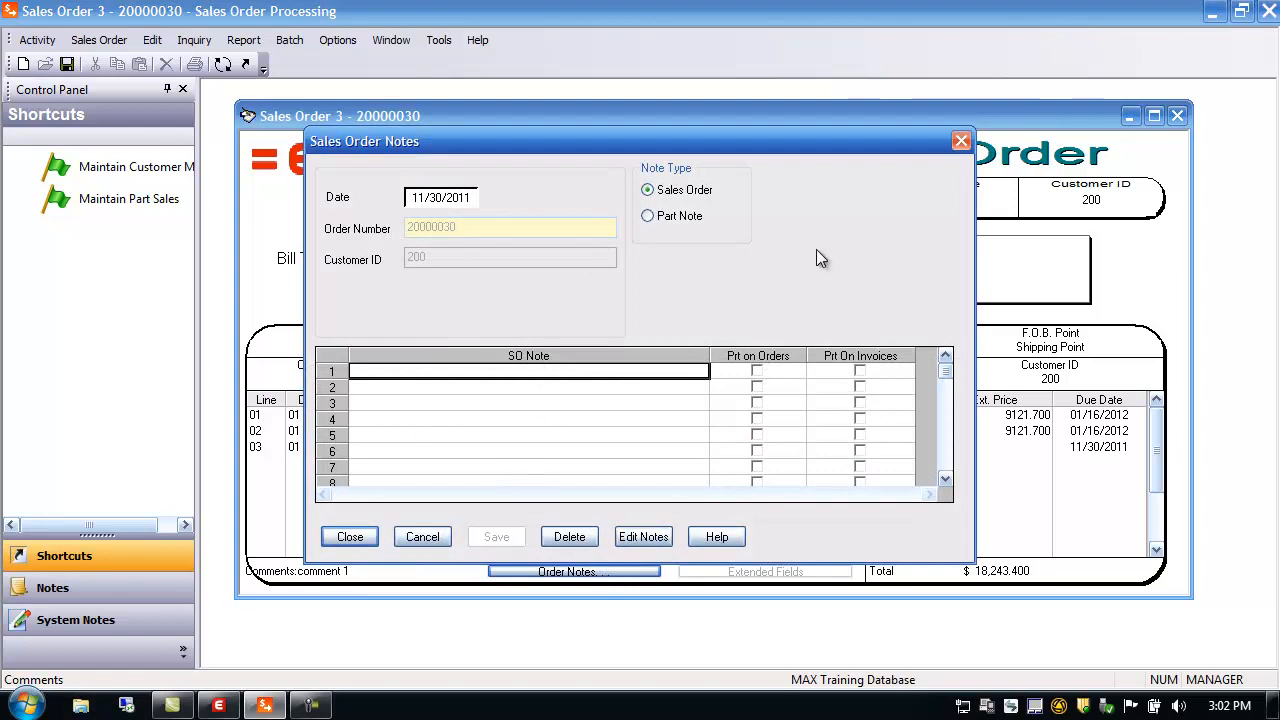
{"action": "left_click", "coordinate": [758, 370]}
{"action": "left_click", "coordinate": [757, 371]}
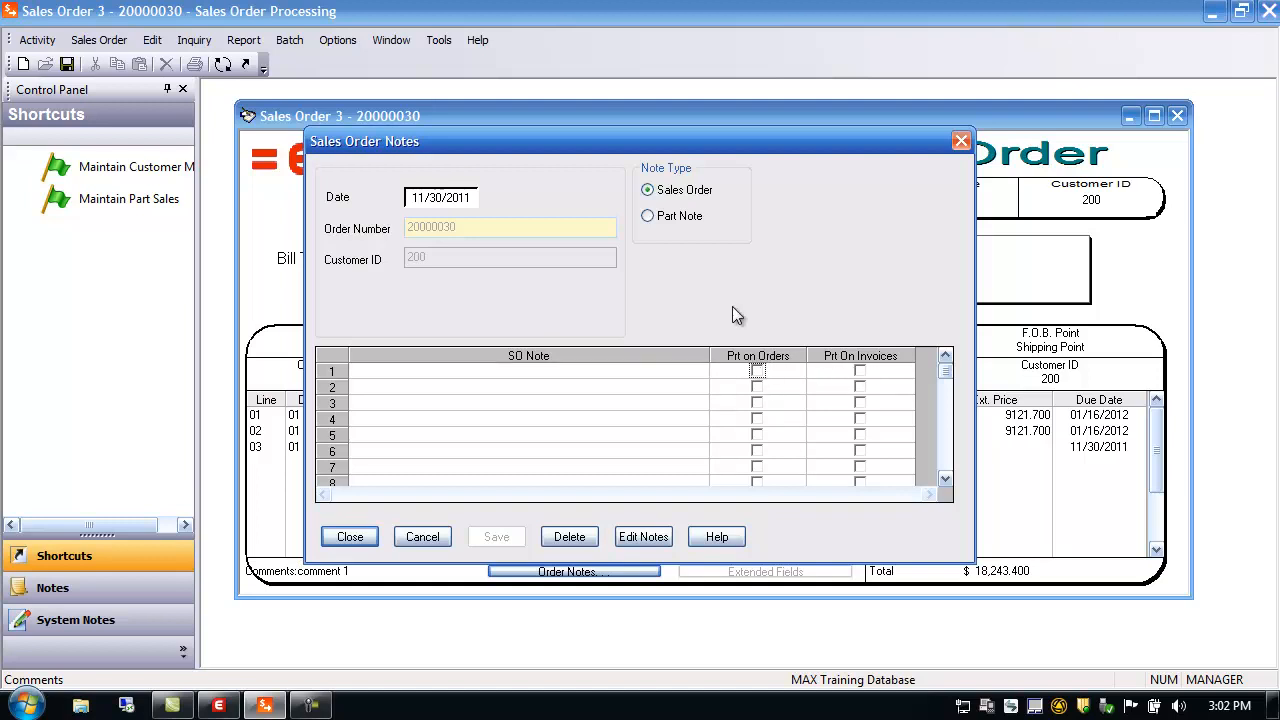
{"action": "left_click", "coordinate": [672, 218]}
{"action": "left_click", "coordinate": [720, 400]}
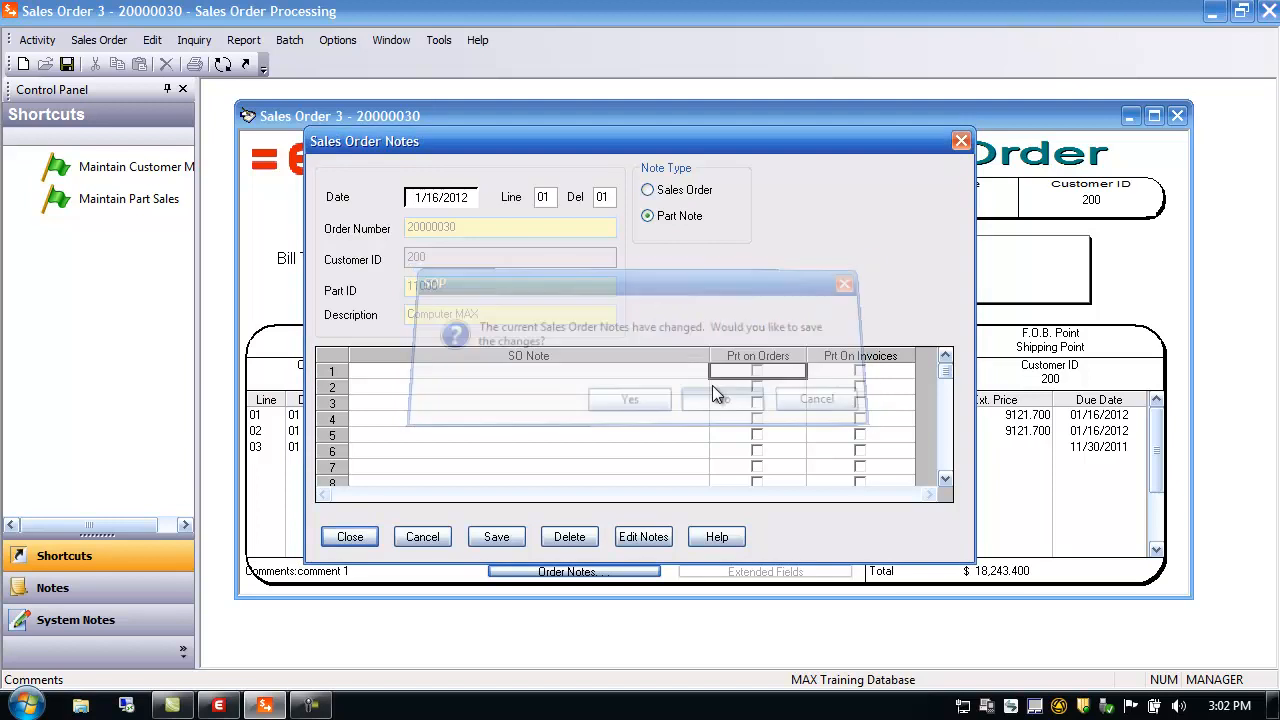
{"action": "left_click", "coordinate": [422, 545]}
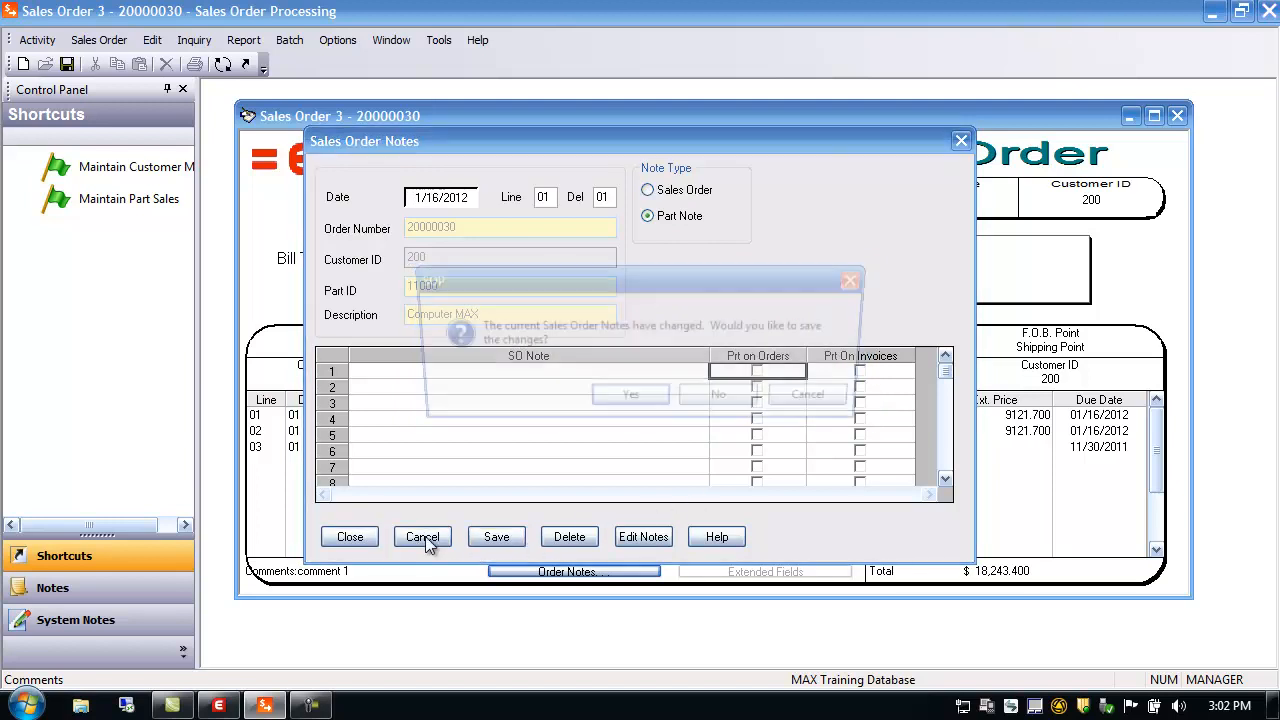
{"action": "left_click", "coordinate": [720, 400]}
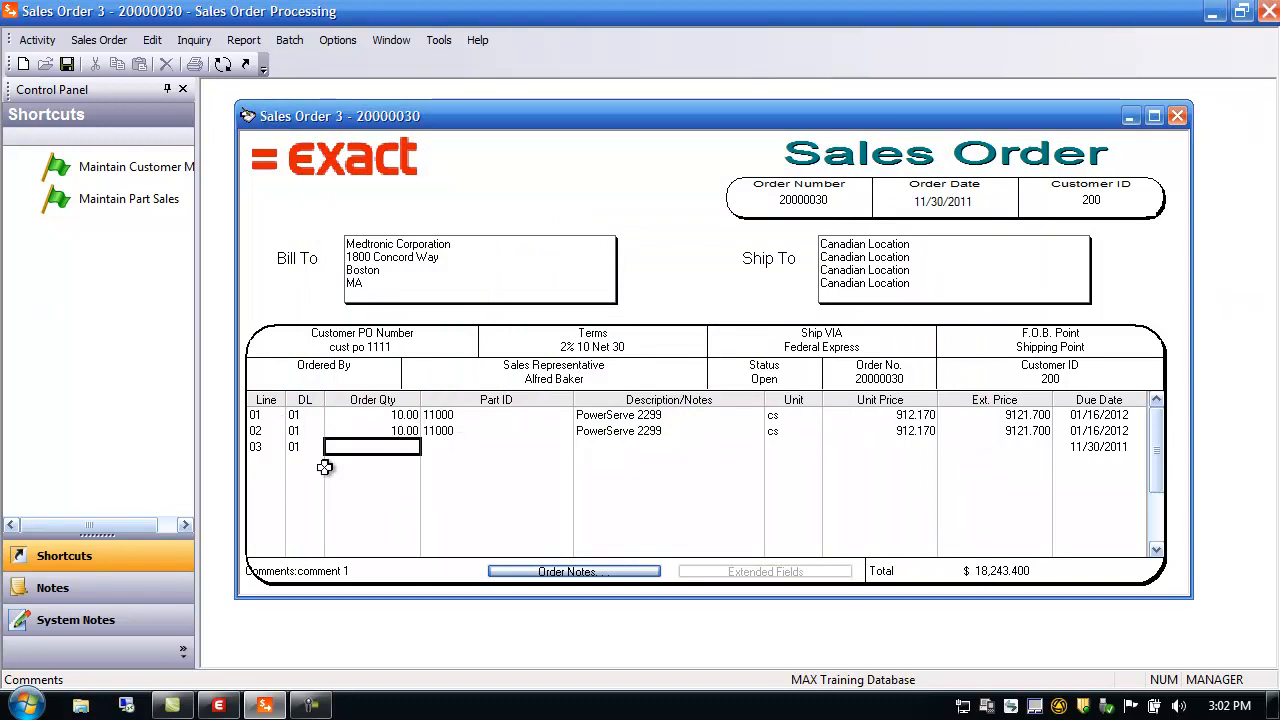
Review line 02's details and check part 11000's stock at the RMIOVER location
{"action": "left_click", "coordinate": [259, 431]}
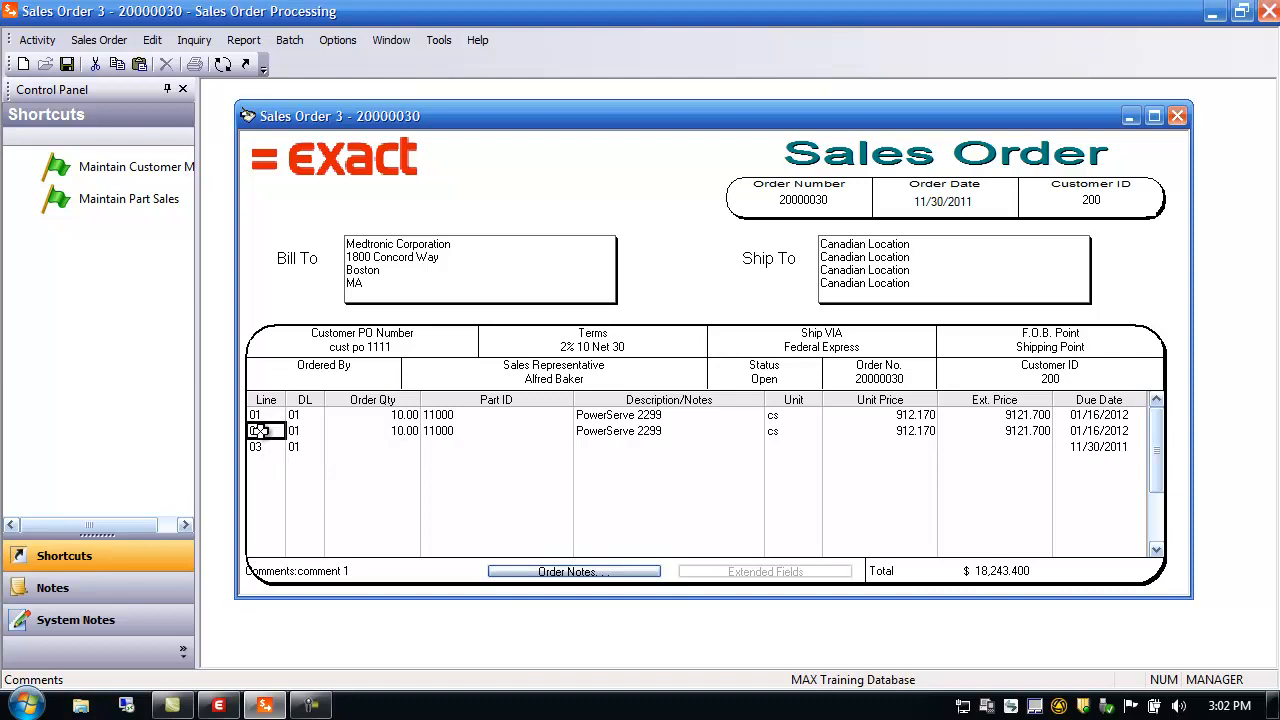
{"action": "double_click", "coordinate": [259, 431]}
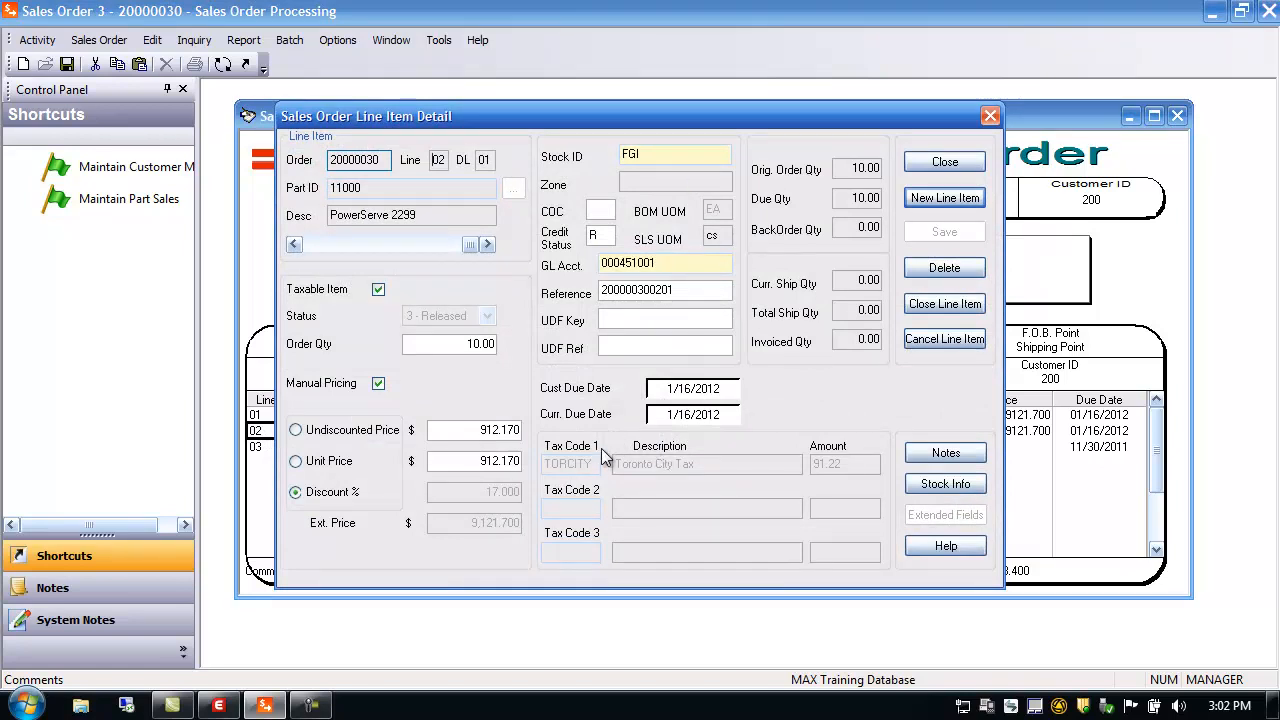
{"action": "left_click", "coordinate": [295, 245]}
{"action": "left_click", "coordinate": [488, 246]}
{"action": "left_click", "coordinate": [964, 488]}
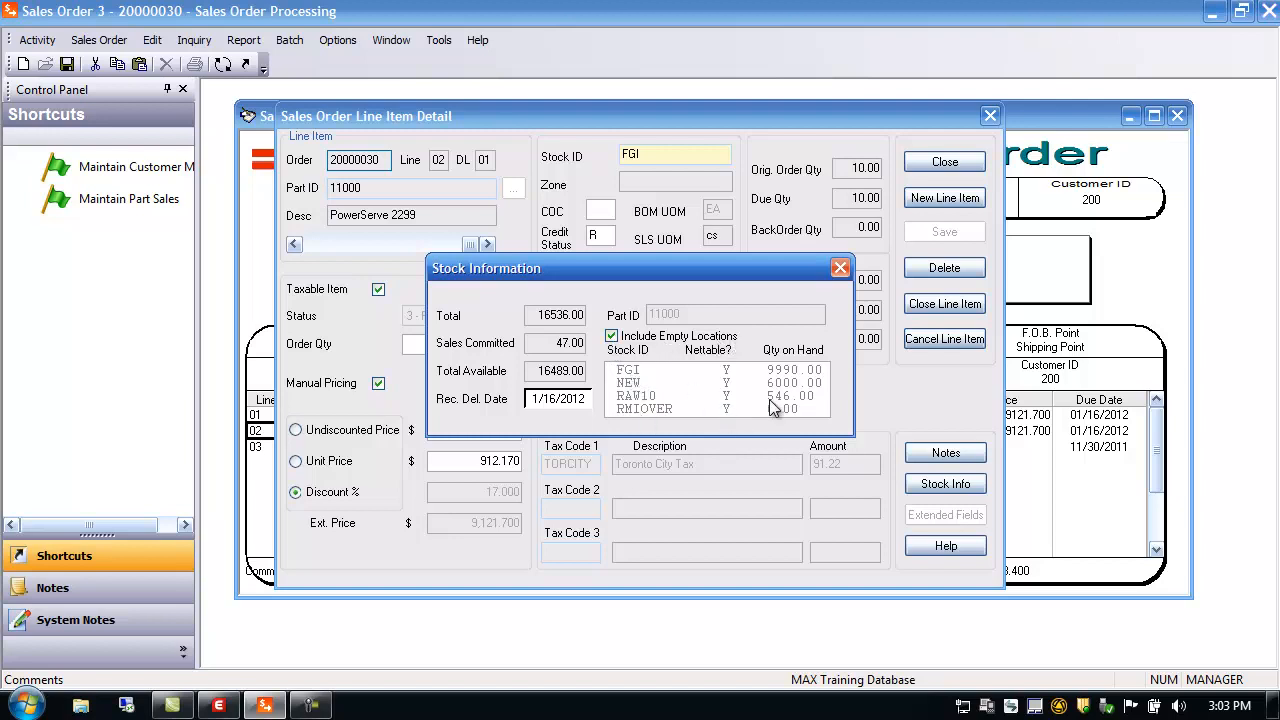
{"action": "left_click", "coordinate": [649, 410]}
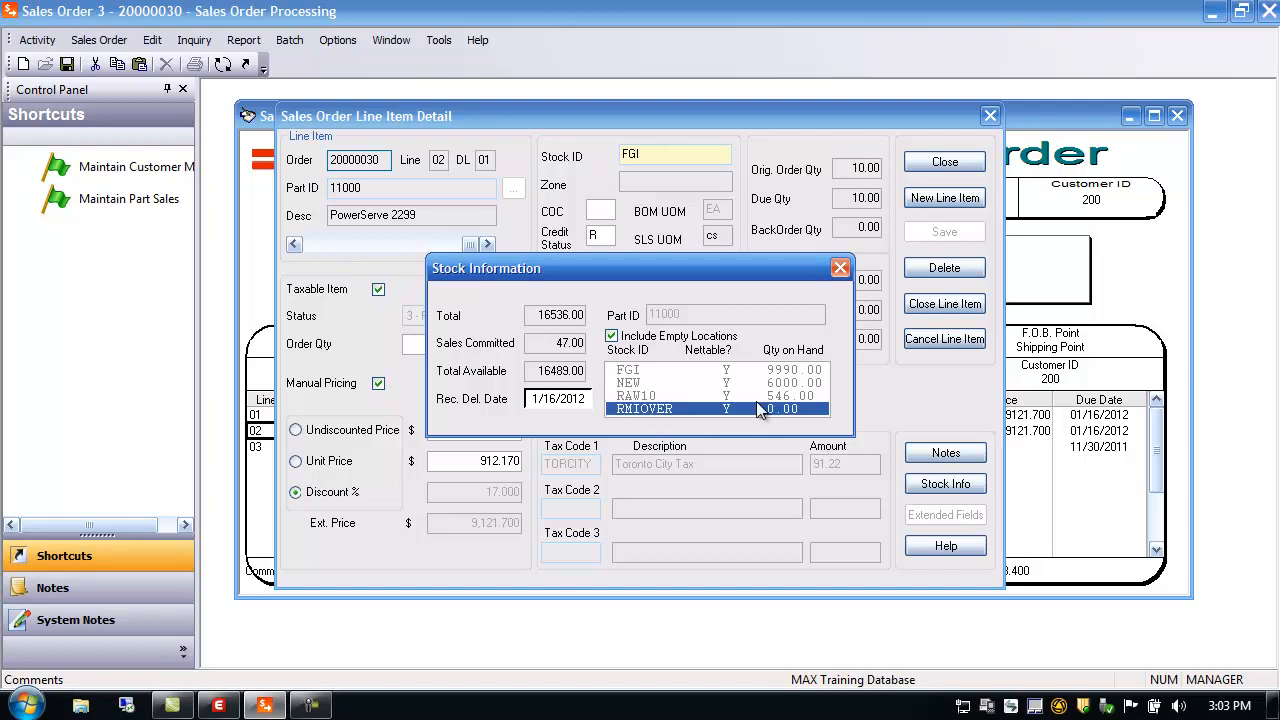
{"action": "left_click", "coordinate": [840, 269]}
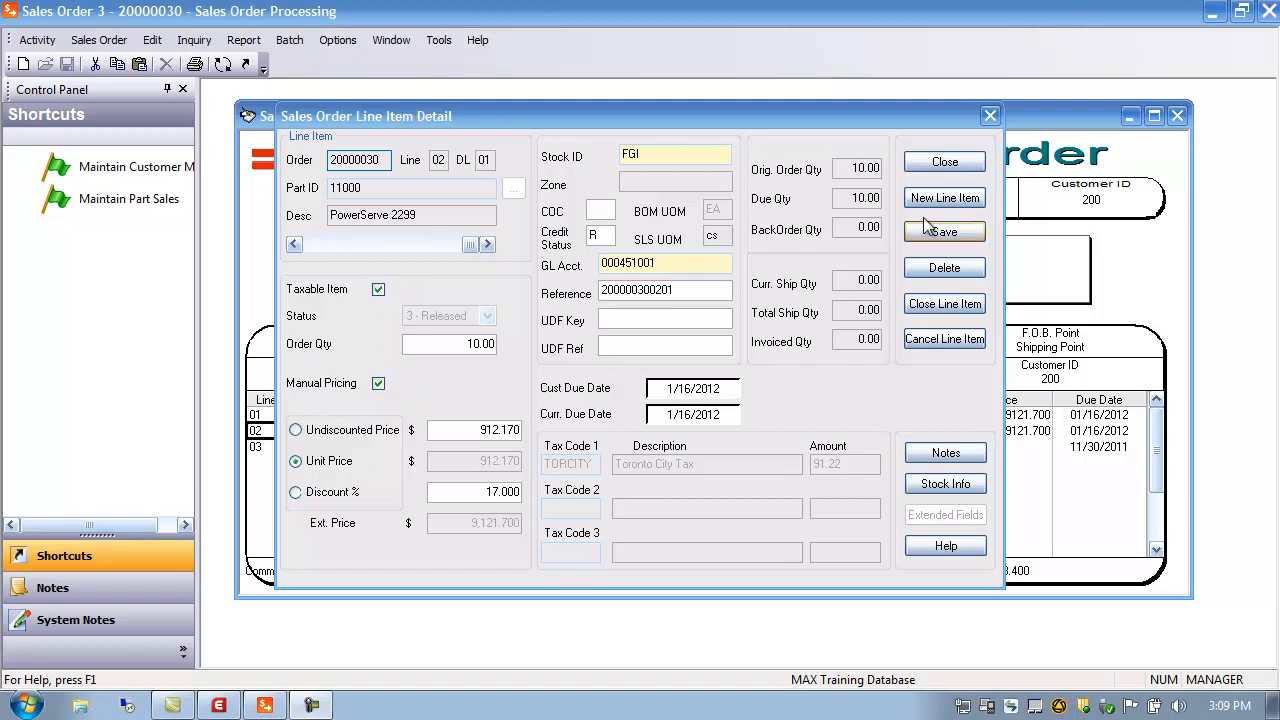
Close line 02 without saving changes and open Part Sales Maintenance
{"action": "left_click", "coordinate": [937, 163]}
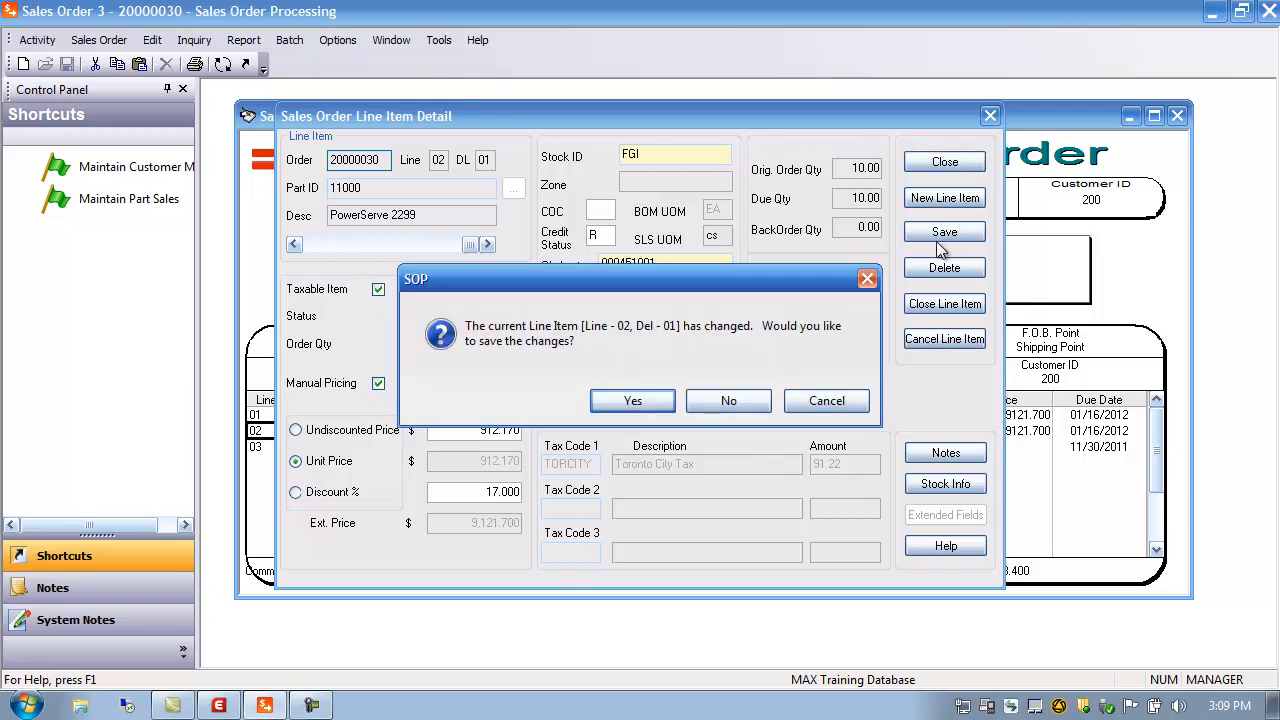
{"action": "left_click", "coordinate": [733, 403]}
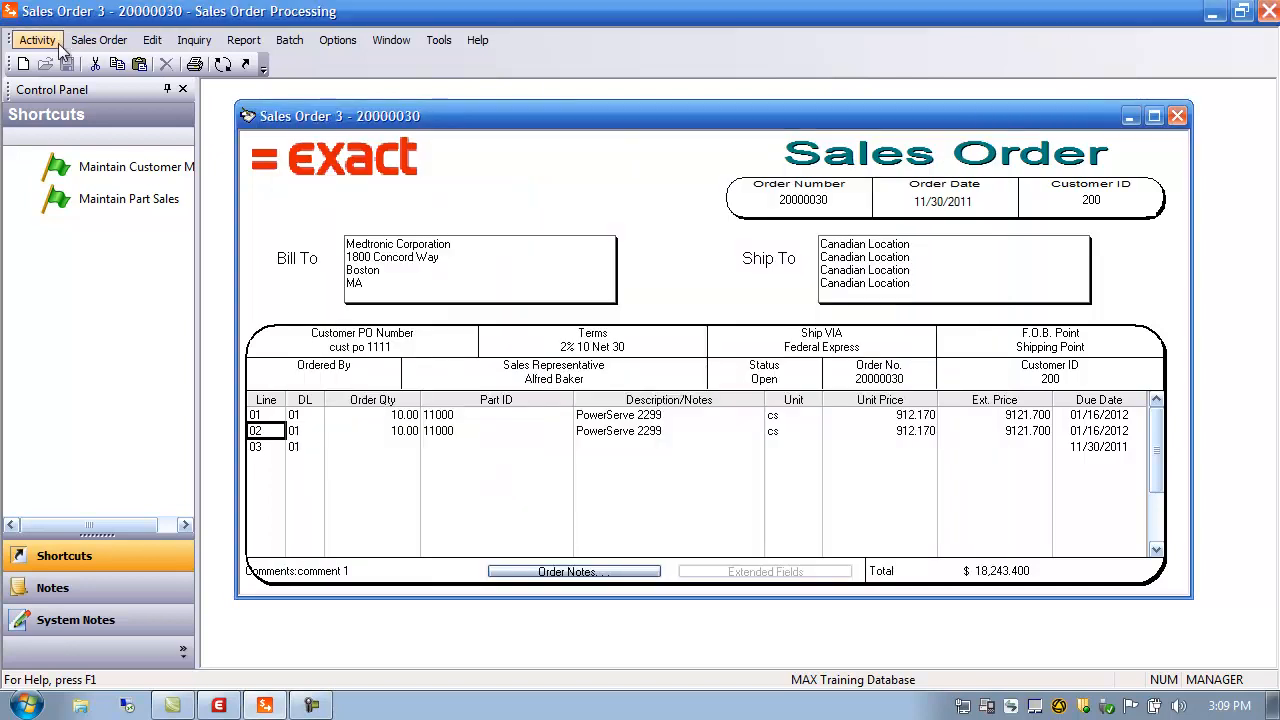
{"action": "left_click", "coordinate": [40, 42]}
{"action": "mouse_move", "coordinate": [60, 62]}
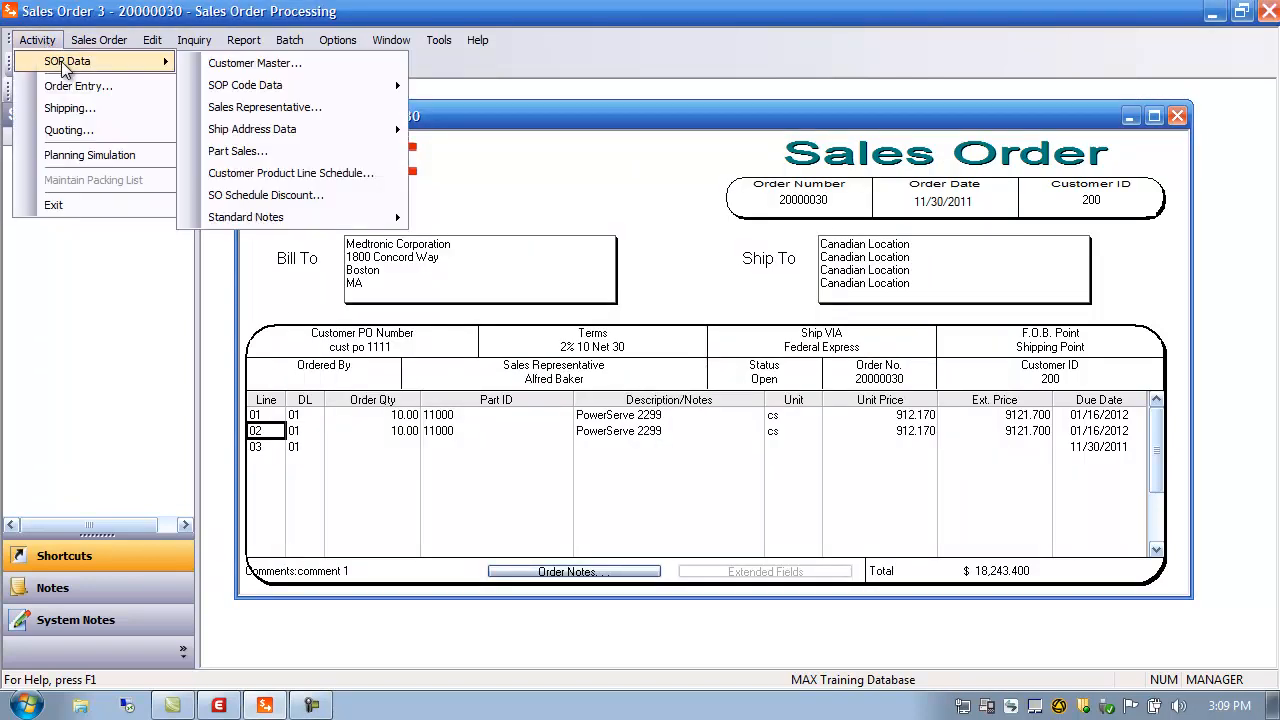
{"action": "left_click", "coordinate": [260, 151]}
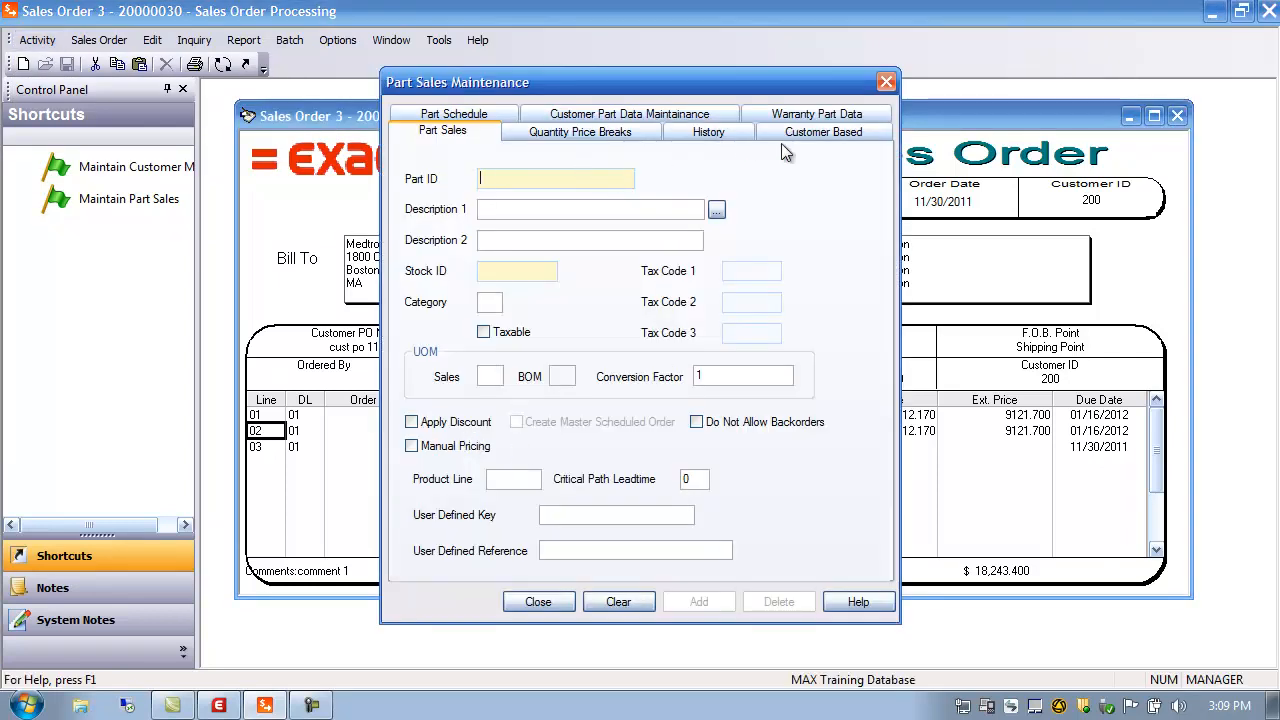
{"action": "type", "text": "000"}
{"action": "key", "text": "Tab"}
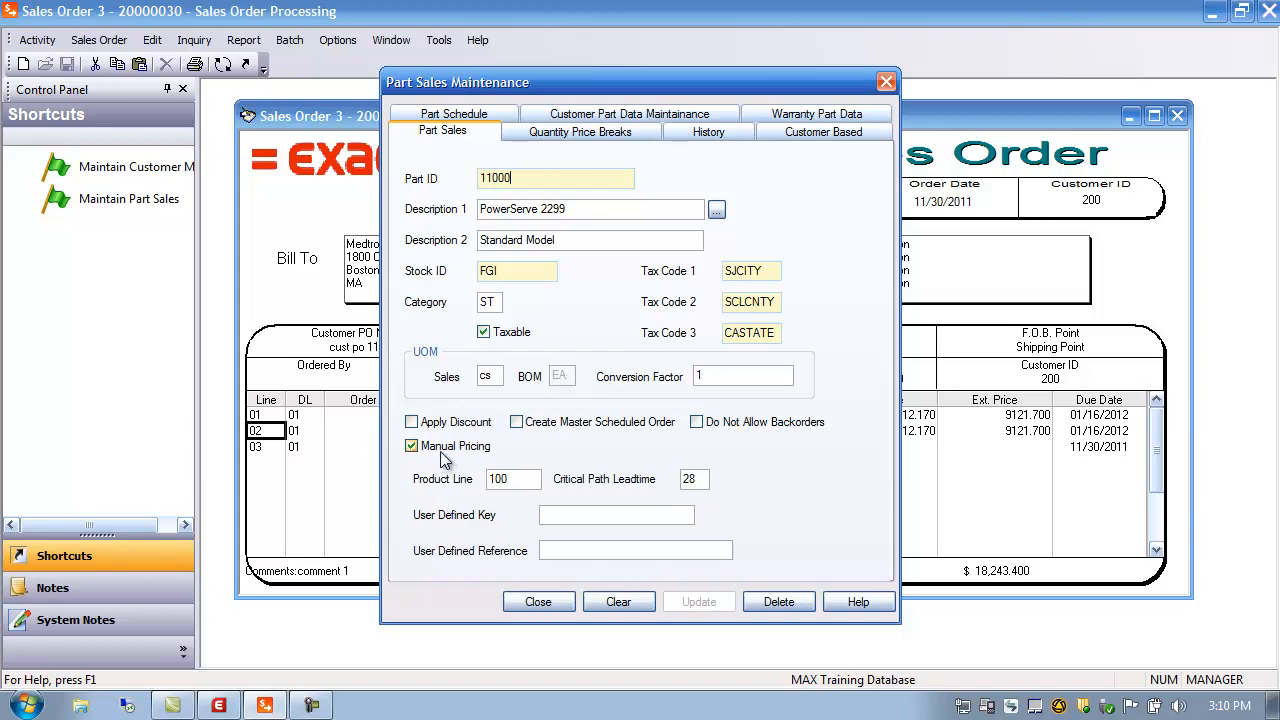
{"action": "left_click", "coordinate": [538, 602]}
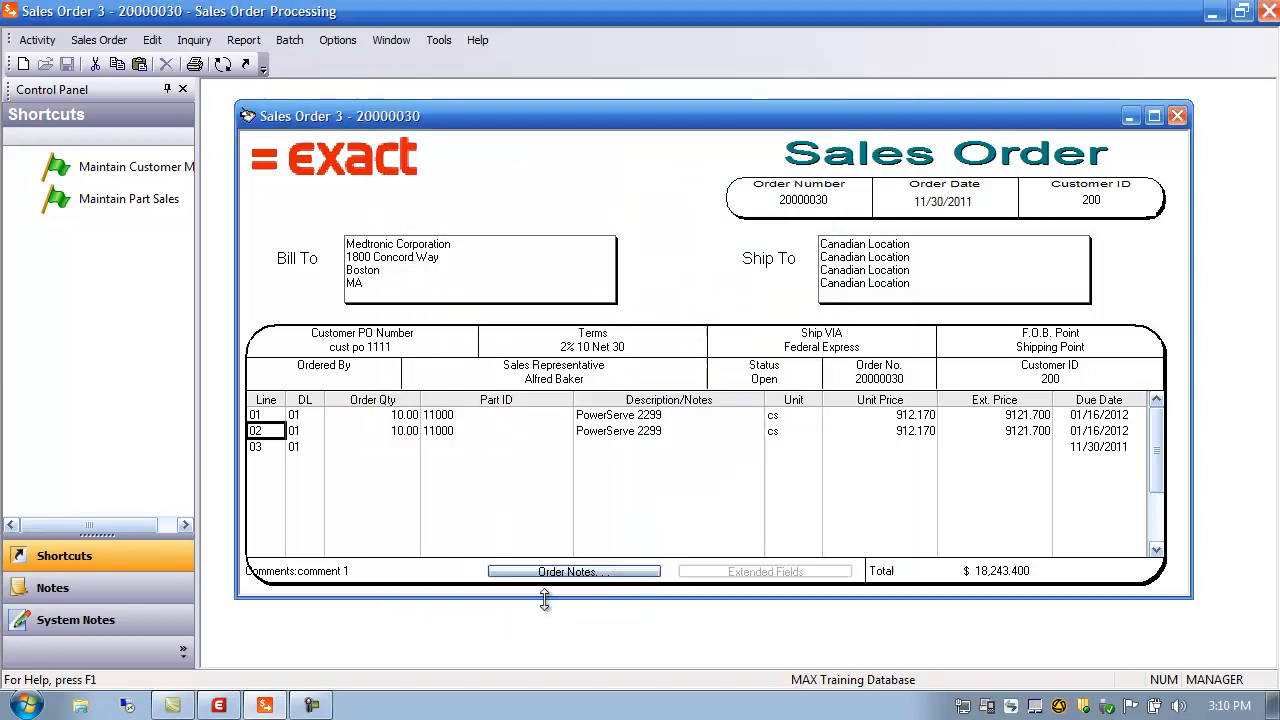
Reopen line 02 and confirm Sales Order Manual Pricing reads Y in System Manager's configuration
{"action": "double_click", "coordinate": [269, 431]}
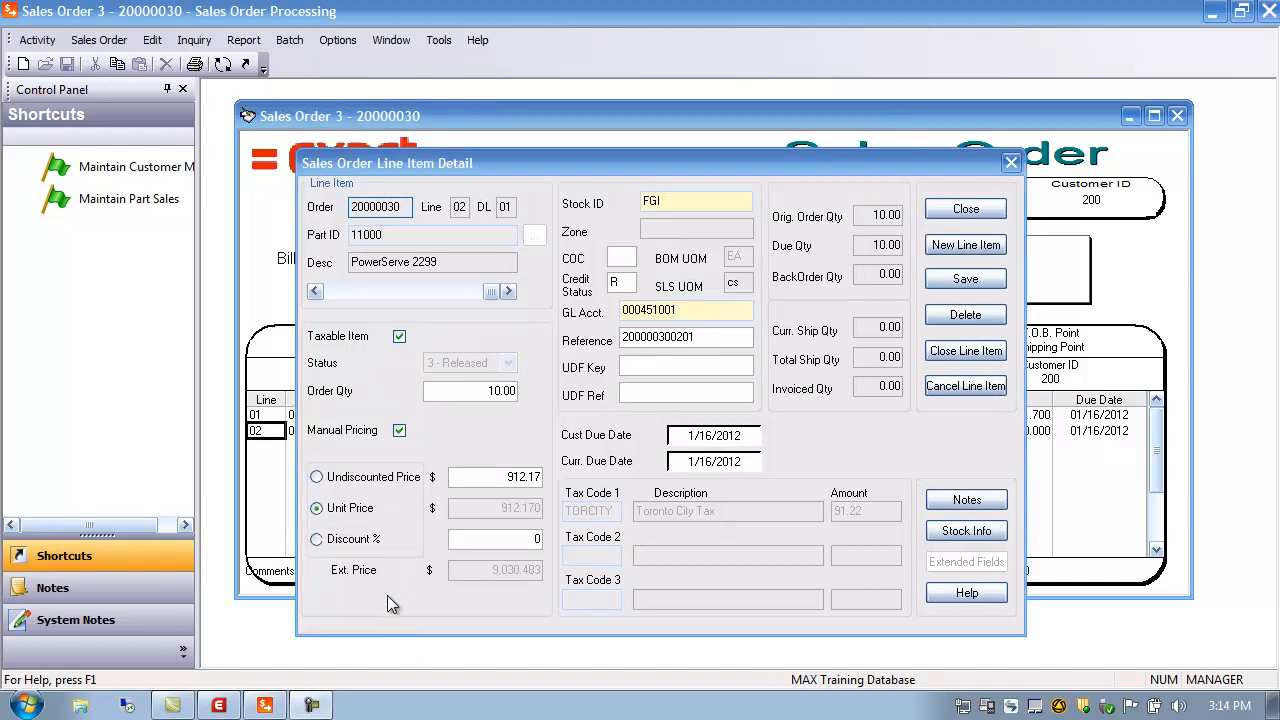
{"action": "left_click", "coordinate": [219, 706]}
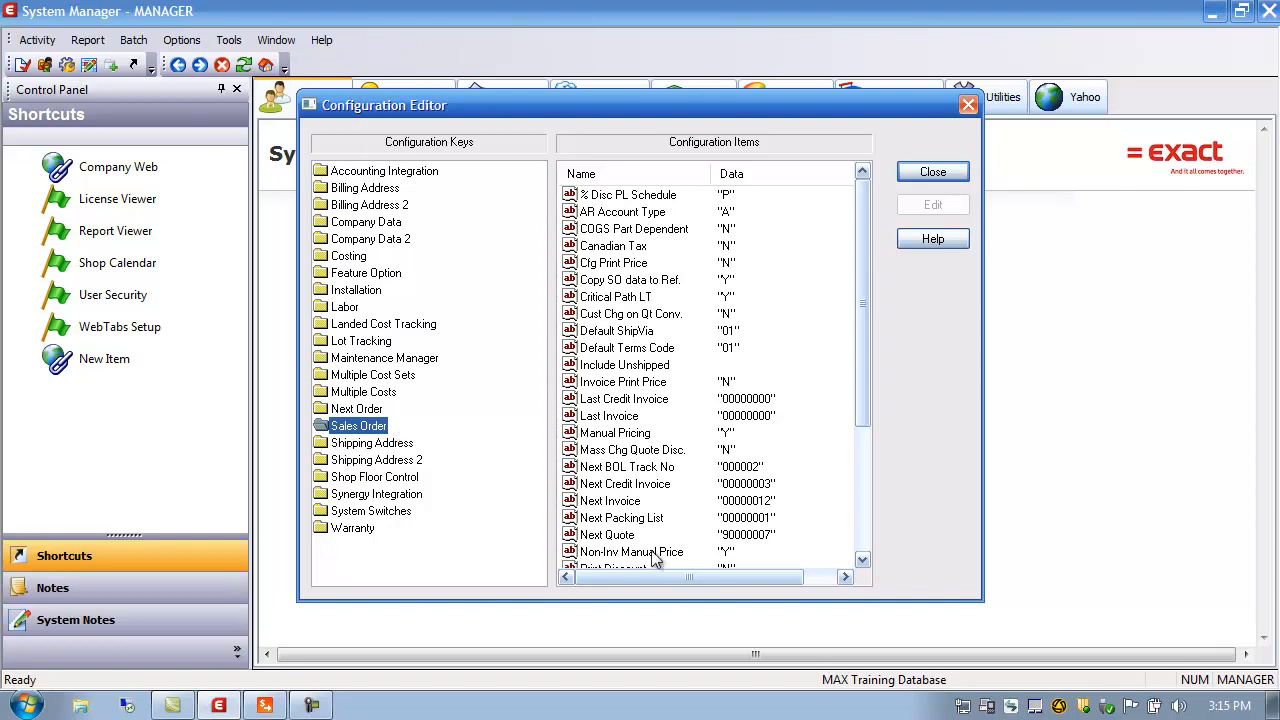
{"action": "left_click", "coordinate": [598, 438]}
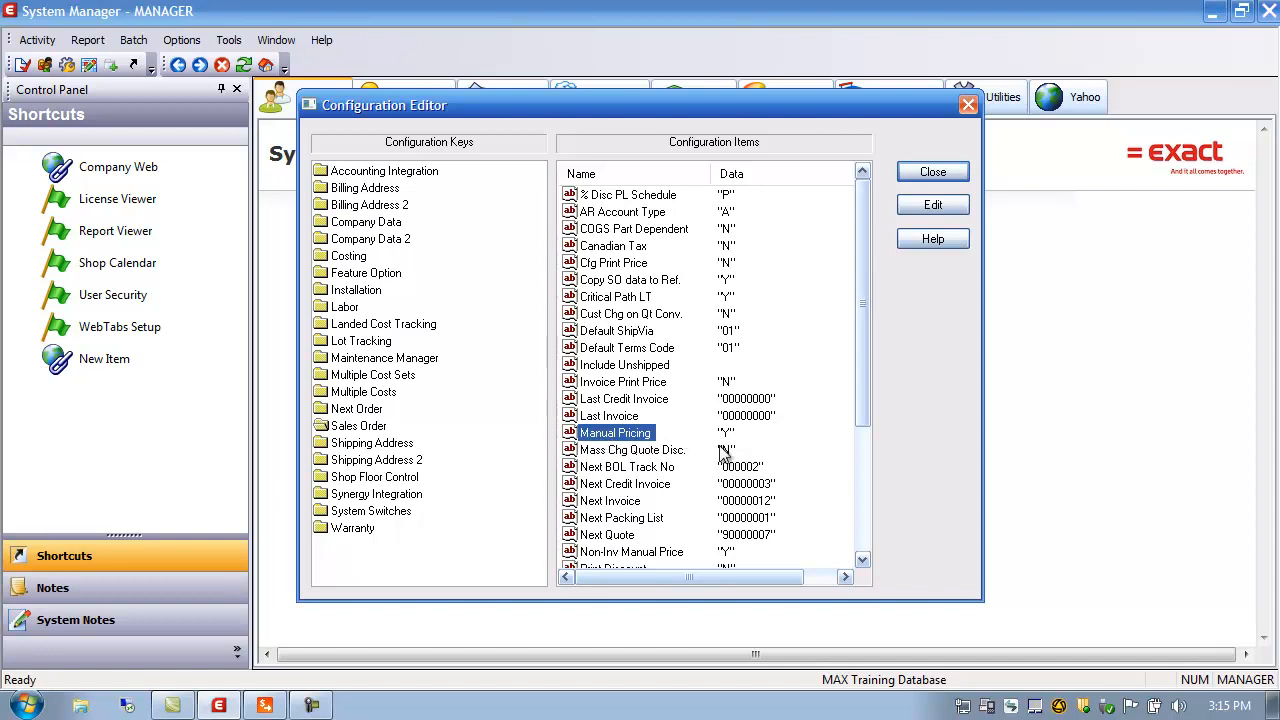
{"action": "left_click", "coordinate": [948, 175]}
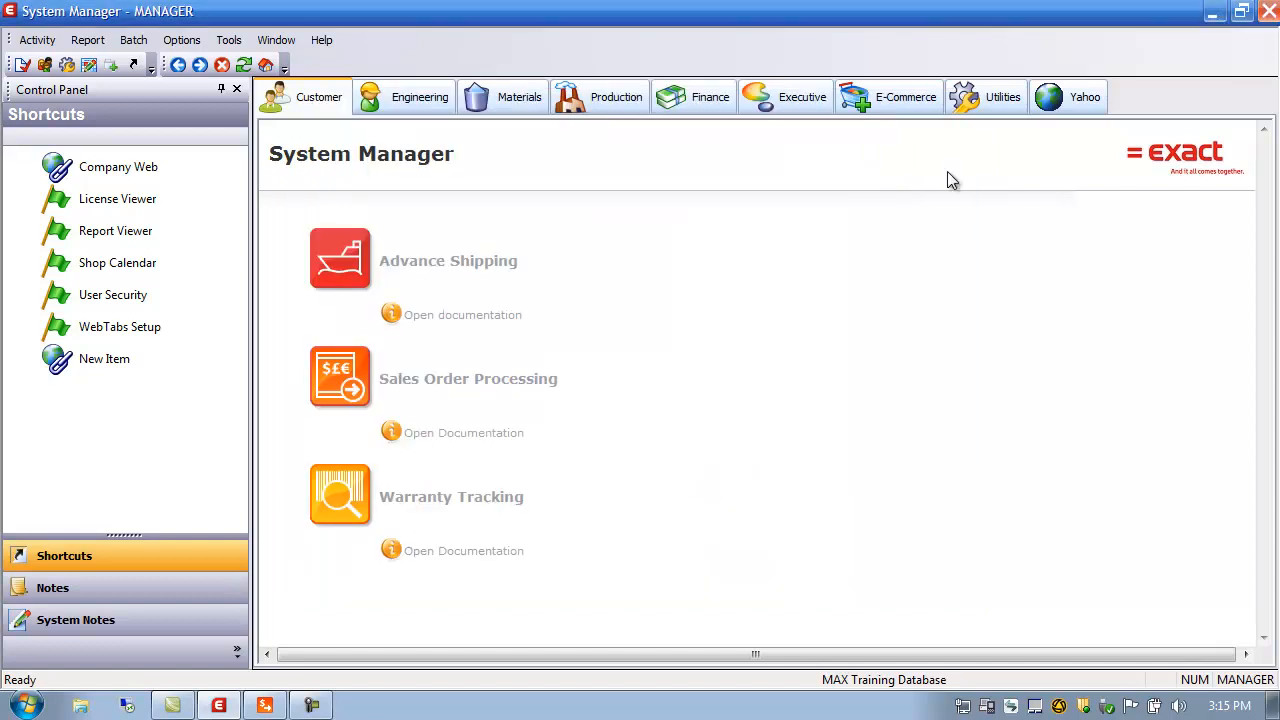
{"action": "left_click", "coordinate": [268, 706]}
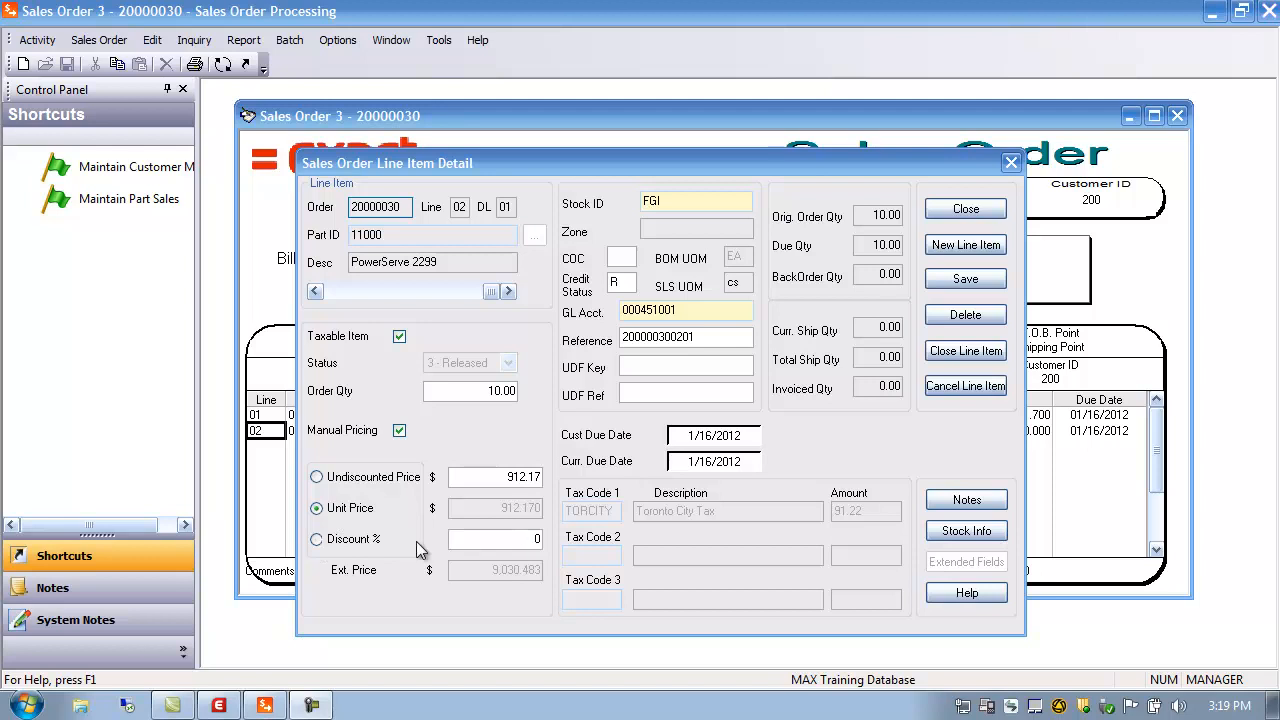
Try a 20% discount and a 1000 unit price on line 02, switching the calculated field
{"action": "left_click", "coordinate": [488, 538]}
{"action": "type", "text": "20"}
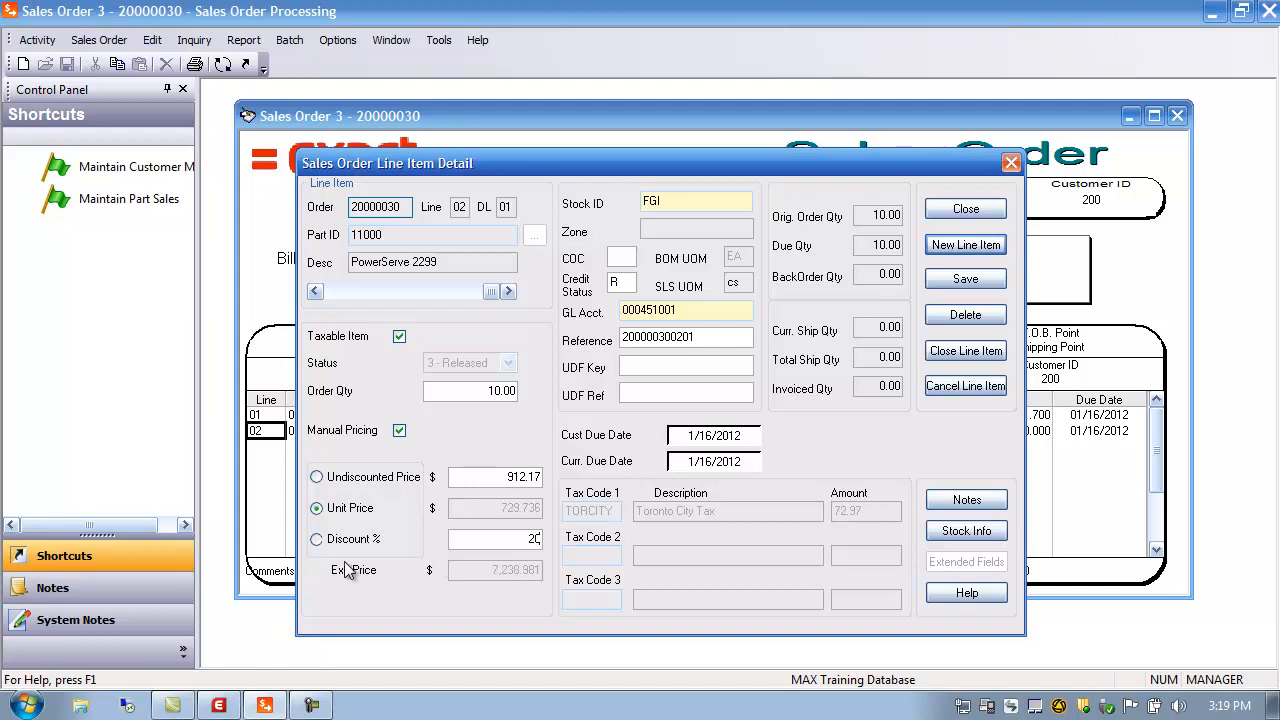
{"action": "left_click", "coordinate": [316, 539]}
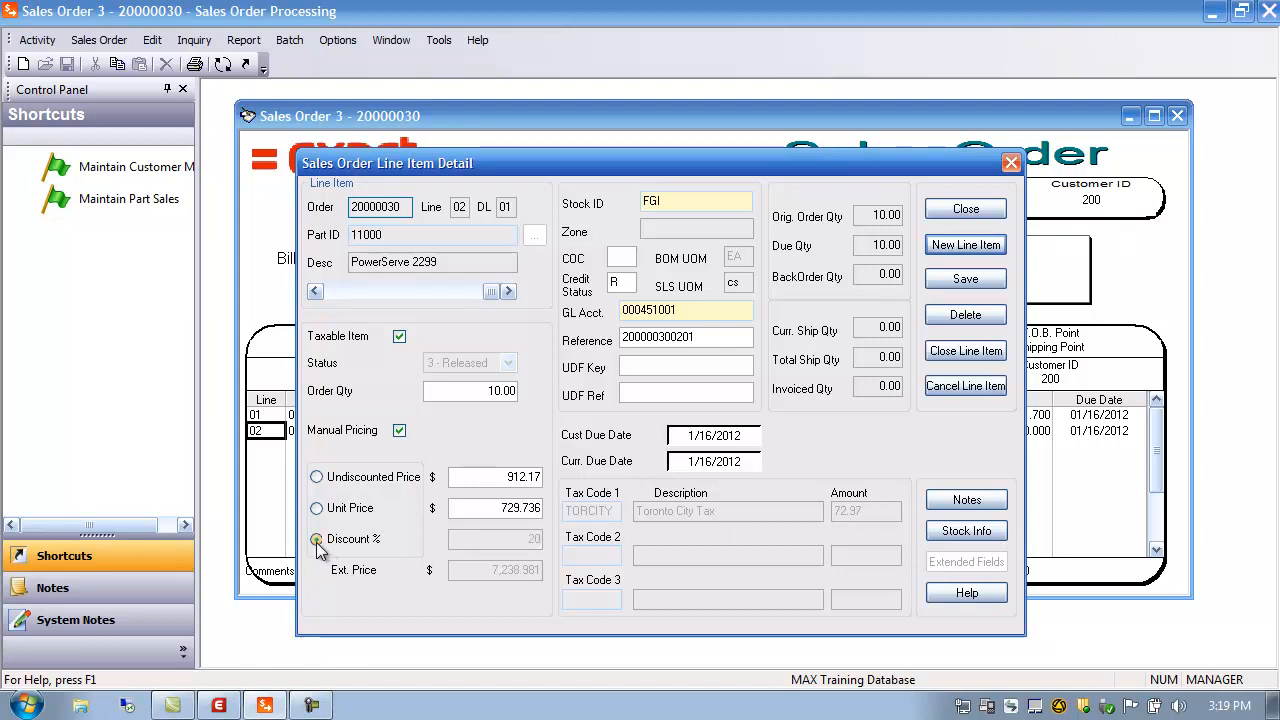
{"action": "left_click", "coordinate": [510, 508]}
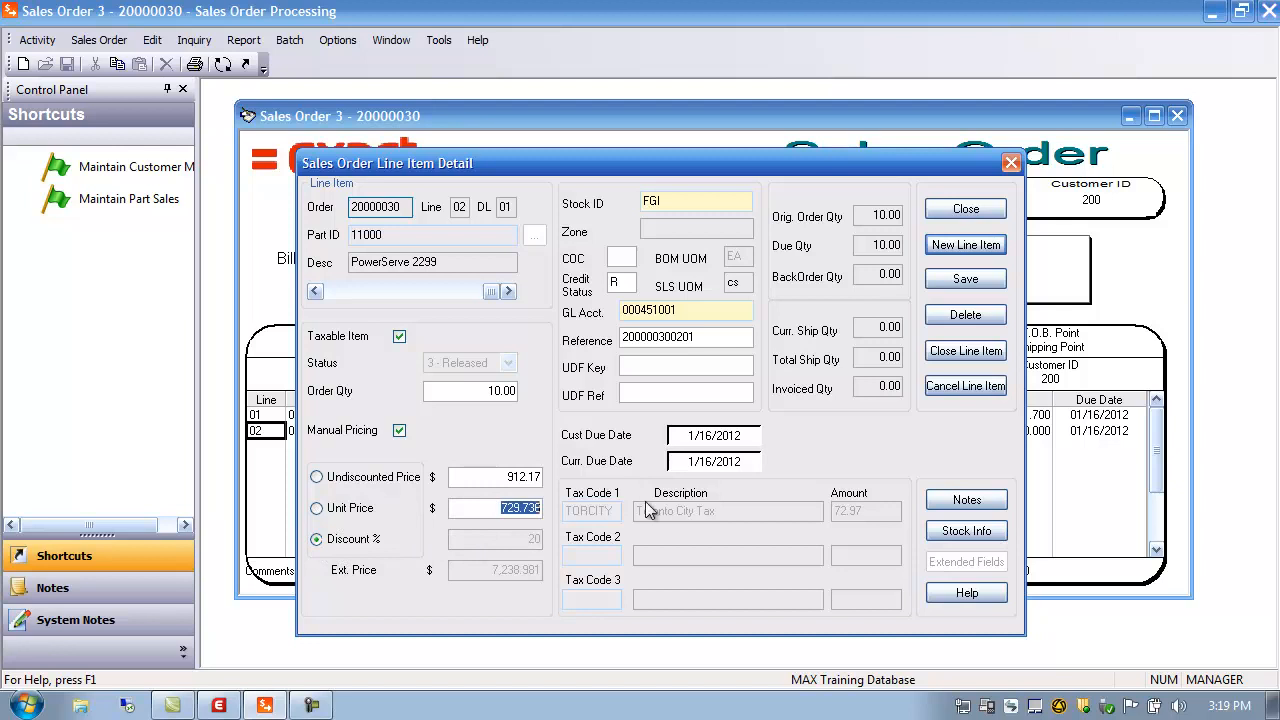
{"action": "type", "text": "1000"}
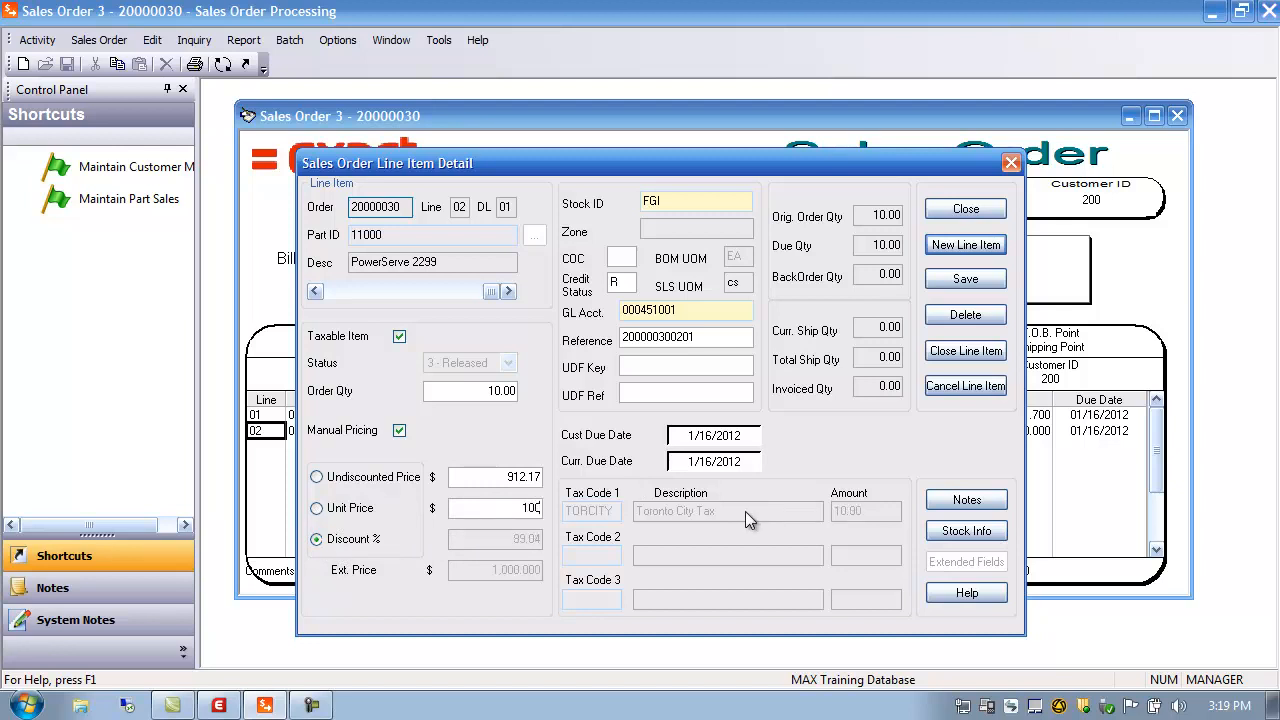
{"action": "left_click", "coordinate": [317, 478]}
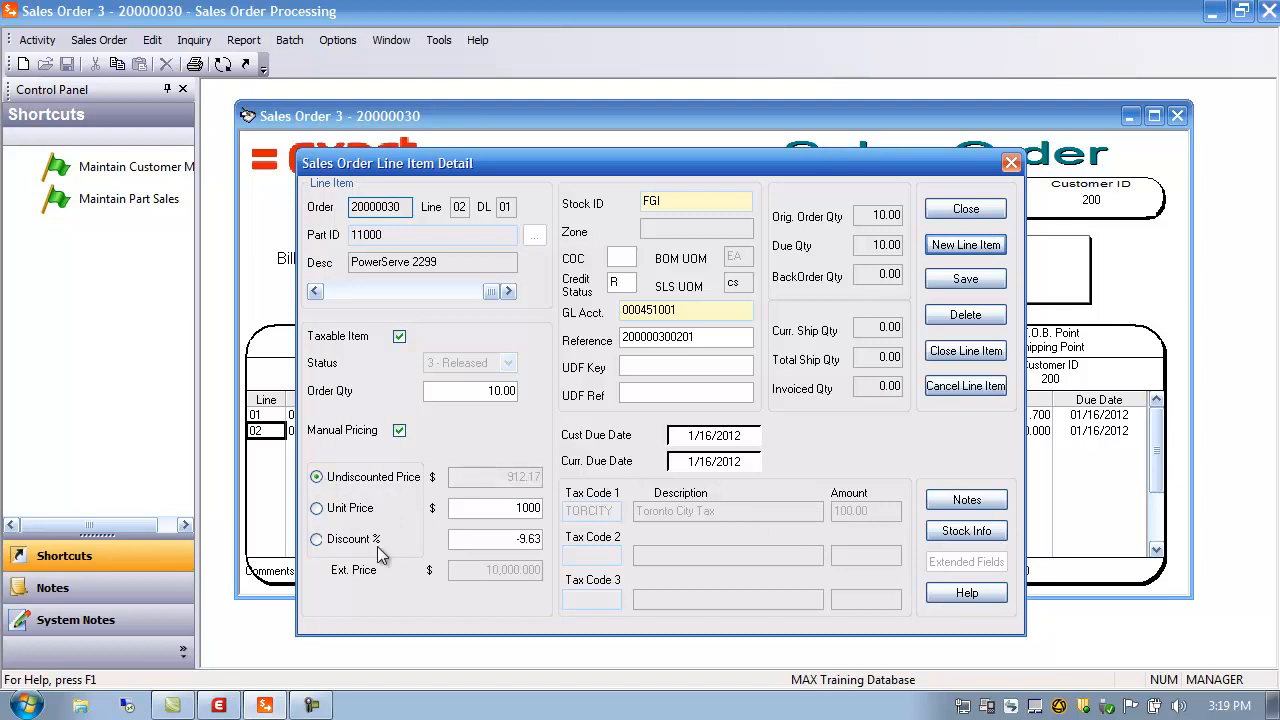
Set line 02's unit price to 1200 and adjust which pricing fields are calculated
{"action": "double_click", "coordinate": [506, 514]}
{"action": "type", "text": "1200"}
{"action": "double_click", "coordinate": [508, 540]}
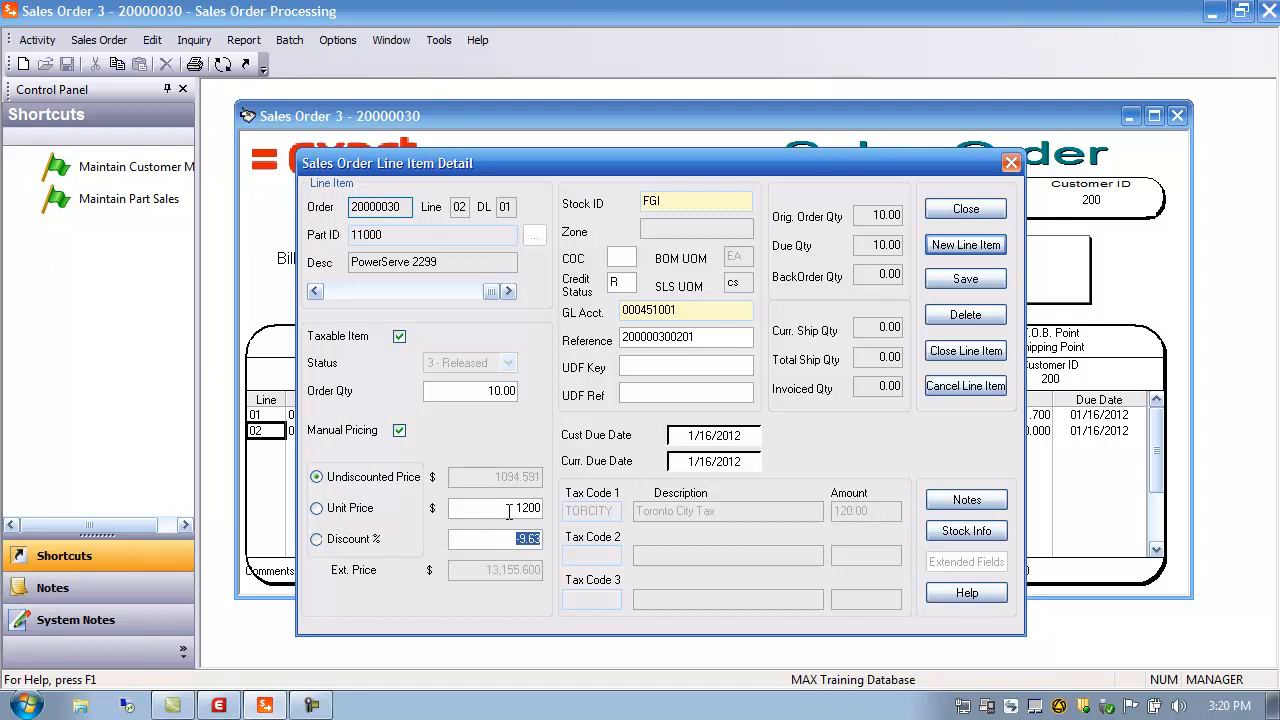
{"action": "left_click", "coordinate": [316, 508]}
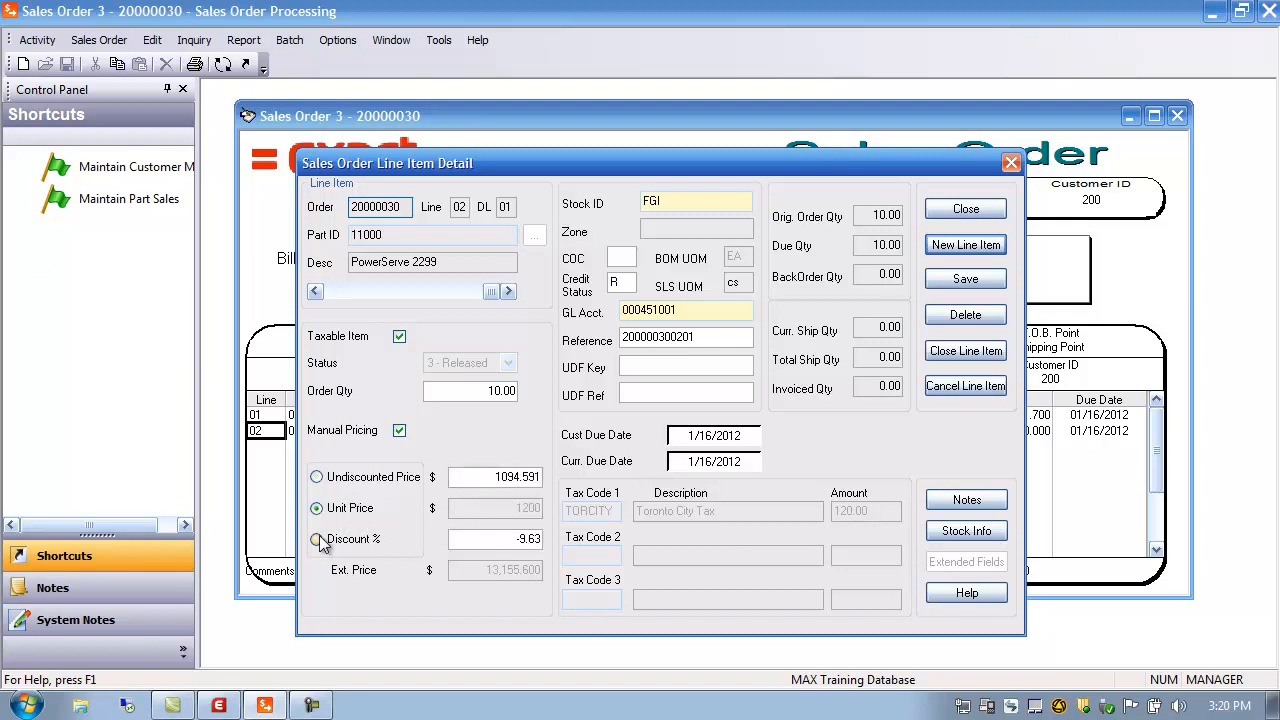
{"action": "left_click", "coordinate": [317, 540]}
{"action": "left_click", "coordinate": [316, 508]}
{"action": "left_click", "coordinate": [316, 478]}
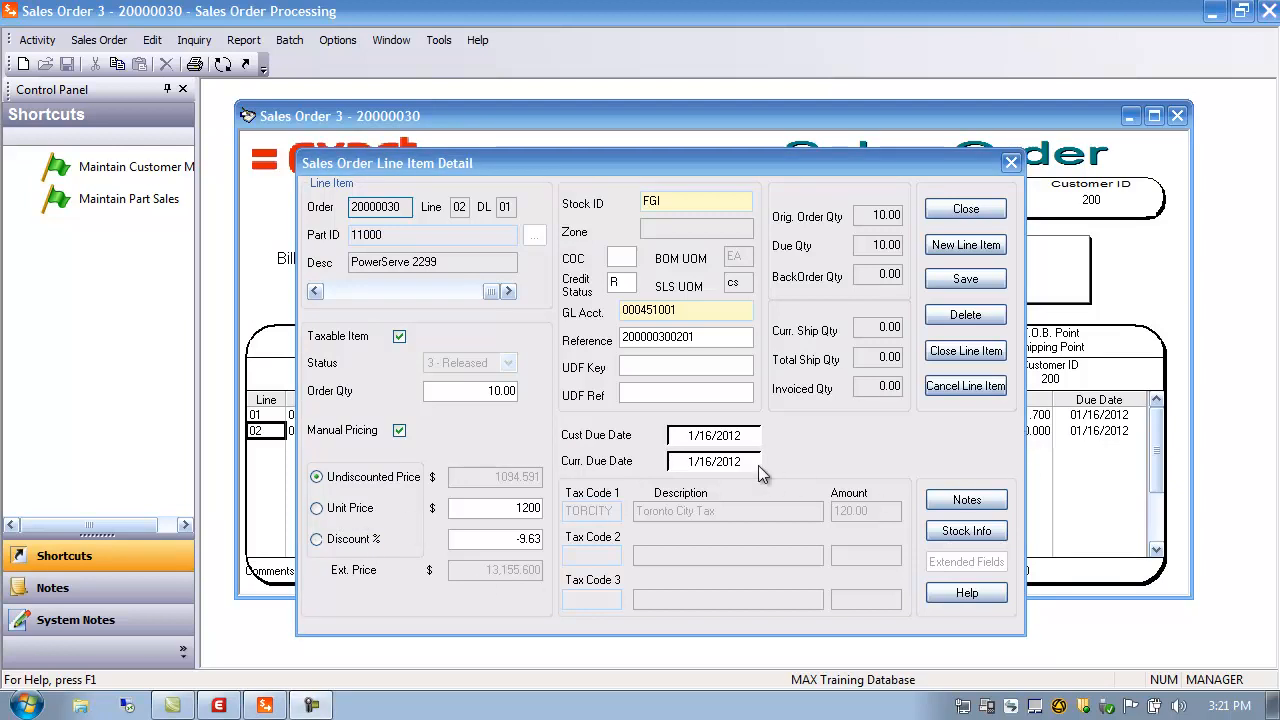
Save line 02's changes and accept the price-above-suggested warning
{"action": "left_click", "coordinate": [966, 210]}
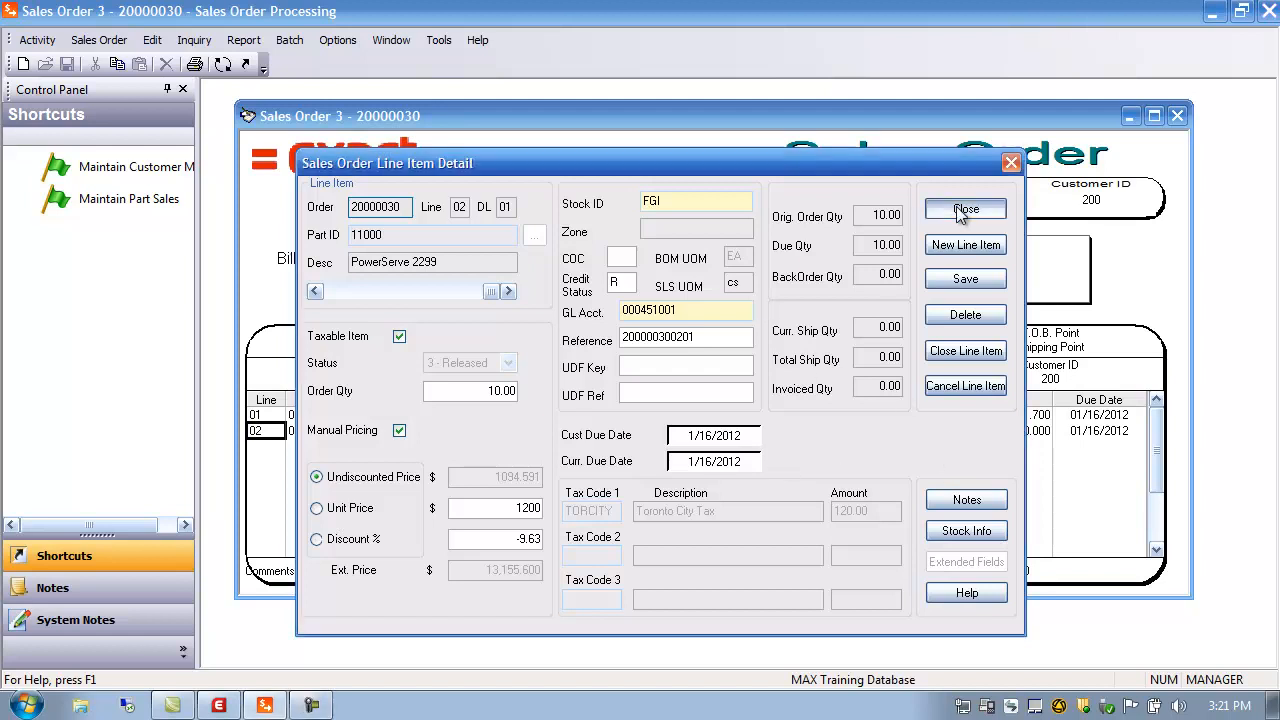
{"action": "left_click", "coordinate": [660, 450]}
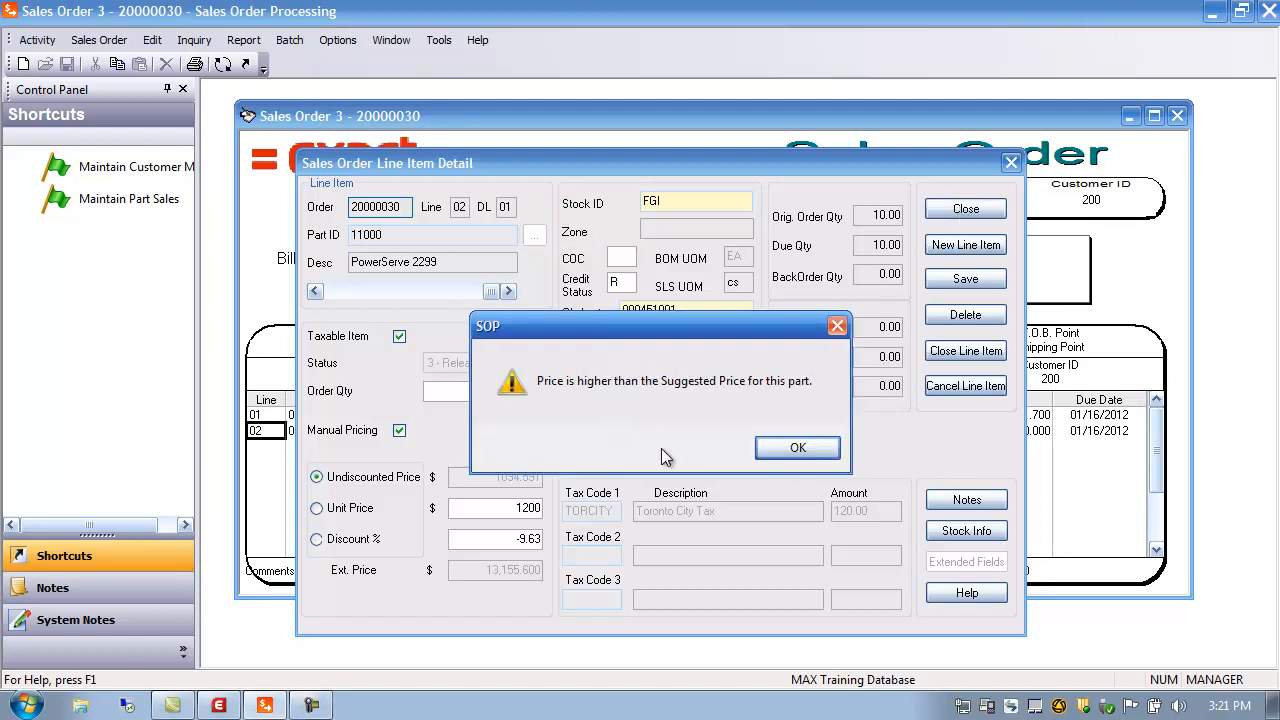
{"action": "left_click", "coordinate": [794, 450]}
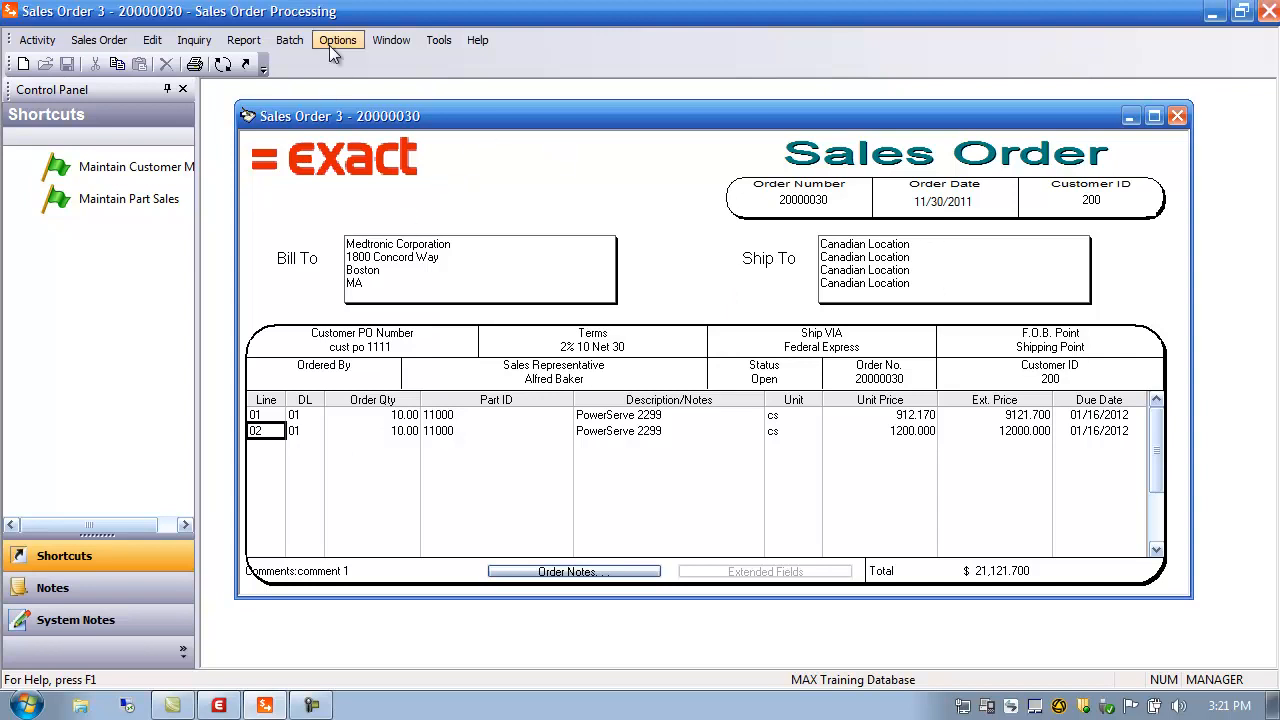
{"action": "left_click", "coordinate": [245, 41]}
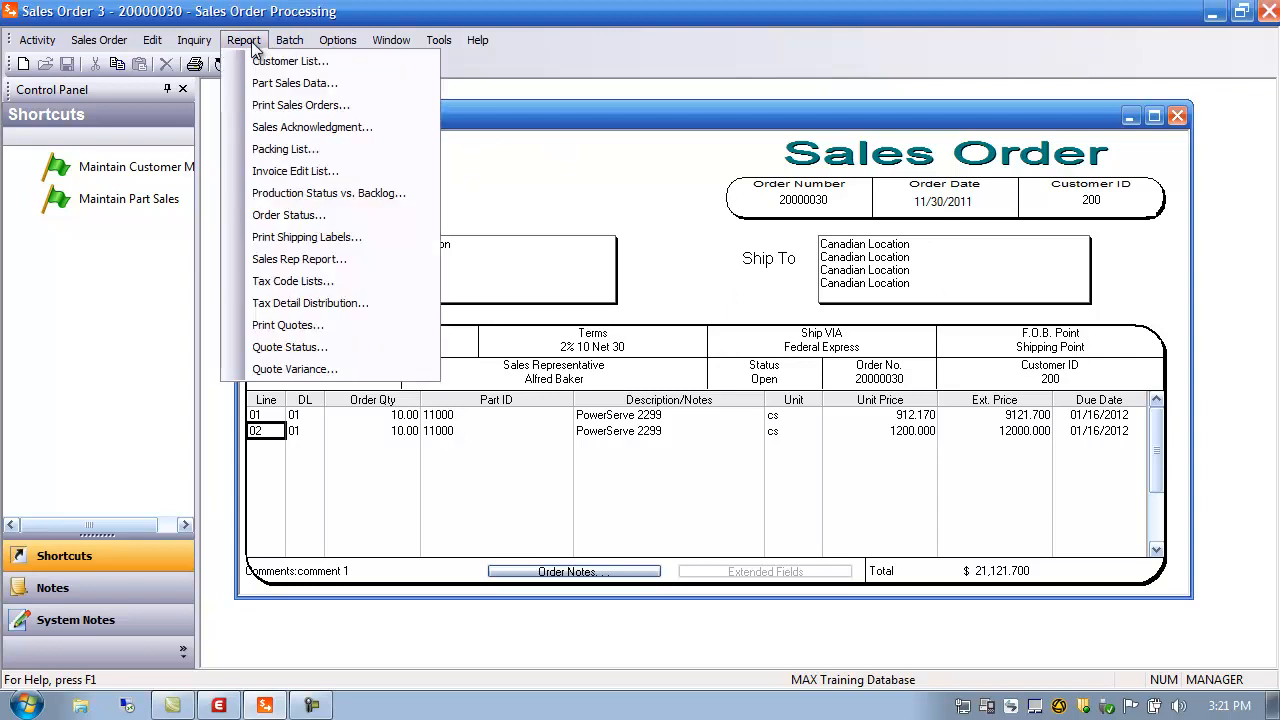
{"action": "left_click", "coordinate": [290, 128]}
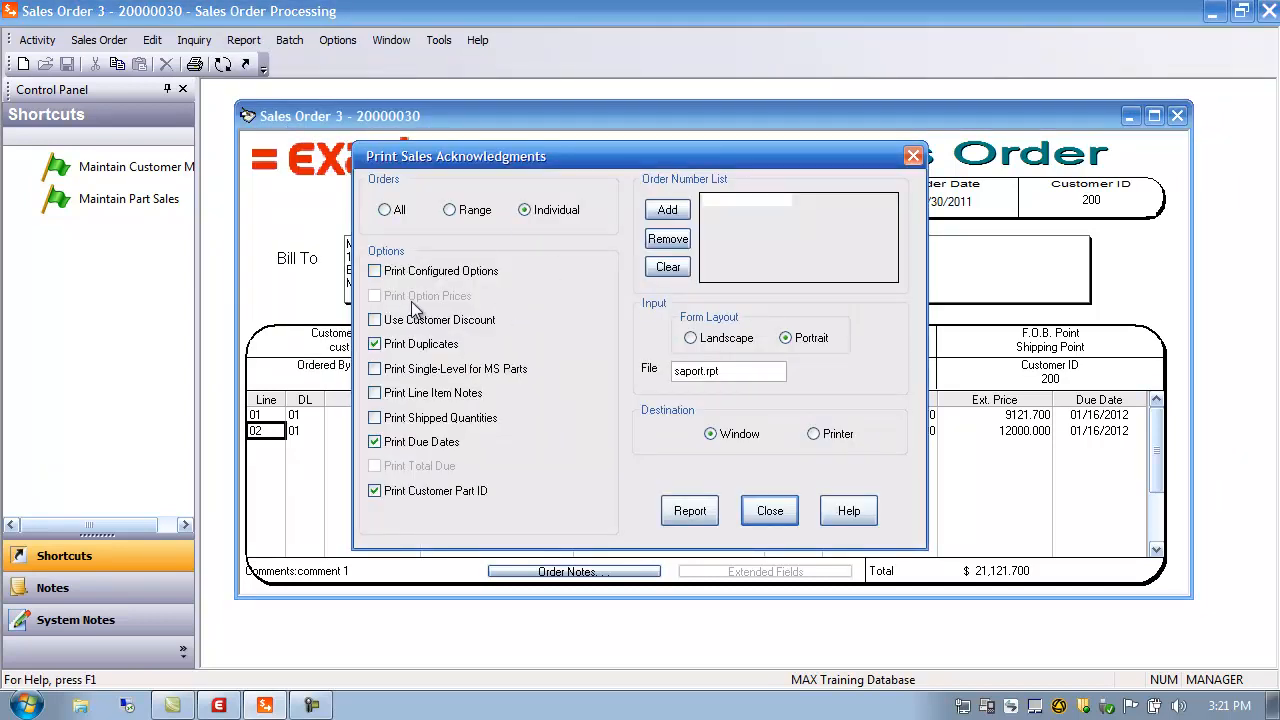
{"action": "left_click", "coordinate": [665, 210]}
{"action": "left_click", "coordinate": [718, 286]}
{"action": "double_click", "coordinate": [358, 412]}
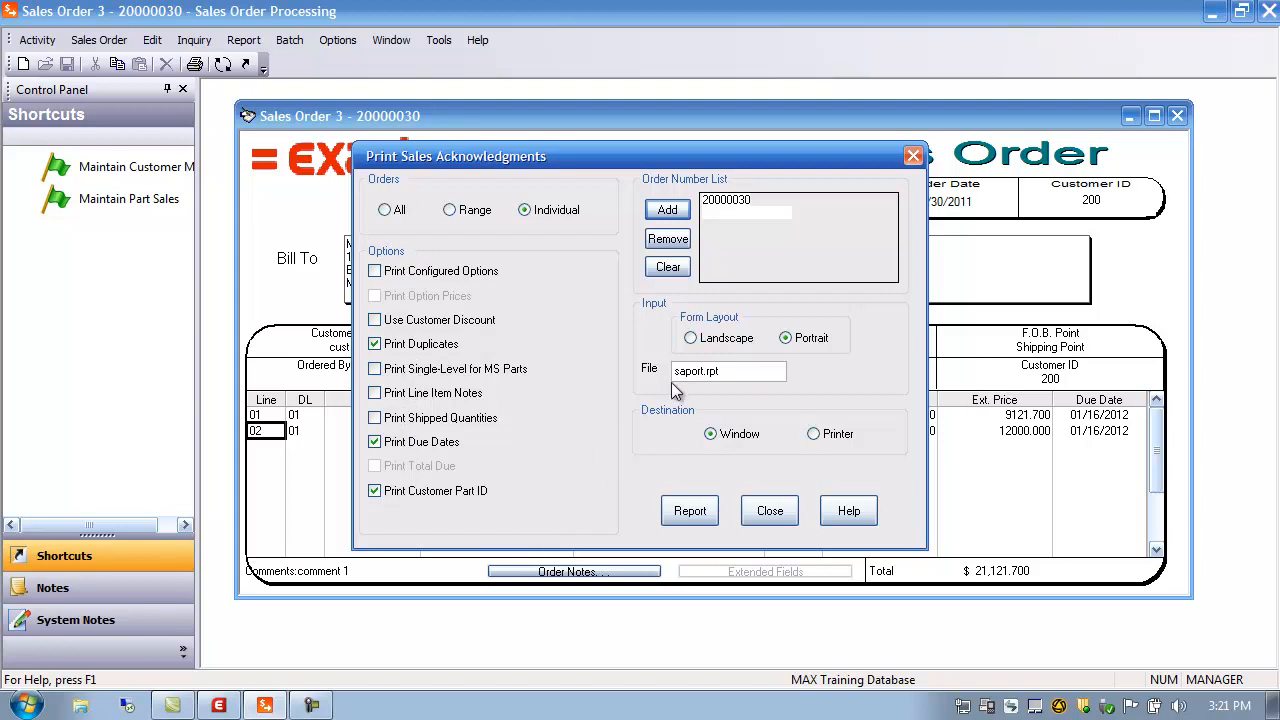
{"action": "left_click", "coordinate": [707, 372]}
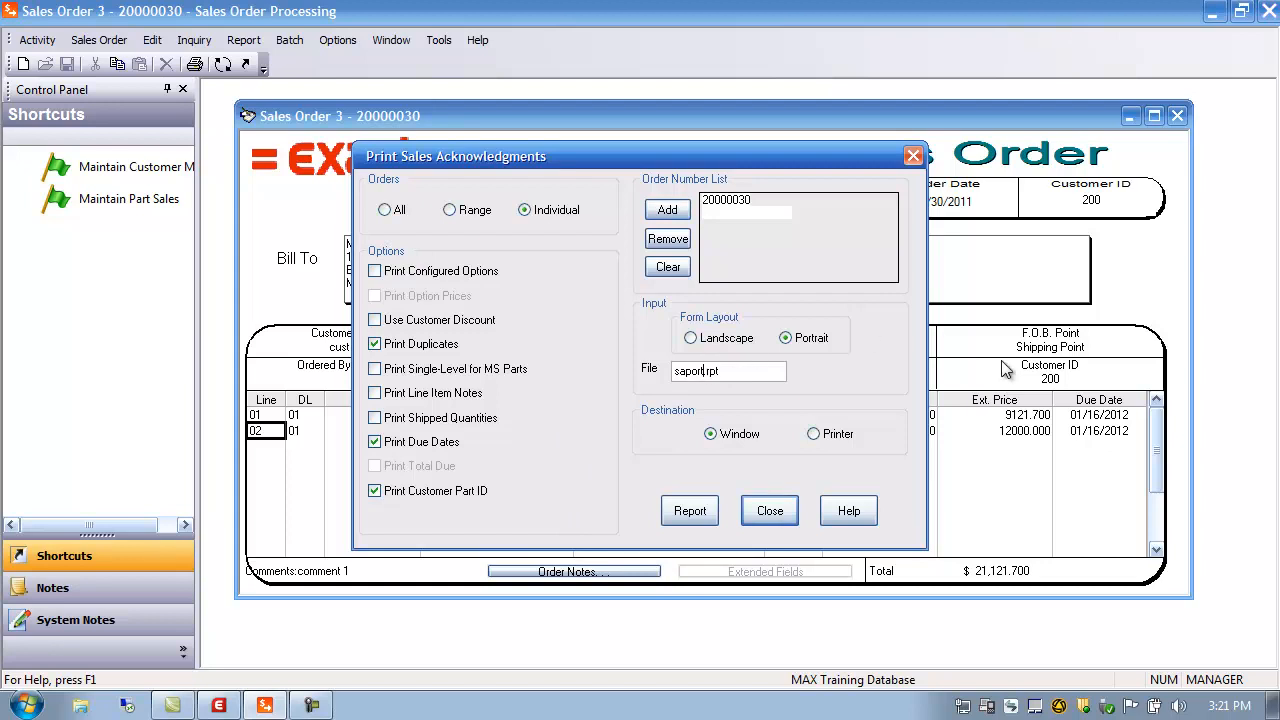
{"action": "left_click", "coordinate": [665, 512]}
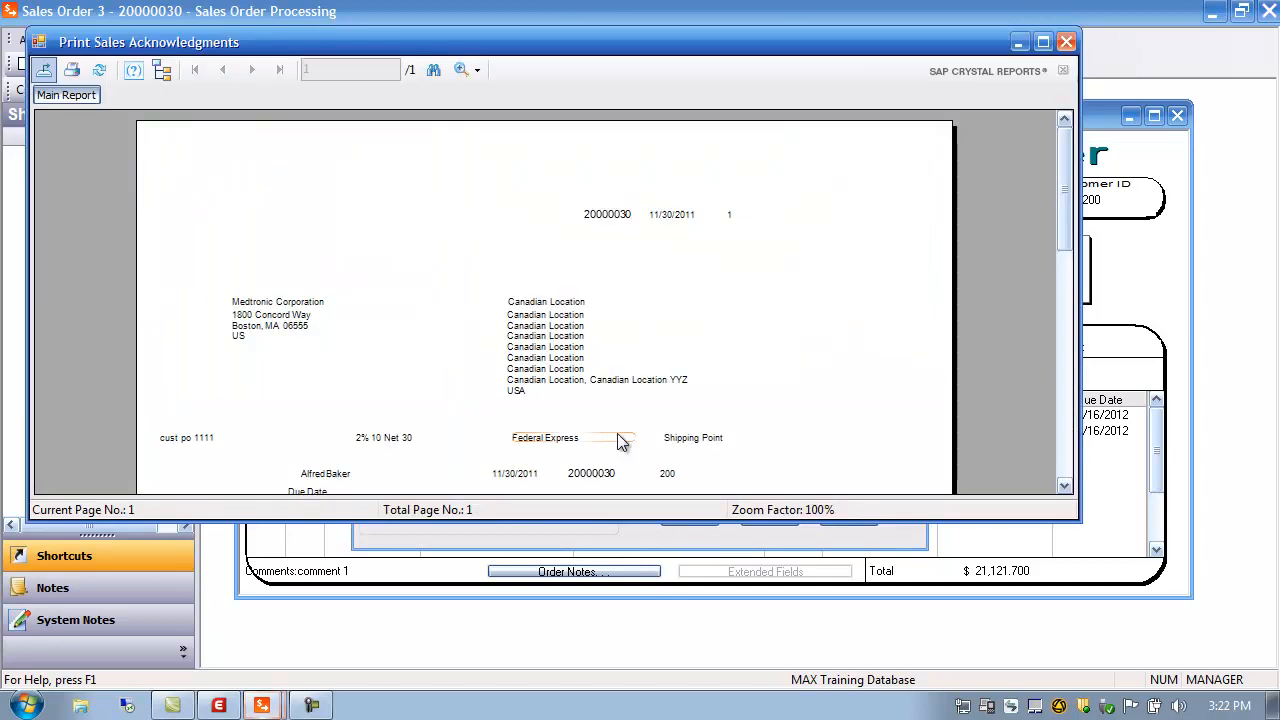
{"action": "left_click_drag", "start_coordinate": [1072, 158], "coordinate": [1078, 240]}
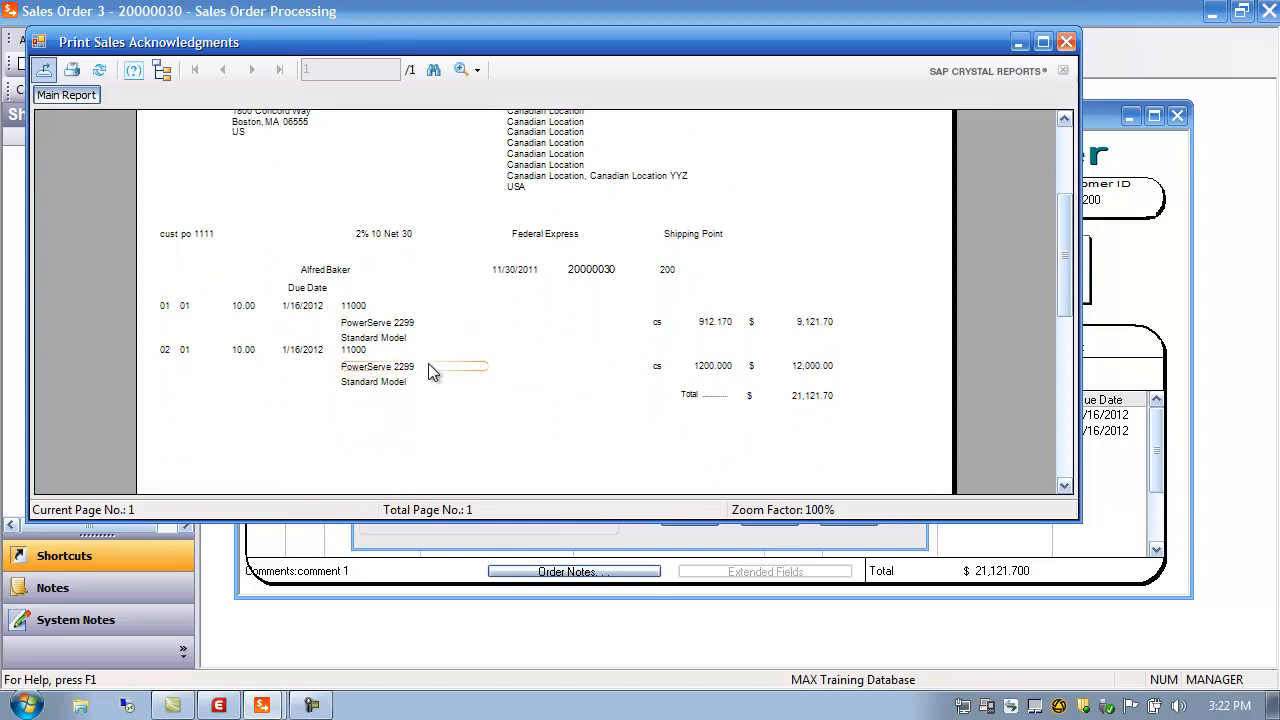
{"action": "left_click", "coordinate": [1066, 44]}
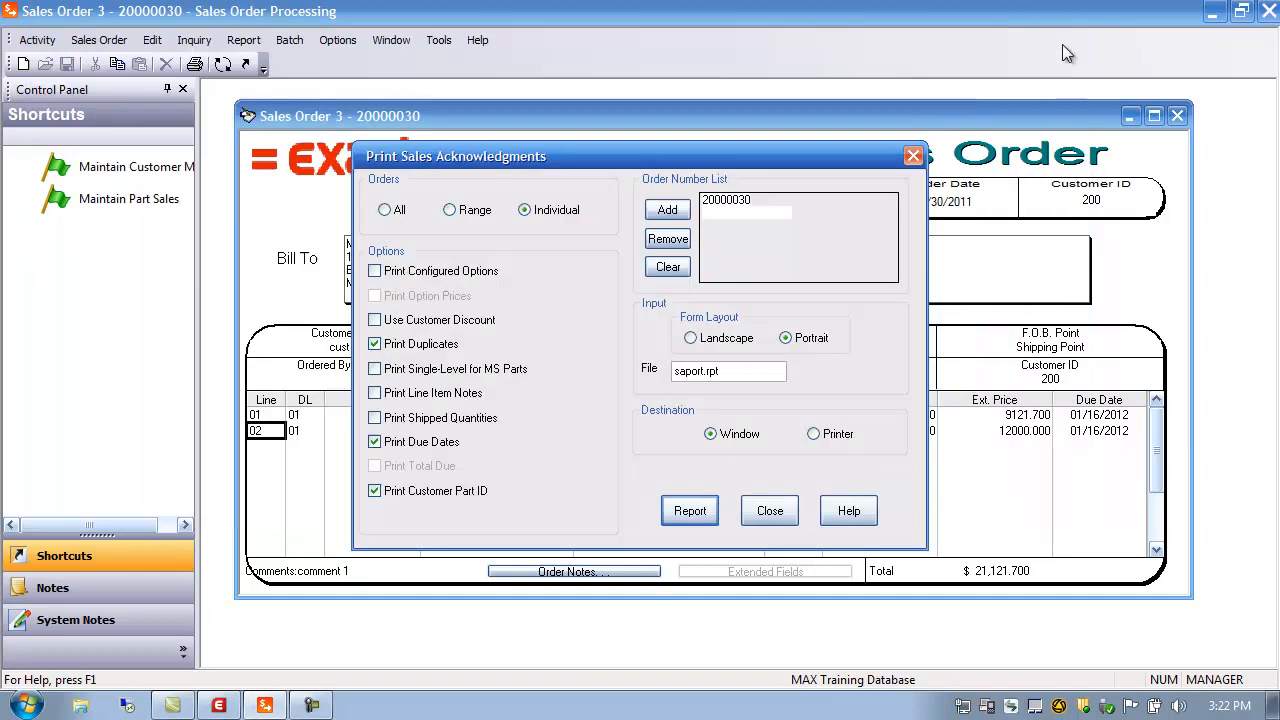
{"action": "left_click", "coordinate": [770, 512]}
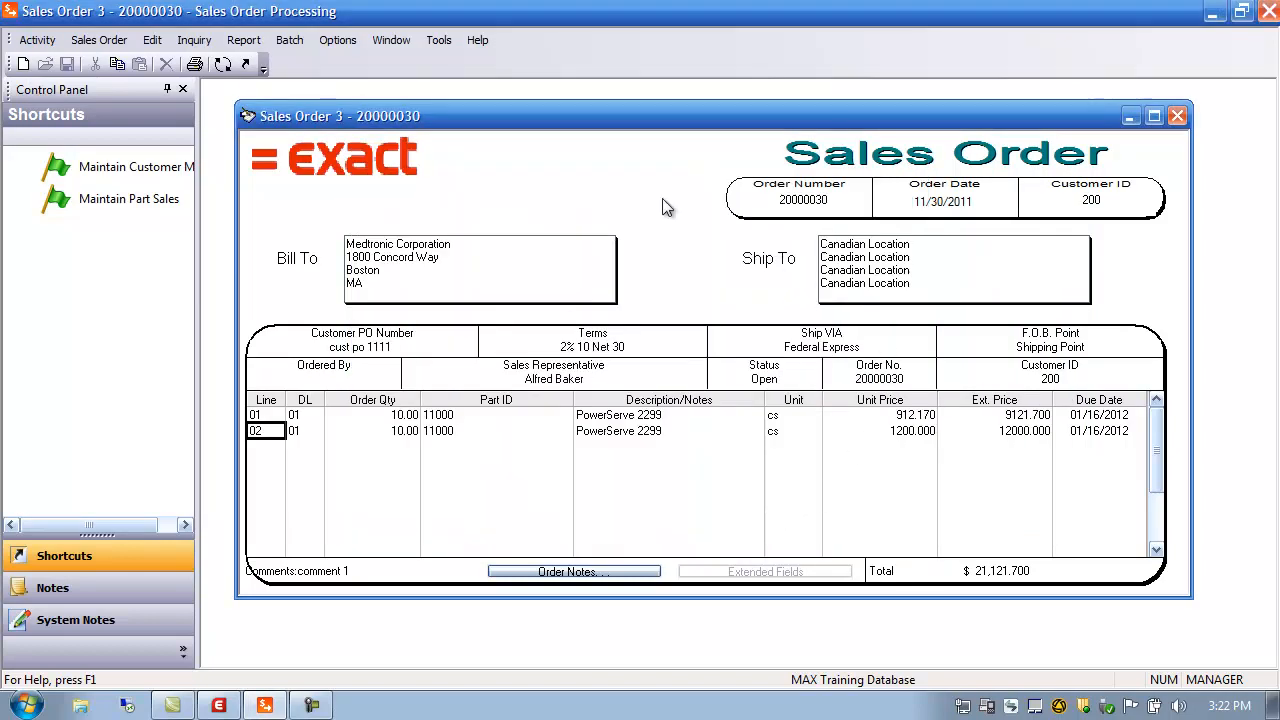
{"action": "left_click", "coordinate": [264, 44]}
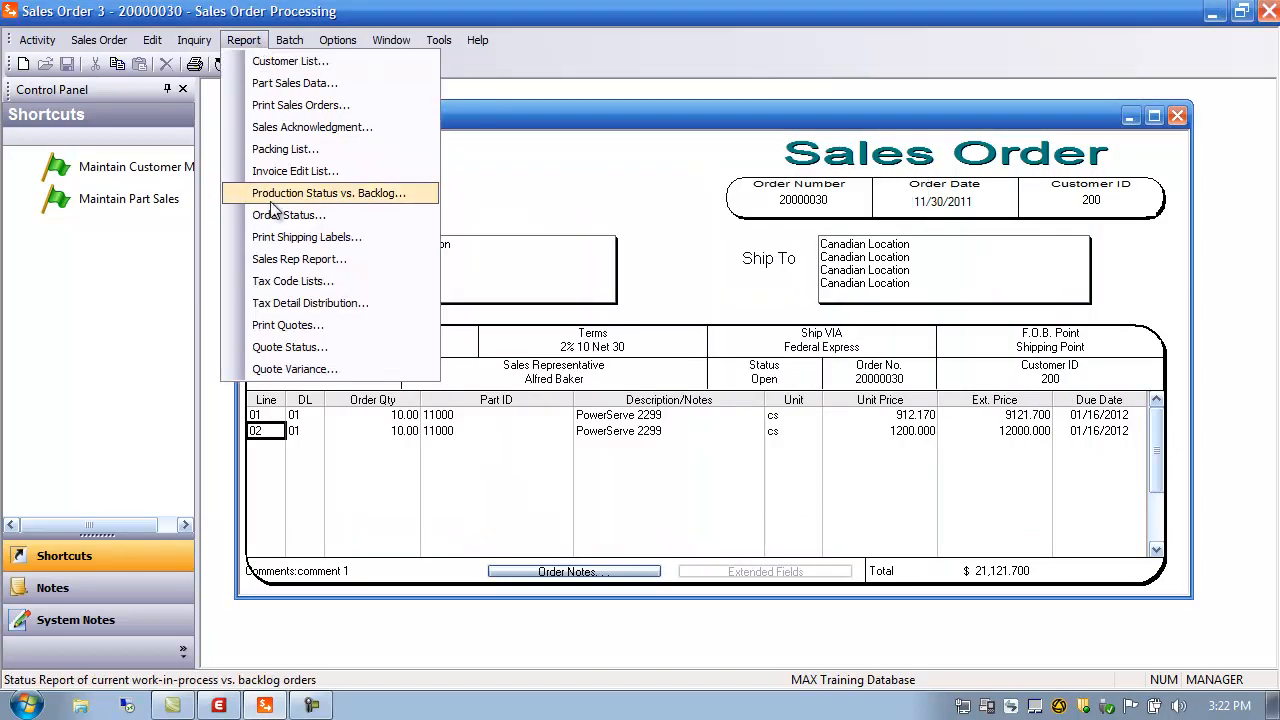
{"action": "left_click", "coordinate": [278, 110]}
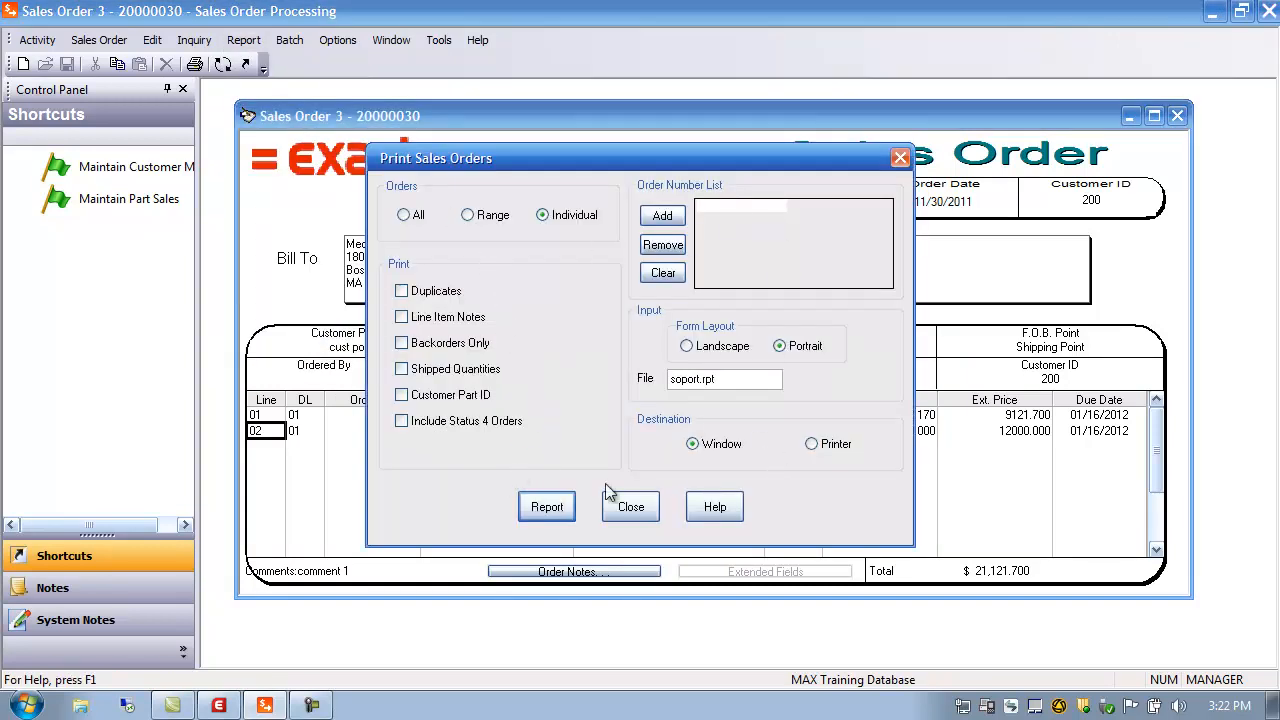
{"action": "left_click", "coordinate": [626, 508]}
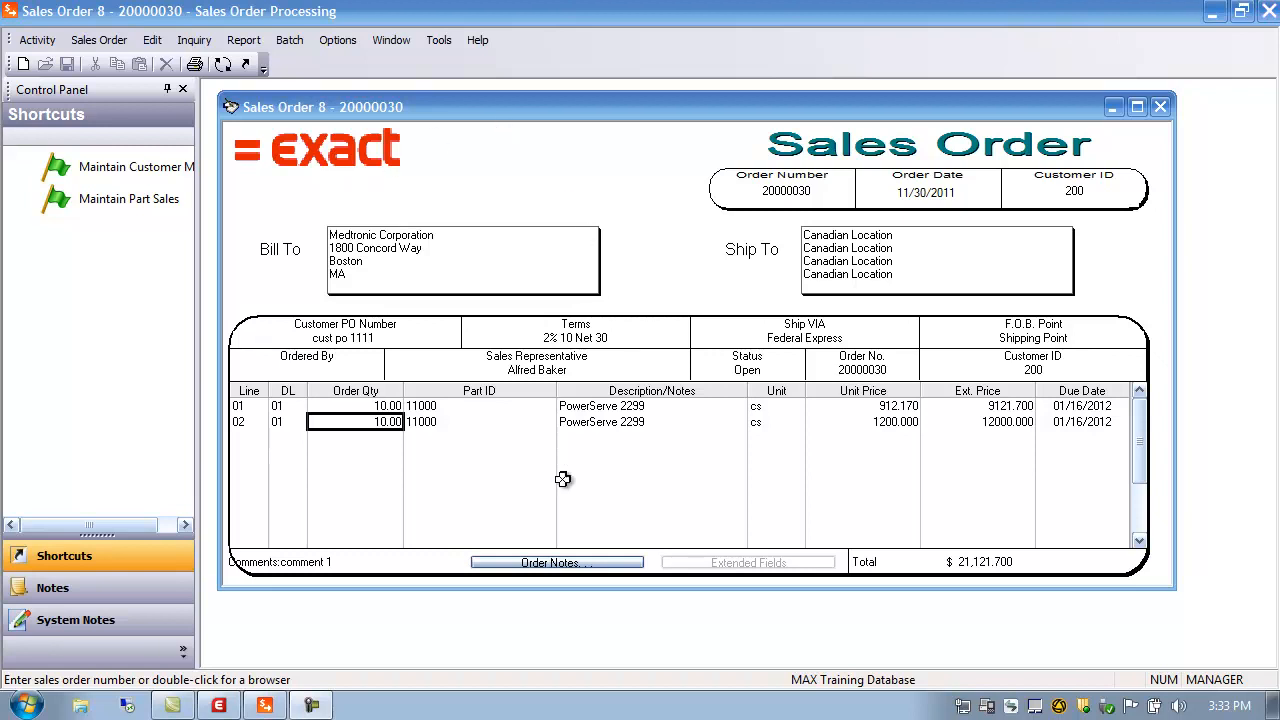
Start a new Ship Order and load sales order 20000030 into it
{"action": "left_click", "coordinate": [223, 64]}
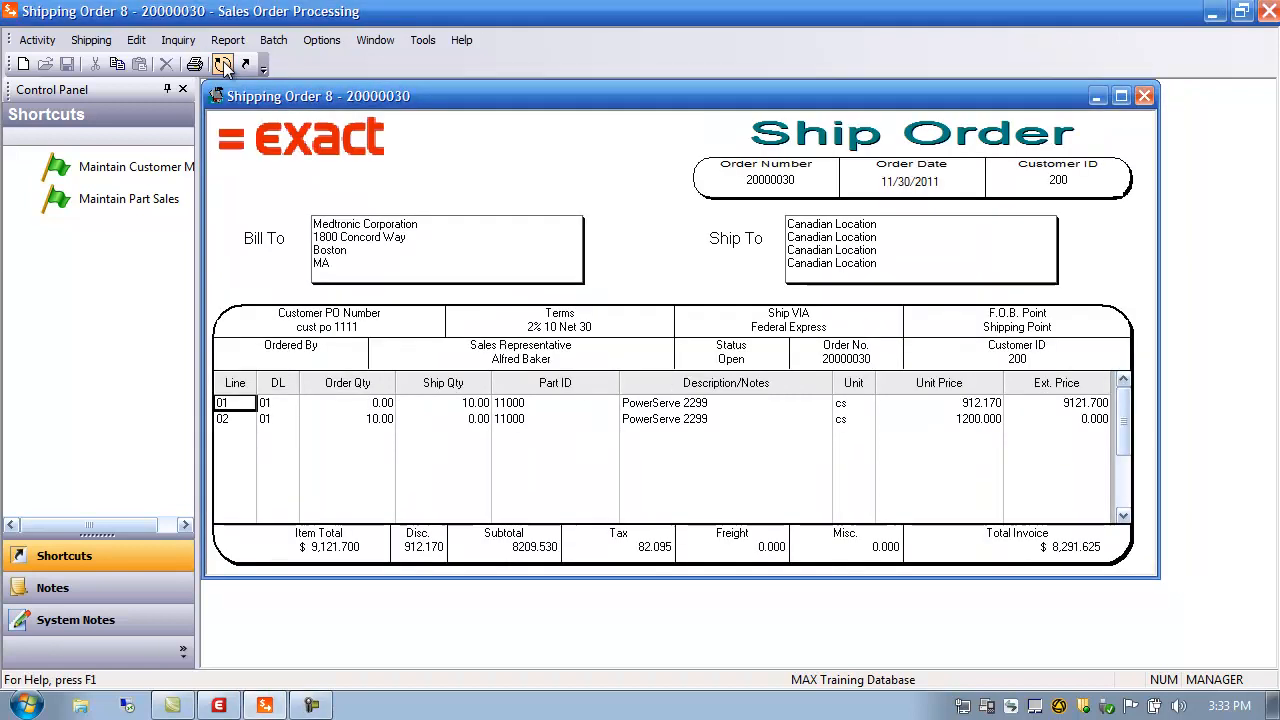
{"action": "left_click", "coordinate": [1146, 96]}
{"action": "left_click", "coordinate": [37, 40]}
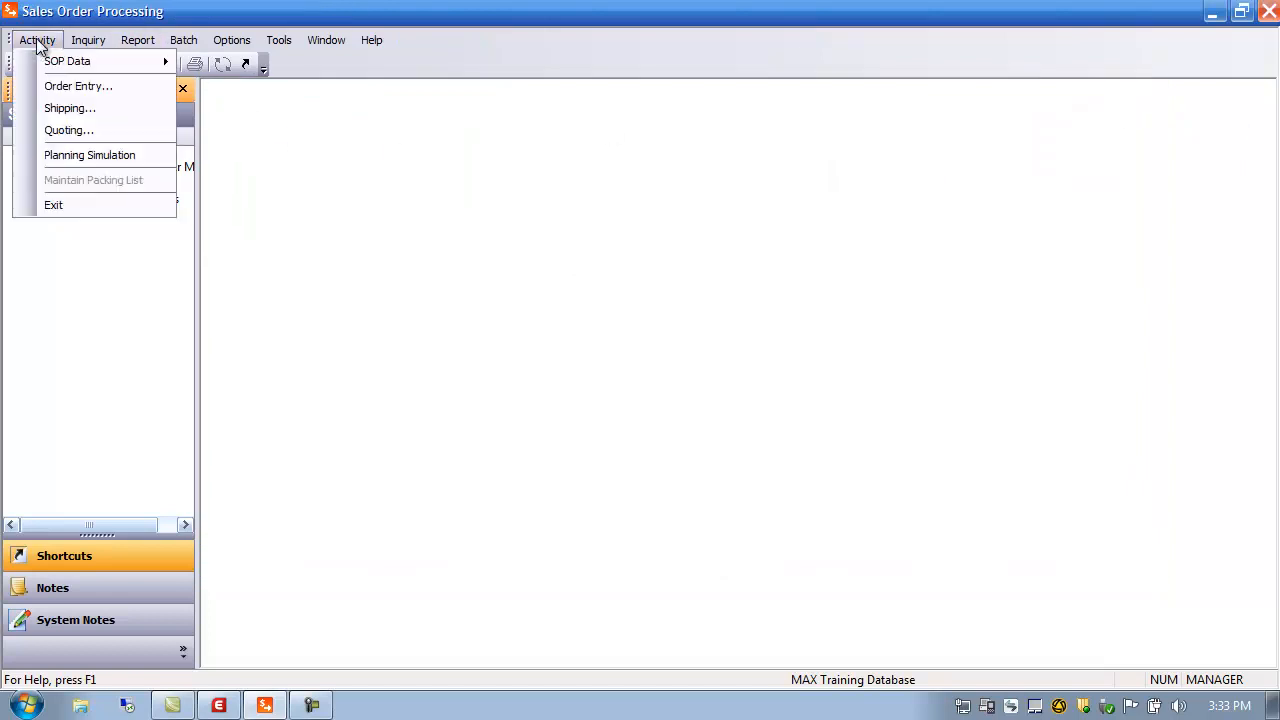
{"action": "left_click", "coordinate": [63, 106]}
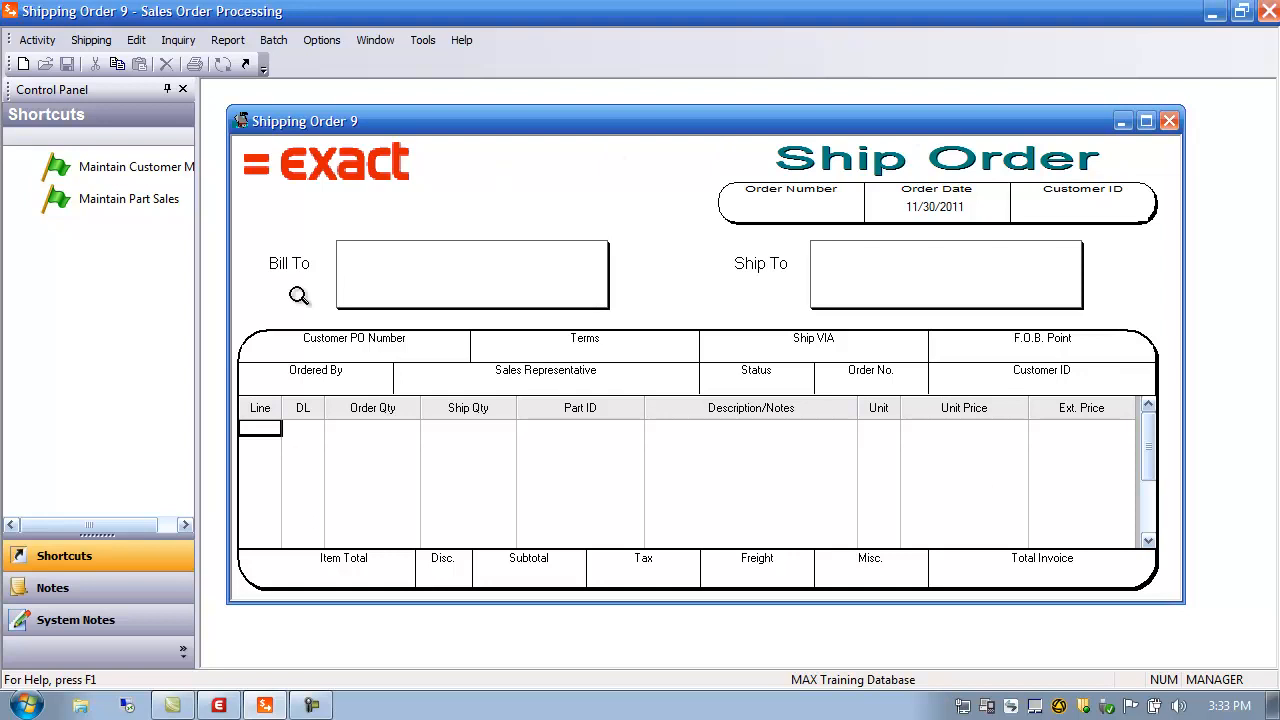
{"action": "double_click", "coordinate": [789, 212]}
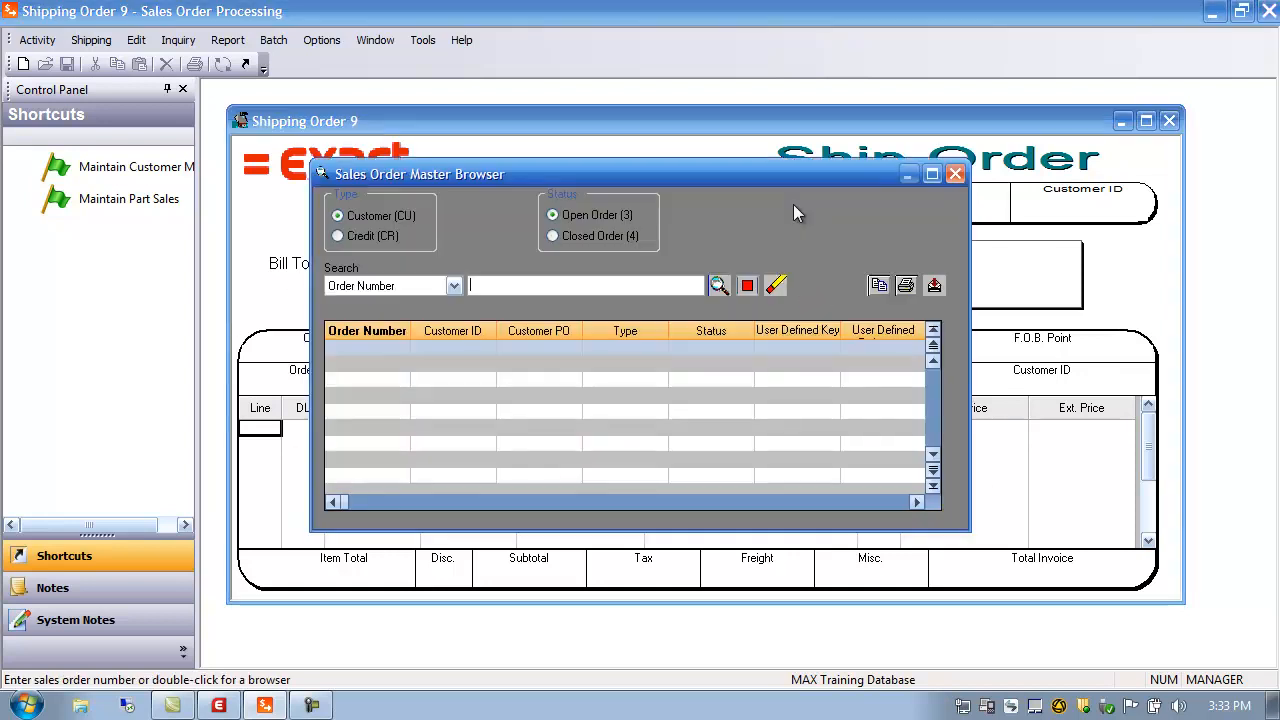
{"action": "left_click", "coordinate": [719, 285]}
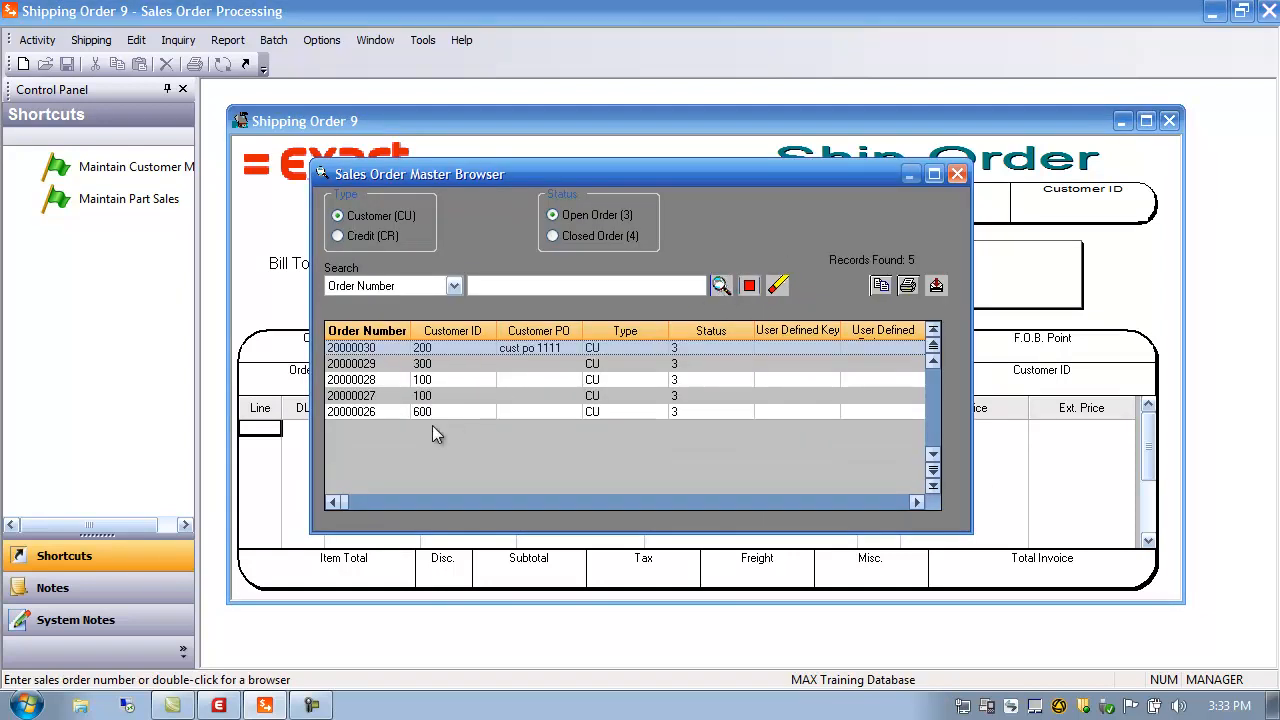
{"action": "double_click", "coordinate": [376, 350]}
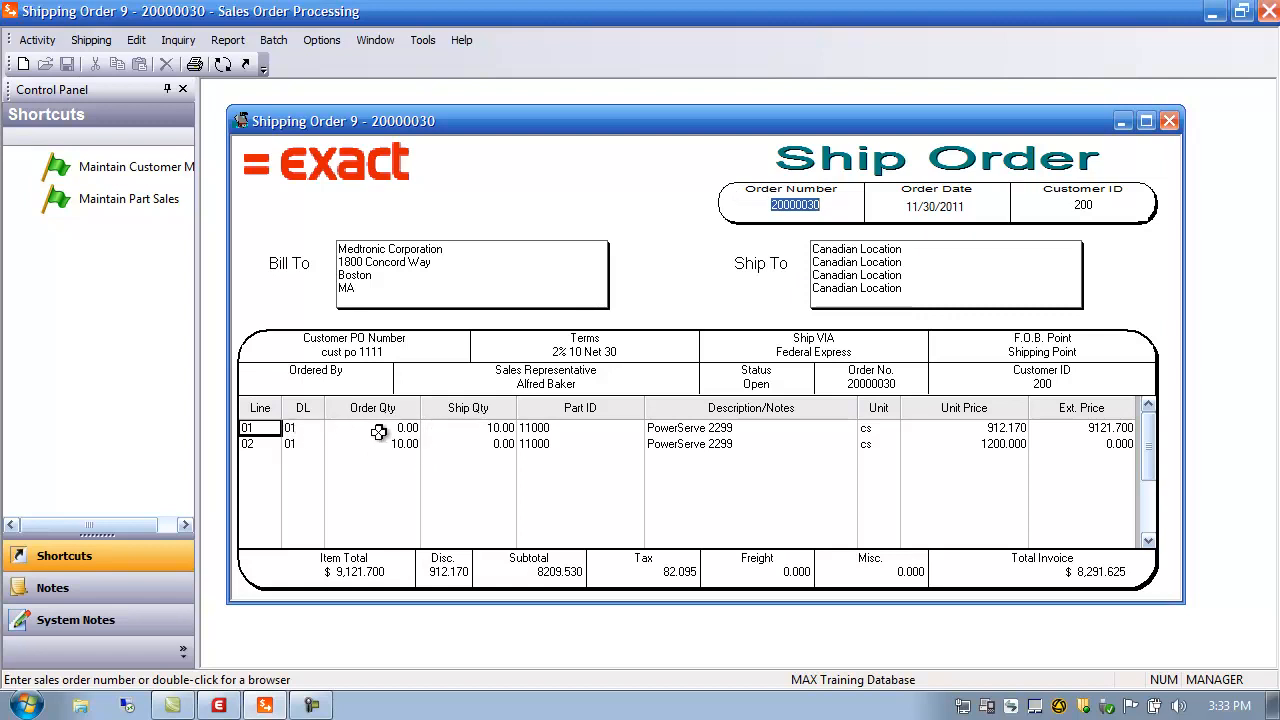
Open the shipping line detail for line 02's ship quantity
{"action": "left_click", "coordinate": [258, 446]}
{"action": "left_click", "coordinate": [402, 452]}
{"action": "left_click", "coordinate": [511, 442]}
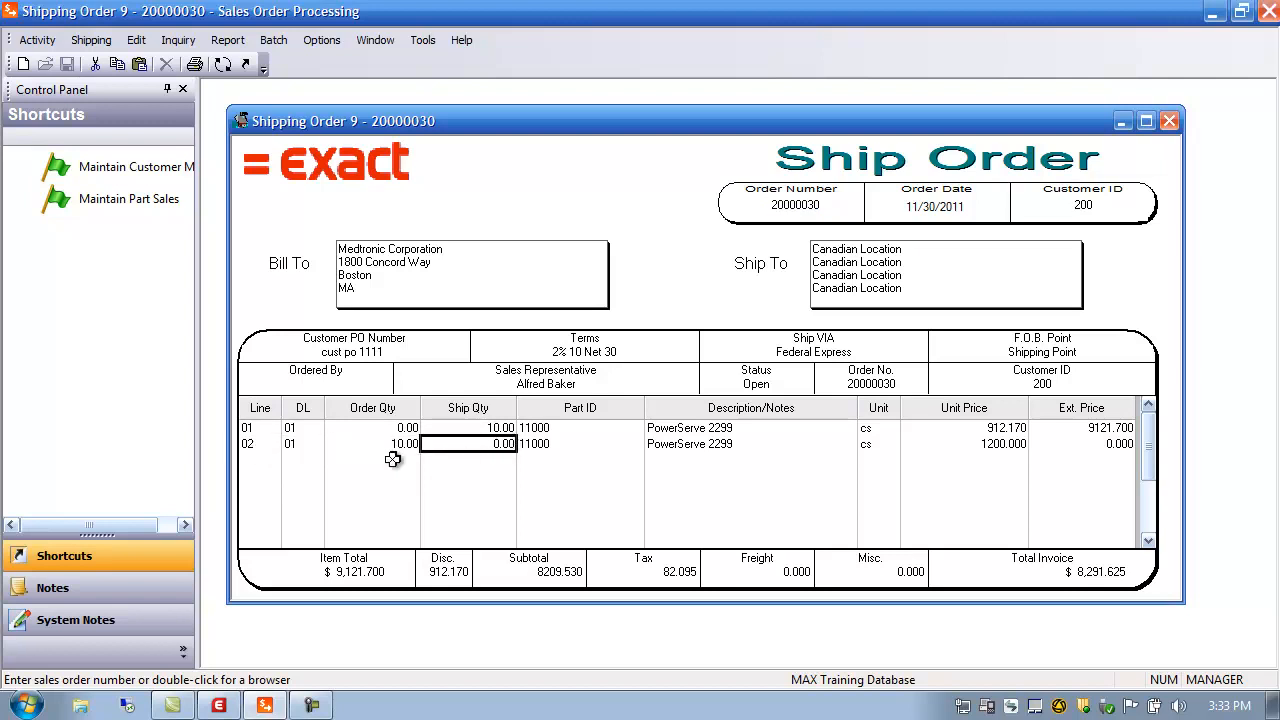
{"action": "left_click", "coordinate": [414, 446]}
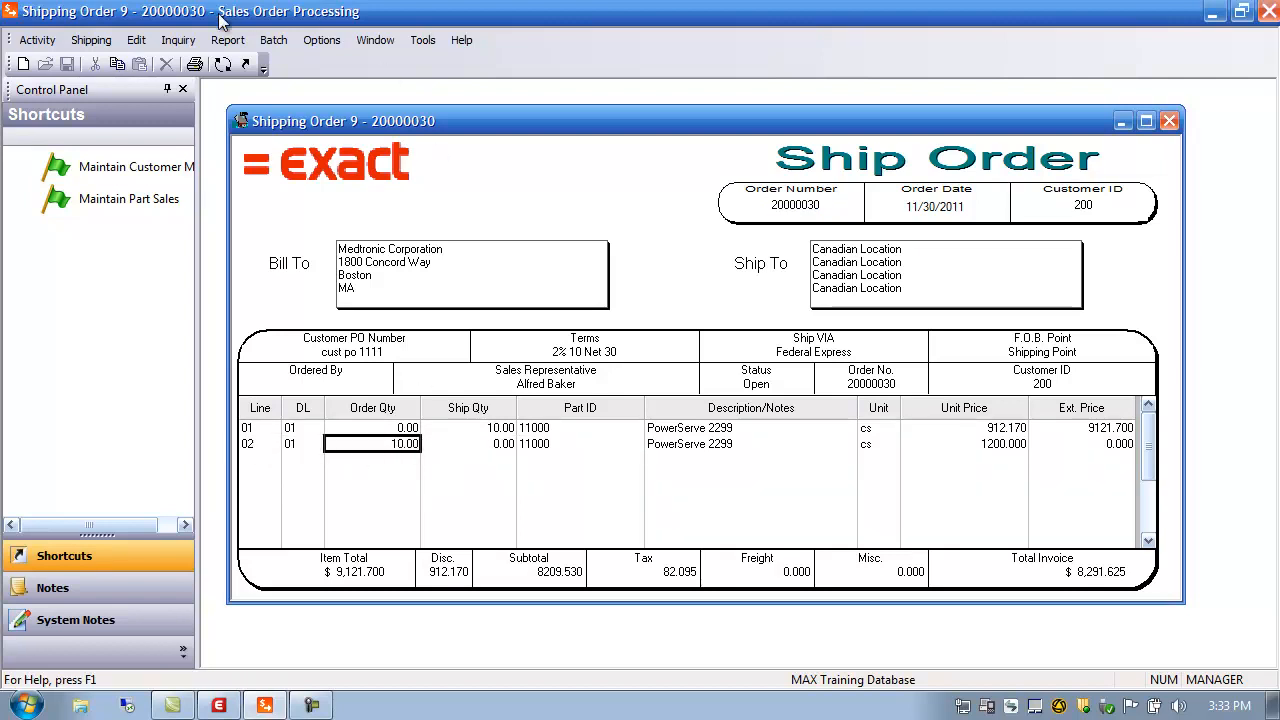
{"action": "left_click", "coordinate": [92, 45]}
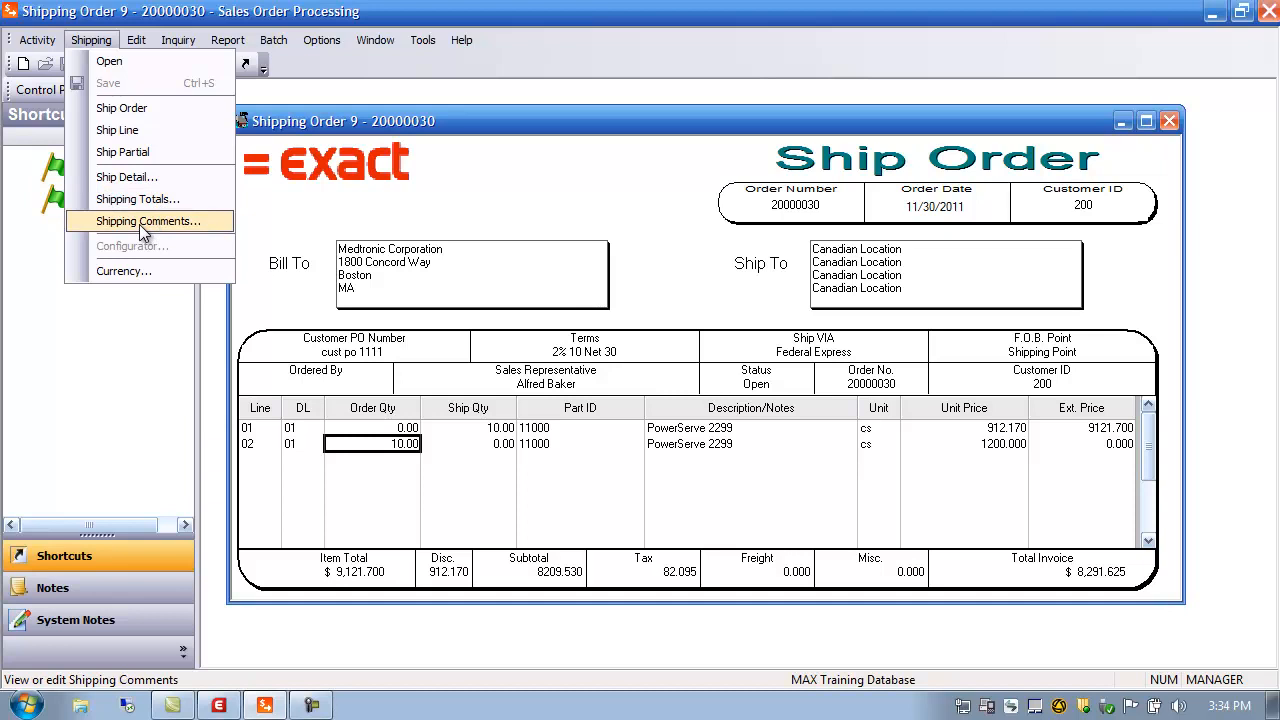
{"action": "left_click", "coordinate": [509, 208]}
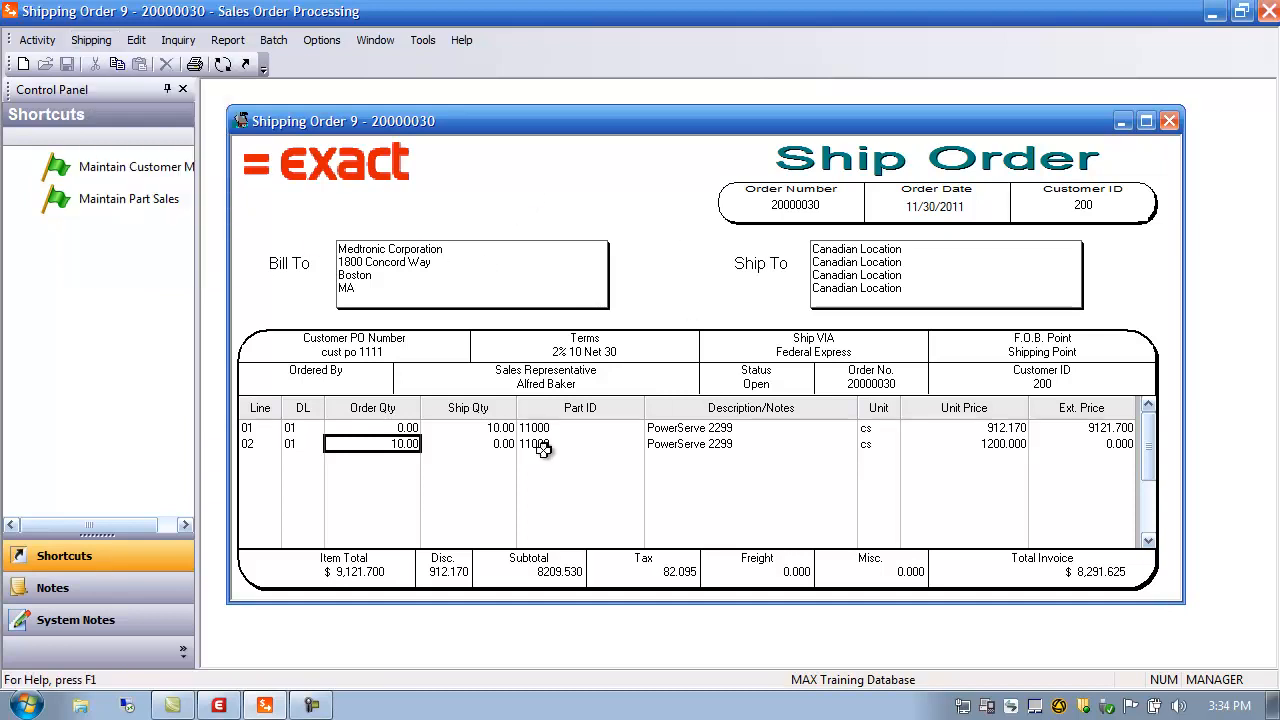
{"action": "left_click", "coordinate": [490, 446]}
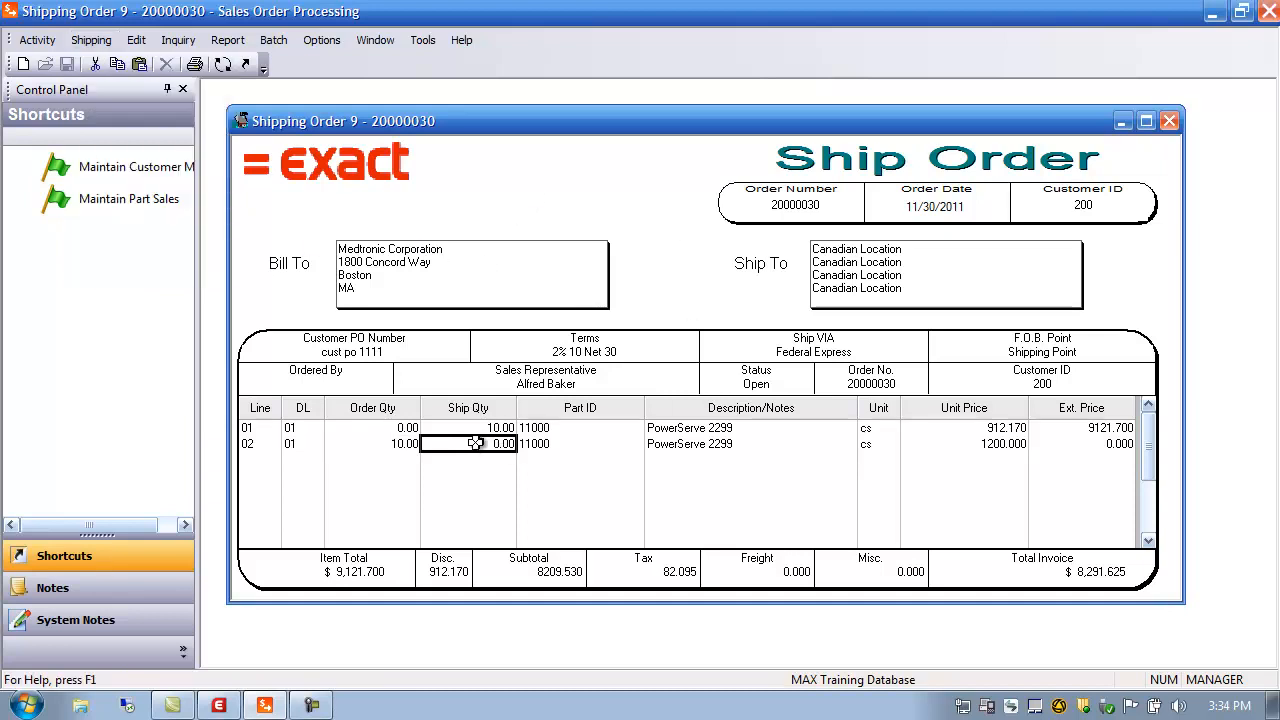
{"action": "double_click", "coordinate": [479, 444]}
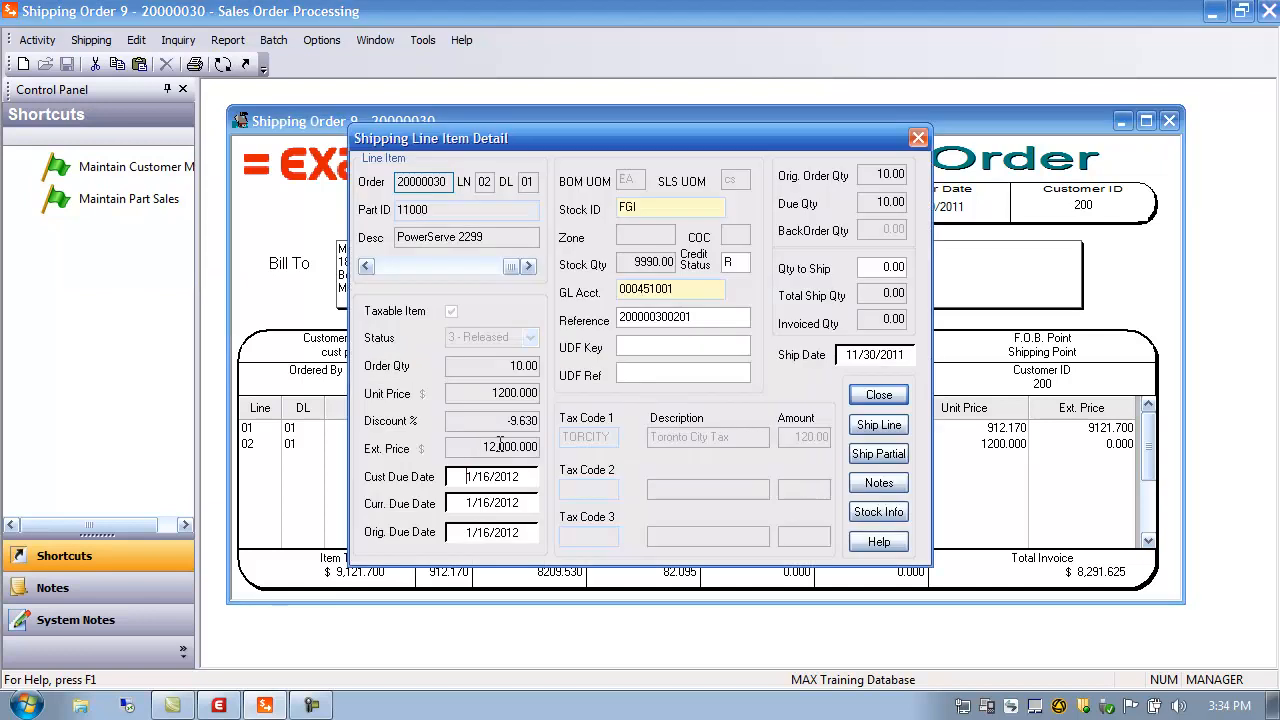
Ship 5 units of line 02 as a partial shipment, then post -5 to reverse it
{"action": "left_click", "coordinate": [884, 267]}
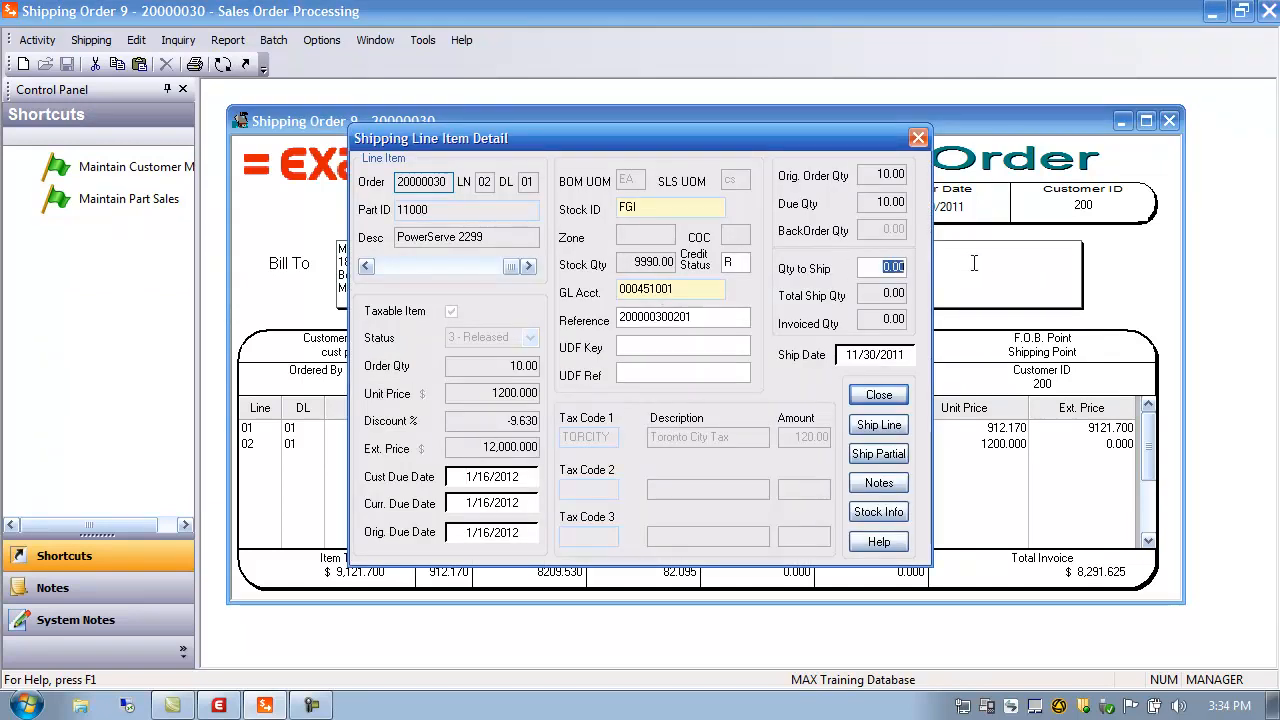
{"action": "type", "text": "5"}
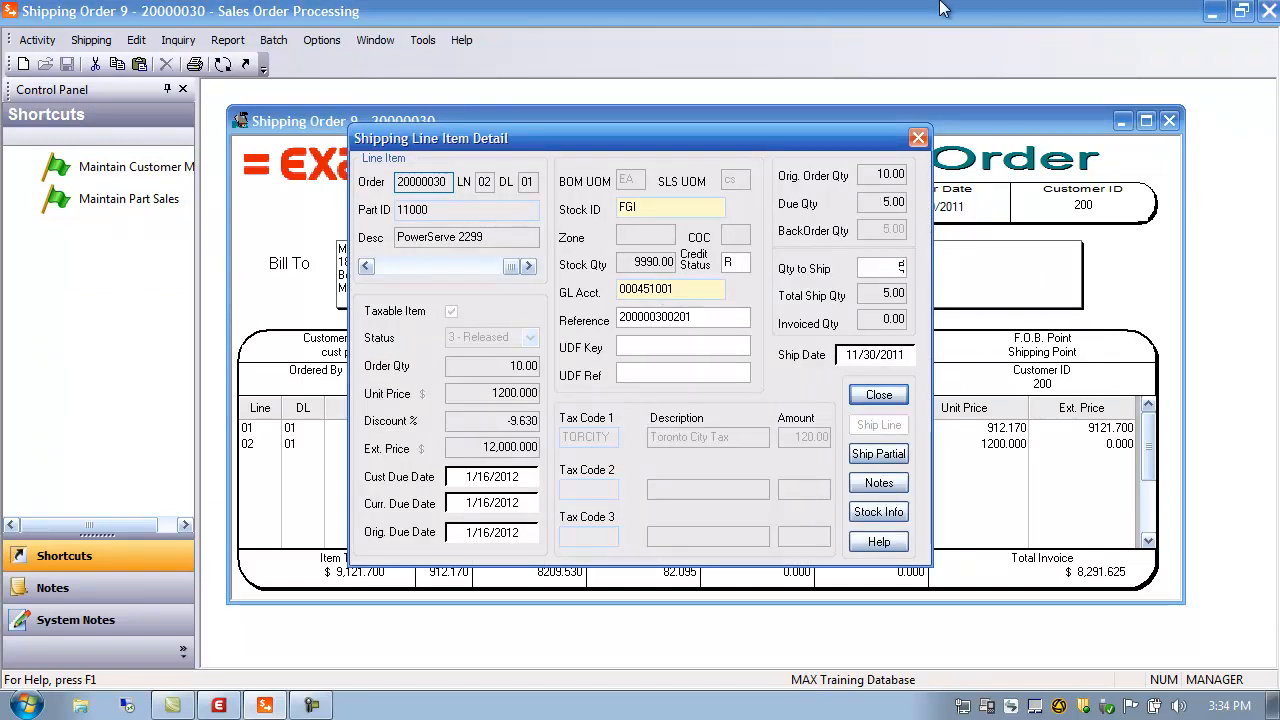
{"action": "left_click", "coordinate": [869, 460]}
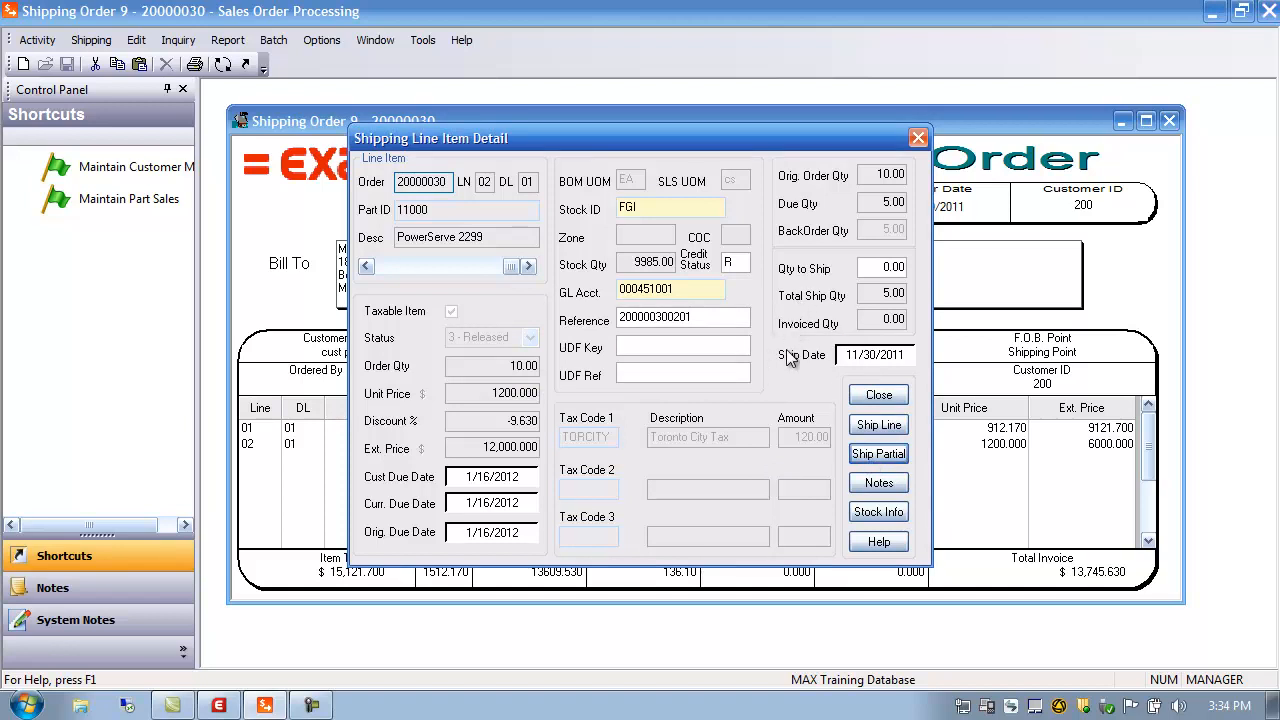
{"action": "left_click", "coordinate": [876, 270]}
{"action": "type", "text": "-5"}
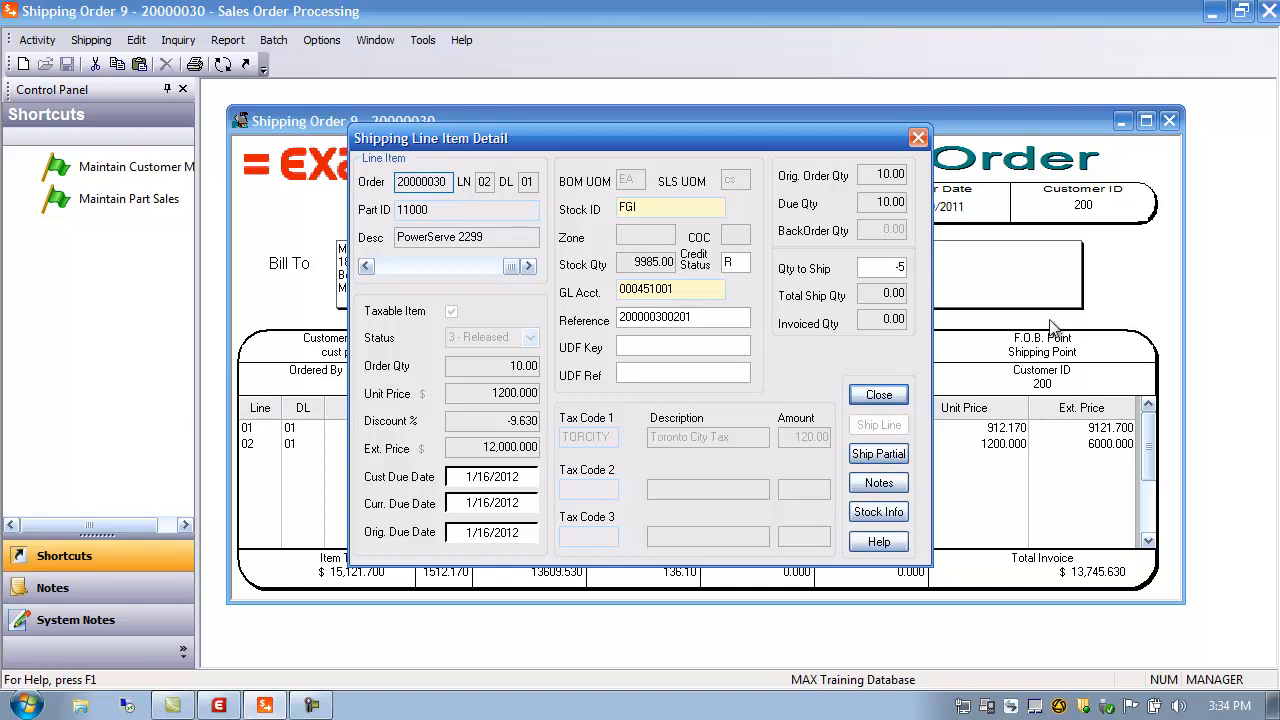
{"action": "left_click", "coordinate": [887, 455]}
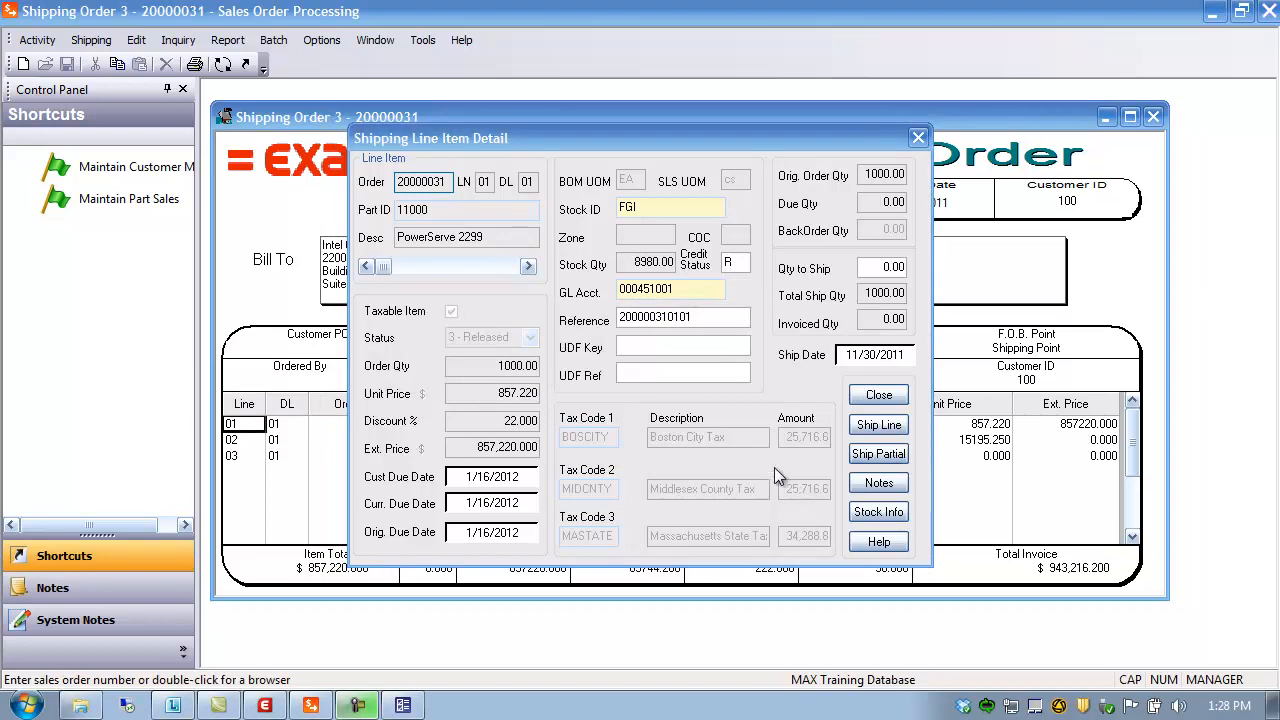
Close the line detail, open order 20000031's shipping totals, and select the Account Type Code field
{"action": "left_click", "coordinate": [877, 397]}
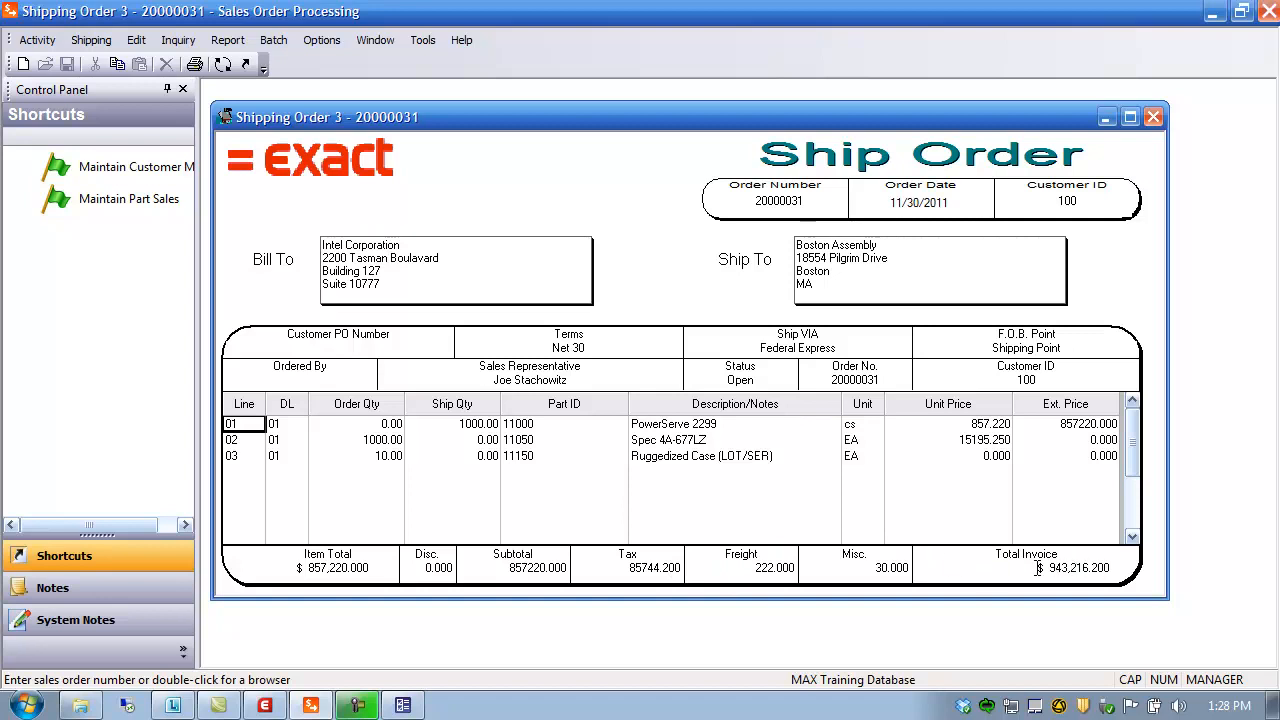
{"action": "double_click", "coordinate": [526, 570]}
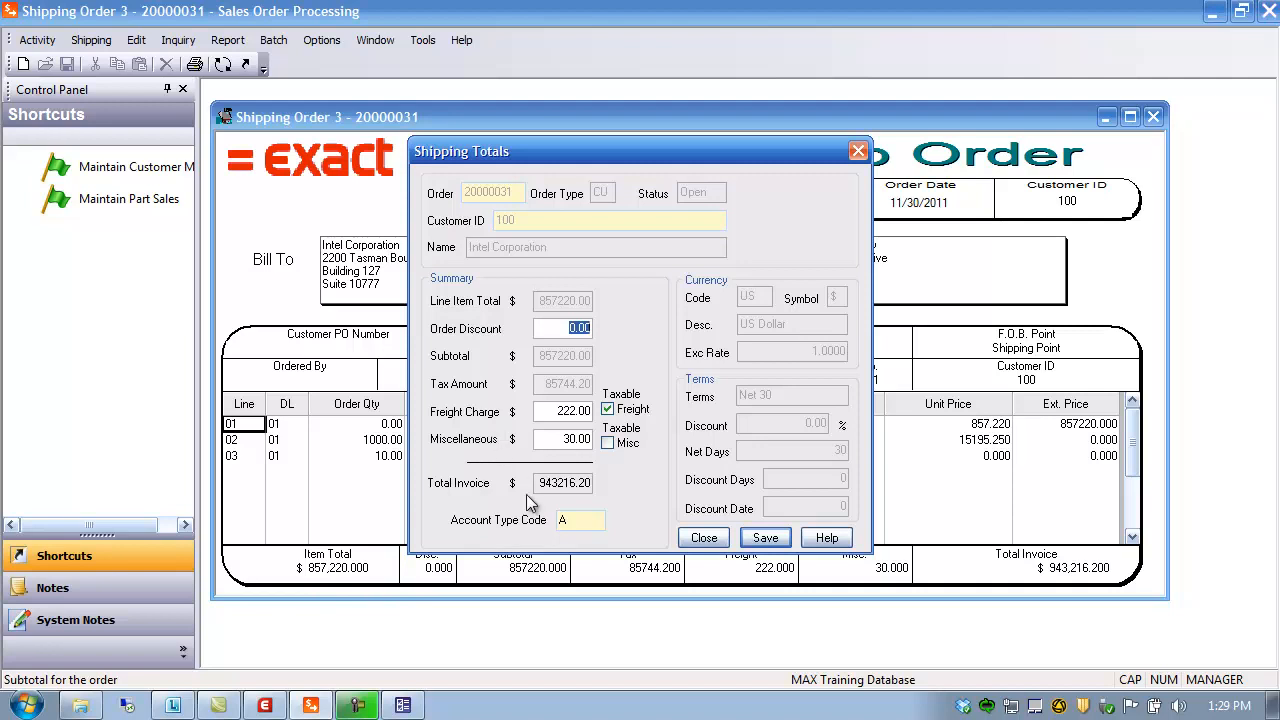
{"action": "left_click", "coordinate": [571, 522]}
Confirm Sales Order AR Account Type is 'A' in System Configuration, then return to Sales Order Processing
{"action": "left_click", "coordinate": [265, 708]}
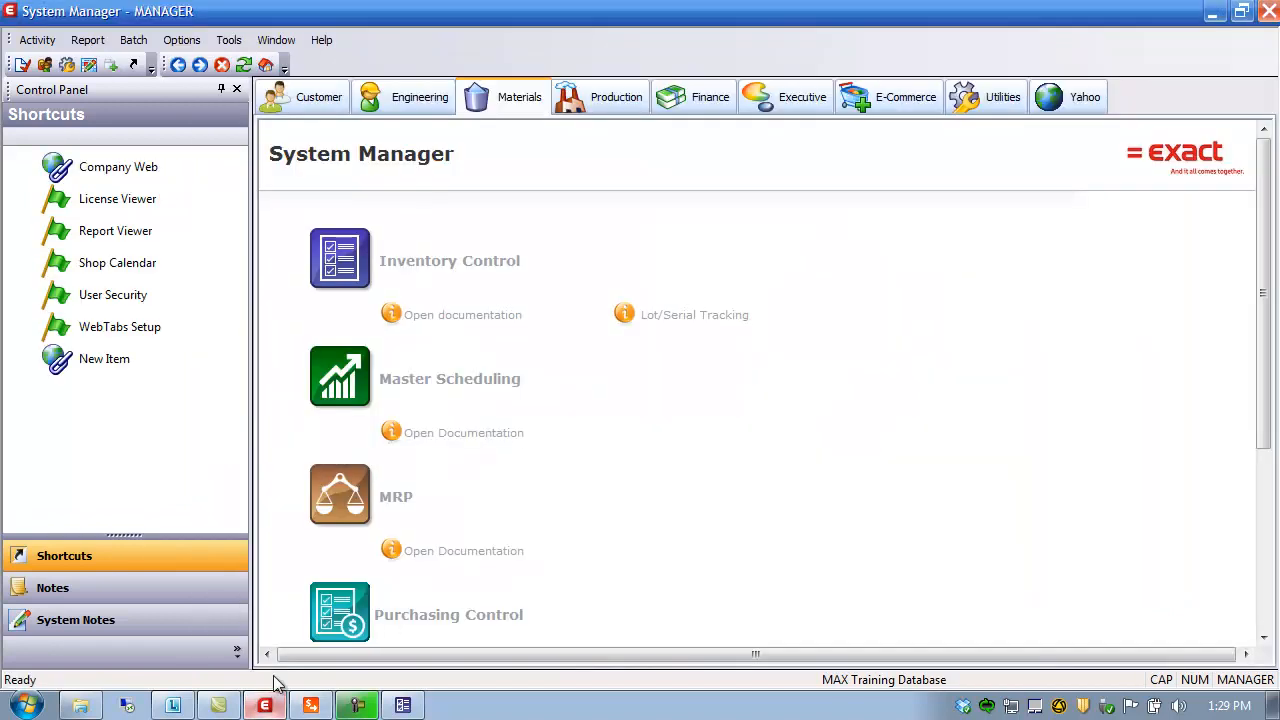
{"action": "left_click", "coordinate": [40, 44]}
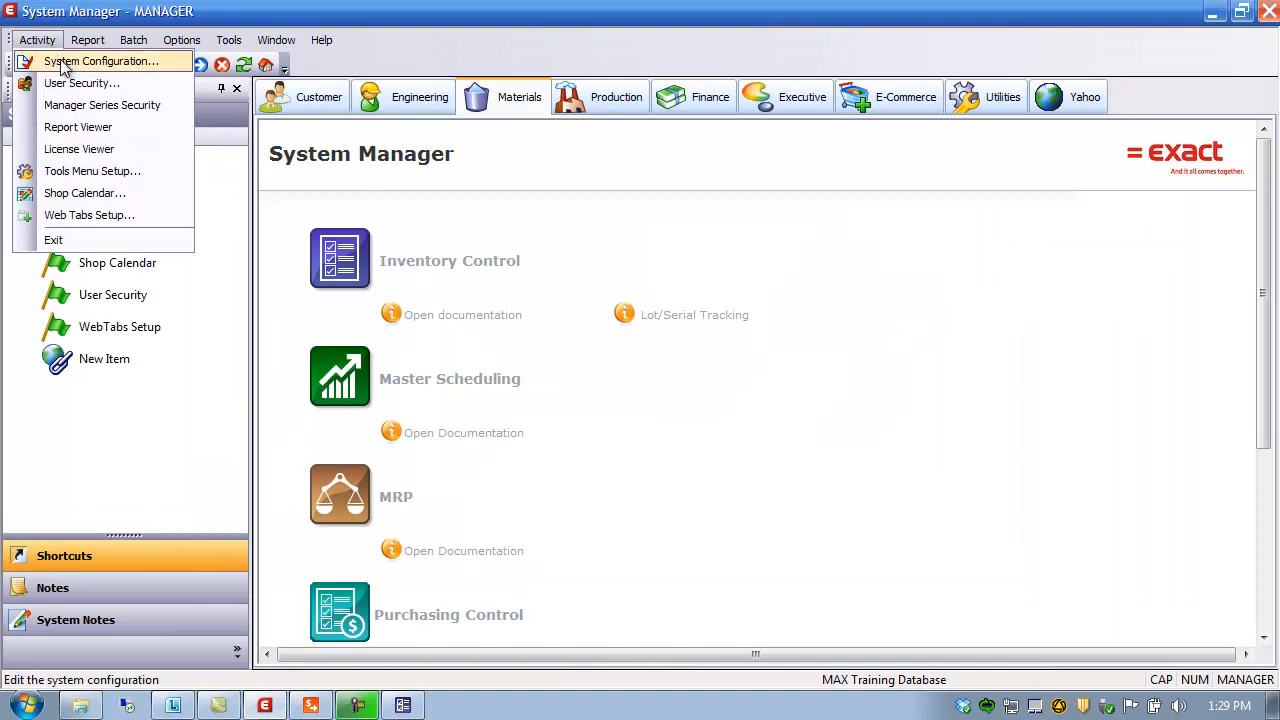
{"action": "left_click", "coordinate": [62, 64]}
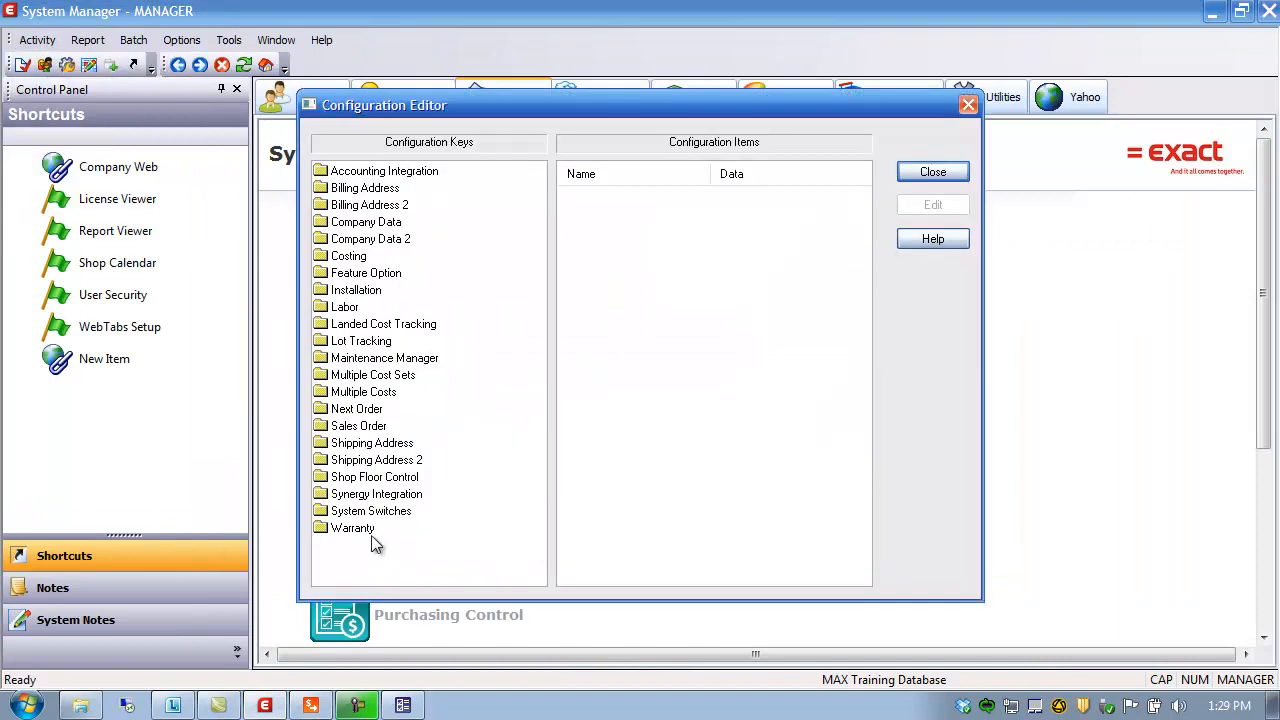
{"action": "left_click", "coordinate": [370, 425]}
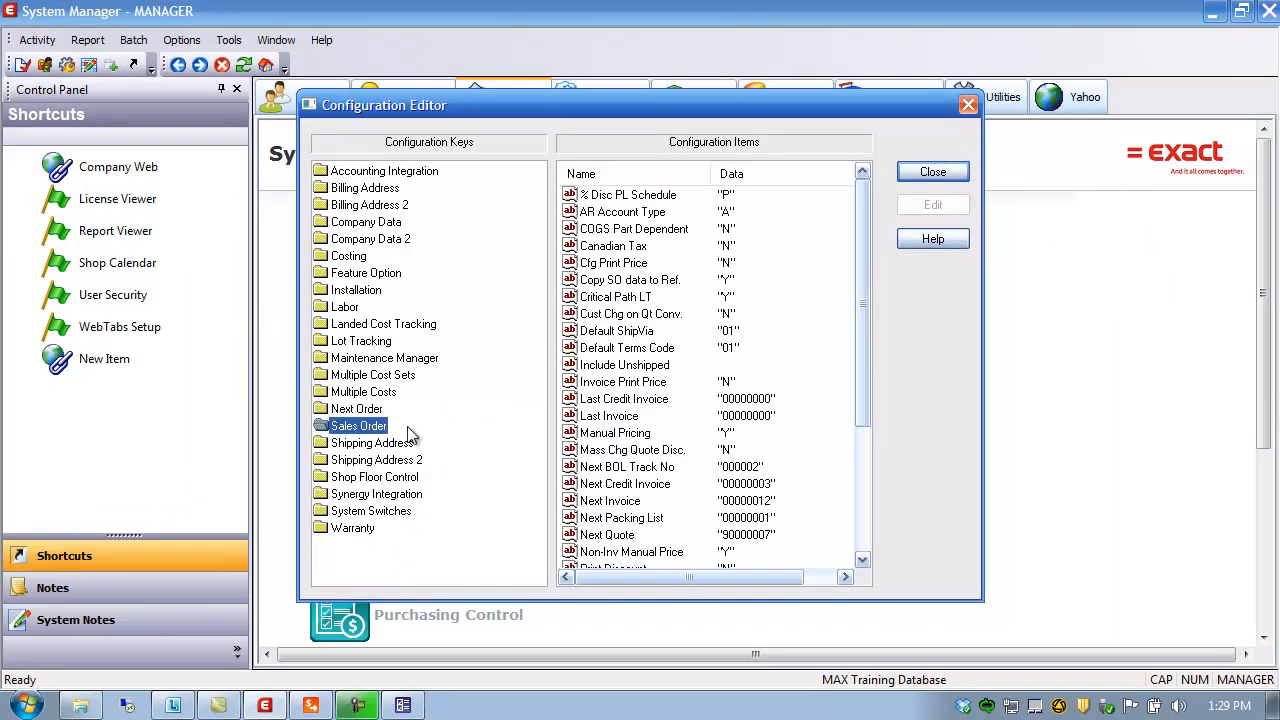
{"action": "left_click", "coordinate": [620, 213]}
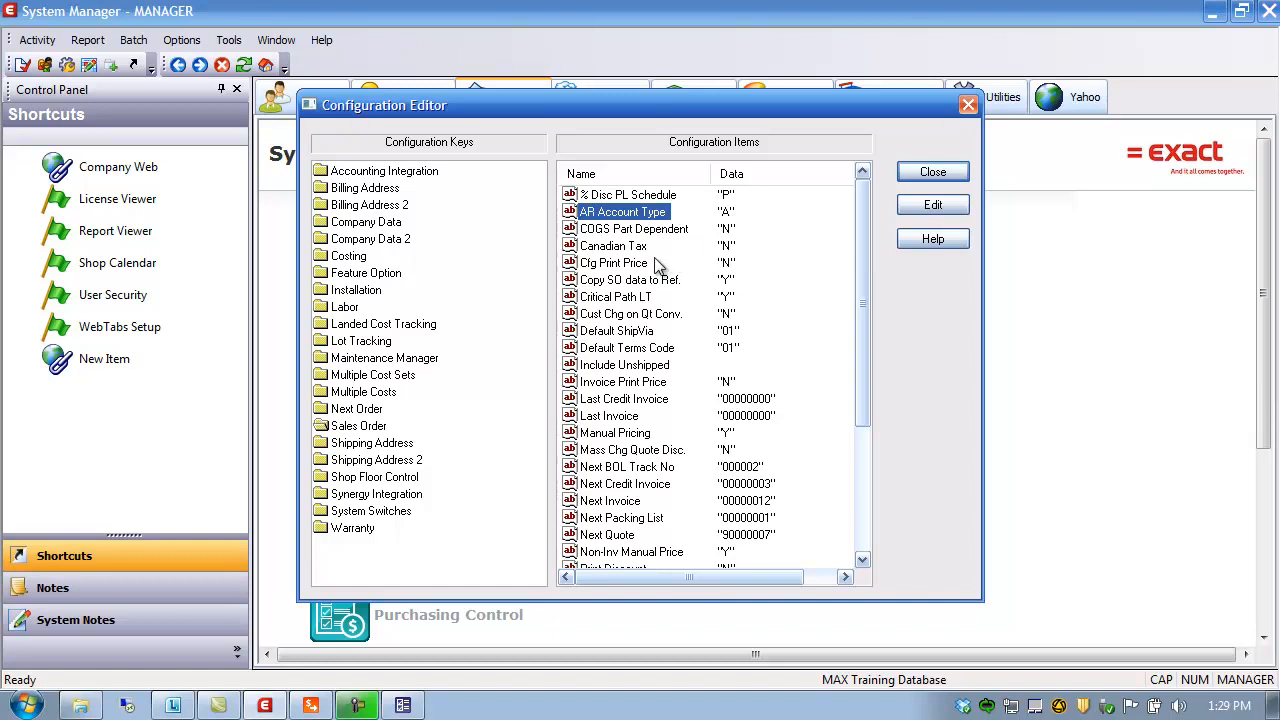
{"action": "left_click", "coordinate": [934, 173]}
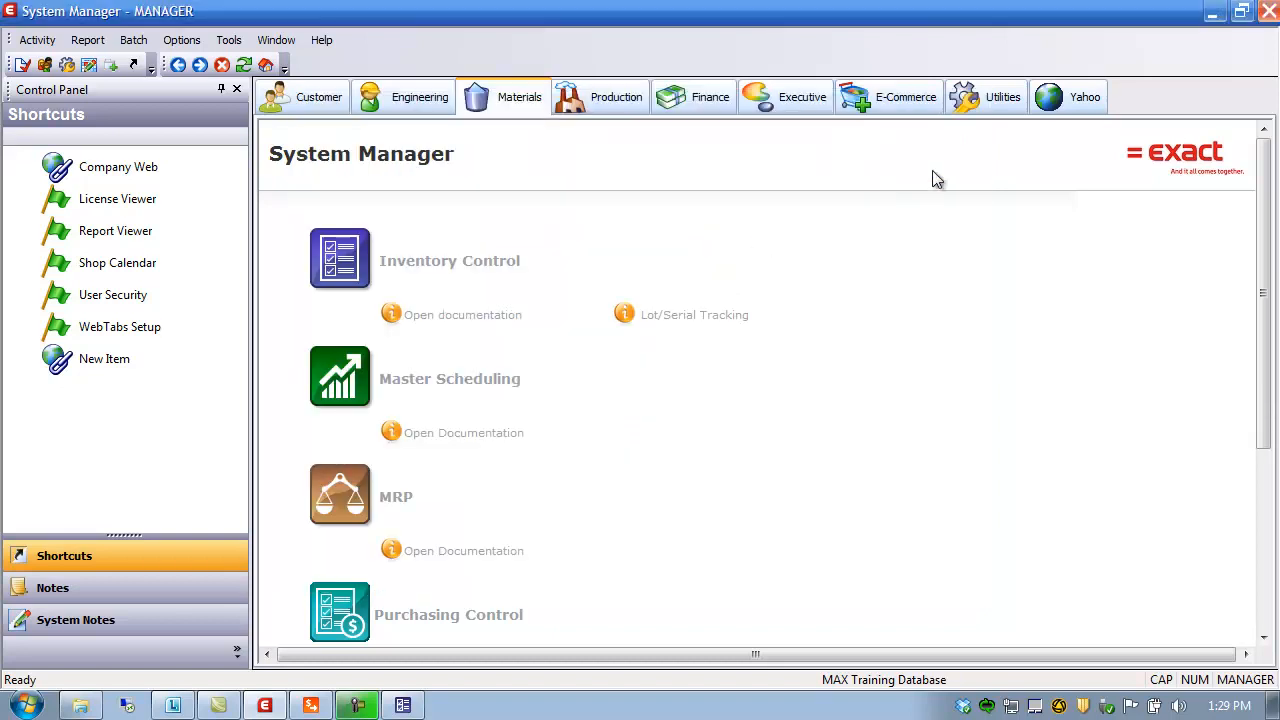
{"action": "left_click", "coordinate": [311, 705]}
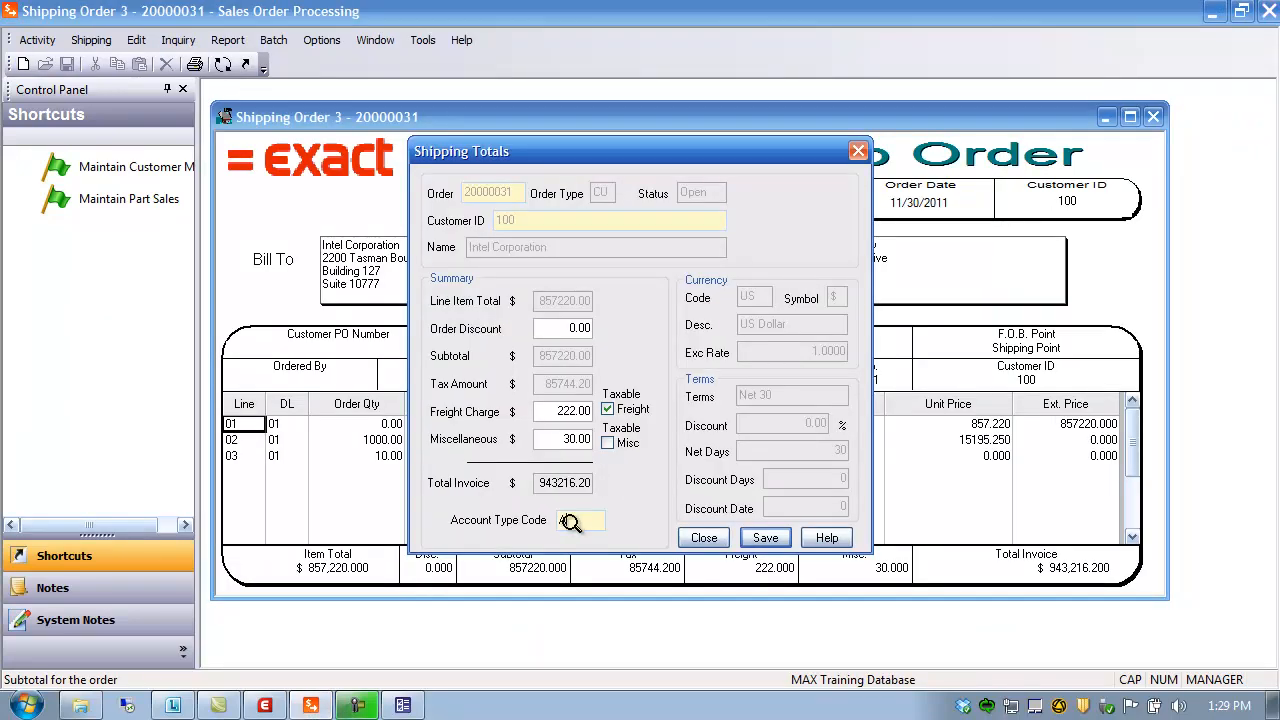
Pick account type code B from the lookup list, then save and close the shipping totals
{"action": "double_click", "coordinate": [570, 522]}
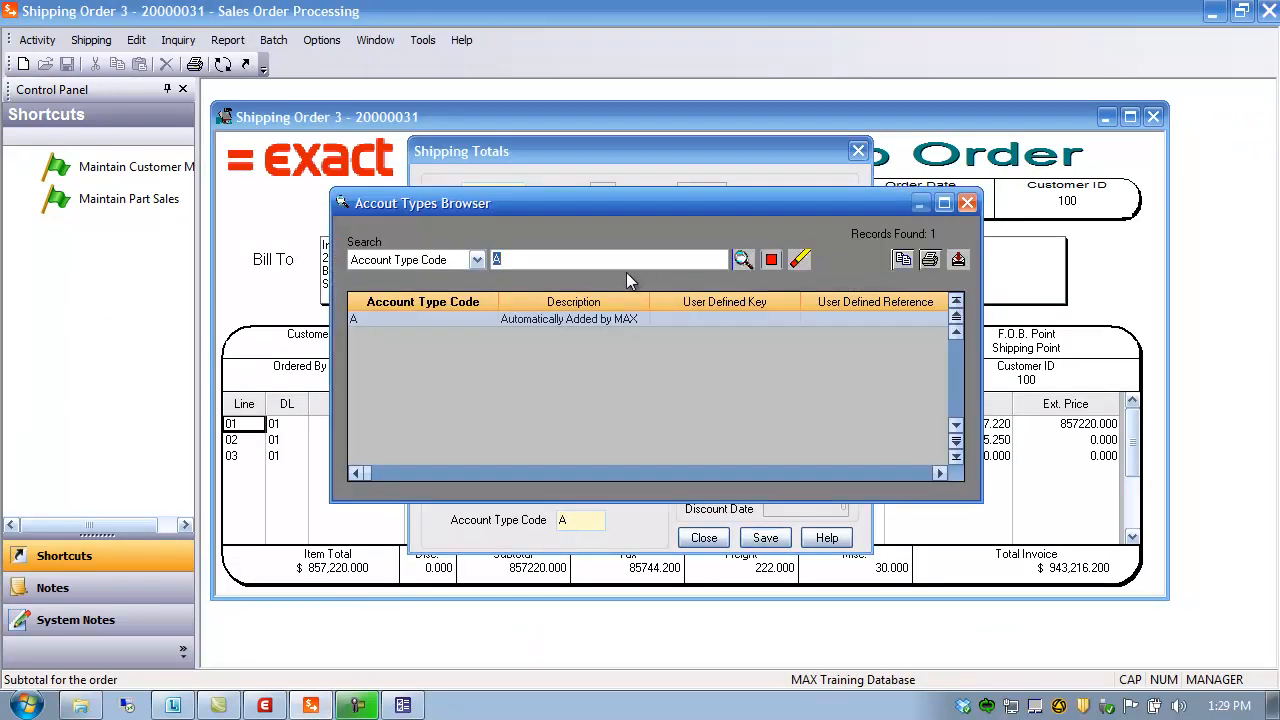
{"action": "key", "text": "BackSpace"}
{"action": "left_click", "coordinate": [743, 259]}
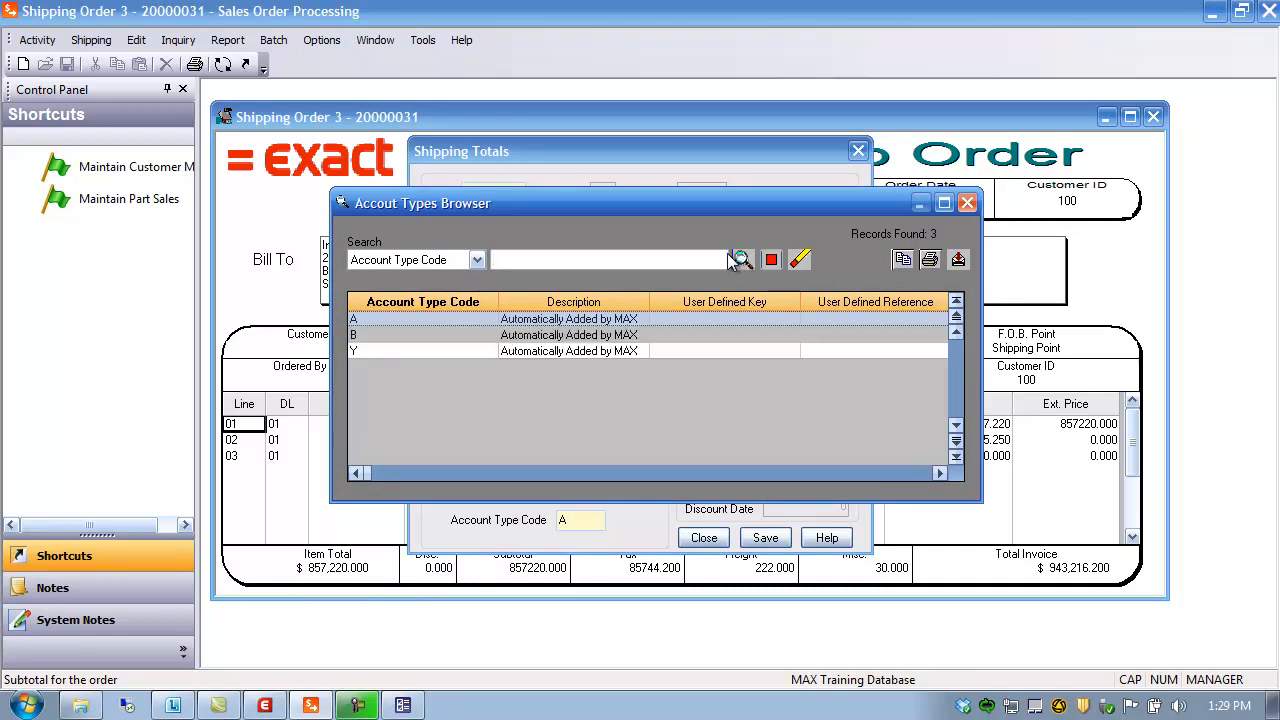
{"action": "double_click", "coordinate": [470, 335]}
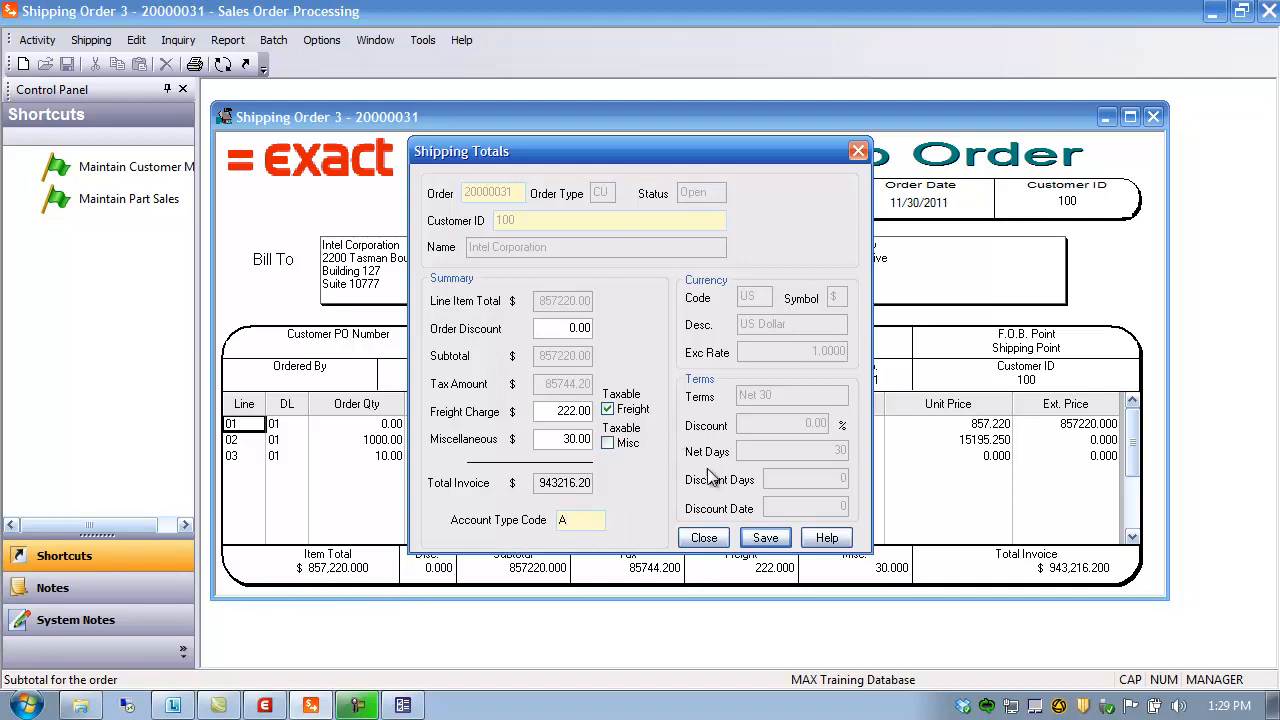
{"action": "left_click", "coordinate": [765, 538]}
{"action": "left_click", "coordinate": [704, 537]}
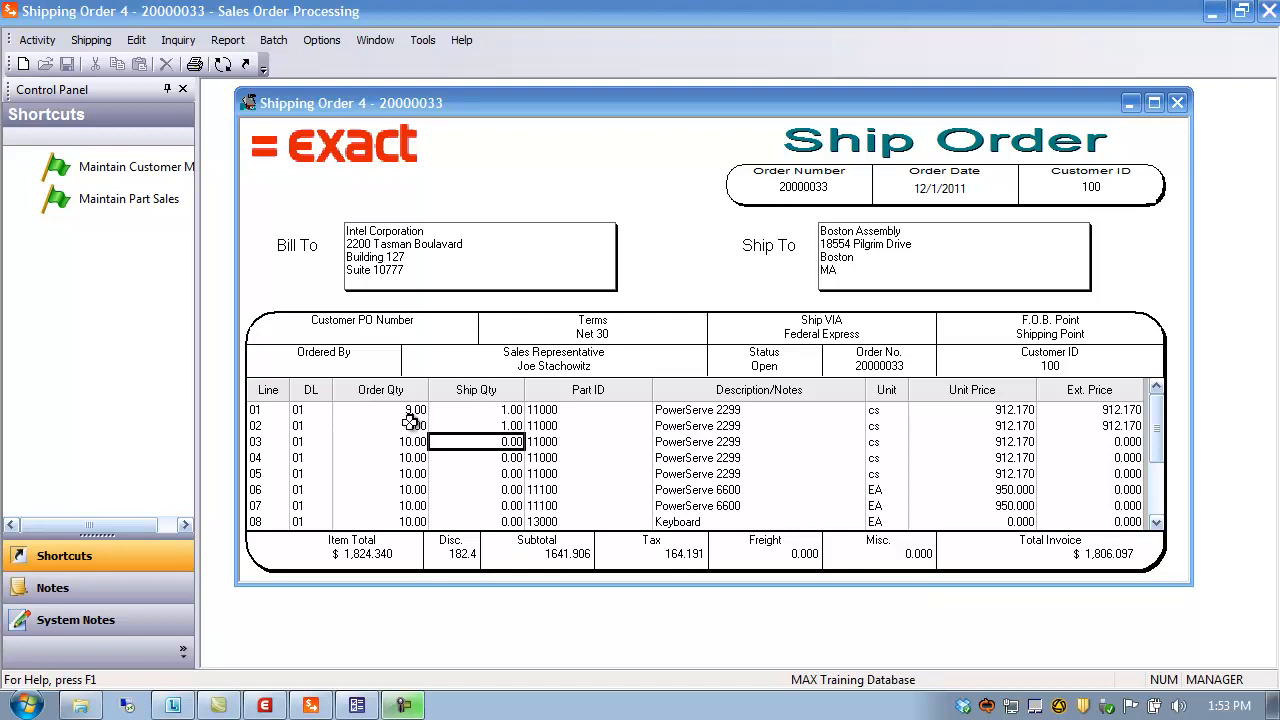
{"action": "left_click", "coordinate": [257, 414]}
{"action": "left_click", "coordinate": [257, 428]}
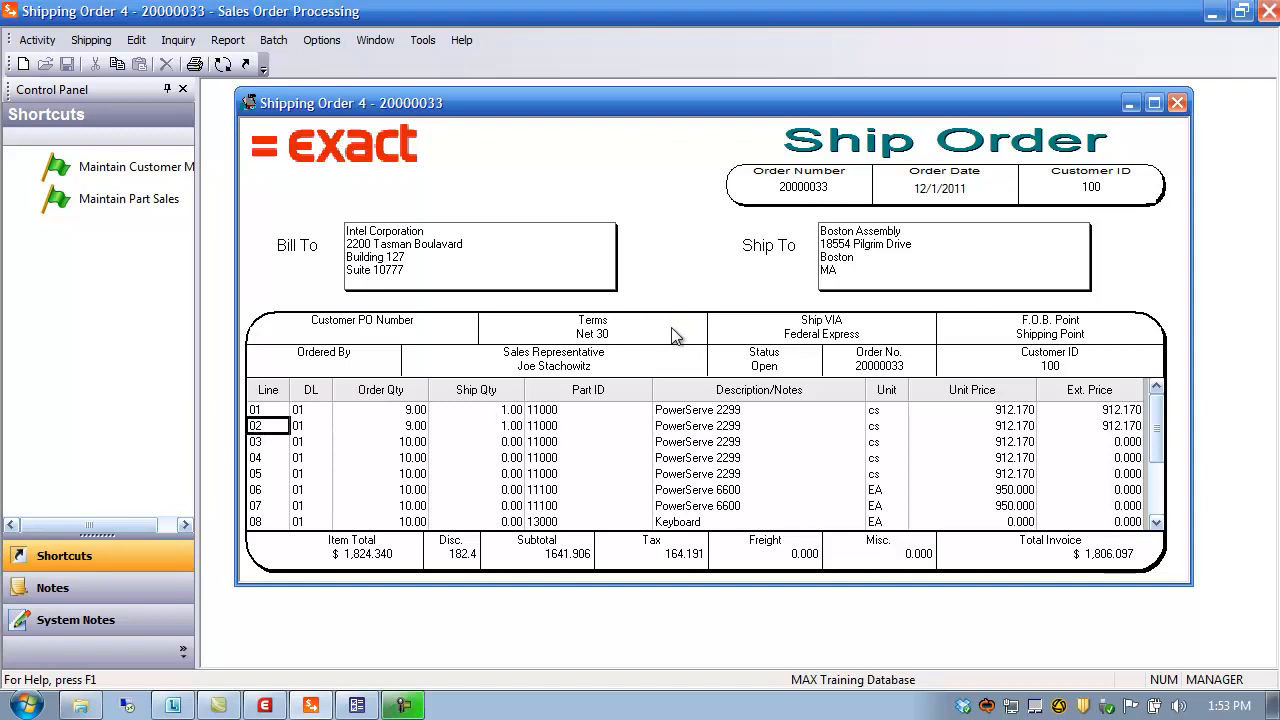
{"action": "left_click", "coordinate": [195, 64]}
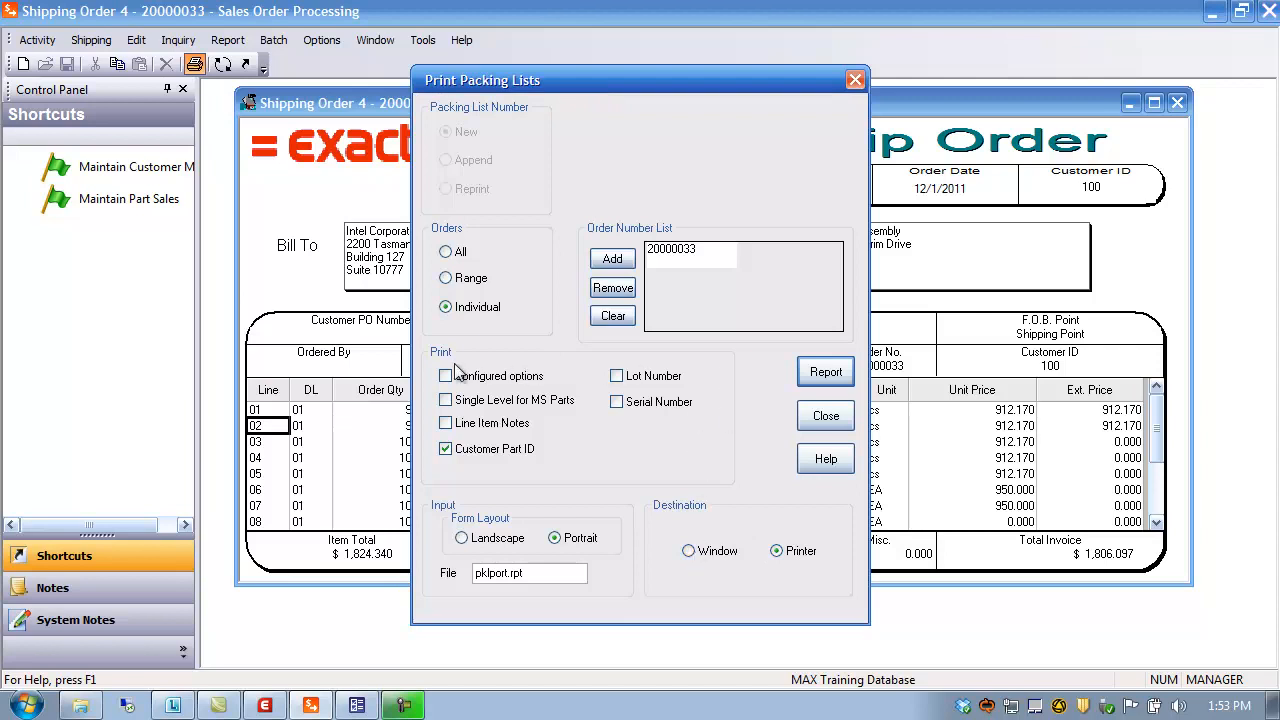
{"action": "left_click", "coordinate": [555, 575]}
{"action": "left_click_drag", "start_coordinate": [535, 573], "coordinate": [433, 585]}
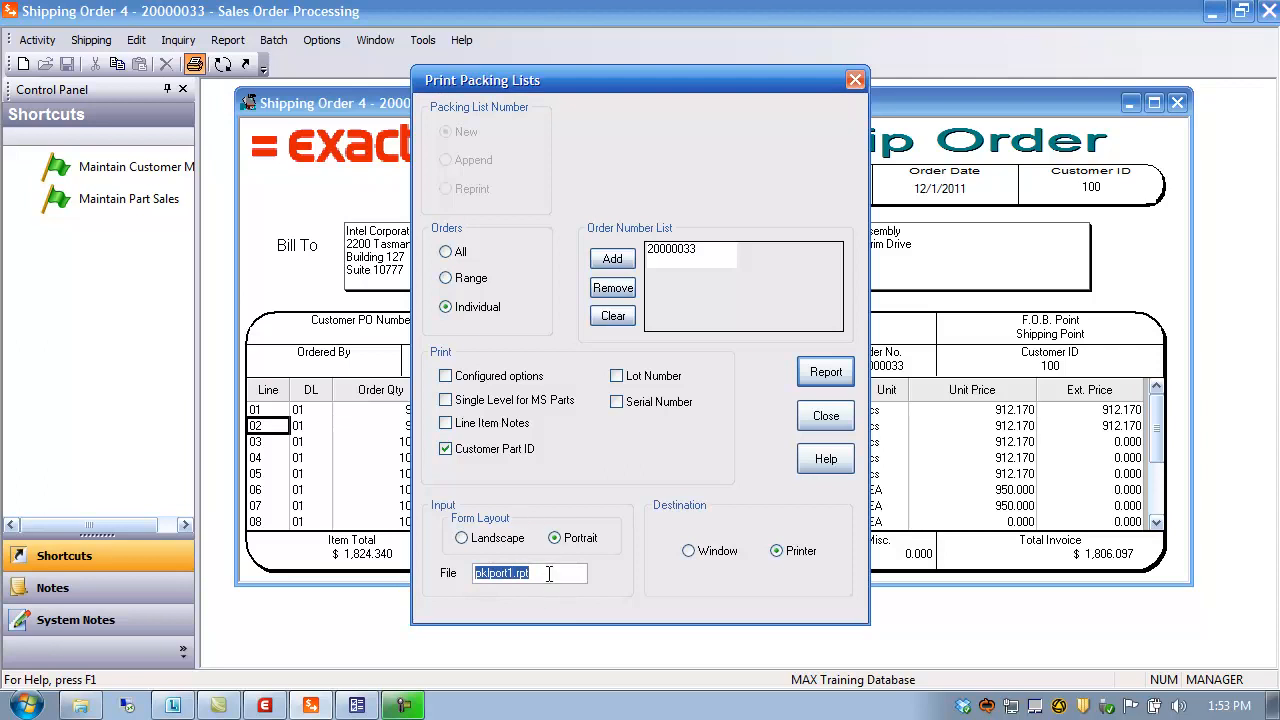
{"action": "left_click", "coordinate": [510, 574]}
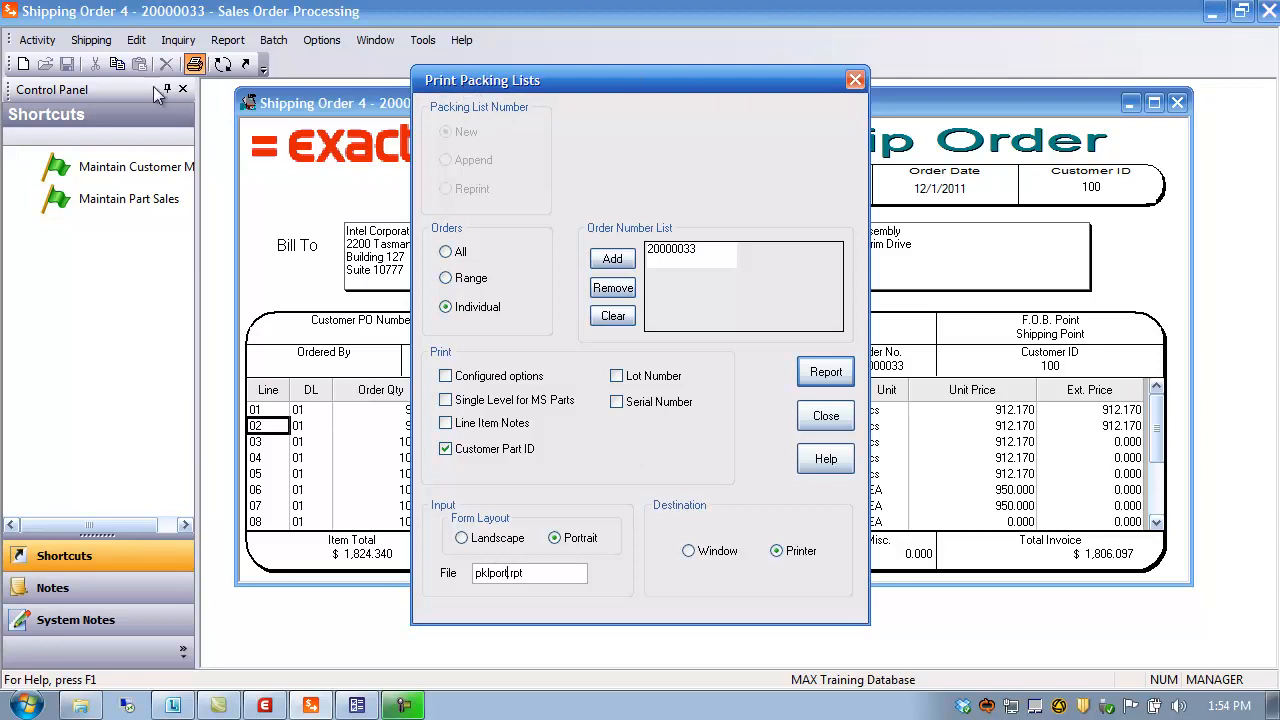
{"action": "left_click", "coordinate": [823, 418]}
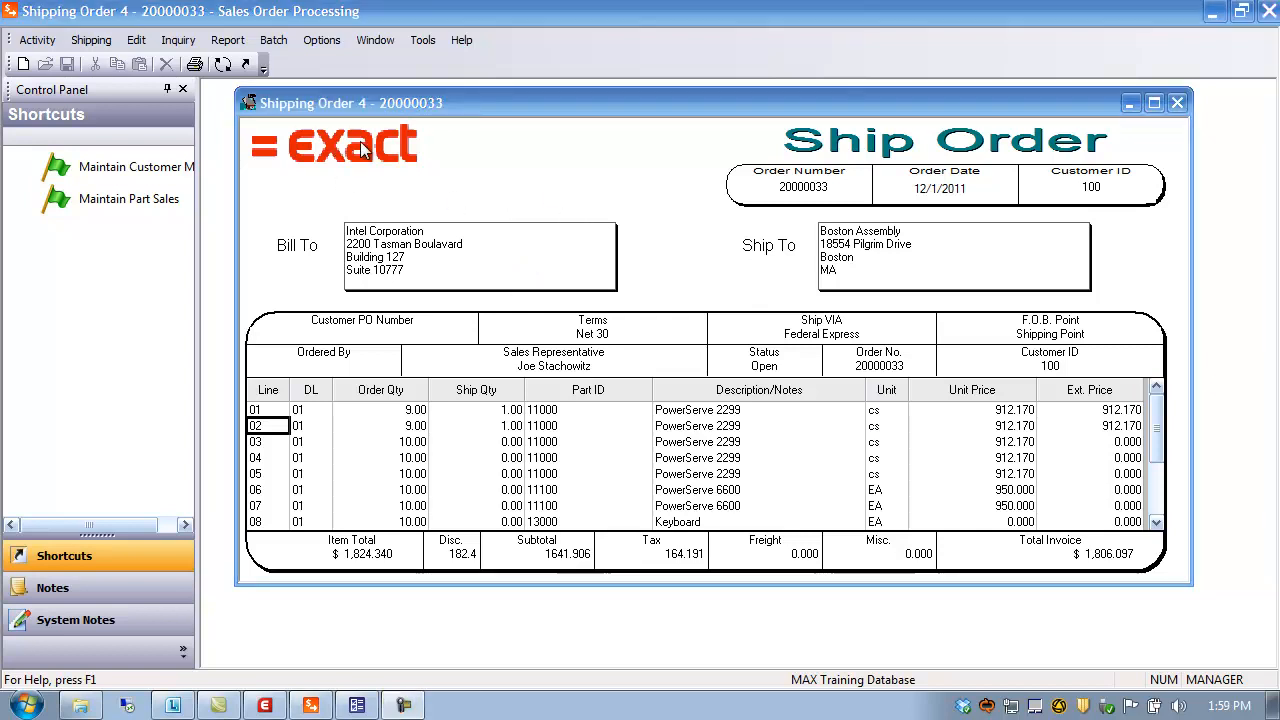
Run the packing list with layout pklport1.rpt to the Window destination, review it maximized, and close
{"action": "left_click", "coordinate": [195, 65]}
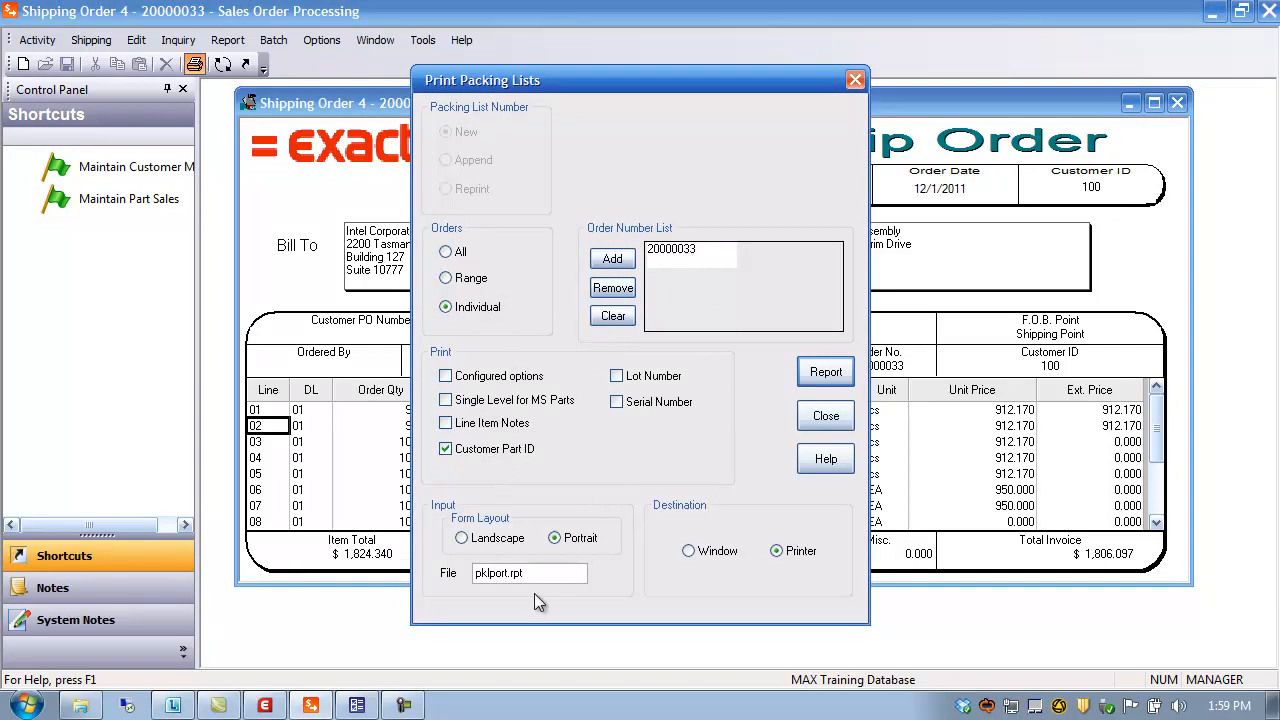
{"action": "left_click_drag", "start_coordinate": [507, 572], "coordinate": [510, 572]}
{"action": "type", "text": "1"}
{"action": "left_click", "coordinate": [702, 556]}
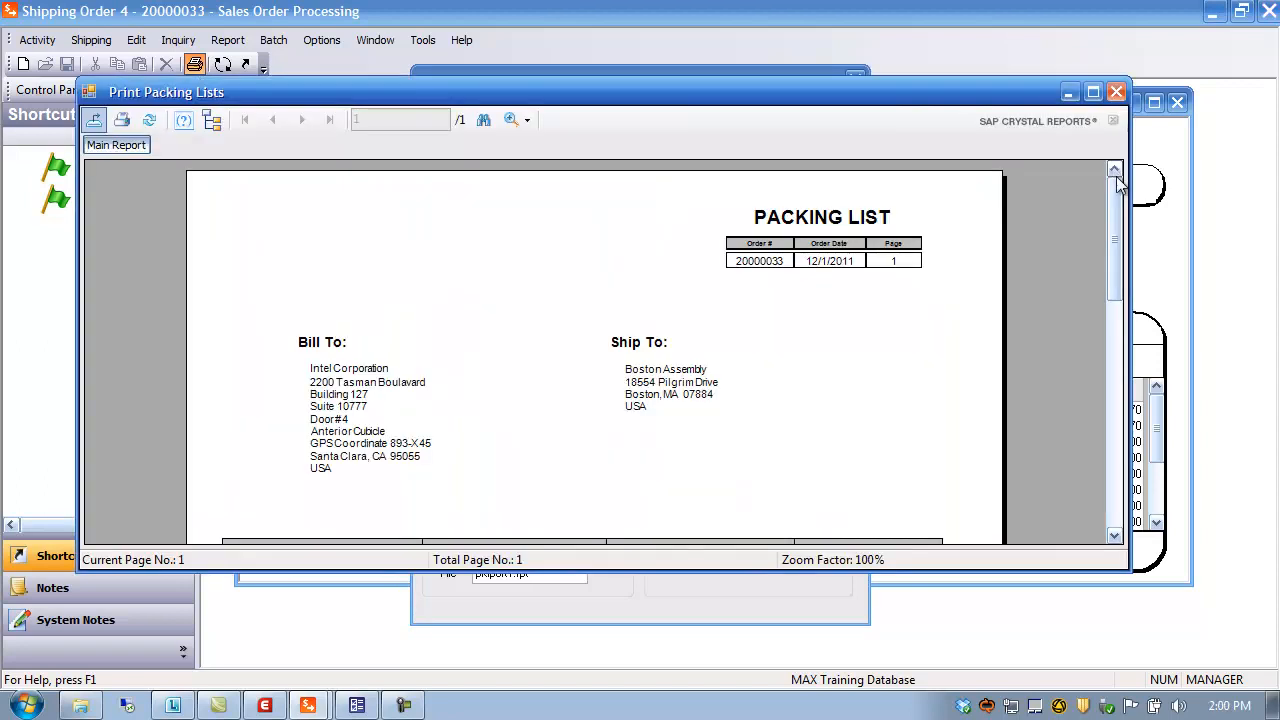
{"action": "left_click", "coordinate": [824, 374]}
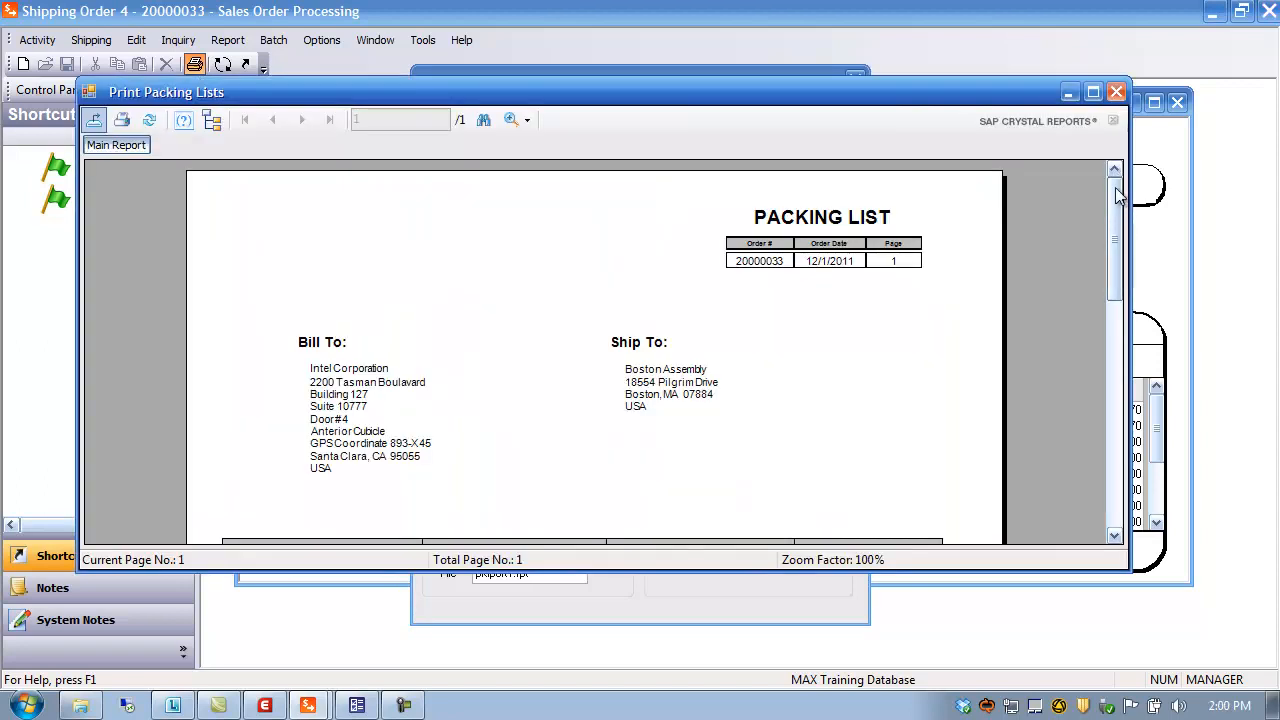
{"action": "left_click", "coordinate": [1093, 92]}
{"action": "scroll", "coordinate": [866, 342], "scroll_direction": "down", "scroll_amount": 5}
{"action": "scroll", "coordinate": [866, 342], "scroll_direction": "up", "scroll_amount": 5}
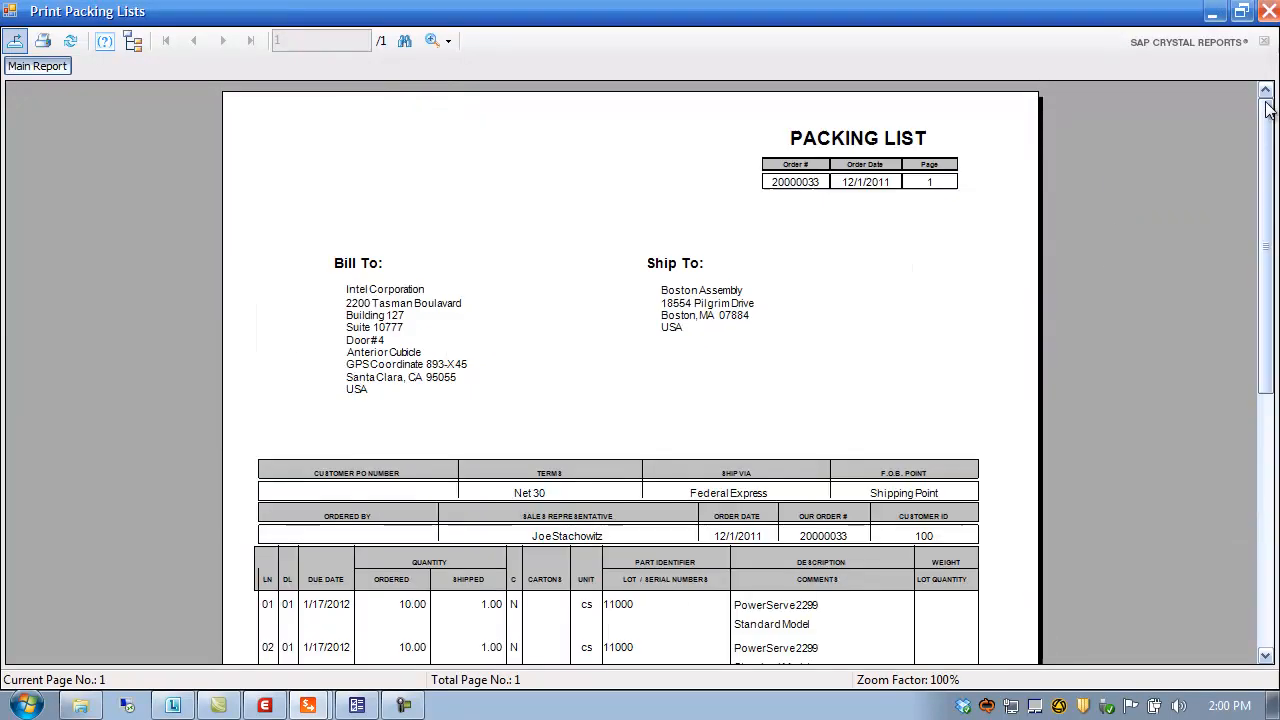
{"action": "left_click", "coordinate": [1268, 11]}
{"action": "left_click", "coordinate": [826, 416]}
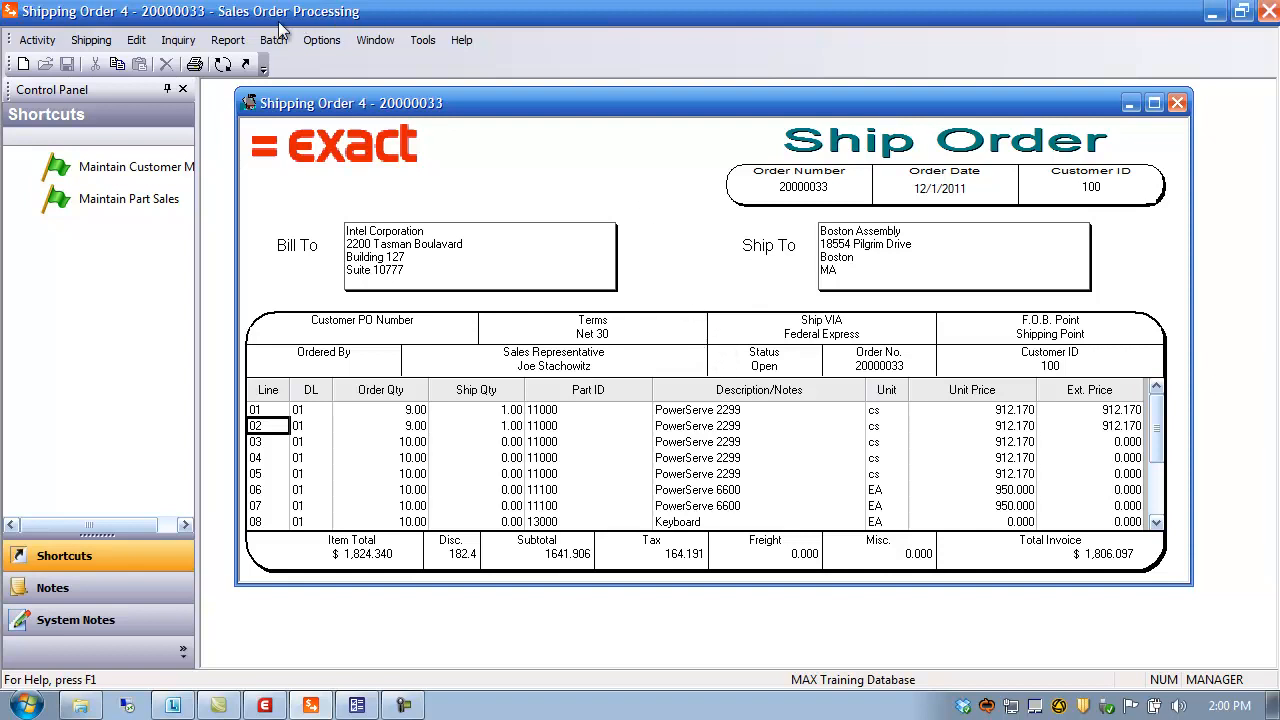
{"action": "left_click", "coordinate": [228, 40]}
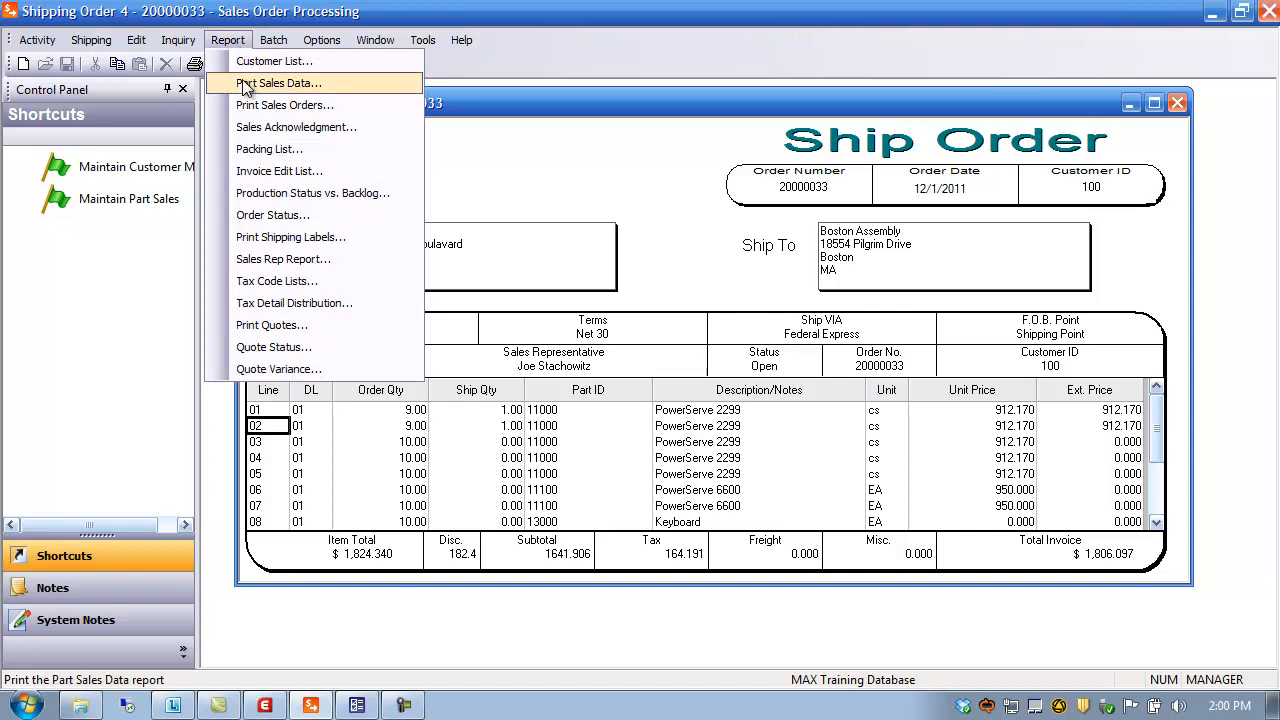
{"action": "left_click", "coordinate": [260, 150]}
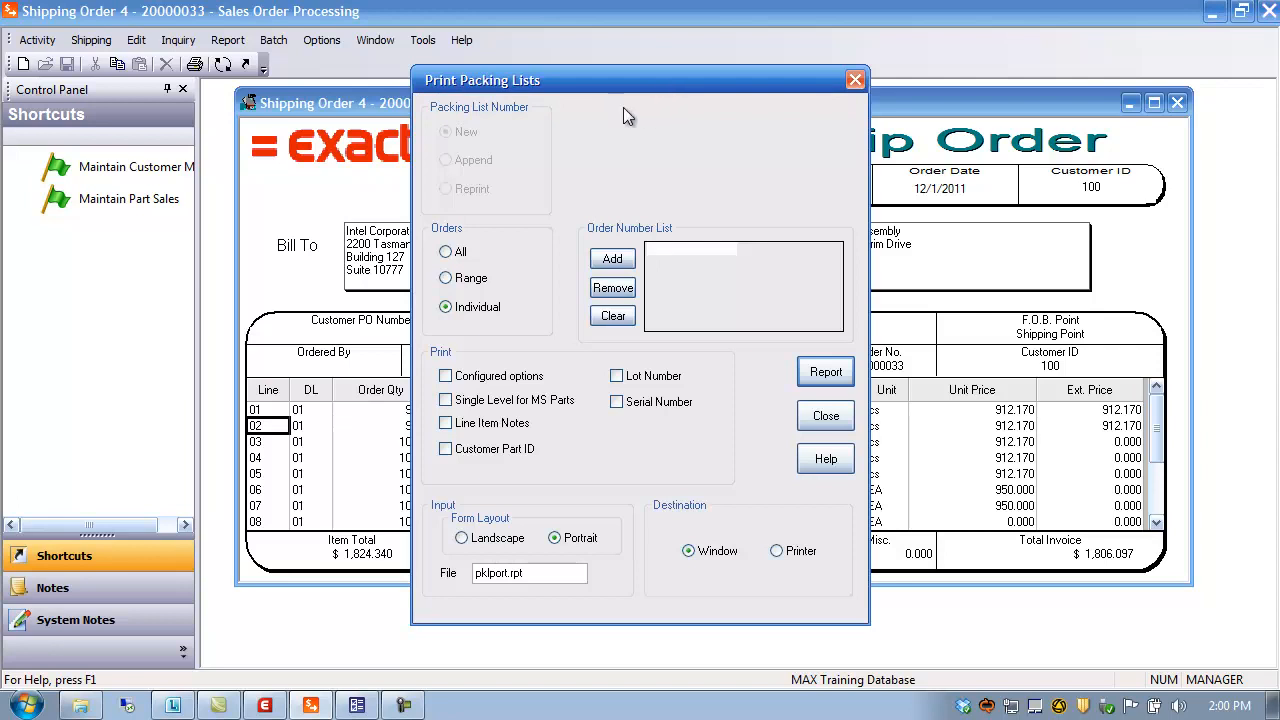
{"action": "left_click", "coordinate": [817, 420]}
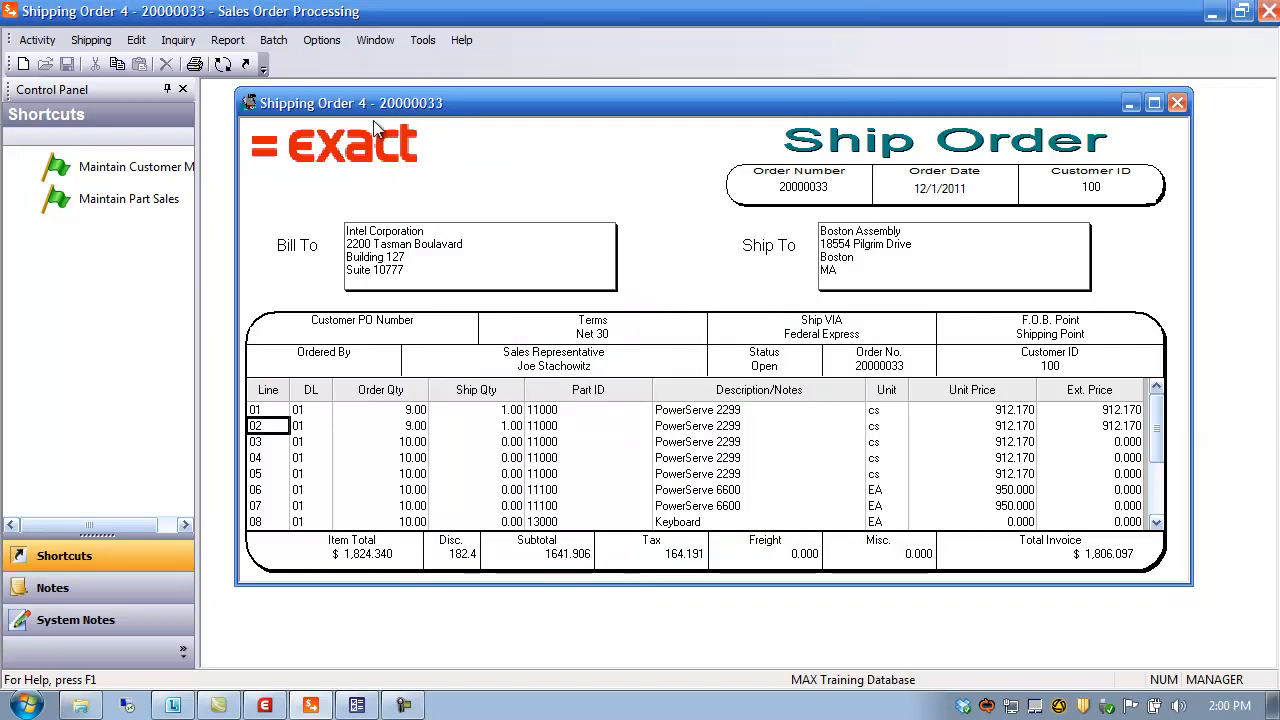
{"action": "left_click", "coordinate": [37, 40]}
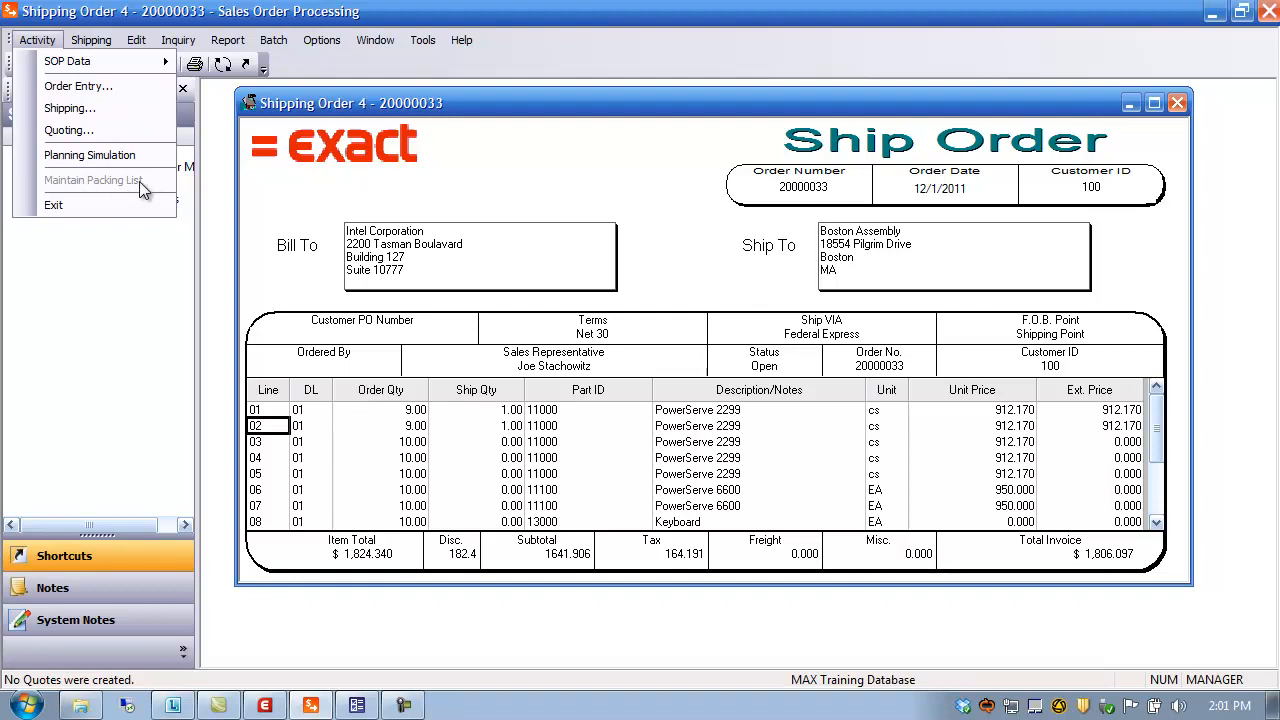
{"action": "left_click", "coordinate": [443, 100]}
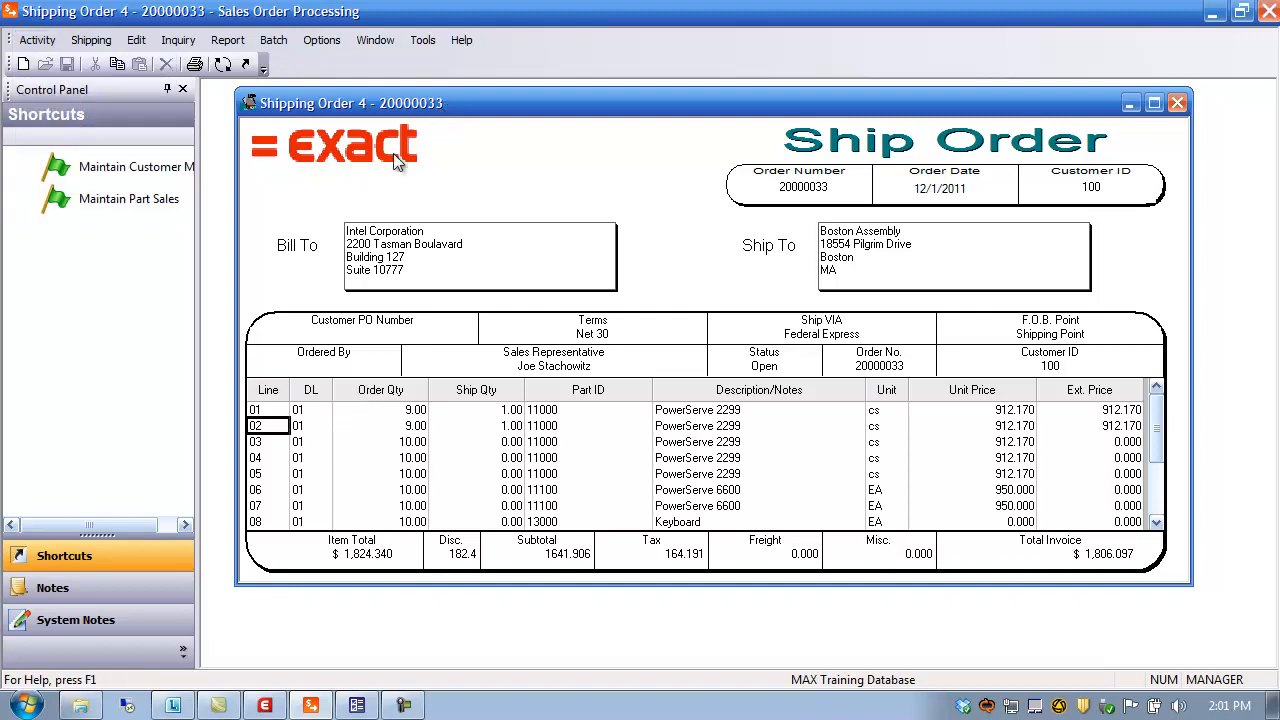
In System Configuration, set the System Switches 'Use Packing List No' value to Y
{"action": "left_click", "coordinate": [266, 706]}
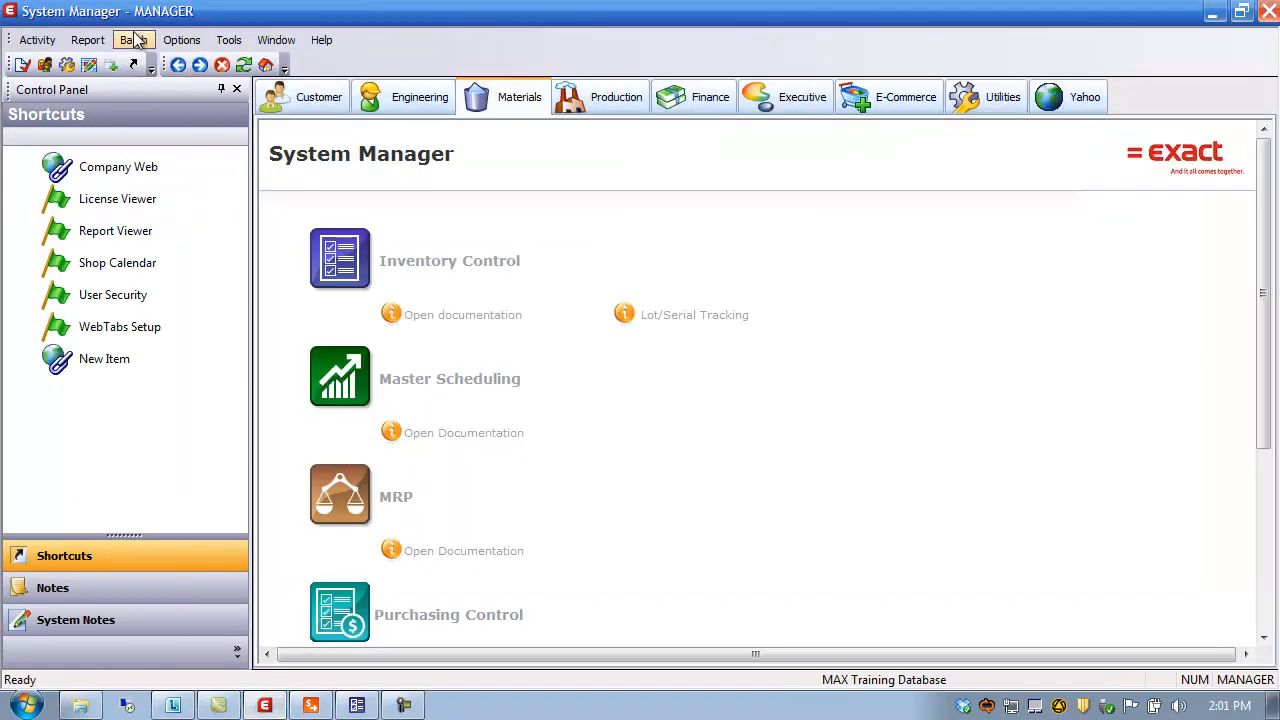
{"action": "left_click", "coordinate": [52, 40]}
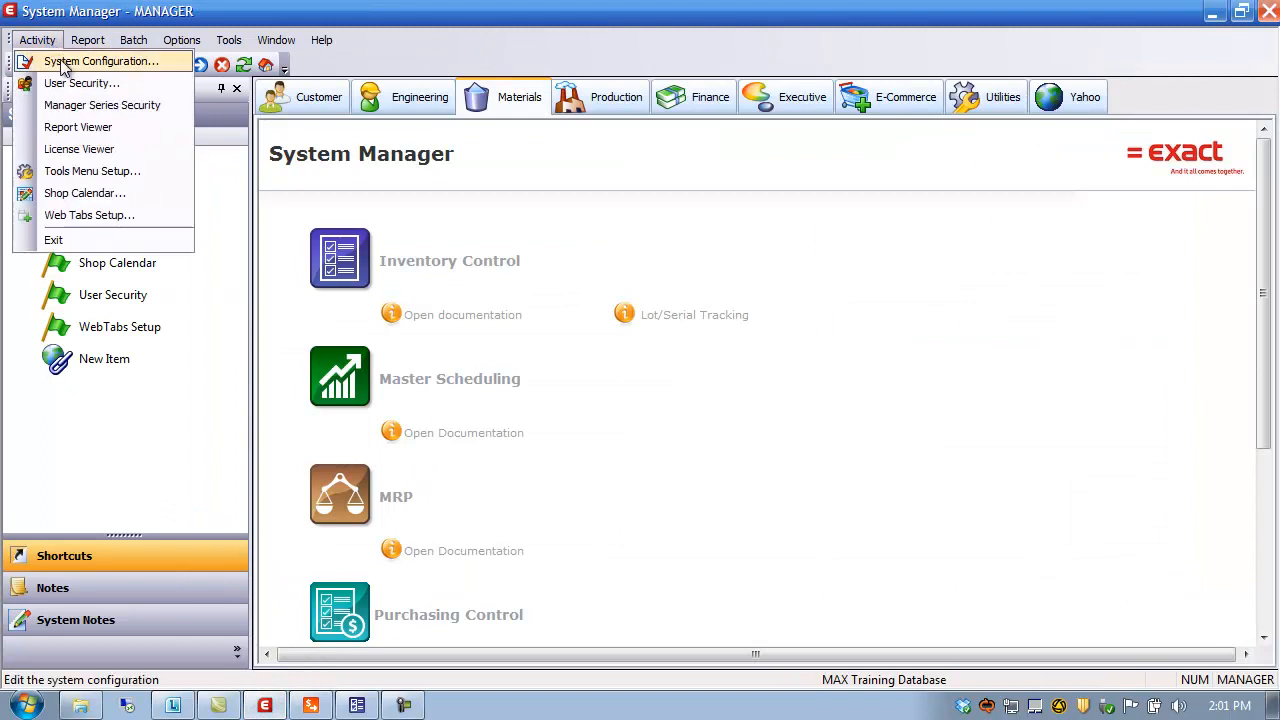
{"action": "left_click", "coordinate": [63, 63]}
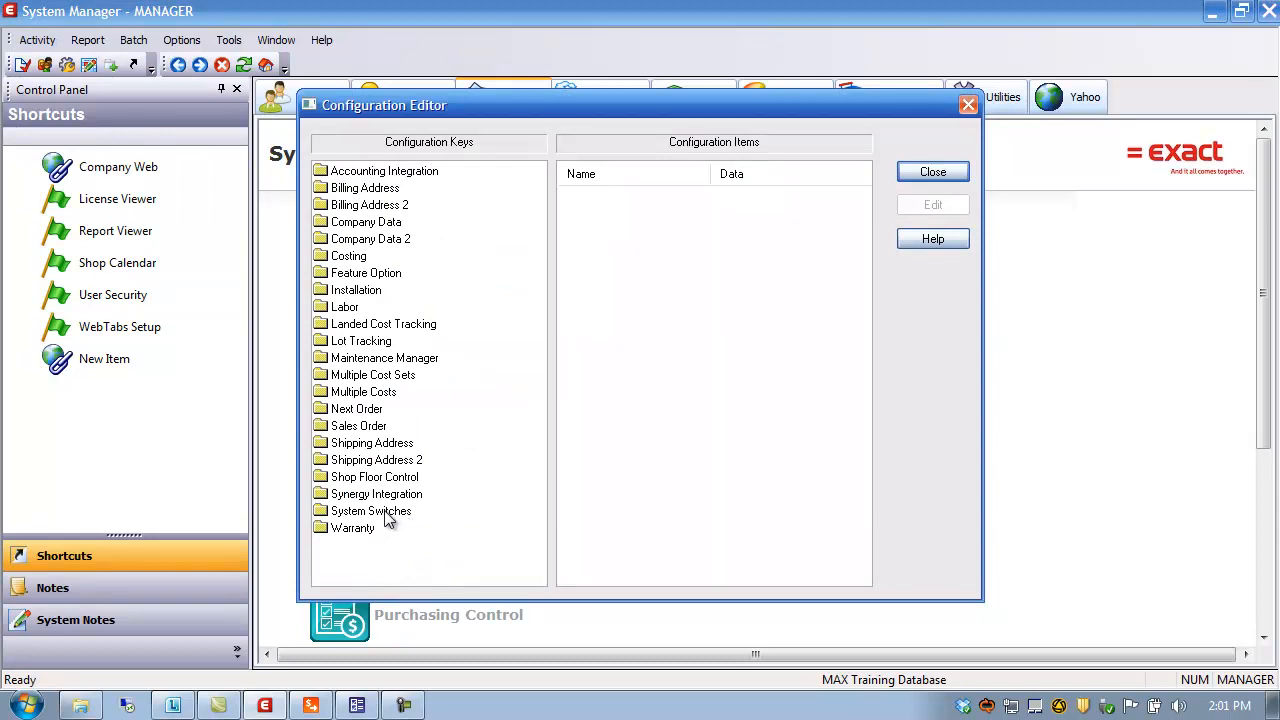
{"action": "left_click", "coordinate": [343, 515]}
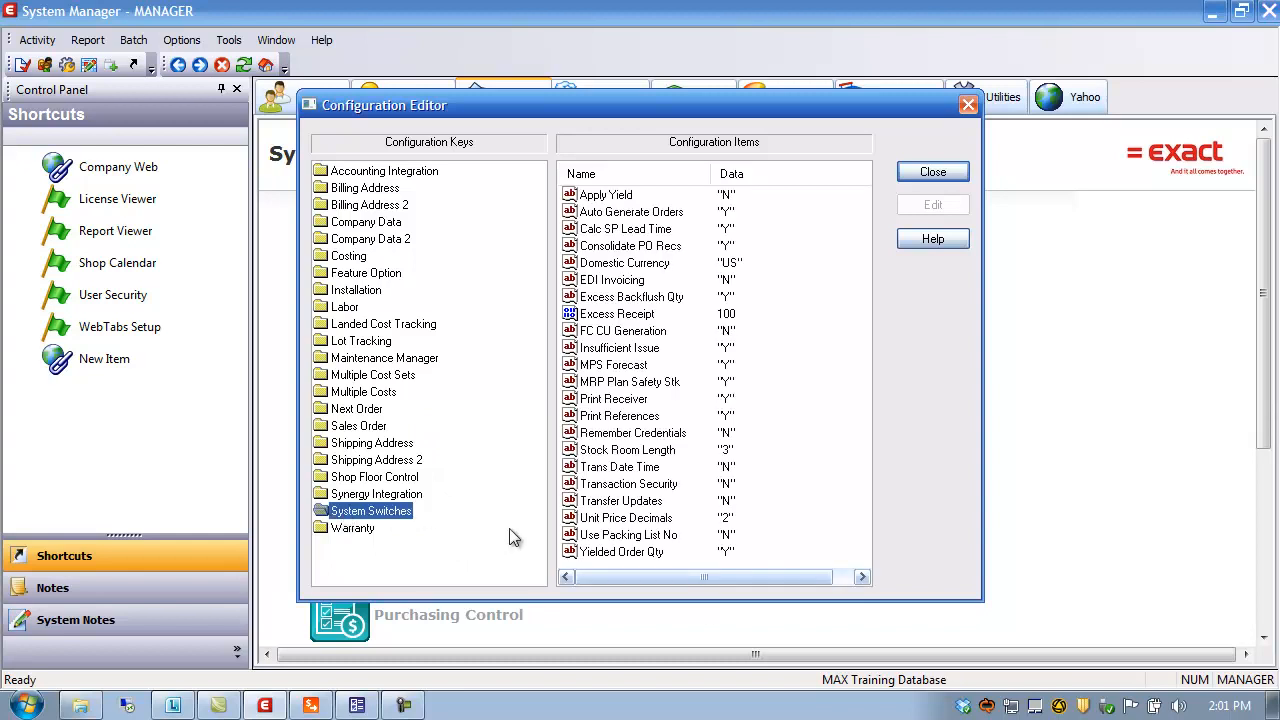
{"action": "left_click", "coordinate": [608, 537]}
{"action": "double_click", "coordinate": [632, 537]}
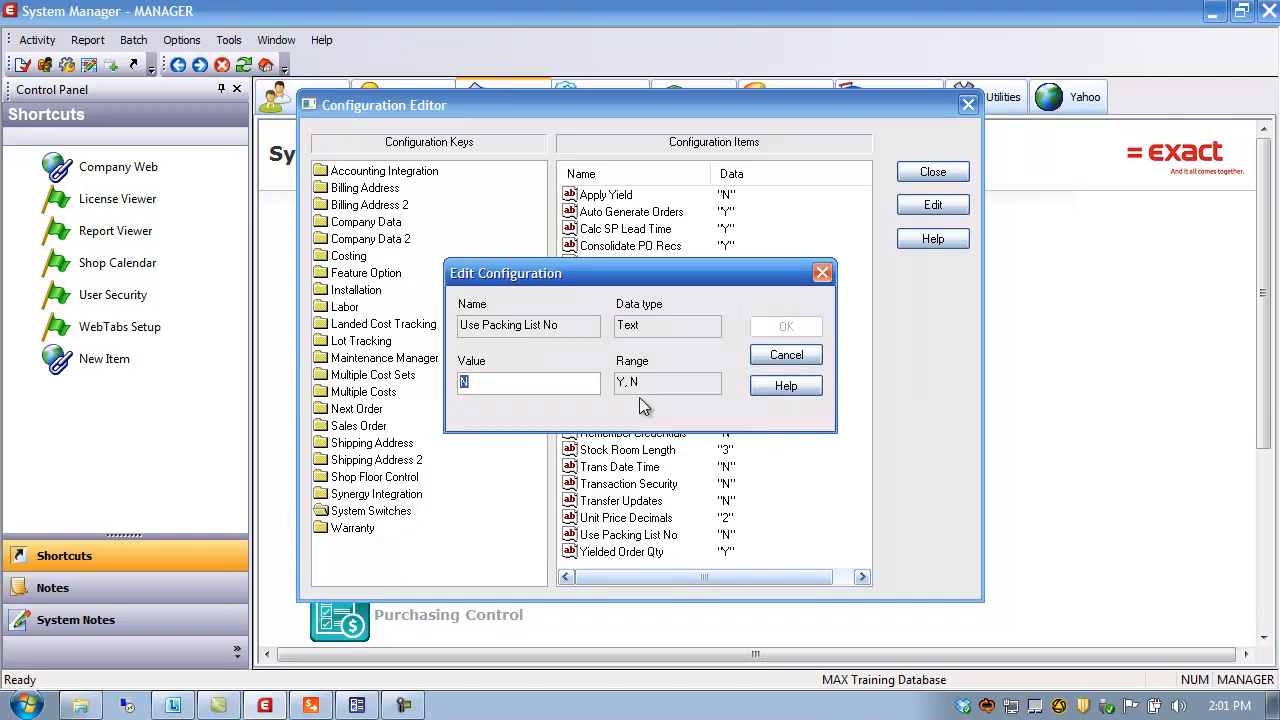
{"action": "type", "text": "y"}
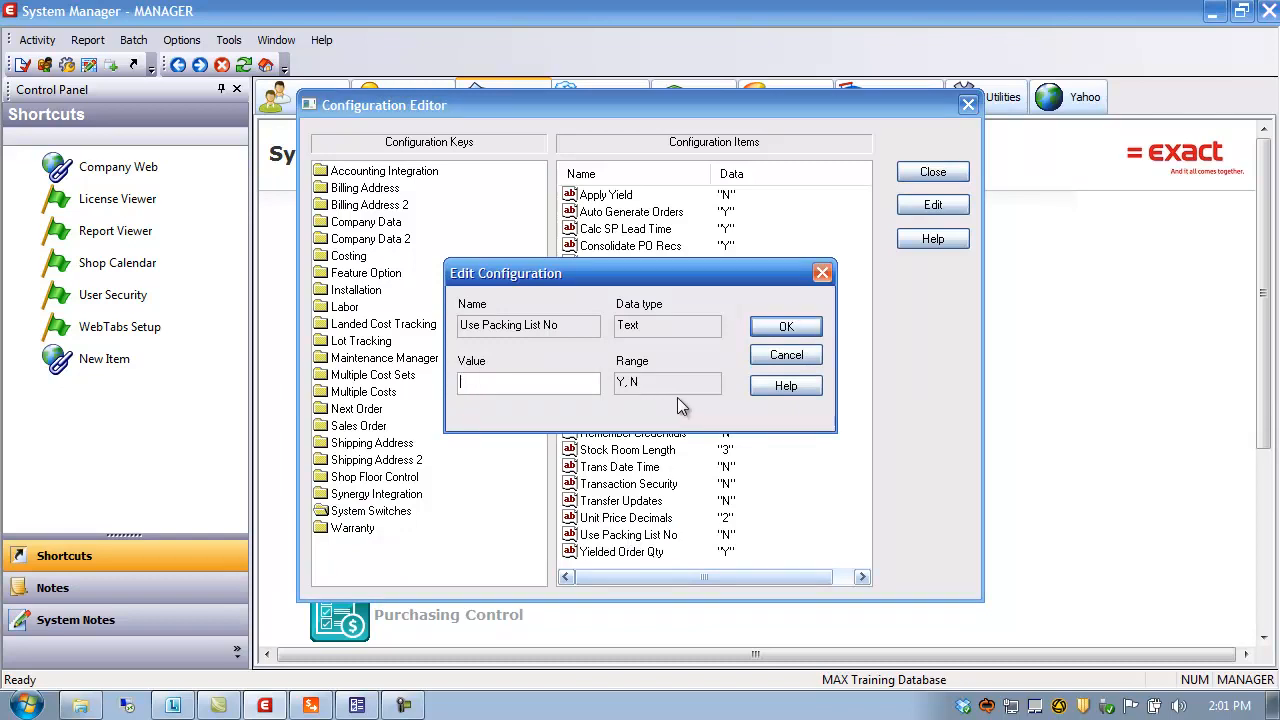
{"action": "type", "text": "Y"}
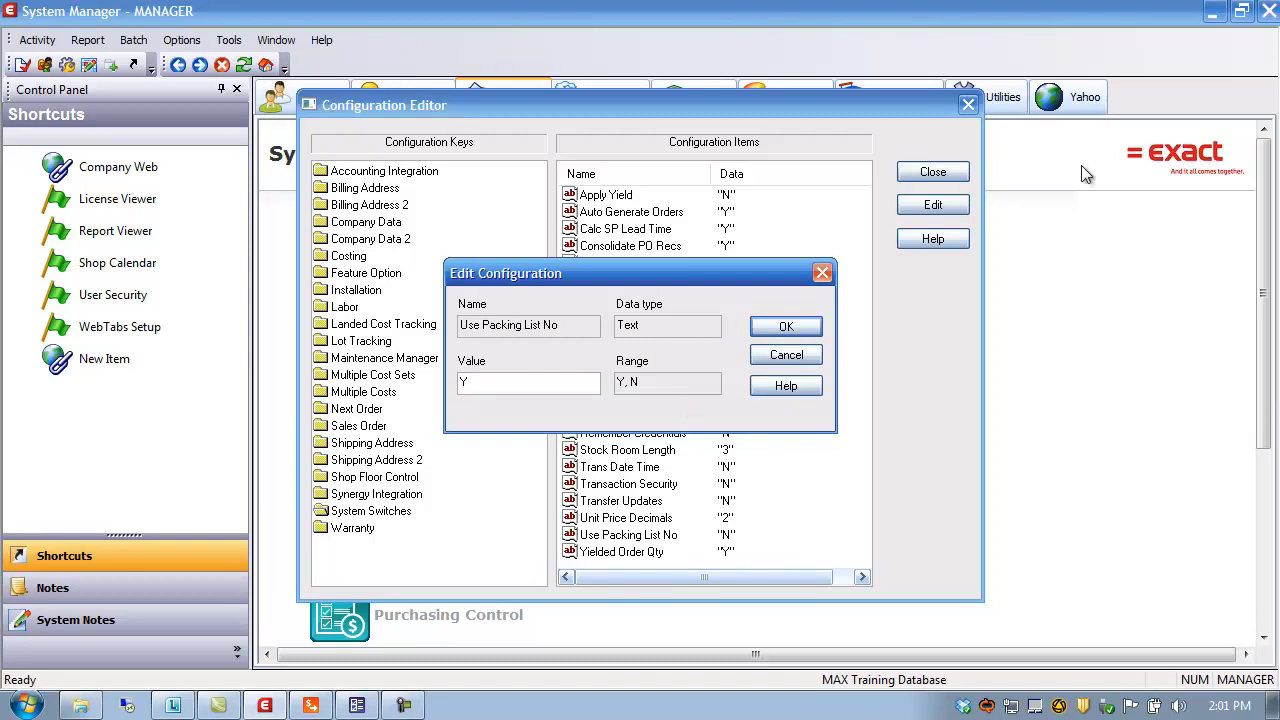
{"action": "left_click", "coordinate": [782, 330]}
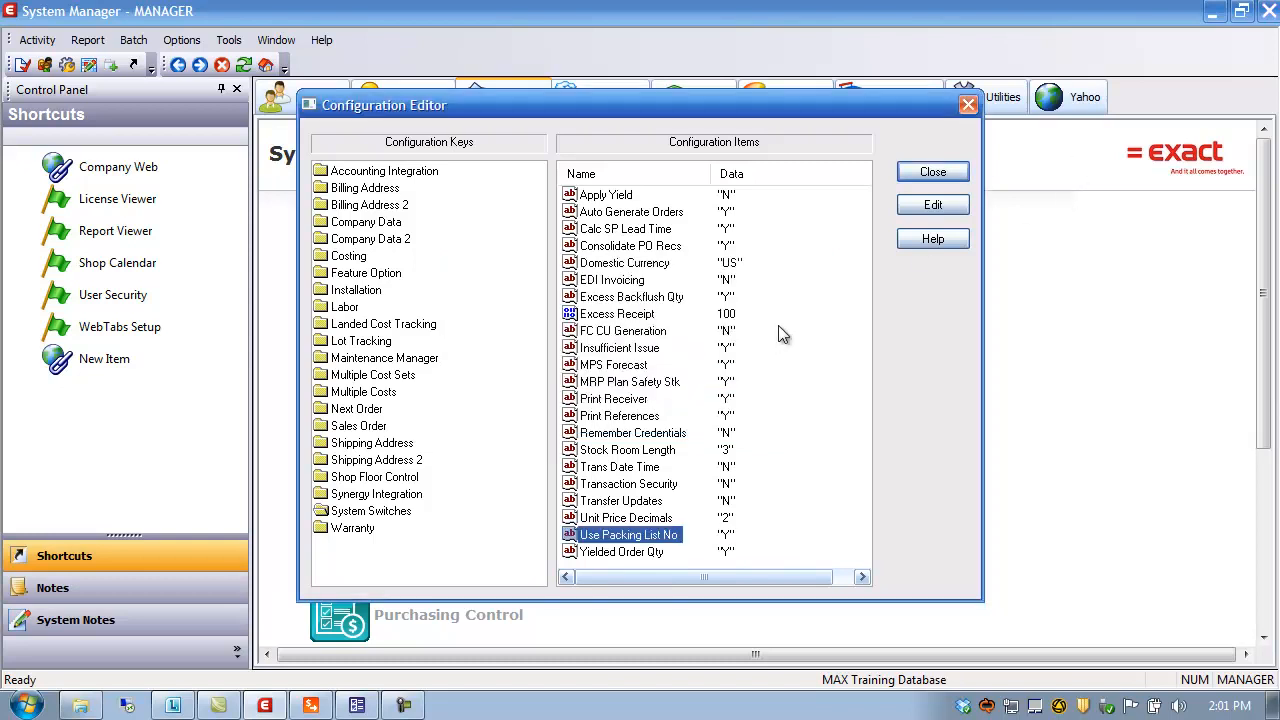
Check the Sales Order Next Packing List counter, then close the configuration editor
{"action": "left_click", "coordinate": [362, 428]}
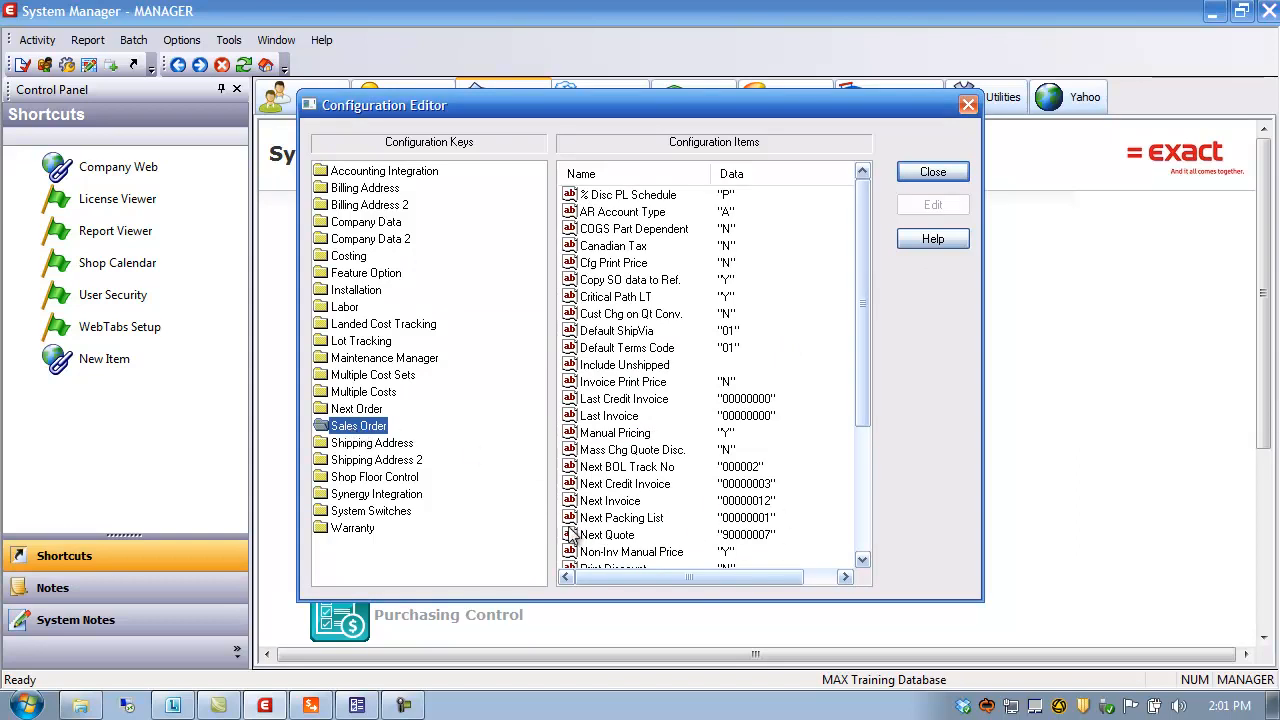
{"action": "left_click", "coordinate": [620, 520]}
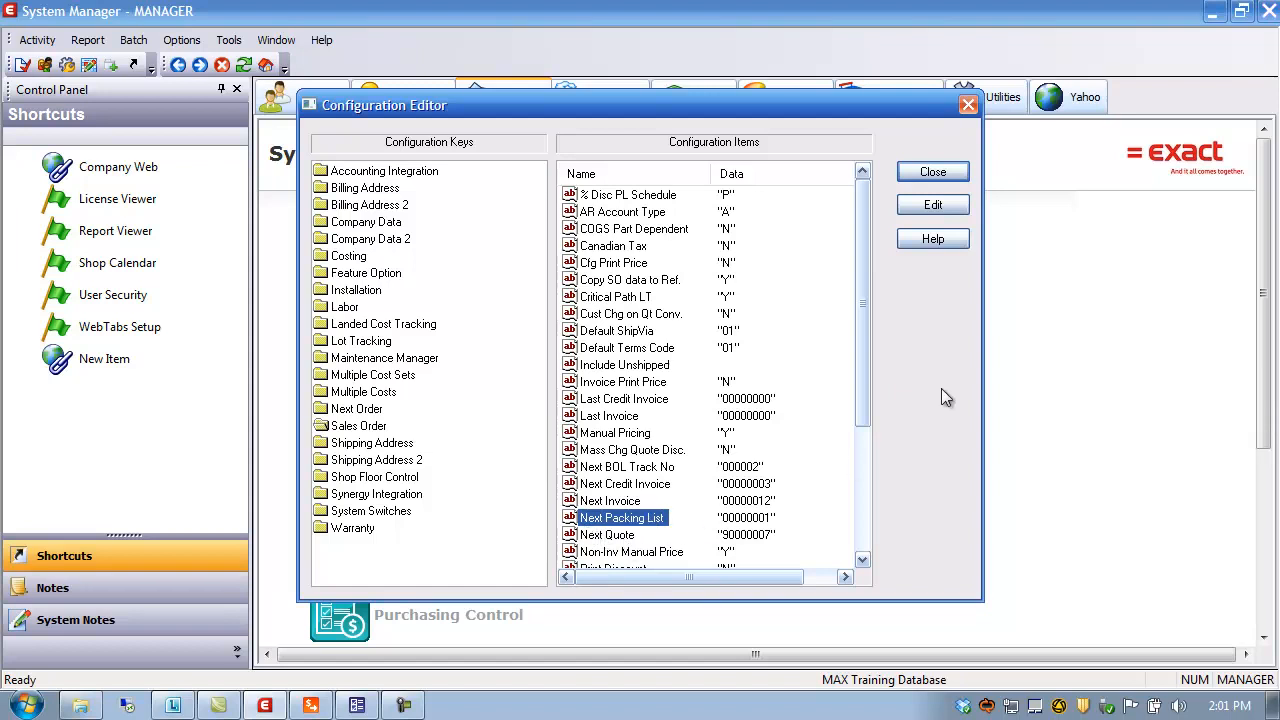
{"action": "left_click", "coordinate": [944, 175]}
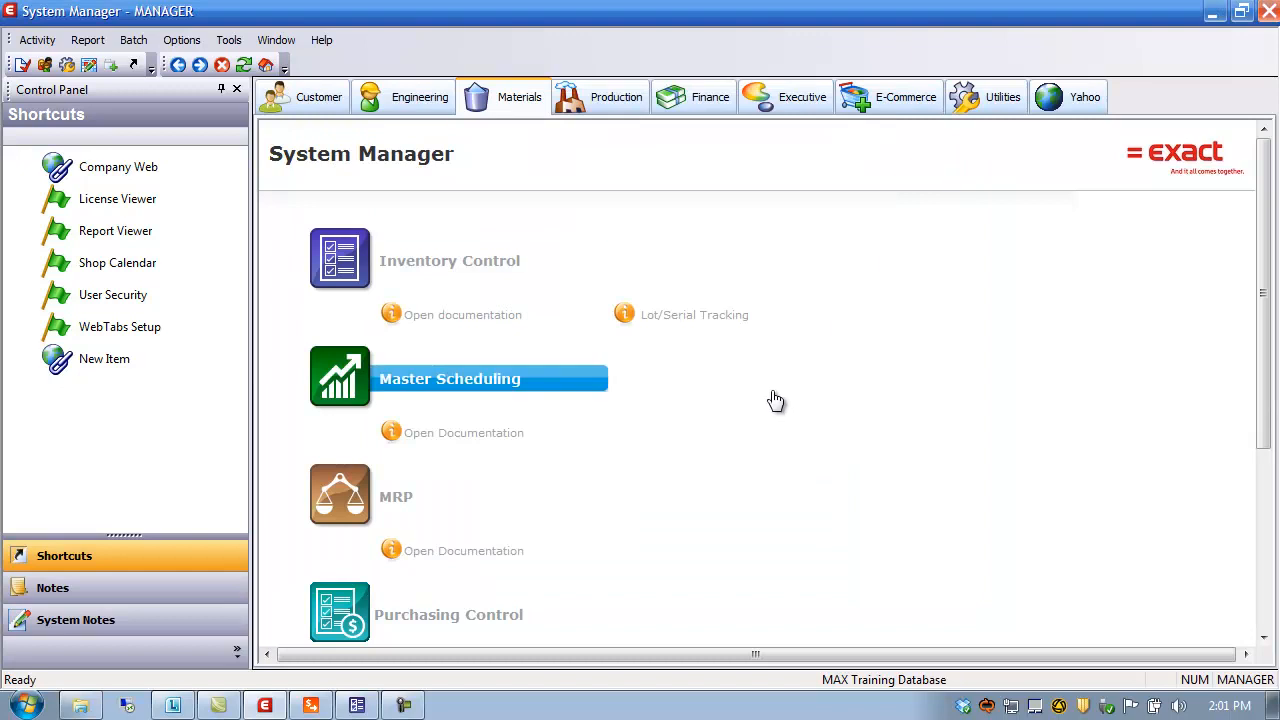
Close Sales Order Processing, cancelling the lot/serial data prompt and the inventory warning
{"action": "left_click", "coordinate": [1212, 18]}
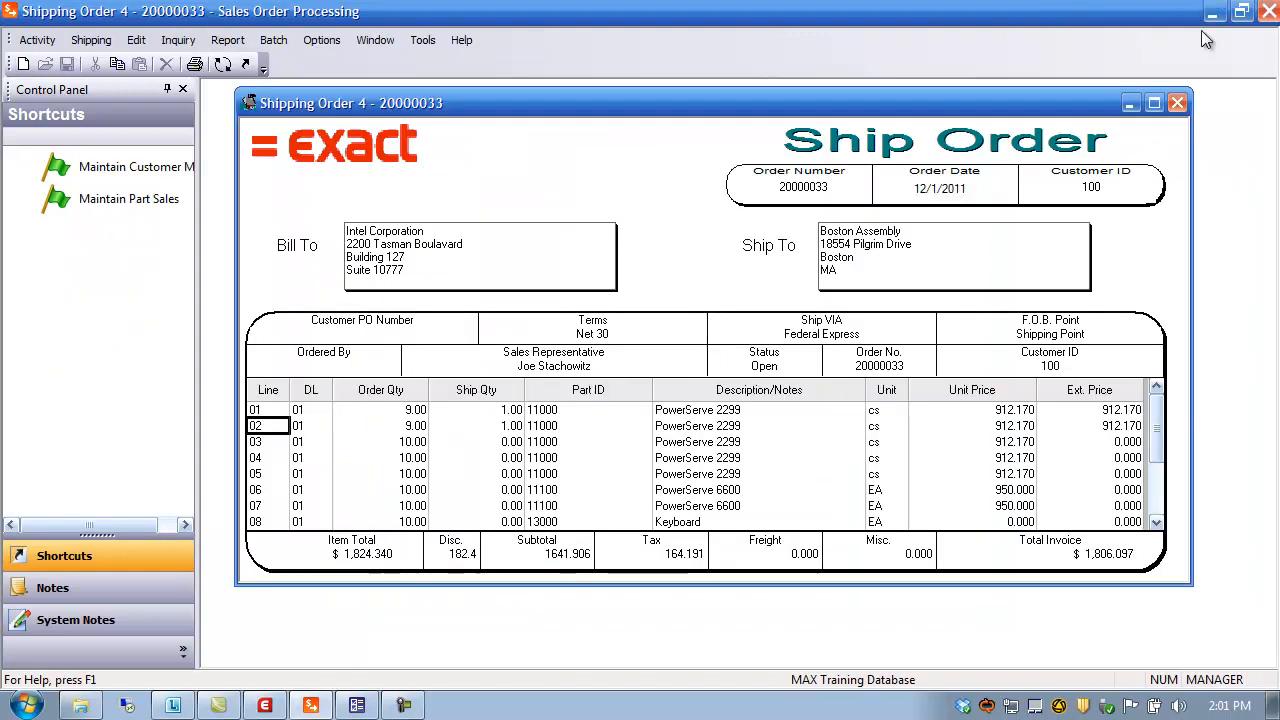
{"action": "left_click", "coordinate": [1268, 11]}
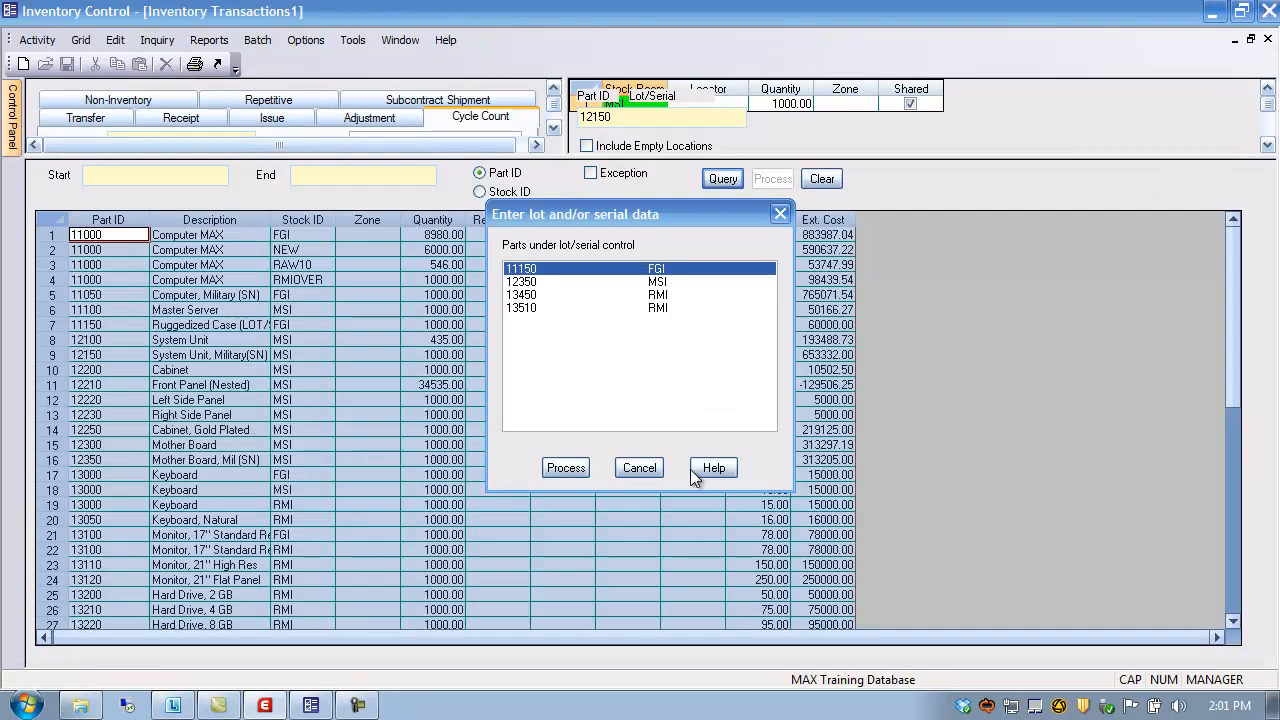
{"action": "left_click", "coordinate": [643, 469]}
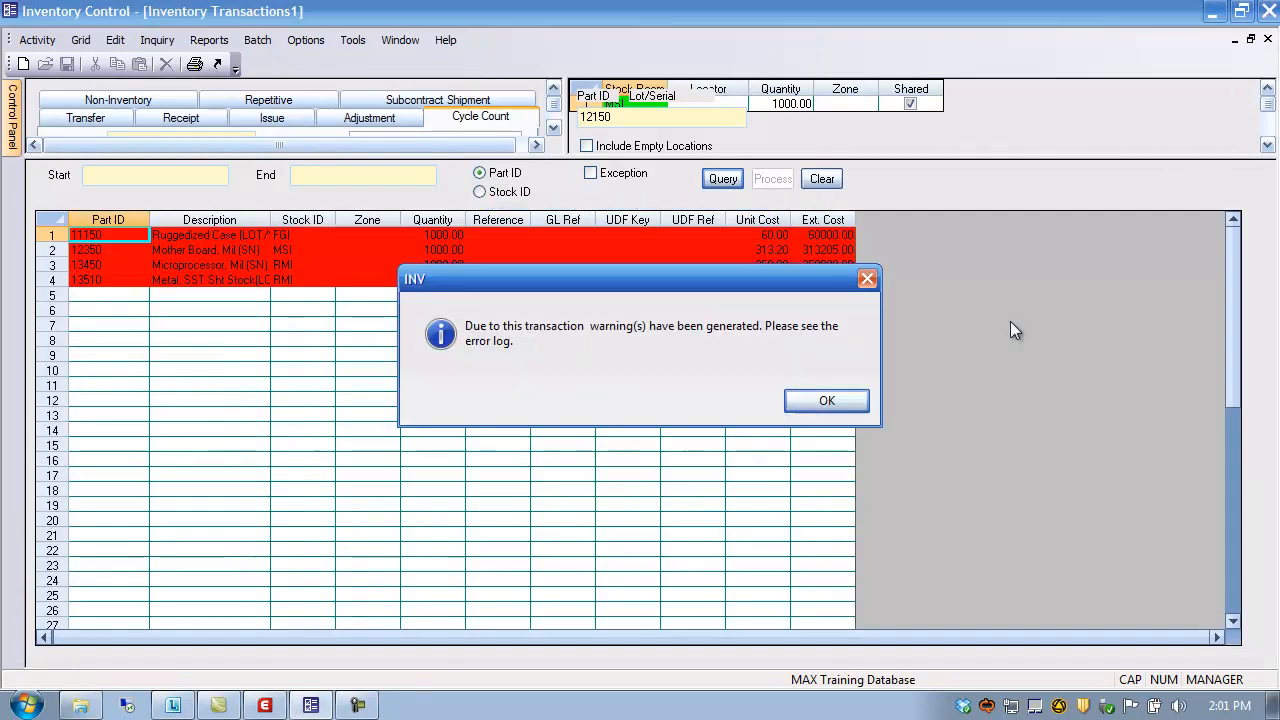
{"action": "left_click", "coordinate": [827, 400]}
{"action": "left_click", "coordinate": [1213, 12]}
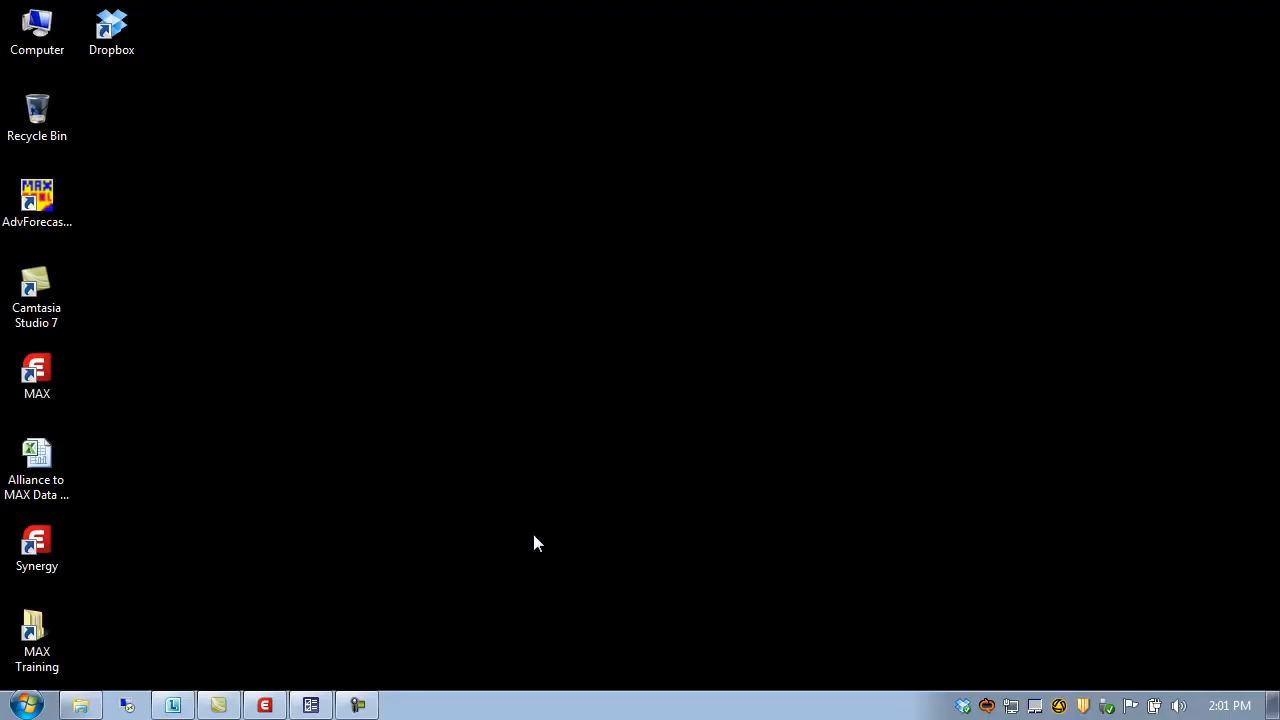
Relaunch Sales Order Processing from System Manager's Customer page and maximize it
{"action": "left_click", "coordinate": [266, 706]}
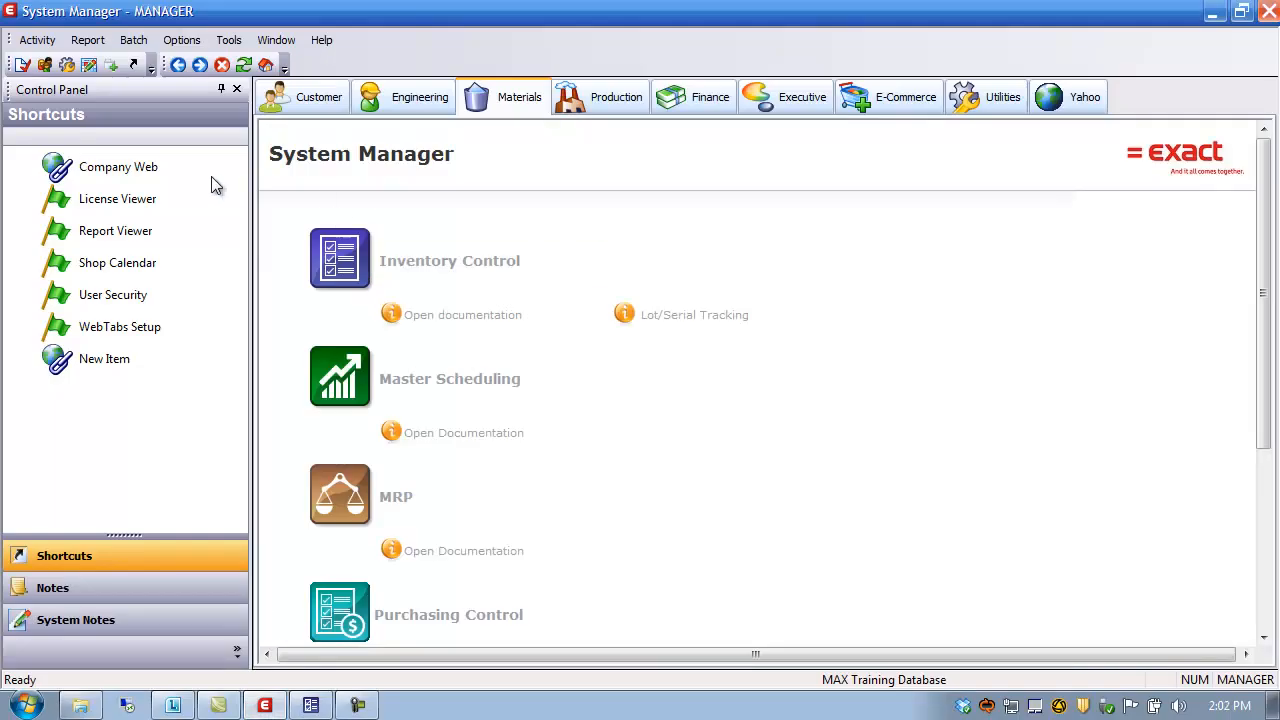
{"action": "left_click", "coordinate": [328, 108]}
{"action": "left_click", "coordinate": [413, 382]}
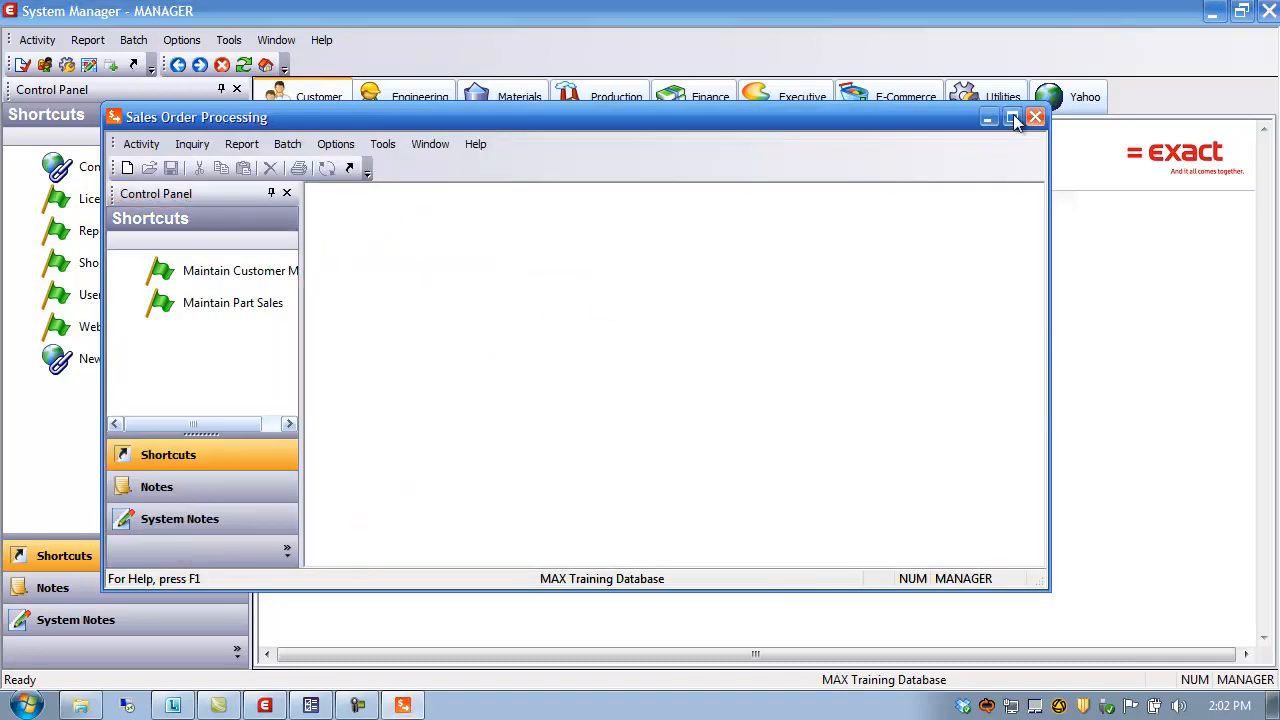
{"action": "left_click", "coordinate": [1012, 117]}
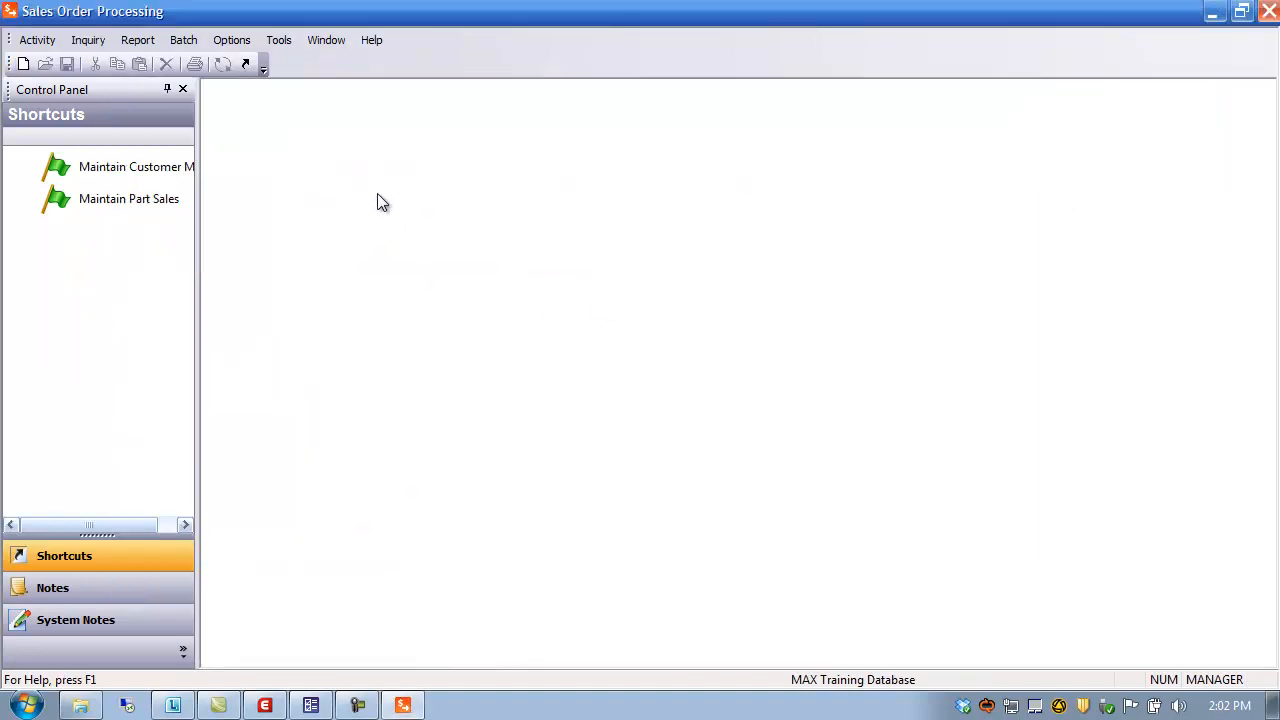
{"action": "left_click", "coordinate": [40, 42]}
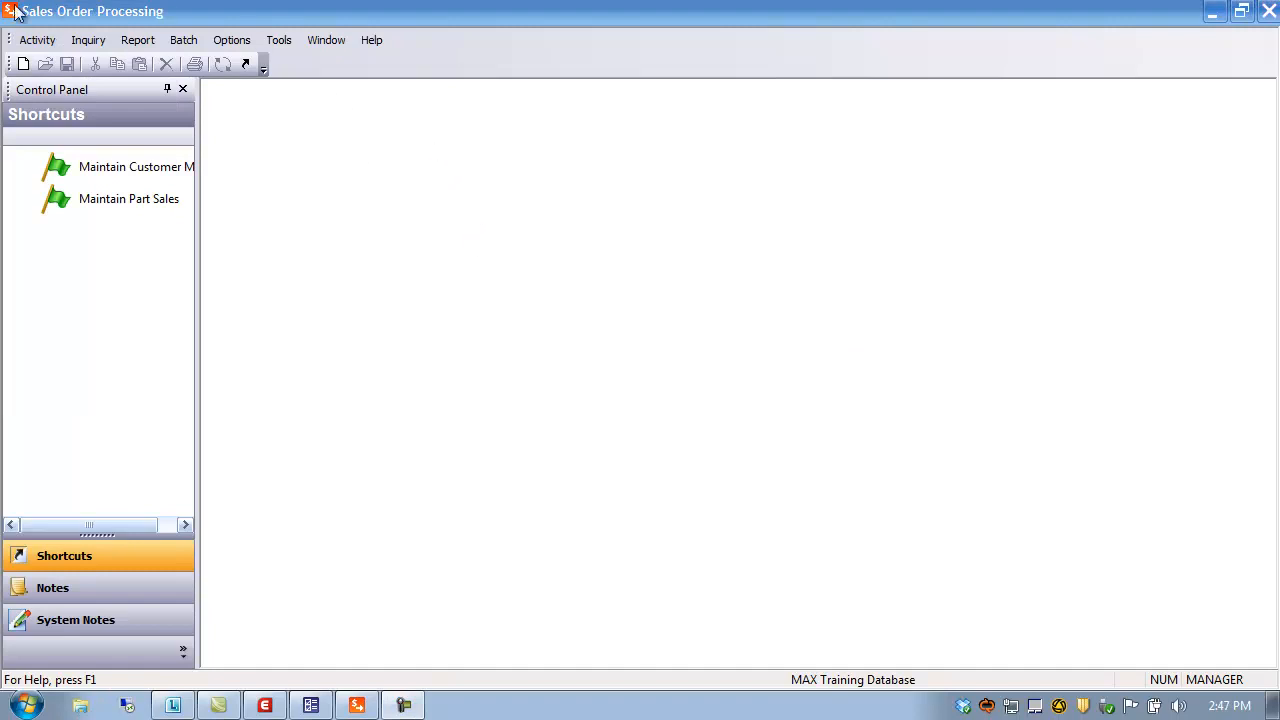
{"action": "left_click", "coordinate": [37, 40]}
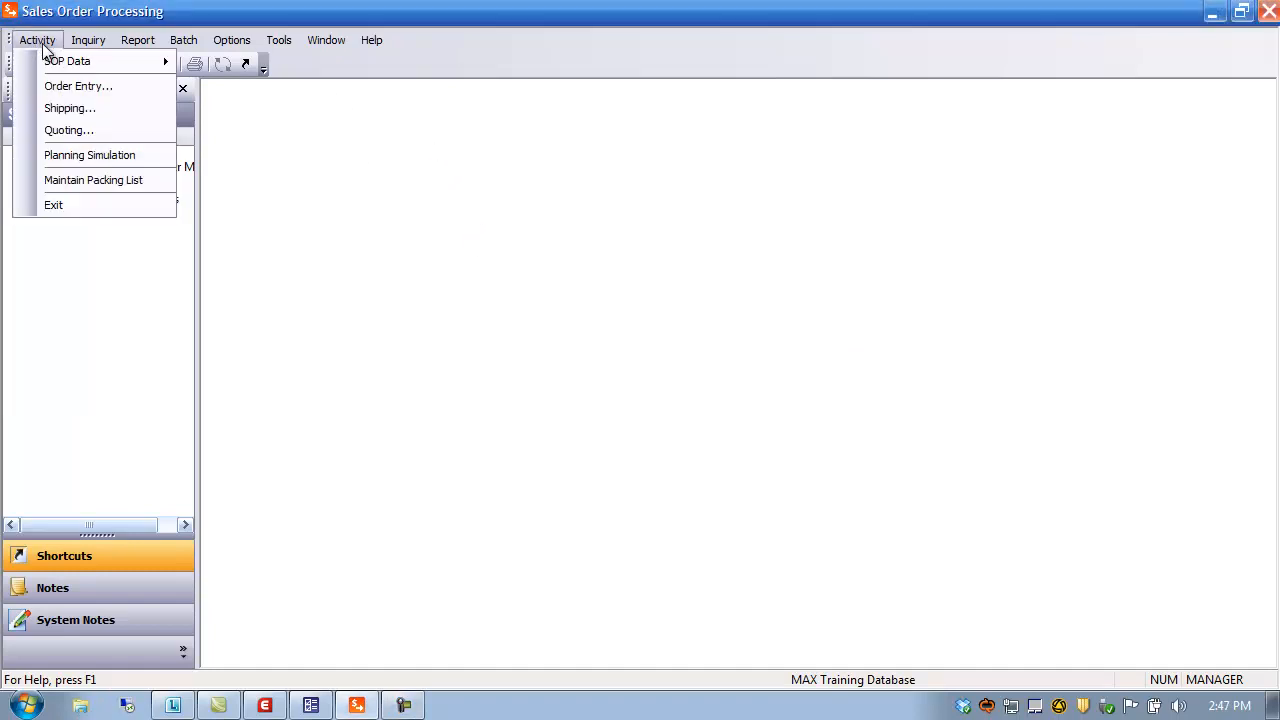
Start a new ship order loaded with sales order 20000033, accepting the credit-limit warning
{"action": "left_click", "coordinate": [70, 106]}
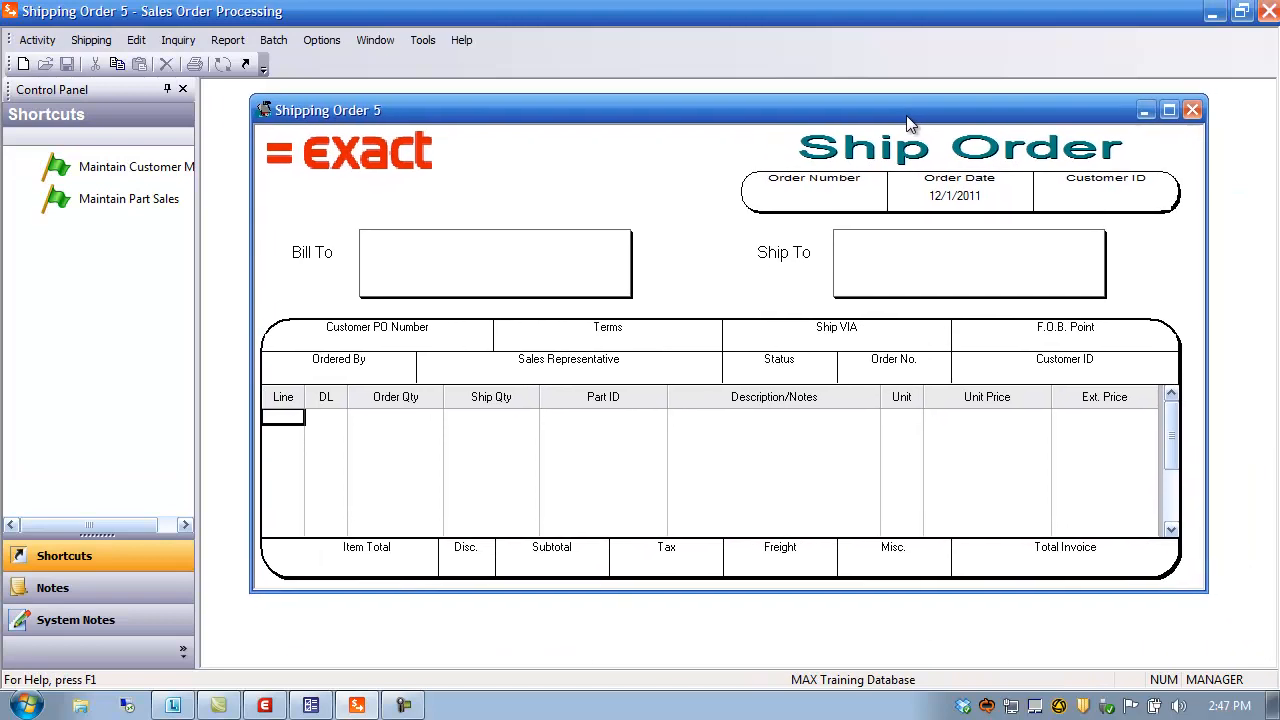
{"action": "double_click", "coordinate": [808, 203]}
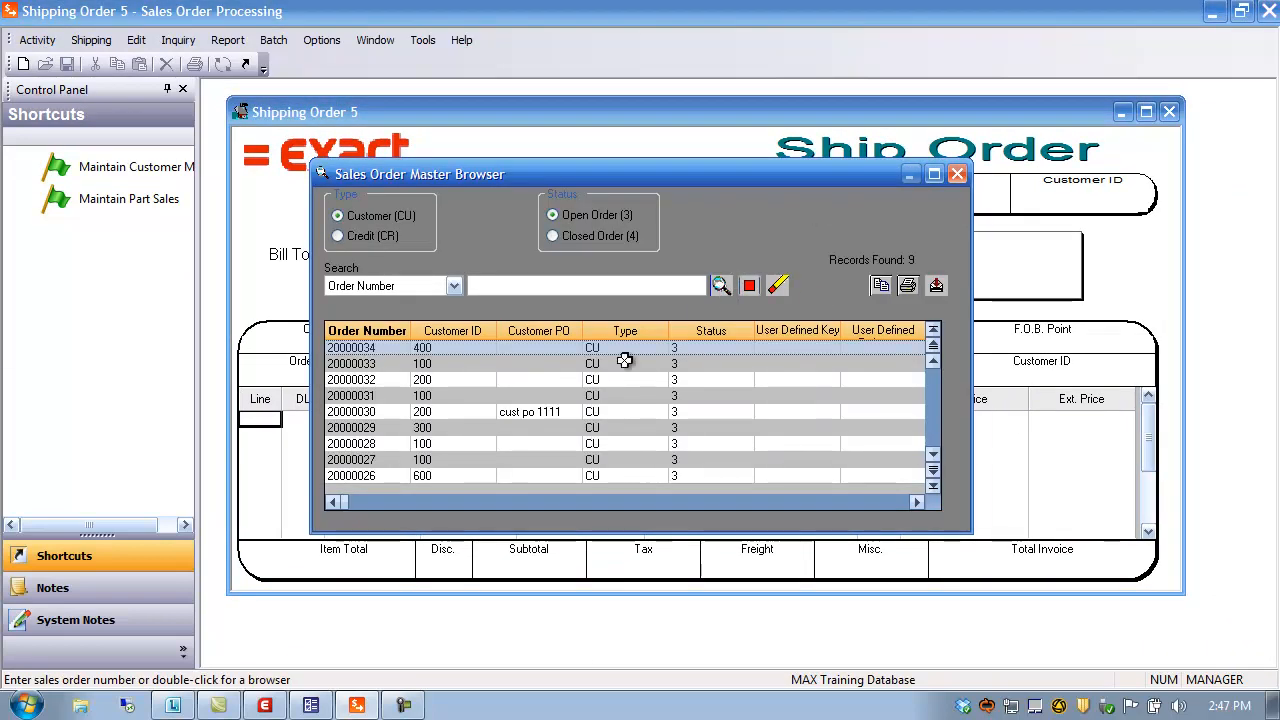
{"action": "left_click", "coordinate": [378, 366]}
{"action": "double_click", "coordinate": [378, 366]}
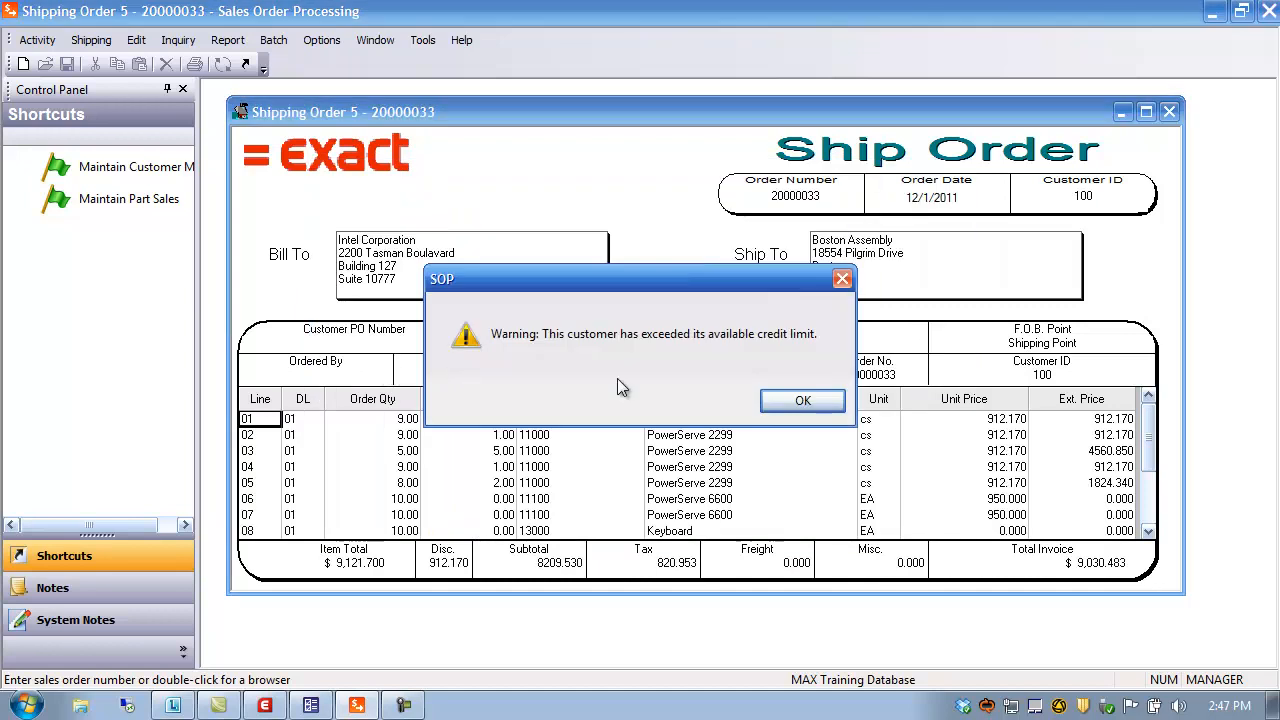
{"action": "left_click", "coordinate": [808, 402]}
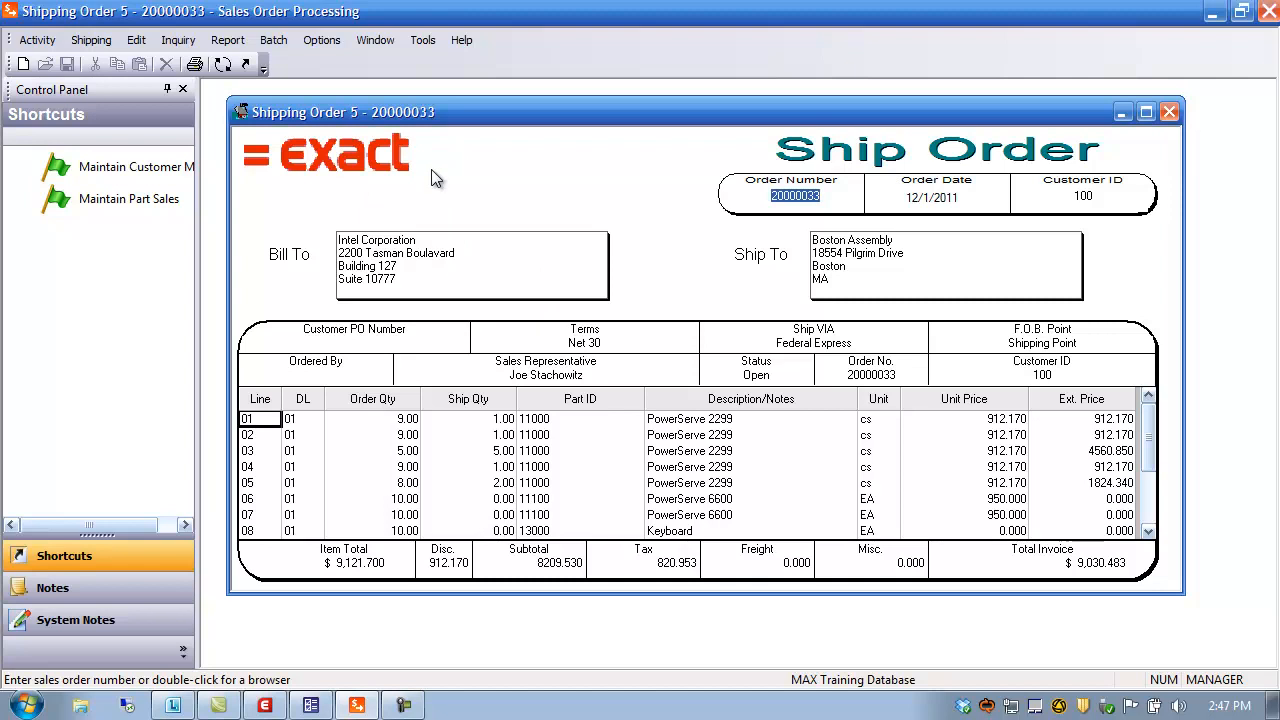
{"action": "left_click", "coordinate": [37, 40]}
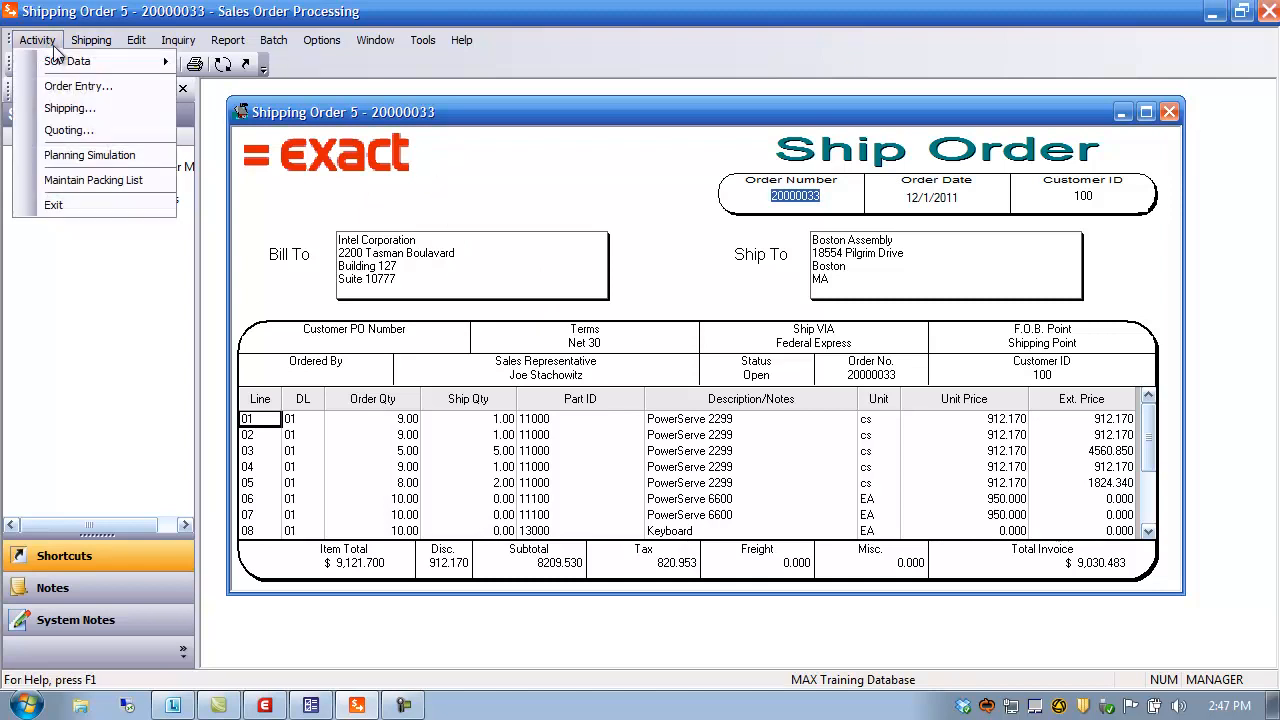
{"action": "left_click", "coordinate": [86, 179]}
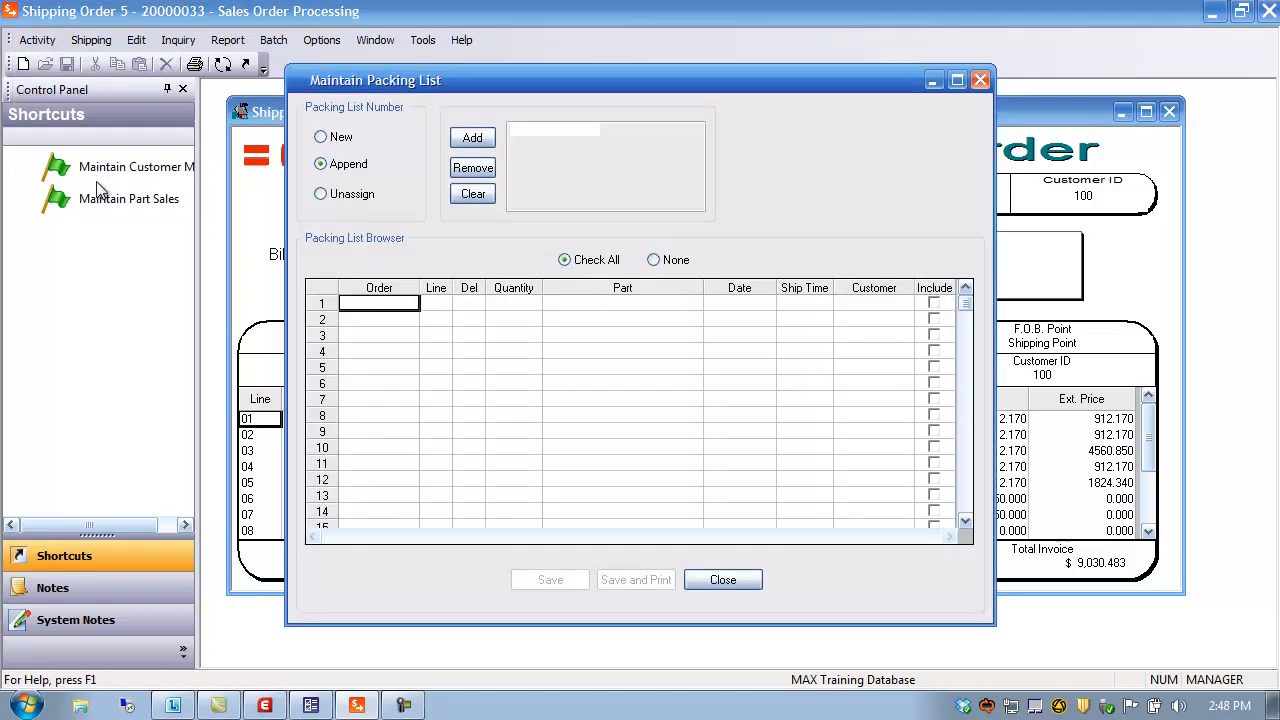
{"action": "left_click", "coordinate": [333, 140]}
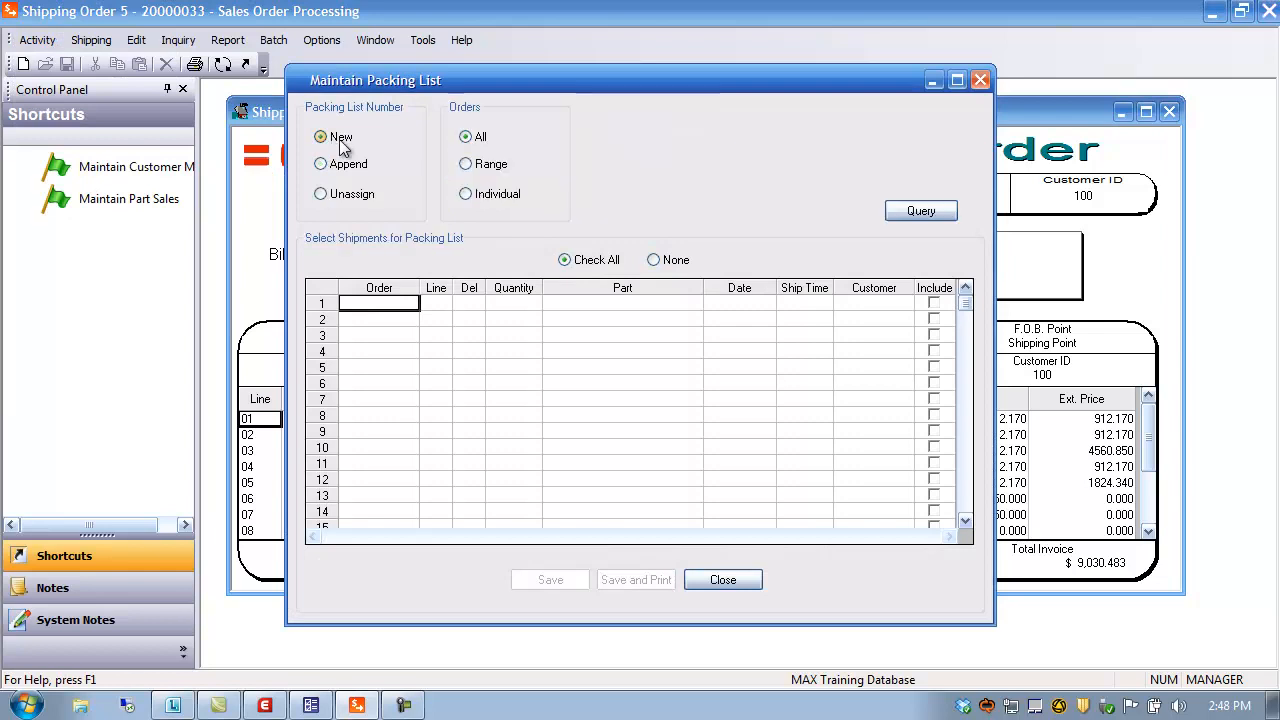
{"action": "left_click", "coordinate": [912, 211]}
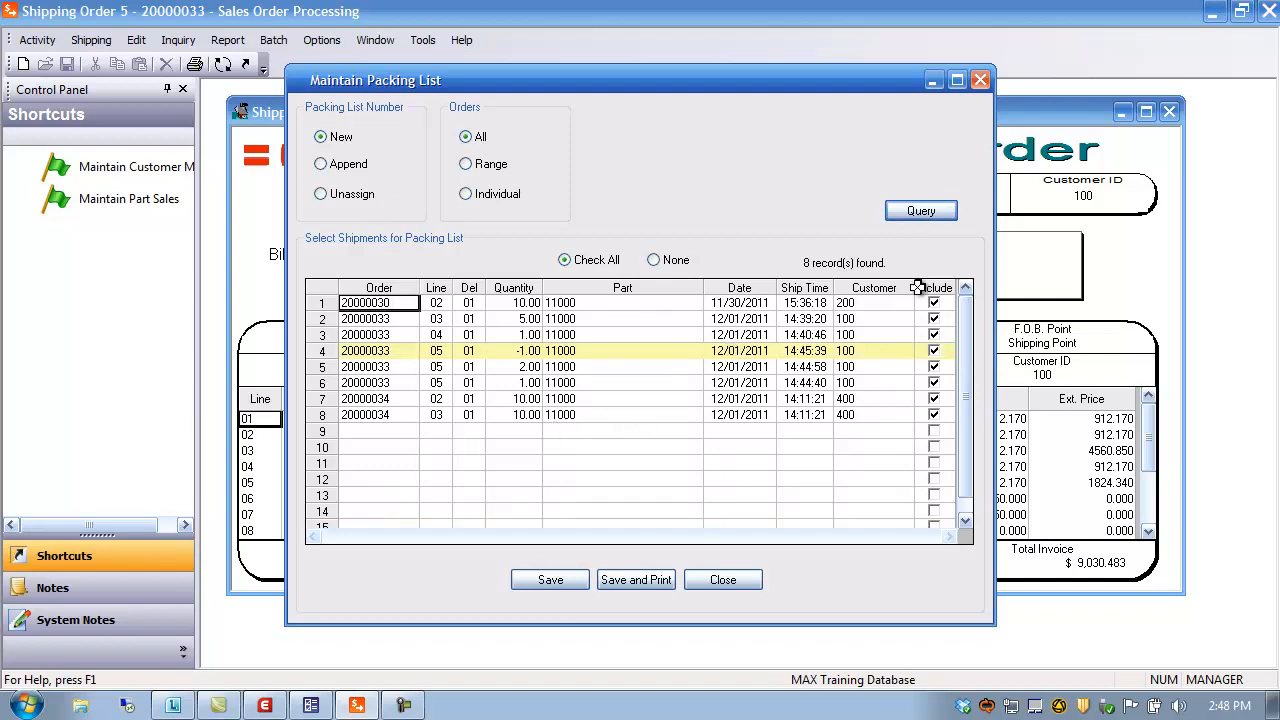
{"action": "left_click", "coordinate": [655, 260]}
{"action": "left_click", "coordinate": [584, 261]}
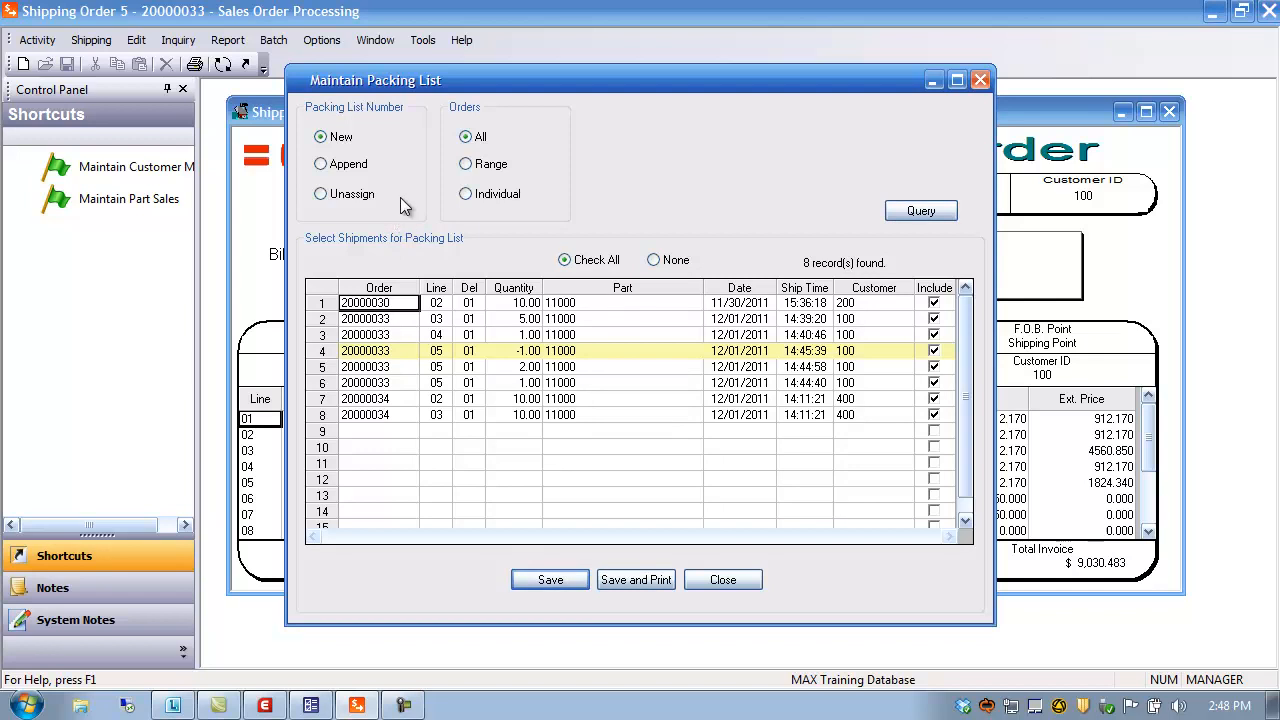
{"action": "left_click", "coordinate": [347, 164]}
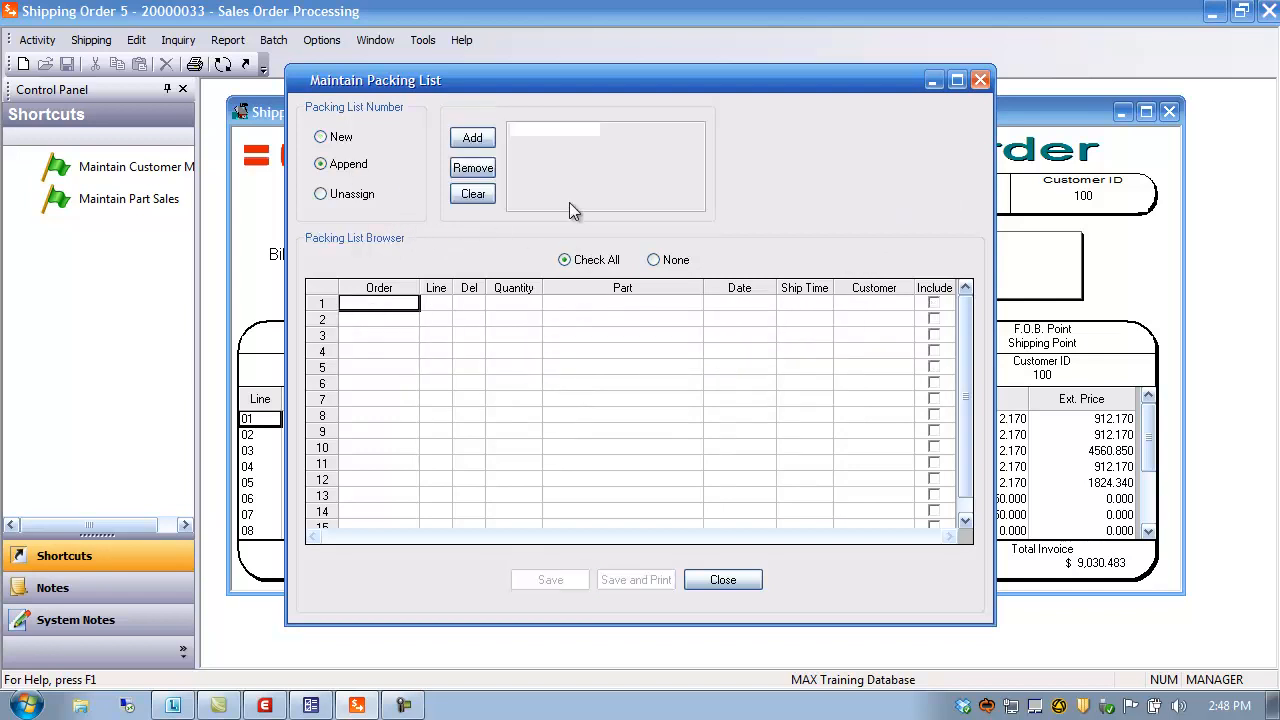
Append order 20000033's shipments to packing list 00000009, excluding the row 5 and 6 shipments
{"action": "left_click", "coordinate": [480, 137]}
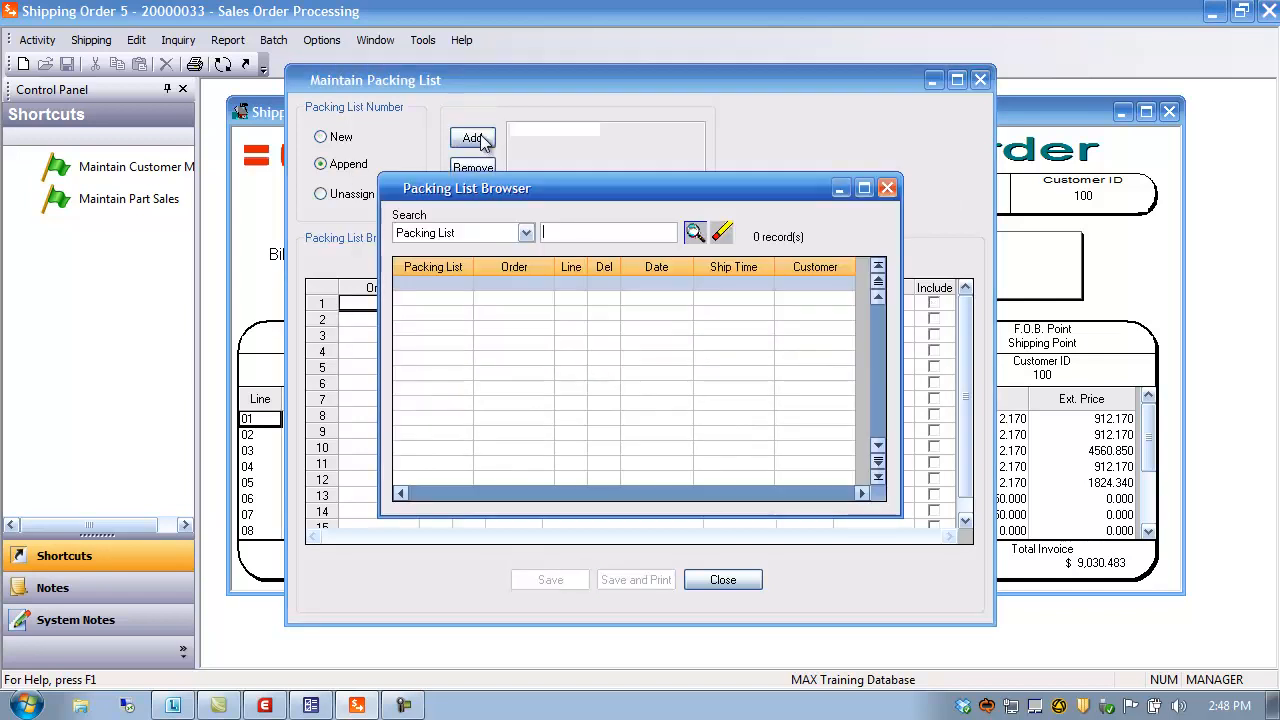
{"action": "left_click", "coordinate": [694, 231]}
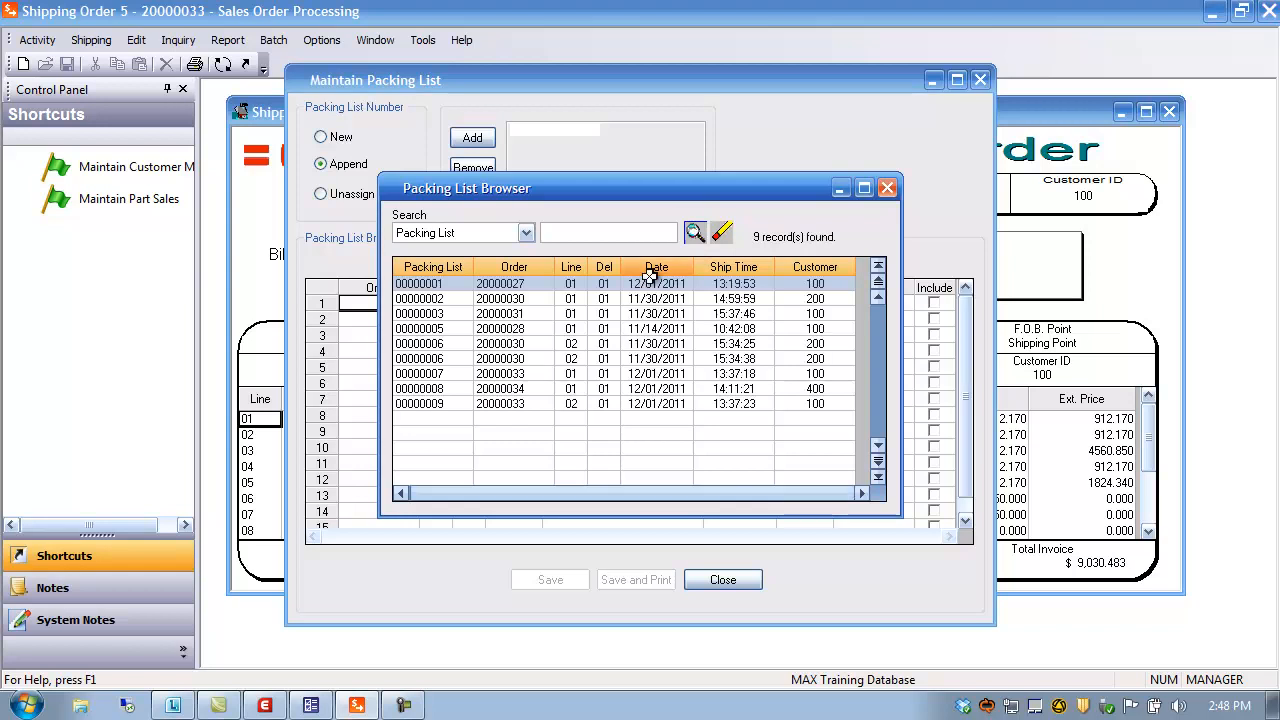
{"action": "double_click", "coordinate": [435, 404]}
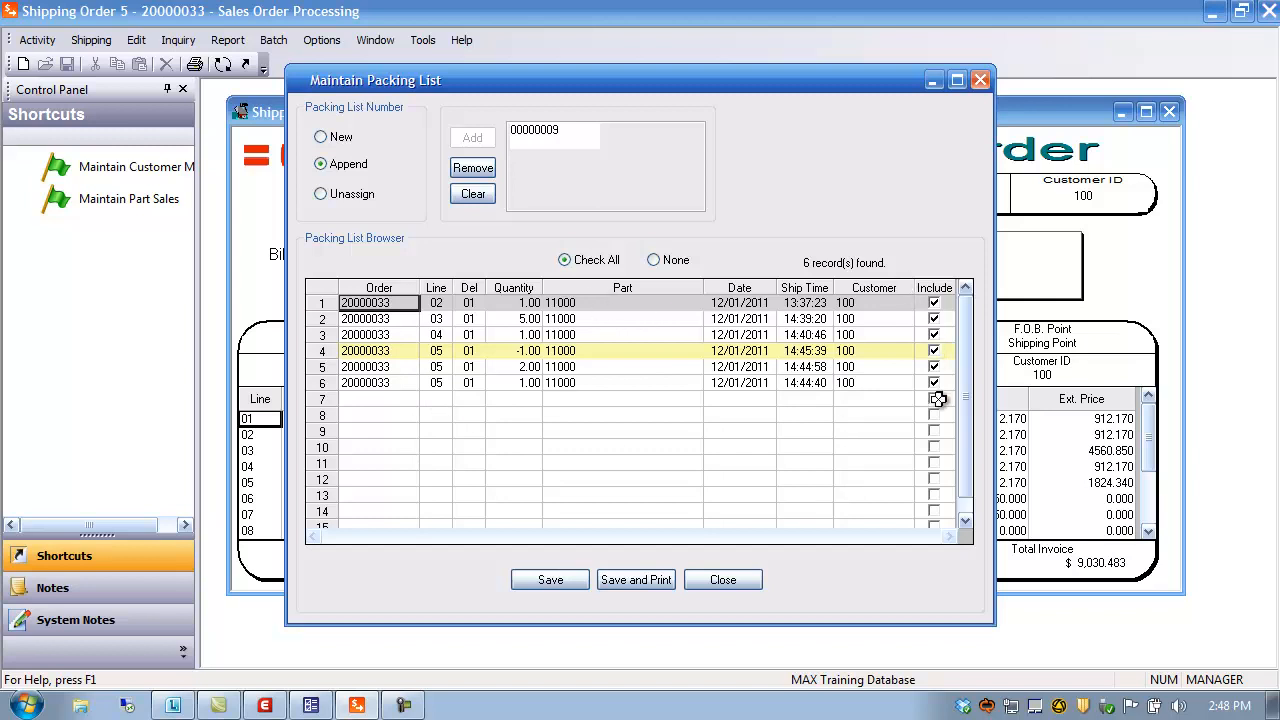
{"action": "left_click", "coordinate": [934, 383]}
{"action": "left_click", "coordinate": [934, 367]}
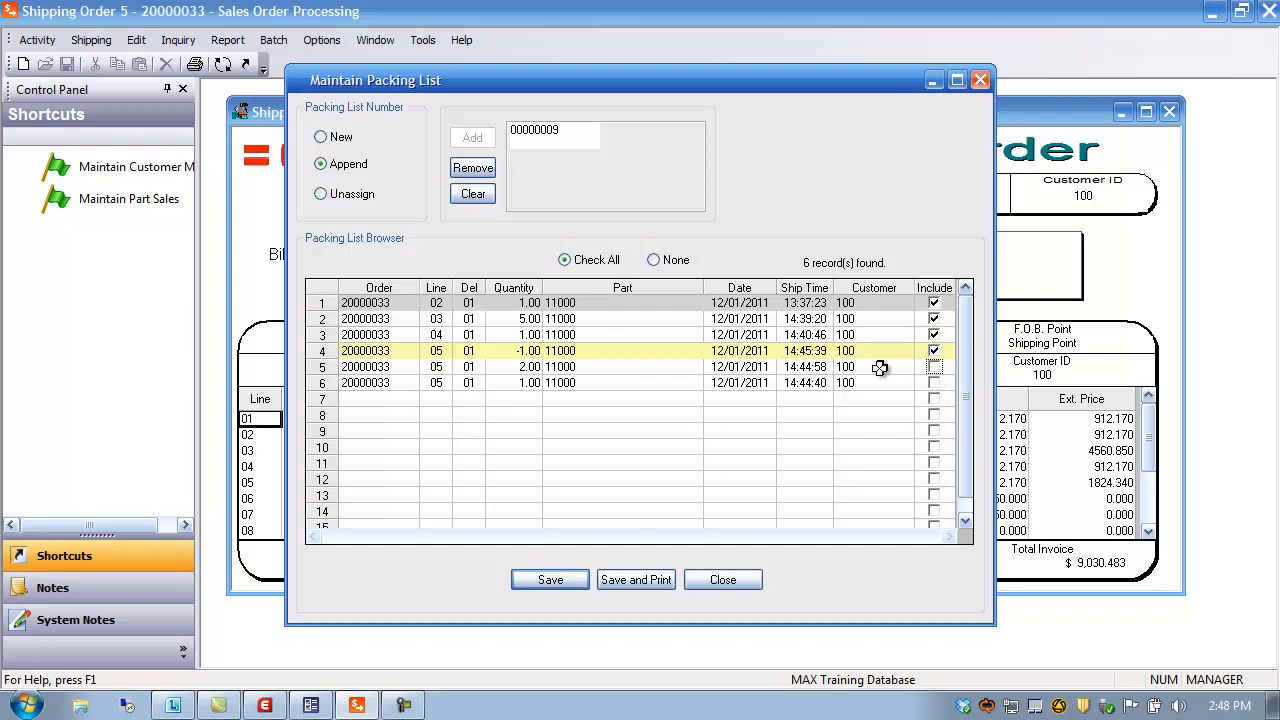
{"action": "left_click", "coordinate": [575, 574]}
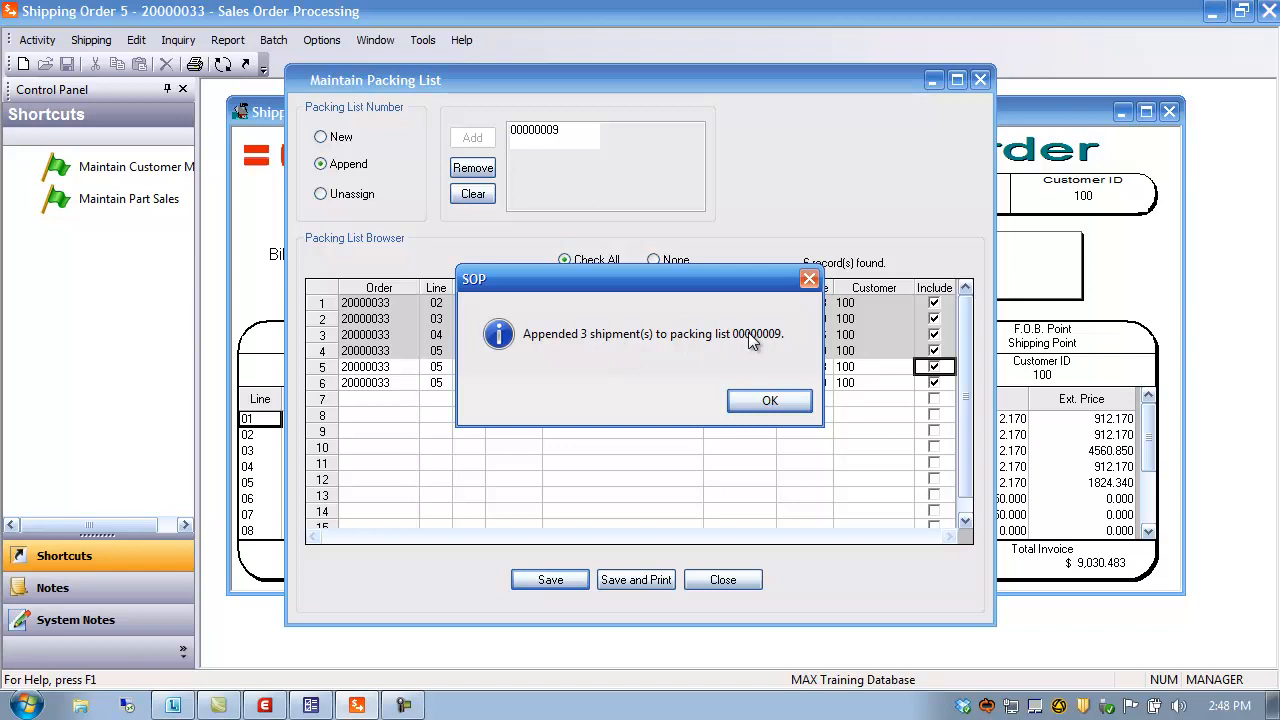
{"action": "left_click", "coordinate": [769, 400]}
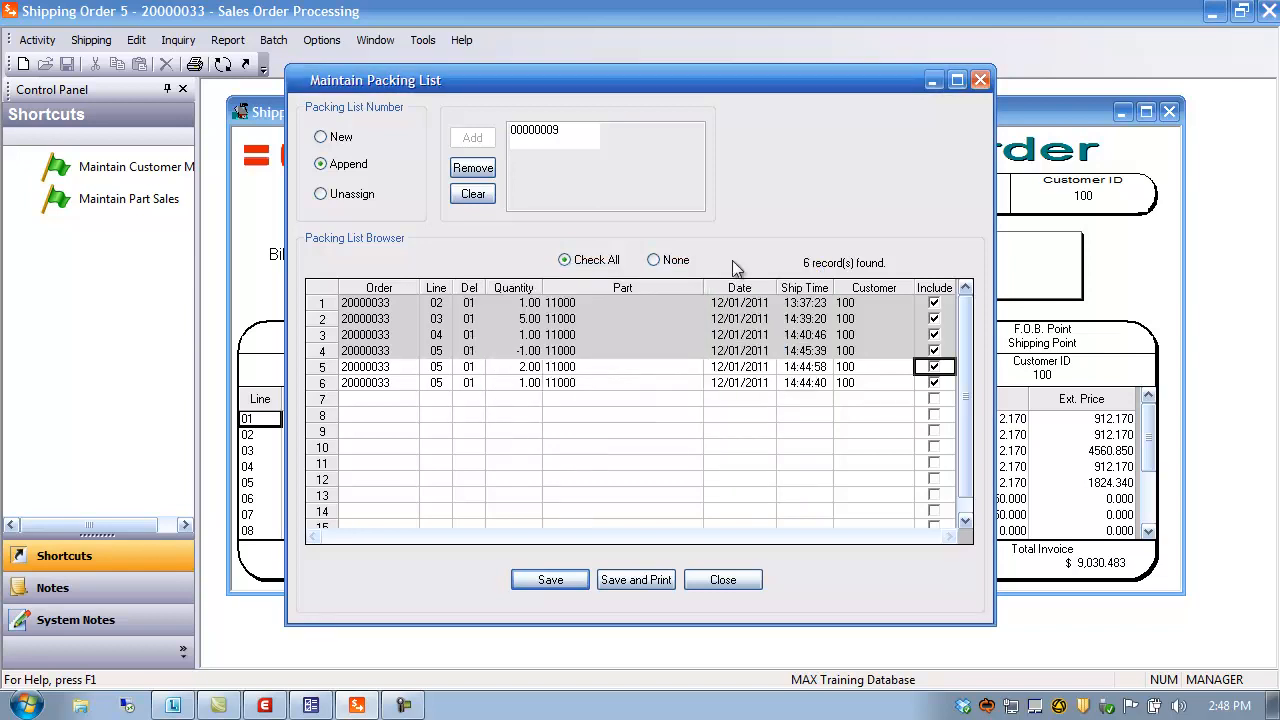
{"action": "left_click", "coordinate": [321, 194]}
Unassign the row 3 and 4 shipments (lines 04 and 05) from packing list 00000009
{"action": "left_click", "coordinate": [473, 136]}
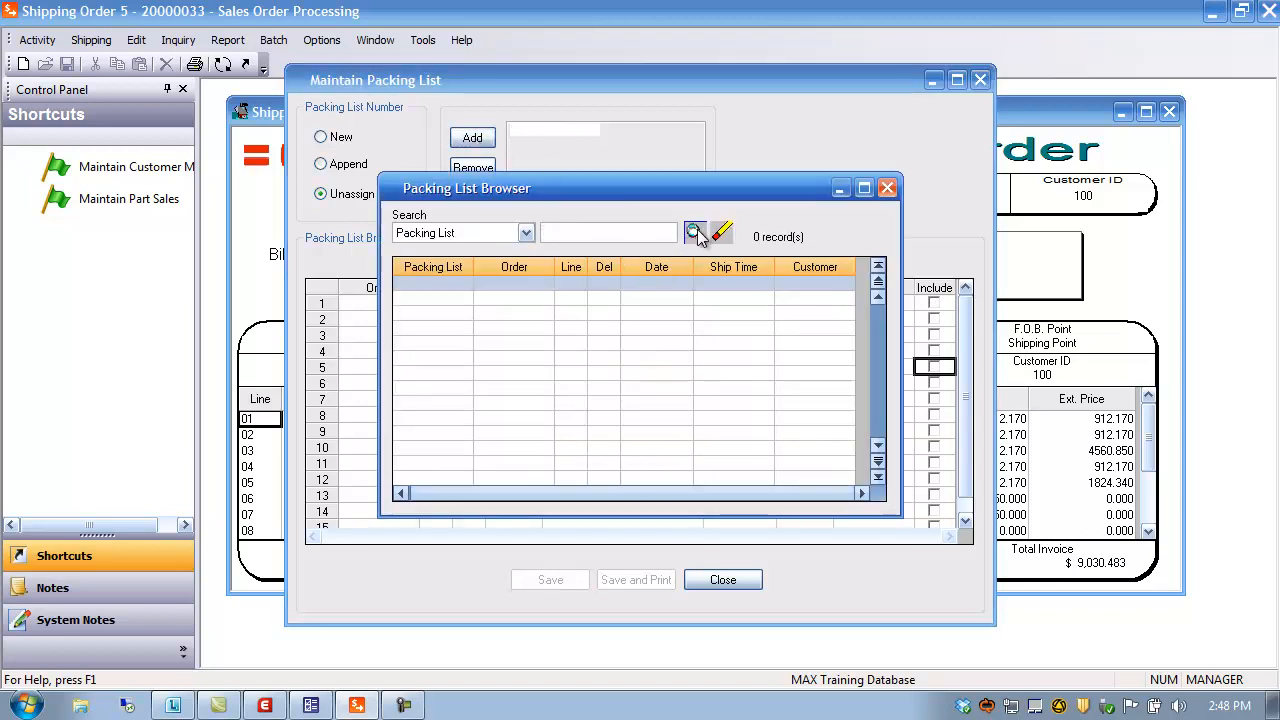
{"action": "left_click", "coordinate": [696, 232]}
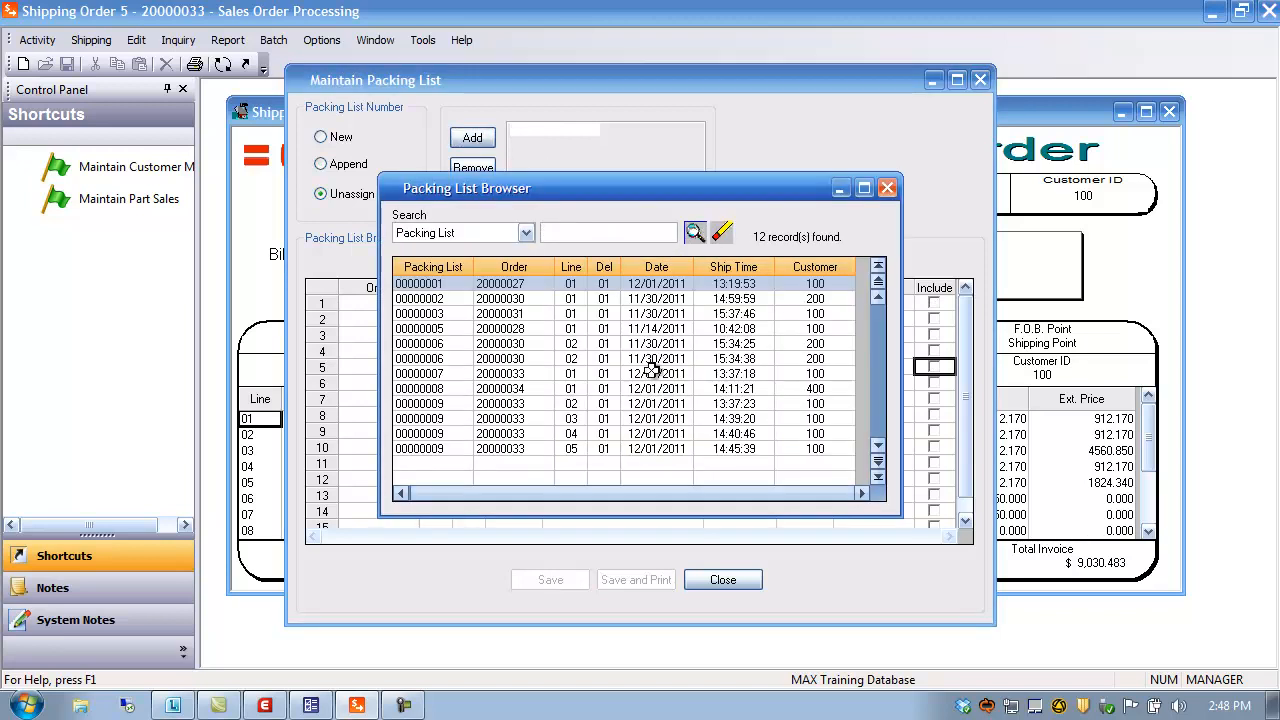
{"action": "double_click", "coordinate": [444, 449]}
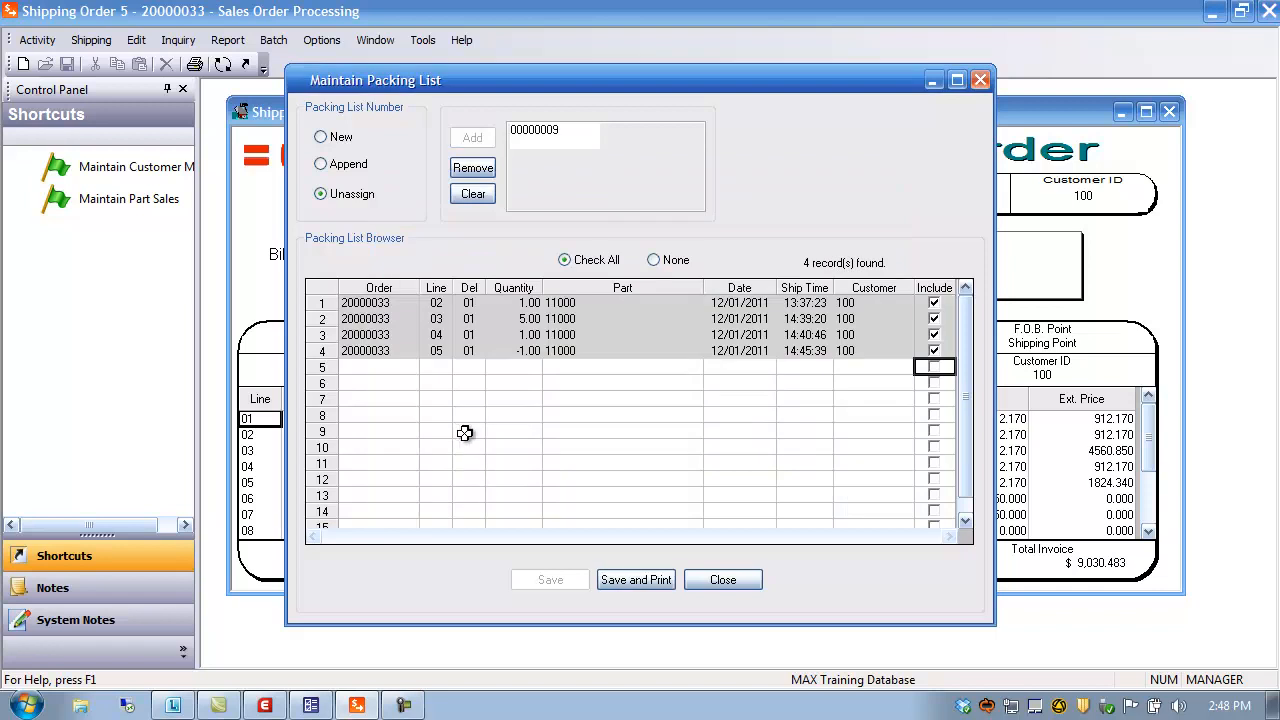
{"action": "left_click", "coordinate": [933, 351]}
{"action": "left_click", "coordinate": [933, 335]}
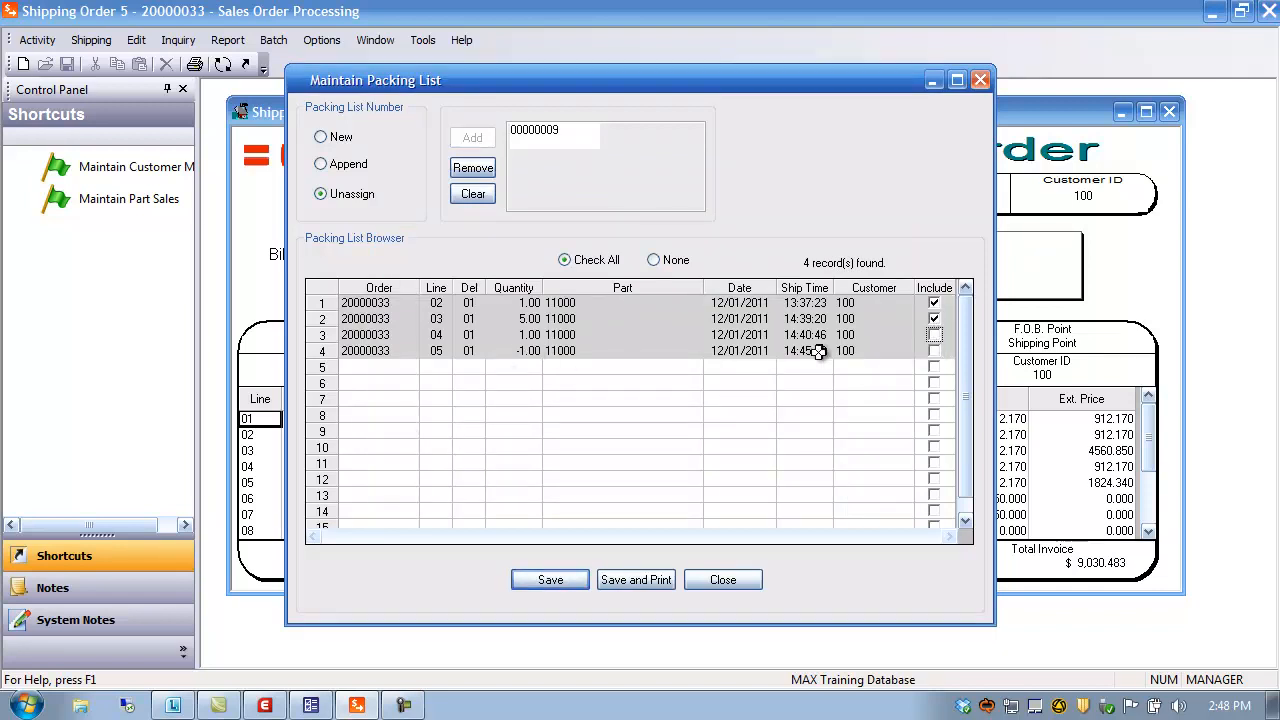
{"action": "left_click", "coordinate": [551, 584]}
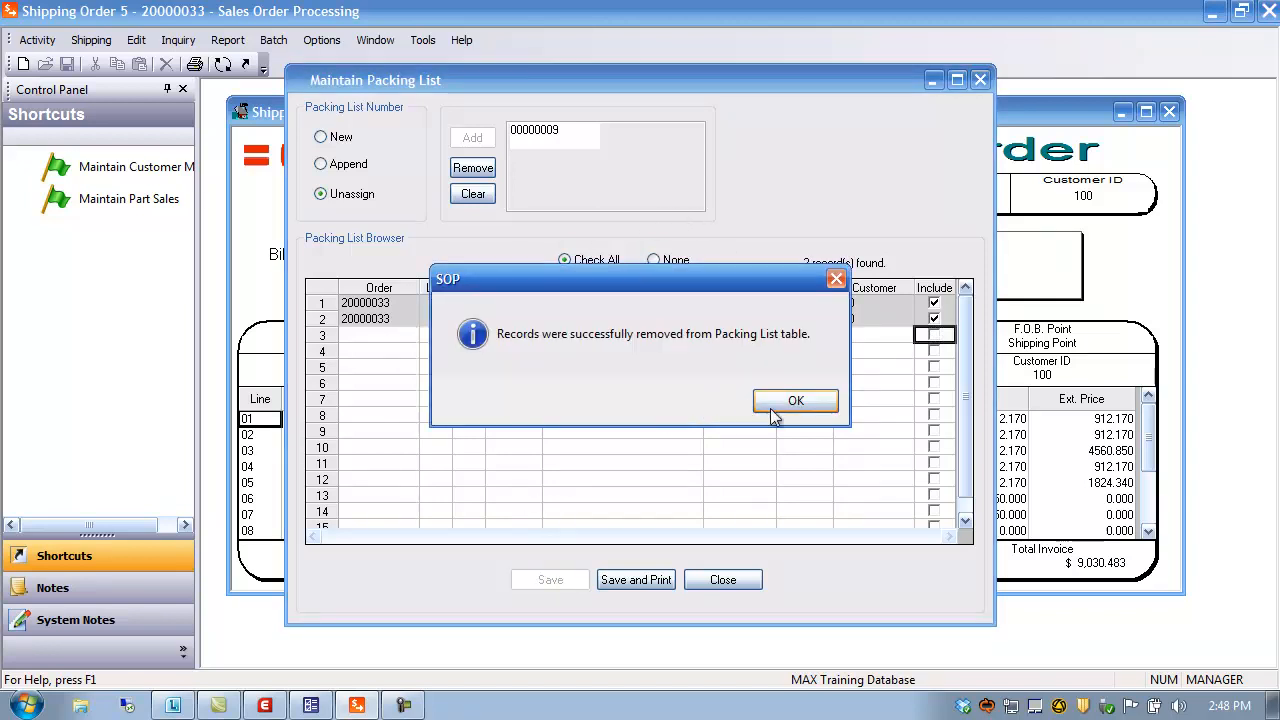
{"action": "left_click", "coordinate": [796, 401]}
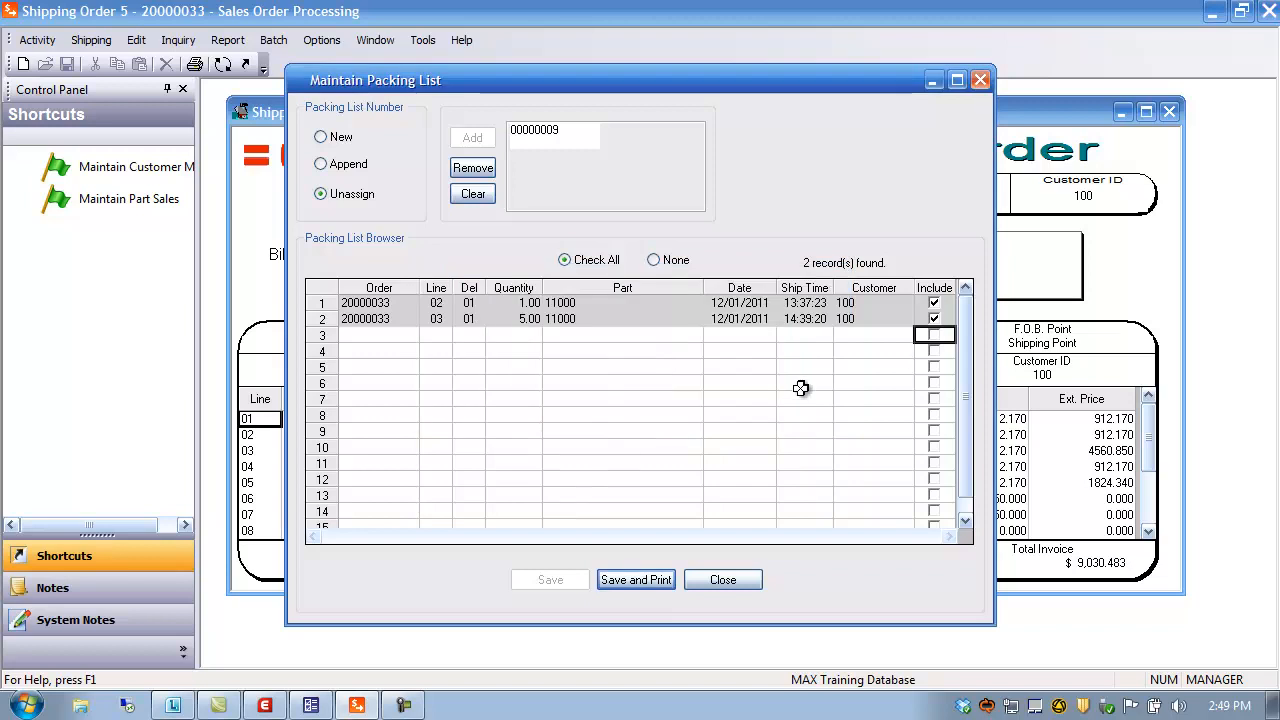
{"action": "left_click", "coordinate": [355, 170]}
Append shipments to packing list 00000009 without the row 4 -1.00 return, then close without saving
{"action": "left_click", "coordinate": [477, 137]}
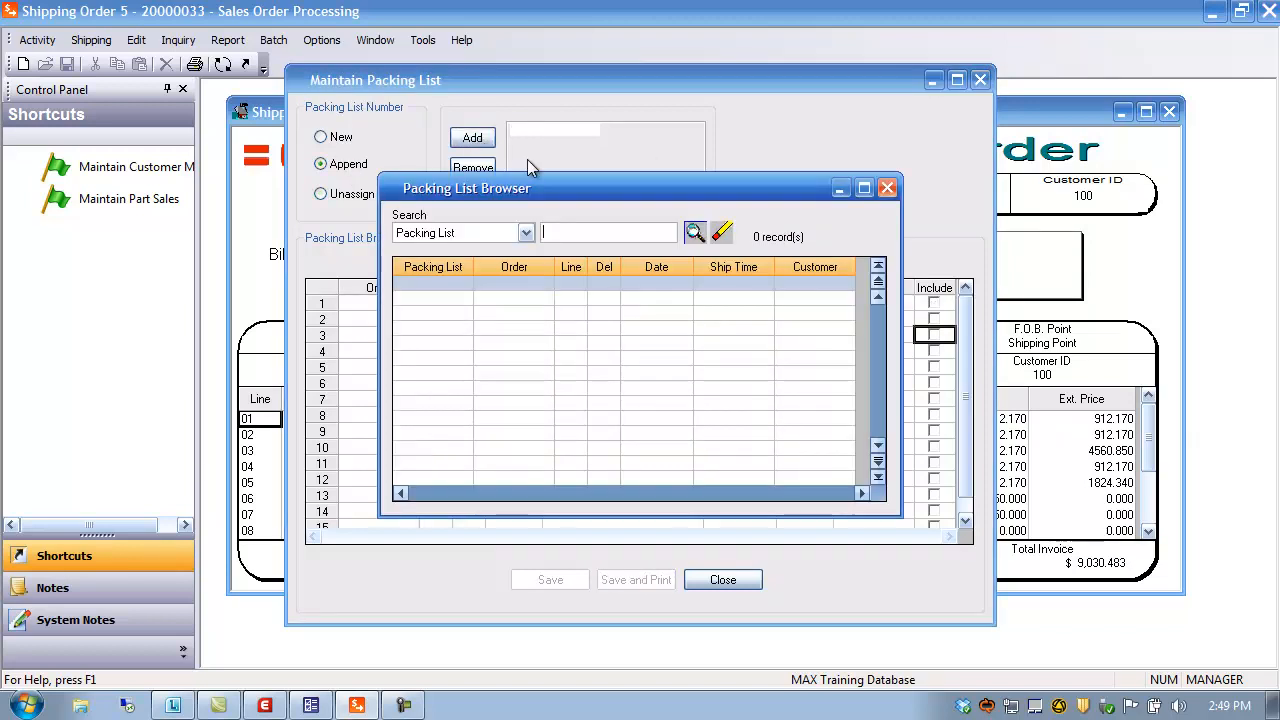
{"action": "left_click", "coordinate": [692, 233]}
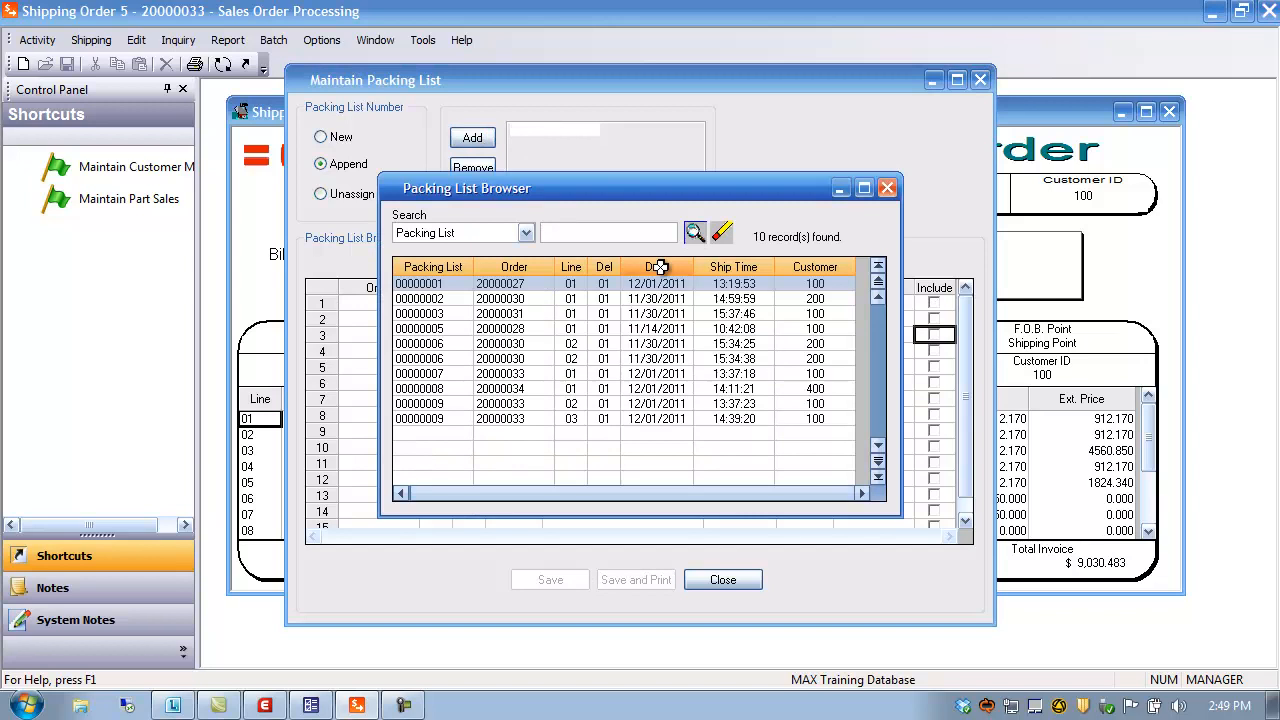
{"action": "double_click", "coordinate": [428, 419]}
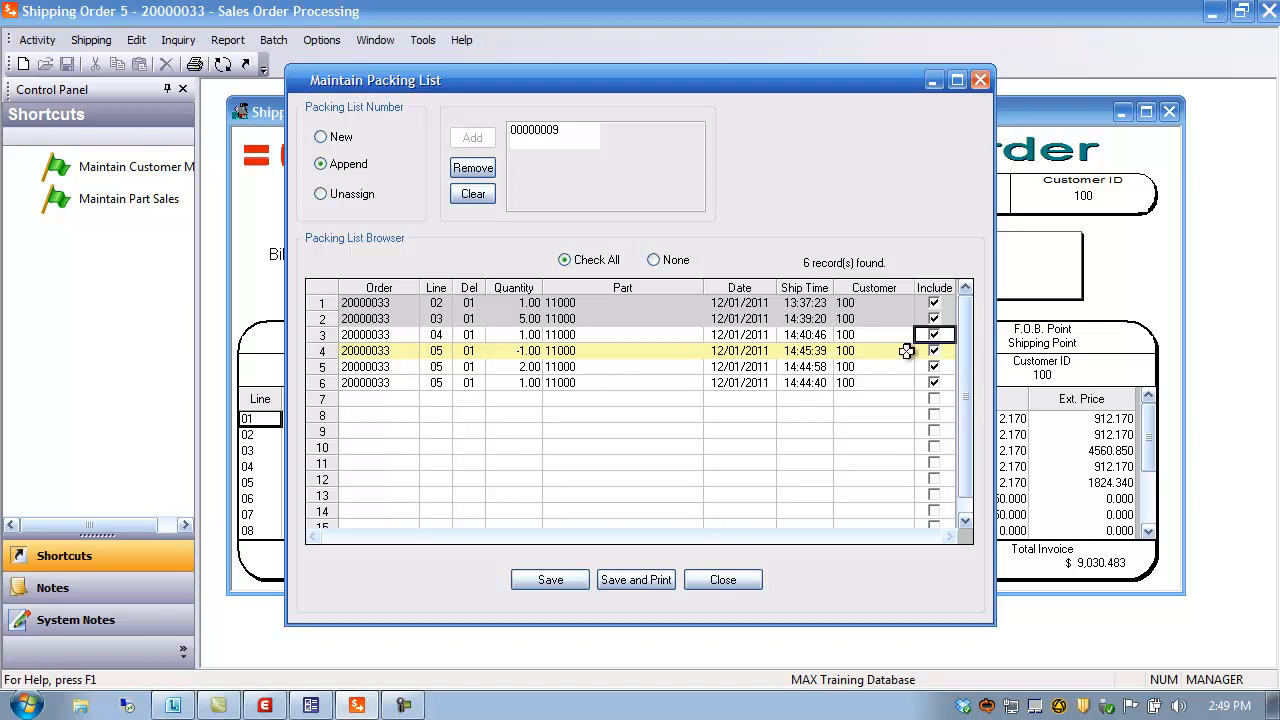
{"action": "left_click", "coordinate": [323, 351]}
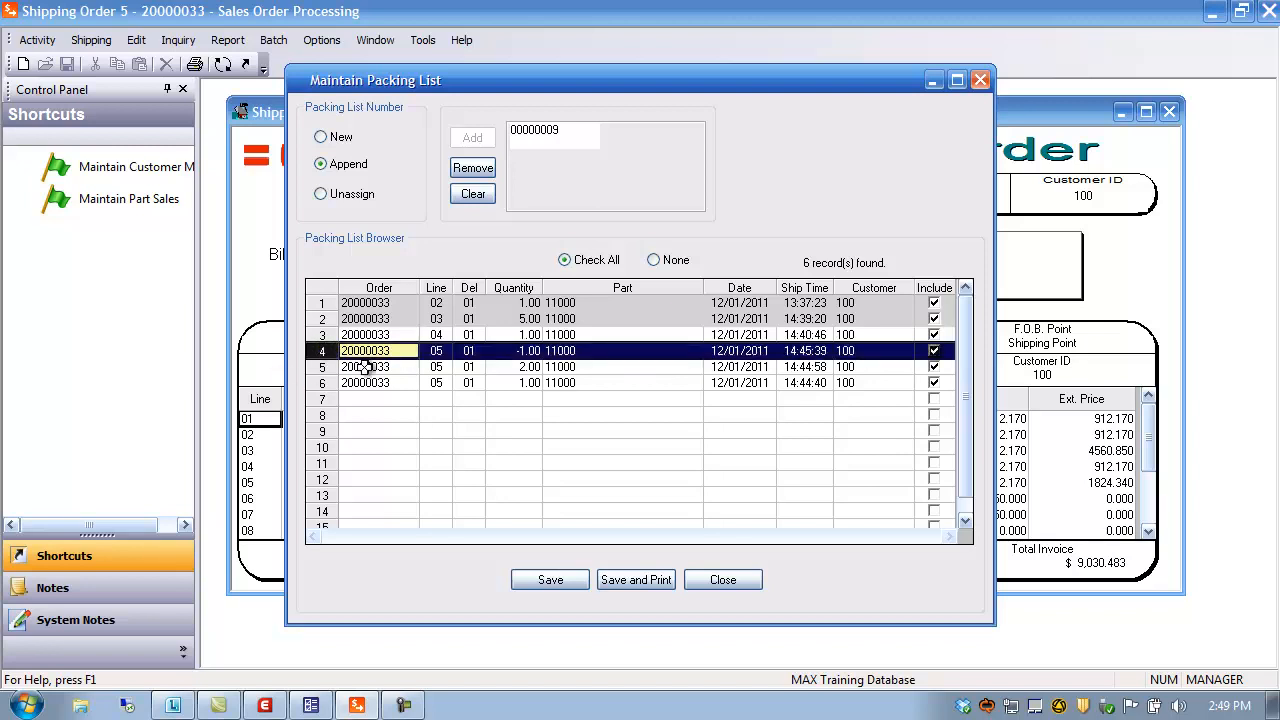
{"action": "left_click", "coordinate": [934, 354]}
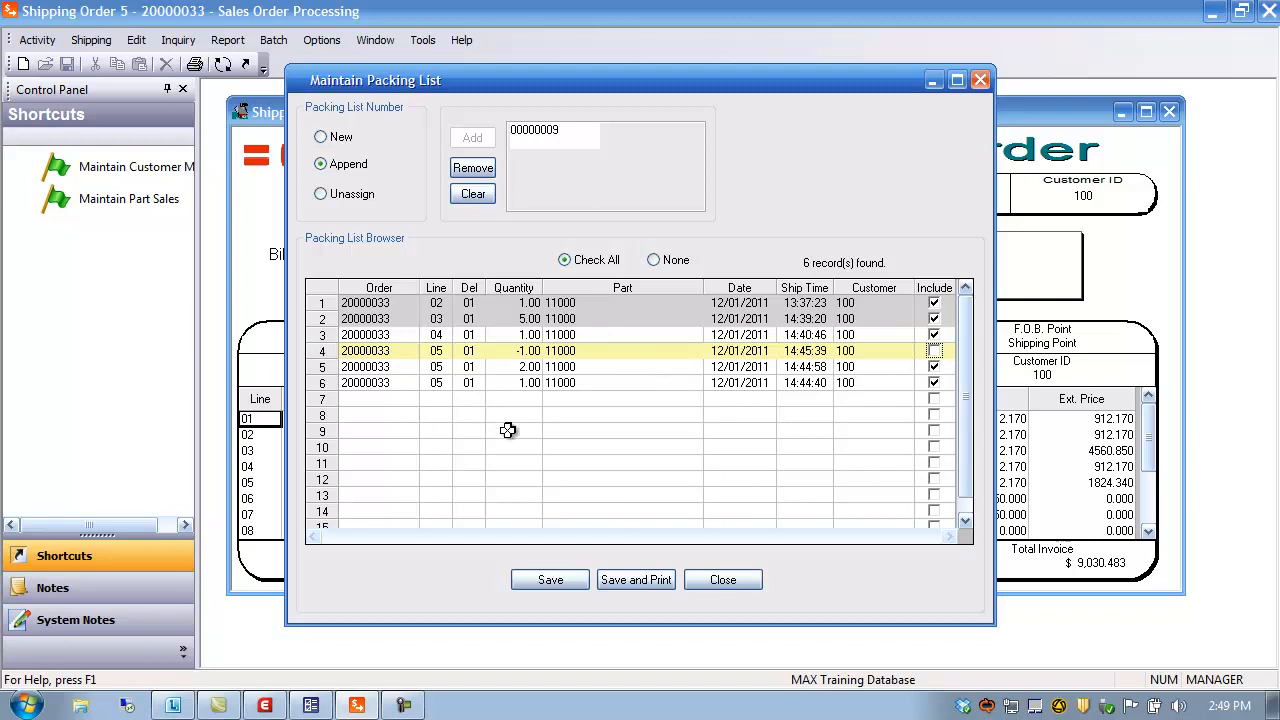
{"action": "left_click", "coordinate": [549, 578]}
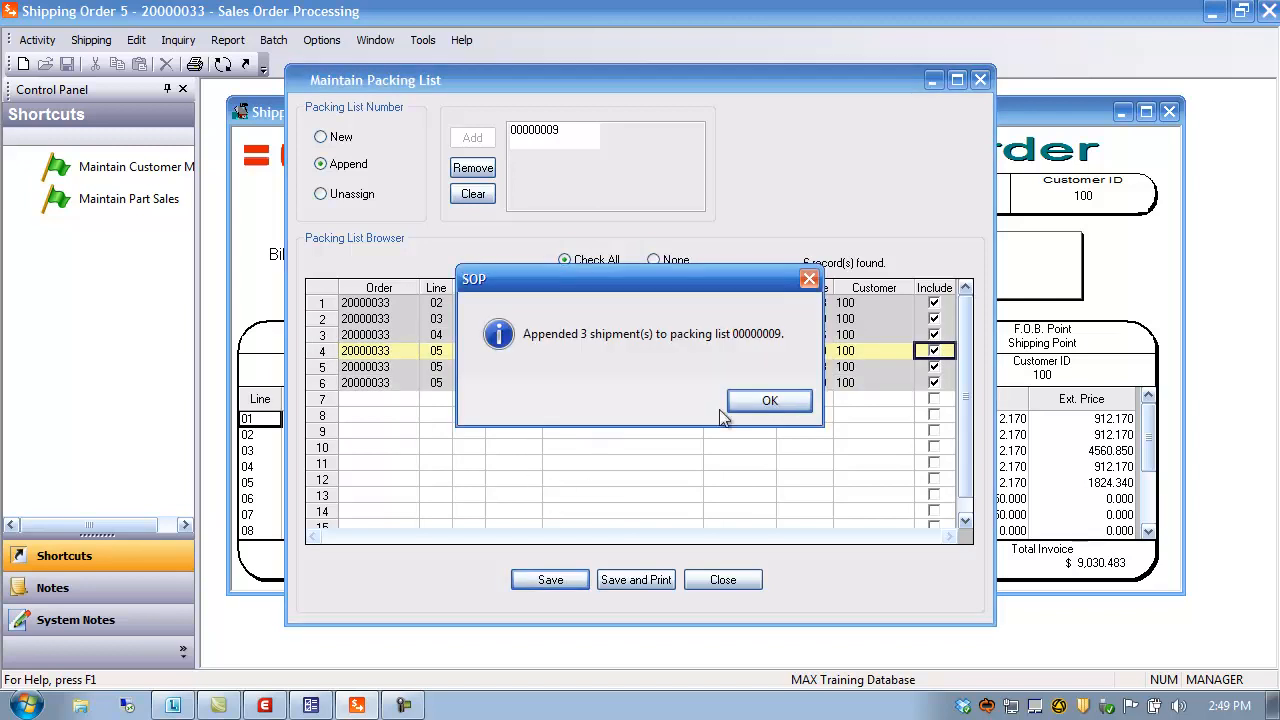
{"action": "left_click", "coordinate": [790, 402]}
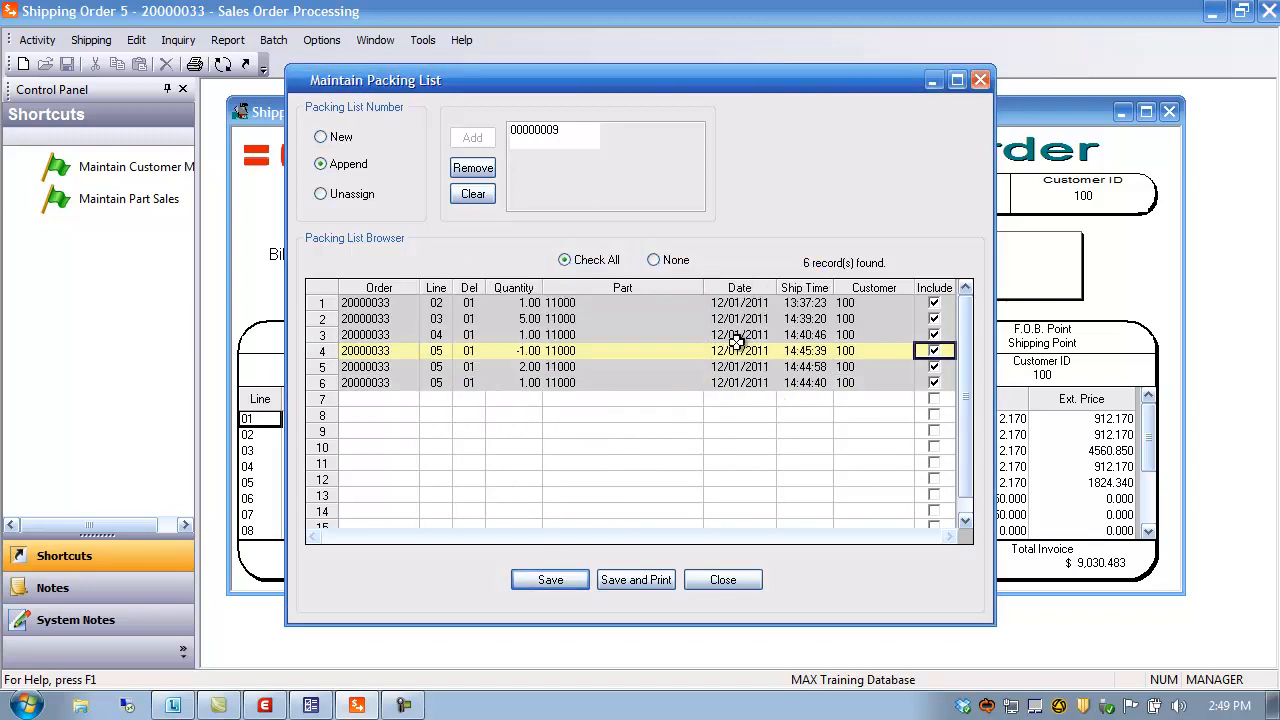
{"action": "left_click", "coordinate": [724, 580]}
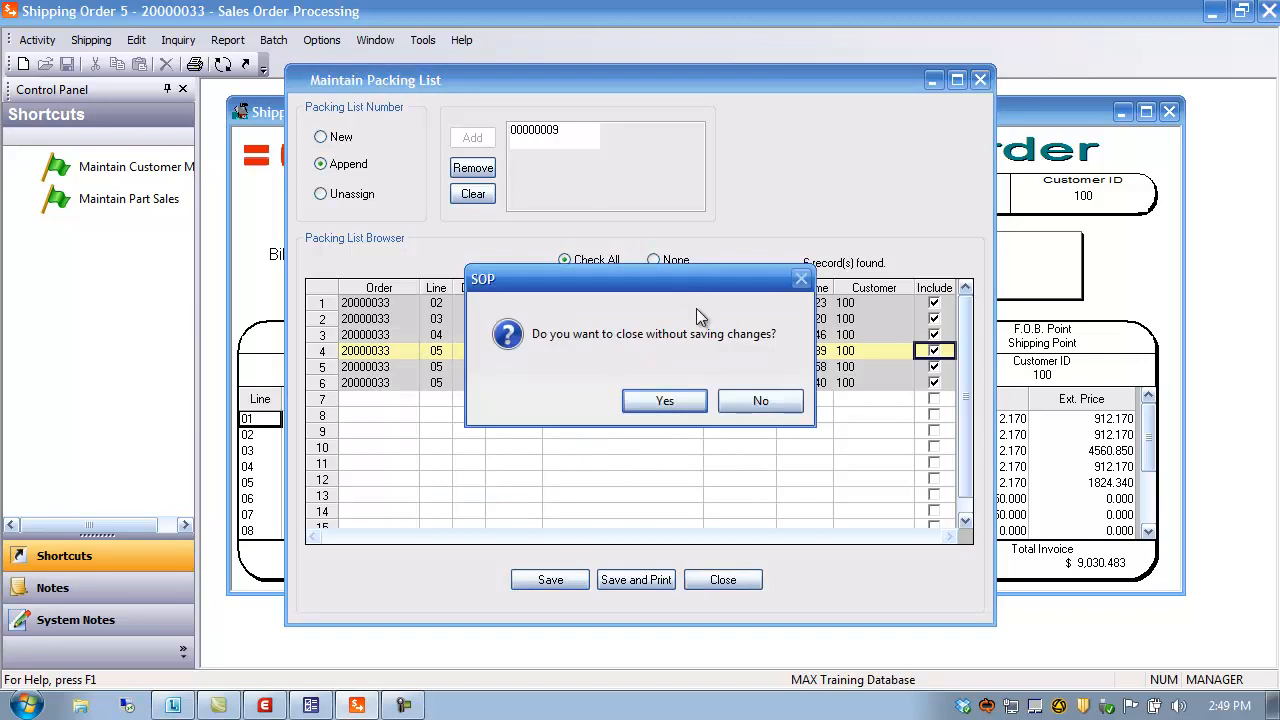
{"action": "left_click", "coordinate": [665, 401]}
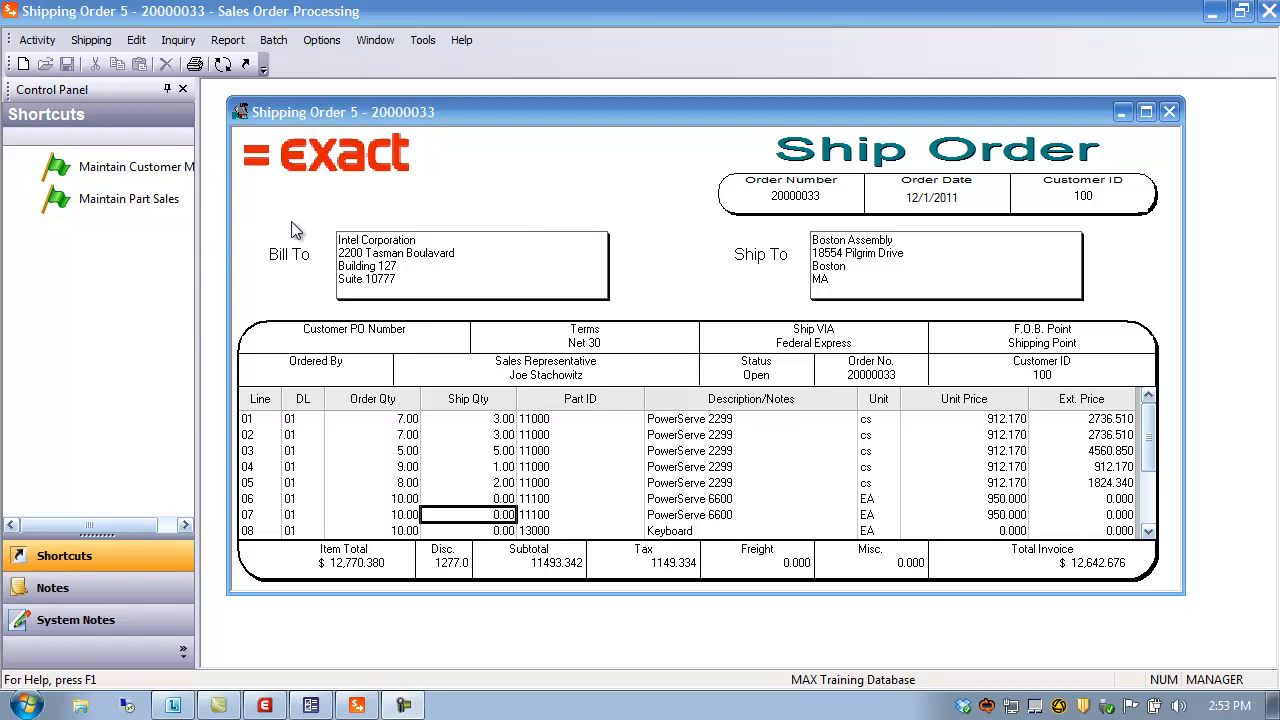
{"action": "left_click", "coordinate": [195, 65]}
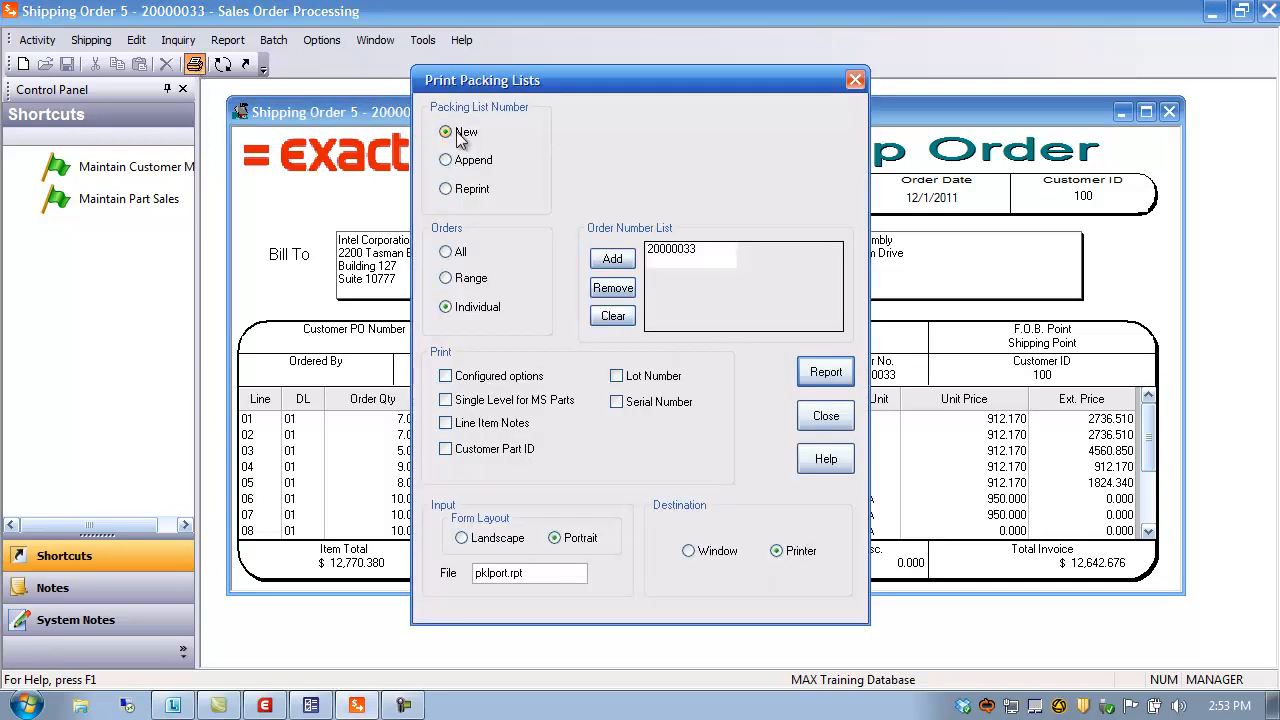
{"action": "left_click", "coordinate": [472, 160]}
{"action": "left_click", "coordinate": [612, 135]}
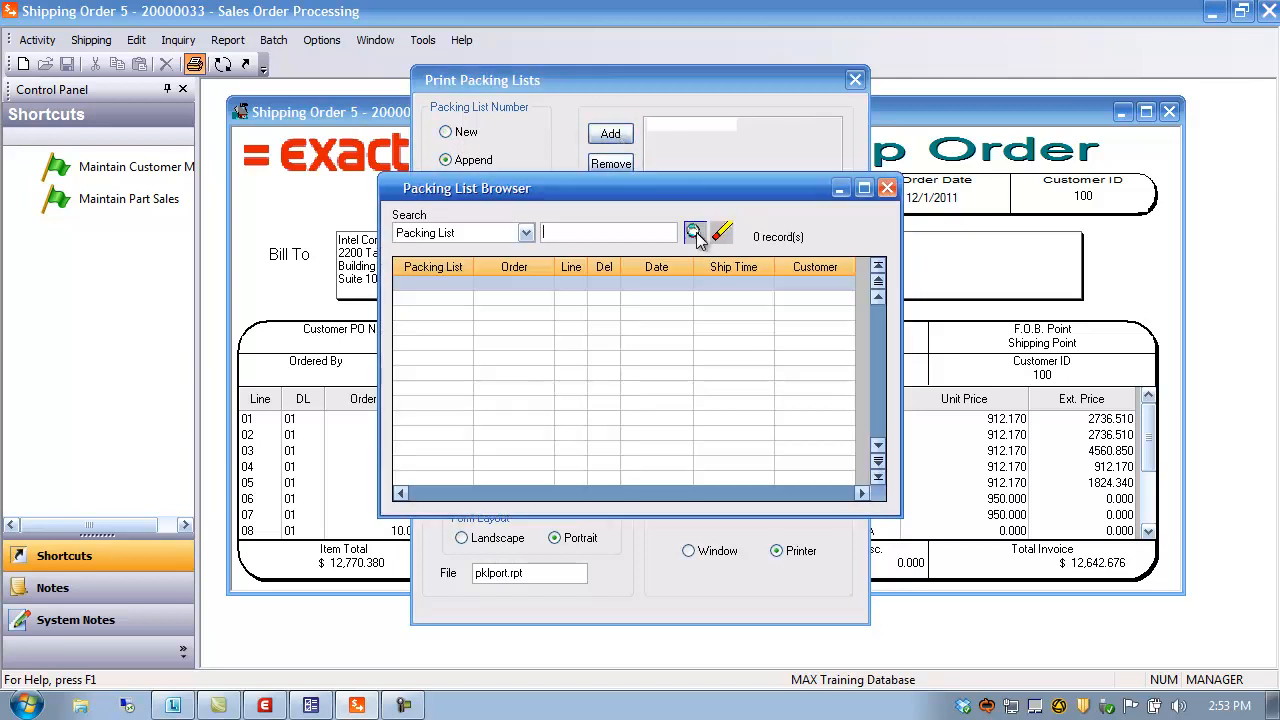
{"action": "left_click", "coordinate": [697, 238]}
{"action": "double_click", "coordinate": [440, 466]}
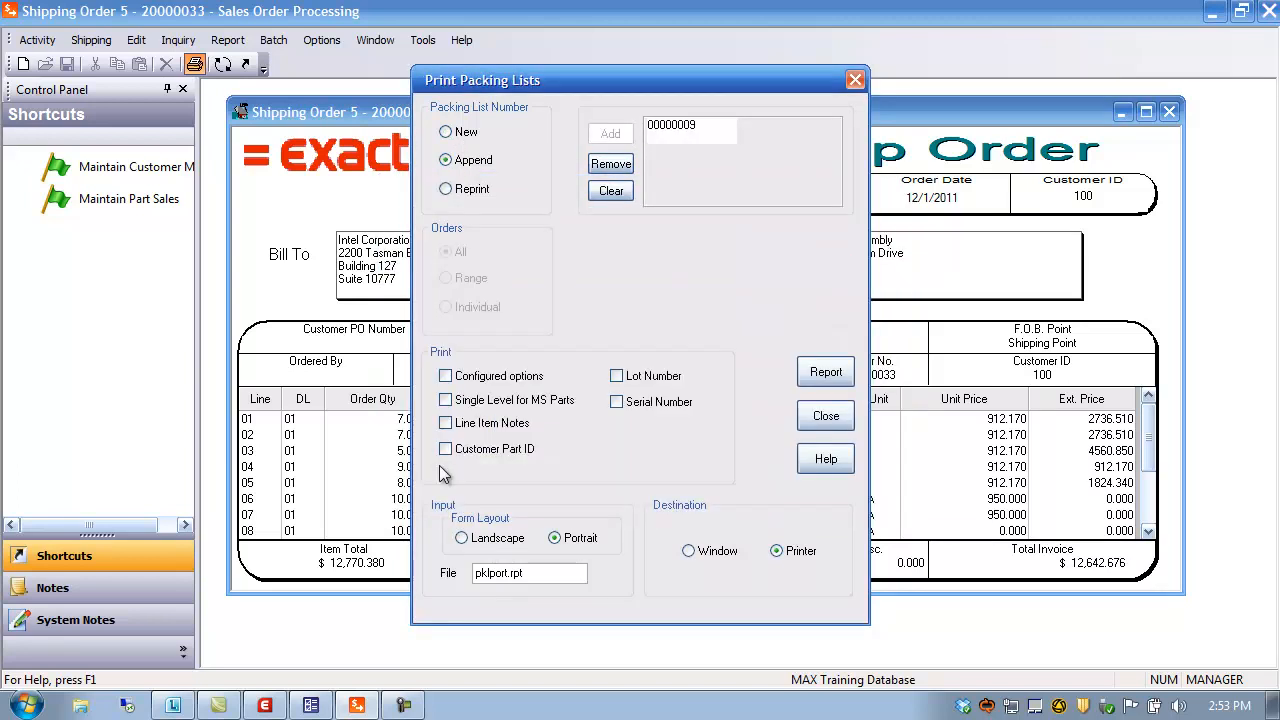
{"action": "left_click", "coordinate": [828, 372]}
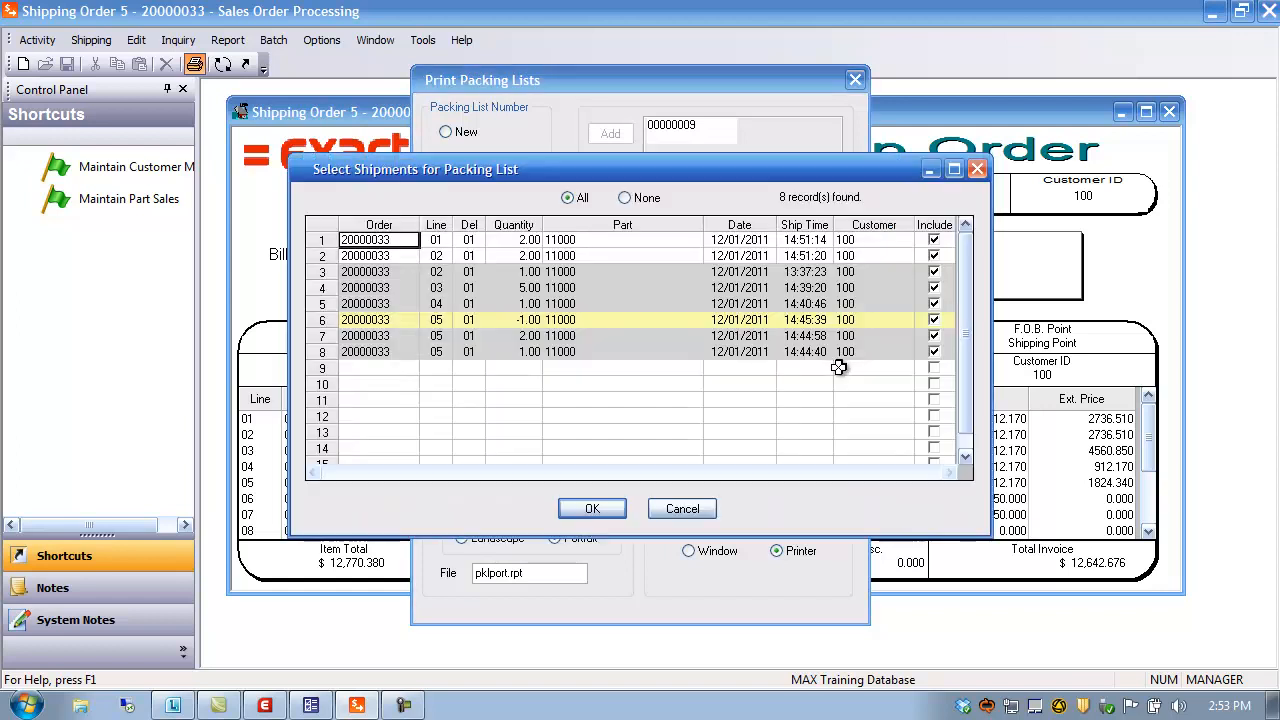
{"action": "left_click", "coordinate": [626, 199]}
{"action": "left_click", "coordinate": [593, 509]}
{"action": "left_click", "coordinate": [814, 372]}
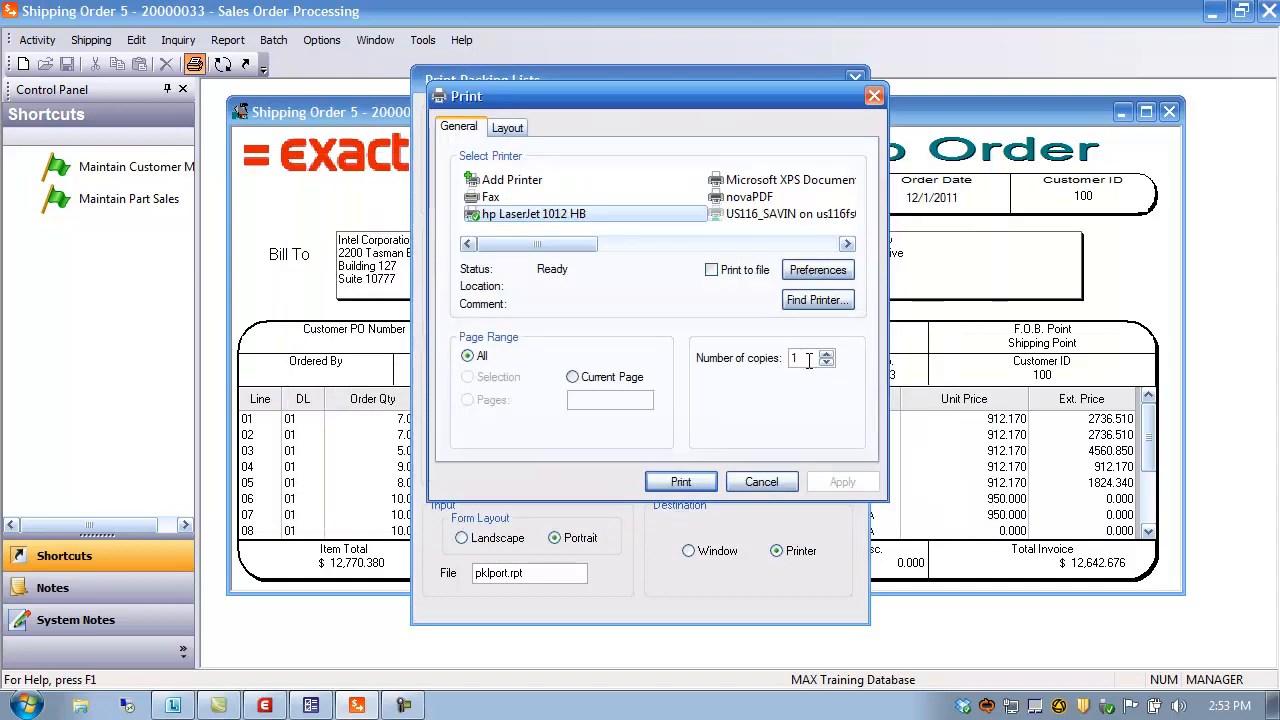
{"action": "left_click", "coordinate": [761, 483]}
{"action": "left_click", "coordinate": [459, 131]}
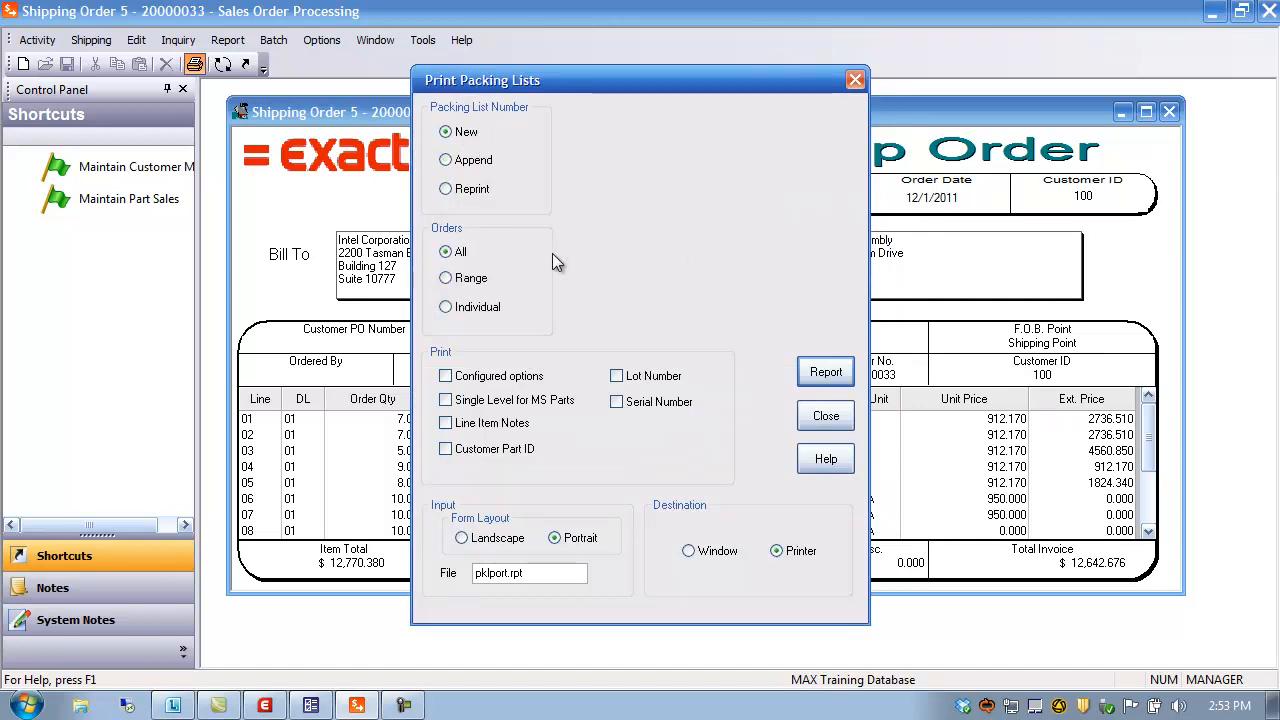
{"action": "left_click", "coordinate": [467, 161]}
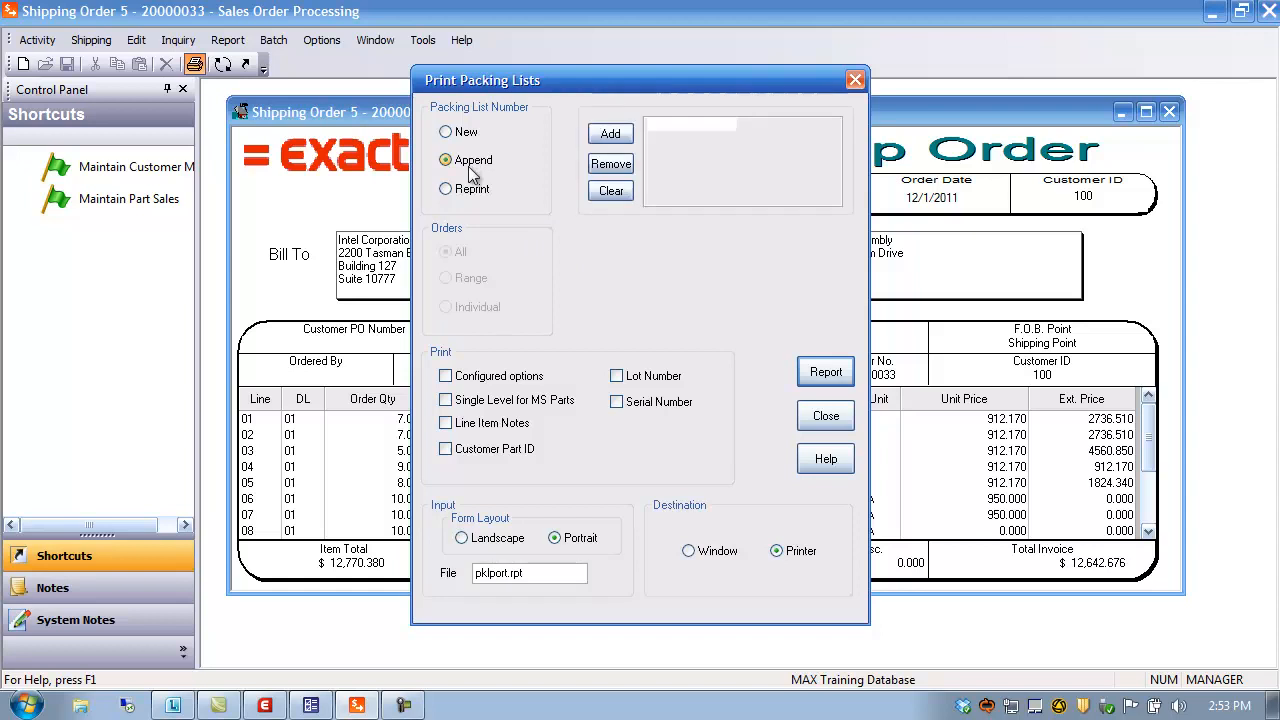
{"action": "left_click", "coordinate": [468, 190]}
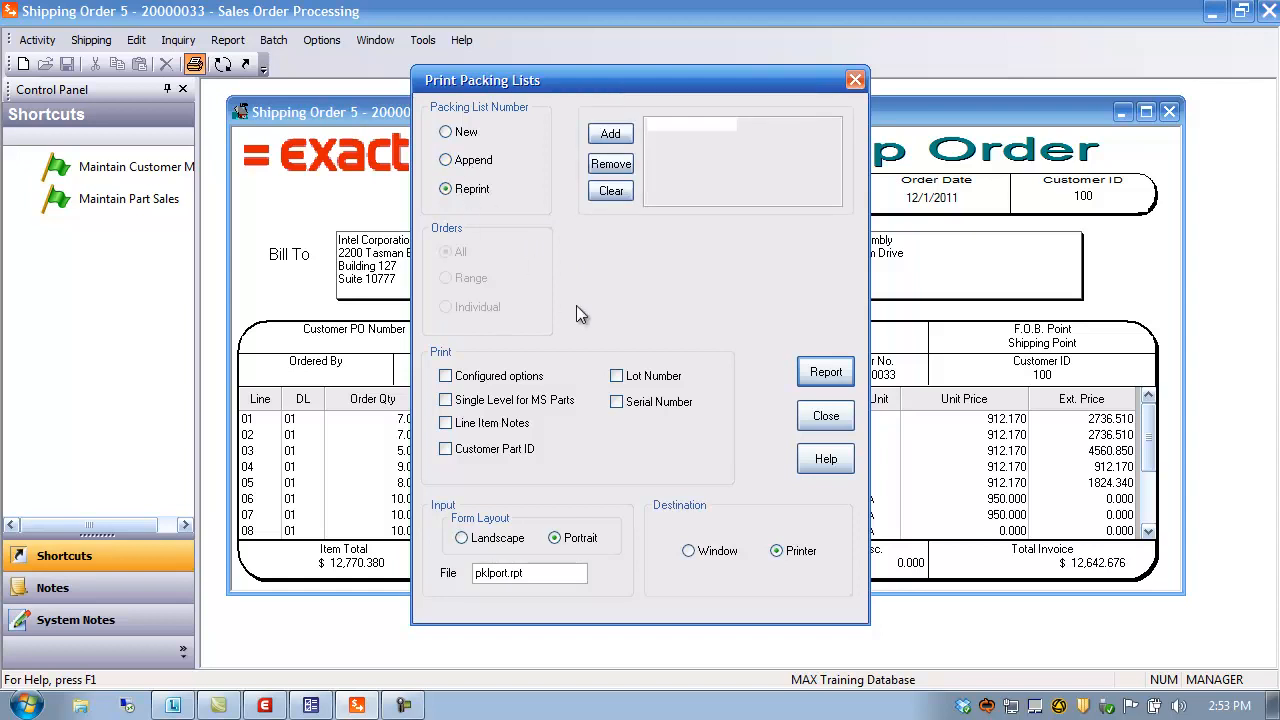
{"action": "left_click", "coordinate": [826, 417]}
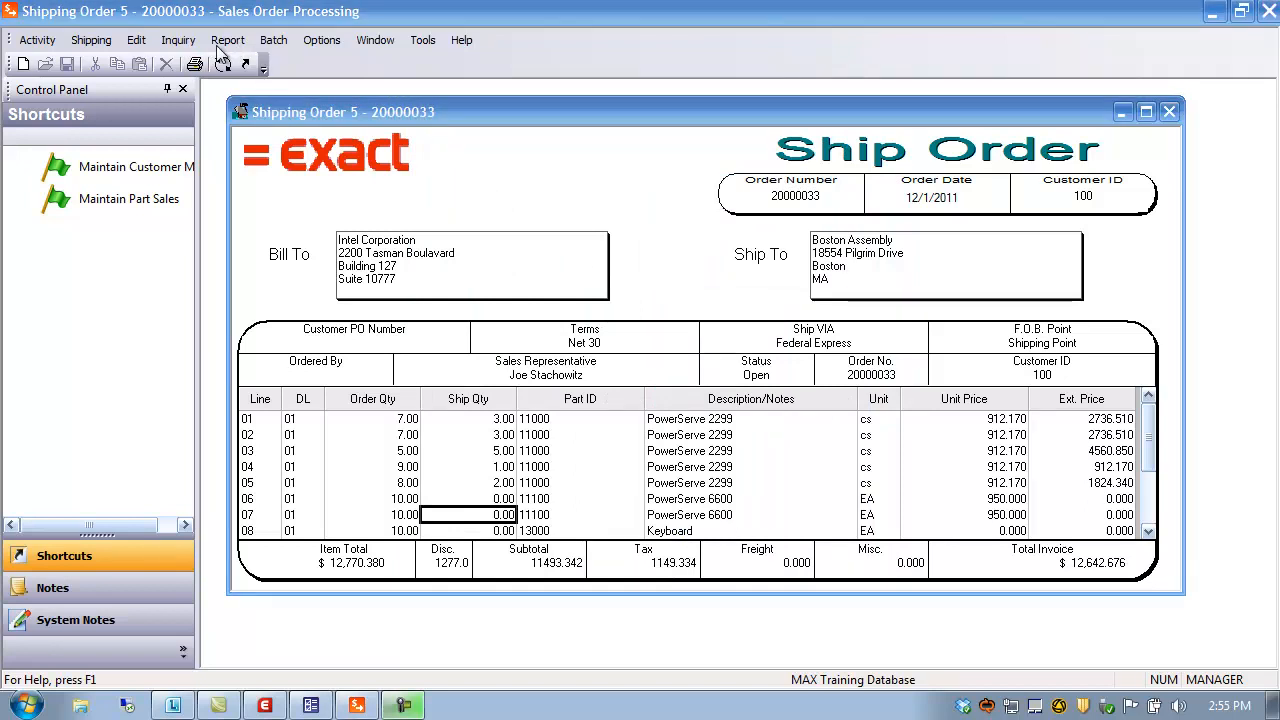
Close the Print Shipping Labels settings and the shipping order 20000033 window
{"action": "left_click", "coordinate": [226, 45]}
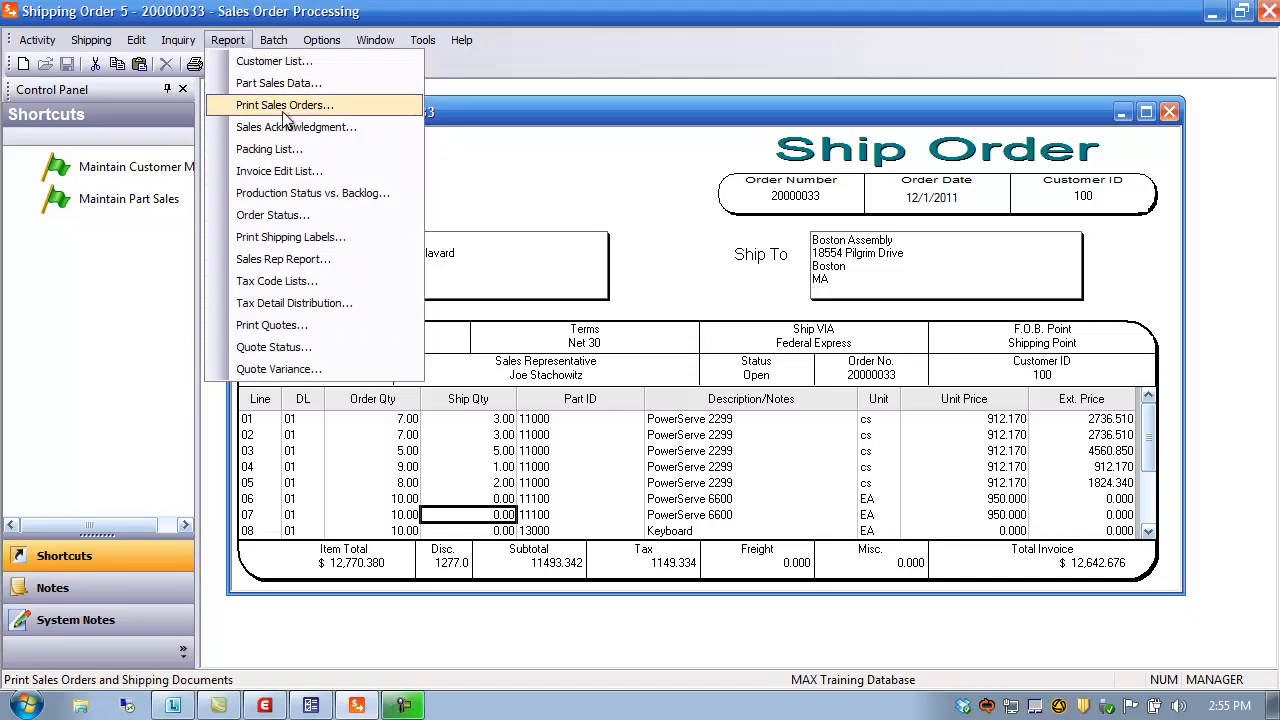
{"action": "left_click", "coordinate": [293, 240]}
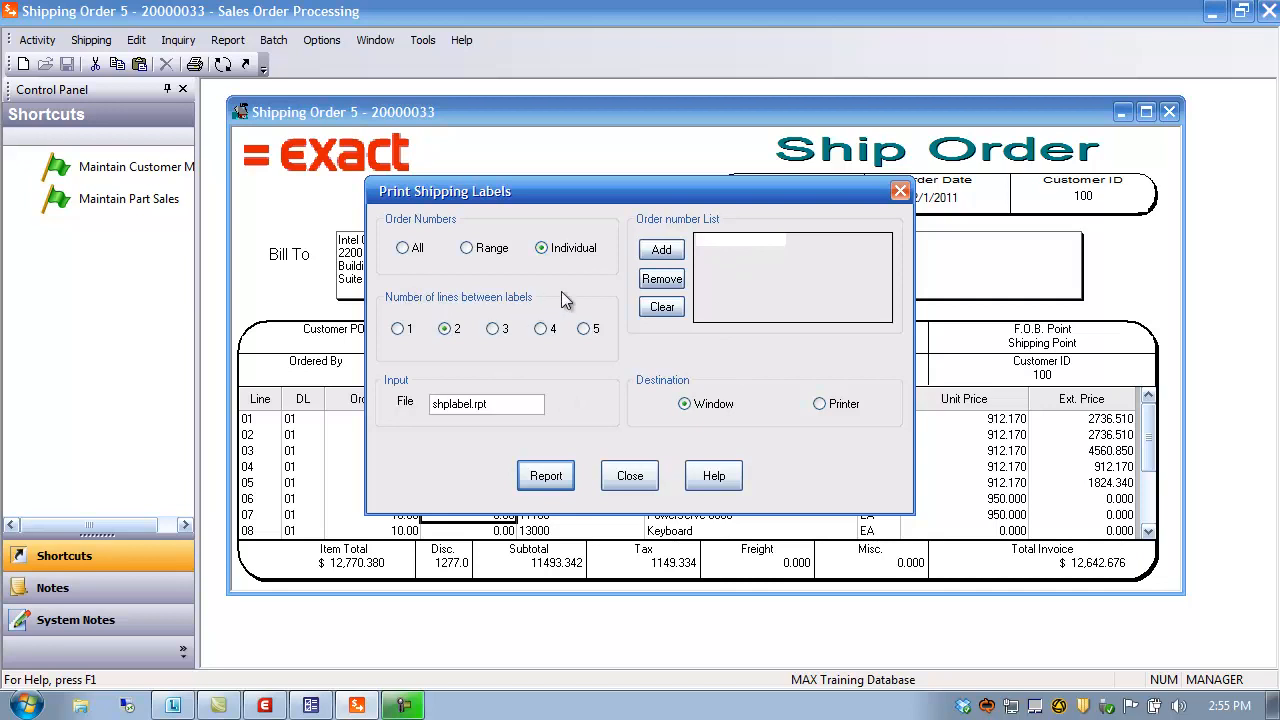
{"action": "left_click", "coordinate": [636, 477]}
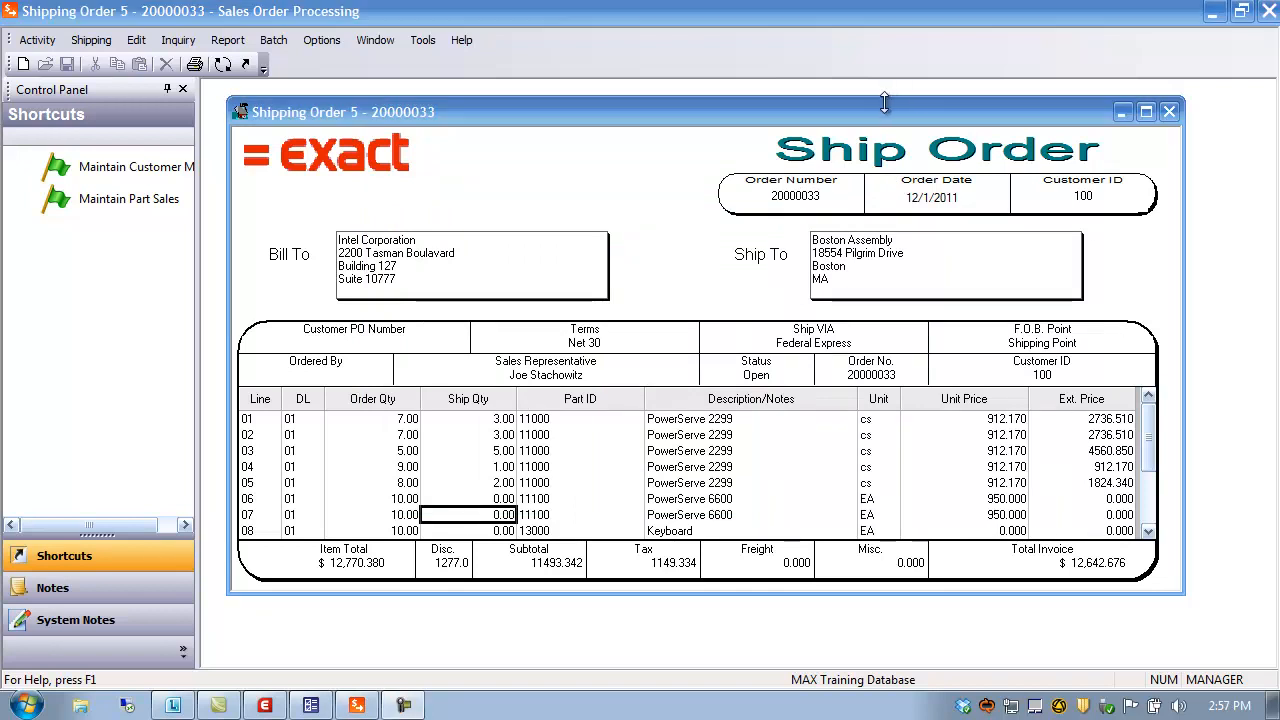
{"action": "left_click", "coordinate": [1168, 111]}
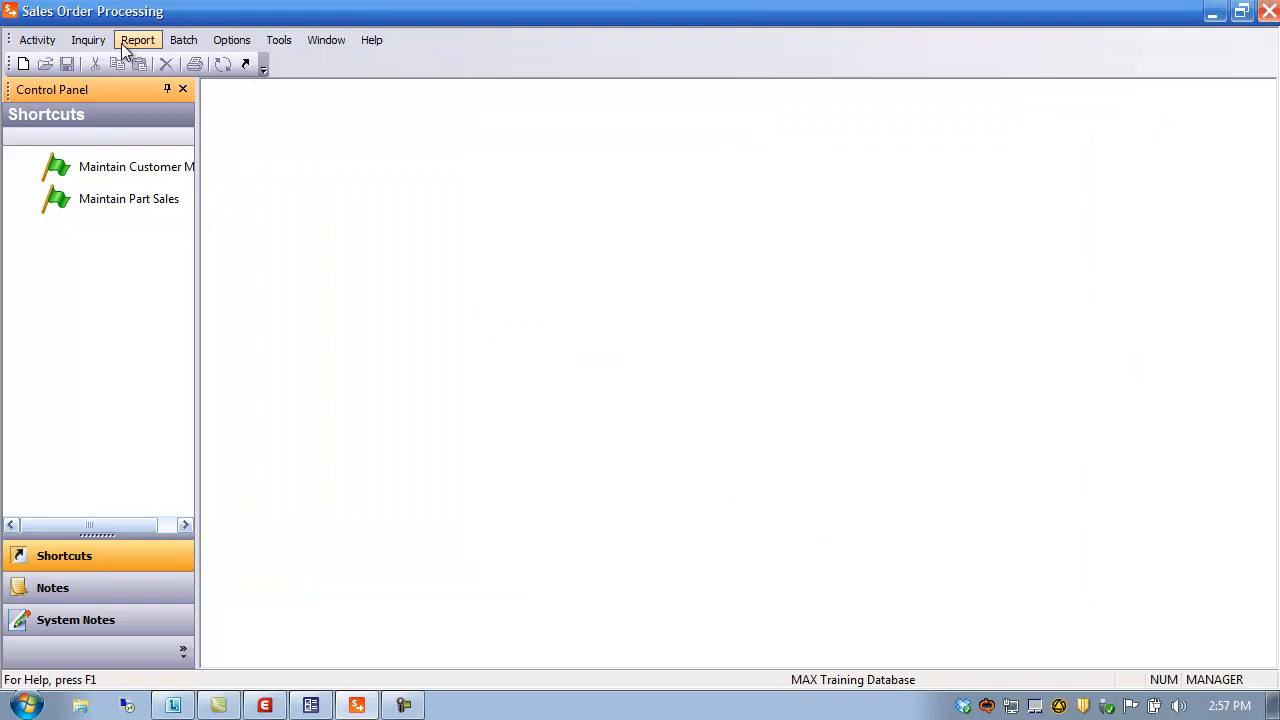
Create a new credit memo in Order Entry for customer Medtronic Corporation
{"action": "left_click", "coordinate": [40, 44]}
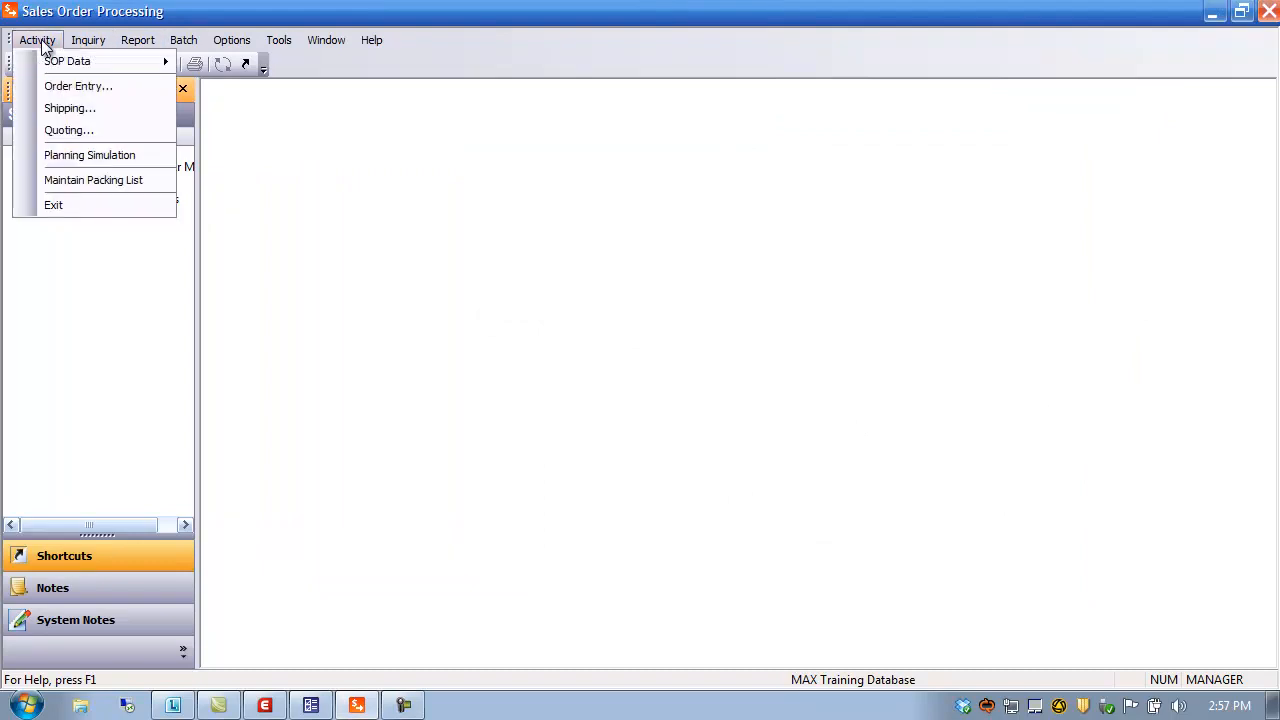
{"action": "left_click", "coordinate": [69, 88]}
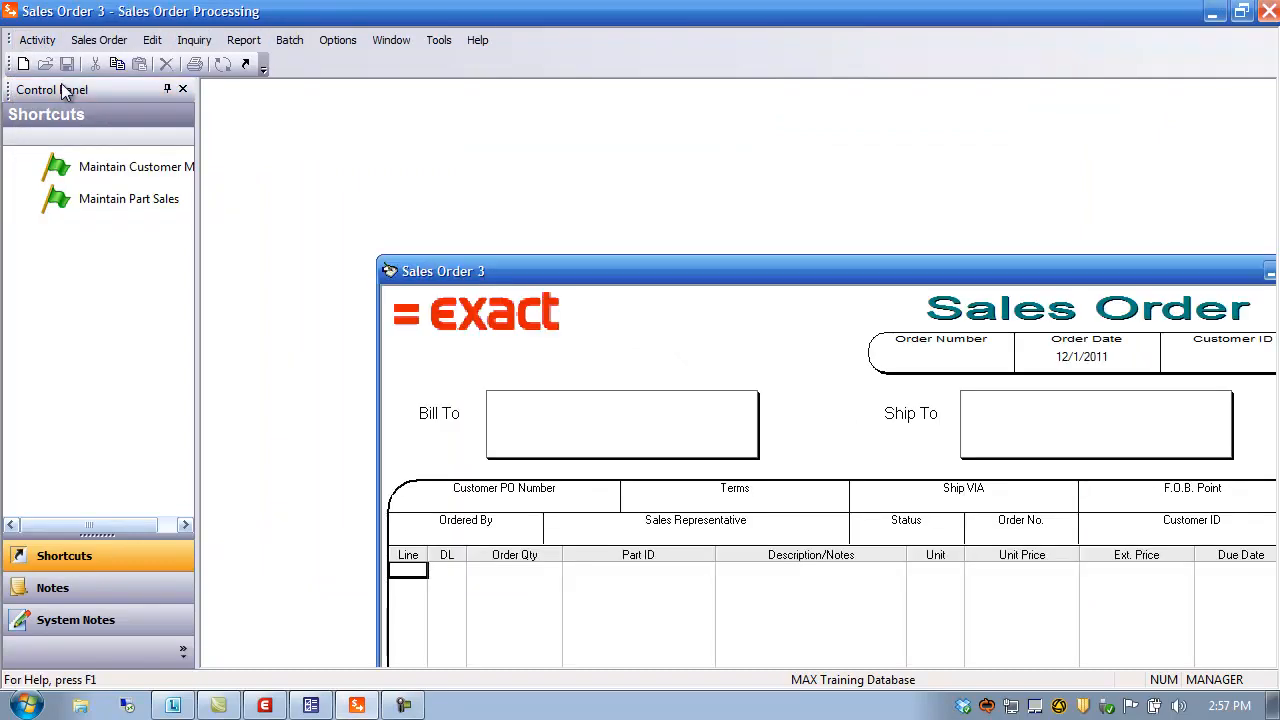
{"action": "left_click", "coordinate": [99, 40]}
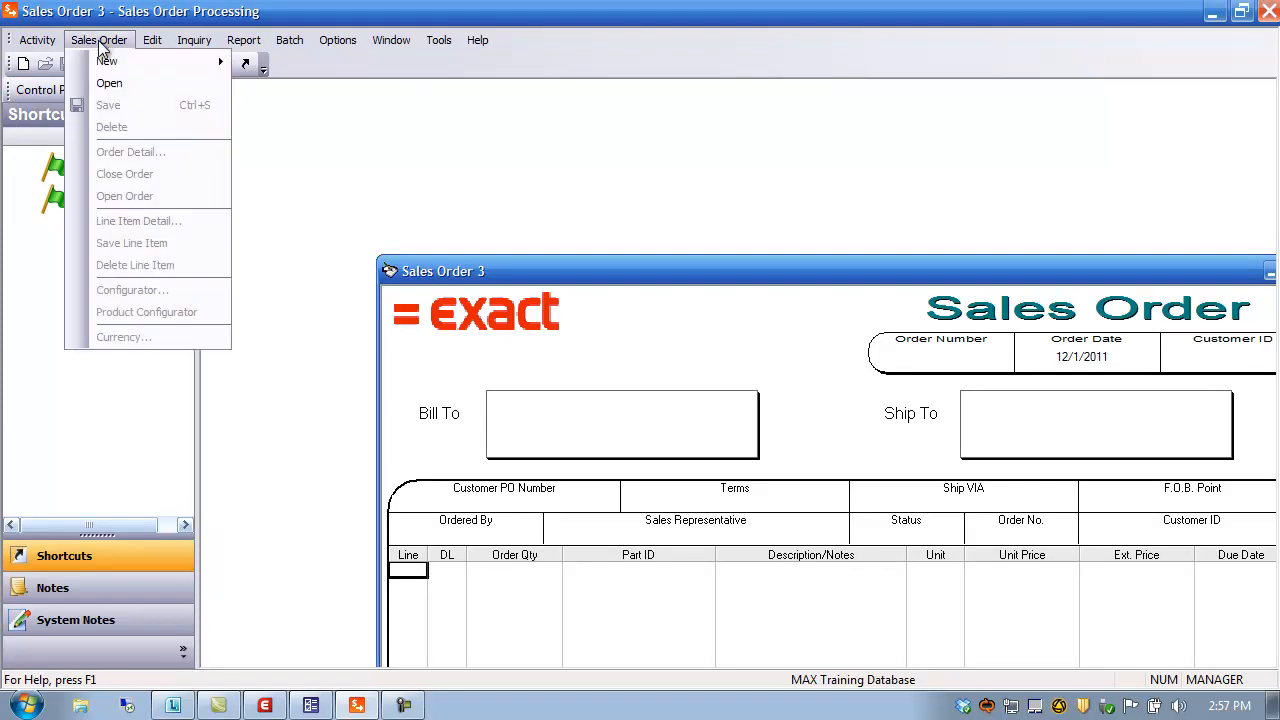
{"action": "mouse_move", "coordinate": [111, 59]}
{"action": "left_click", "coordinate": [282, 91]}
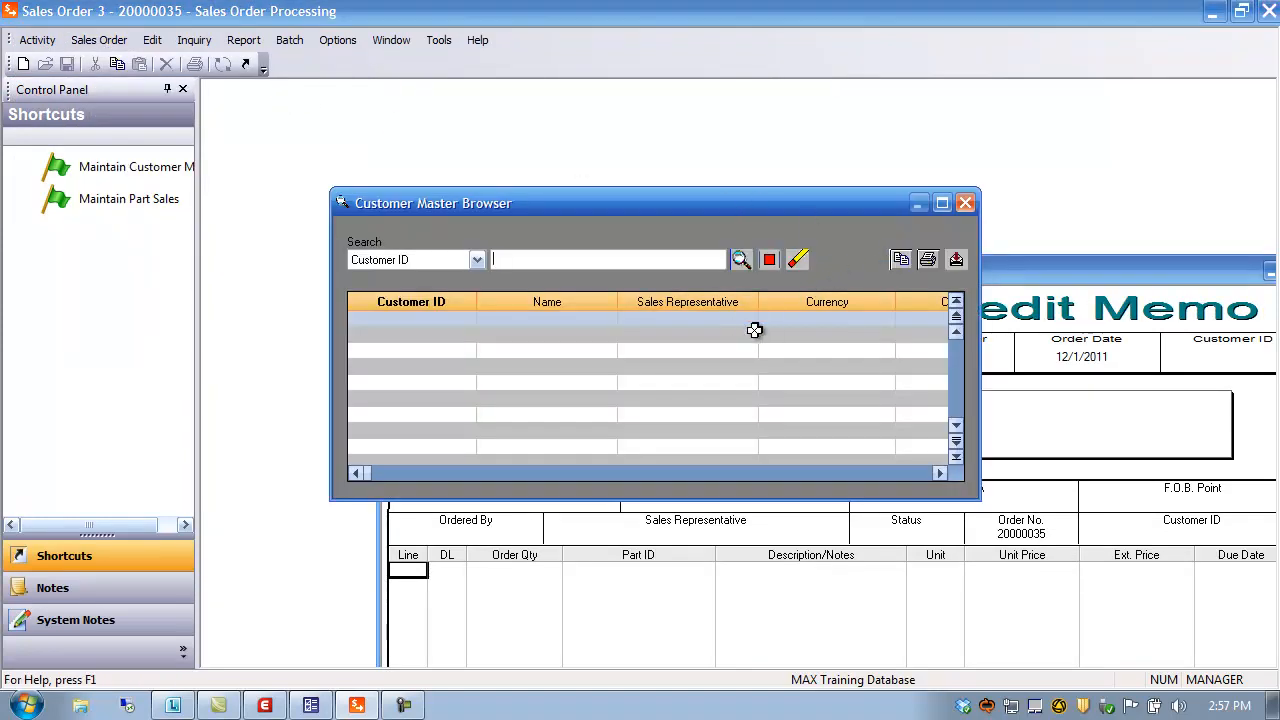
{"action": "left_click", "coordinate": [741, 260]}
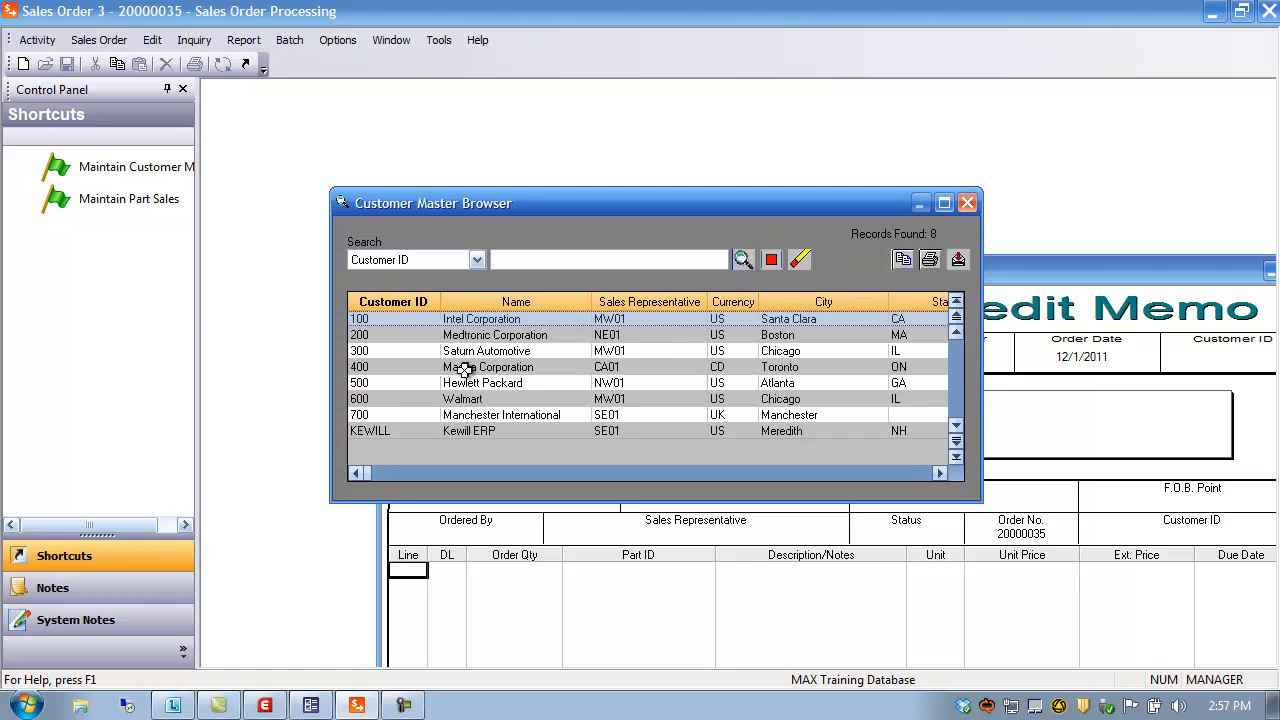
{"action": "double_click", "coordinate": [376, 333]}
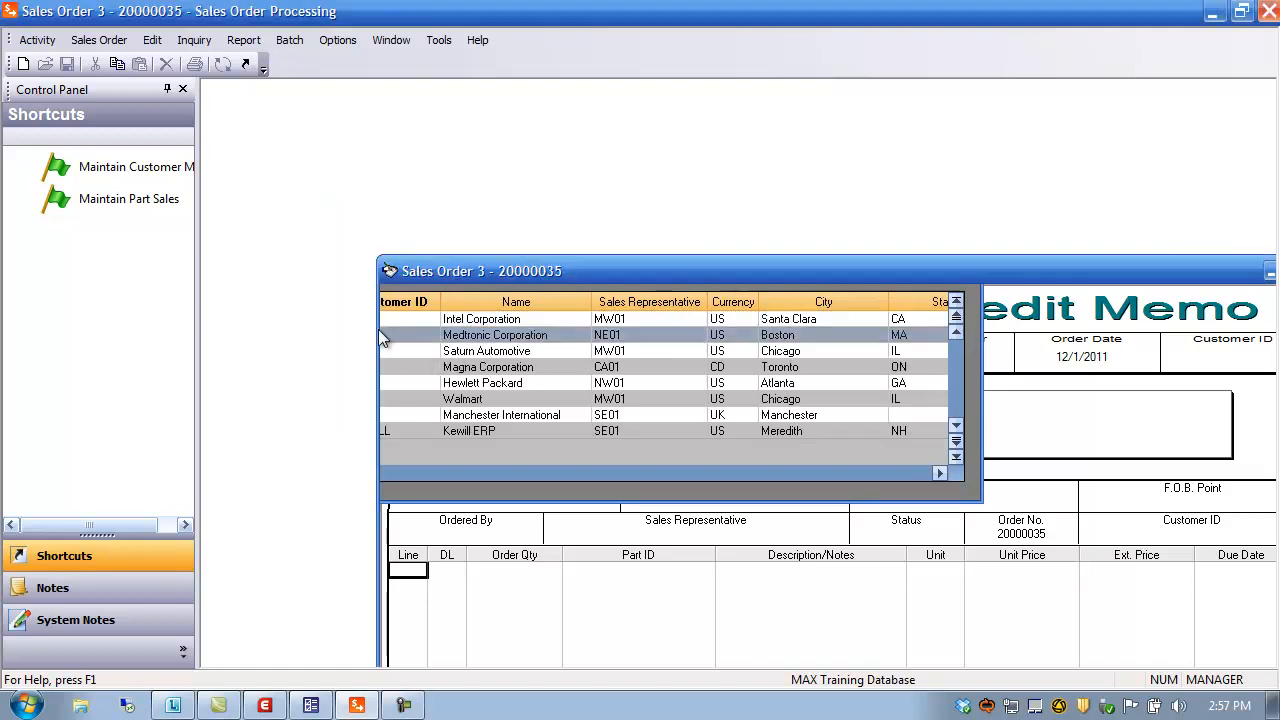
Enter line 01 with order quantity 10 of part 11000
{"action": "left_click_drag", "start_coordinate": [708, 275], "coordinate": [564, 113]}
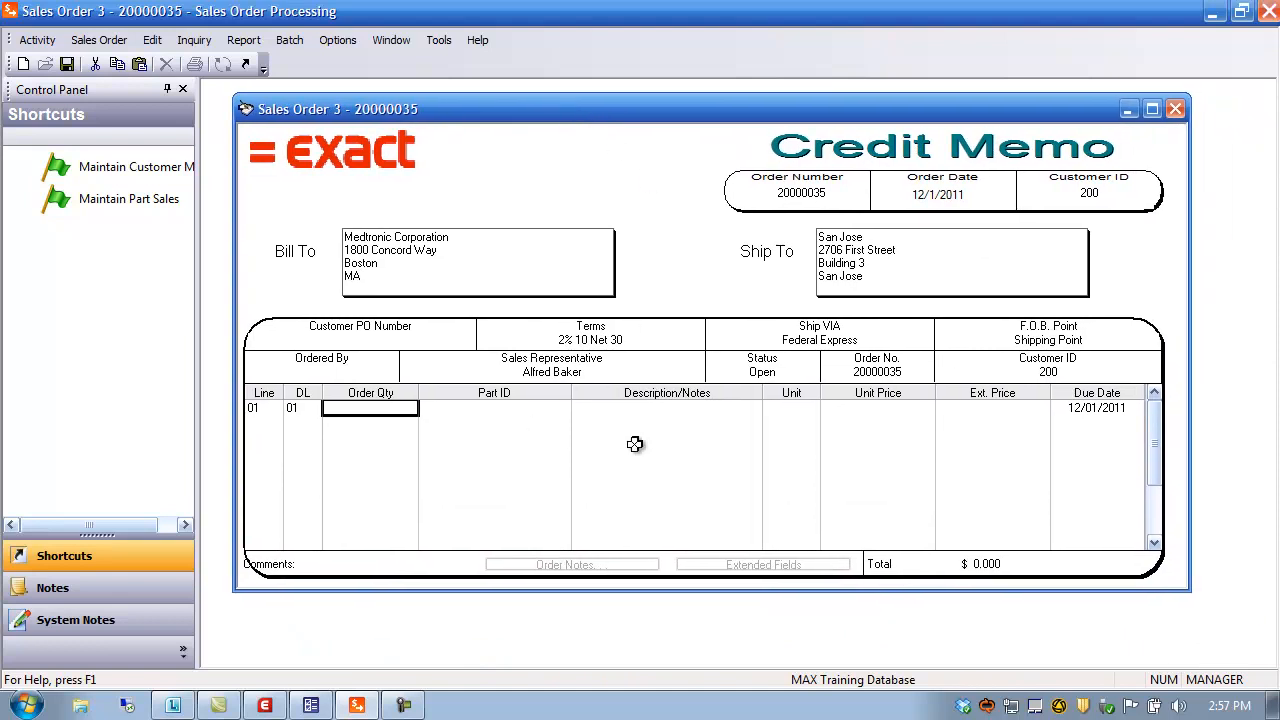
{"action": "type", "text": "10"}
{"action": "key", "text": "Tab"}
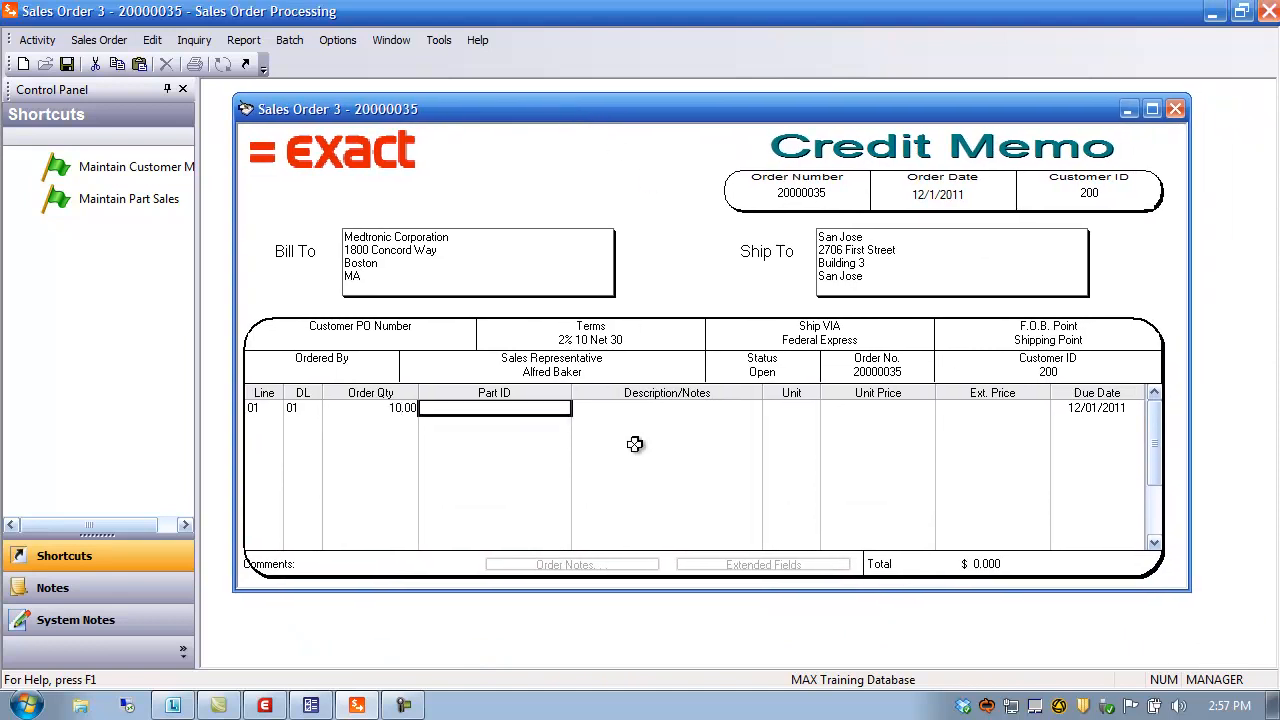
{"action": "type", "text": "110"}
{"action": "key", "text": "Tab"}
{"action": "key", "text": "Tab"}
{"action": "key", "text": "Tab"}
{"action": "key", "text": "Tab"}
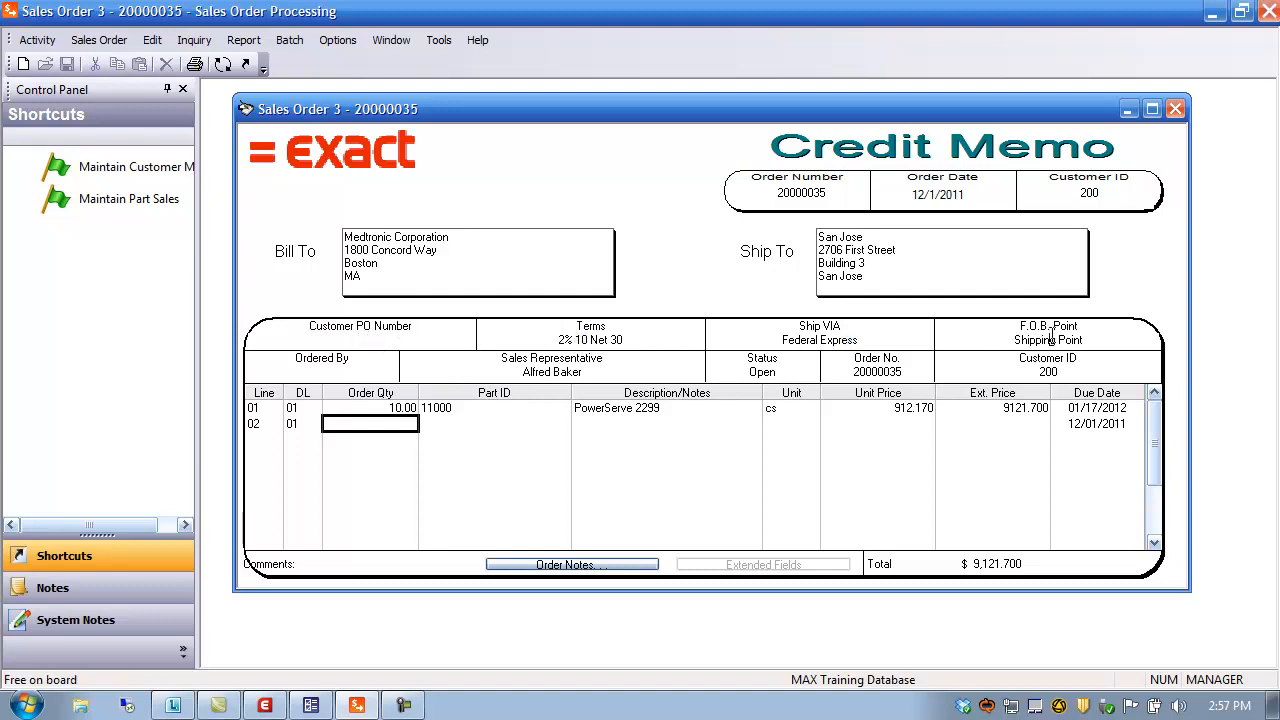
Review the shipping address and payment terms codes, leaving them unchanged
{"action": "left_click", "coordinate": [855, 262]}
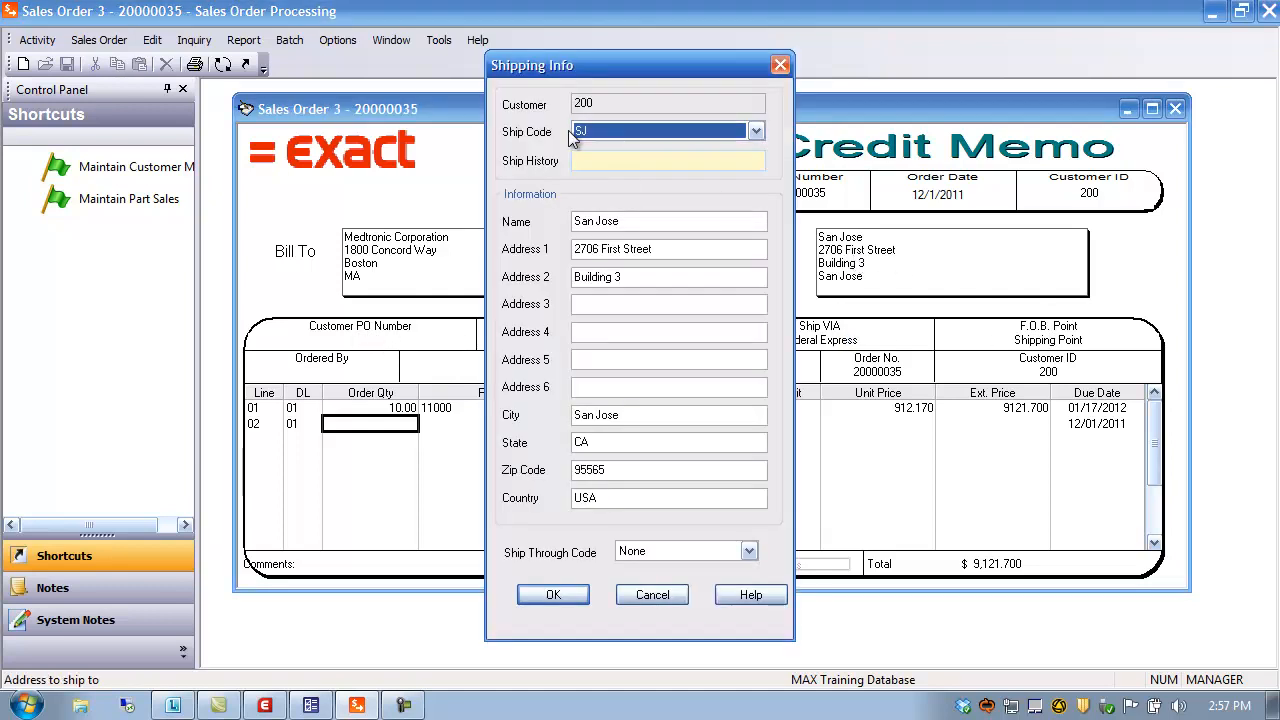
{"action": "left_click", "coordinate": [780, 65]}
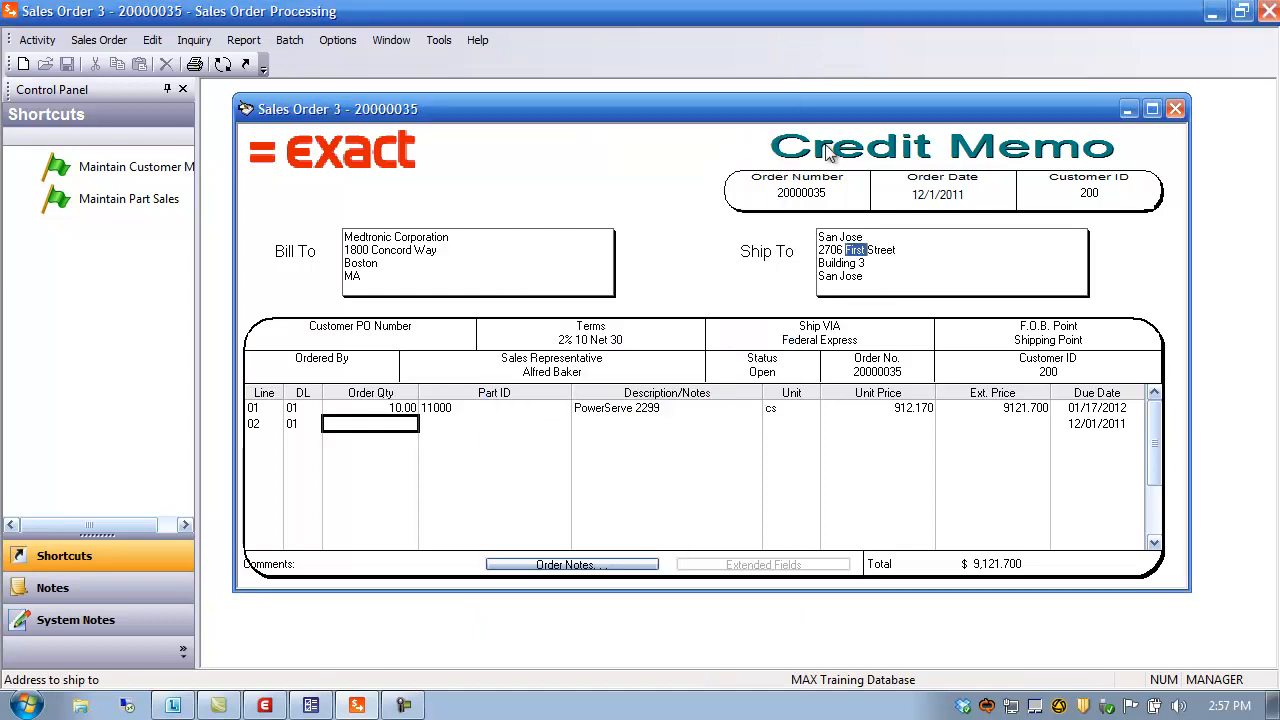
{"action": "left_click", "coordinate": [347, 264]}
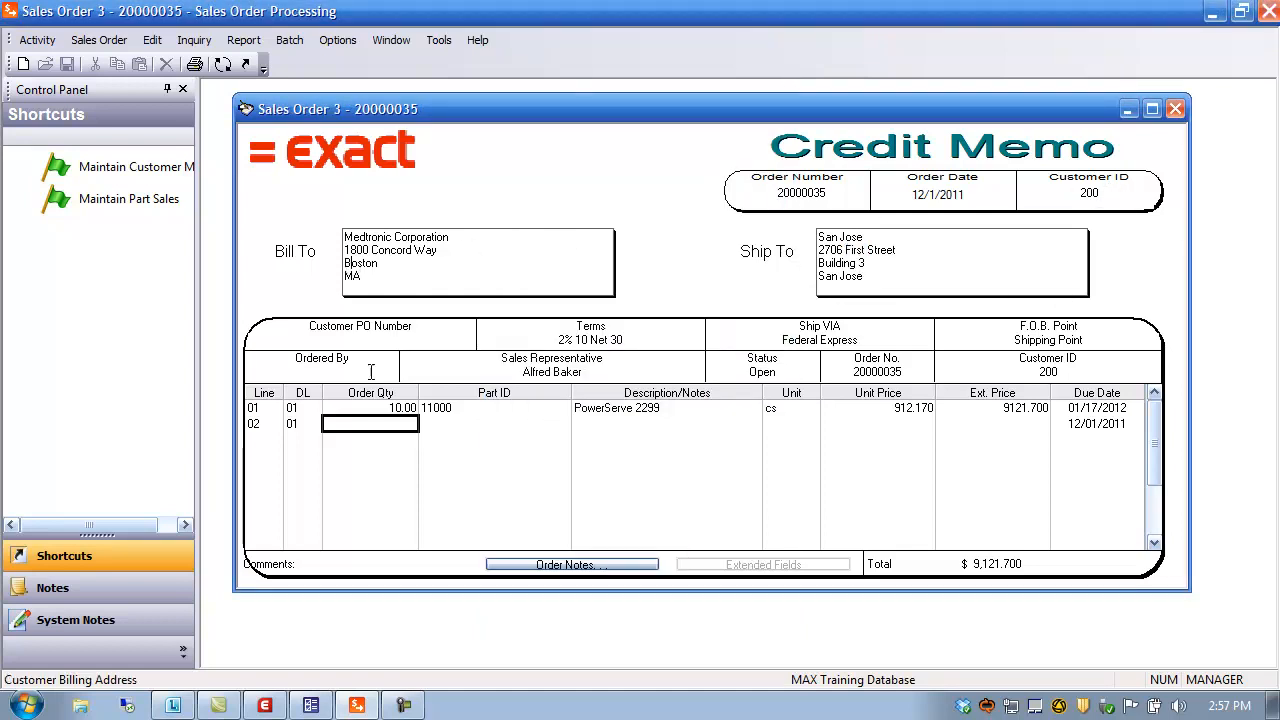
{"action": "double_click", "coordinate": [578, 336]}
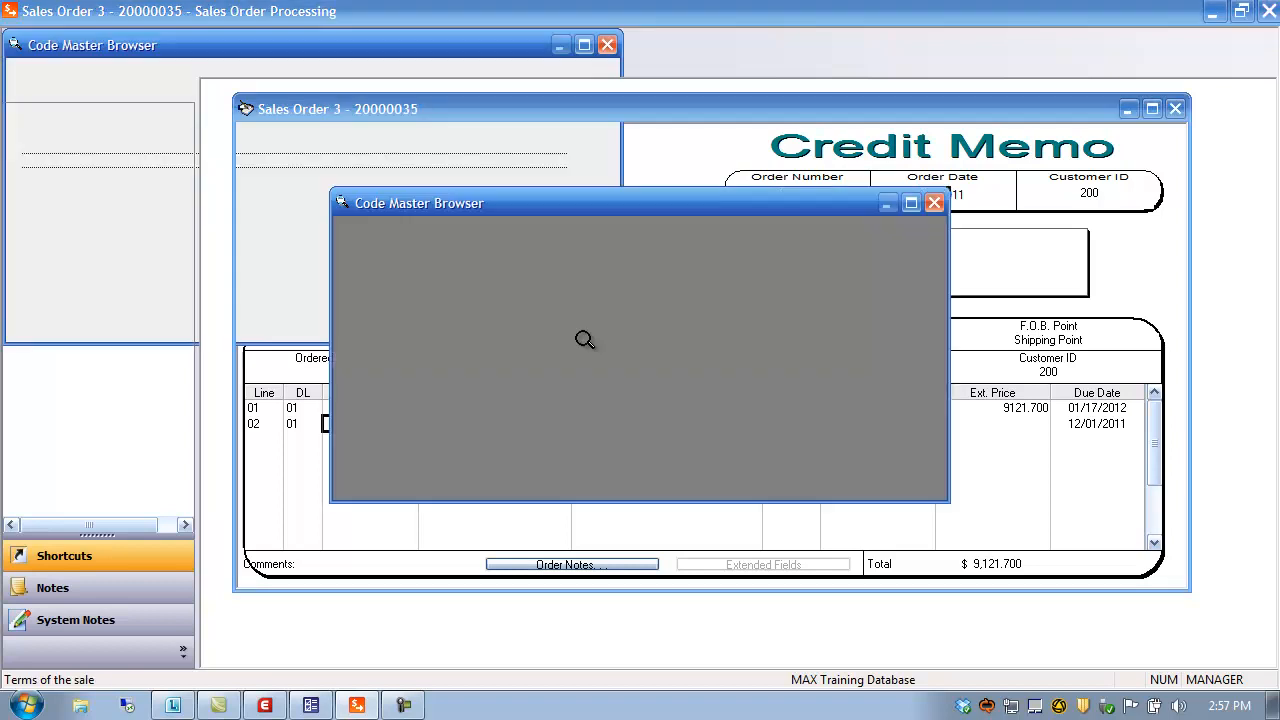
{"action": "left_click", "coordinate": [917, 203]}
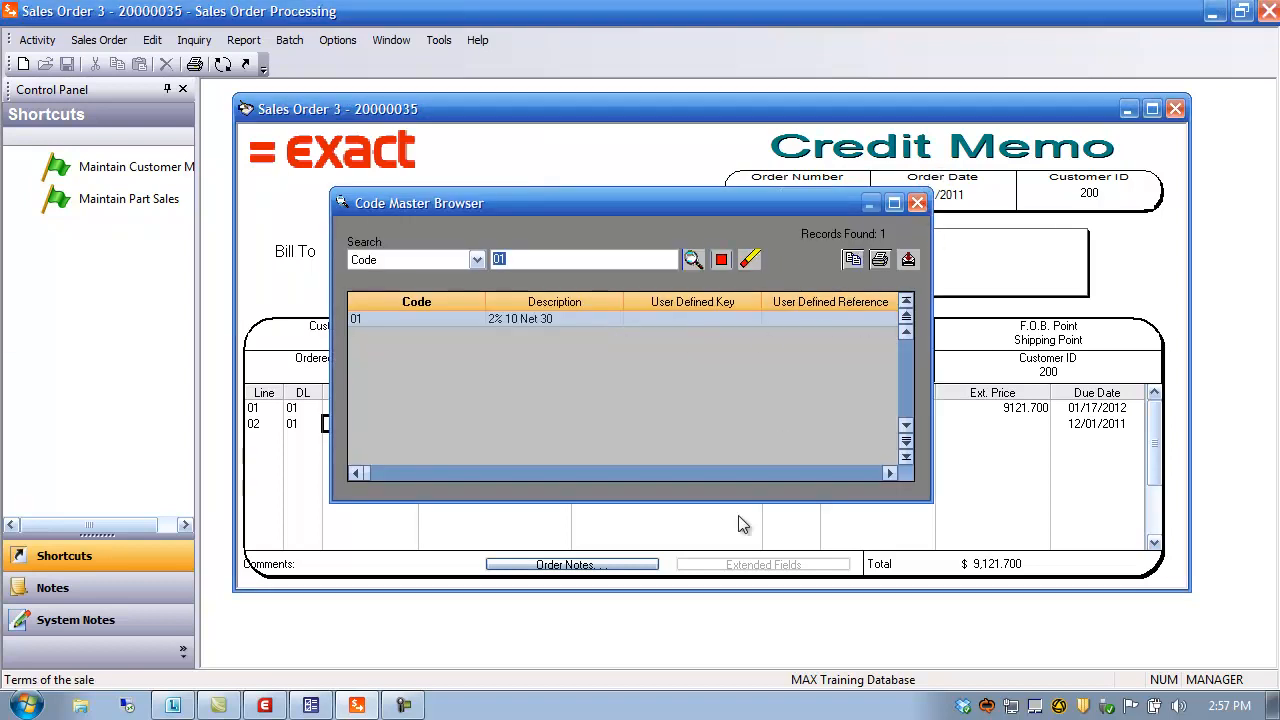
{"action": "left_click", "coordinate": [455, 420]}
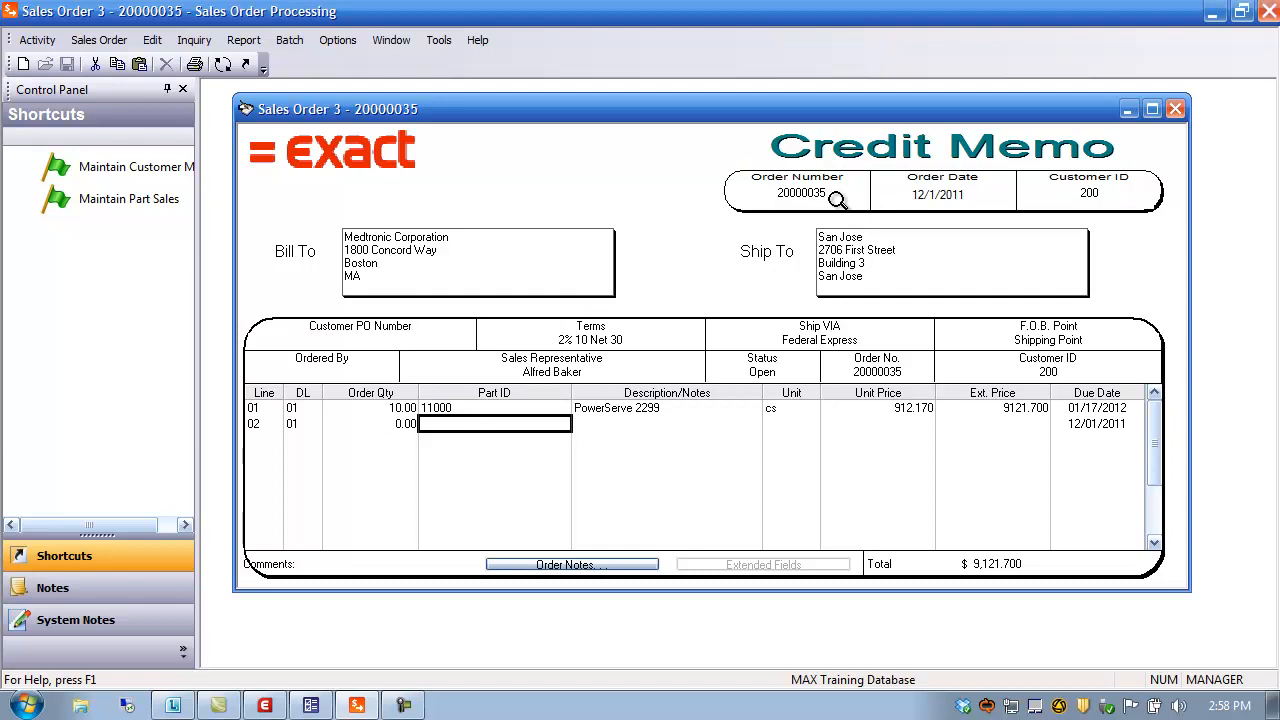
Switch credit memo 20000035 to the Ship Order form, ship 10 on line 01, and save
{"action": "left_click", "coordinate": [223, 66]}
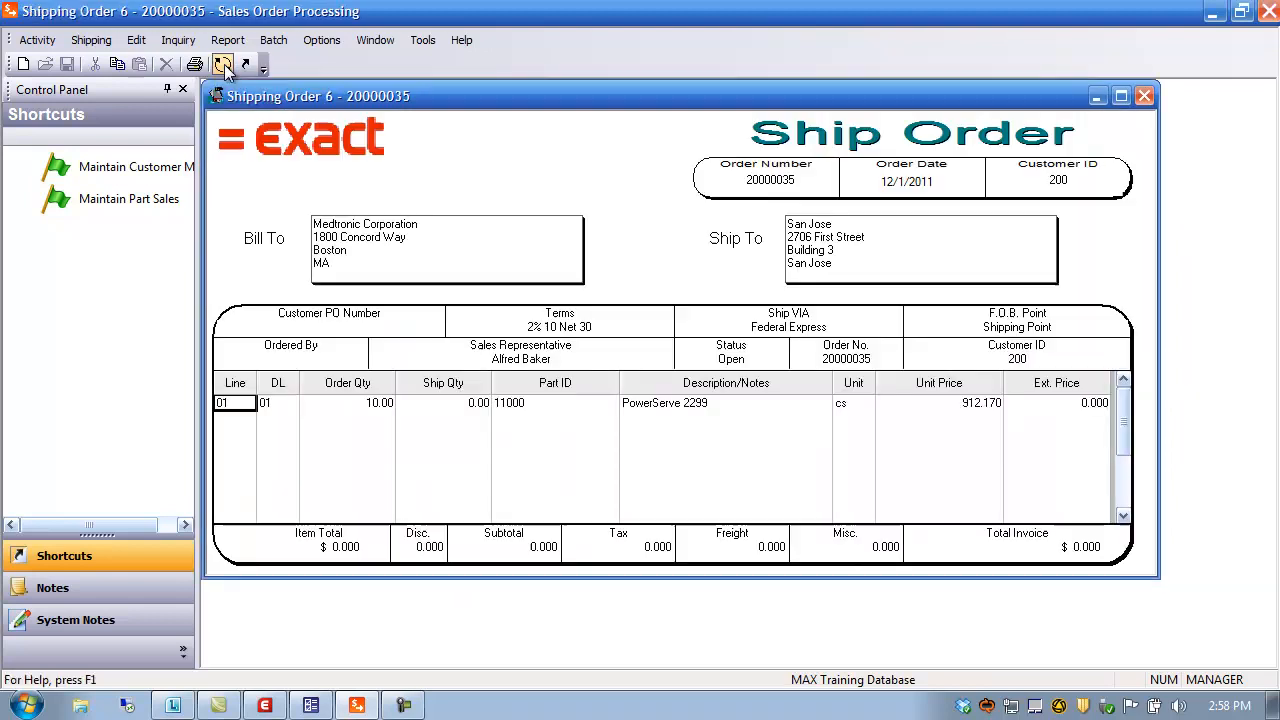
{"action": "left_click", "coordinate": [443, 403]}
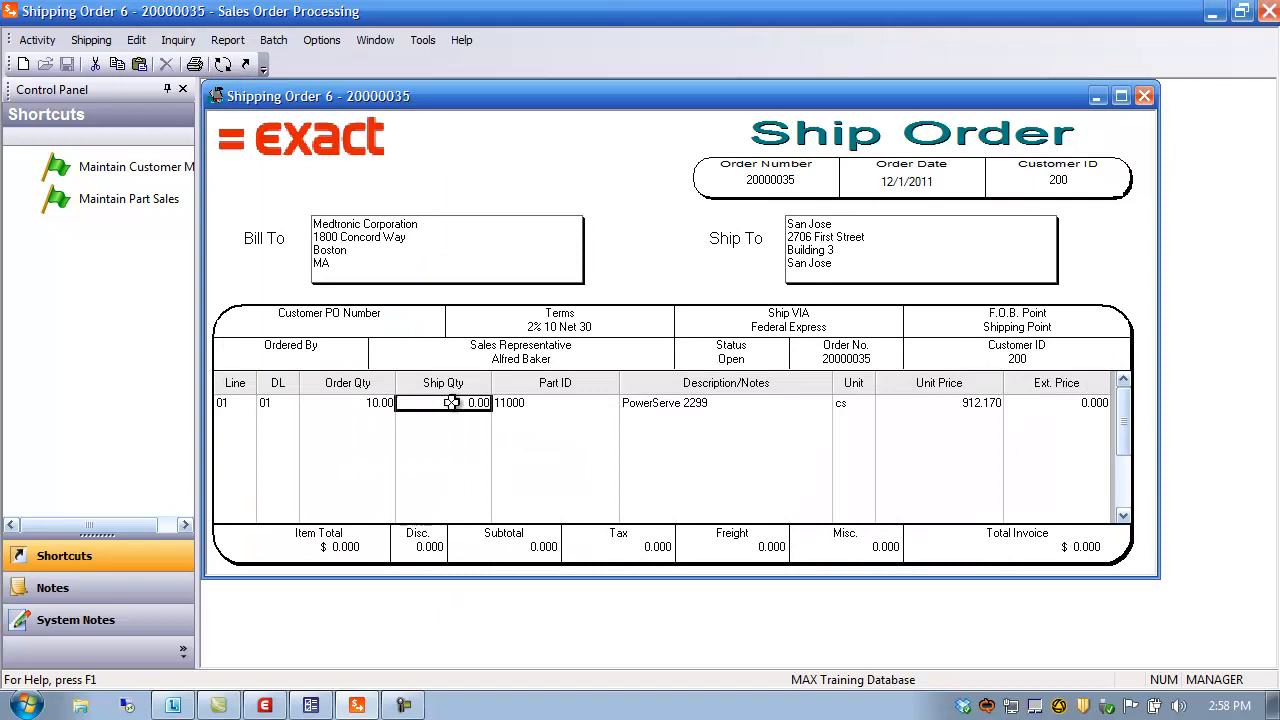
{"action": "type", "text": "10"}
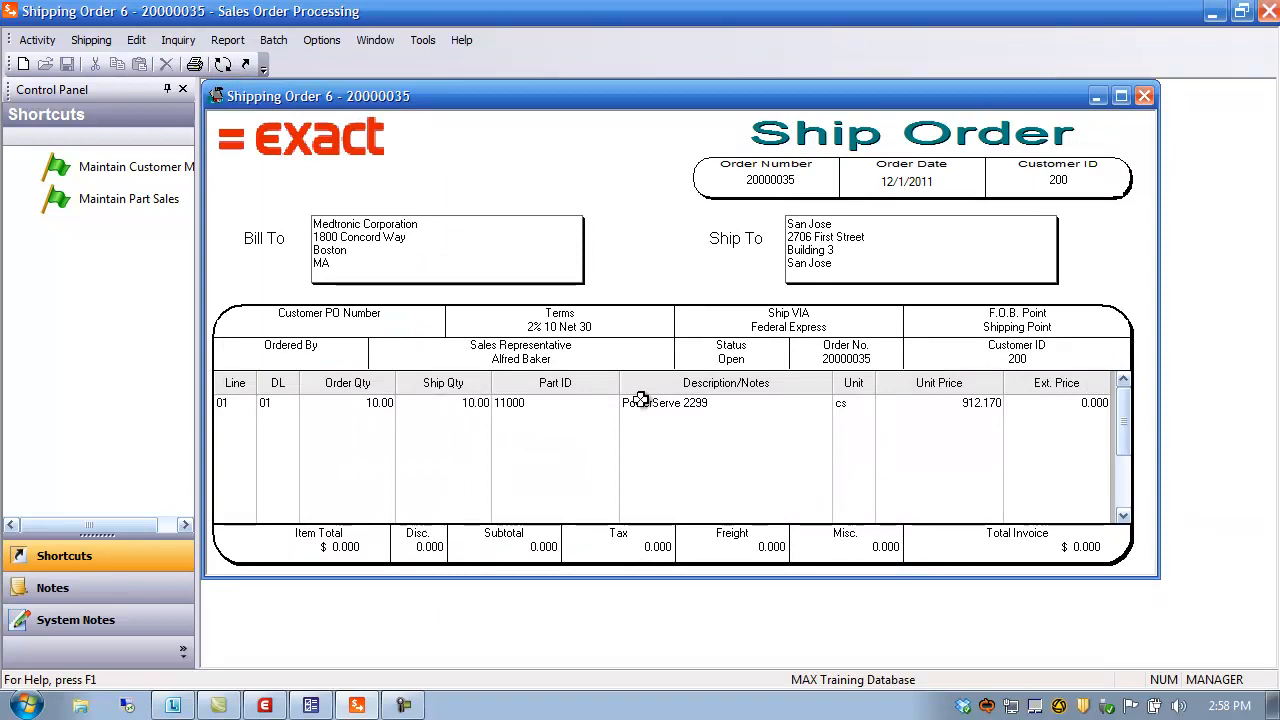
{"action": "key", "text": "Tab"}
{"action": "key", "text": "Tab"}
{"action": "key", "text": "Tab"}
{"action": "key", "text": "Tab"}
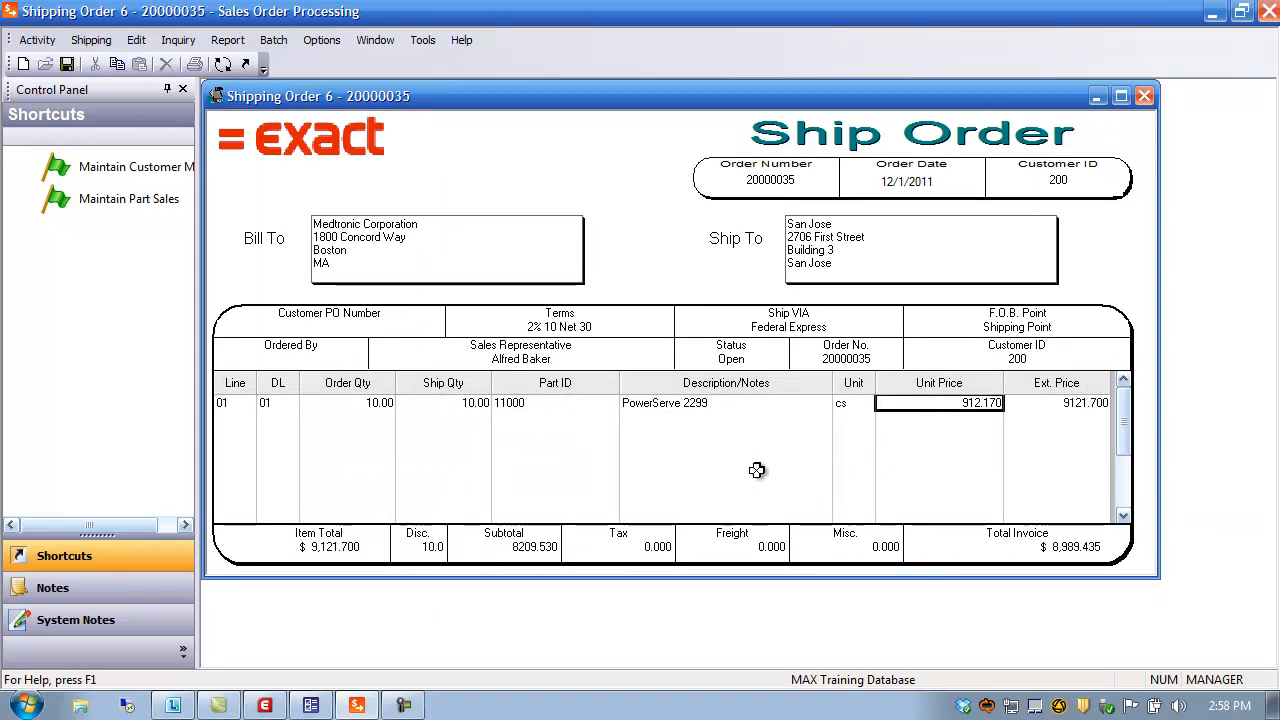
{"action": "key", "text": "Tab"}
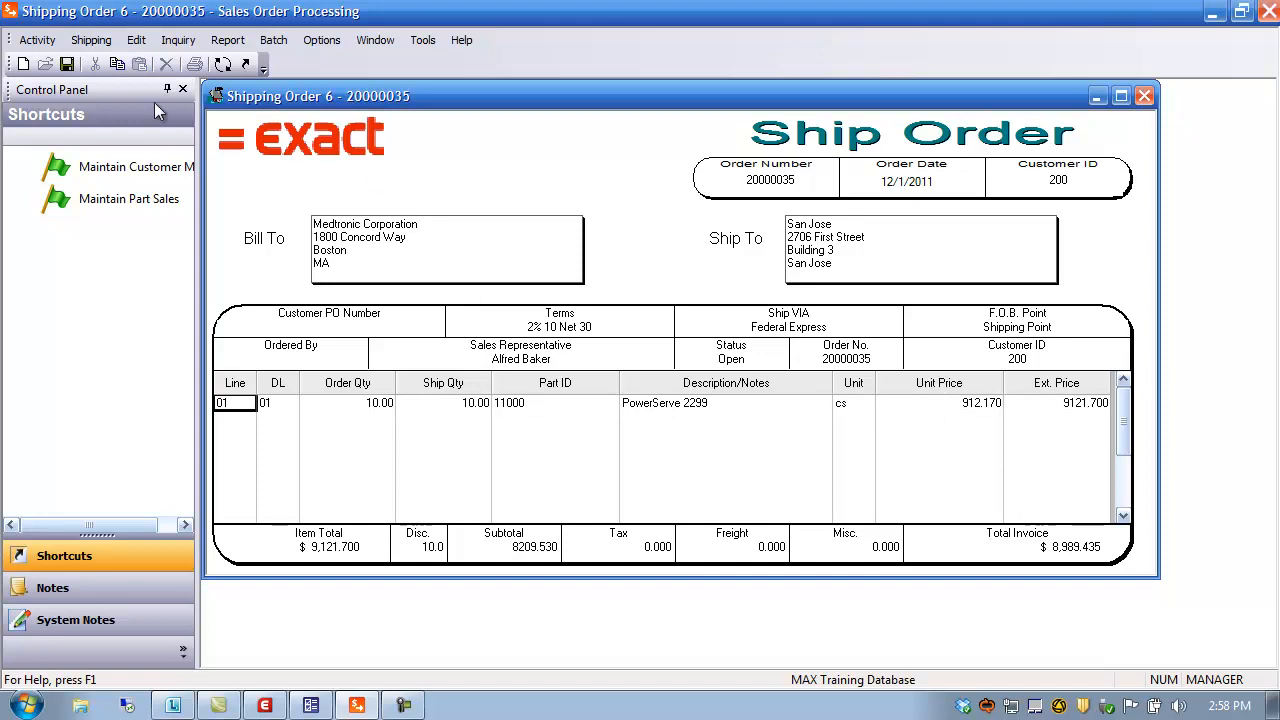
{"action": "left_click", "coordinate": [67, 64]}
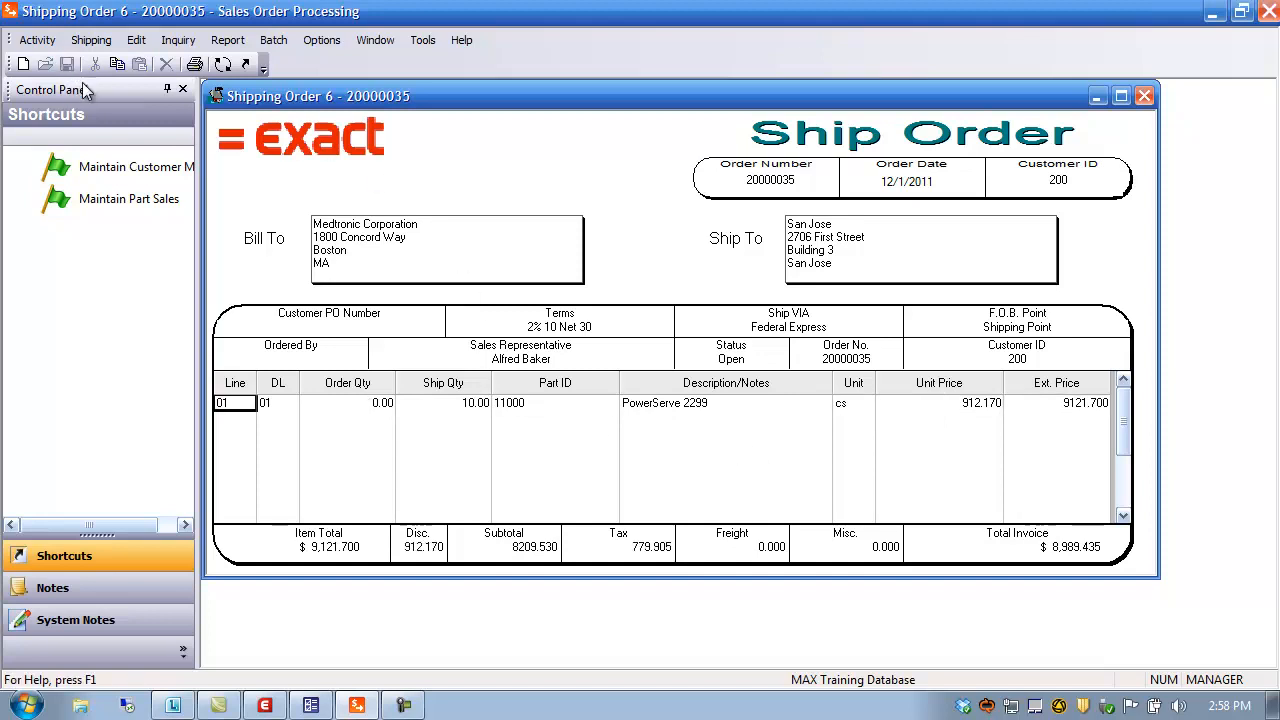
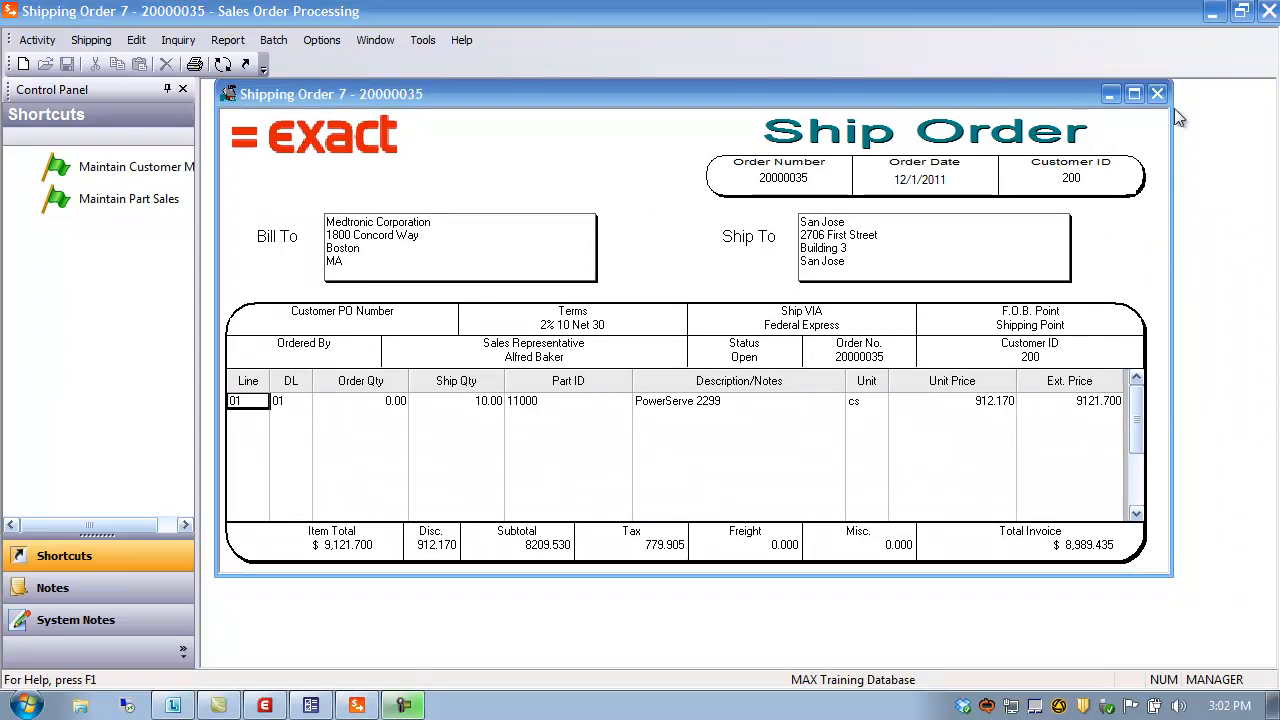
Close shipping order 20000035 and show the Inquiry menu's list of sales order inquiries
{"action": "left_click", "coordinate": [1157, 94]}
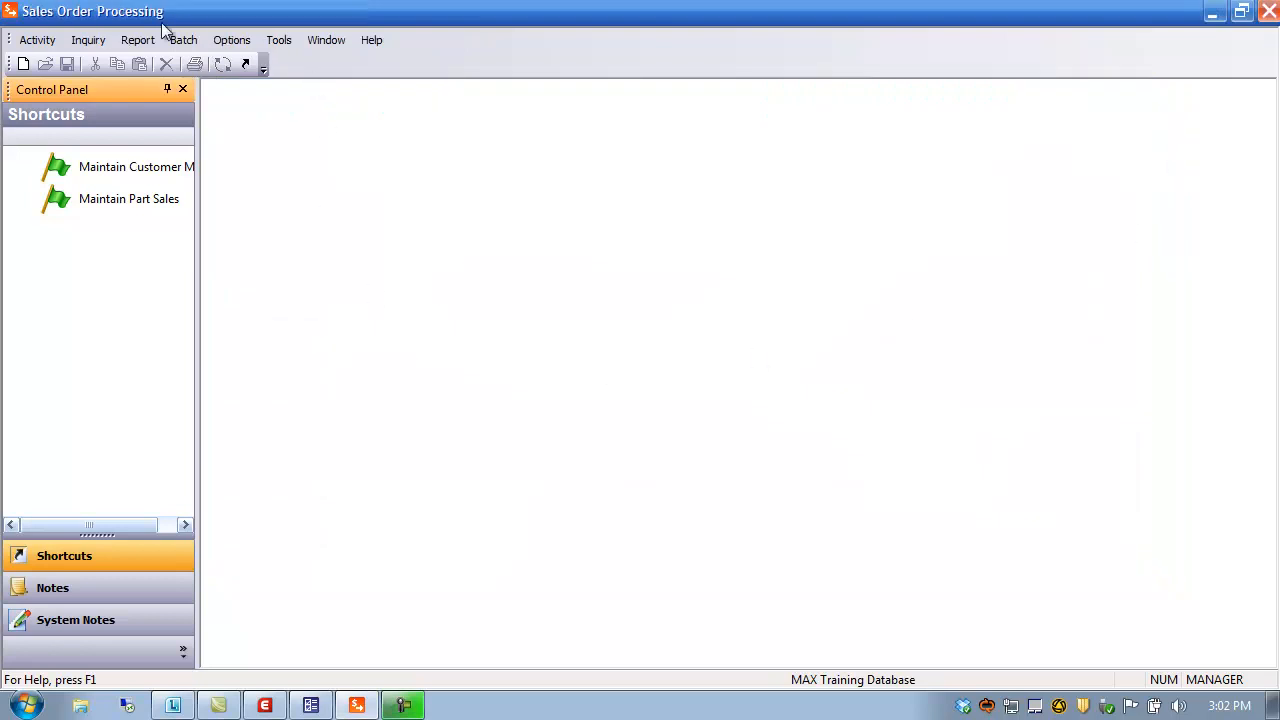
{"action": "left_click", "coordinate": [88, 40]}
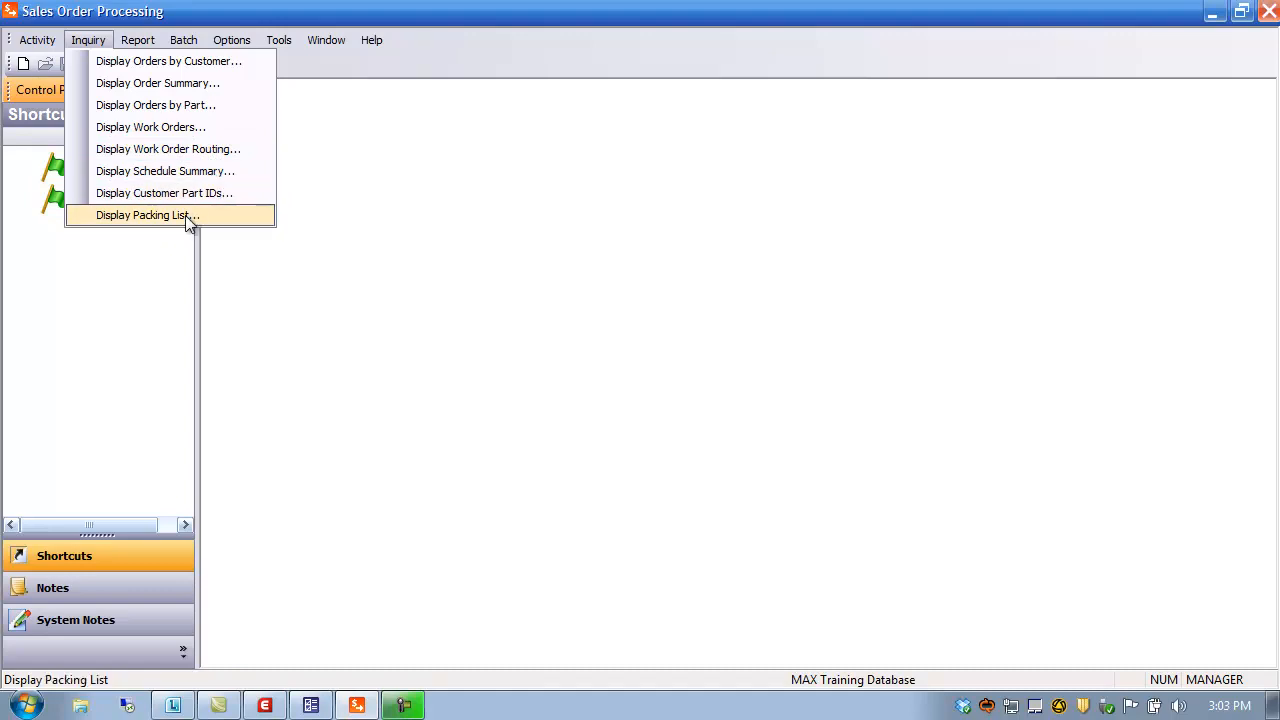
Start Display Orders by Customer and pick customer 100 from the customer browser
{"action": "left_click", "coordinate": [158, 62]}
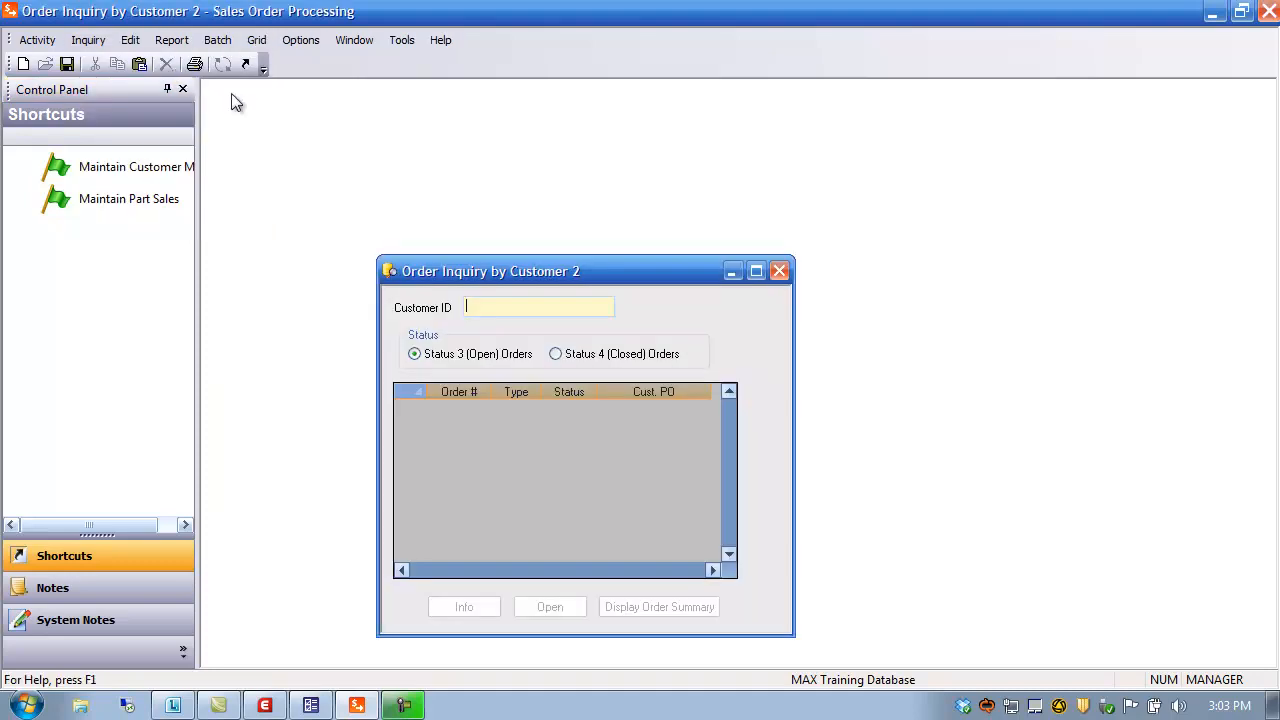
{"action": "left_click_drag", "start_coordinate": [552, 262], "coordinate": [438, 108]}
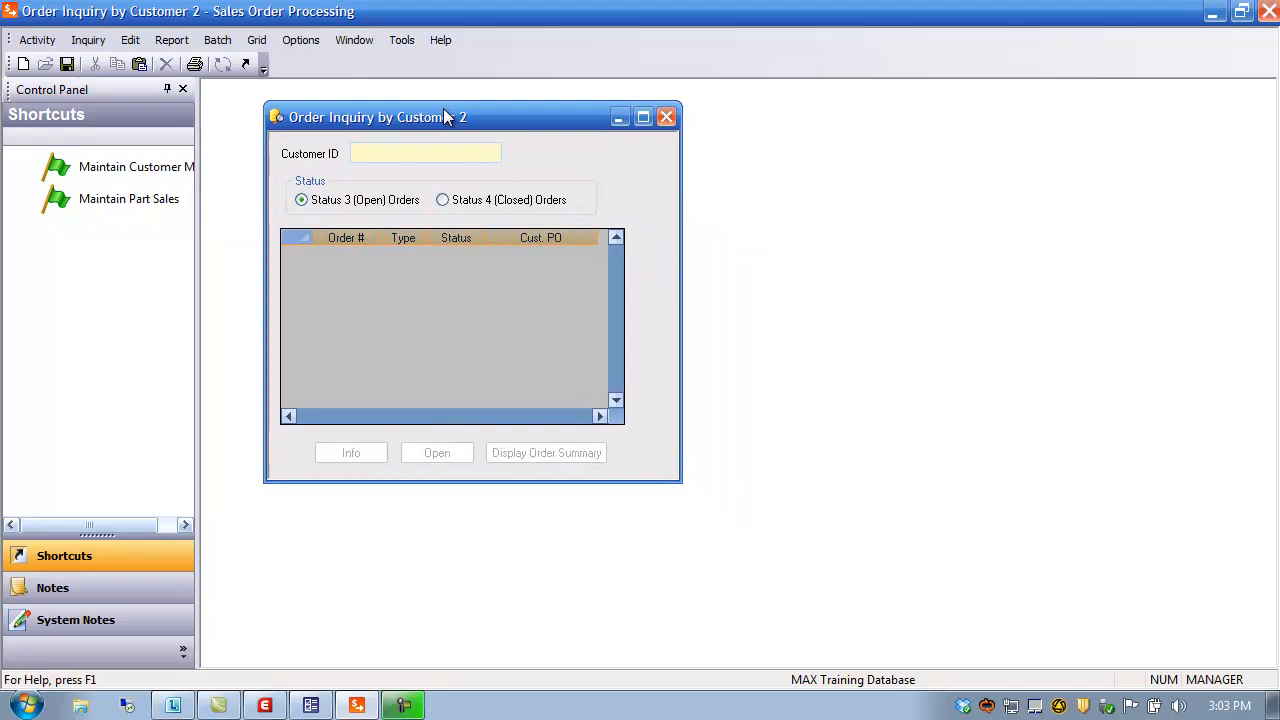
{"action": "double_click", "coordinate": [391, 152]}
{"action": "left_click", "coordinate": [741, 259]}
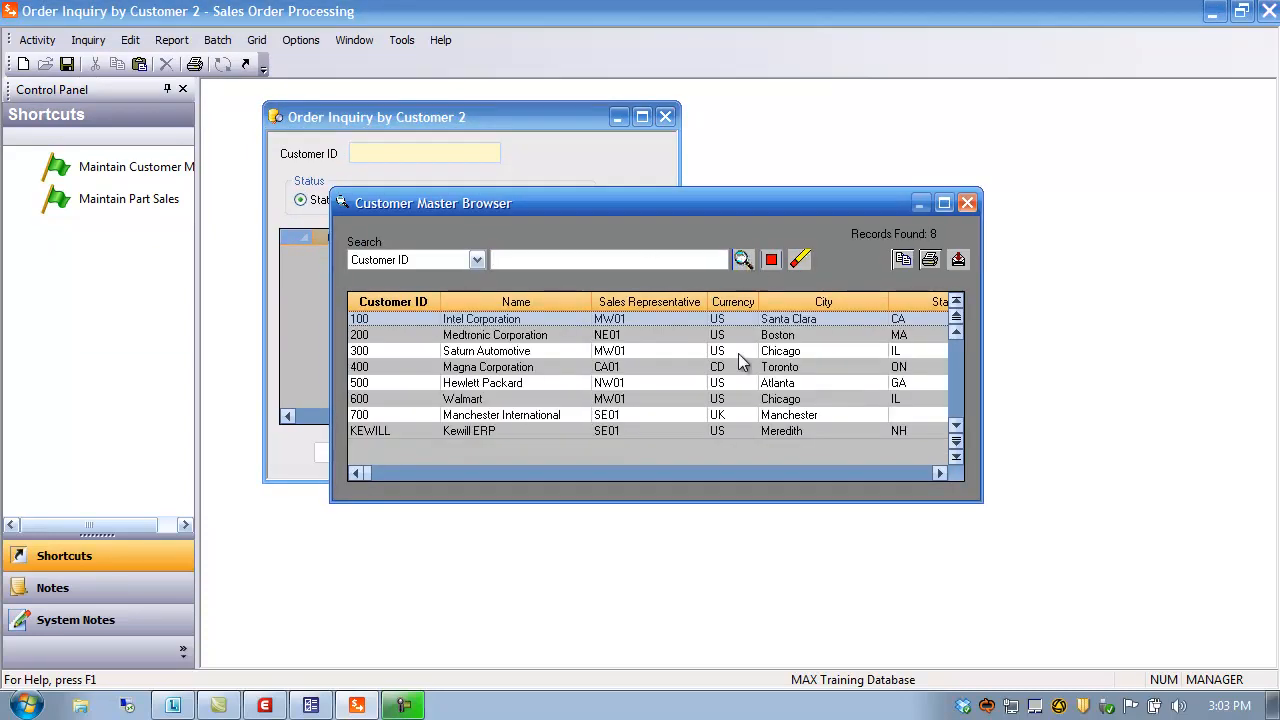
{"action": "double_click", "coordinate": [368, 320]}
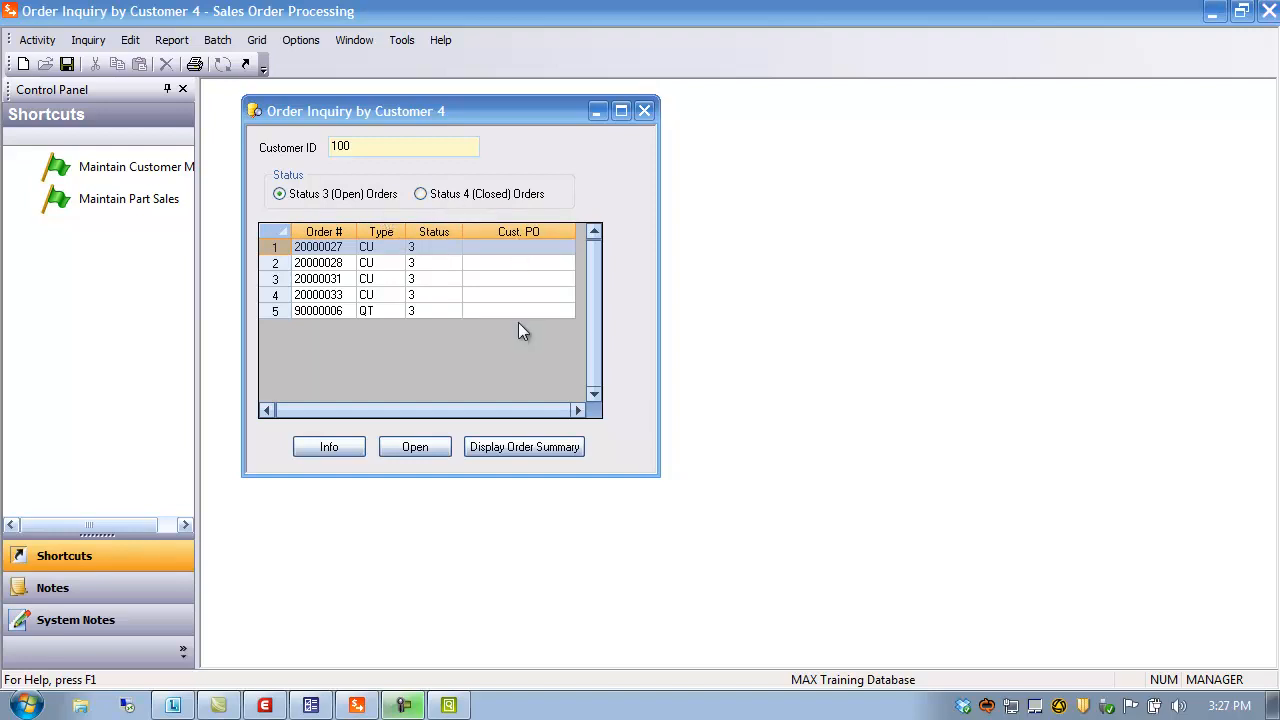
Check the first order's dates and sales rep, then select order 20000033
{"action": "left_click", "coordinate": [334, 447]}
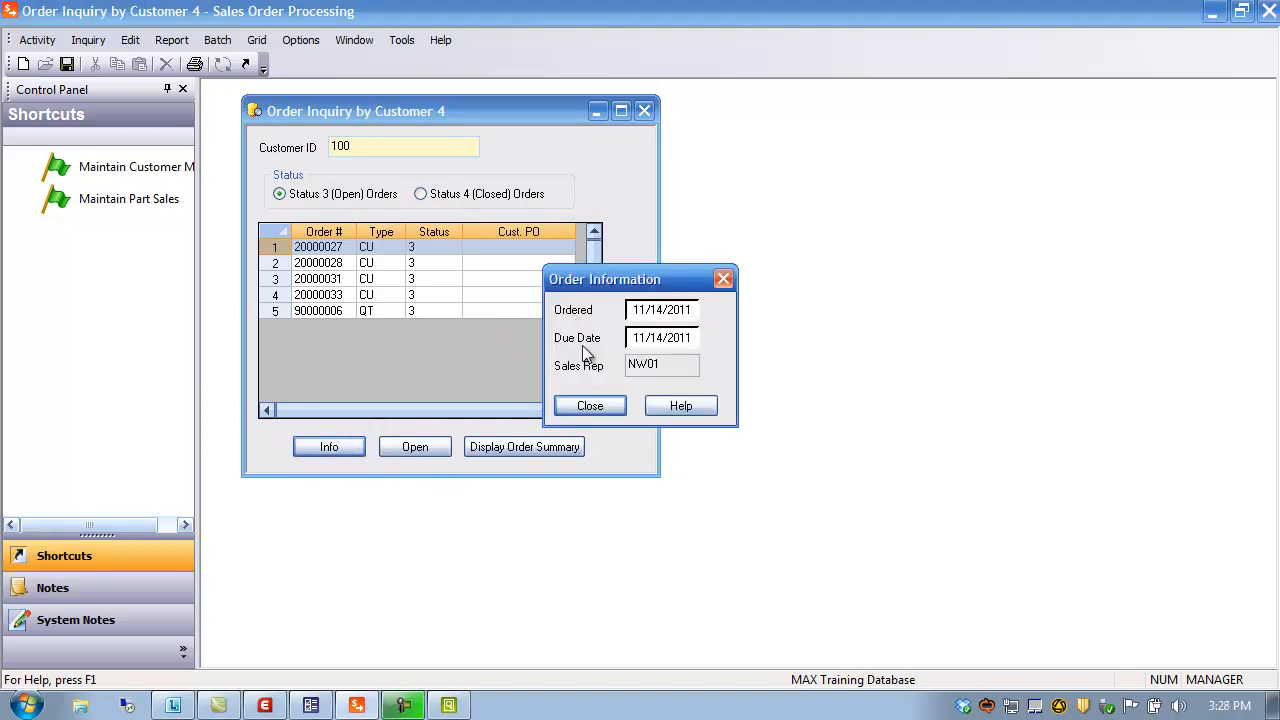
{"action": "left_click", "coordinate": [603, 404]}
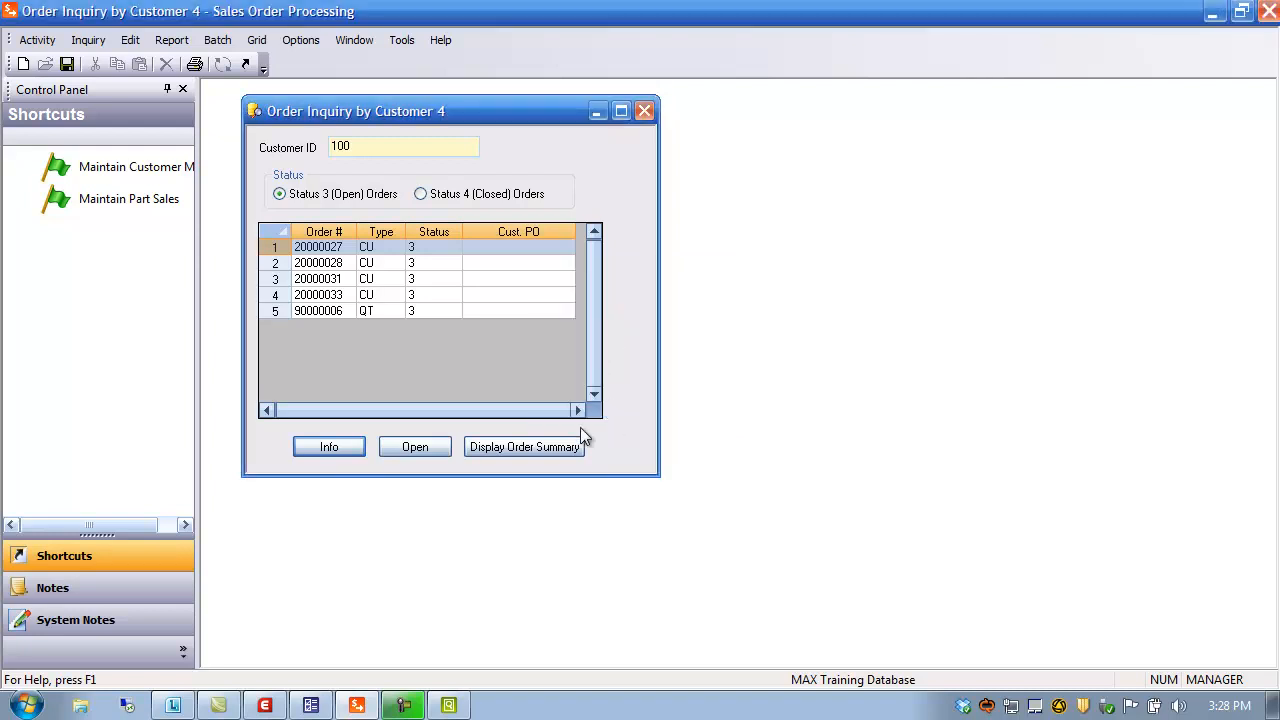
{"action": "left_click", "coordinate": [281, 295]}
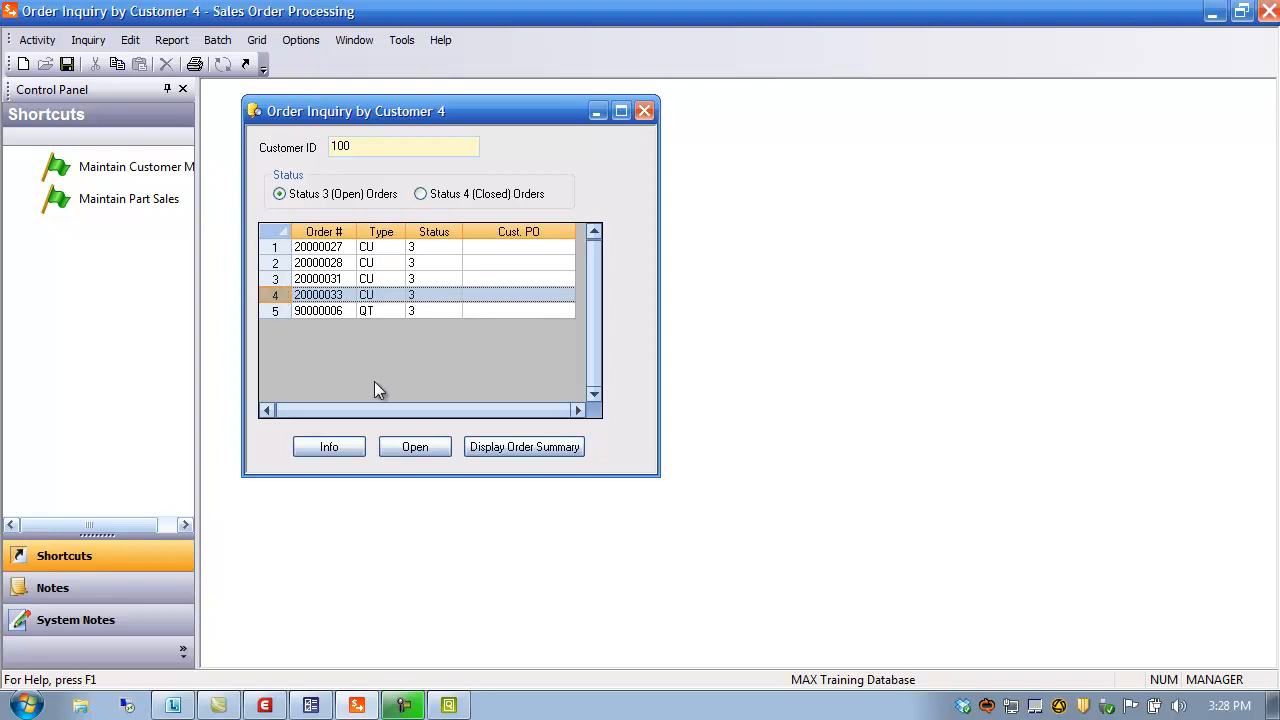
Open sales order 20000033 past the credit-limit warning, then close it
{"action": "left_click", "coordinate": [415, 446]}
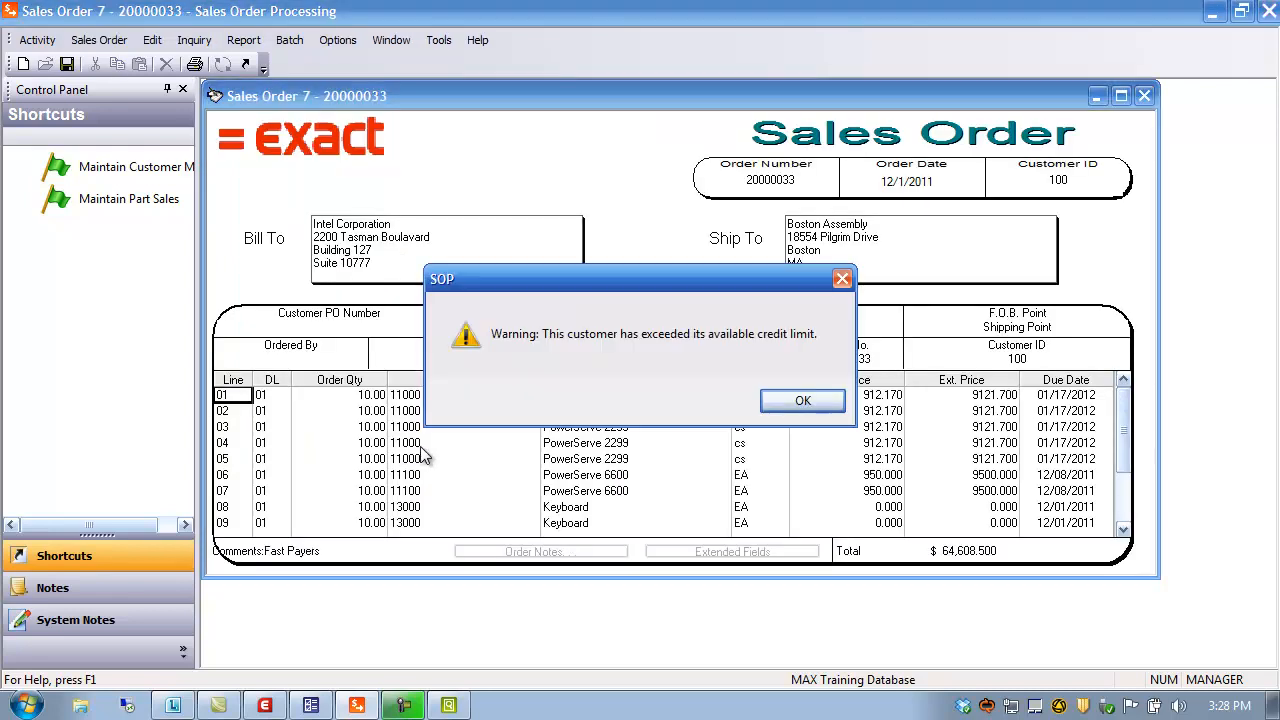
{"action": "left_click", "coordinate": [810, 405]}
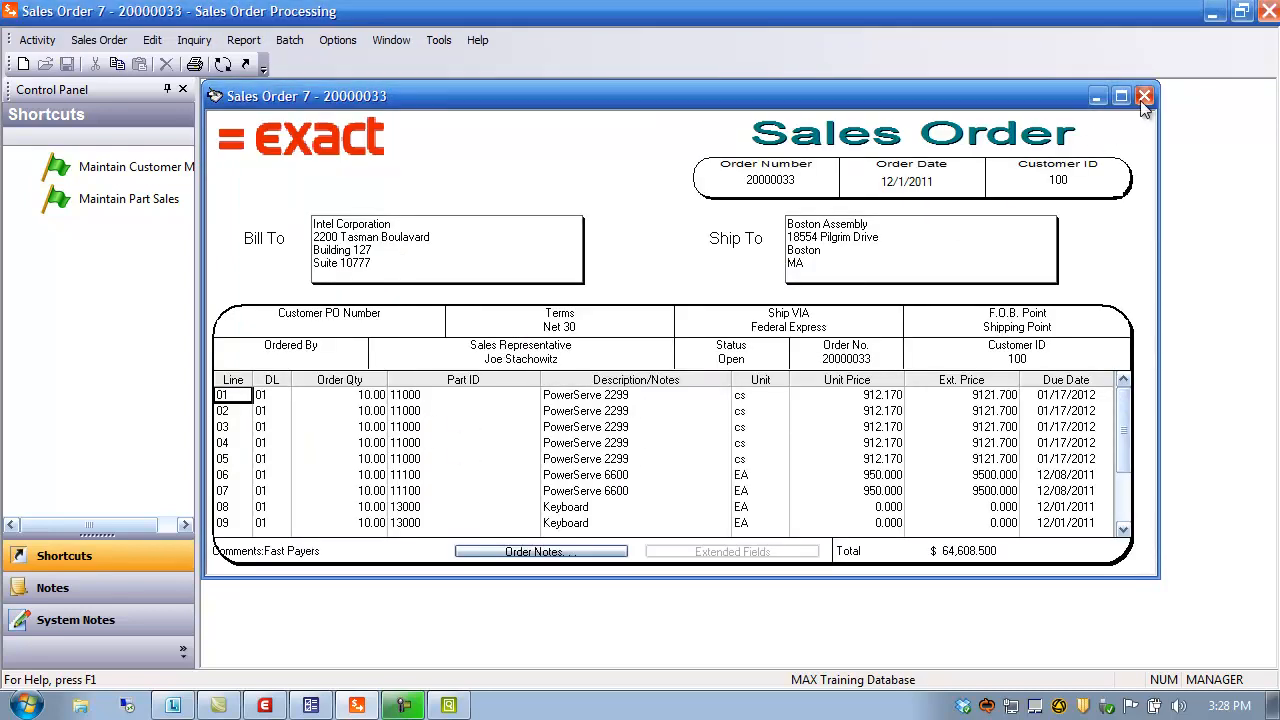
{"action": "left_click", "coordinate": [1144, 97]}
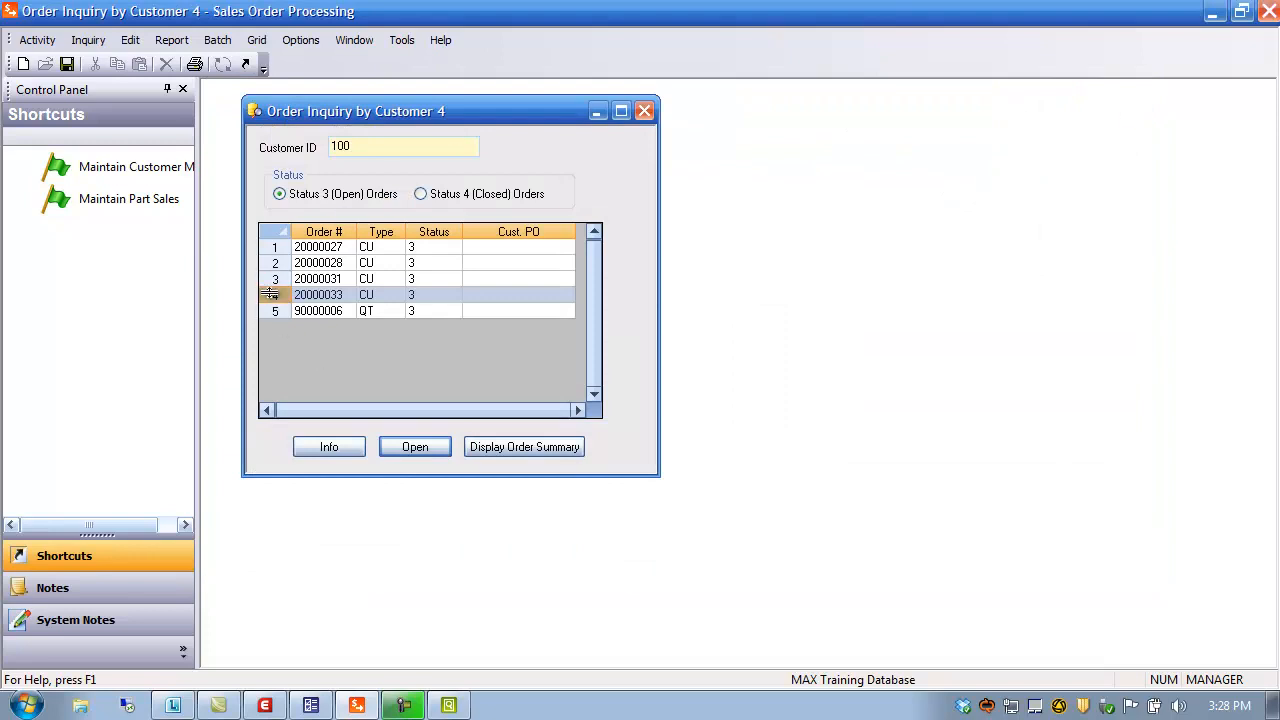
Review line 03's ordered, back-ordered and shipped quantities in order 20000033's summary
{"action": "left_click", "coordinate": [524, 447]}
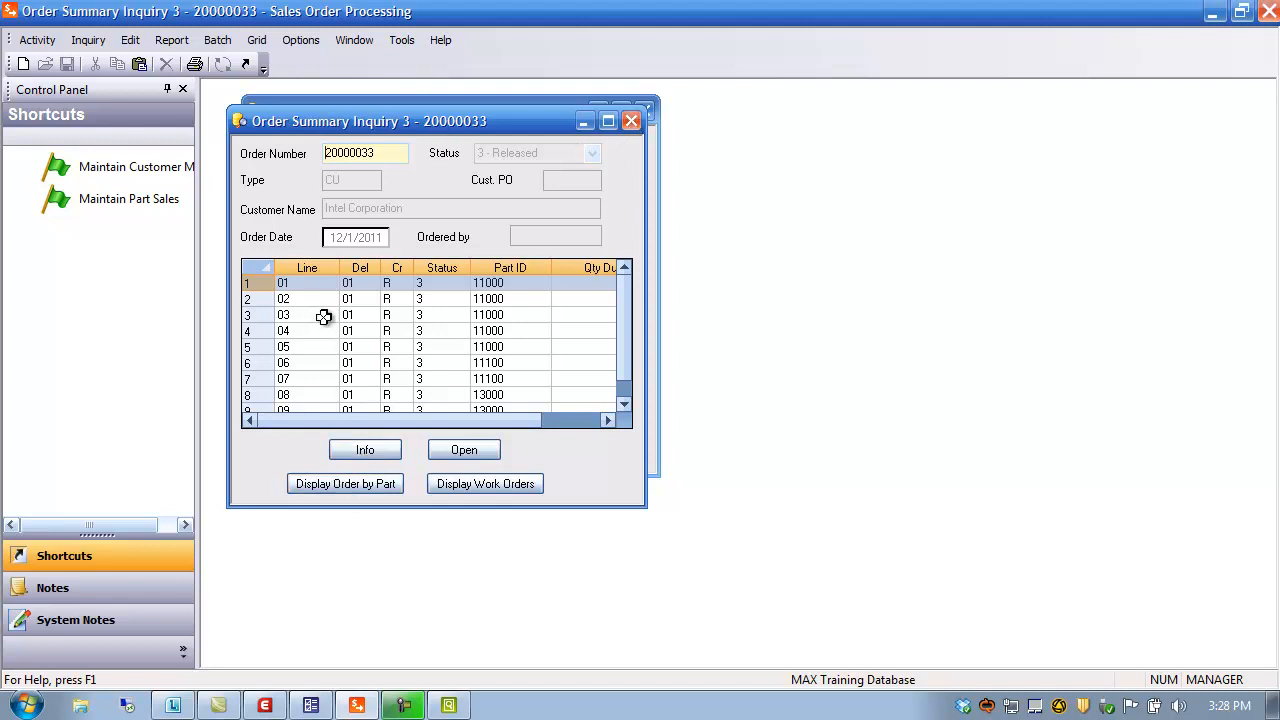
{"action": "left_click", "coordinate": [258, 316]}
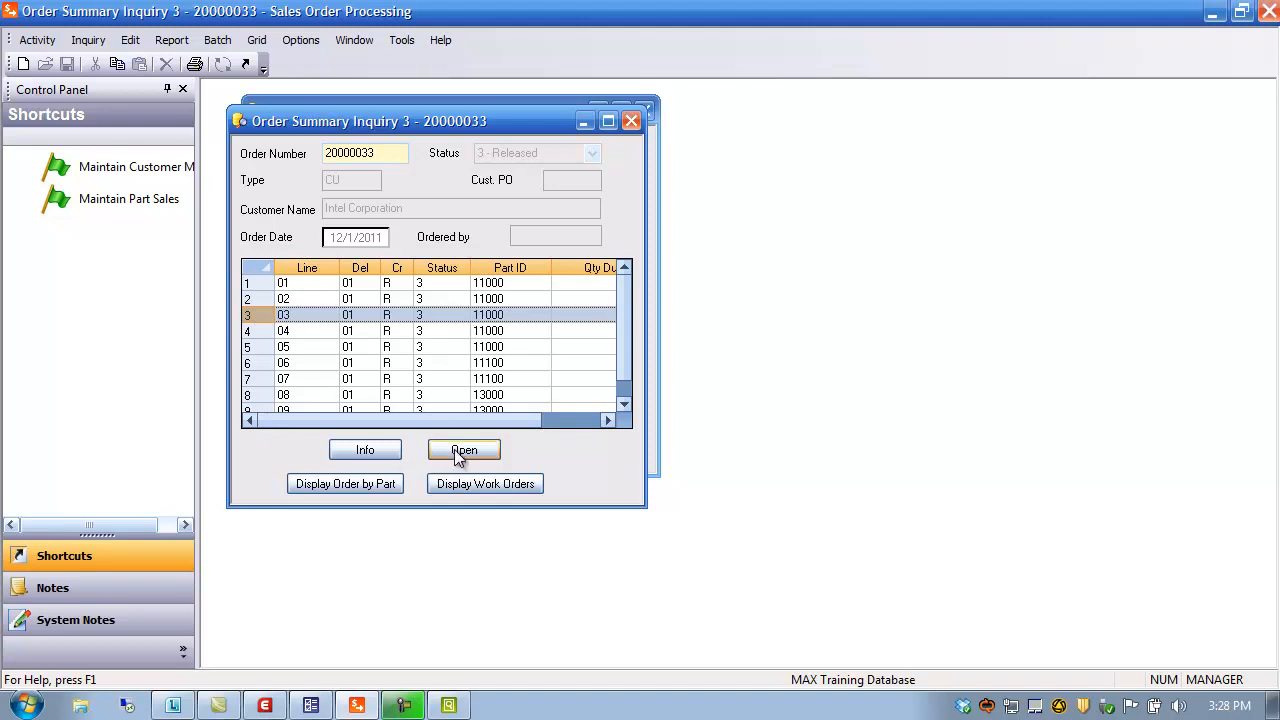
{"action": "left_click", "coordinate": [361, 452]}
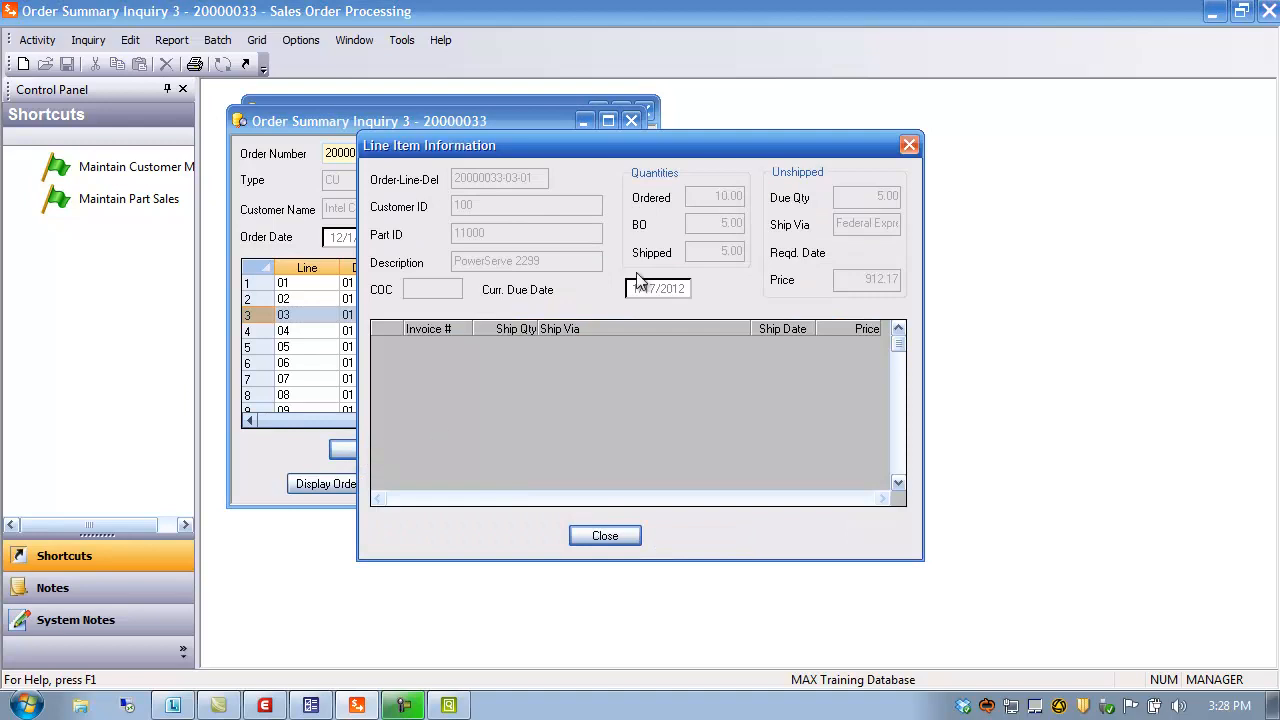
{"action": "left_click", "coordinate": [909, 146]}
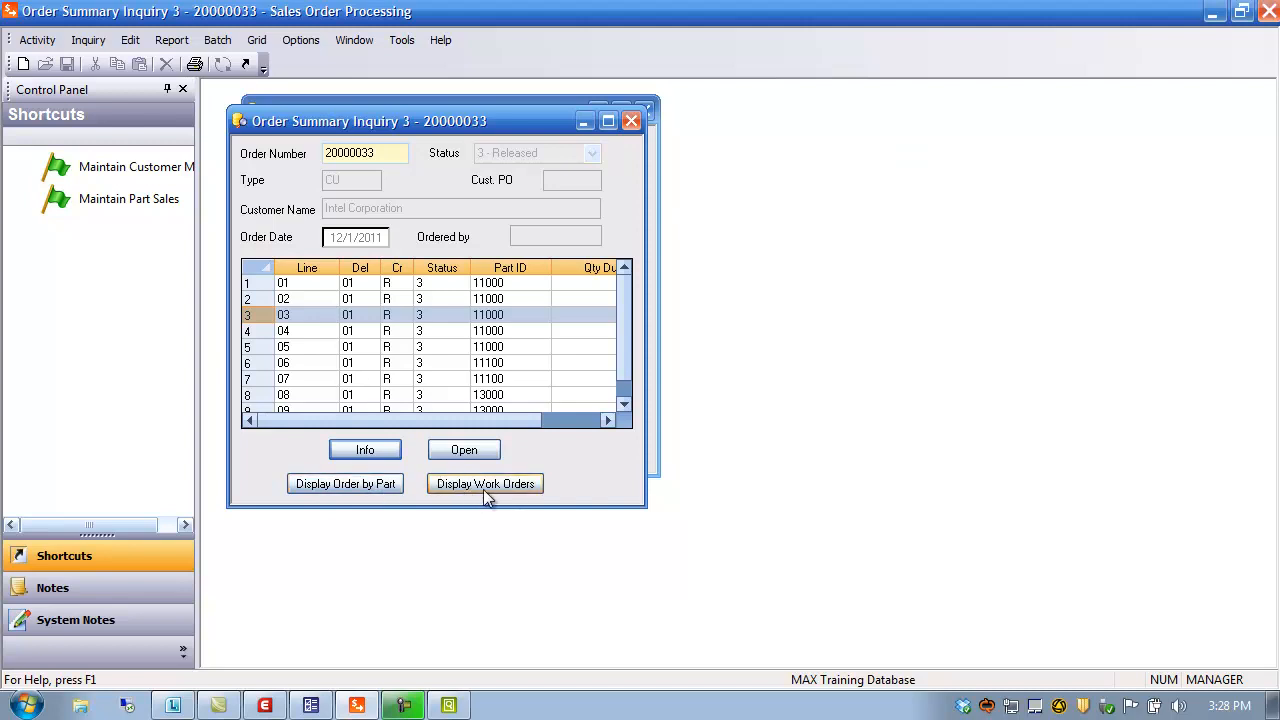
{"action": "left_click", "coordinate": [90, 41]}
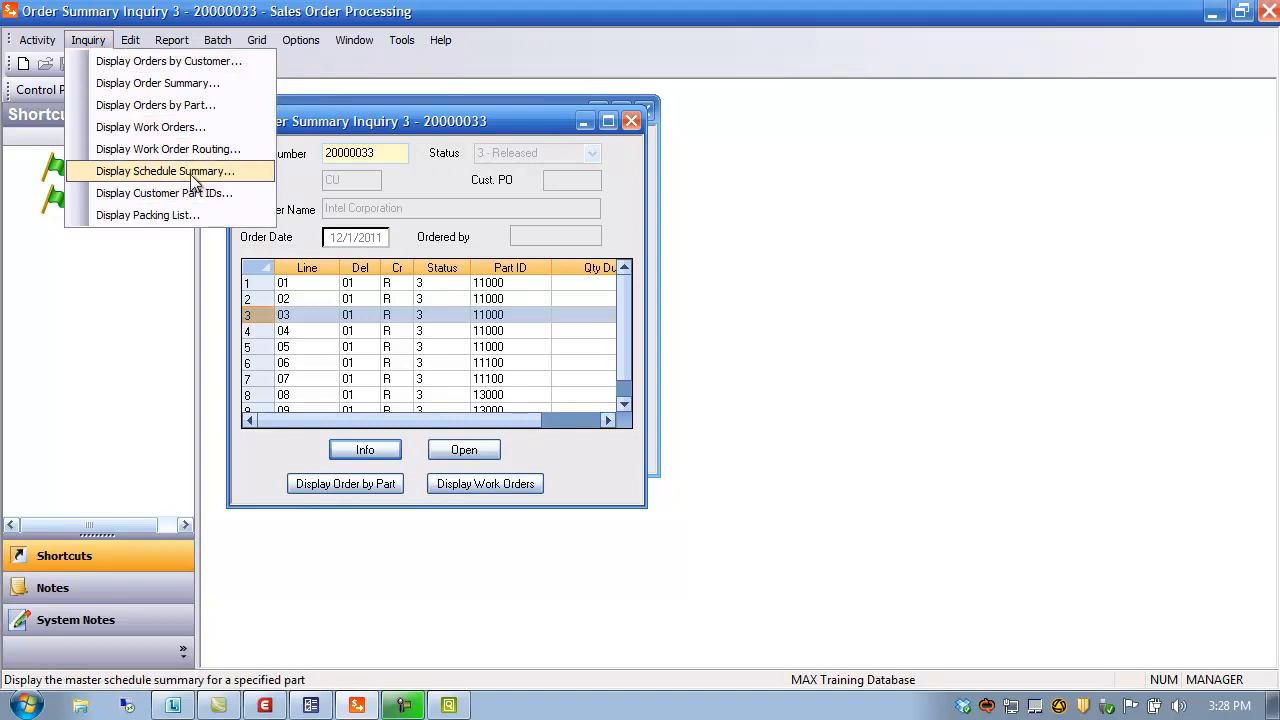
{"action": "left_click", "coordinate": [489, 120]}
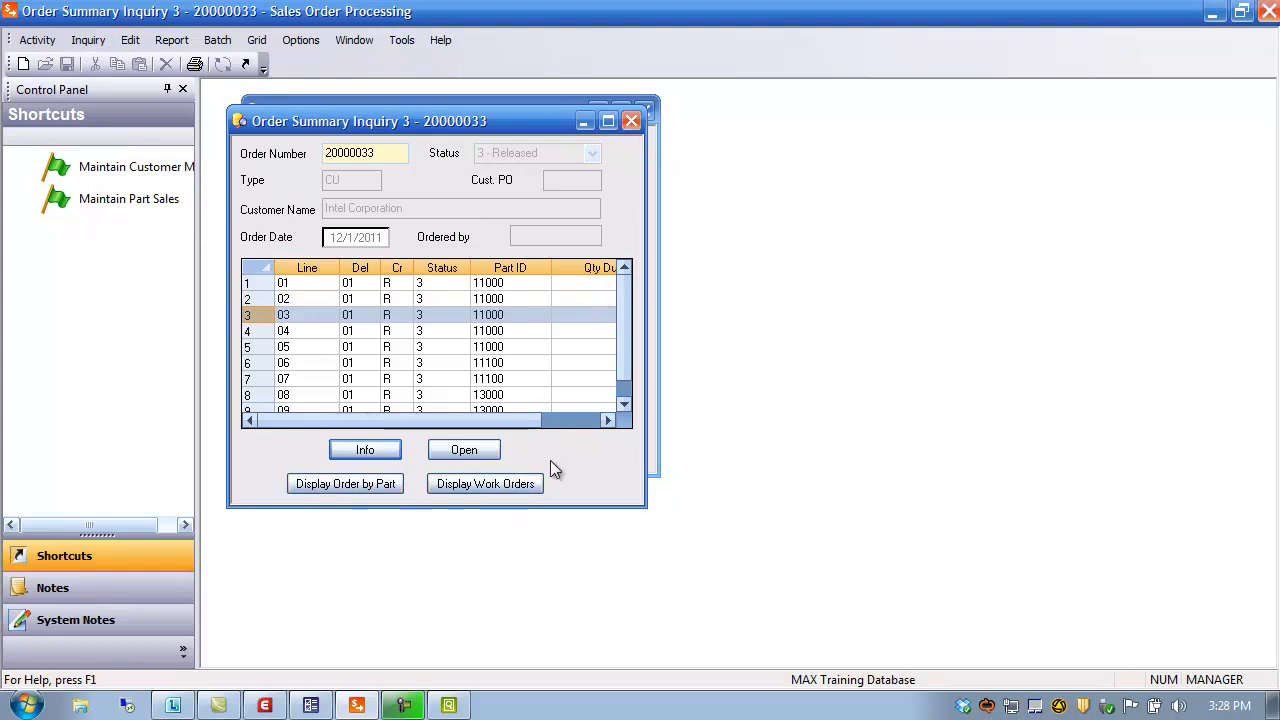
{"action": "left_click", "coordinate": [343, 484]}
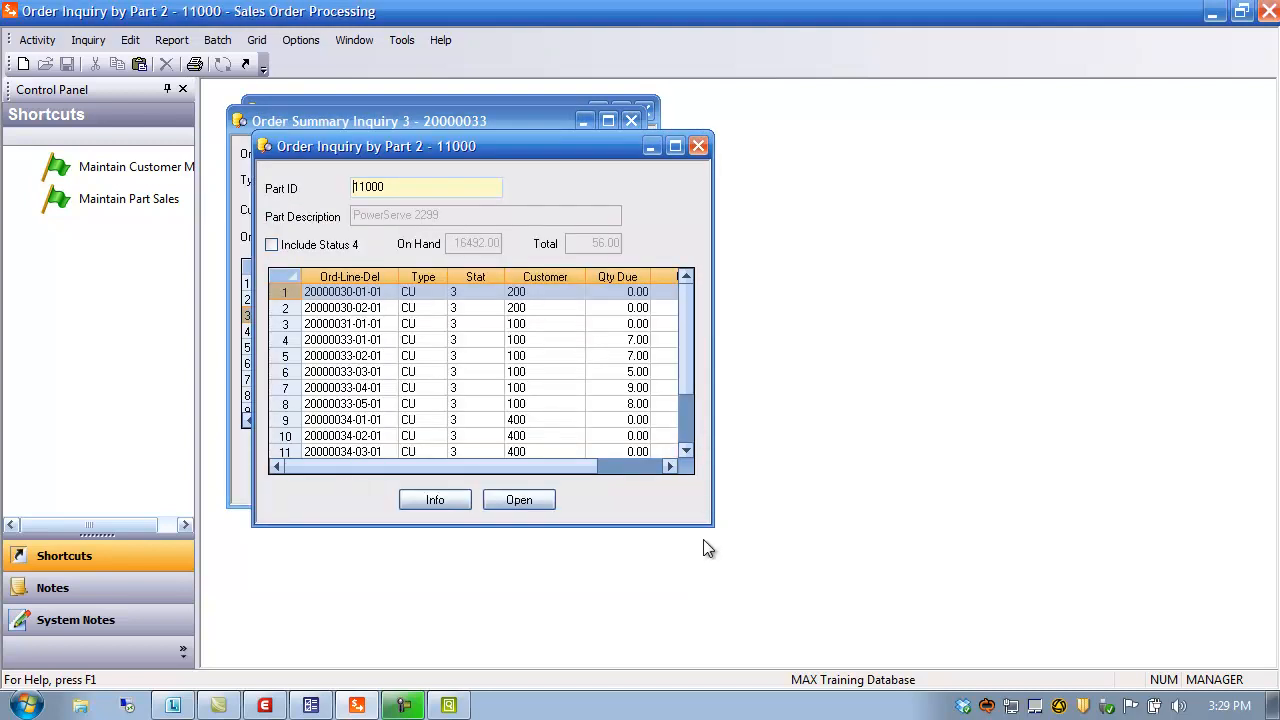
{"action": "left_click", "coordinate": [675, 147]}
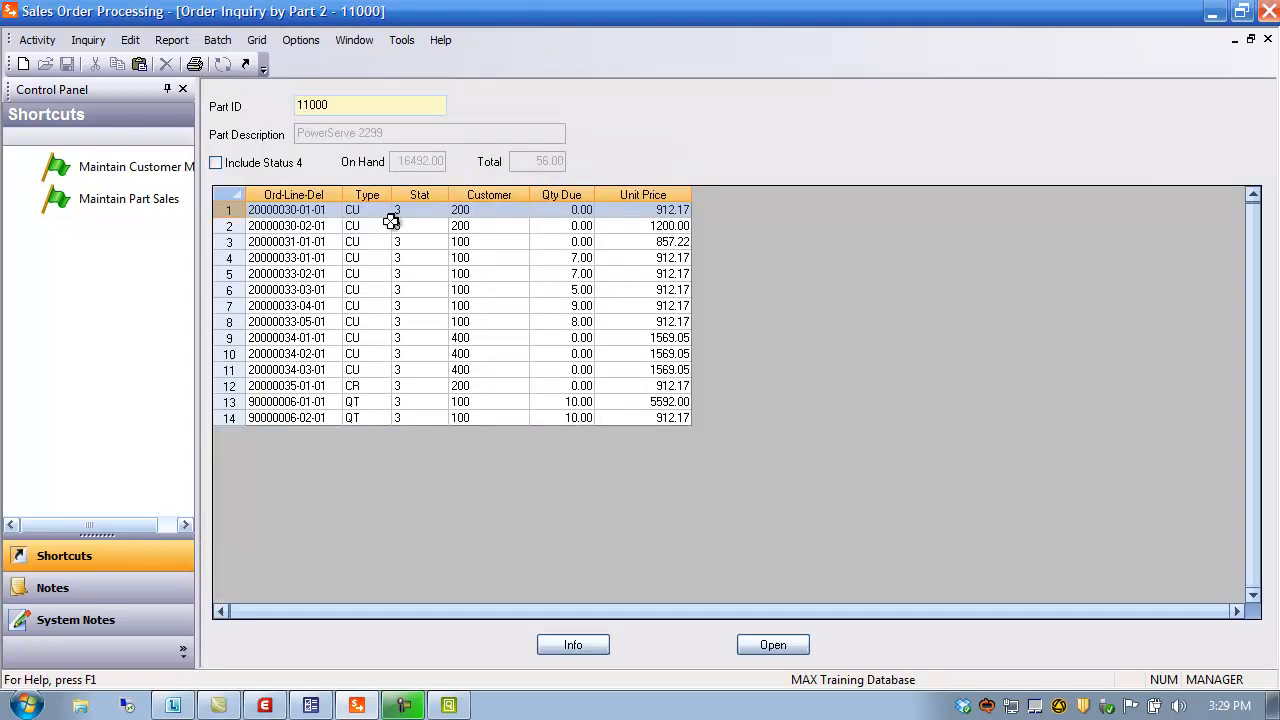
{"action": "left_click", "coordinate": [421, 195]}
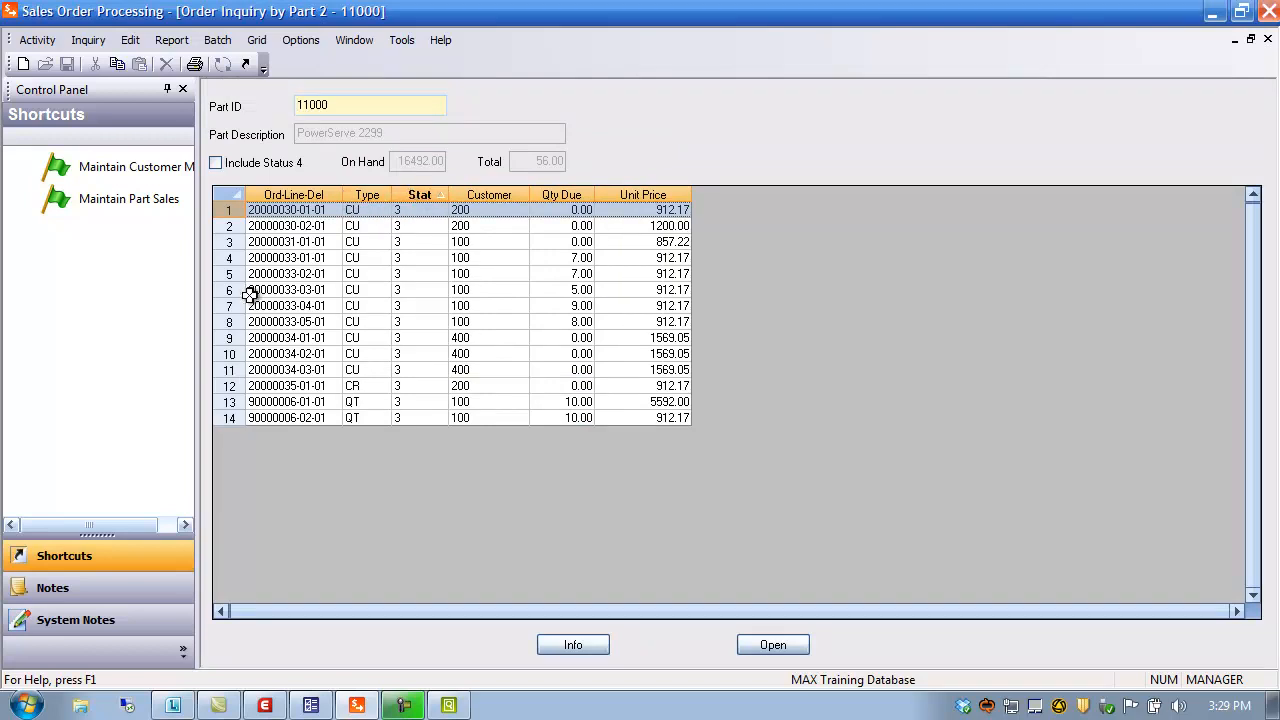
{"action": "left_click", "coordinate": [227, 322]}
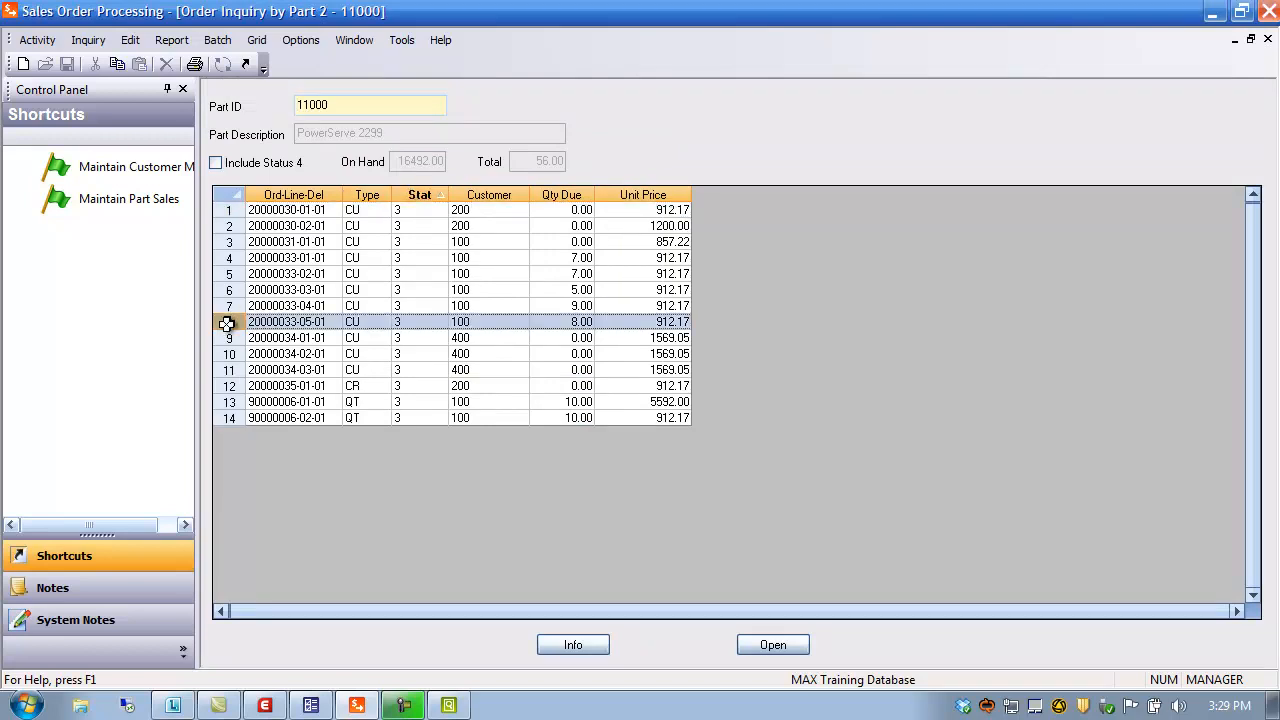
{"action": "left_click", "coordinate": [575, 646]}
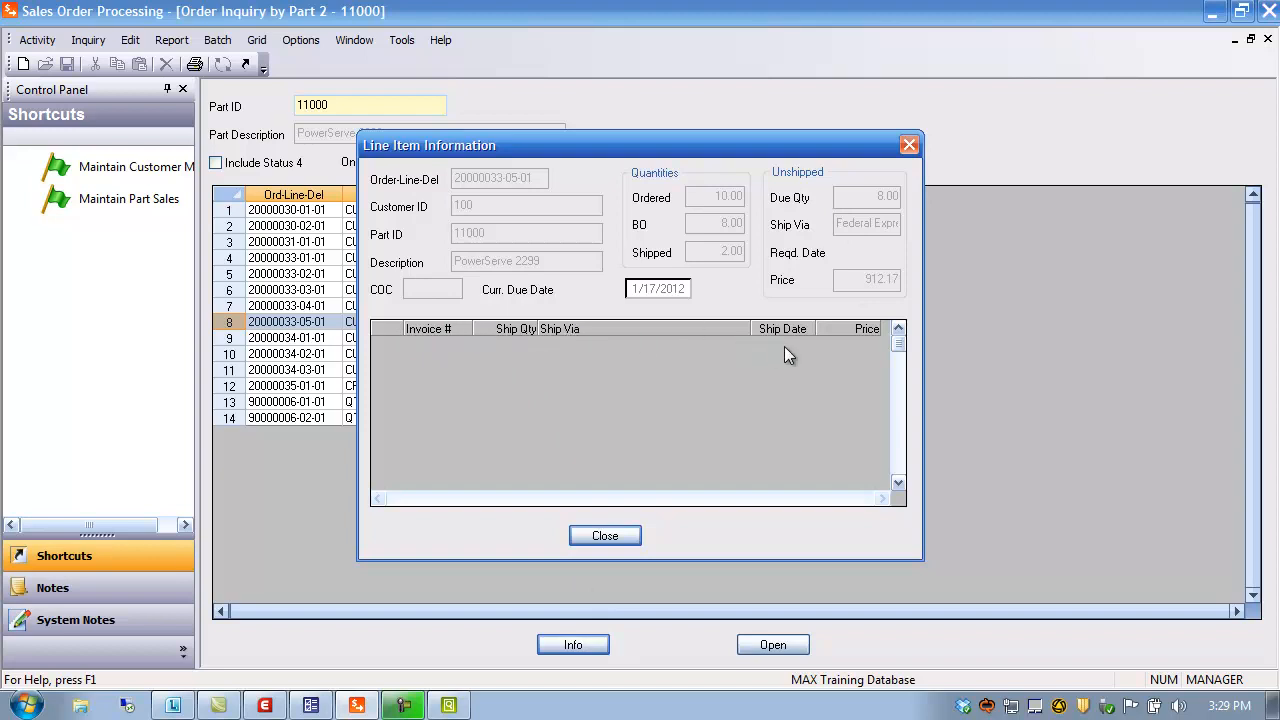
{"action": "left_click", "coordinate": [605, 536]}
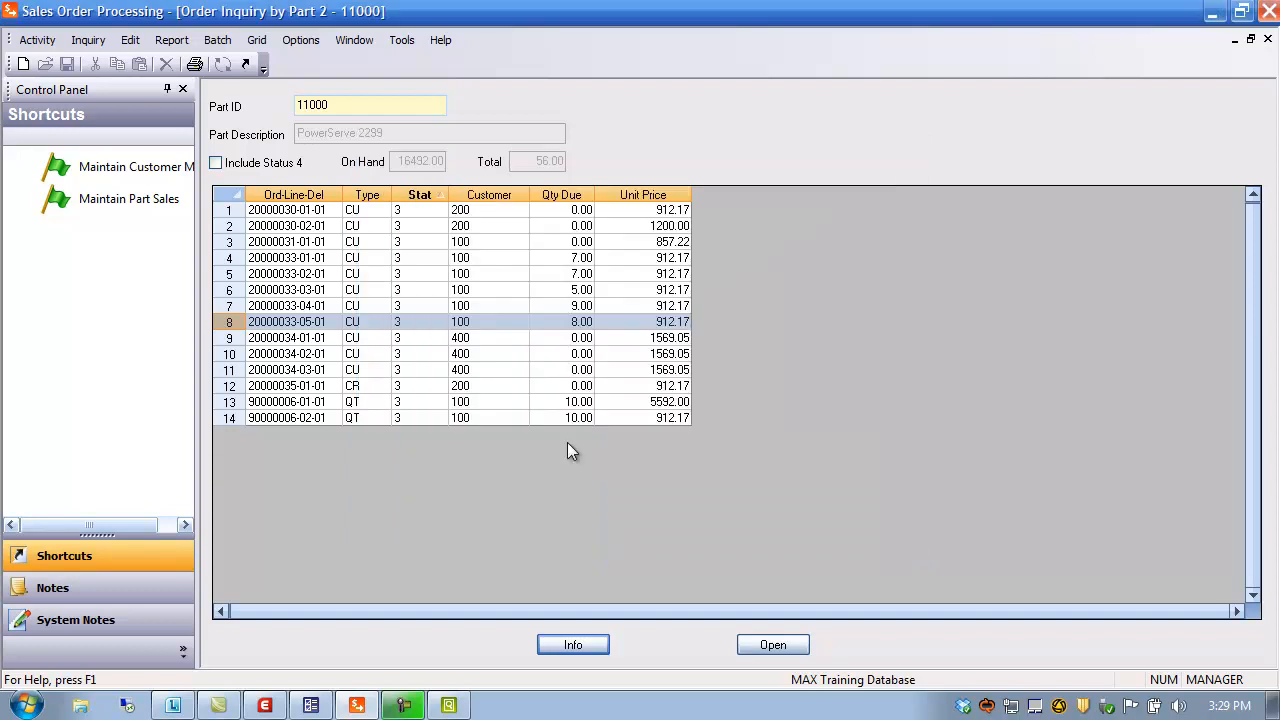
{"action": "left_click", "coordinate": [230, 320]}
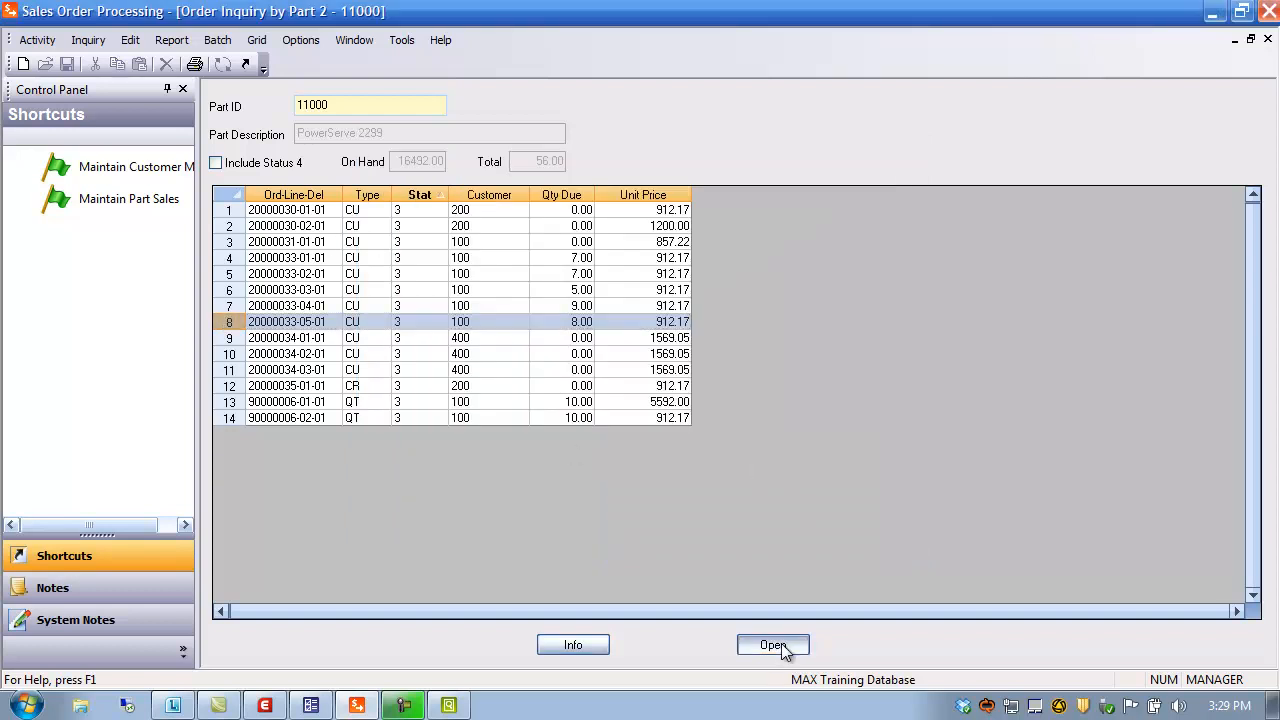
{"action": "left_click", "coordinate": [775, 645]}
{"action": "left_click", "coordinate": [803, 401]}
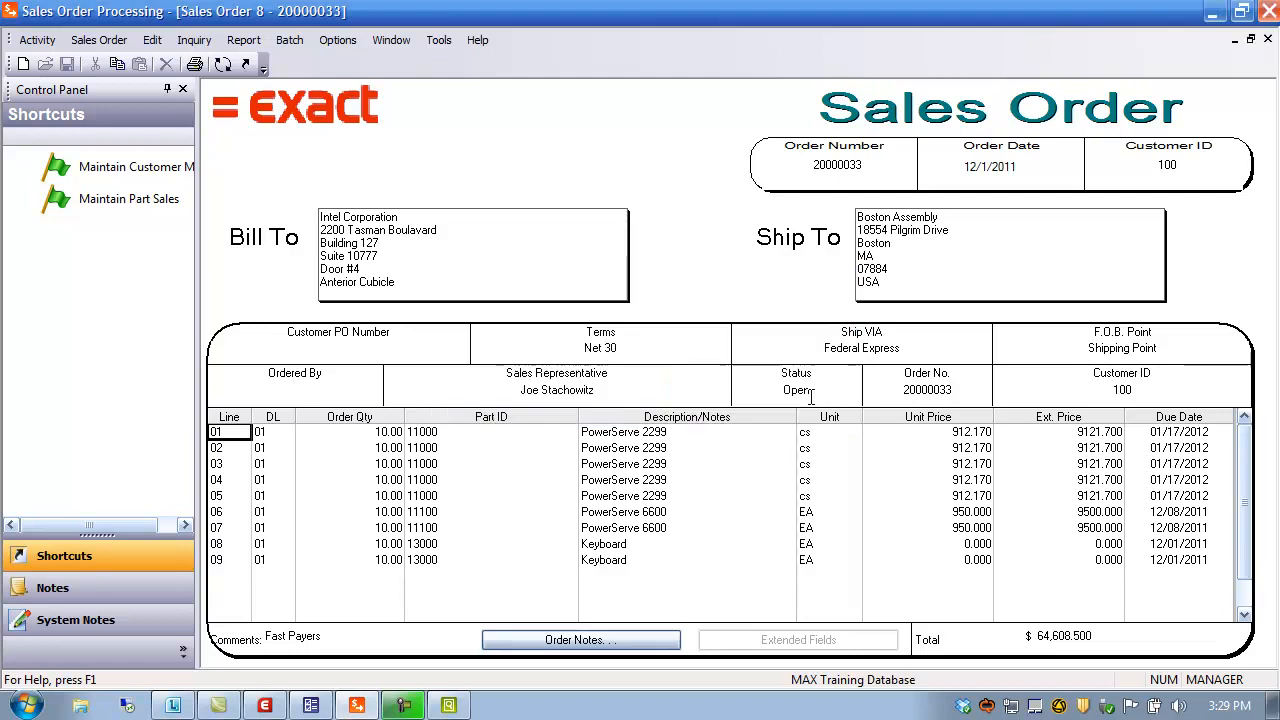
{"action": "left_click", "coordinate": [1267, 40]}
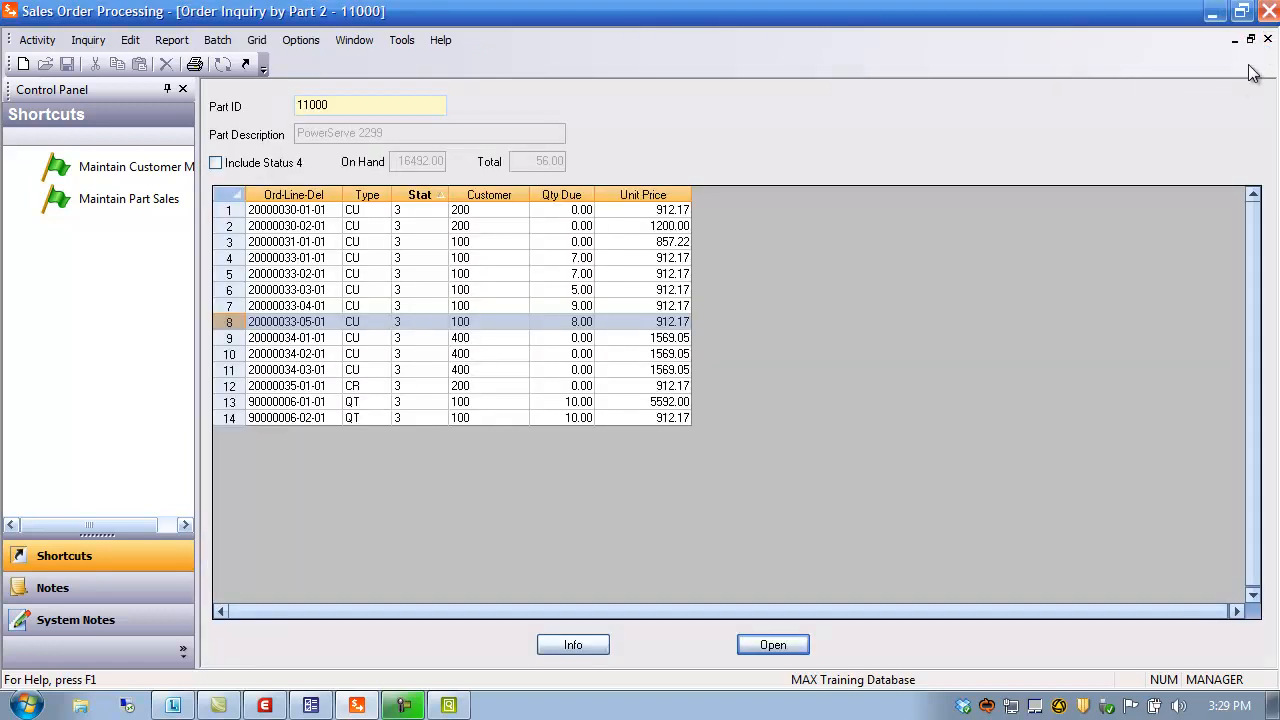
{"action": "left_click", "coordinate": [1267, 40]}
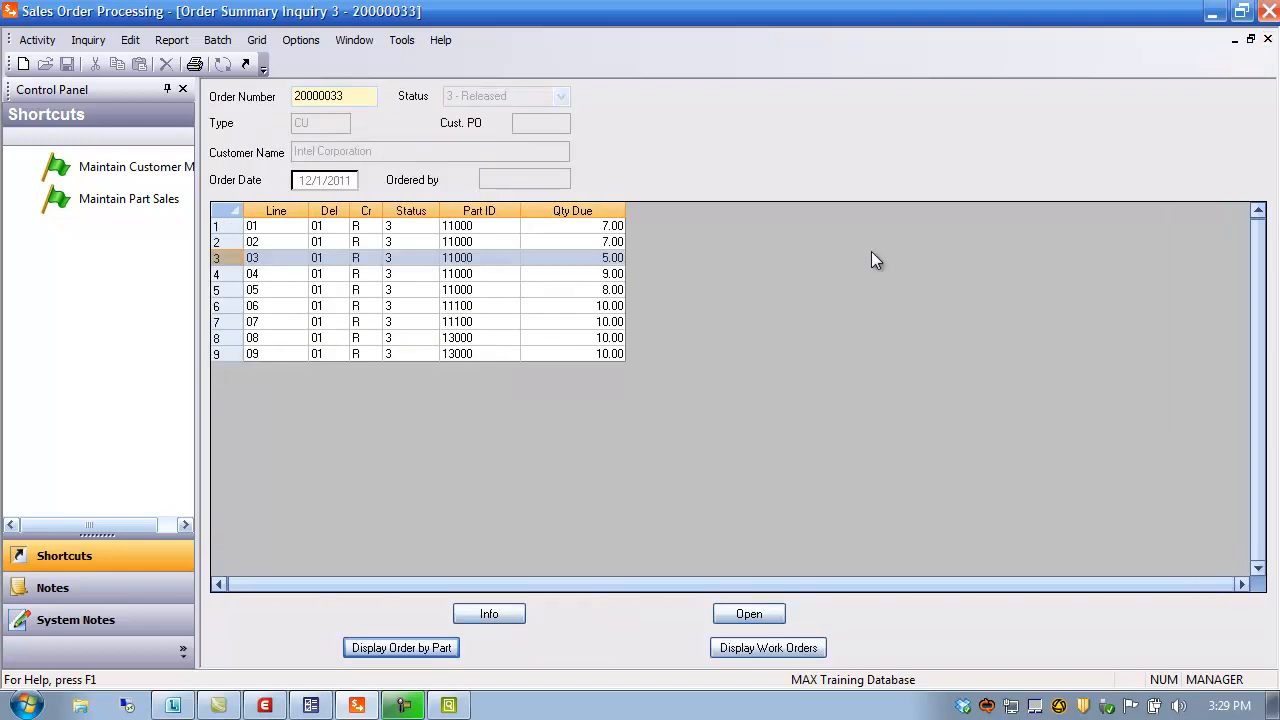
{"action": "left_click", "coordinate": [1267, 40]}
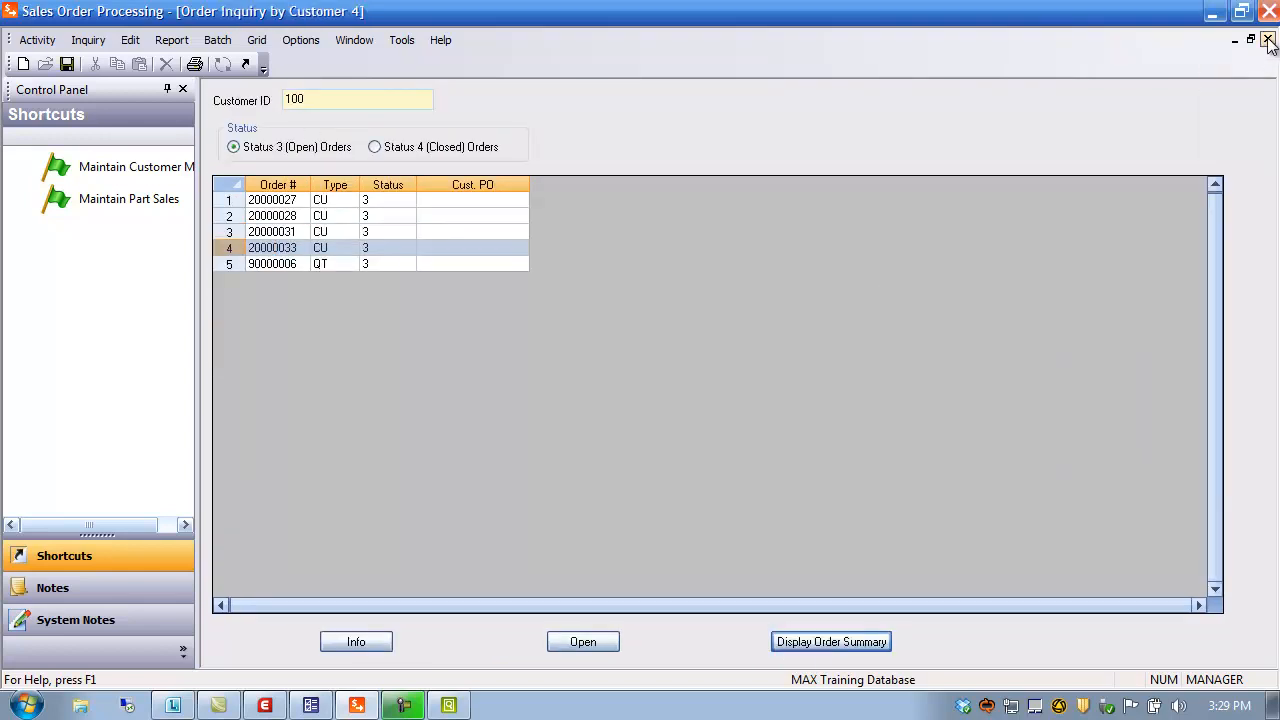
Close the customer inquiry and show part 11100's schedule summary, maximized
{"action": "left_click", "coordinate": [1267, 40]}
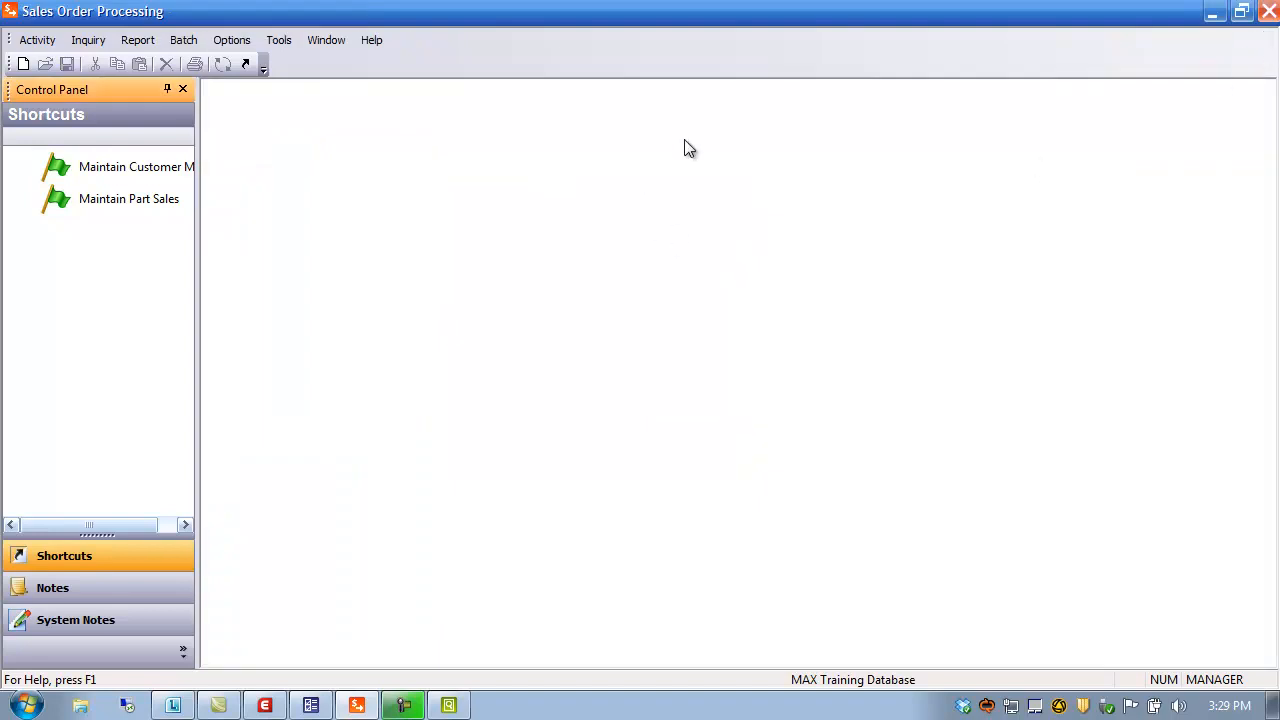
{"action": "left_click", "coordinate": [84, 38]}
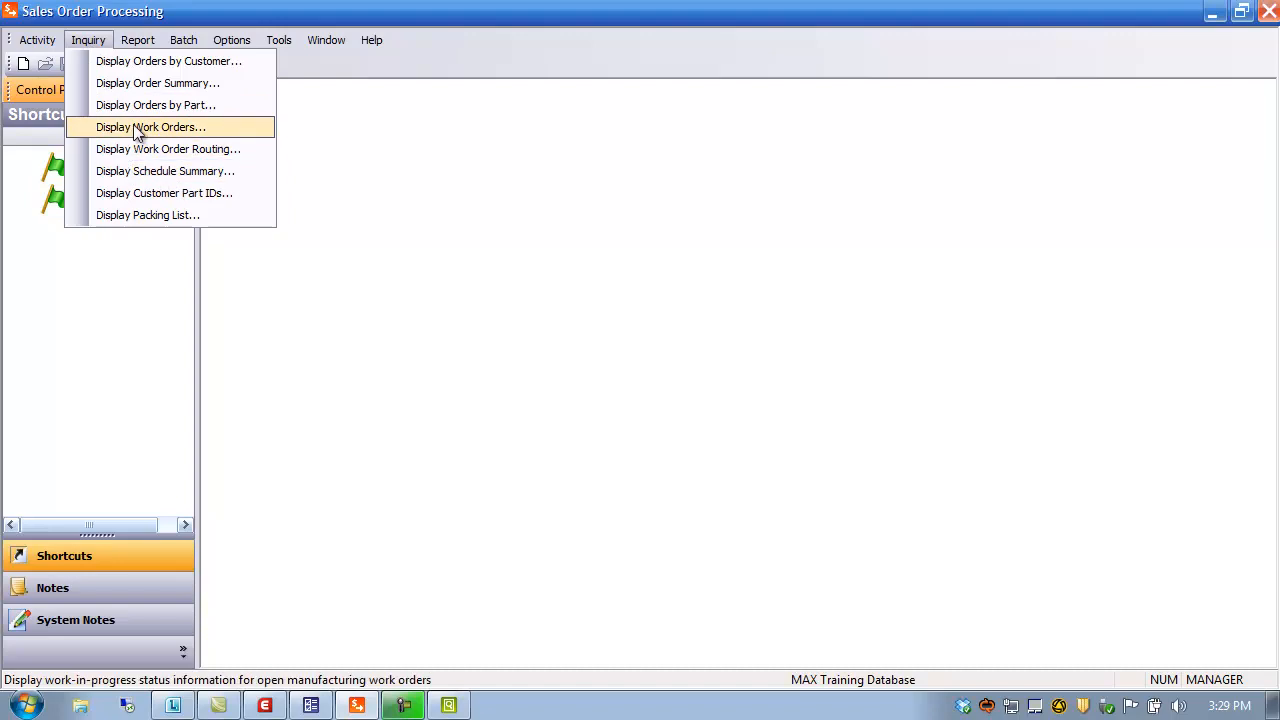
{"action": "left_click", "coordinate": [165, 171]}
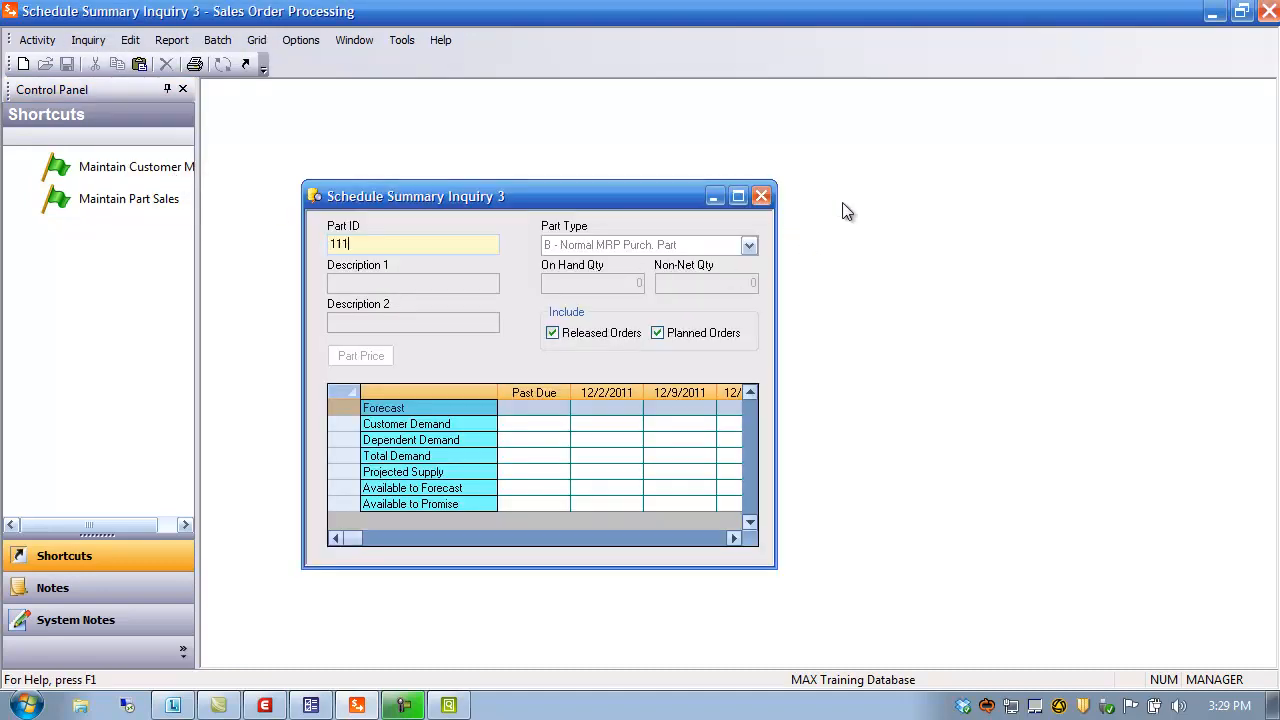
{"action": "type", "text": "11100"}
{"action": "key", "text": "Return"}
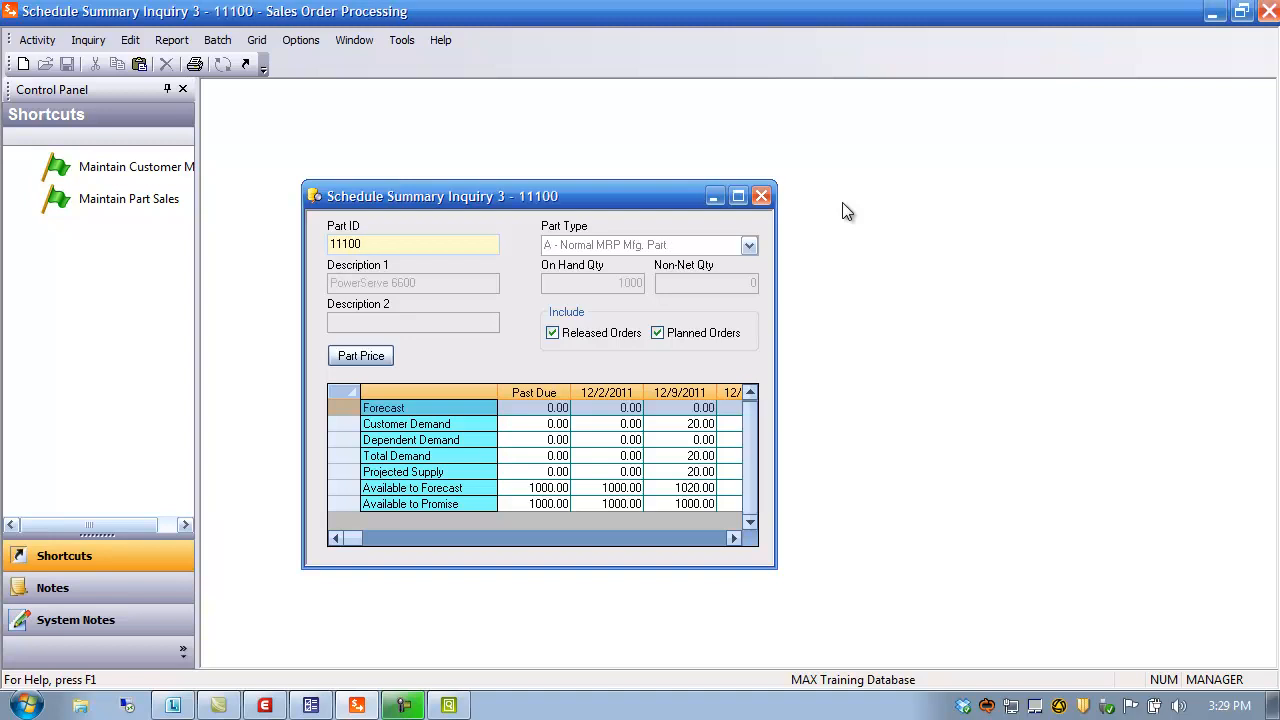
{"action": "left_click", "coordinate": [738, 196]}
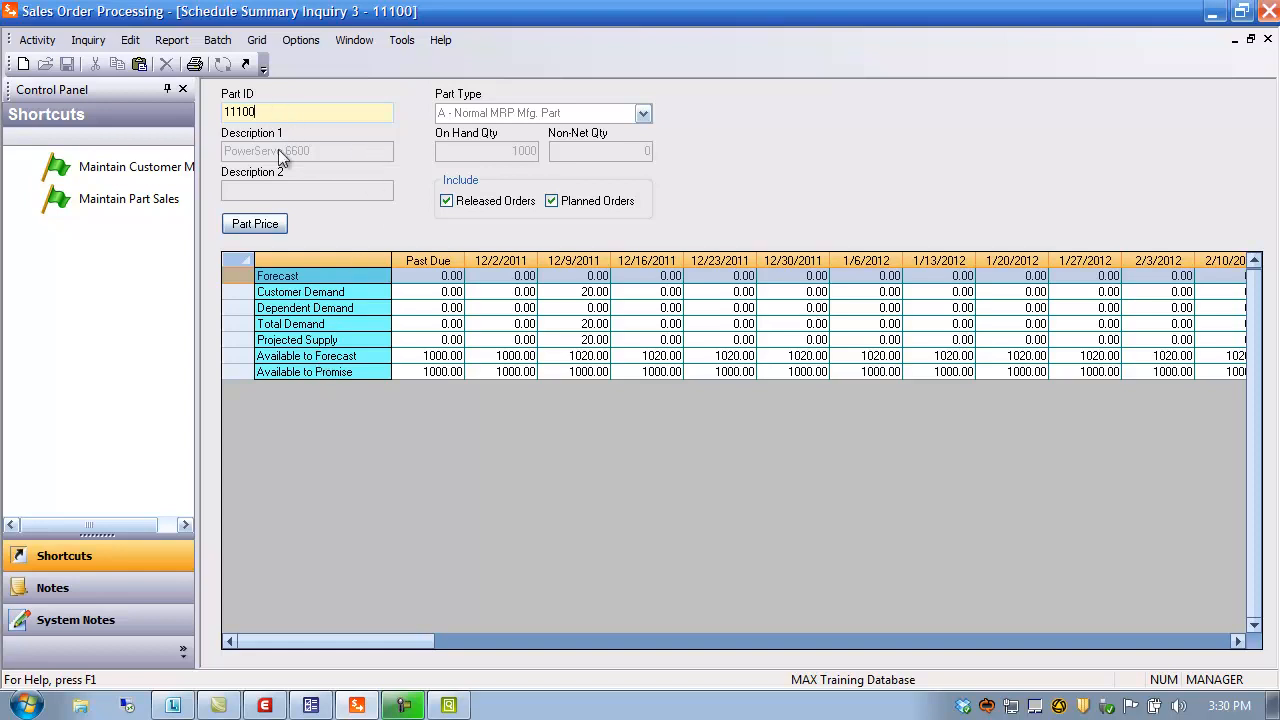
Review part 11100's quantity discount tiers for quantities 10 and 100
{"action": "left_click", "coordinate": [255, 224]}
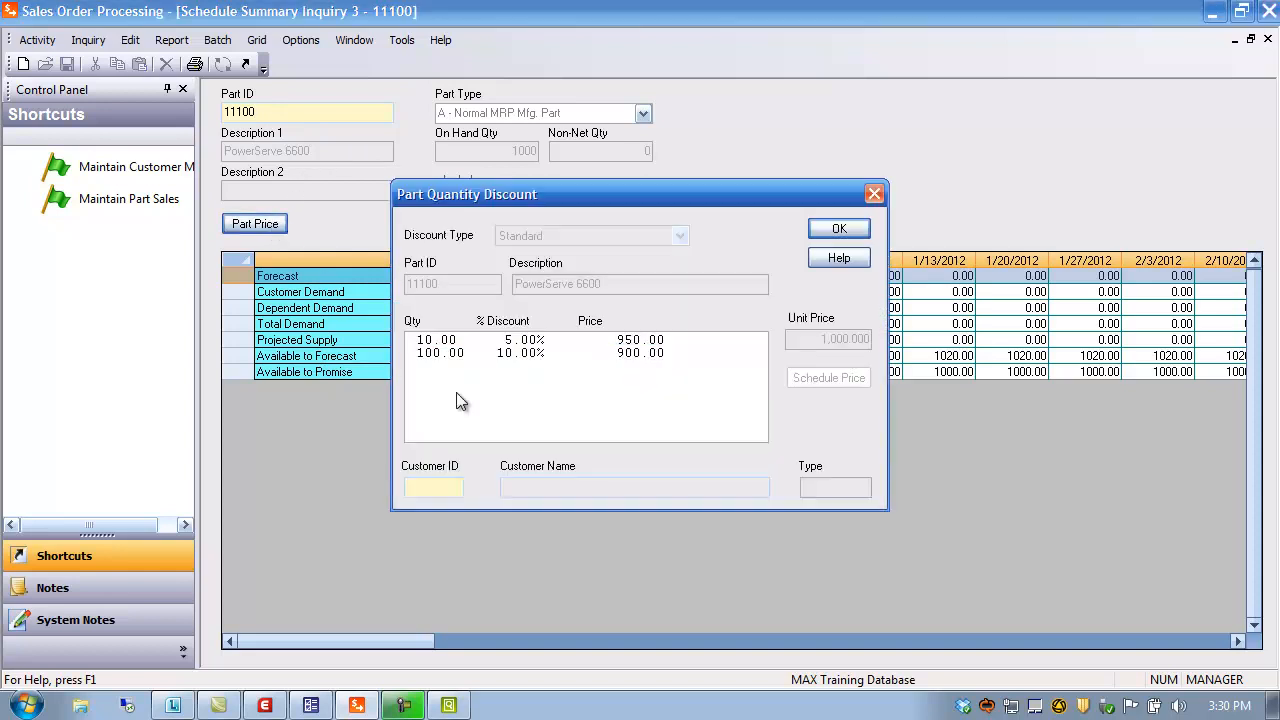
{"action": "left_click", "coordinate": [447, 343]}
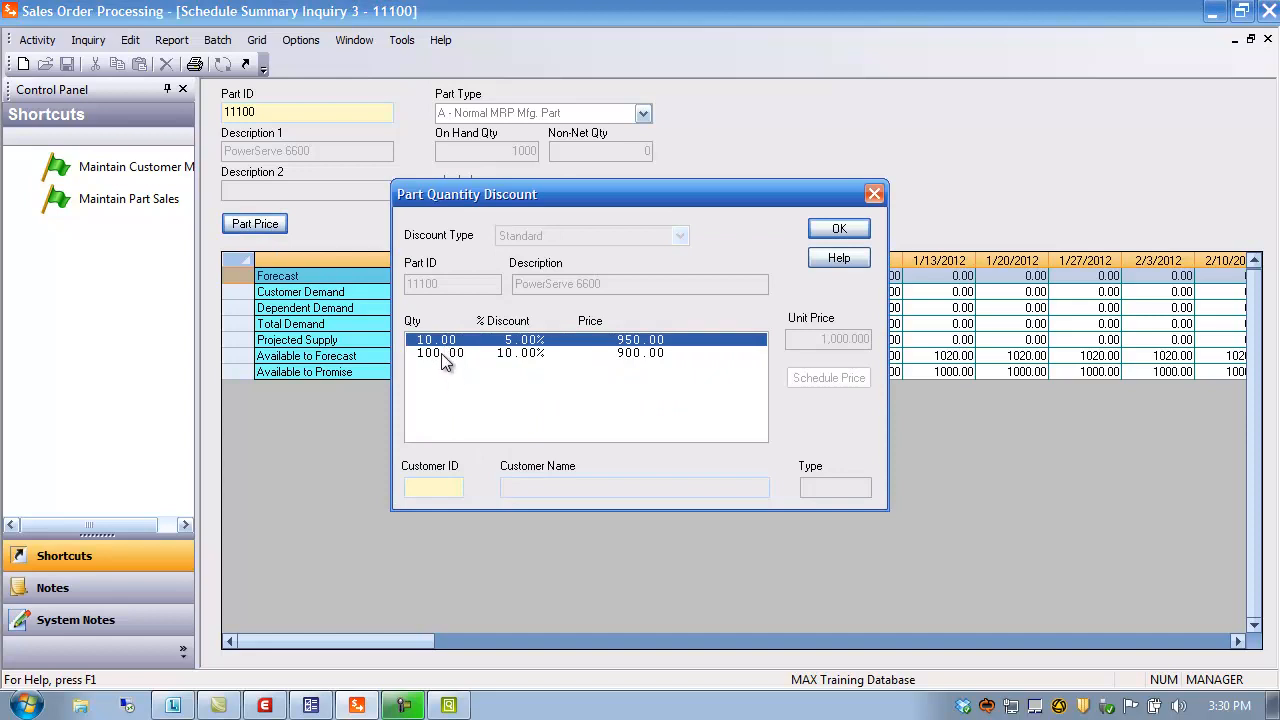
{"action": "left_click", "coordinate": [442, 354]}
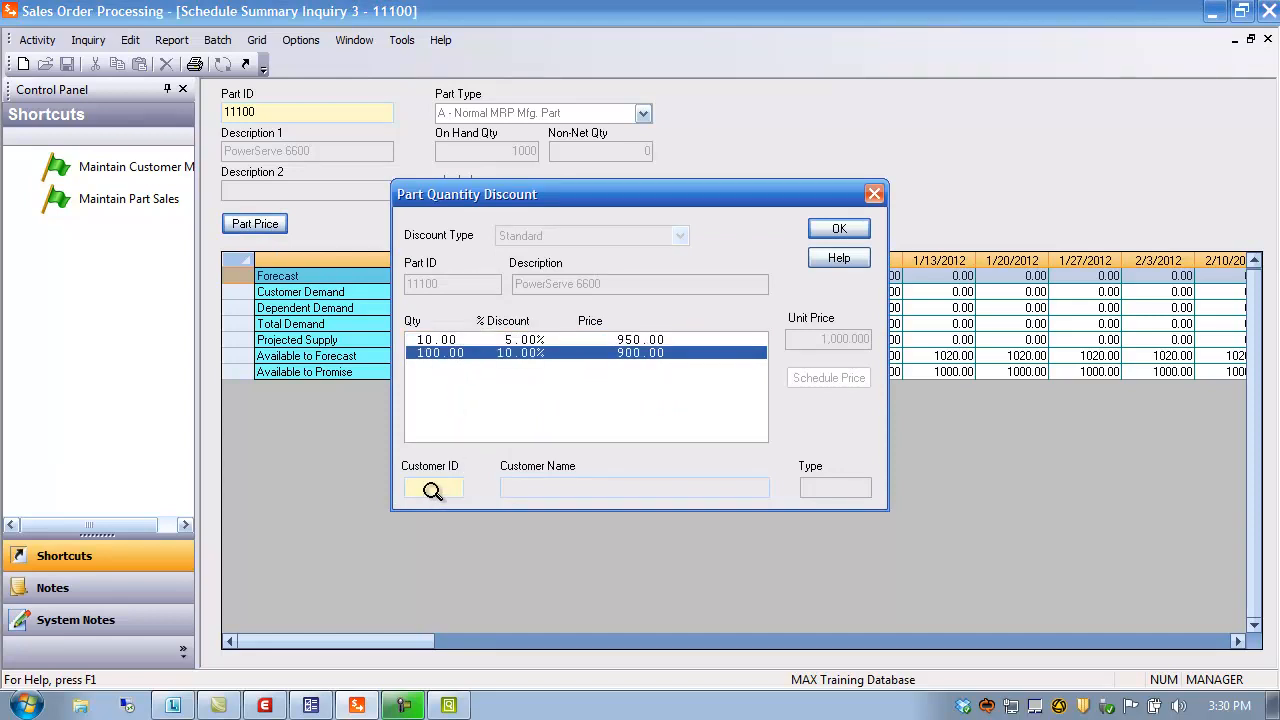
{"action": "left_click", "coordinate": [842, 229]}
Change the schedule summary's part ID to 11000
{"action": "left_click", "coordinate": [305, 116]}
{"action": "key", "text": "BackSpace"}
{"action": "key", "text": "BackSpace"}
{"action": "key", "text": "BackSpace"}
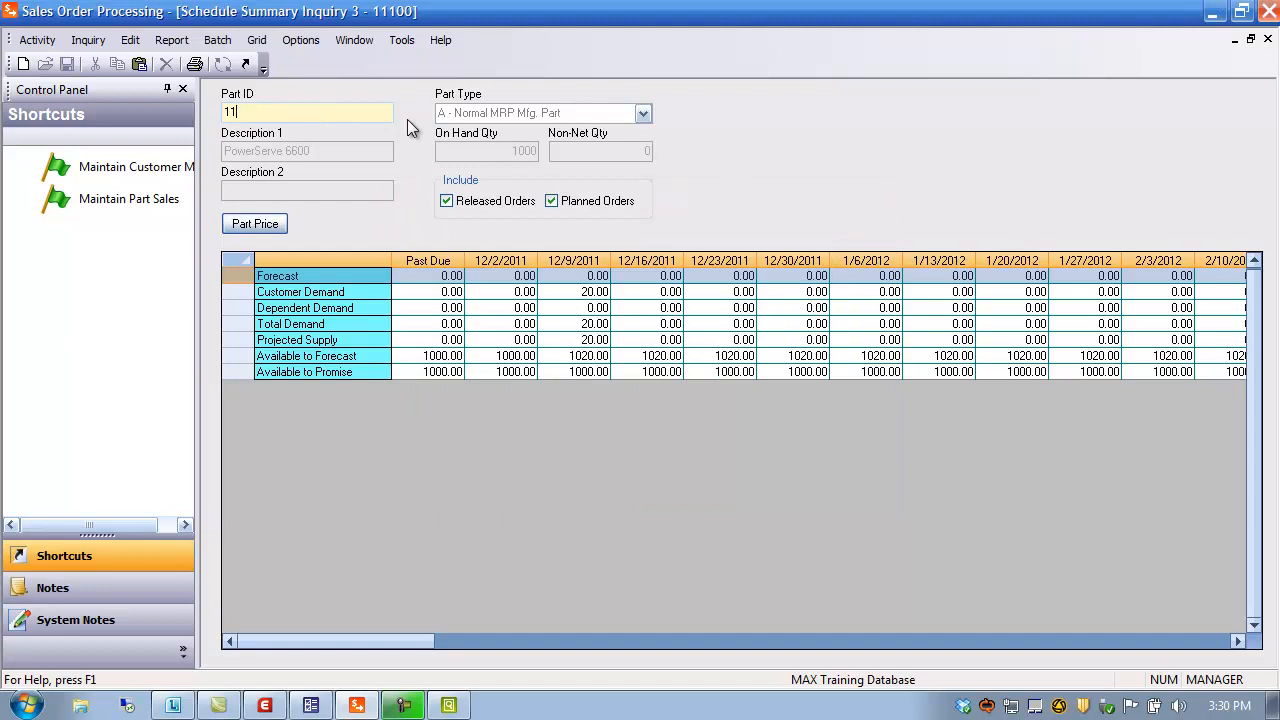
{"action": "type", "text": "000"}
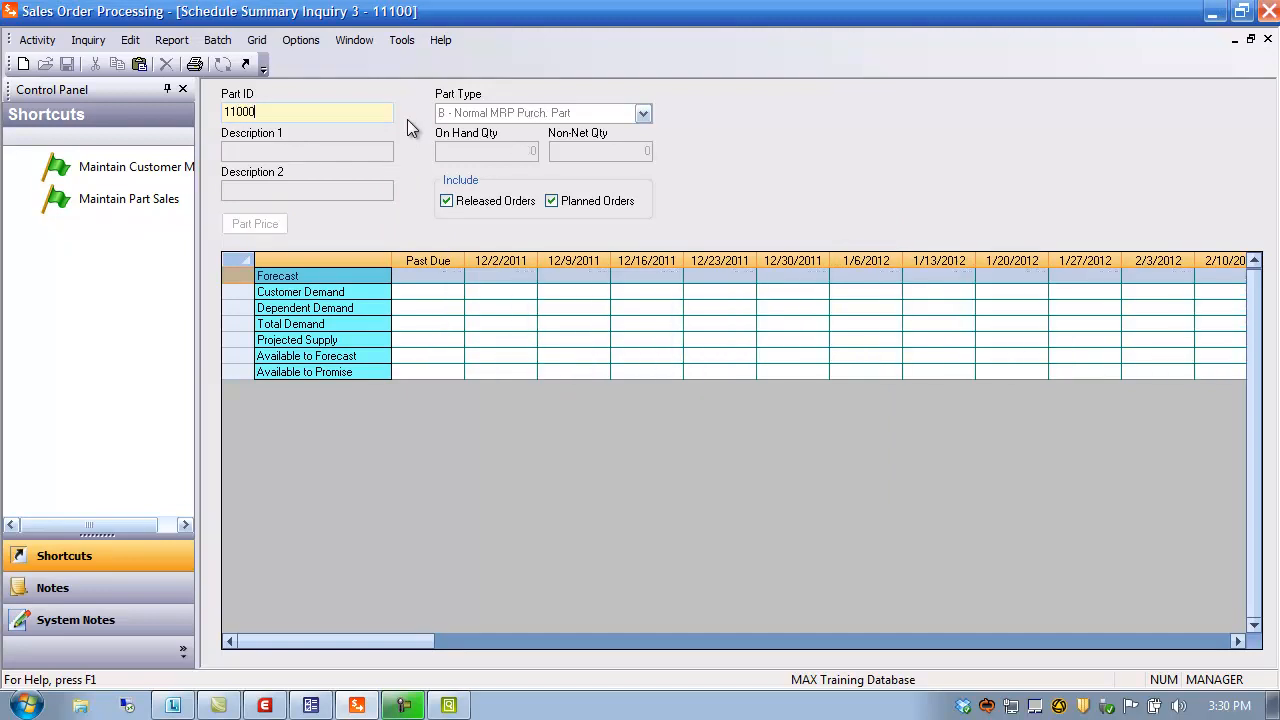
{"action": "key", "text": "Tab"}
Look up part 11000's customer-based quantity discounts for customer 100, then close both windows
{"action": "left_click", "coordinate": [252, 225]}
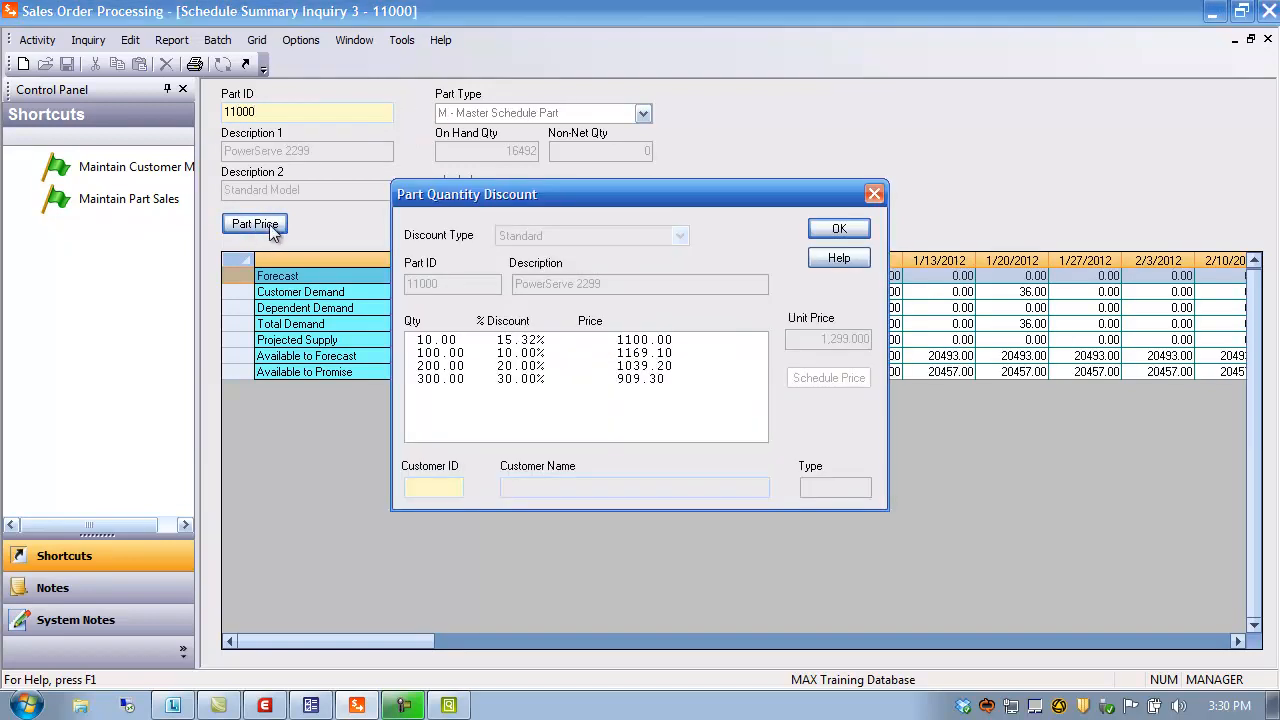
{"action": "double_click", "coordinate": [443, 487]}
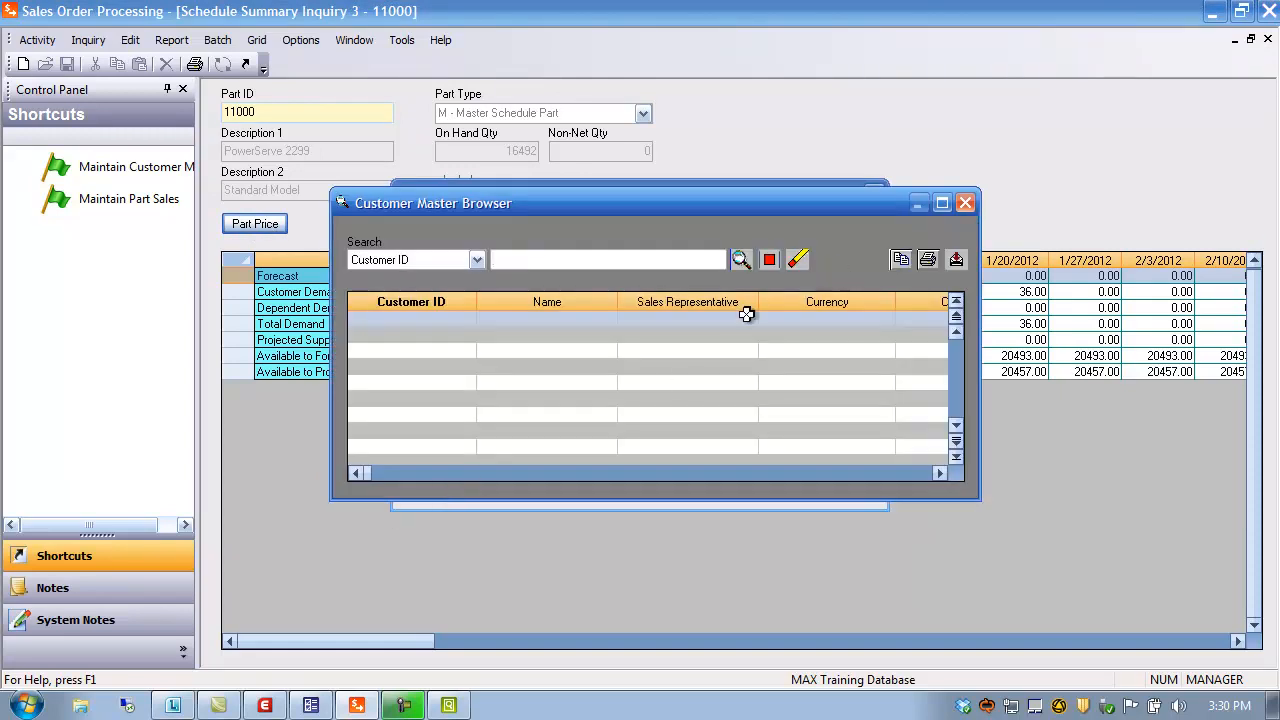
{"action": "left_click", "coordinate": [741, 259]}
{"action": "double_click", "coordinate": [412, 319]}
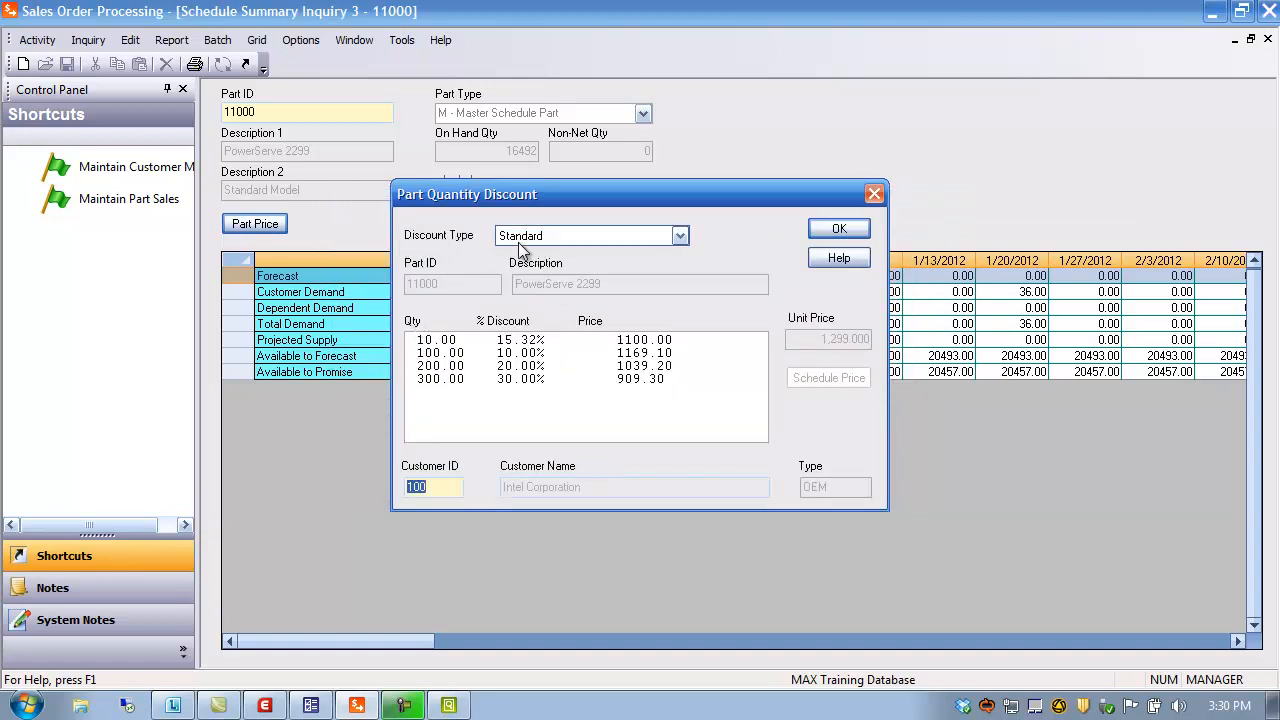
{"action": "left_click", "coordinate": [681, 237]}
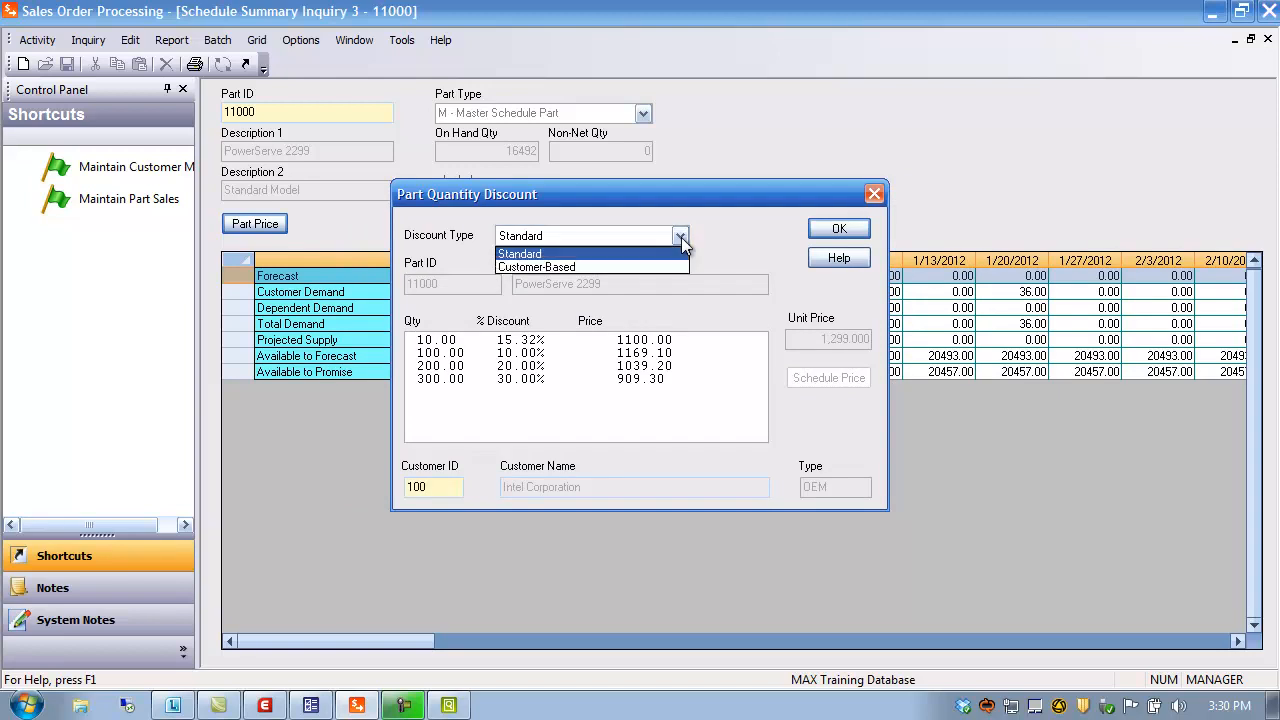
{"action": "left_click", "coordinate": [613, 263]}
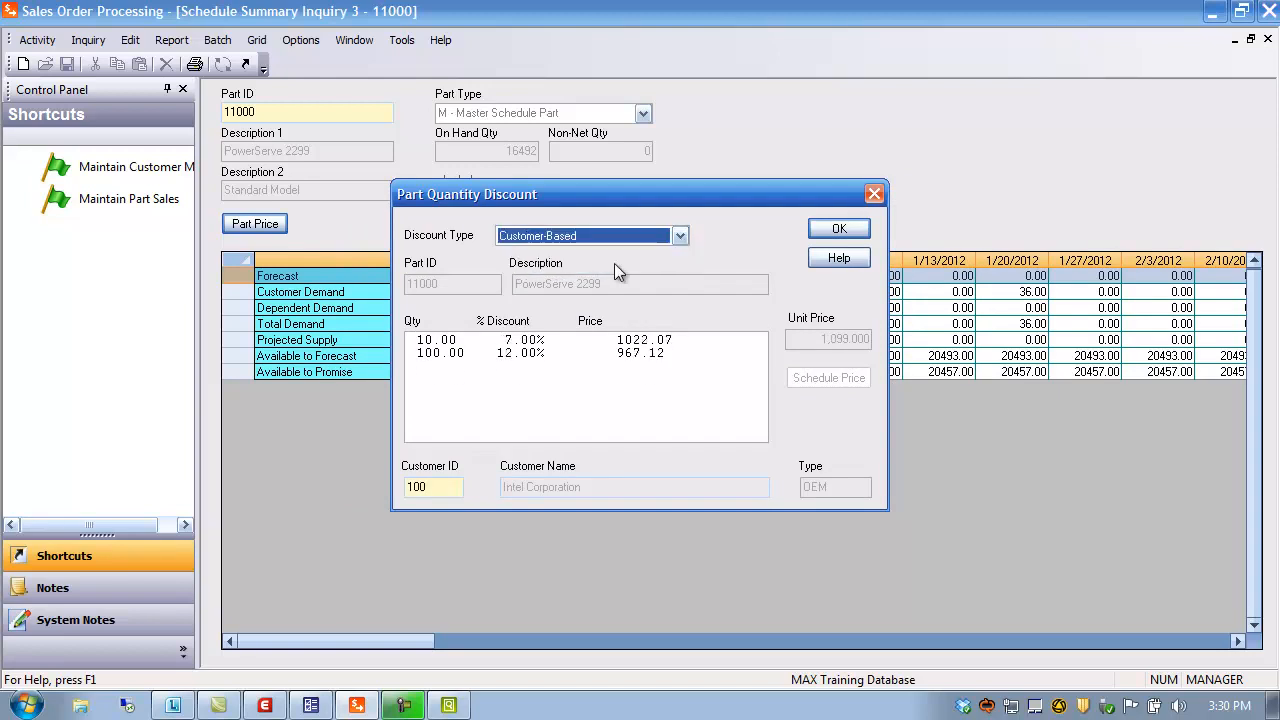
{"action": "left_click", "coordinate": [454, 490]}
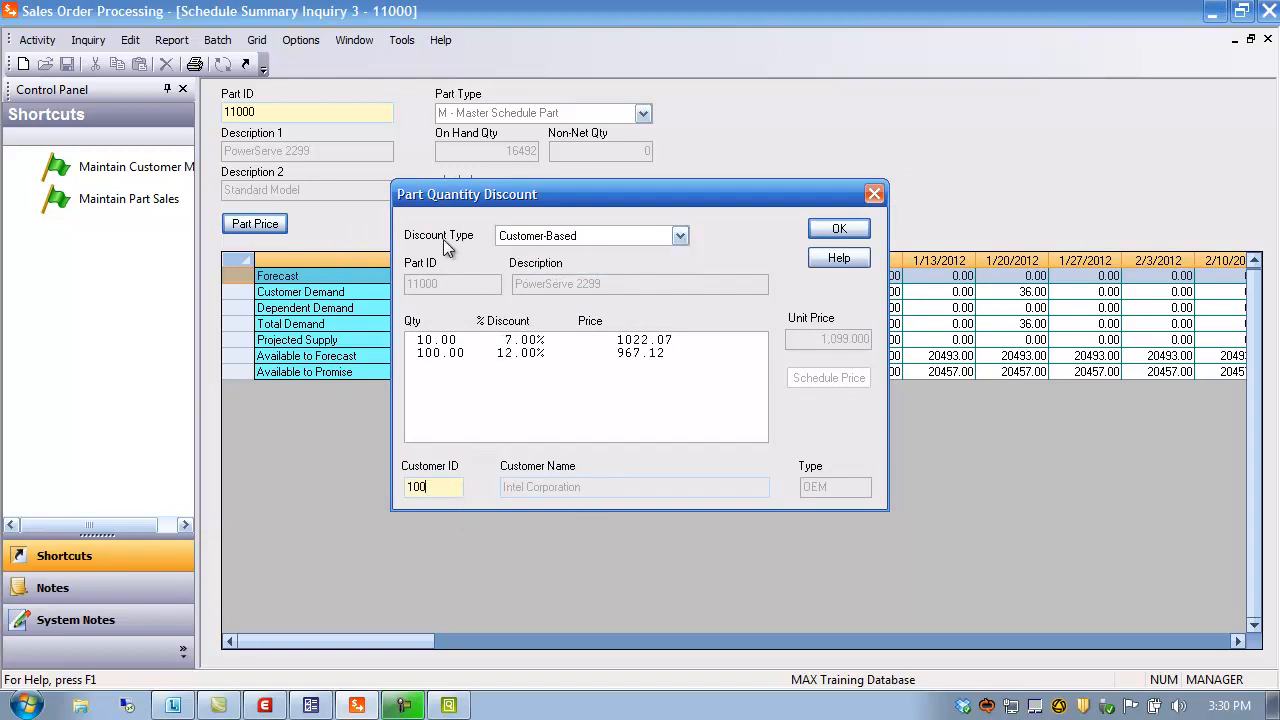
{"action": "left_click", "coordinate": [856, 230]}
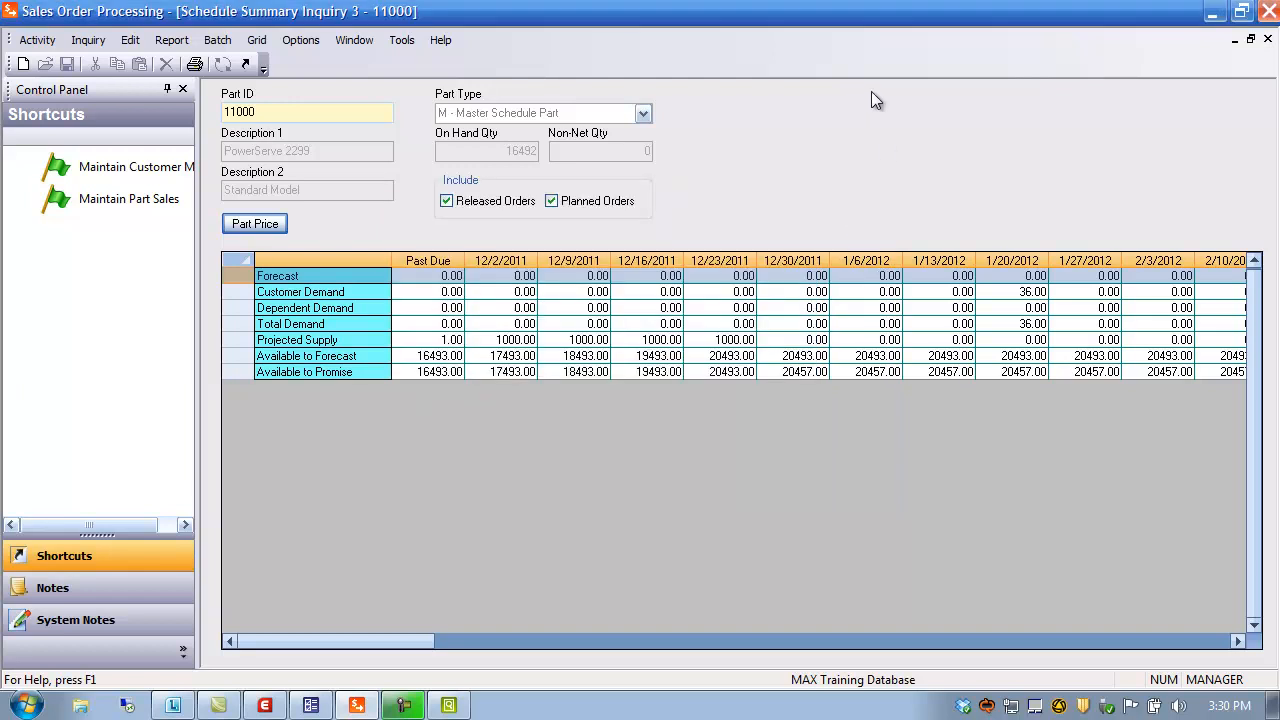
{"action": "left_click", "coordinate": [1267, 38]}
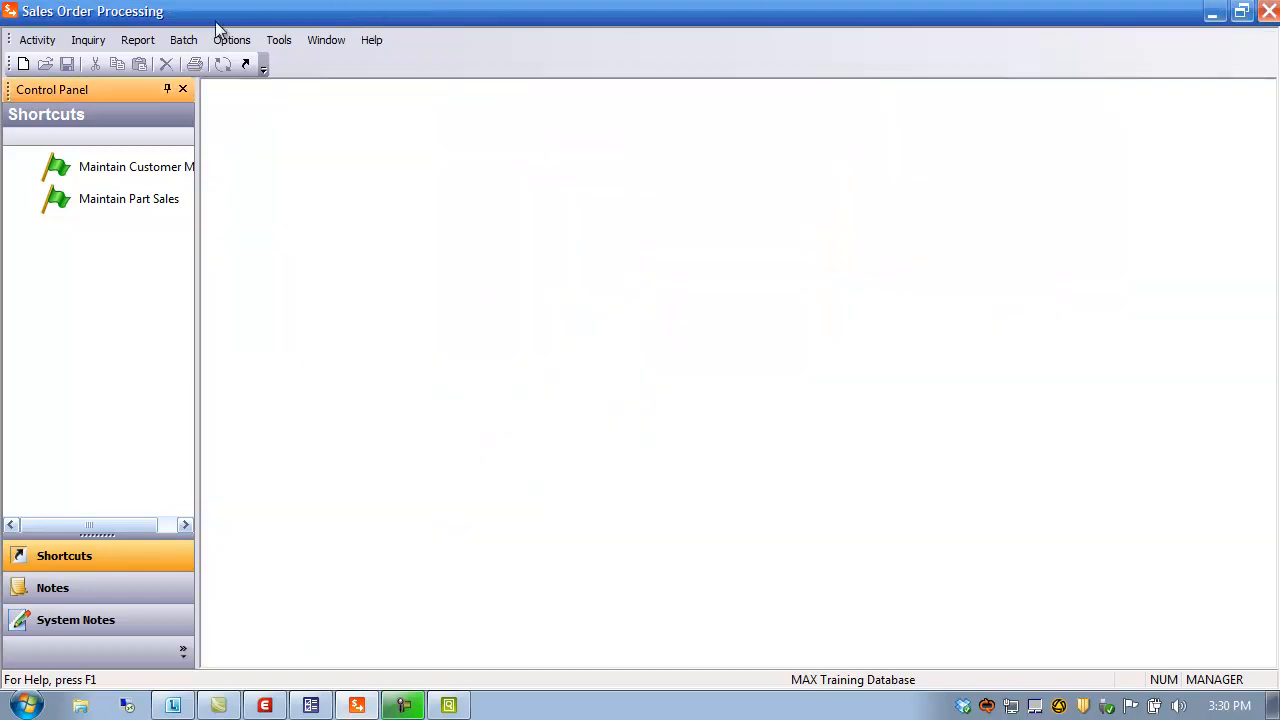
{"action": "left_click", "coordinate": [96, 46]}
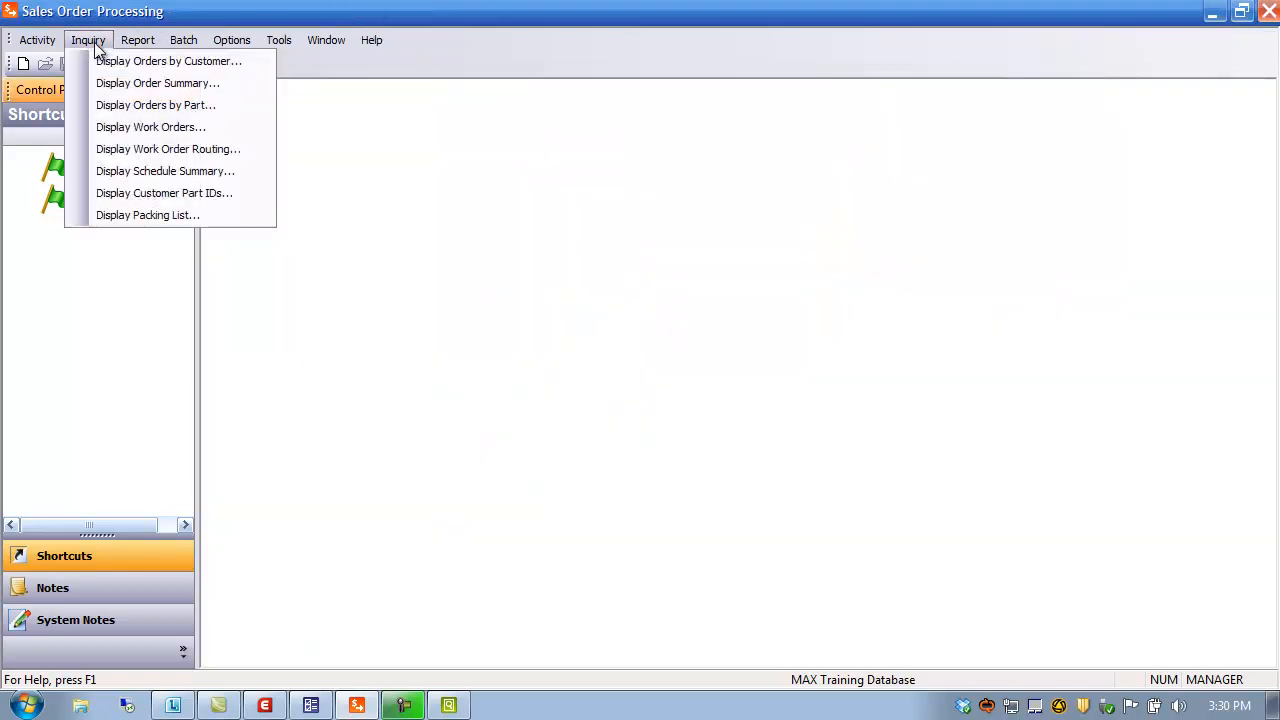
{"action": "left_click", "coordinate": [137, 199]}
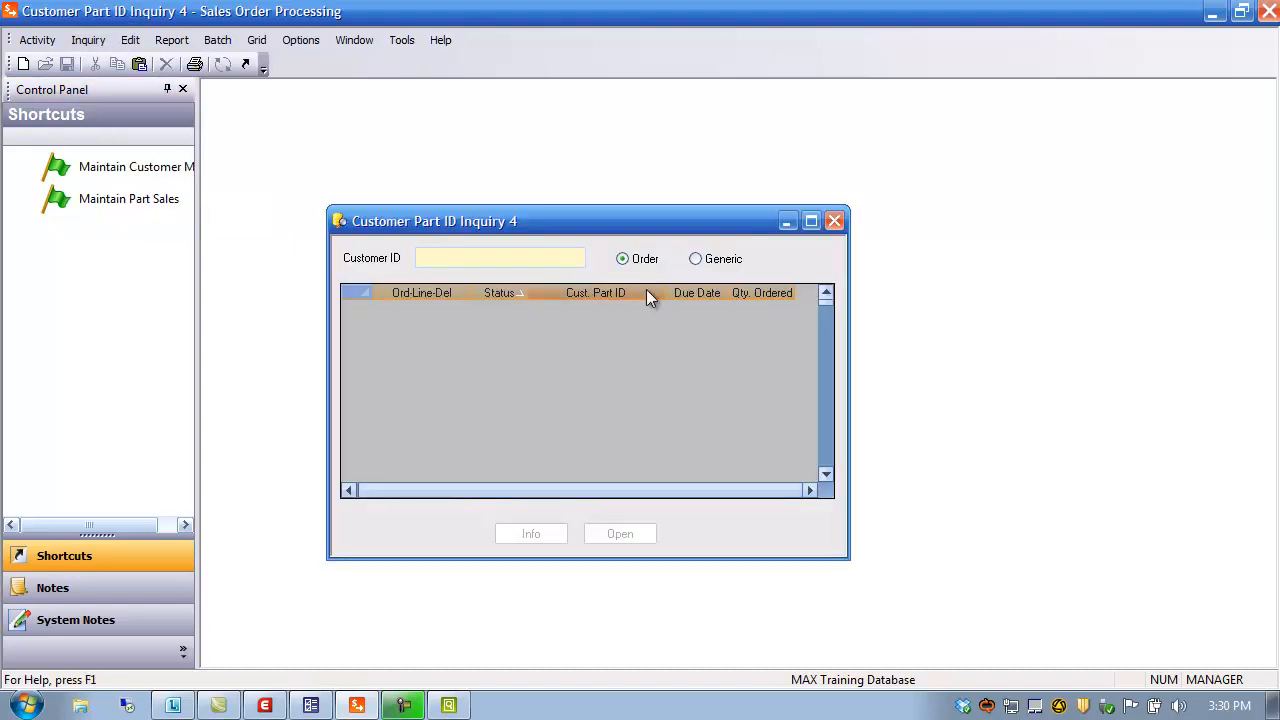
{"action": "key", "text": "Tab"}
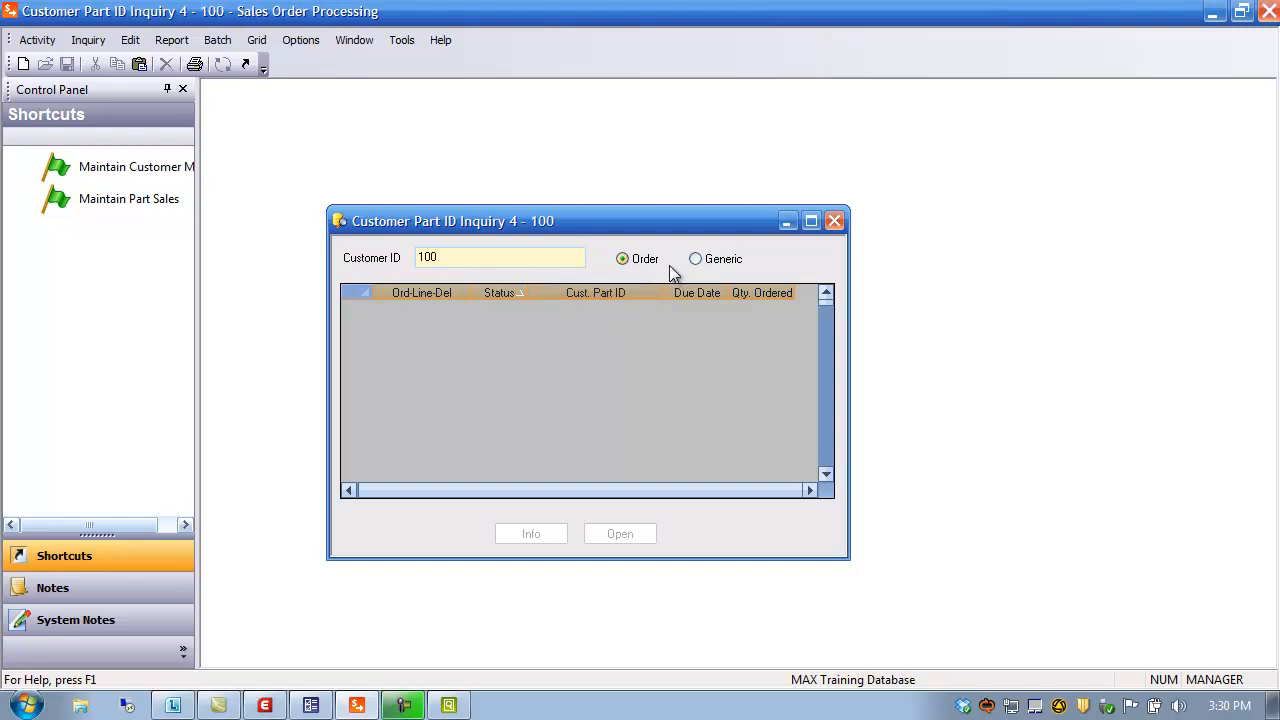
{"action": "left_click", "coordinate": [700, 263]}
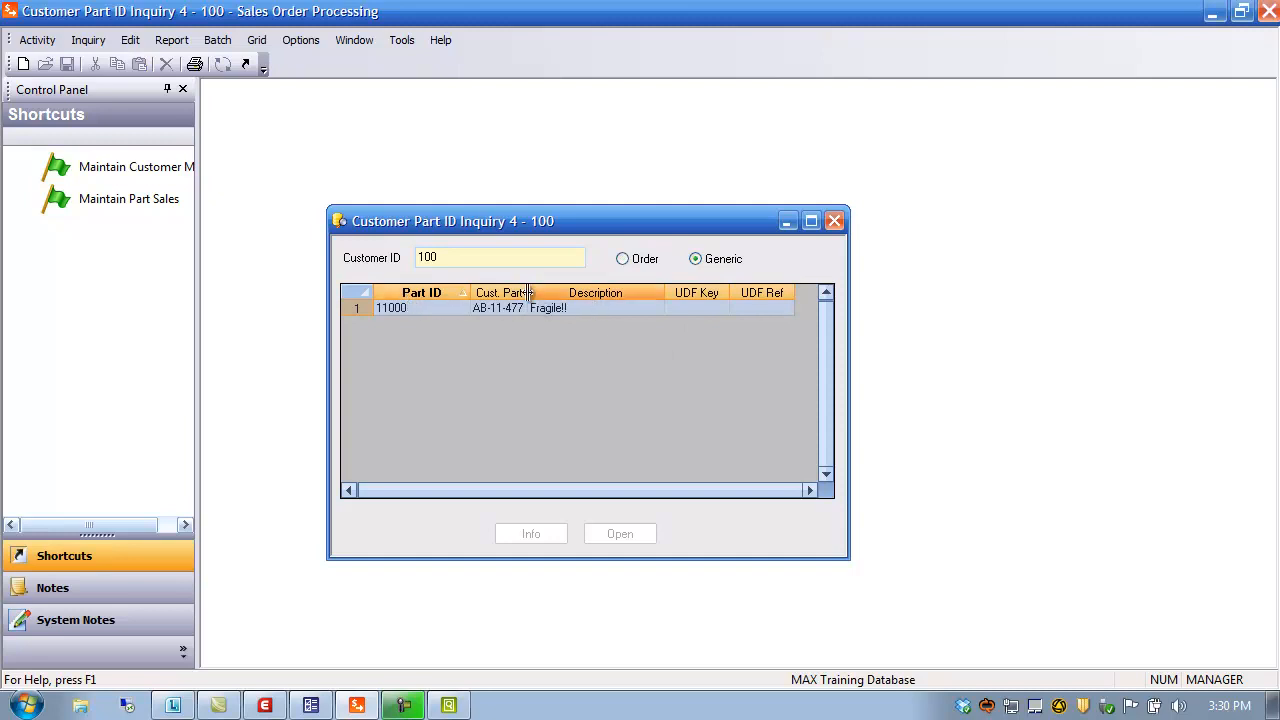
{"action": "left_click_drag", "start_coordinate": [540, 294], "coordinate": [573, 298]}
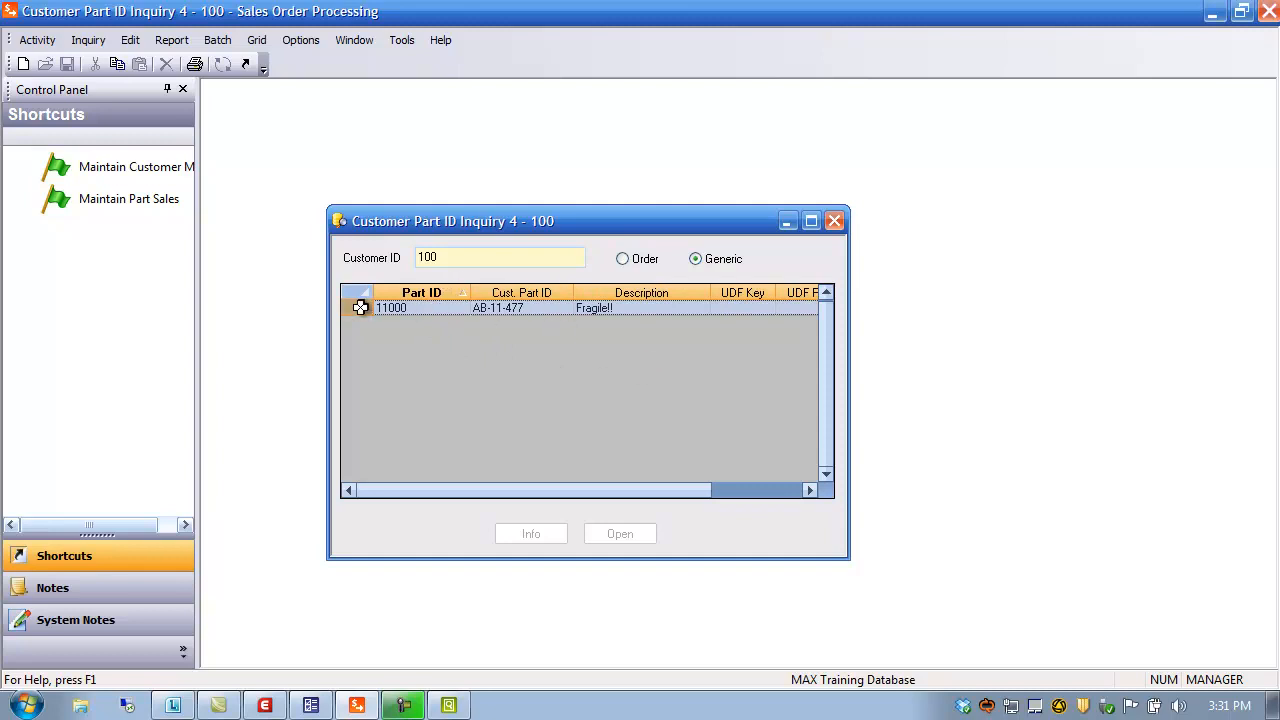
{"action": "left_click", "coordinate": [834, 222]}
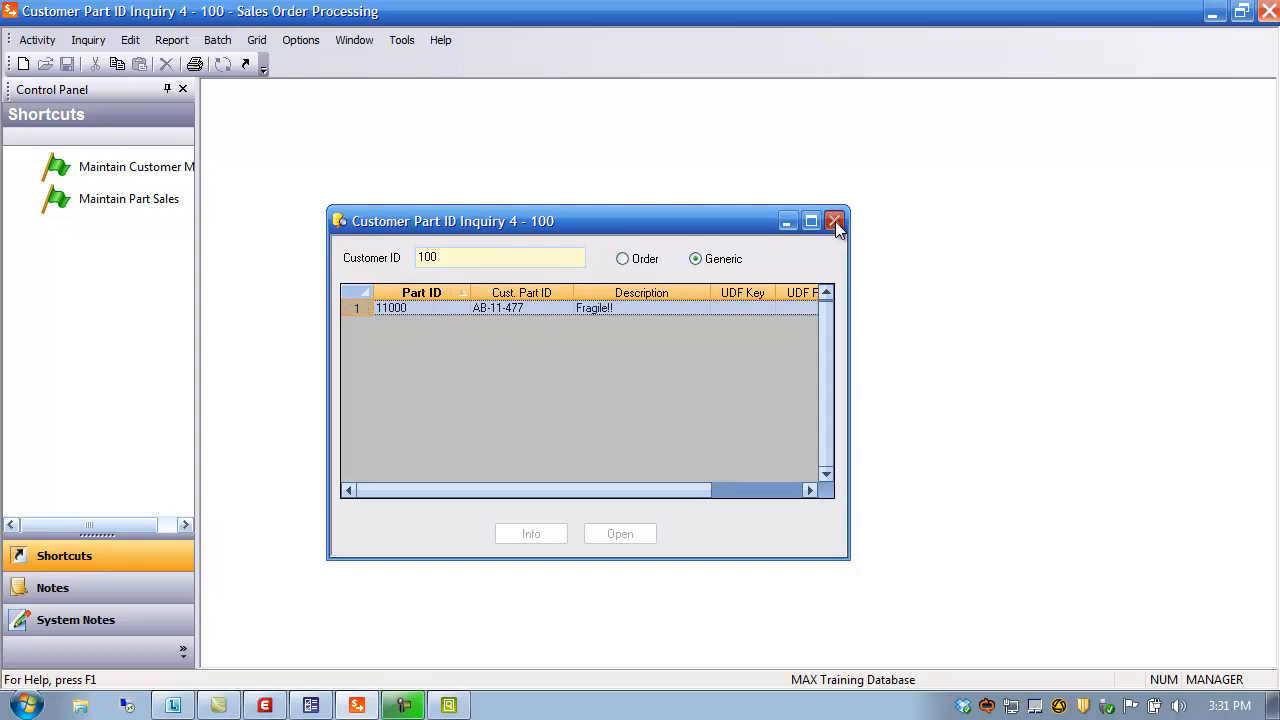
{"action": "left_click", "coordinate": [132, 41]}
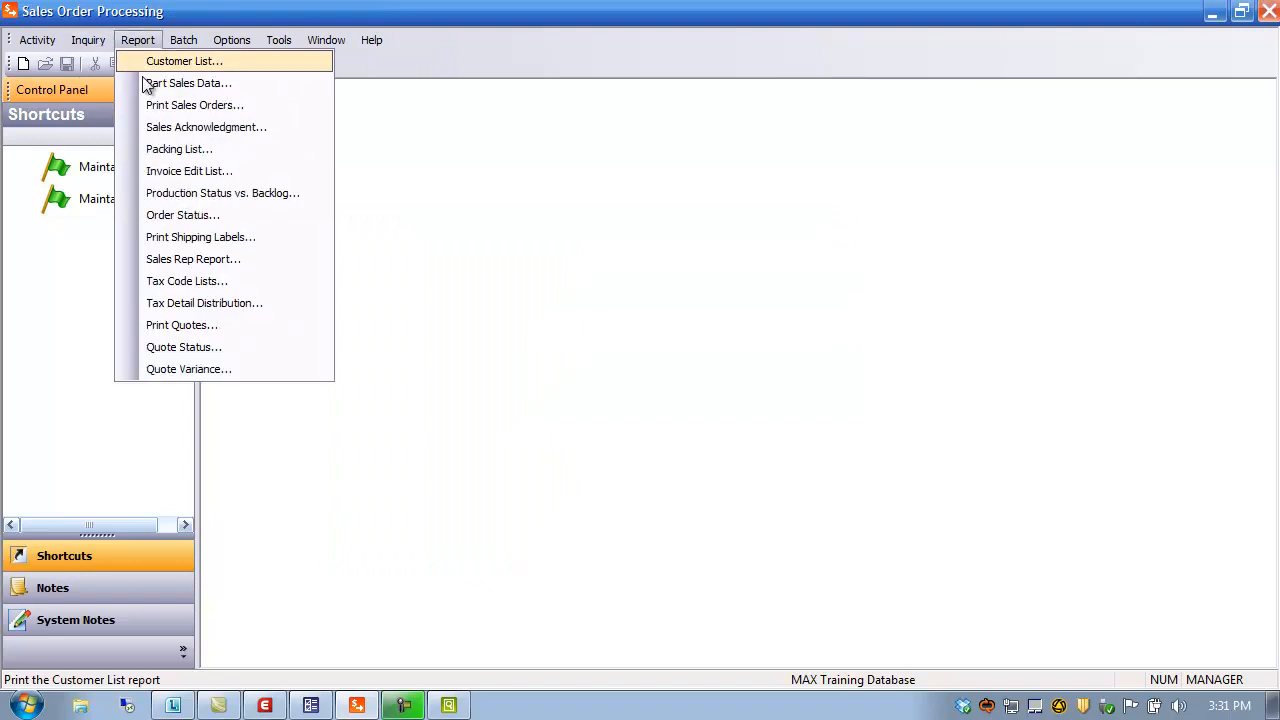
{"action": "mouse_move", "coordinate": [88, 40]}
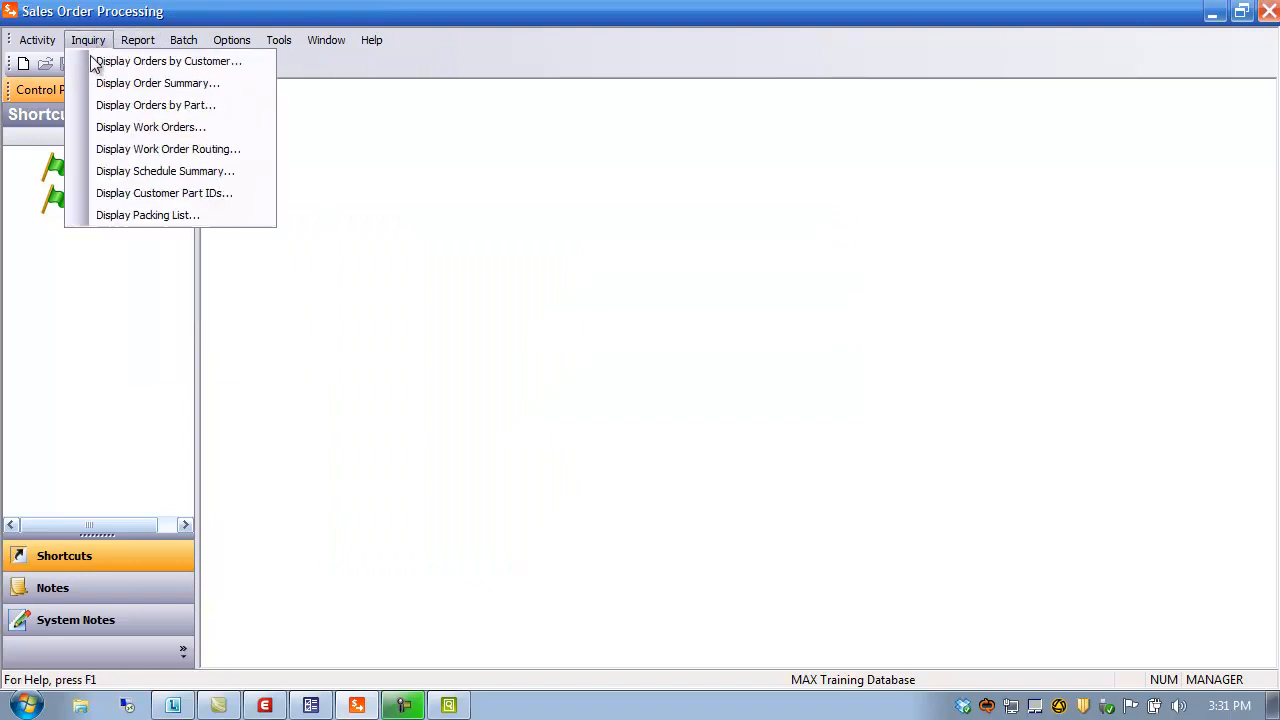
{"action": "left_click", "coordinate": [146, 217]}
{"action": "left_click_drag", "start_coordinate": [641, 247], "coordinate": [522, 101]}
{"action": "left_click", "coordinate": [440, 138]}
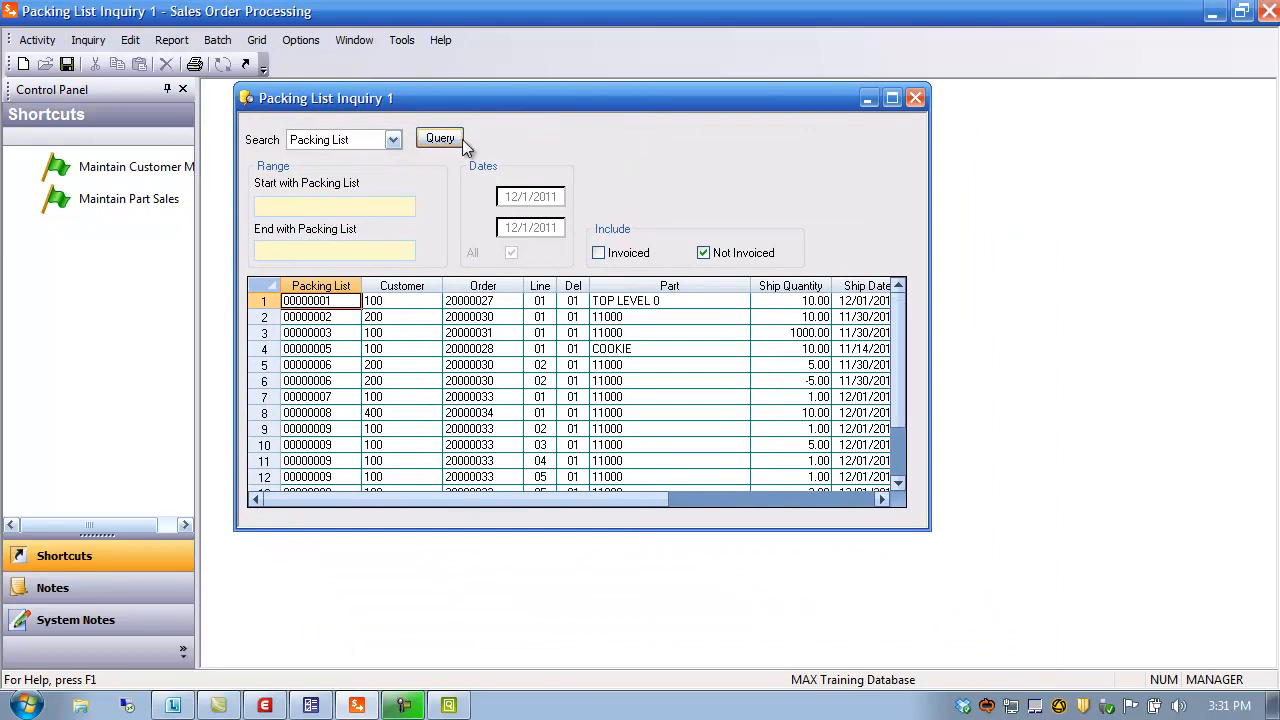
{"action": "left_click", "coordinate": [893, 97]}
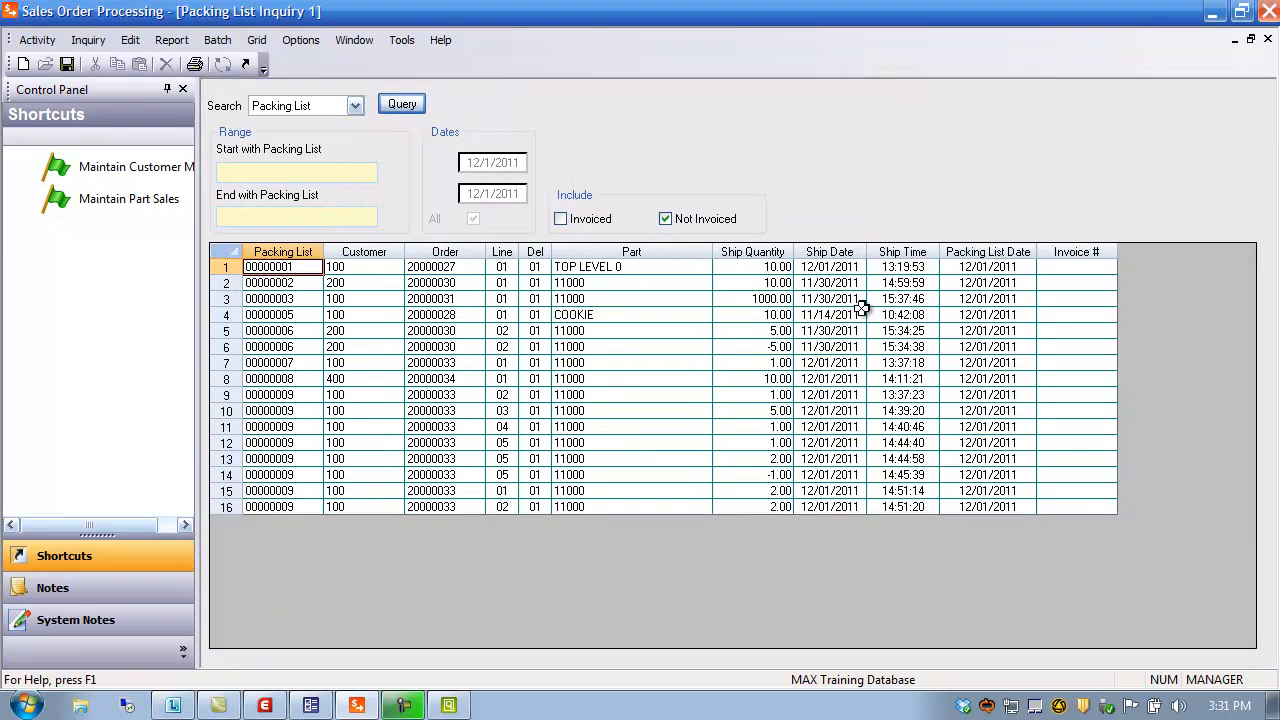
{"action": "left_click", "coordinate": [666, 220]}
{"action": "left_click", "coordinate": [562, 220]}
{"action": "left_click", "coordinate": [400, 106]}
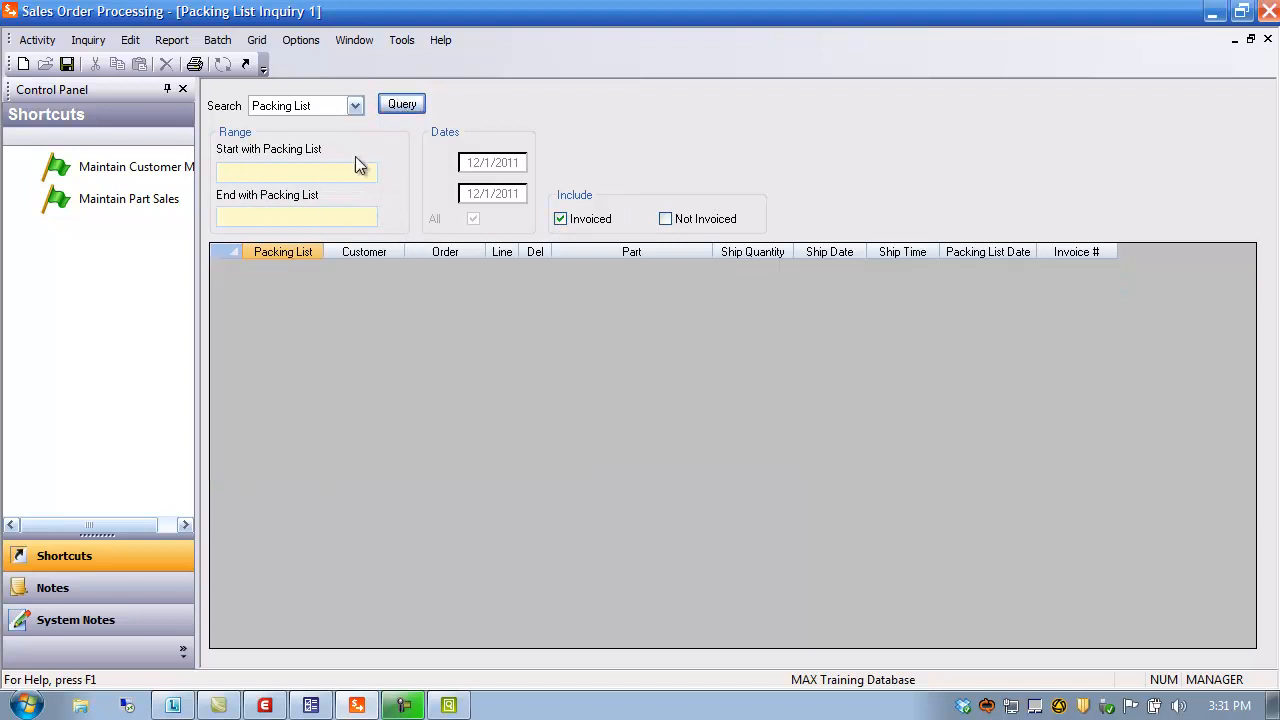
{"action": "left_click", "coordinate": [357, 106]}
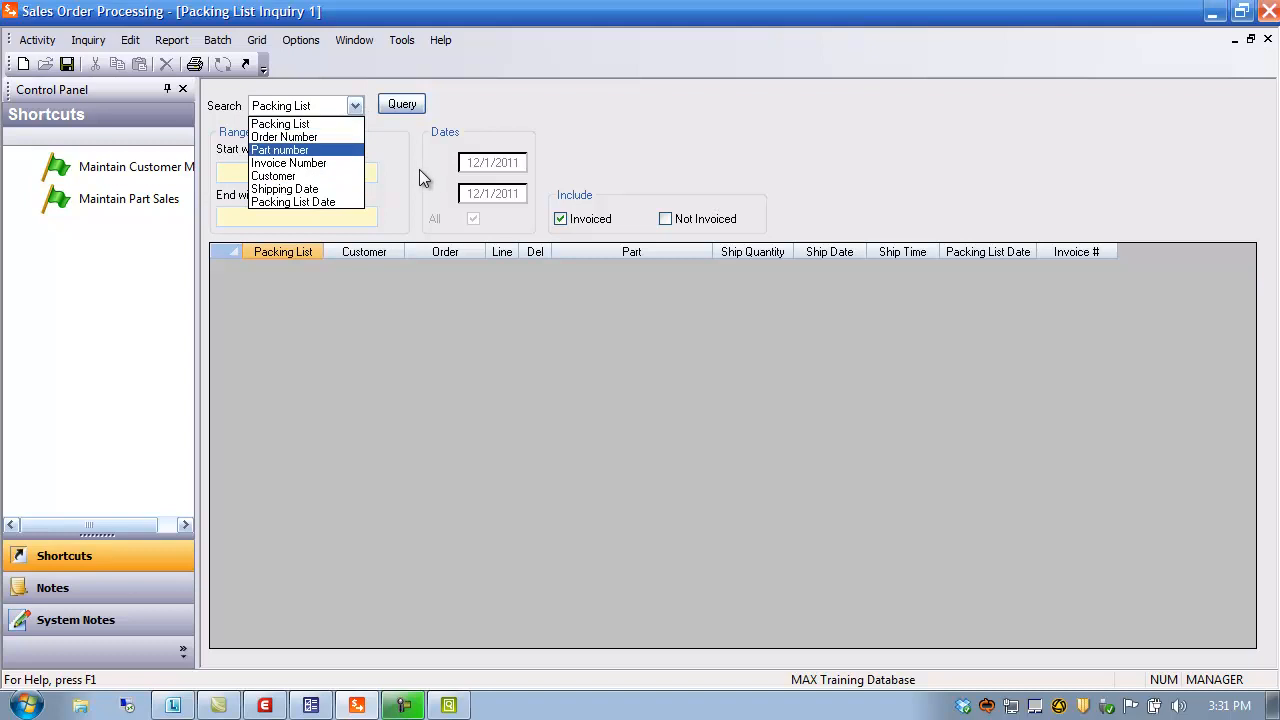
{"action": "left_click", "coordinate": [507, 93]}
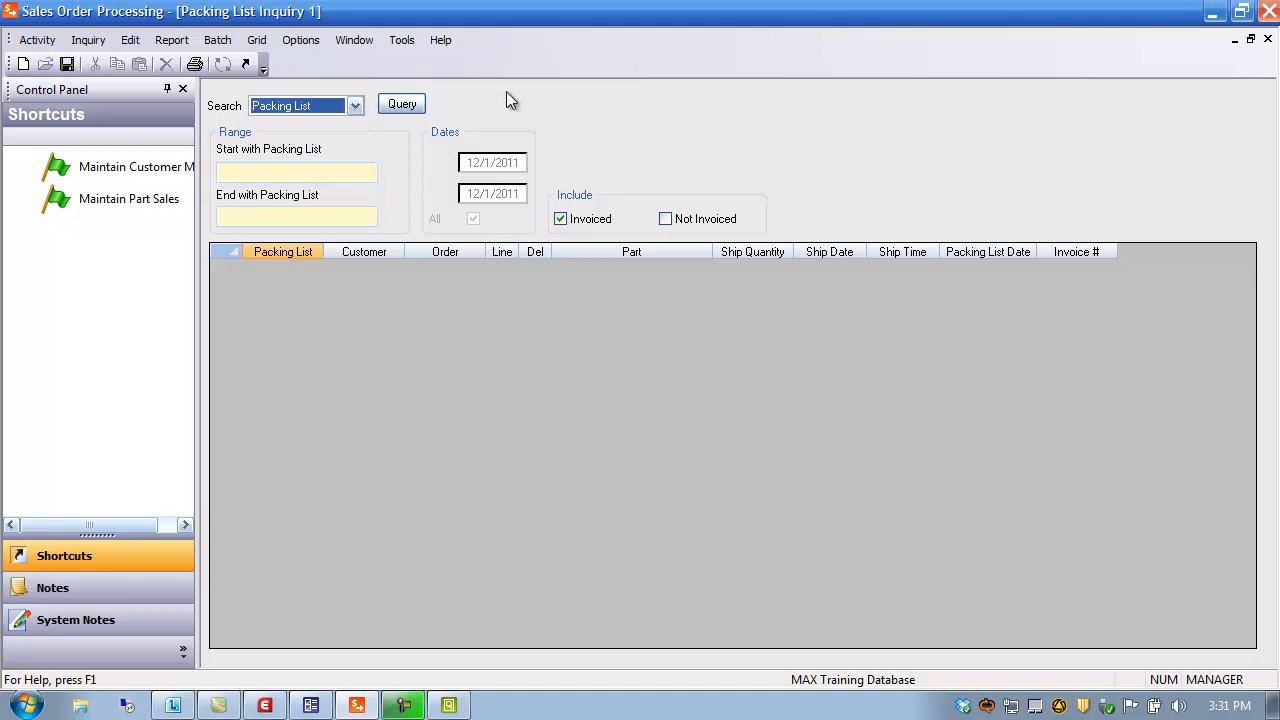
{"action": "left_click", "coordinate": [1267, 39]}
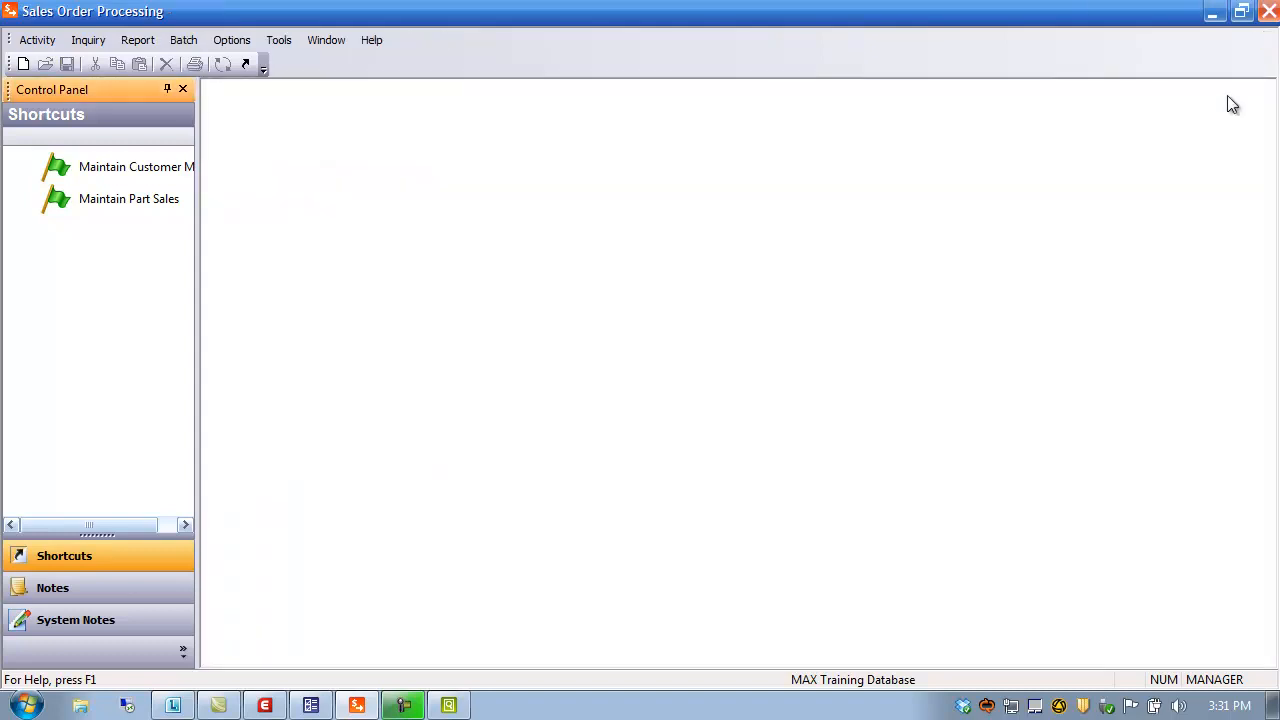
Widen the Control Panel so the full Maintain Customer Master shortcut name shows
{"action": "left_click", "coordinate": [137, 42]}
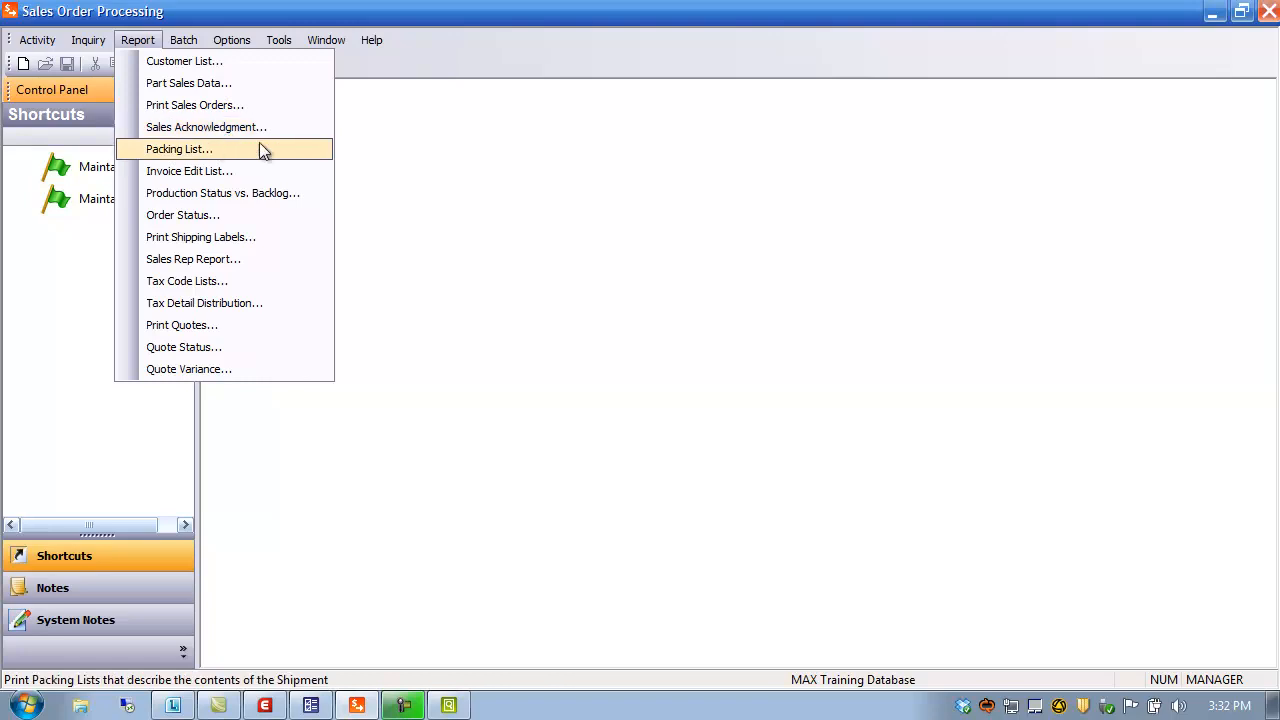
{"action": "left_click", "coordinate": [521, 252]}
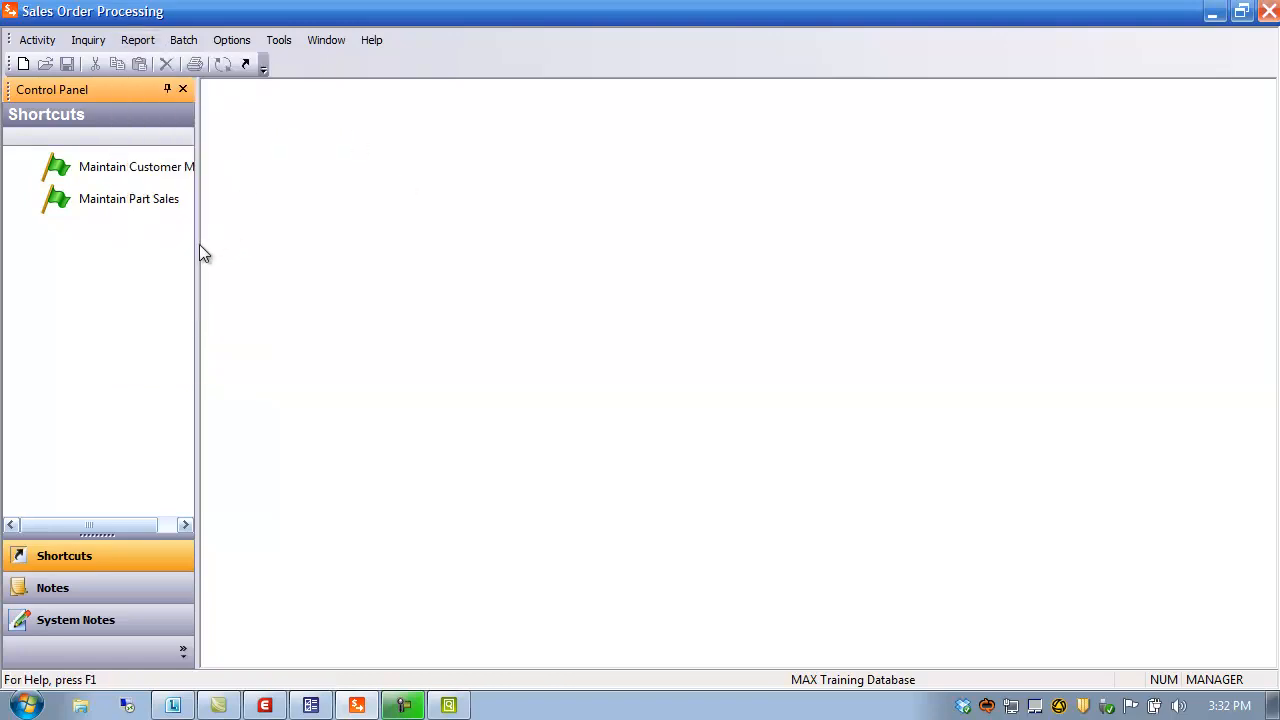
{"action": "left_click_drag", "start_coordinate": [197, 246], "coordinate": [254, 254]}
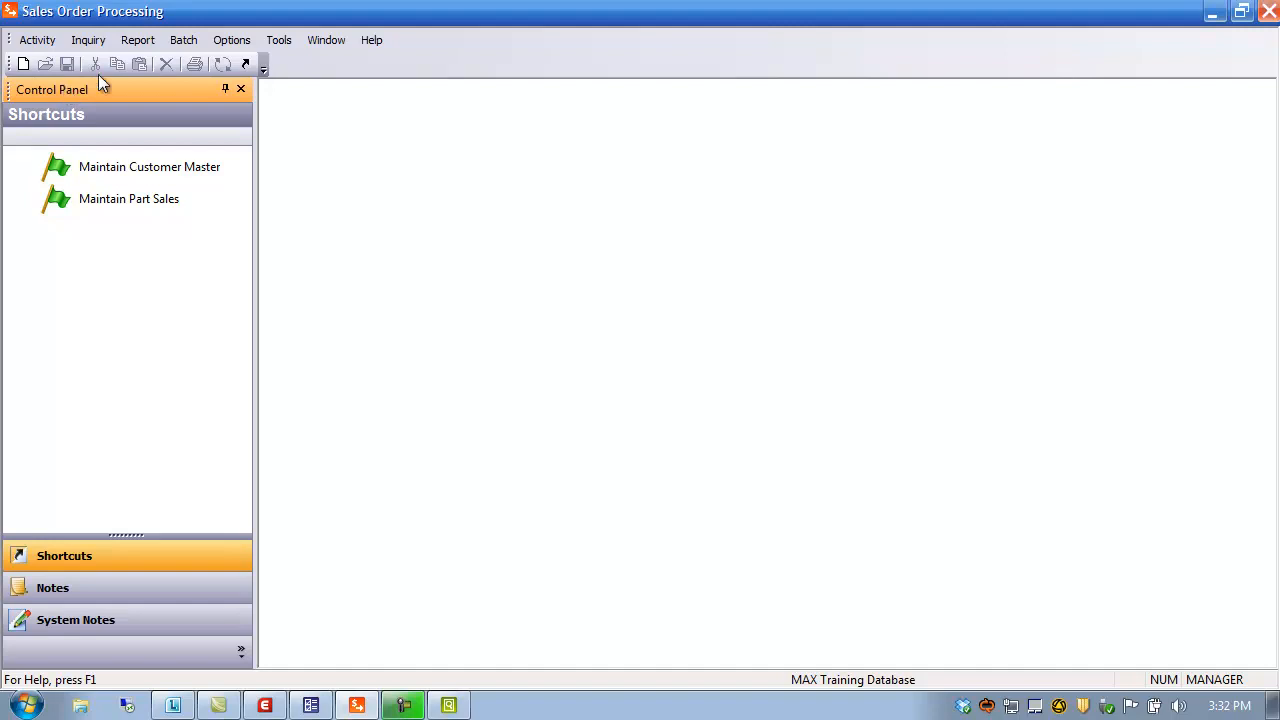
{"action": "left_click", "coordinate": [137, 39]}
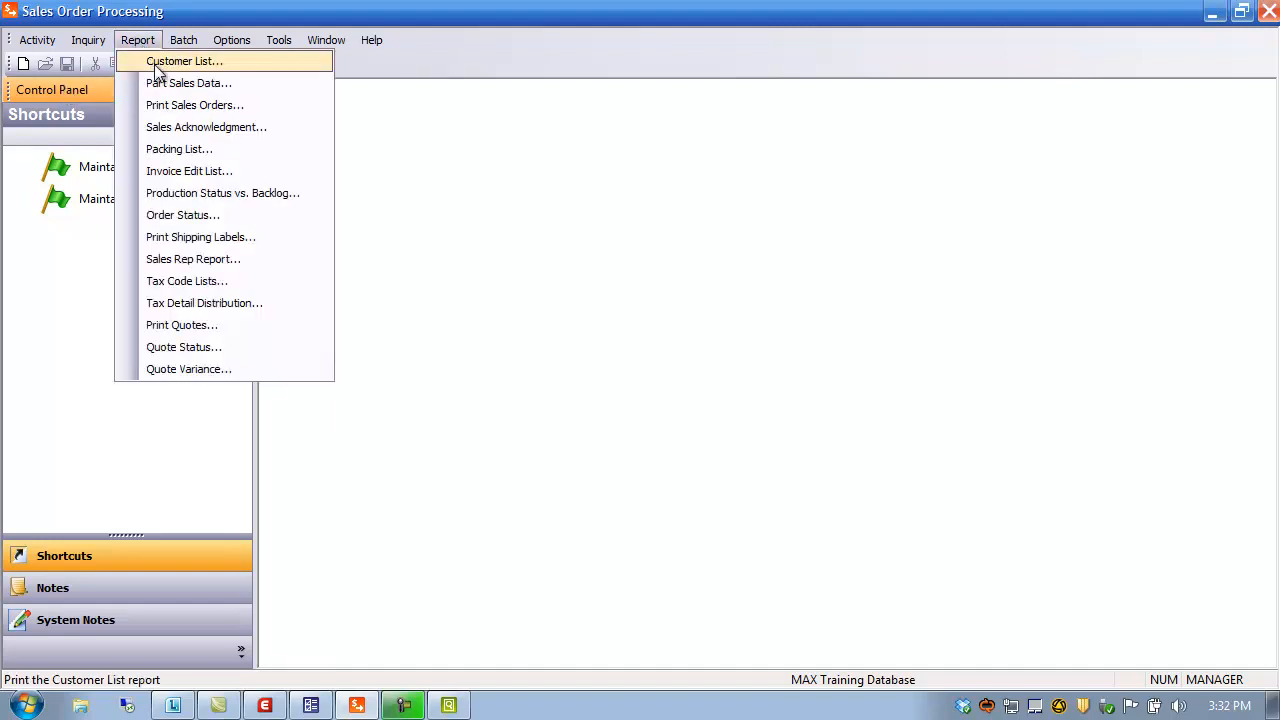
{"action": "left_click", "coordinate": [156, 62]}
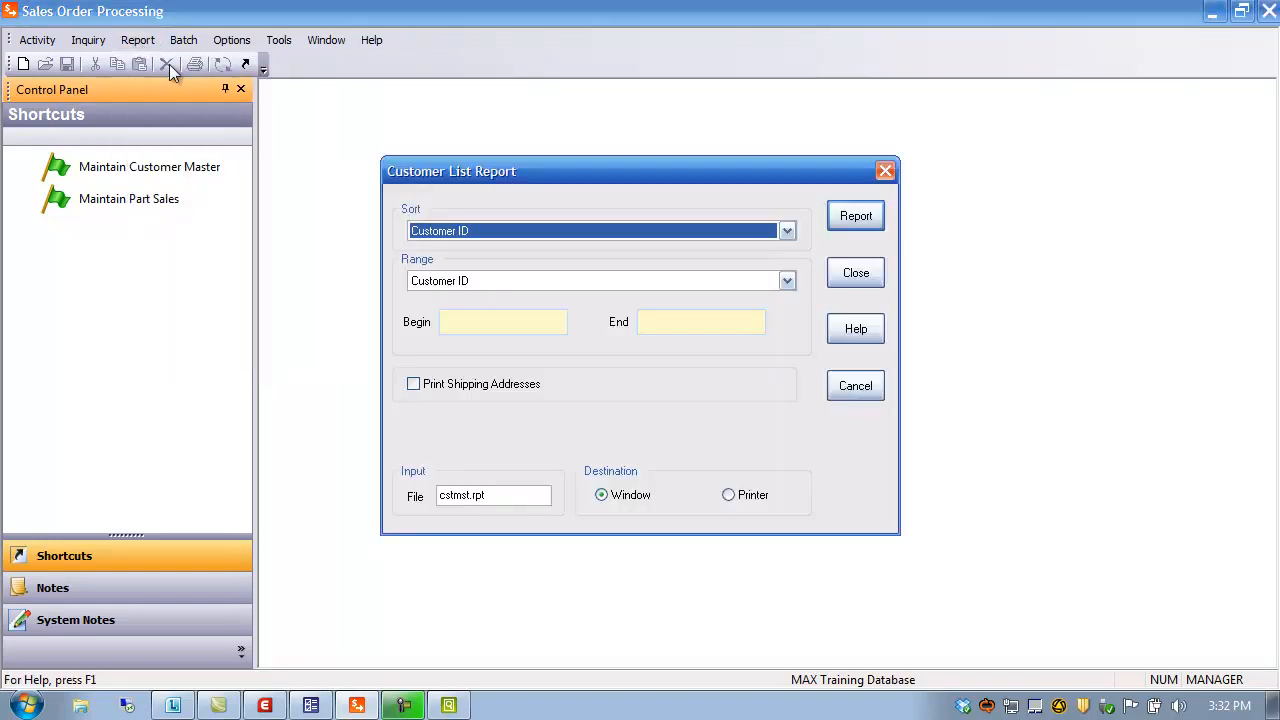
{"action": "left_click", "coordinate": [510, 492]}
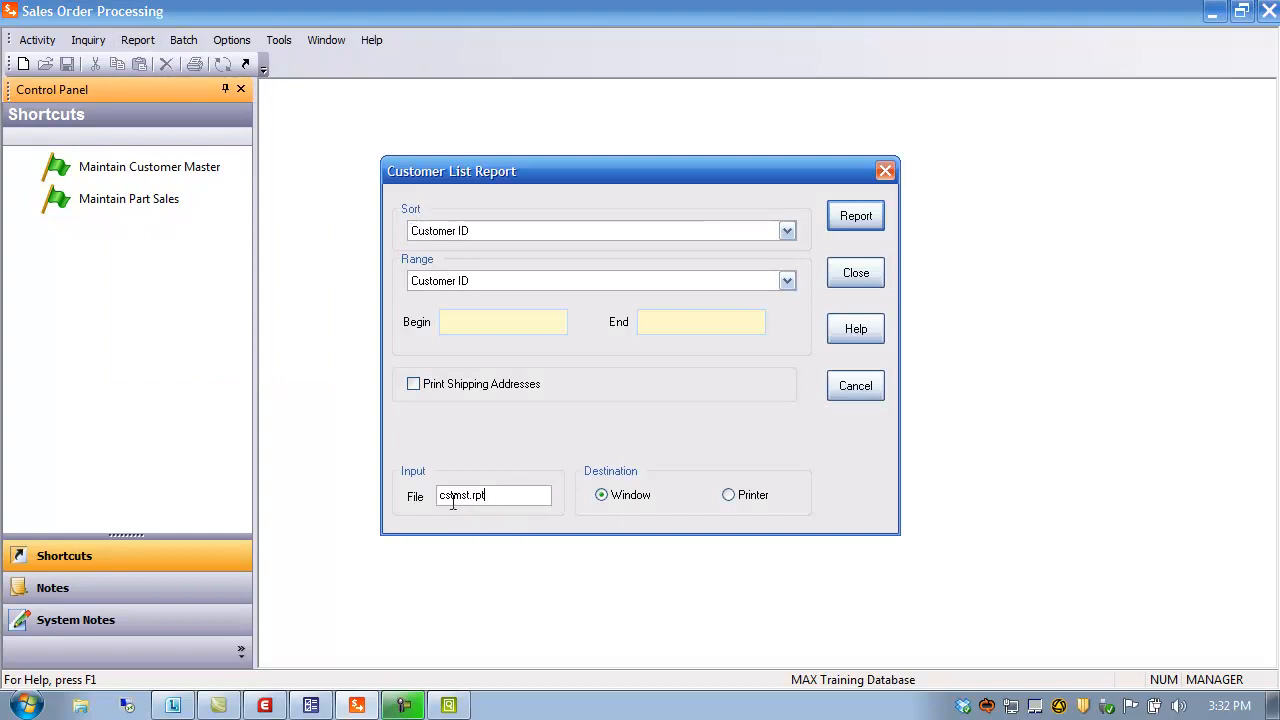
{"action": "left_click", "coordinate": [471, 497]}
{"action": "left_click", "coordinate": [858, 273]}
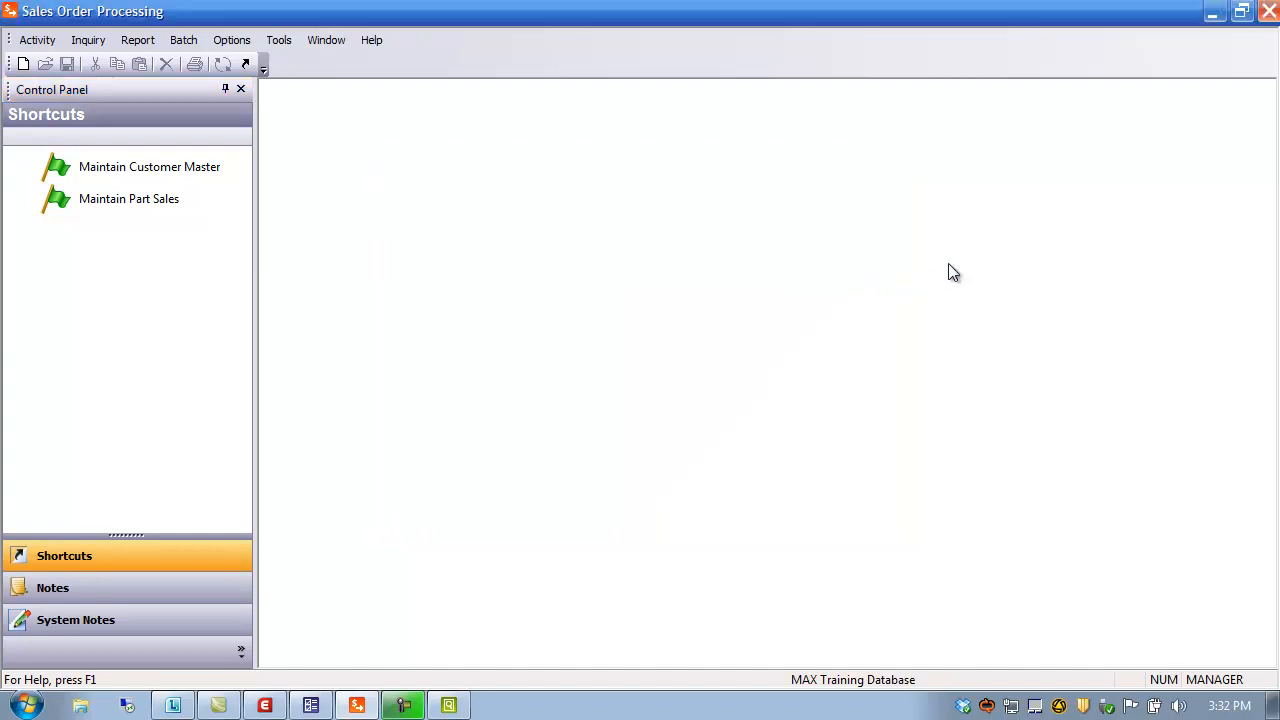